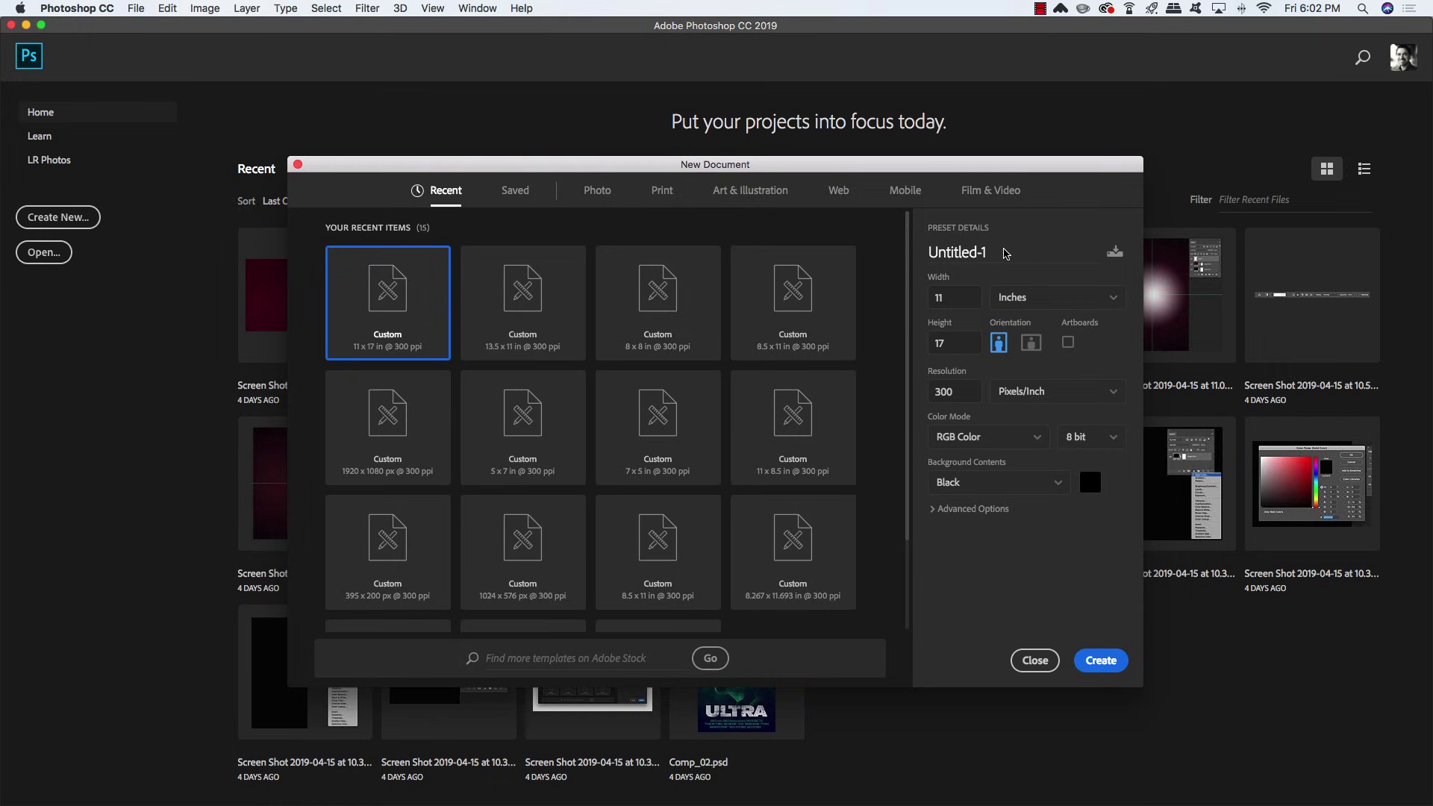
Name the new document ultra-movie-poster-design and create it at 11 × 17 in, 300 ppi, black
click(995, 254)
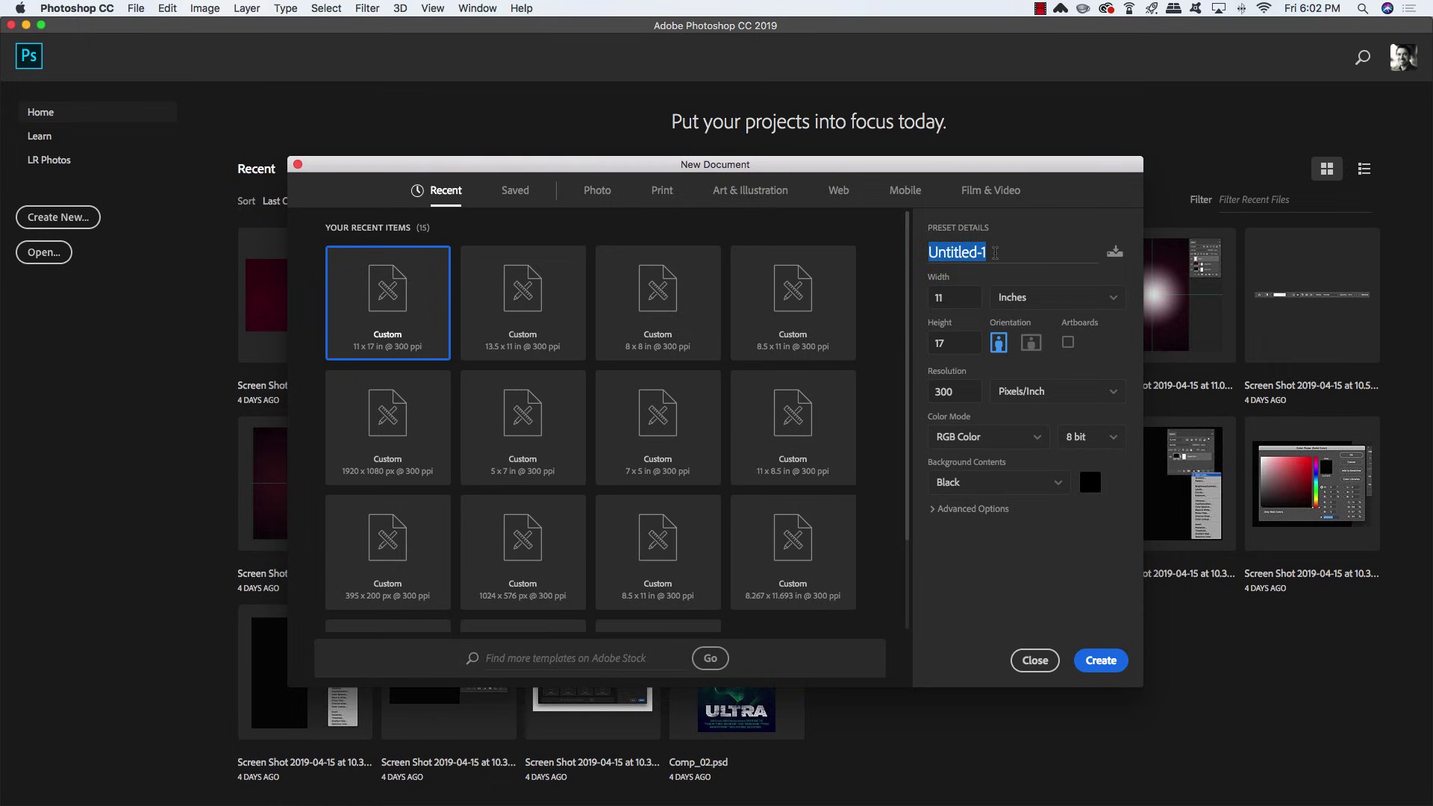
text(ultra-)
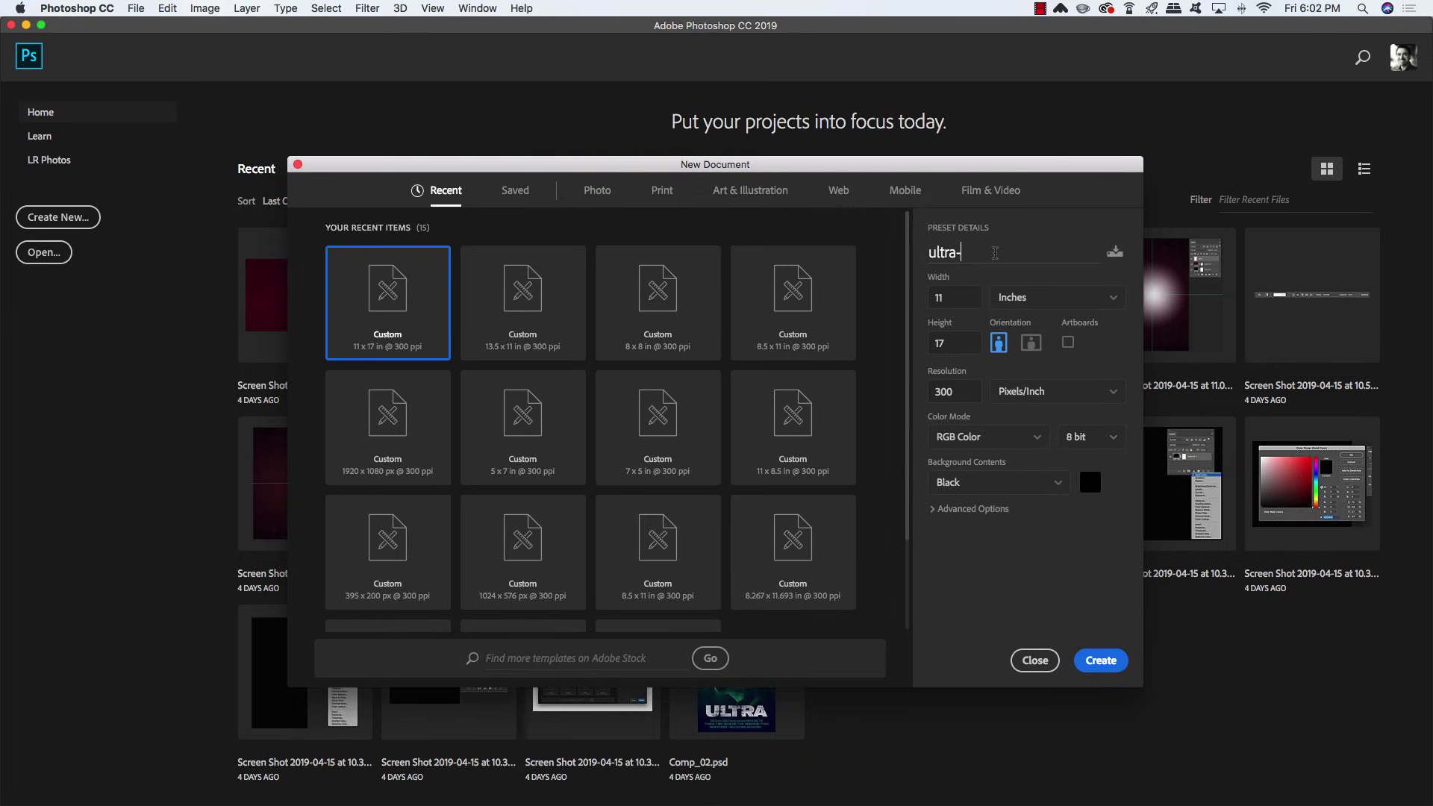
text(movie-poster-design)
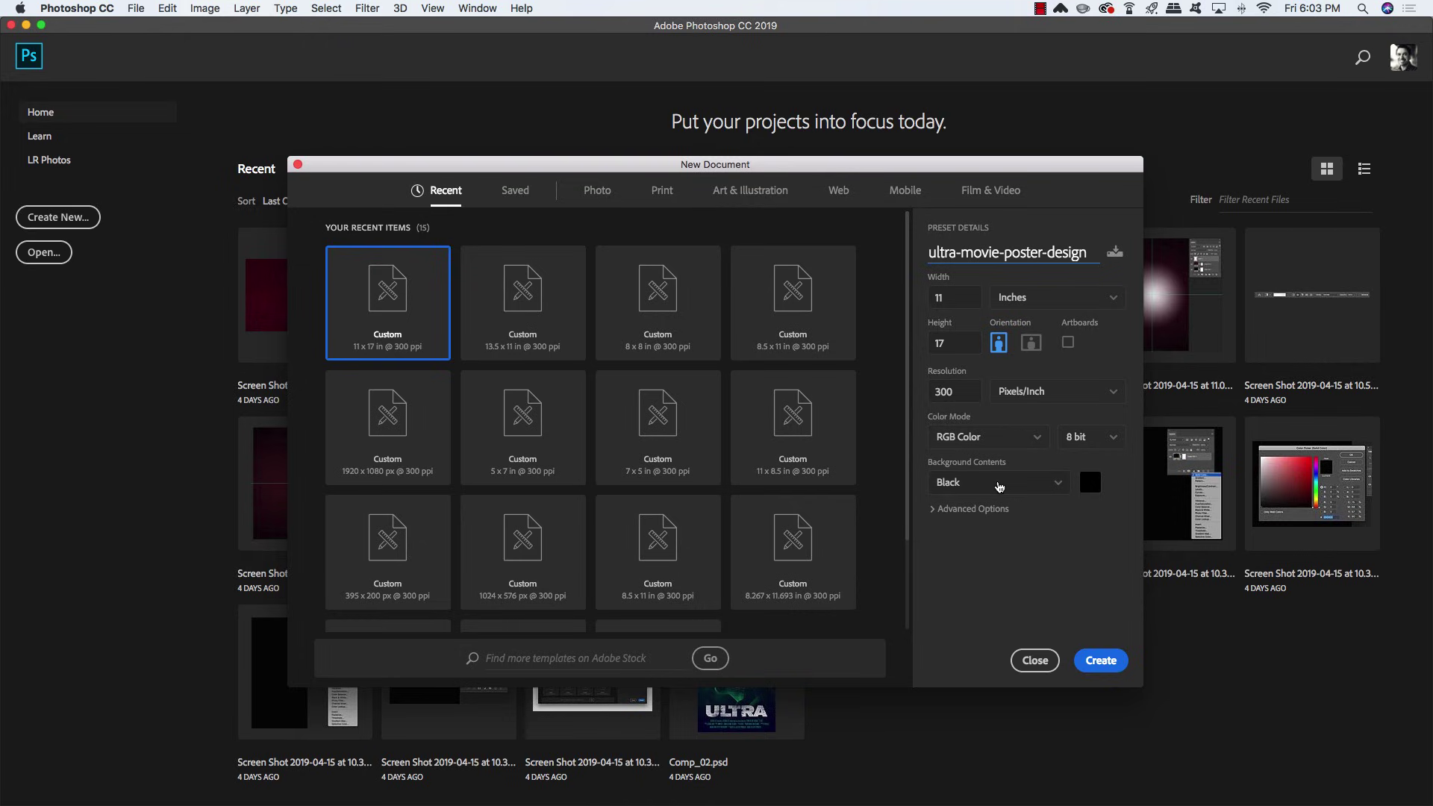
click(1111, 665)
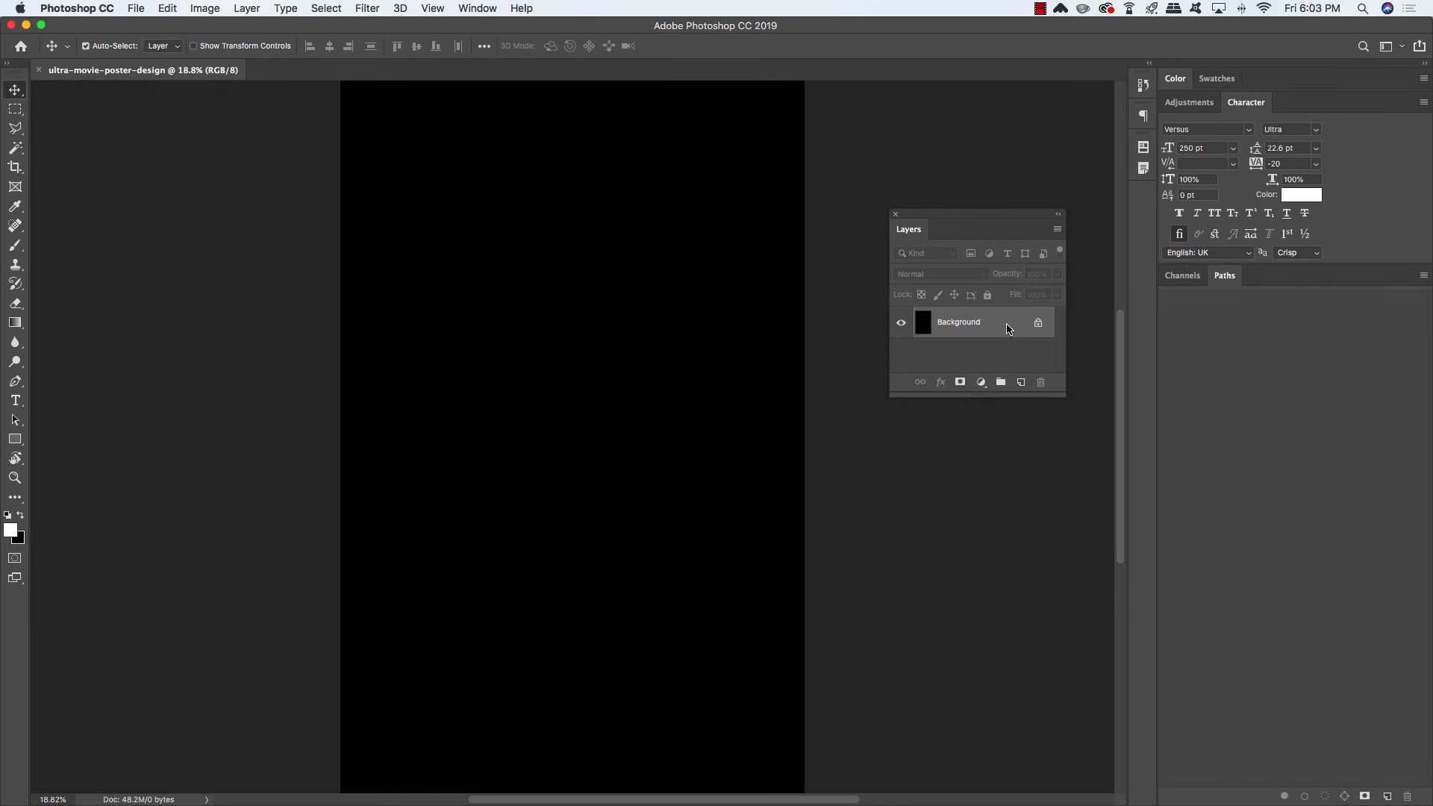
Add a pure black Solid Color fill layer and delete the Background layer
drag(963, 217, 895, 125)
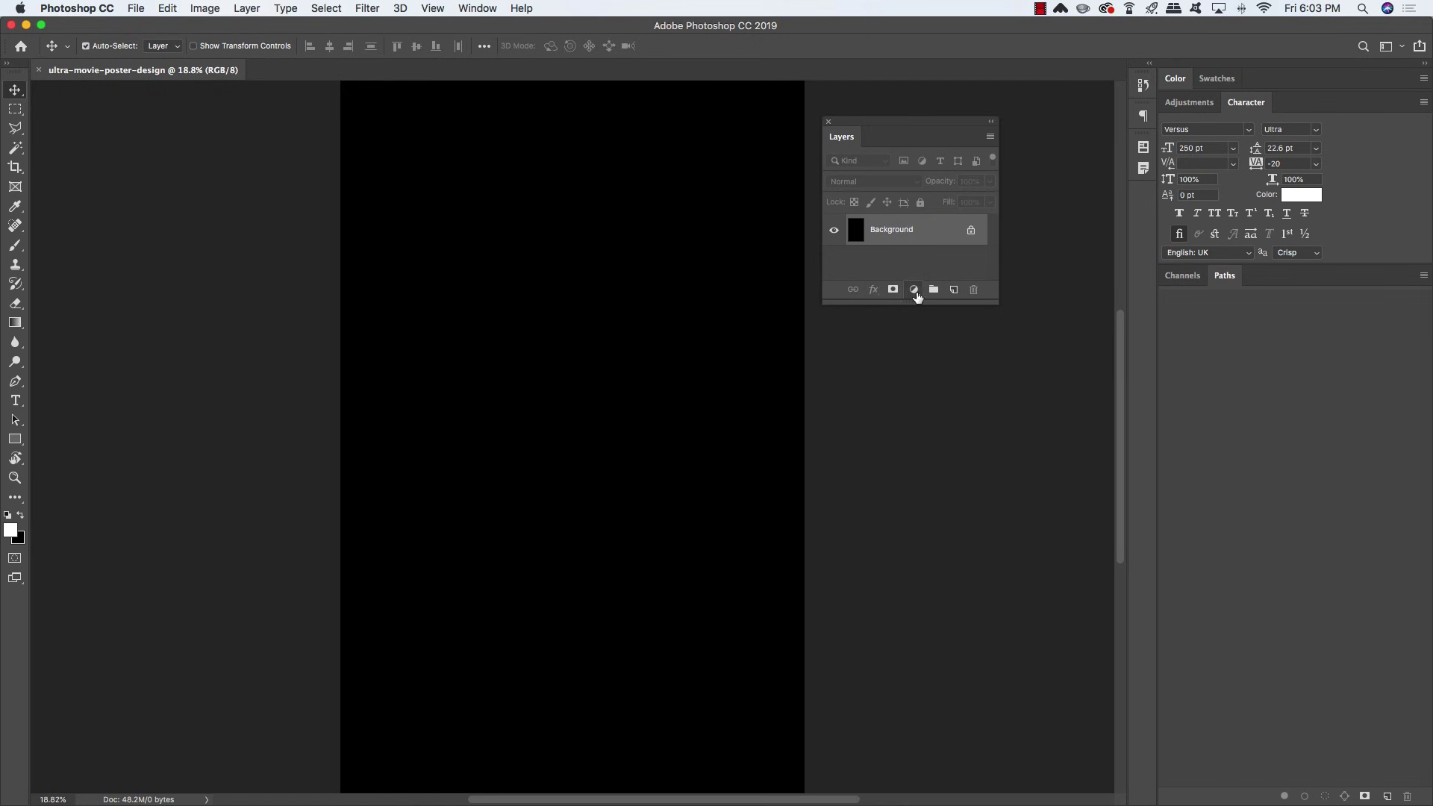
click(914, 289)
click(928, 308)
drag(554, 507, 576, 519)
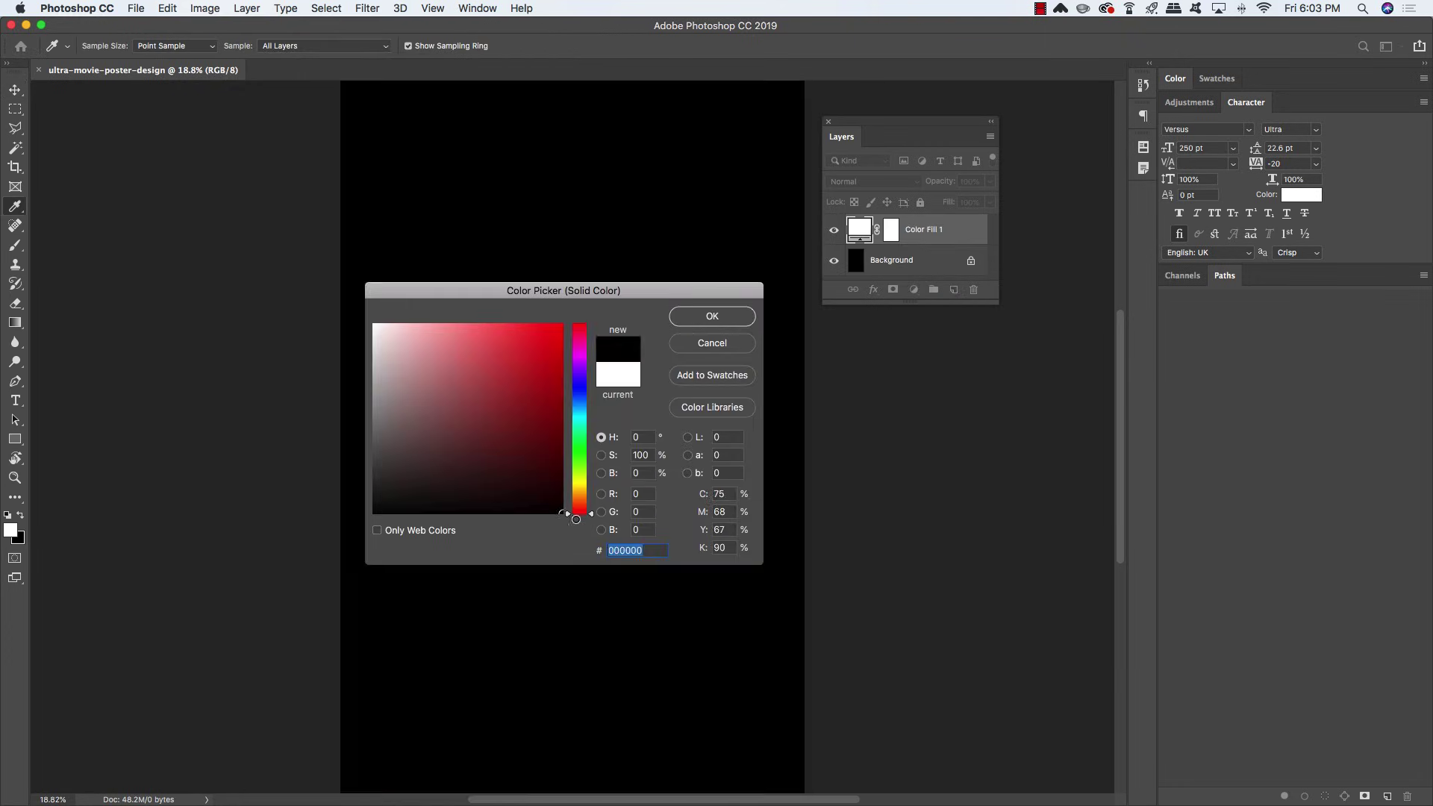
click(712, 316)
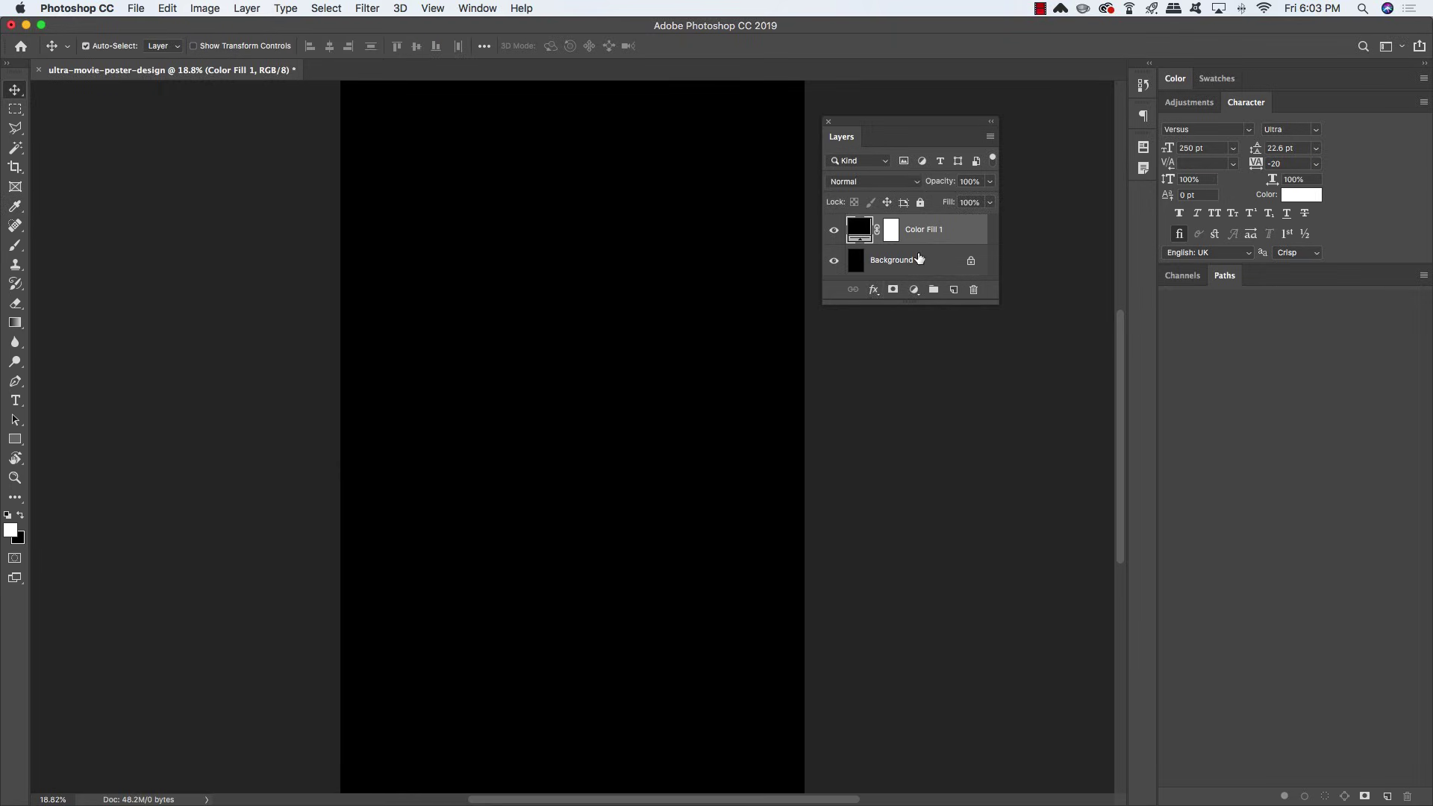
click(919, 259)
key(Delete)
Add a second Solid Color fill layer, entering 3a into its colour value
click(914, 289)
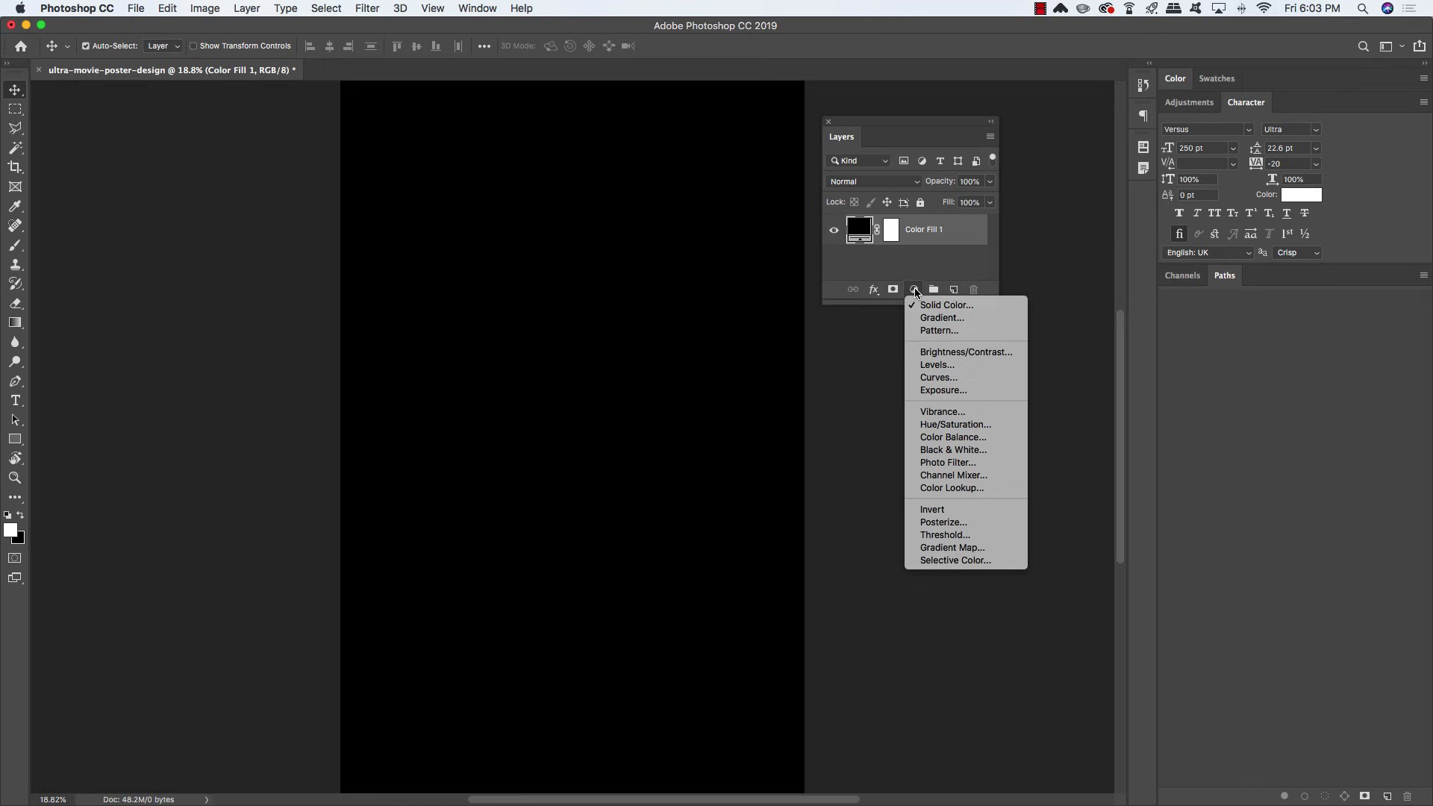
click(959, 305)
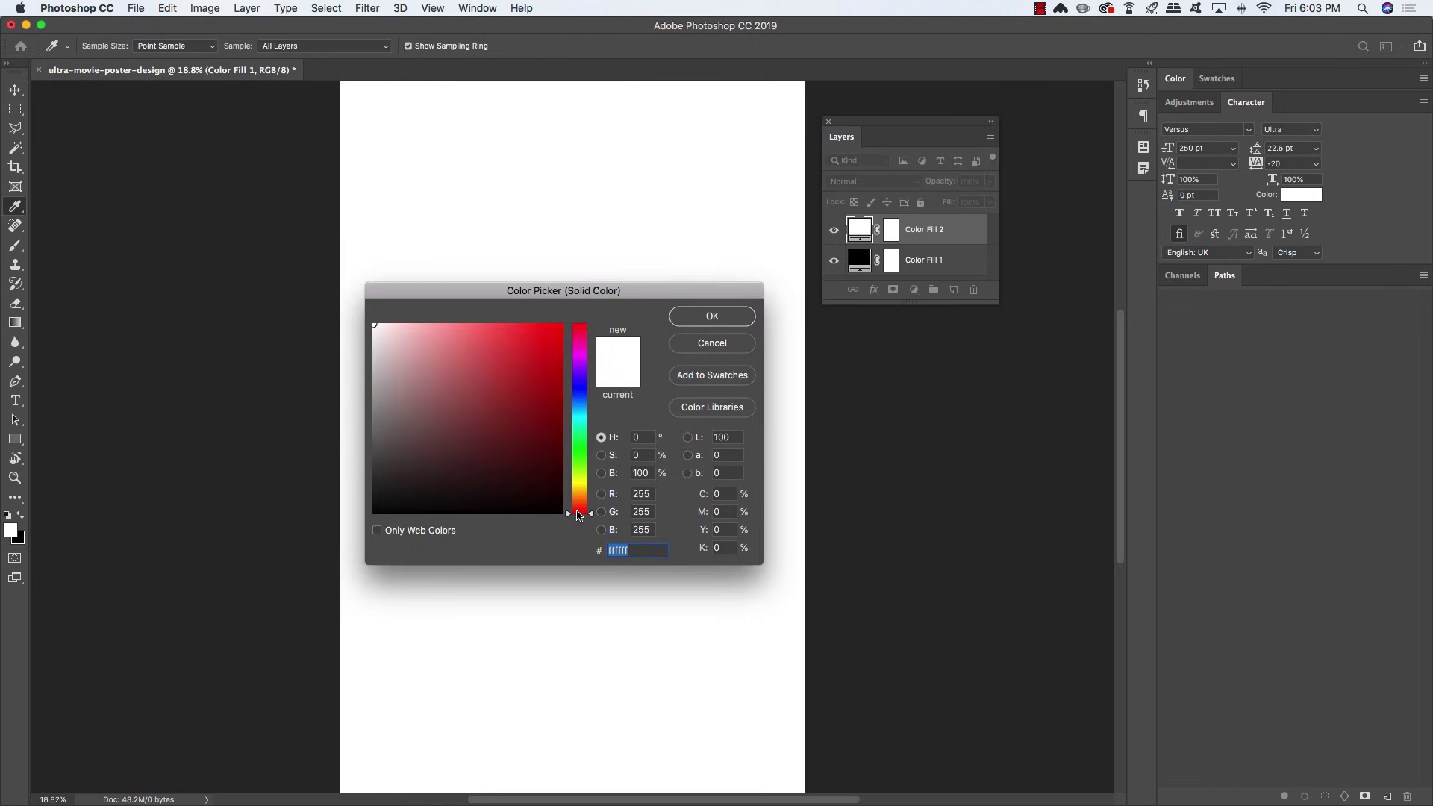
text(3a)
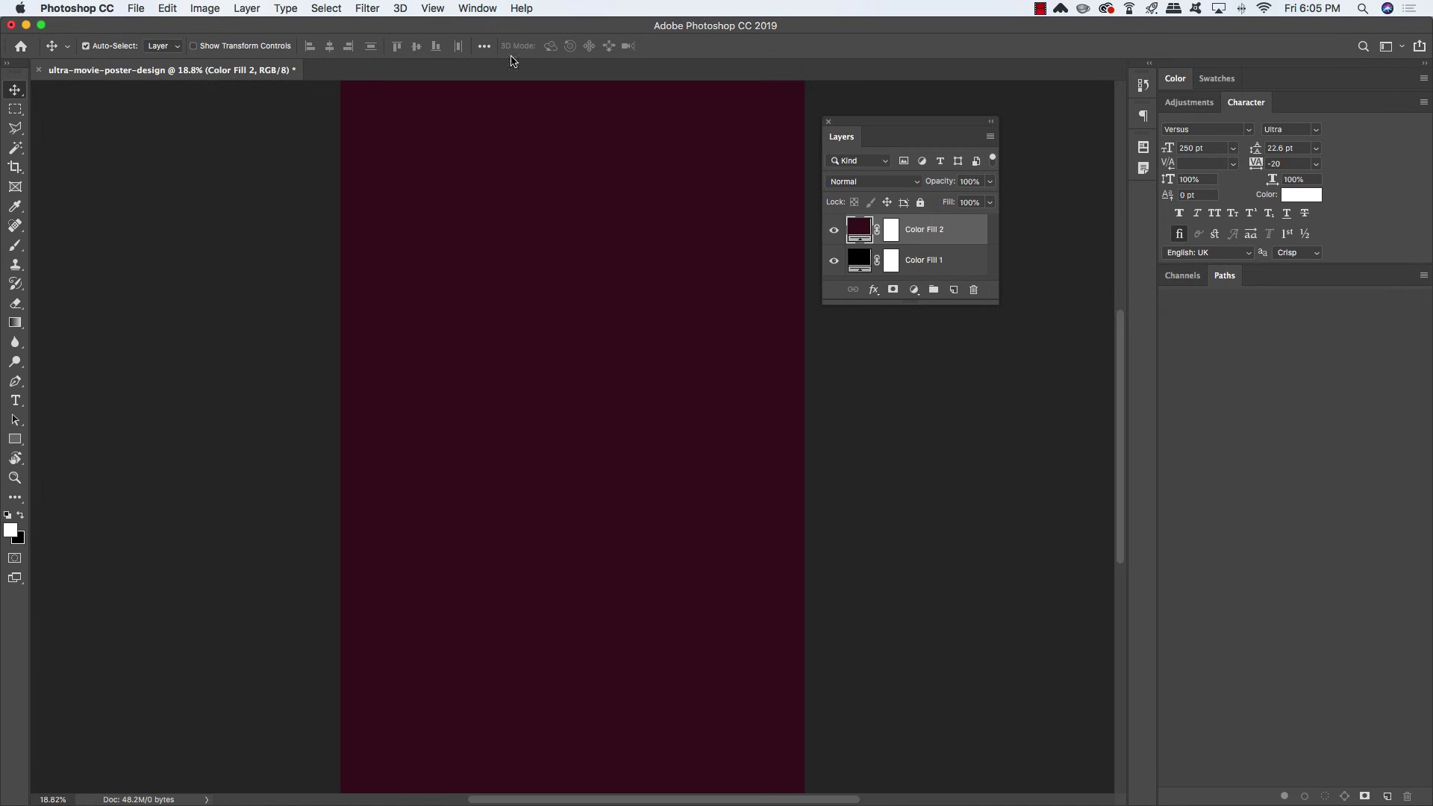
Turn on the rulers from the View menu
click(433, 8)
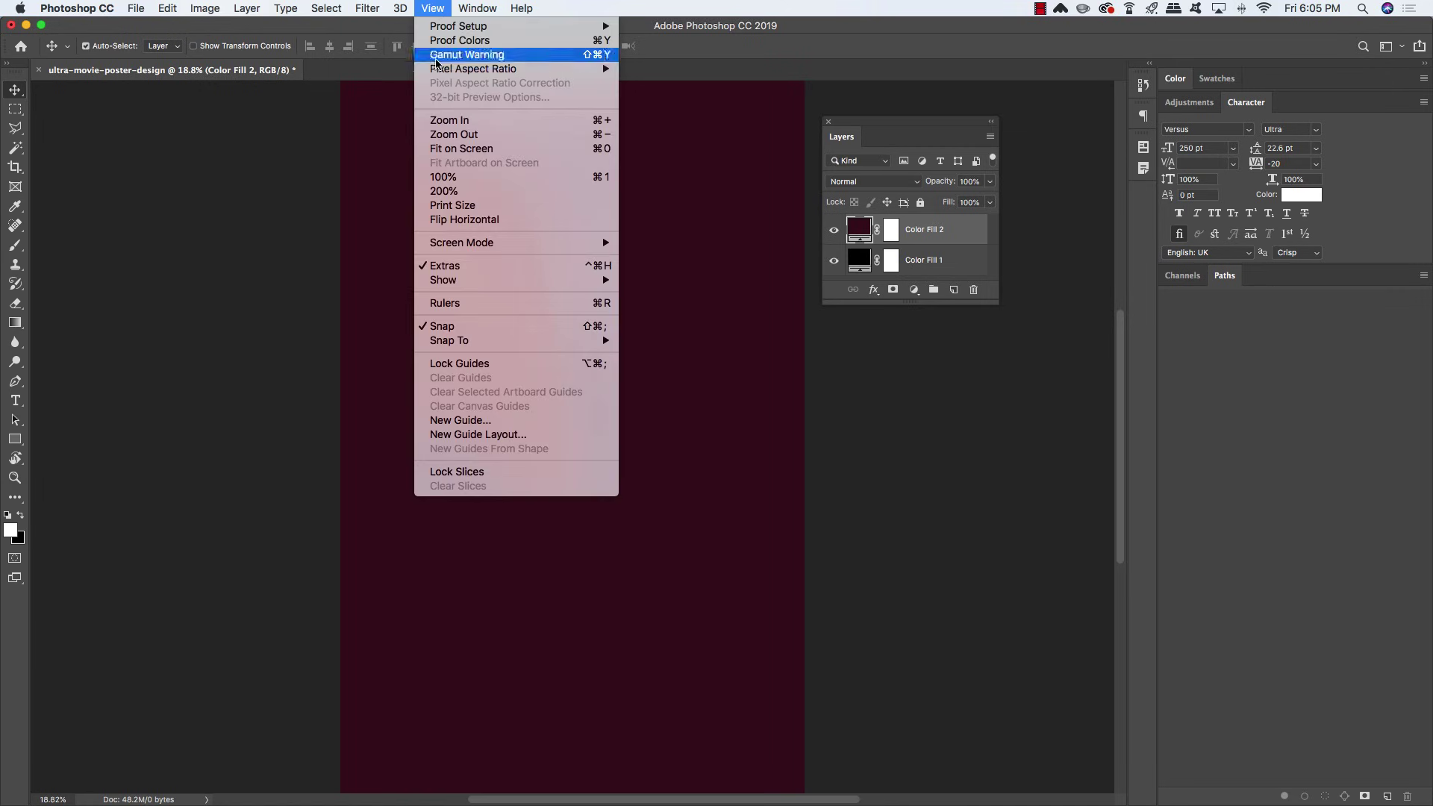
click(469, 303)
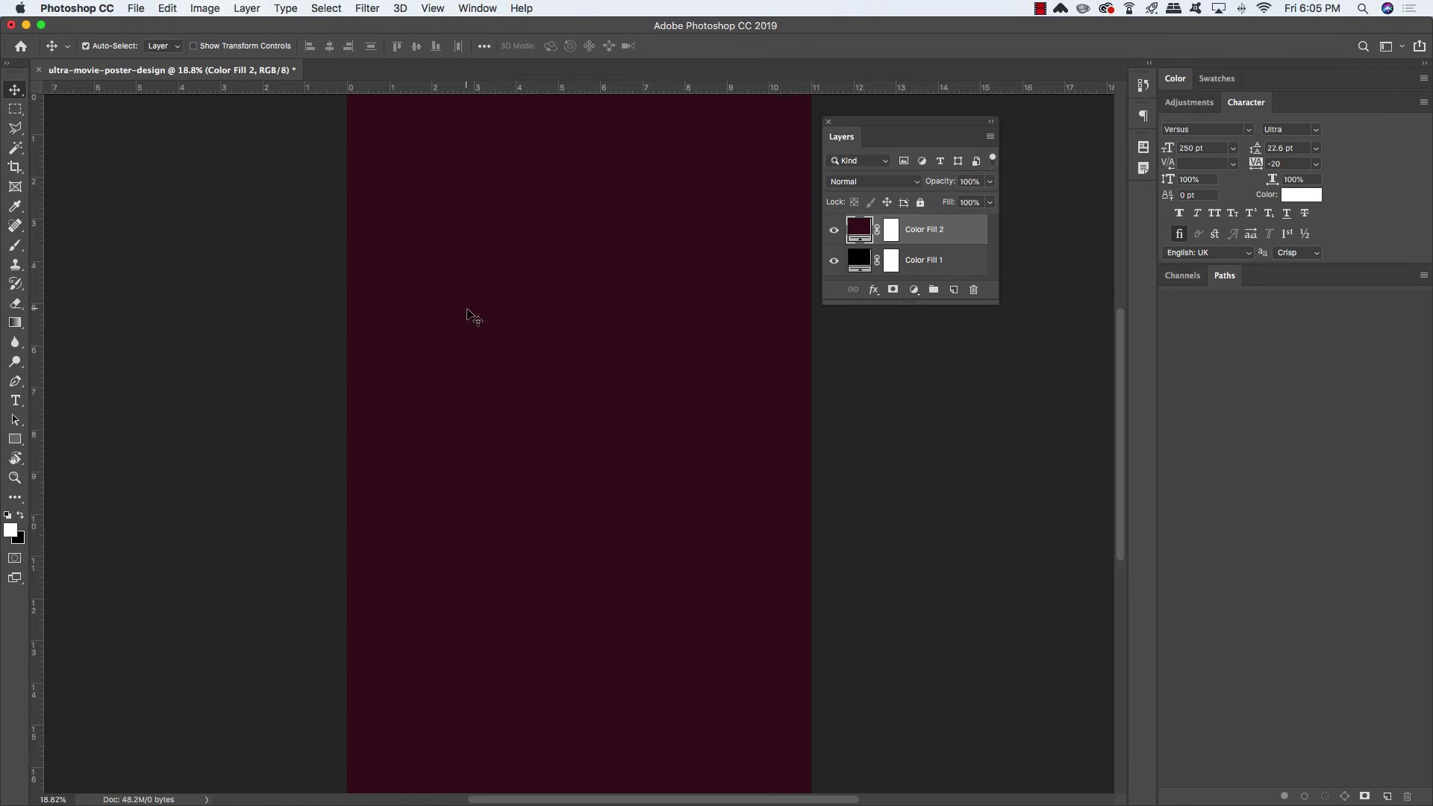
click(433, 8)
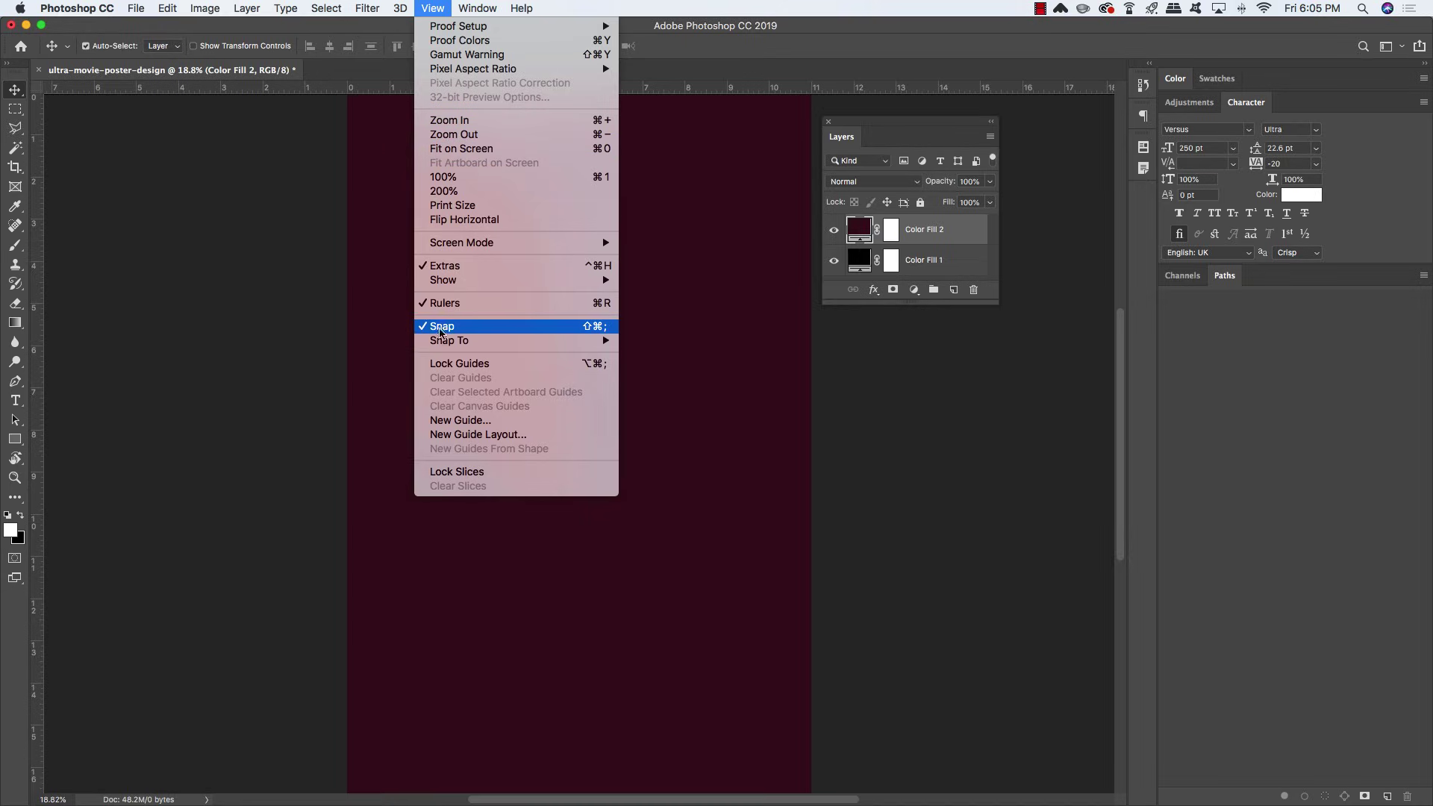
click(287, 329)
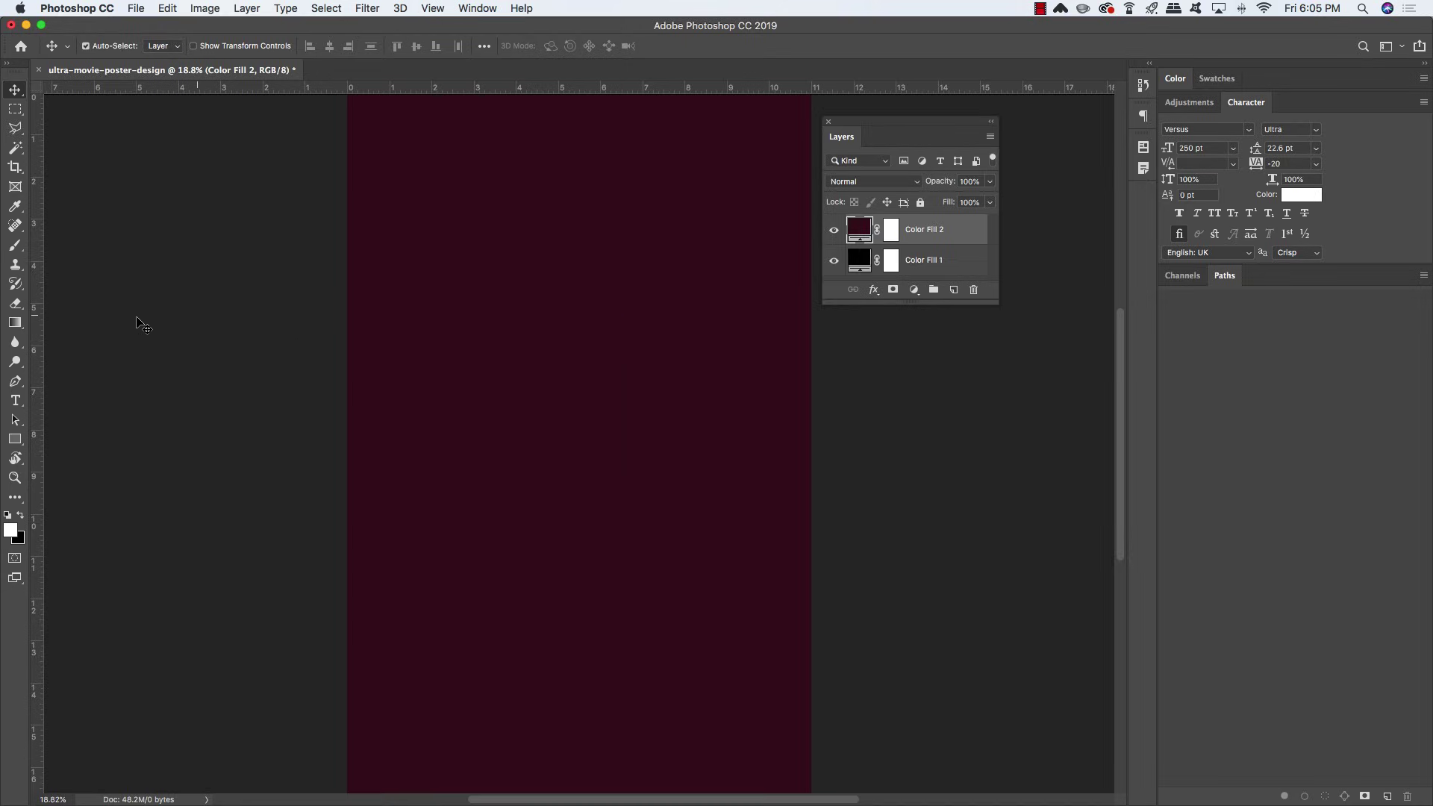
Drag vertical and horizontal guides crossing at the poster's centre, then select Color Fill 2's mask
drag(39, 329, 579, 329)
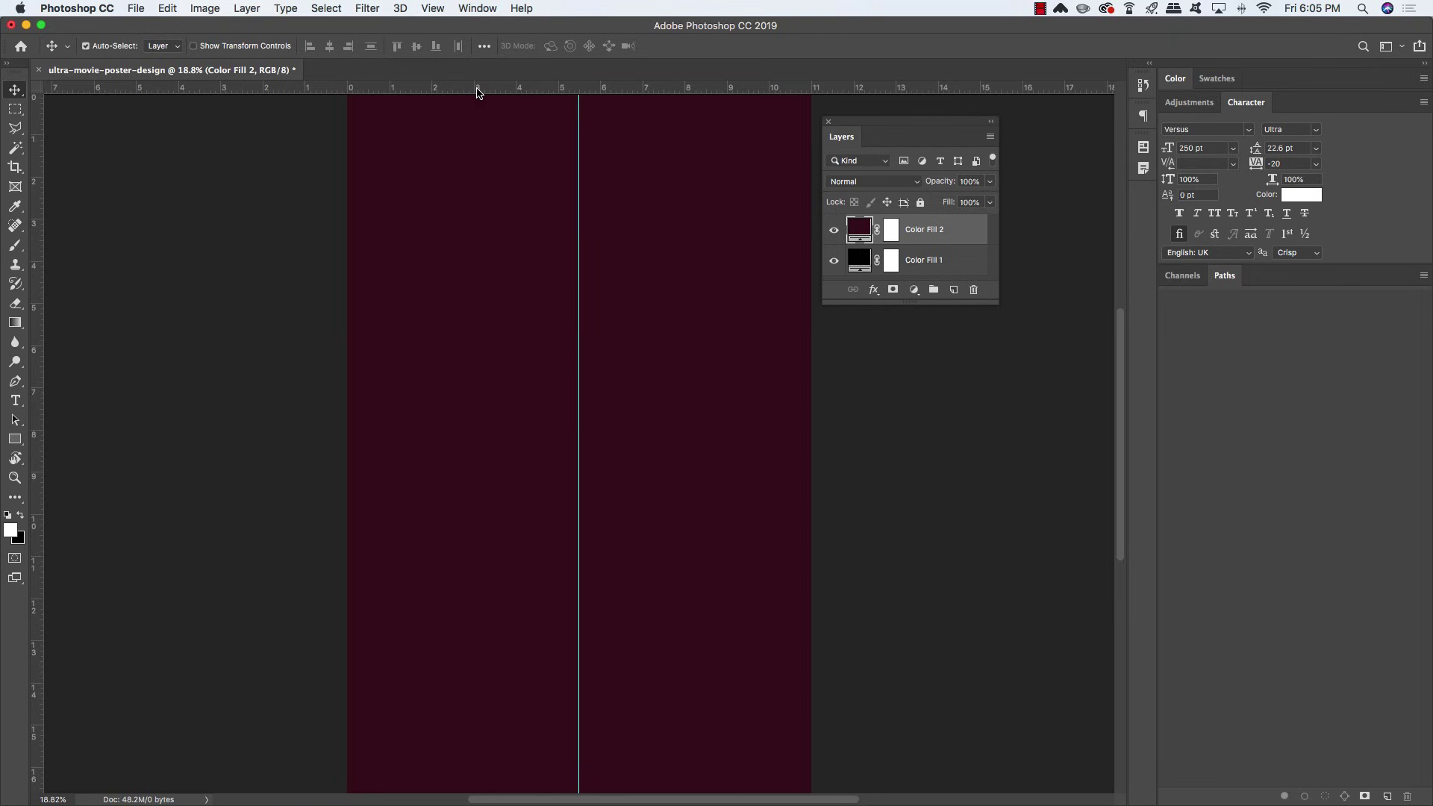
drag(477, 92, 499, 450)
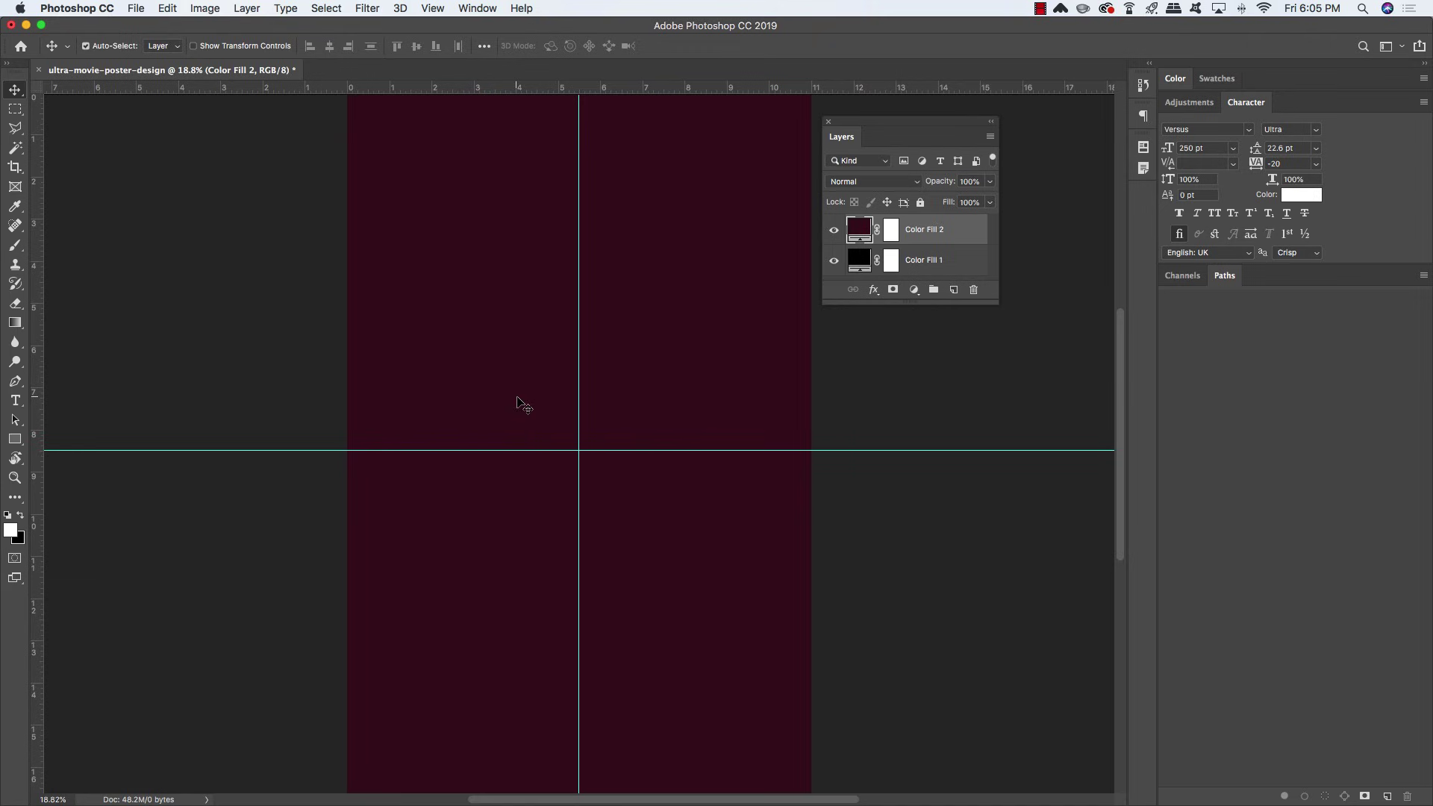
click(890, 232)
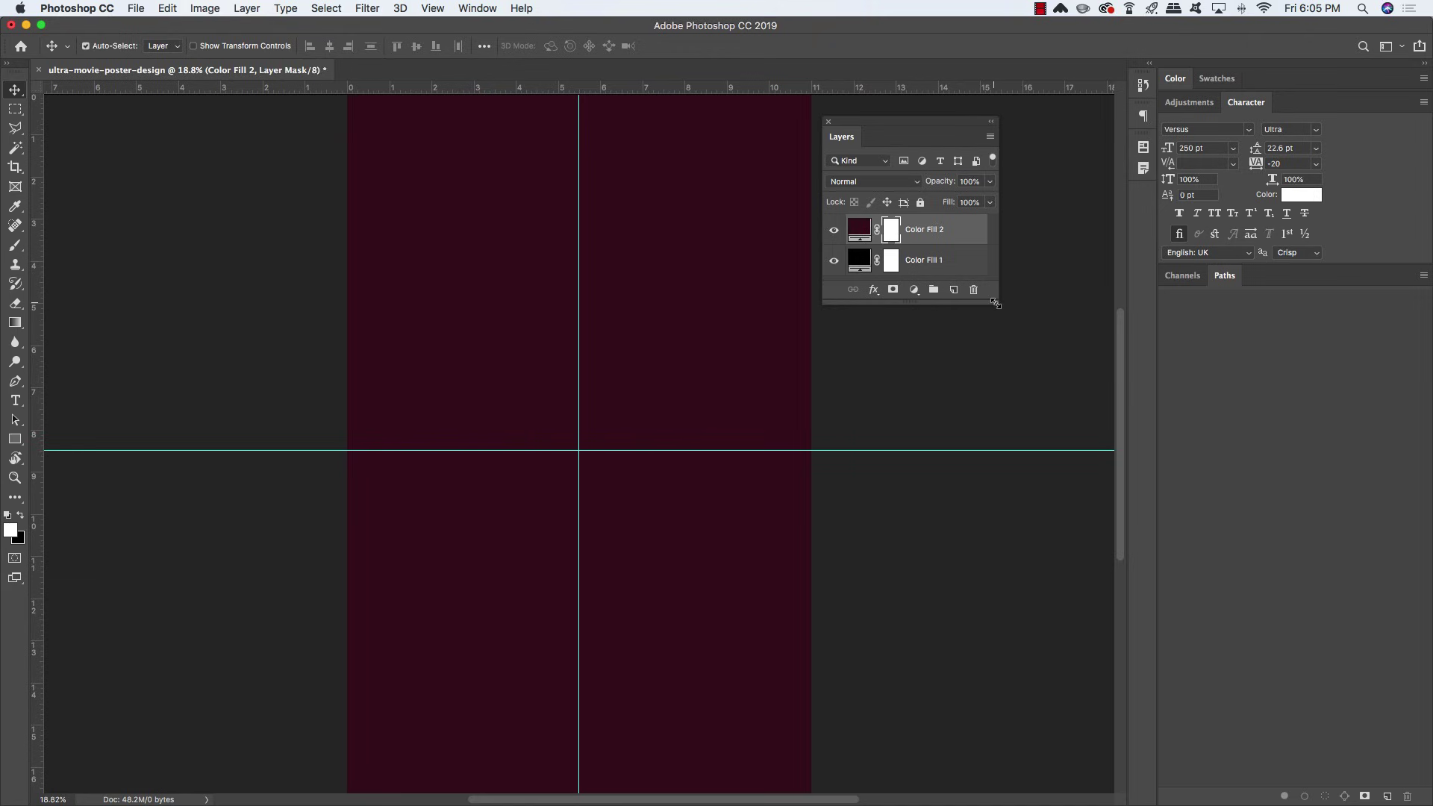
drag(998, 304, 1002, 375)
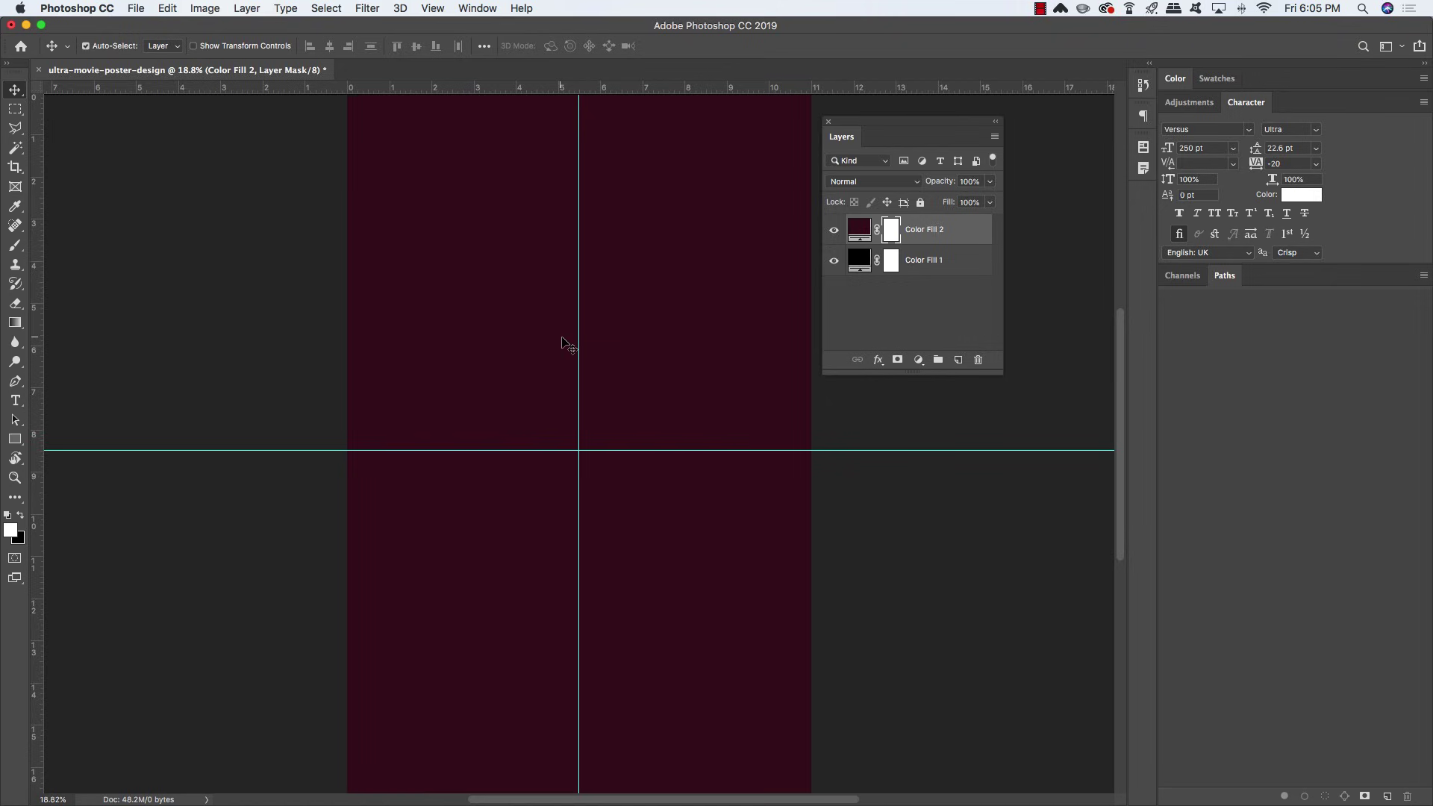
Draw a reversed radial gradient outward from the guide intersection on Color Fill 2's mask, then add Layer 1
click(13, 322)
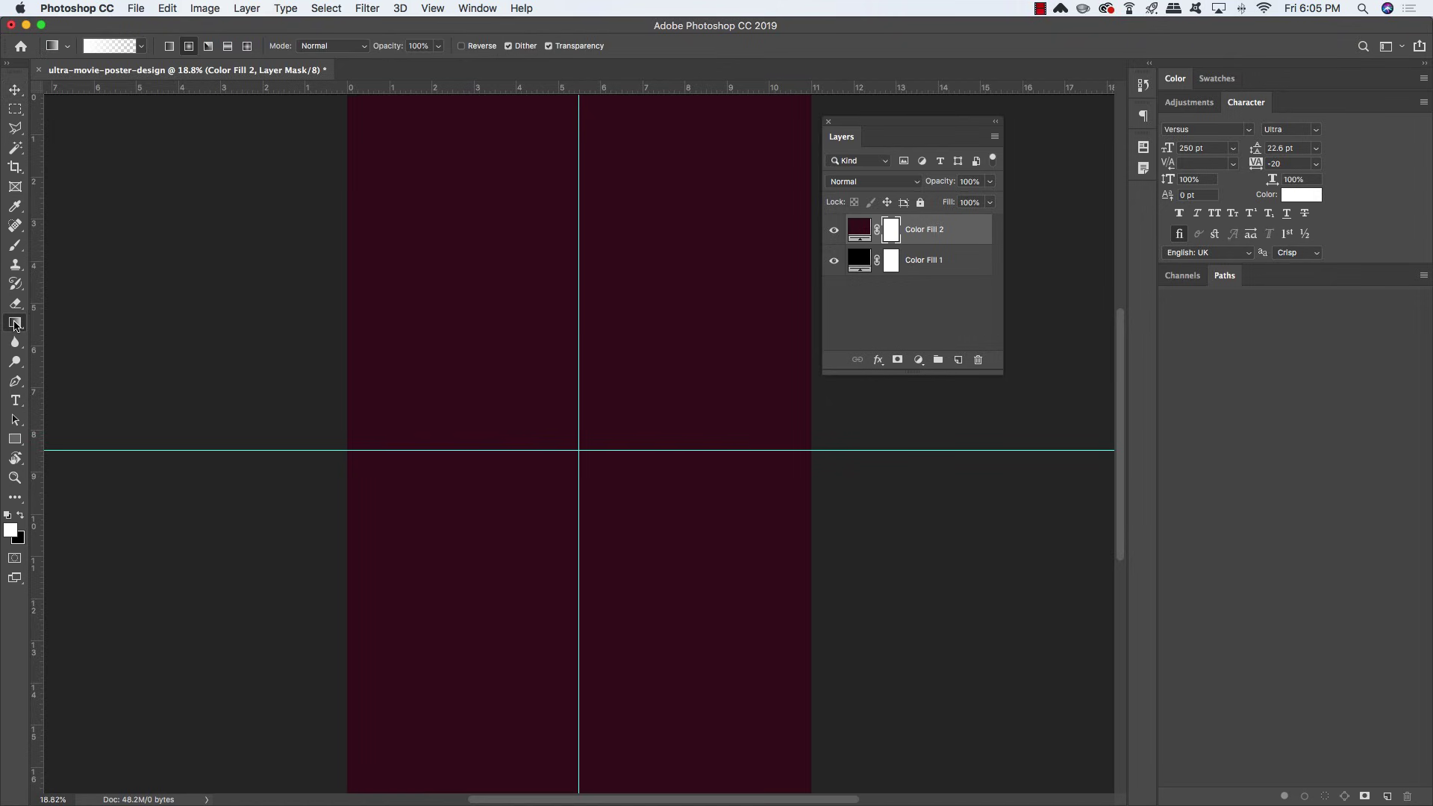
click(189, 46)
key(x)
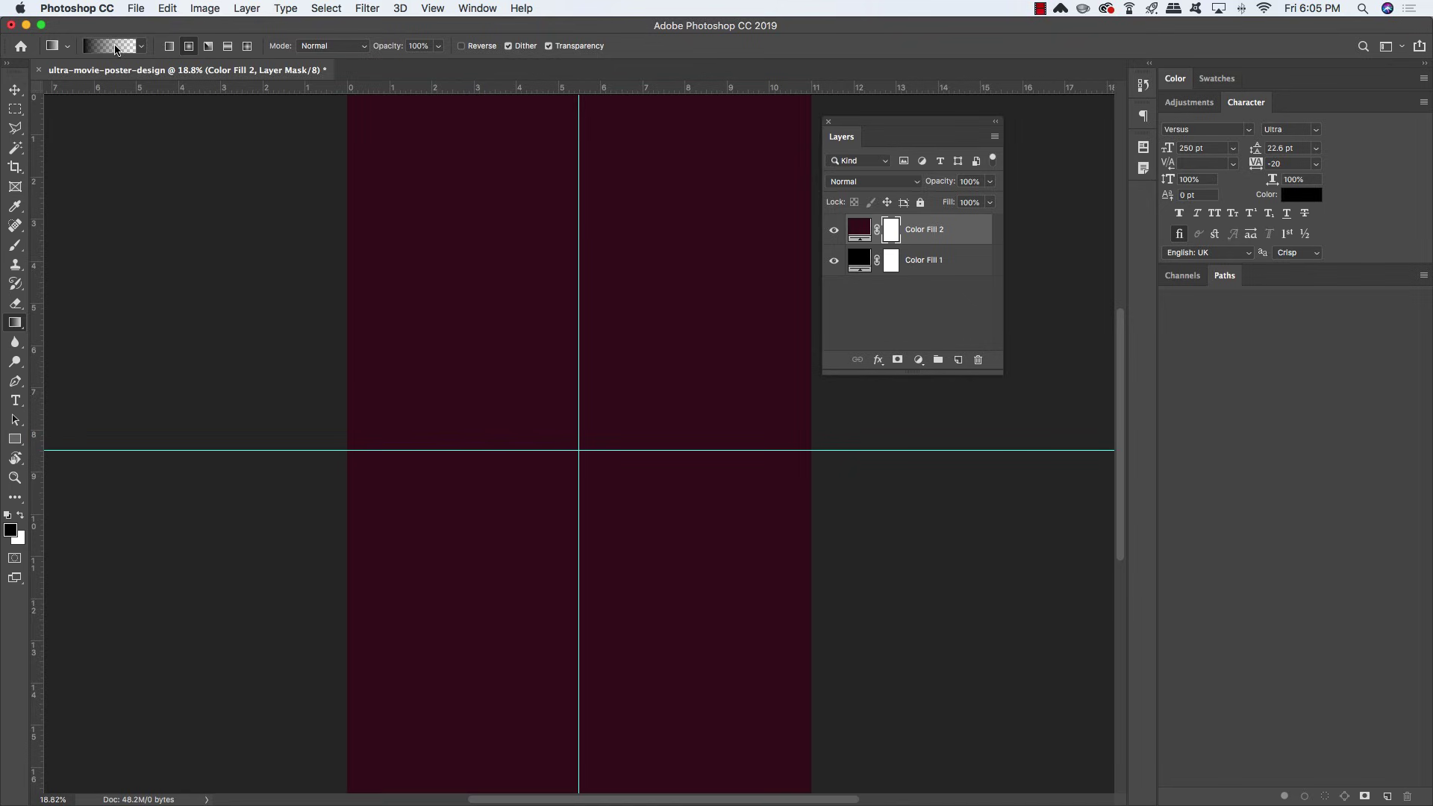
click(462, 46)
drag(578, 450, 869, 801)
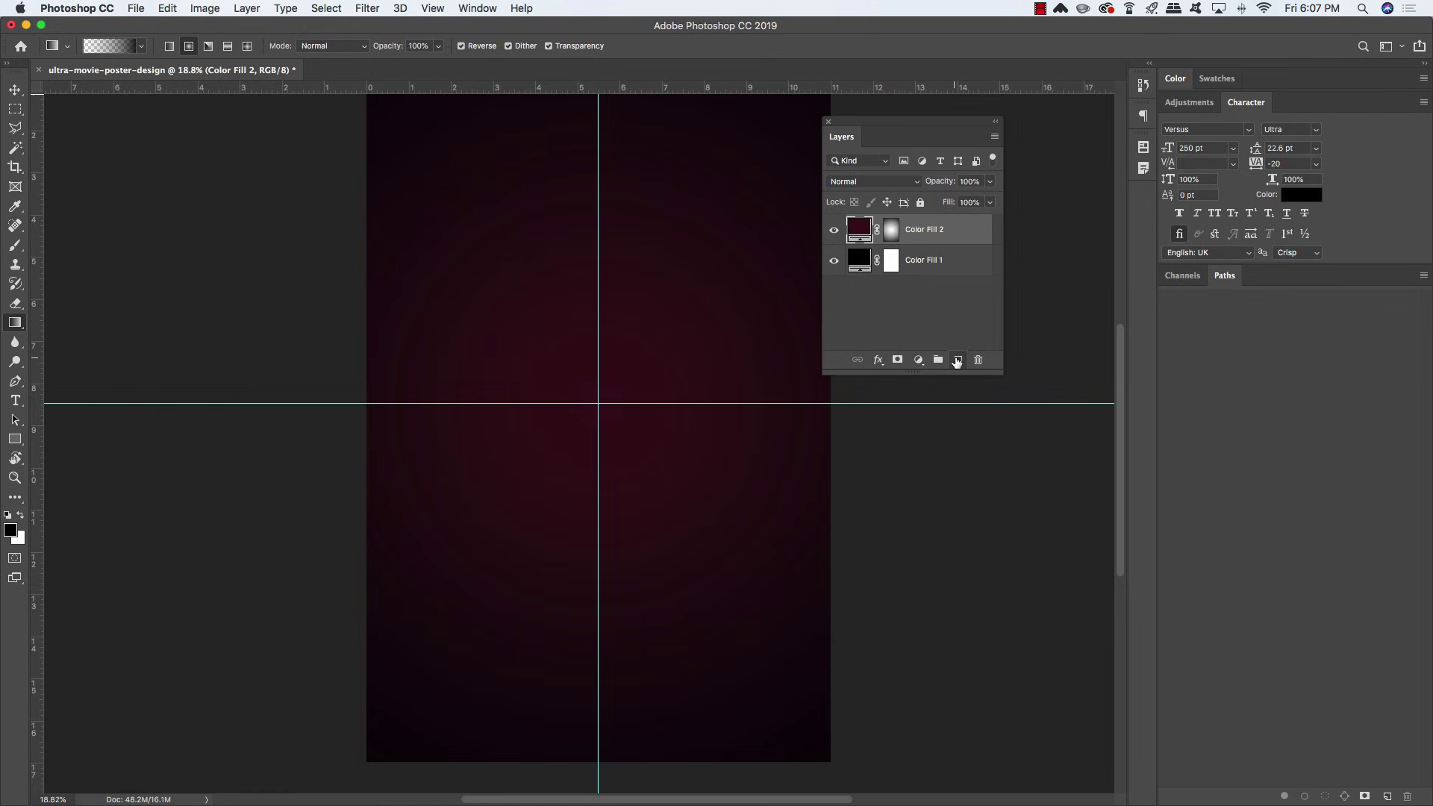
click(956, 362)
scroll(696, 330, left, 3)
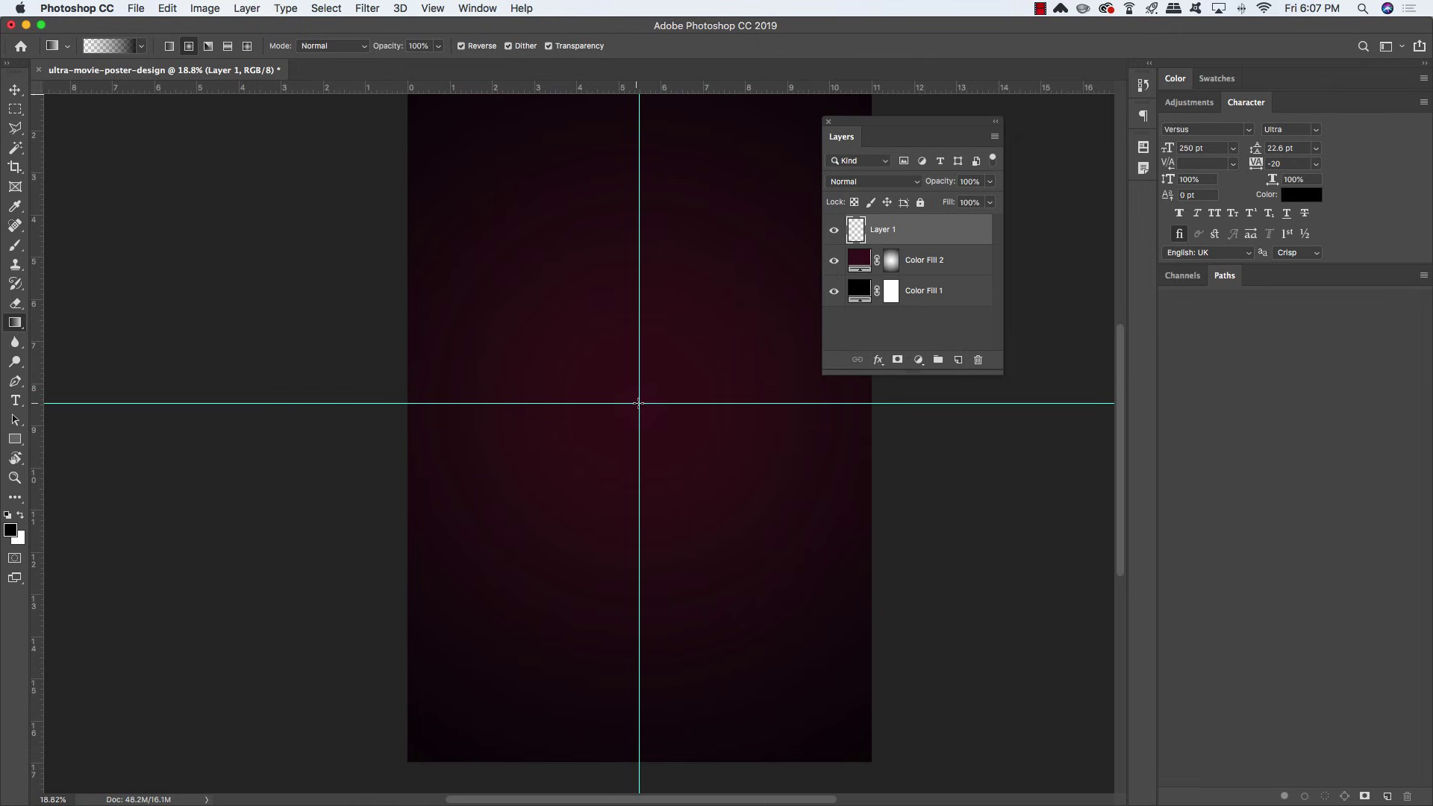
Paint a white radial glow from the poster's centre and blend it in Overlay at 30% opacity
key(x)
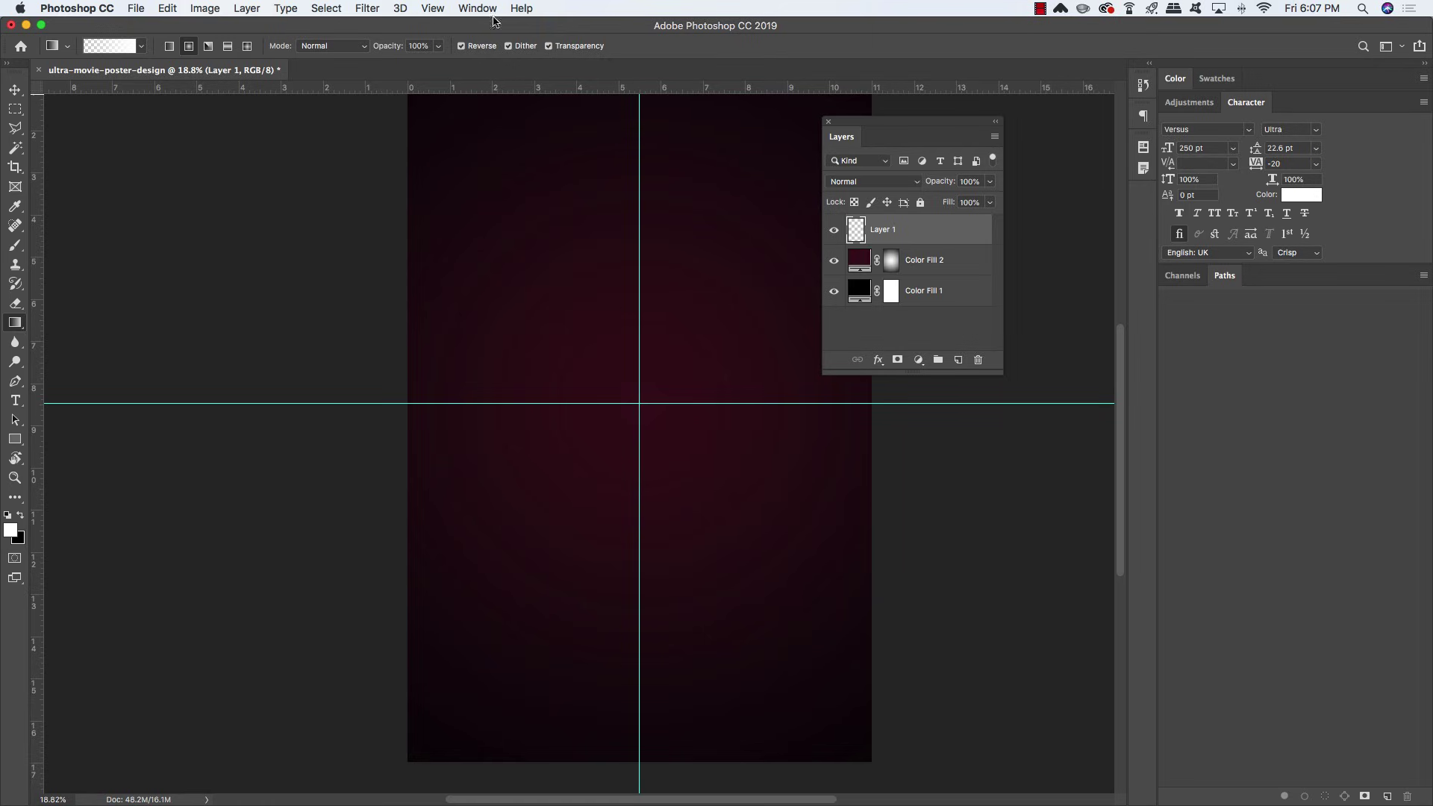
click(461, 47)
mouse_move(639, 404)
mouse_down()
mouse_move(557, 262)
mouse_move(501, 204)
mouse_up()
key(v)
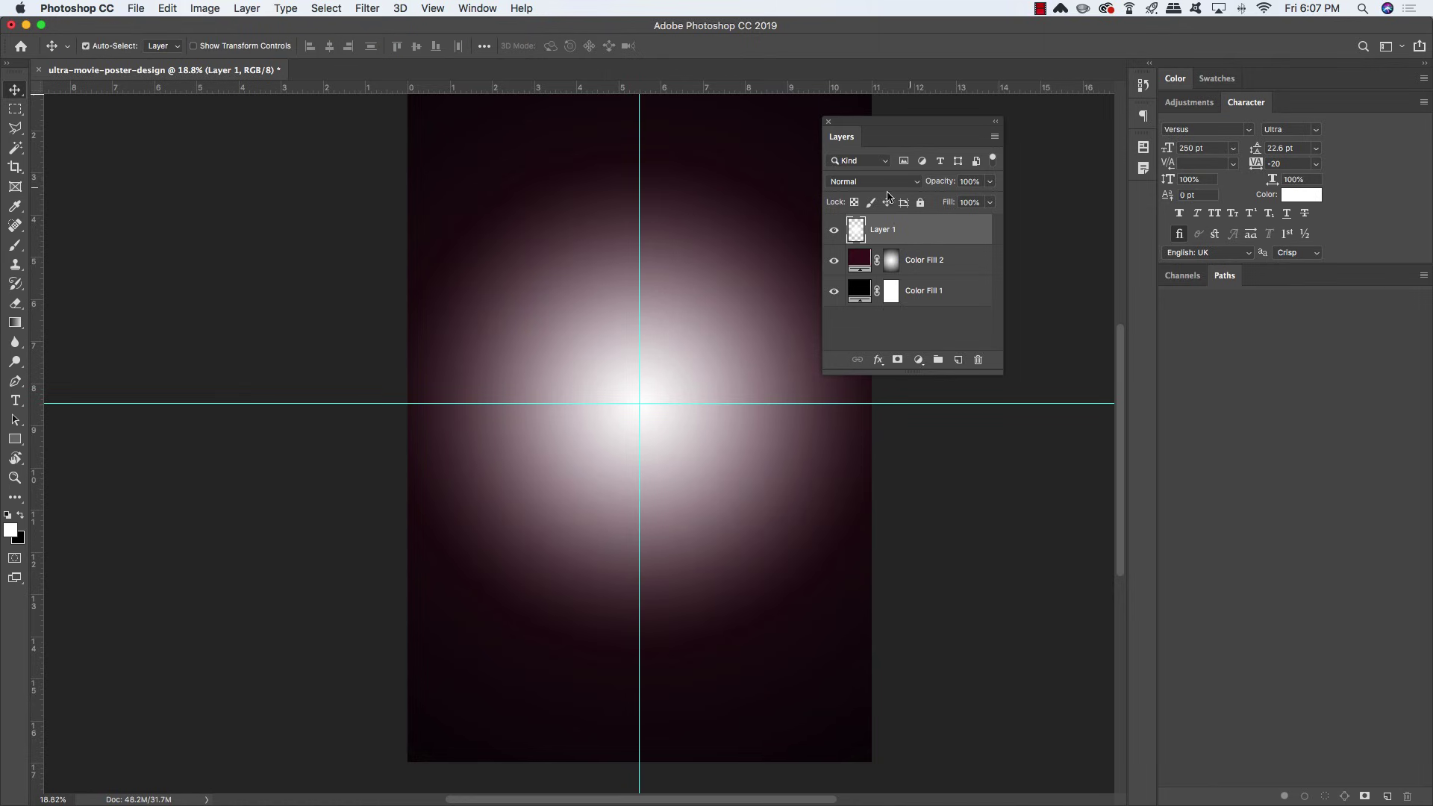
click(864, 182)
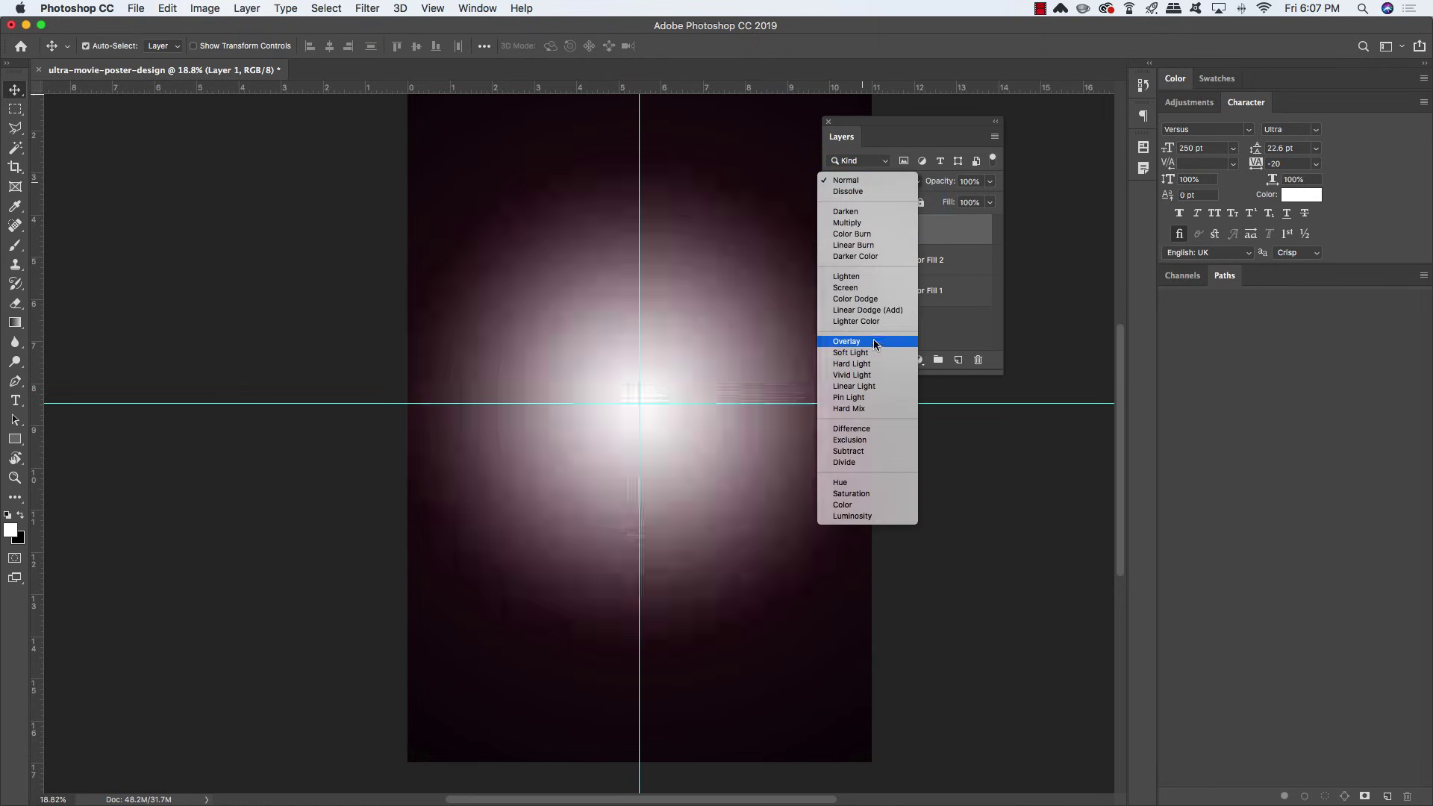
click(871, 342)
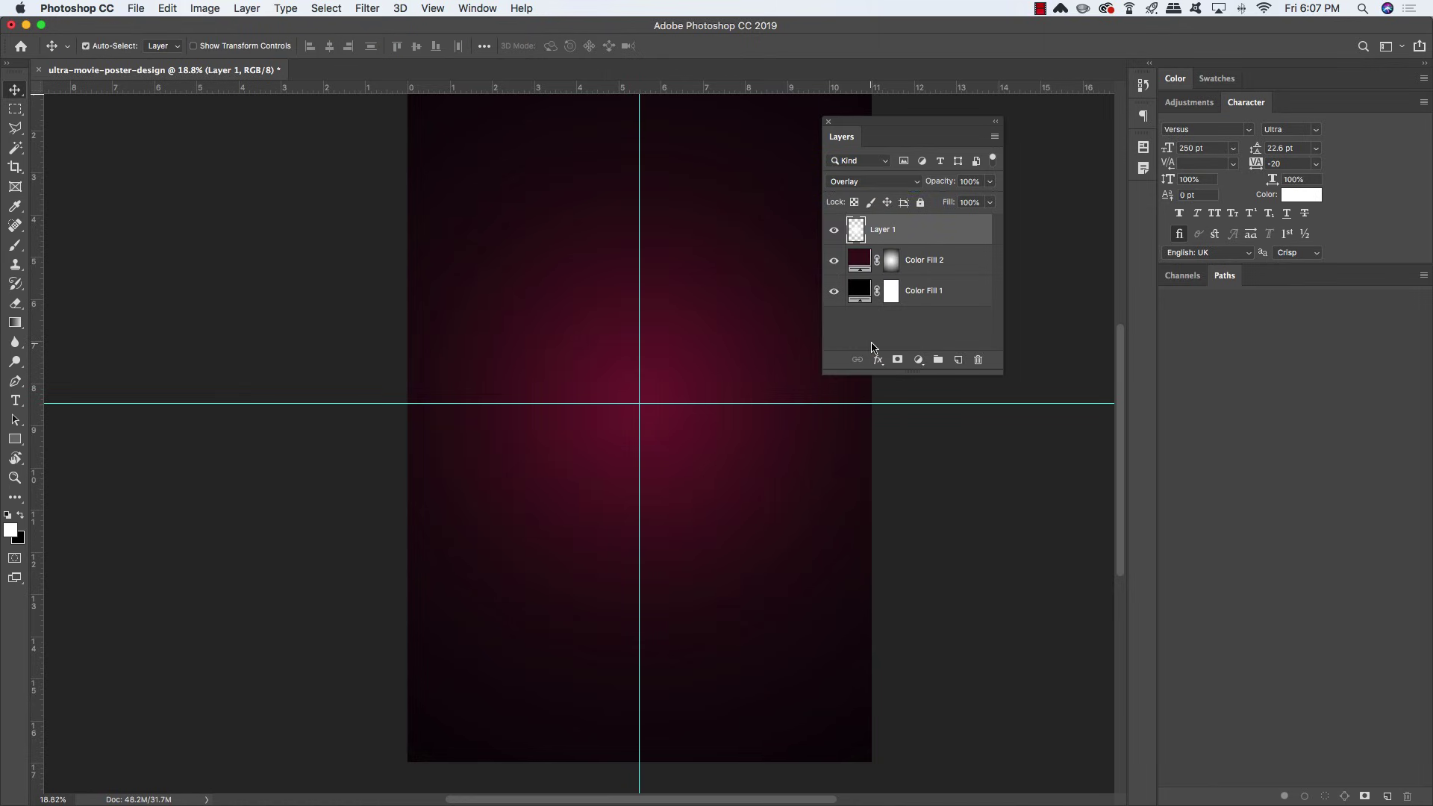
key(3)
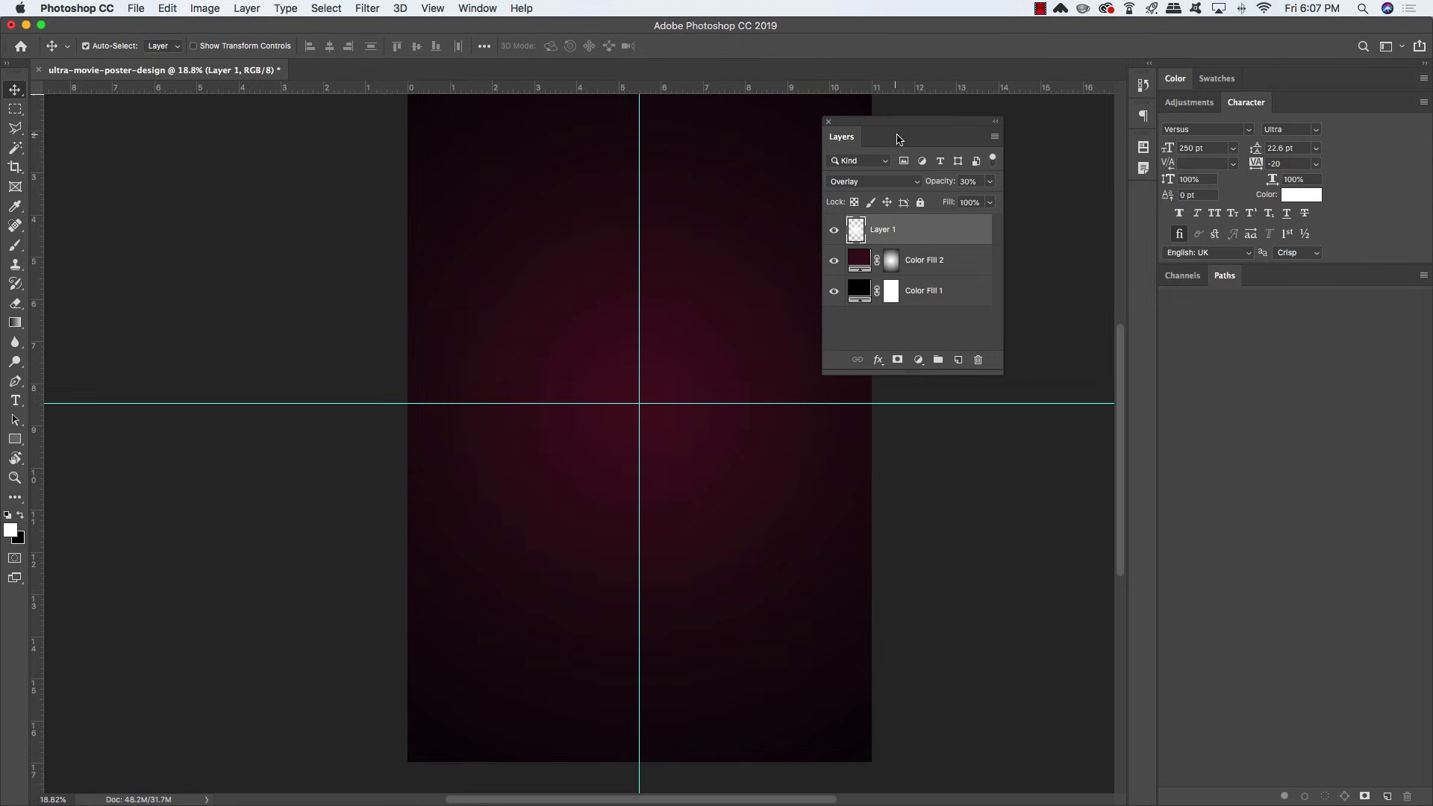
Compare the glow layer on and off, then rename it OVERLAY 30%
click(834, 232)
click(835, 231)
double_click(885, 230)
text(OVERLAY 30%)
key(Return)
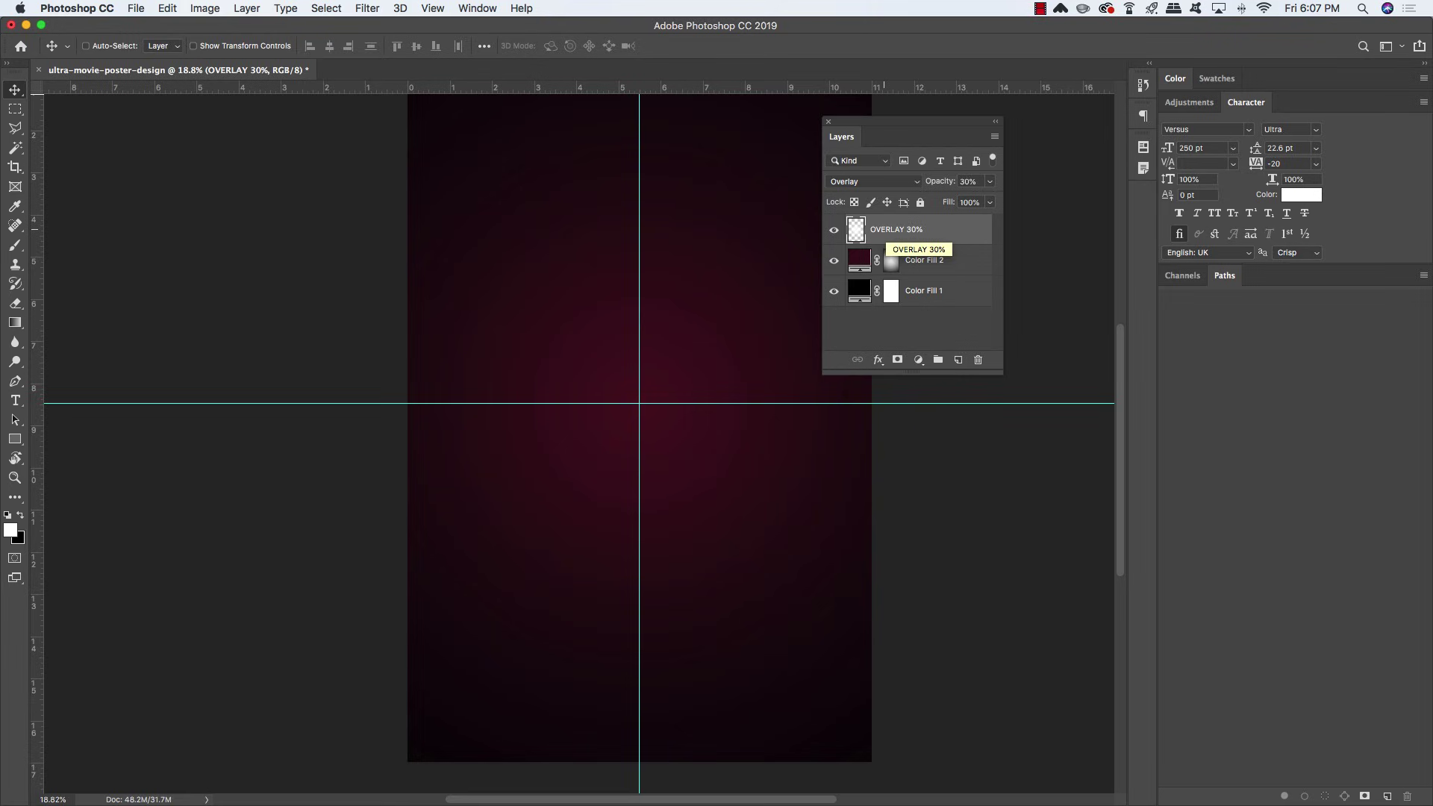
Hide the guides and rulers, and nudge the layers panel and poster view into place
key(super+semicolon)
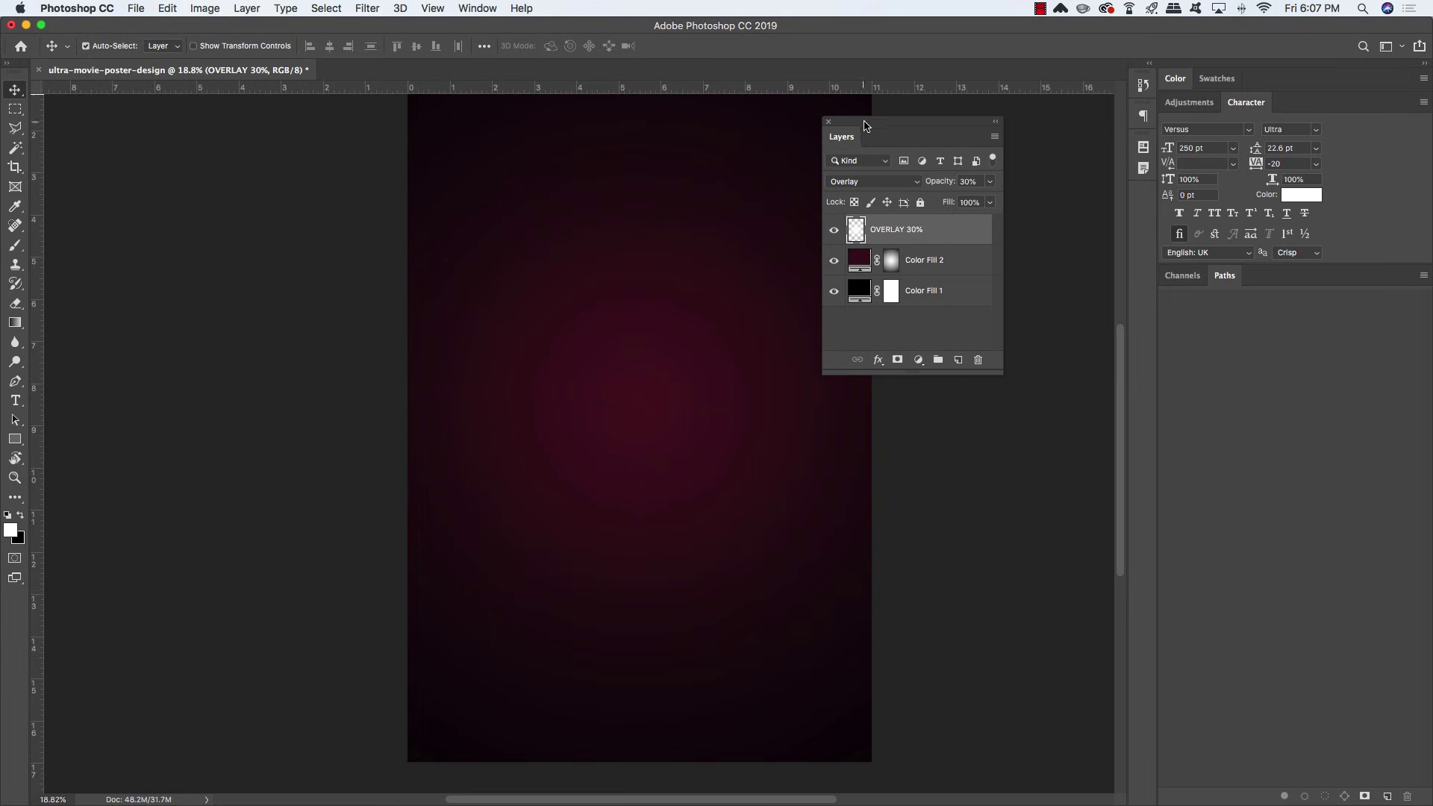
drag(867, 121, 929, 142)
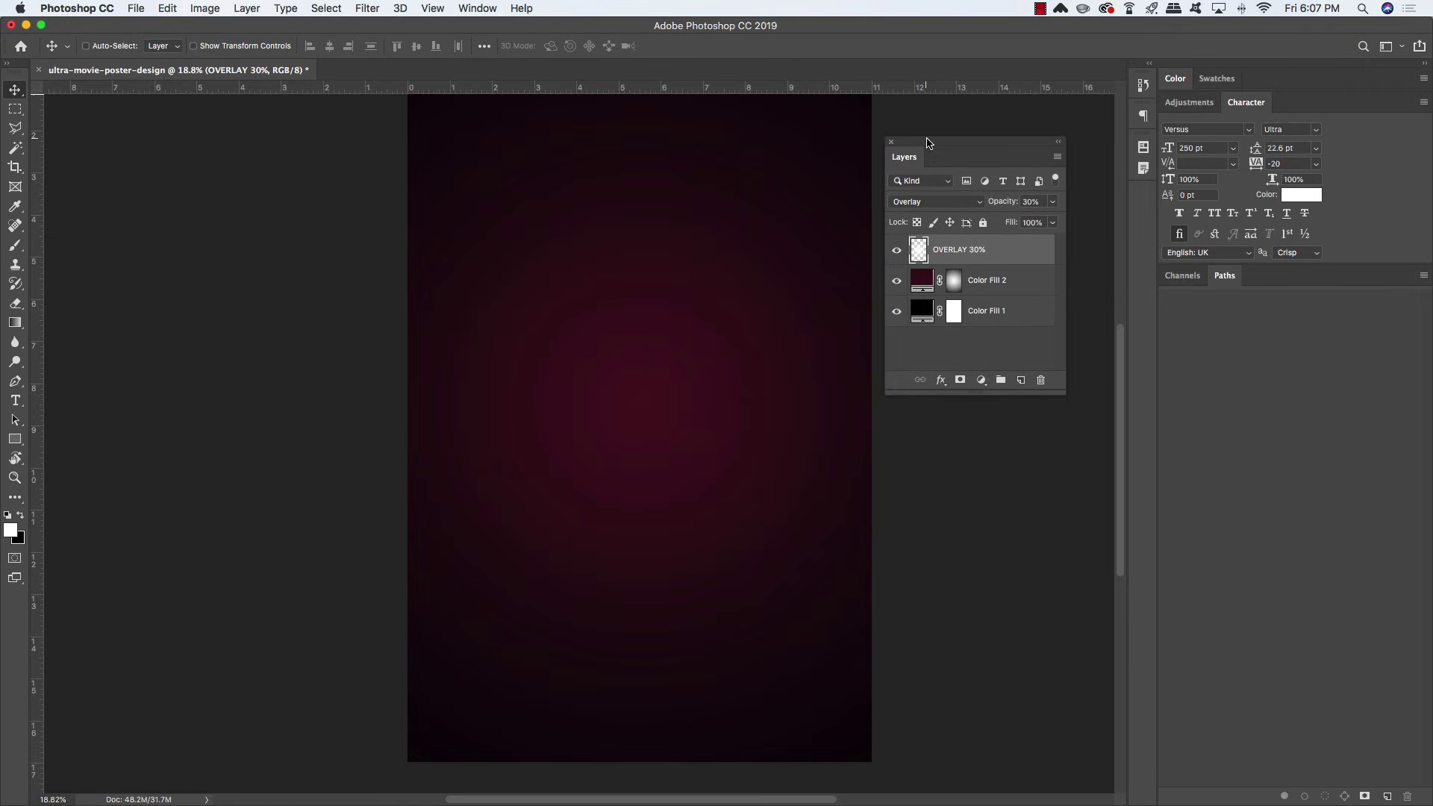
key(super+r)
drag(683, 188, 710, 221)
Add a Levels layer with black input 15 at 20% opacity, then select all four background layers
click(982, 382)
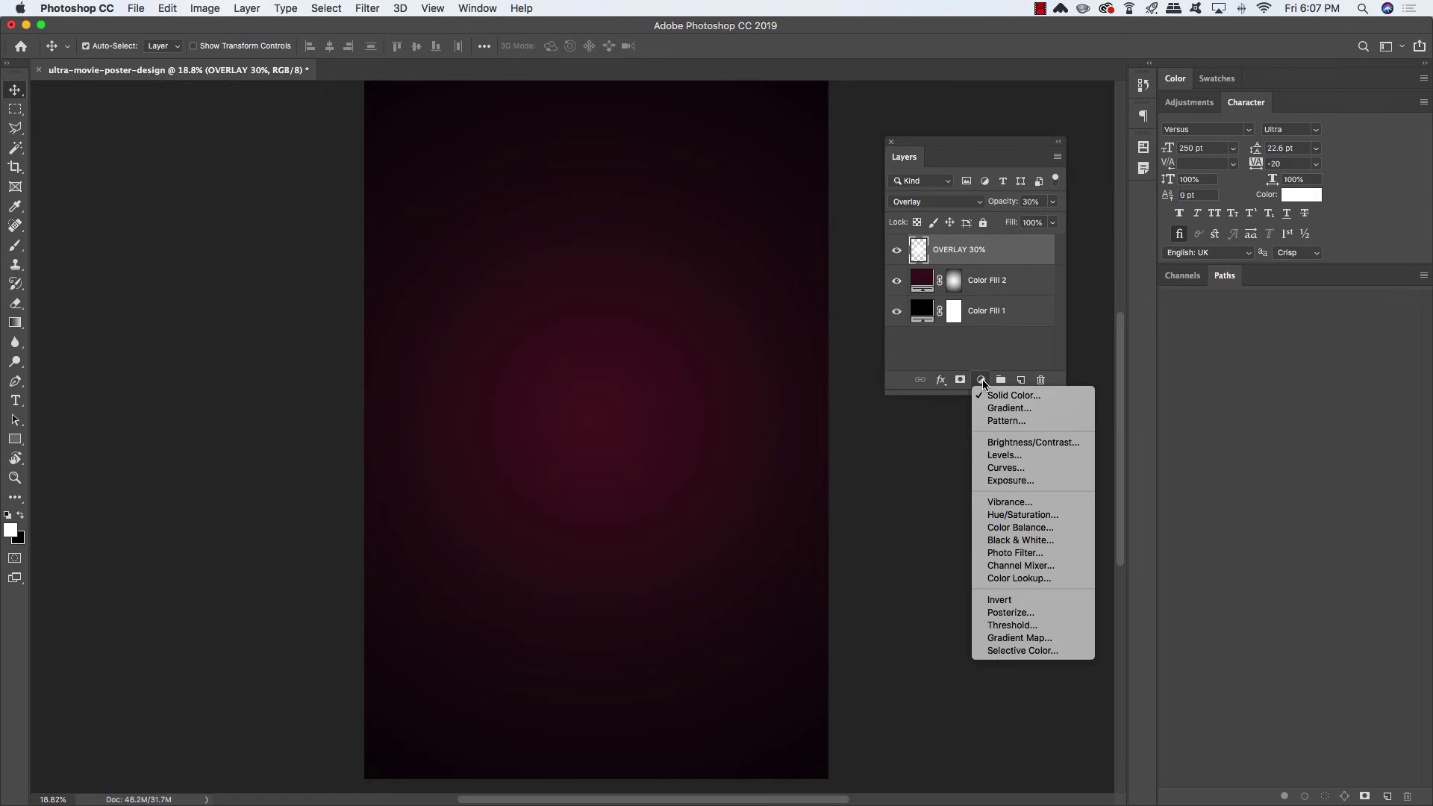
click(1009, 462)
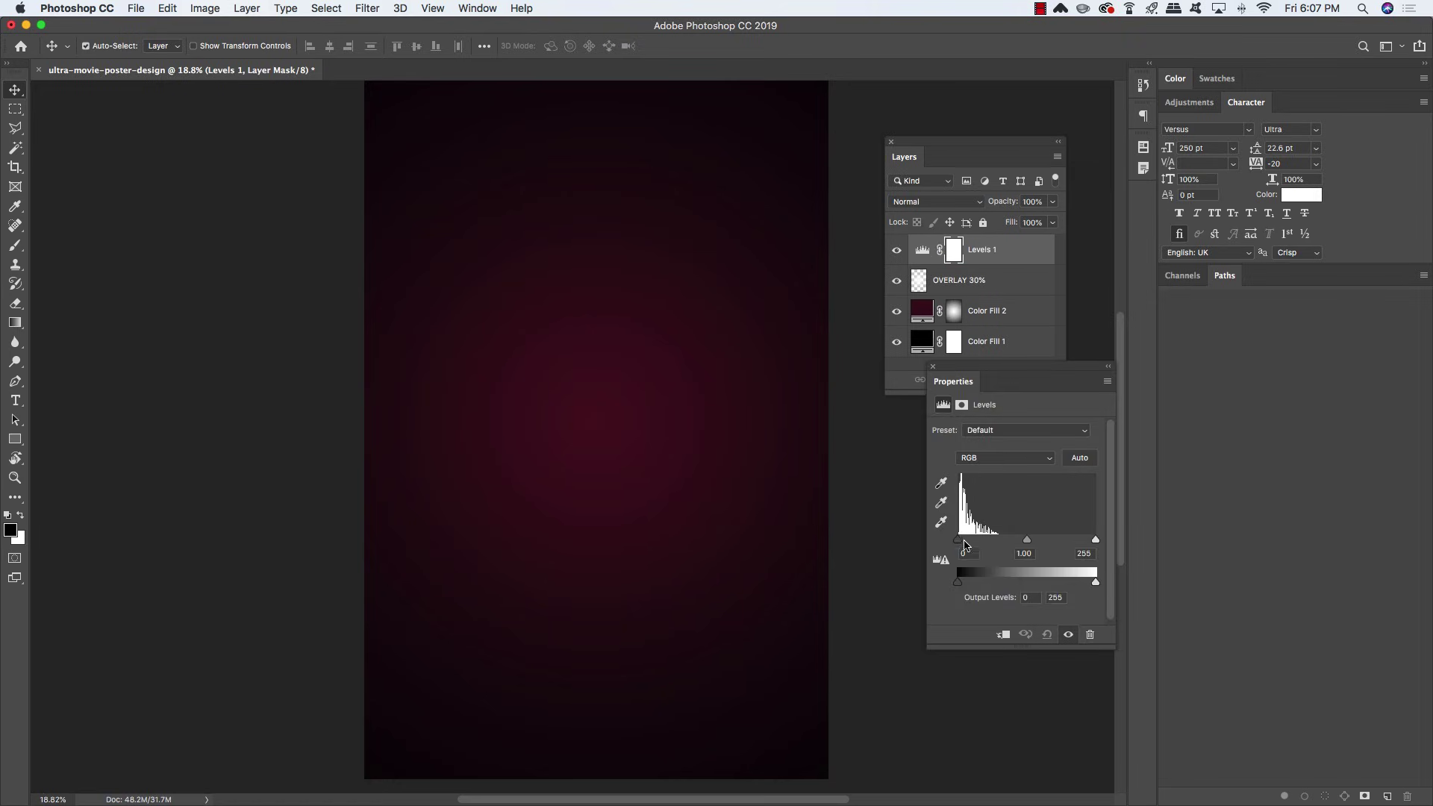
drag(958, 542, 967, 543)
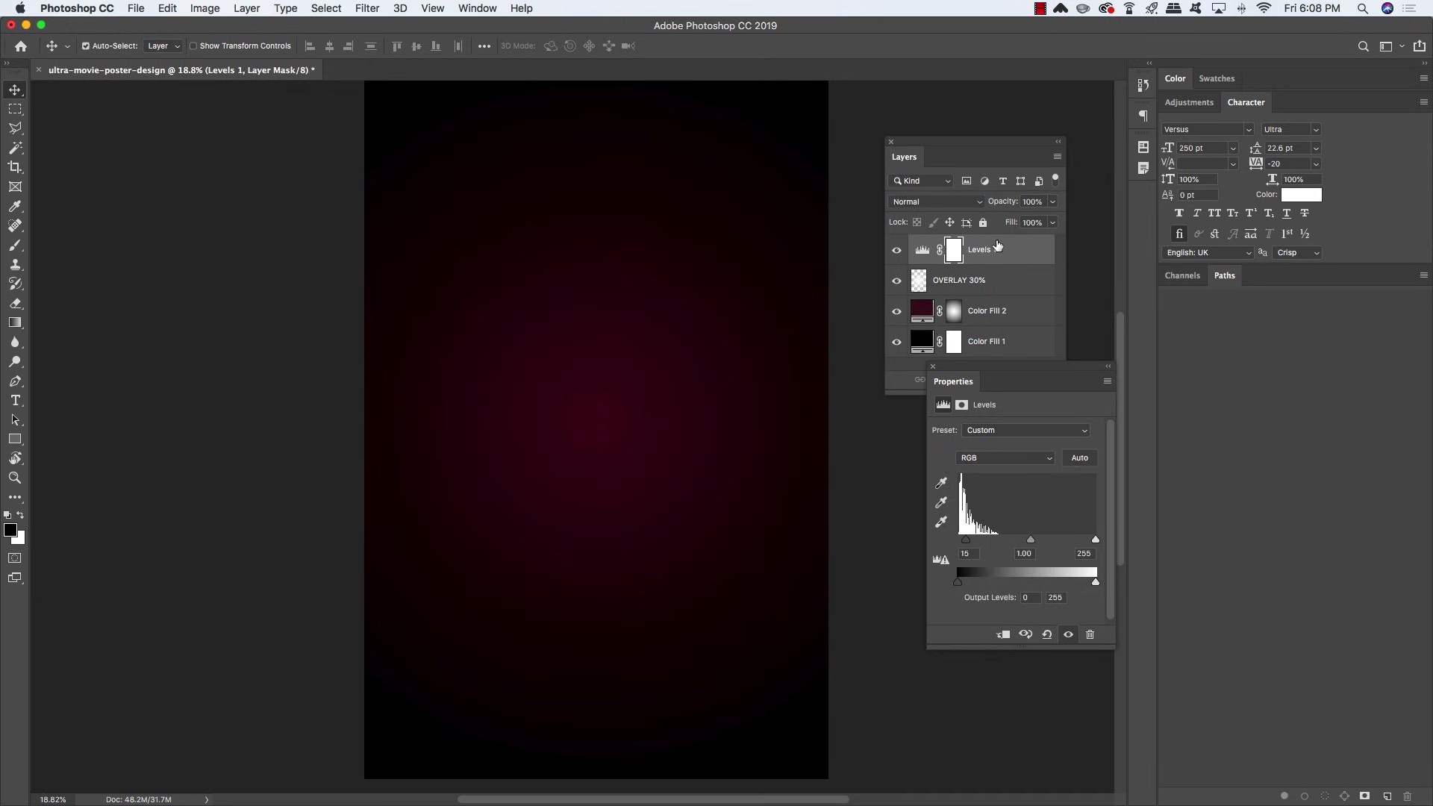
key(2)
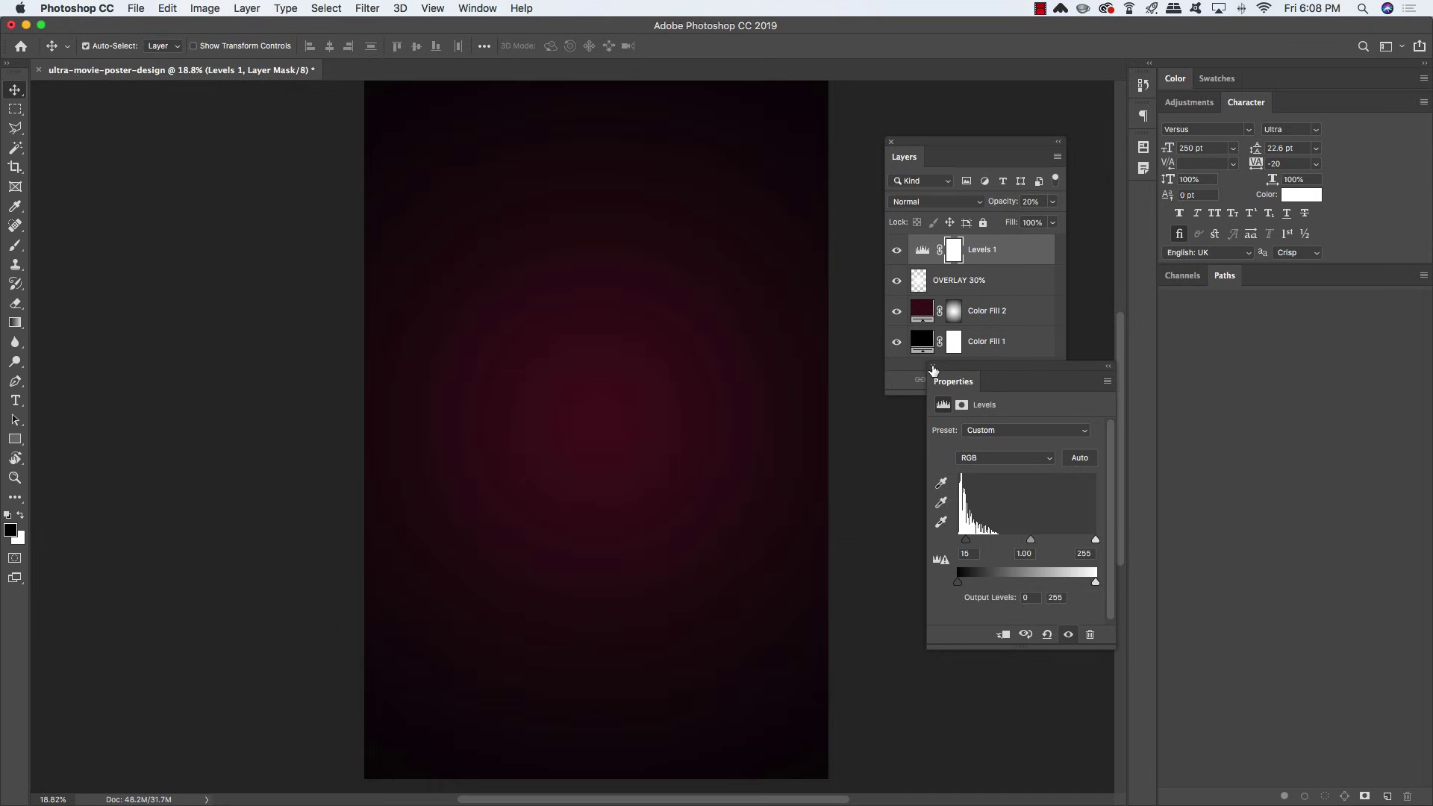
click(932, 367)
click(1005, 252)
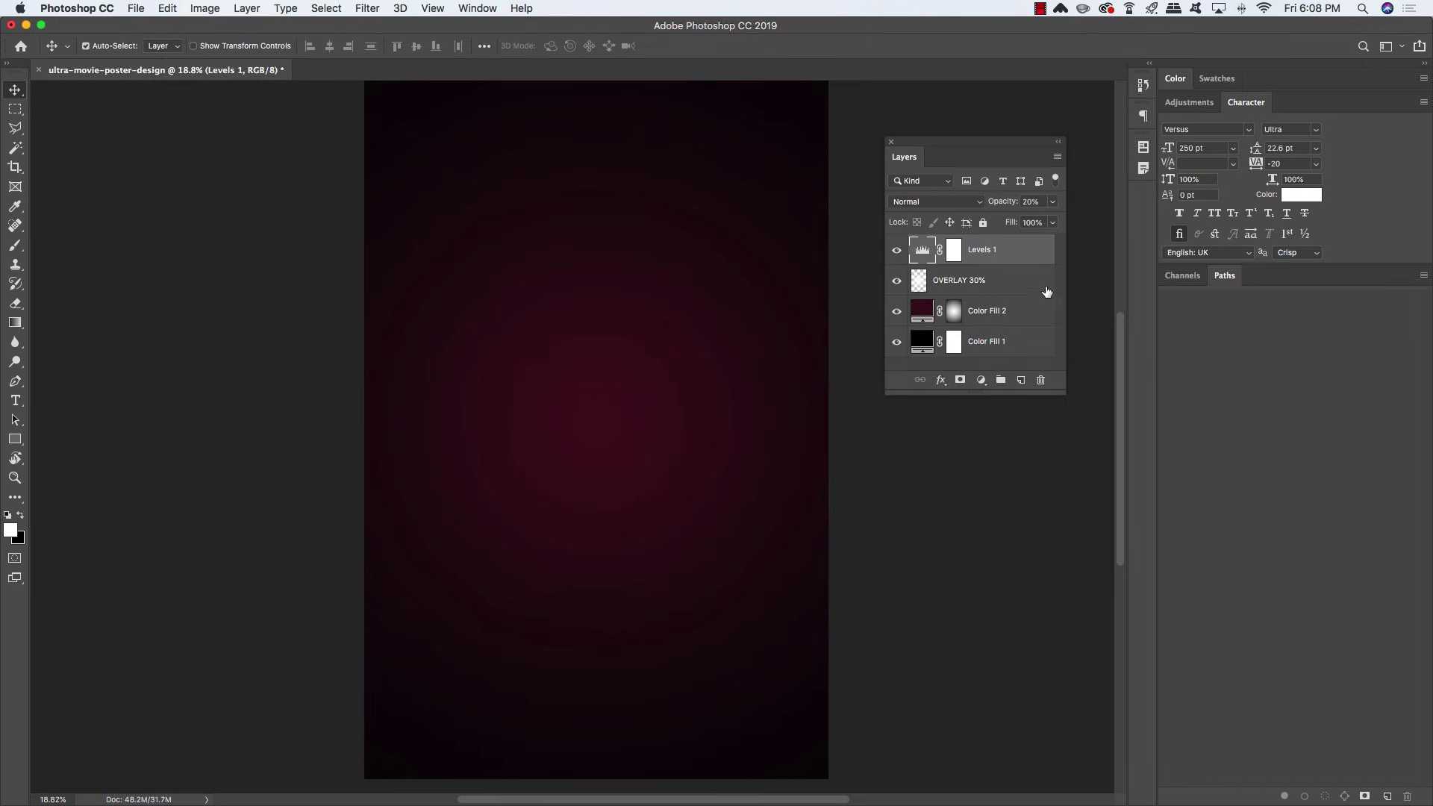
shift+click(1025, 354)
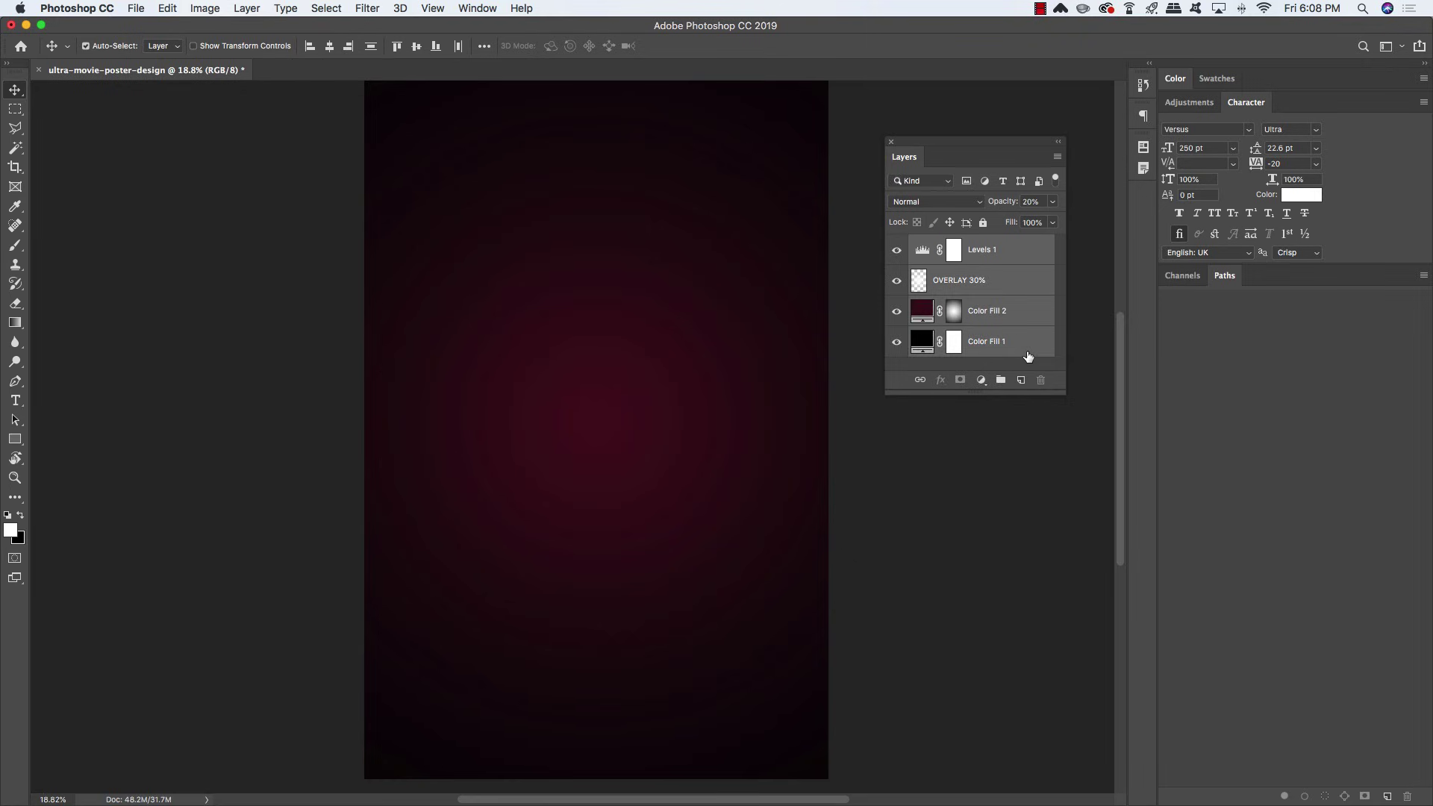
Group the four background layers with Cmd+G and name the group BACKGROUND
key(super+g)
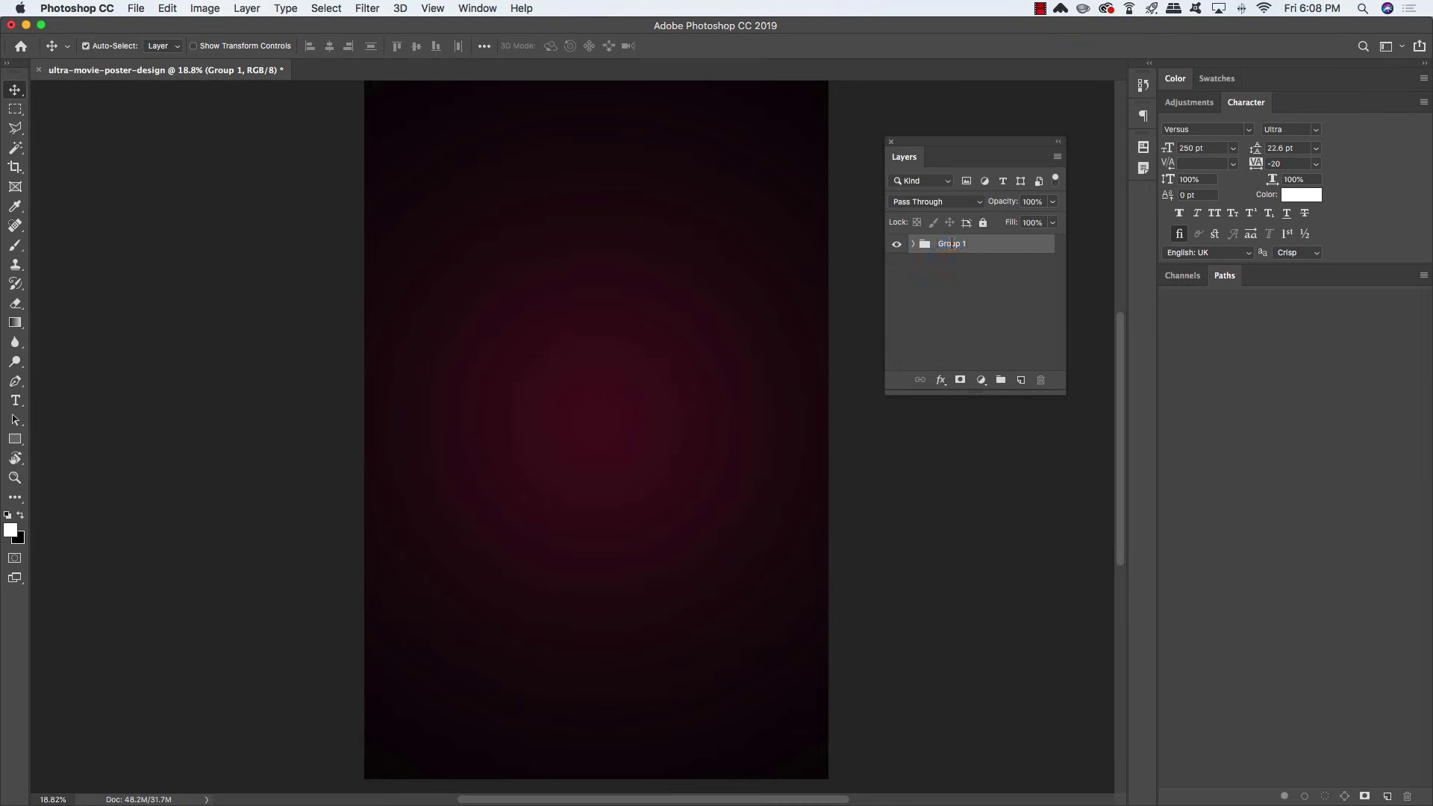
double_click(952, 245)
text(BACKGROUND)
key(Return)
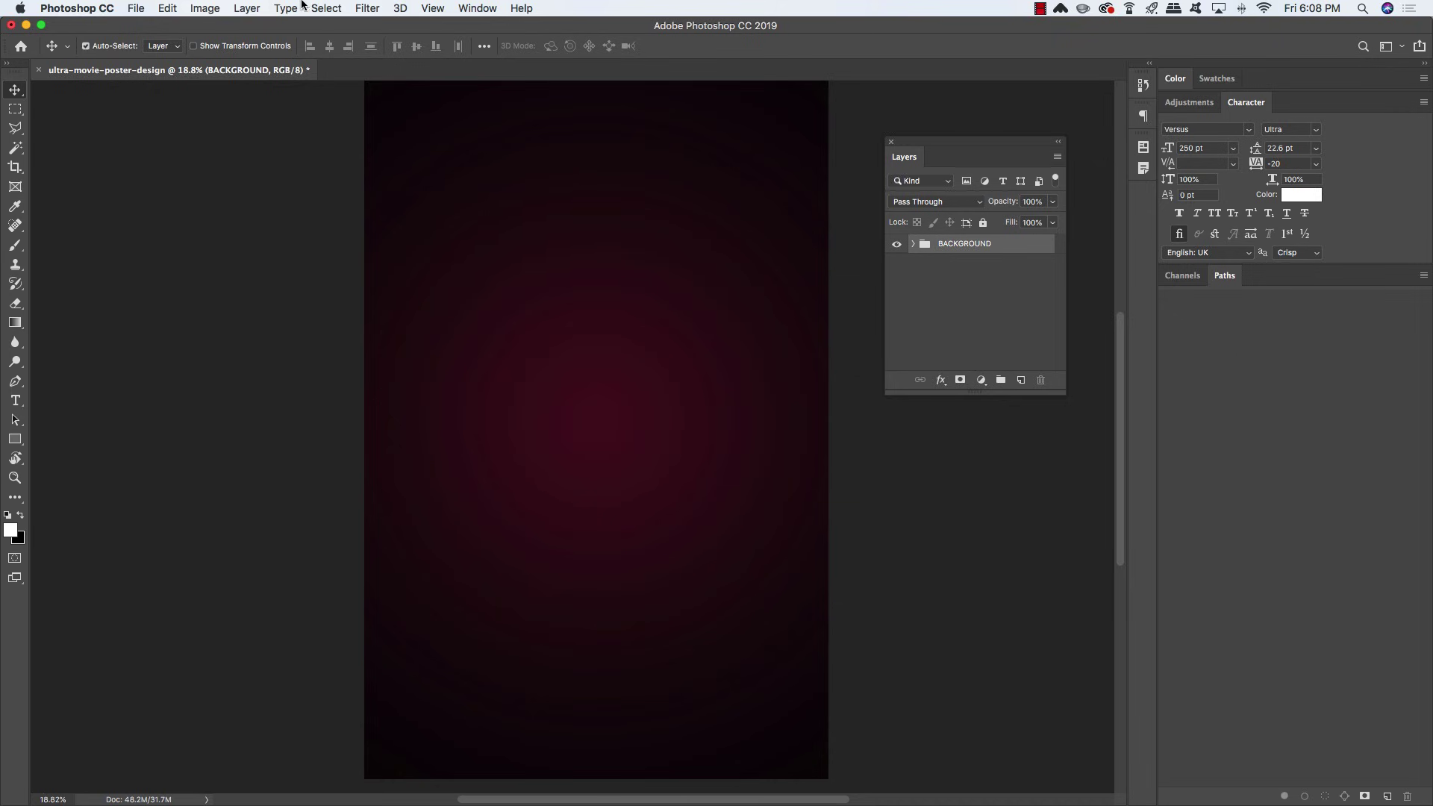
click(133, 8)
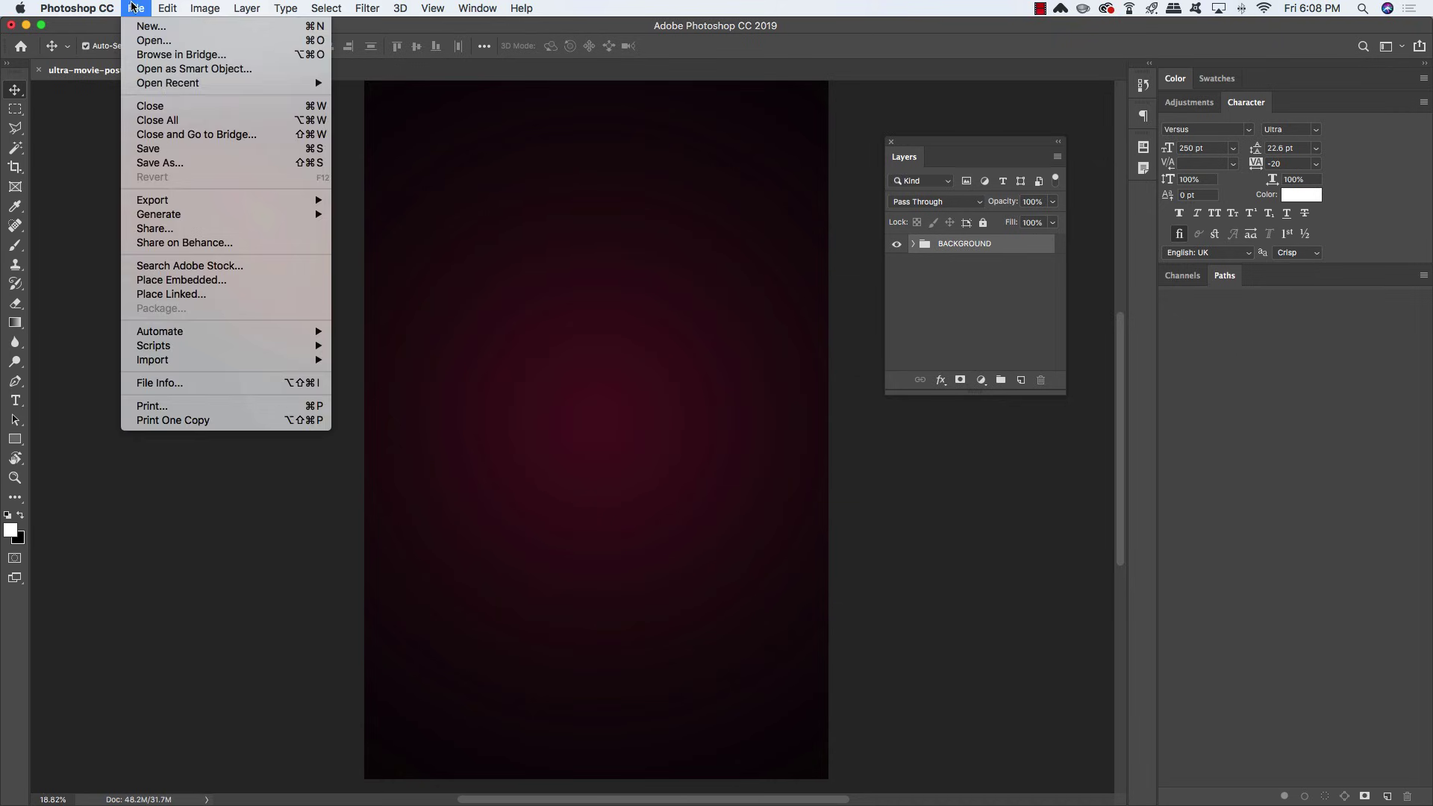
Place Embedded the aston-graham-1177128-unsplash photo from DESIGN CUTS > resources > unsplash
click(236, 279)
click(441, 121)
click(585, 121)
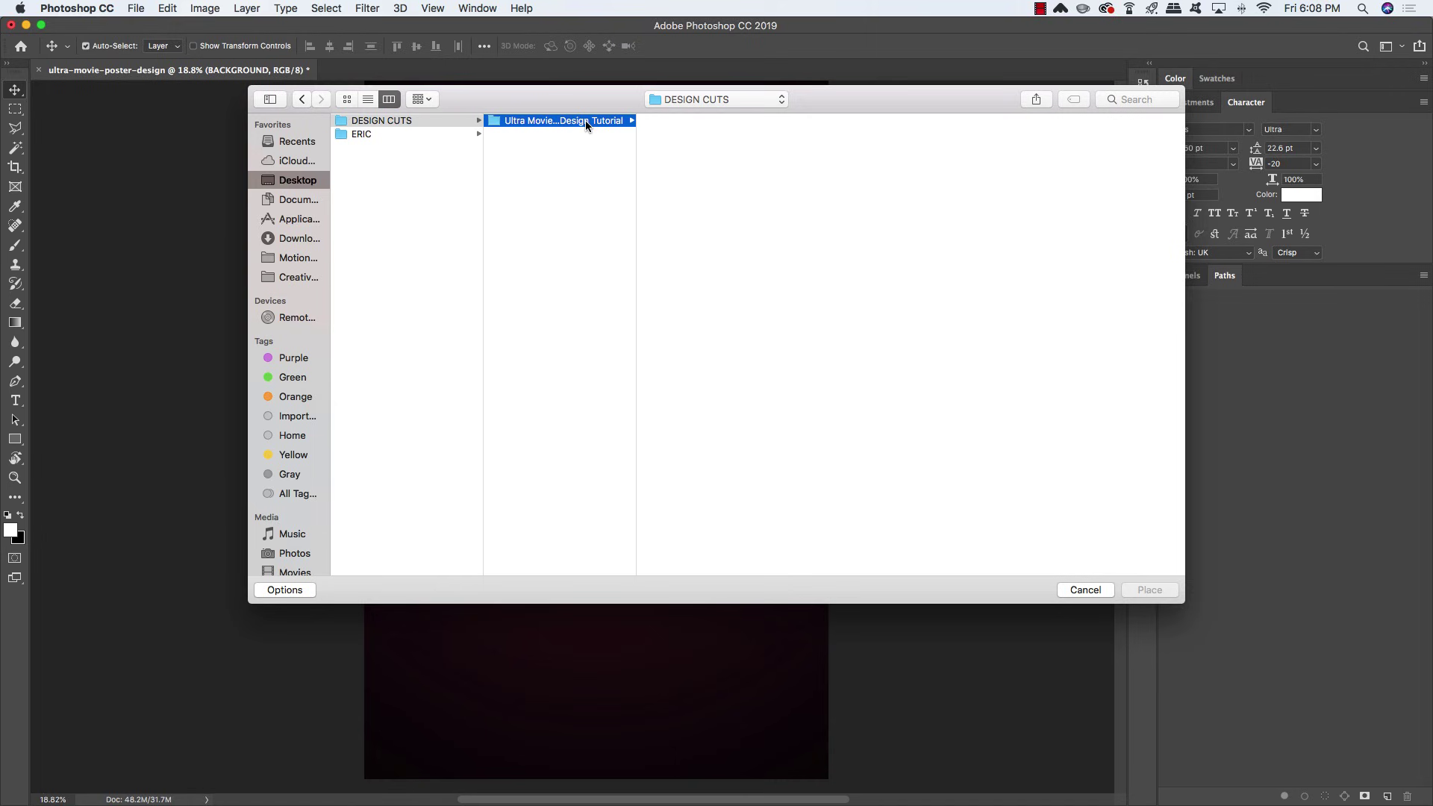
click(714, 161)
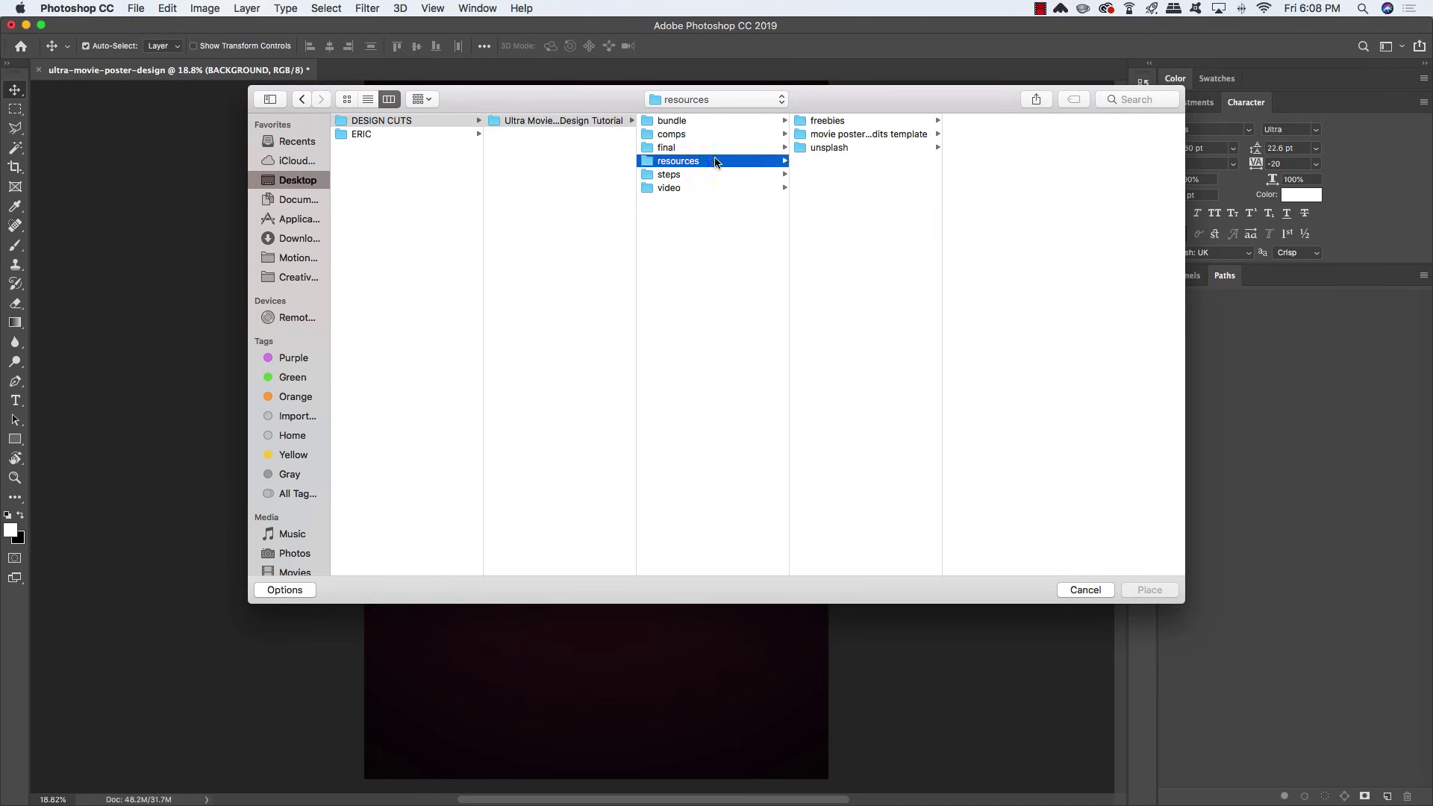
click(848, 149)
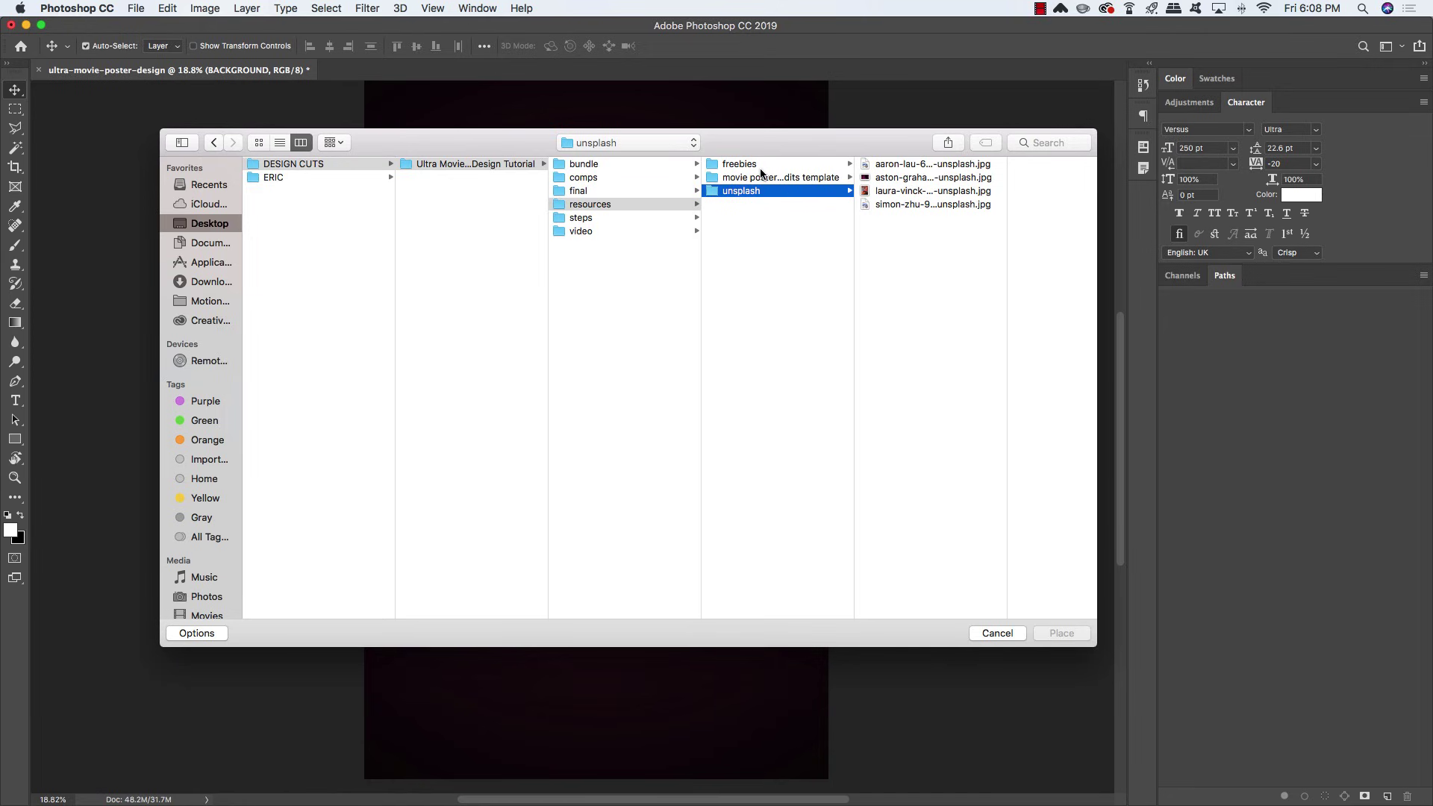
click(901, 166)
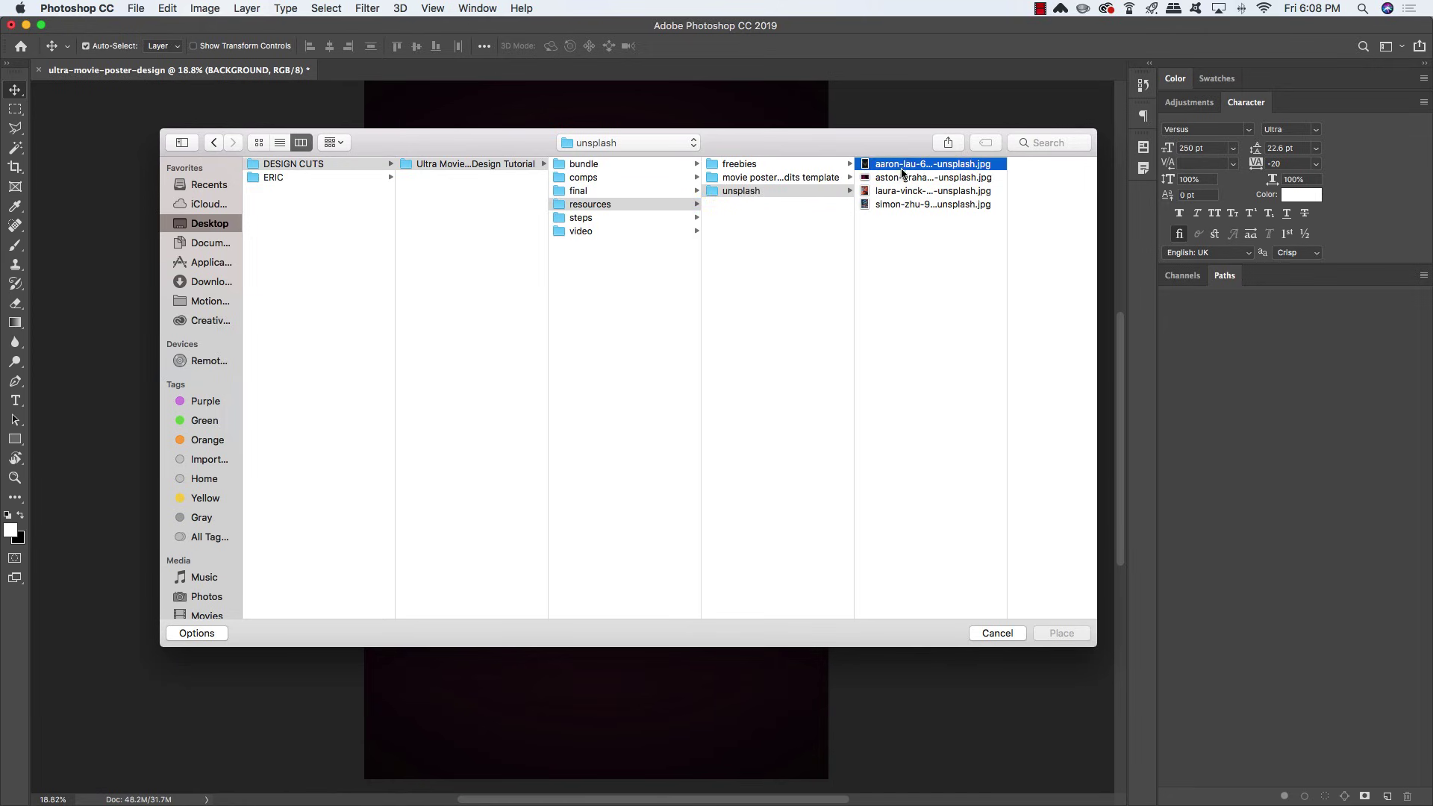
click(856, 179)
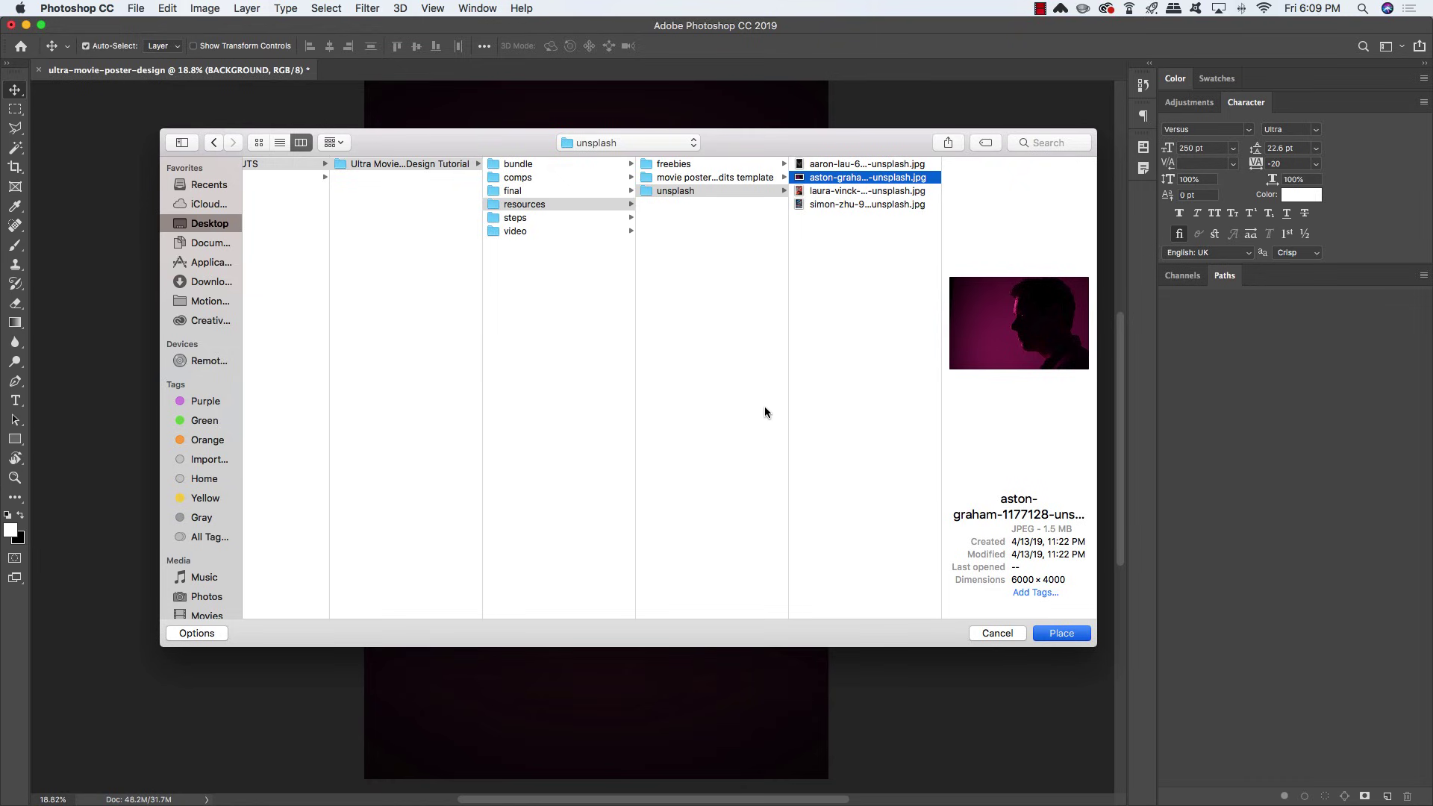
key(Return)
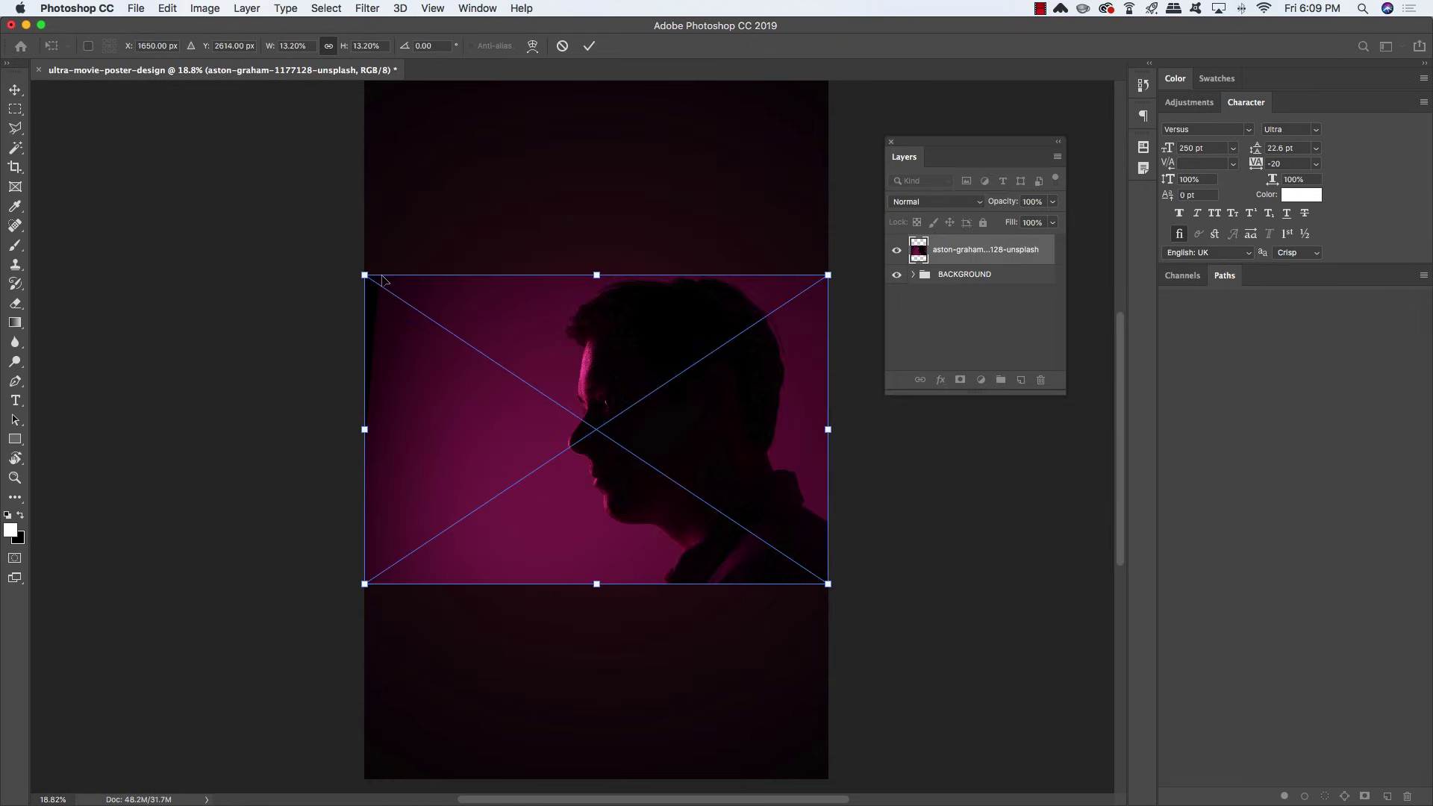
Scale the placed photo to about 24.86% so the head spans the poster, then commit
drag(368, 278, 33, 96)
drag(745, 468, 754, 524)
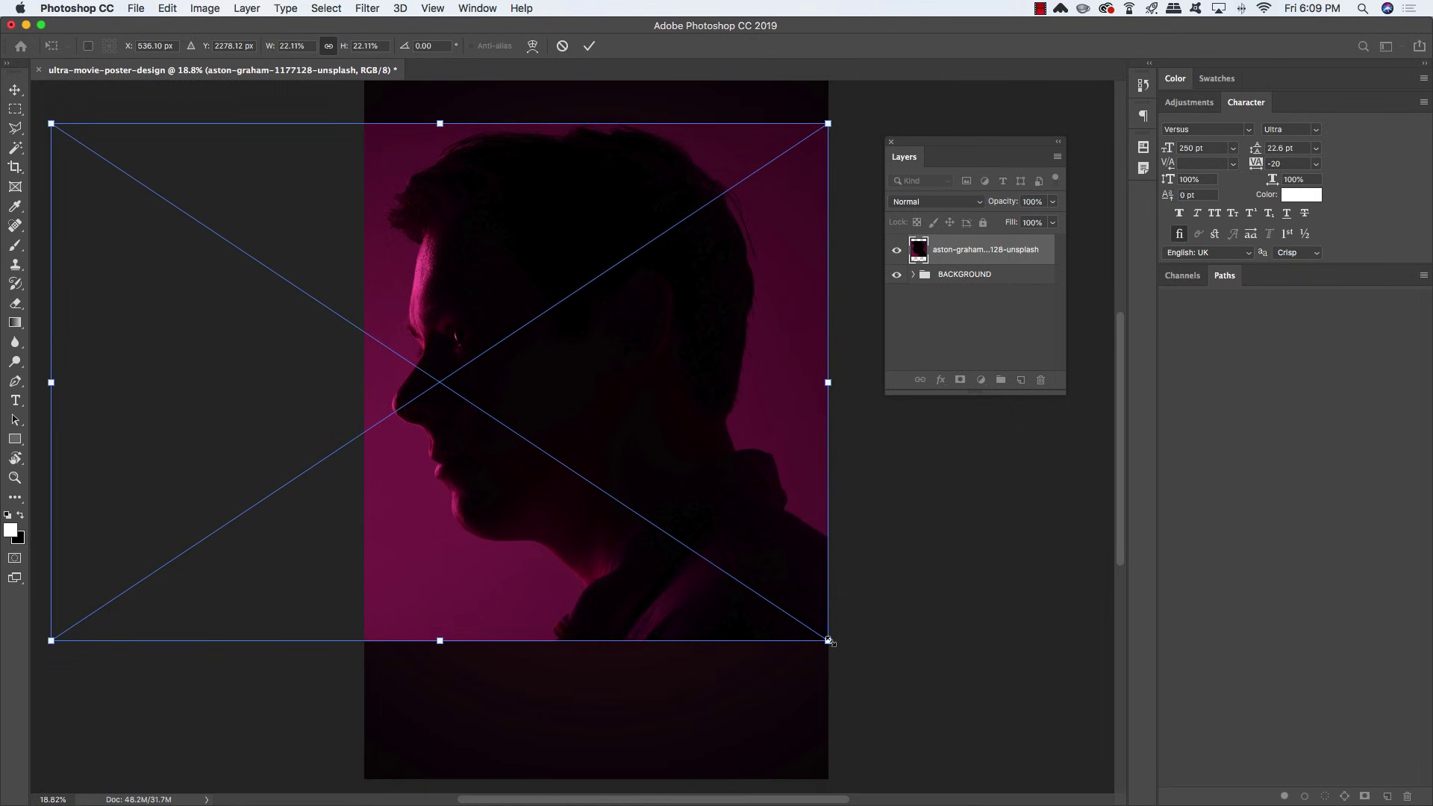
drag(829, 641, 858, 660)
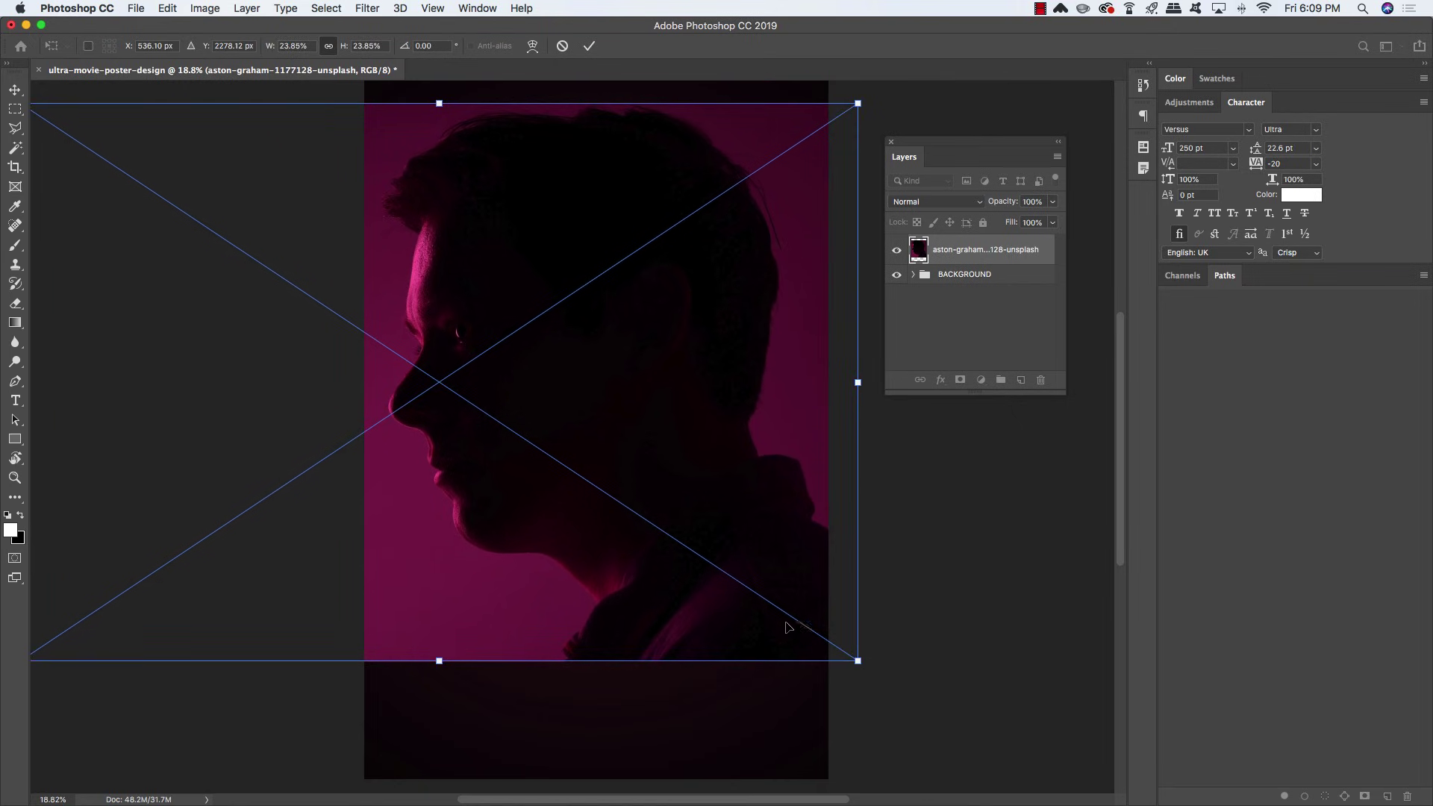
drag(718, 595, 726, 593)
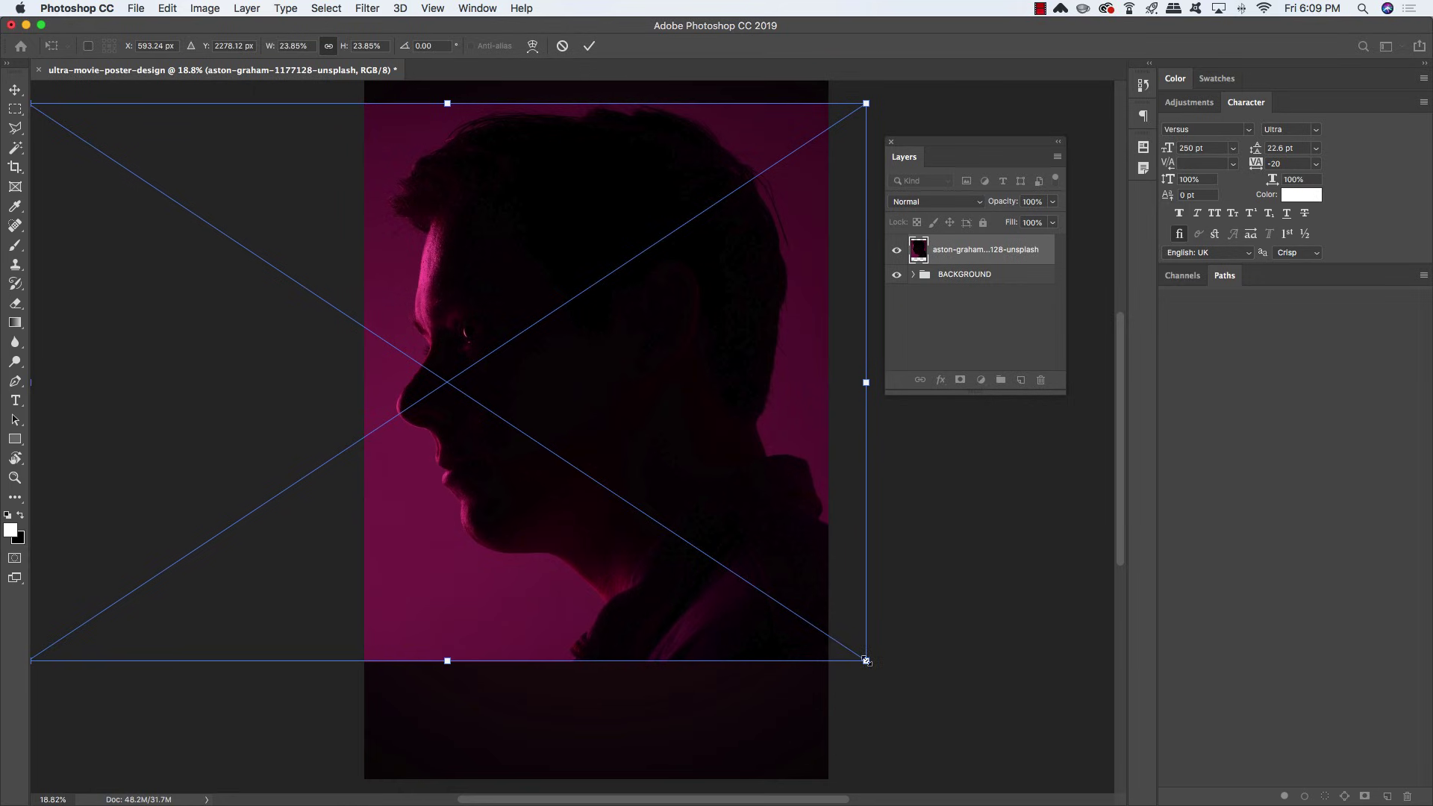
drag(867, 661, 881, 674)
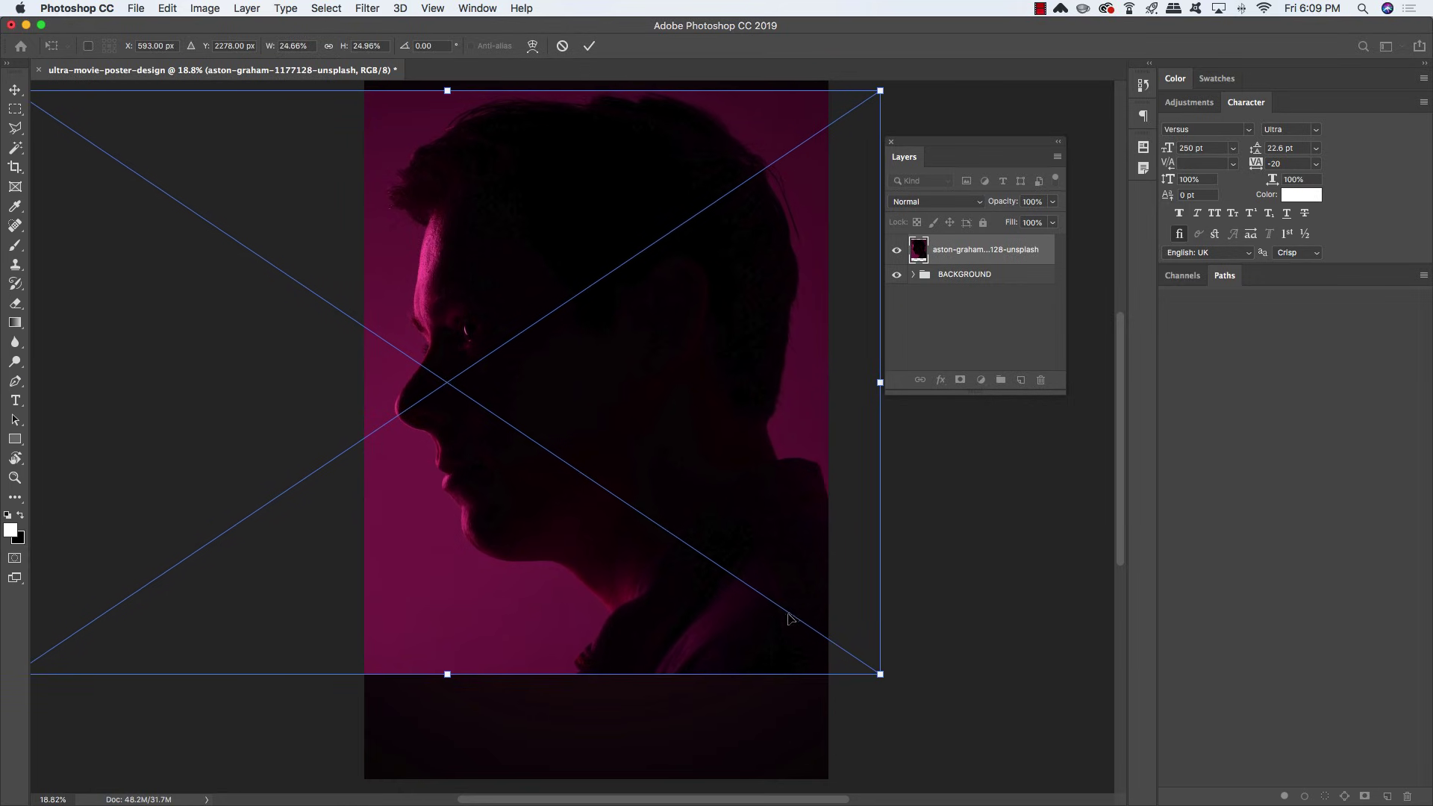
mouse_move(788, 616)
mouse_down()
mouse_move(782, 627)
mouse_move(798, 618)
mouse_up()
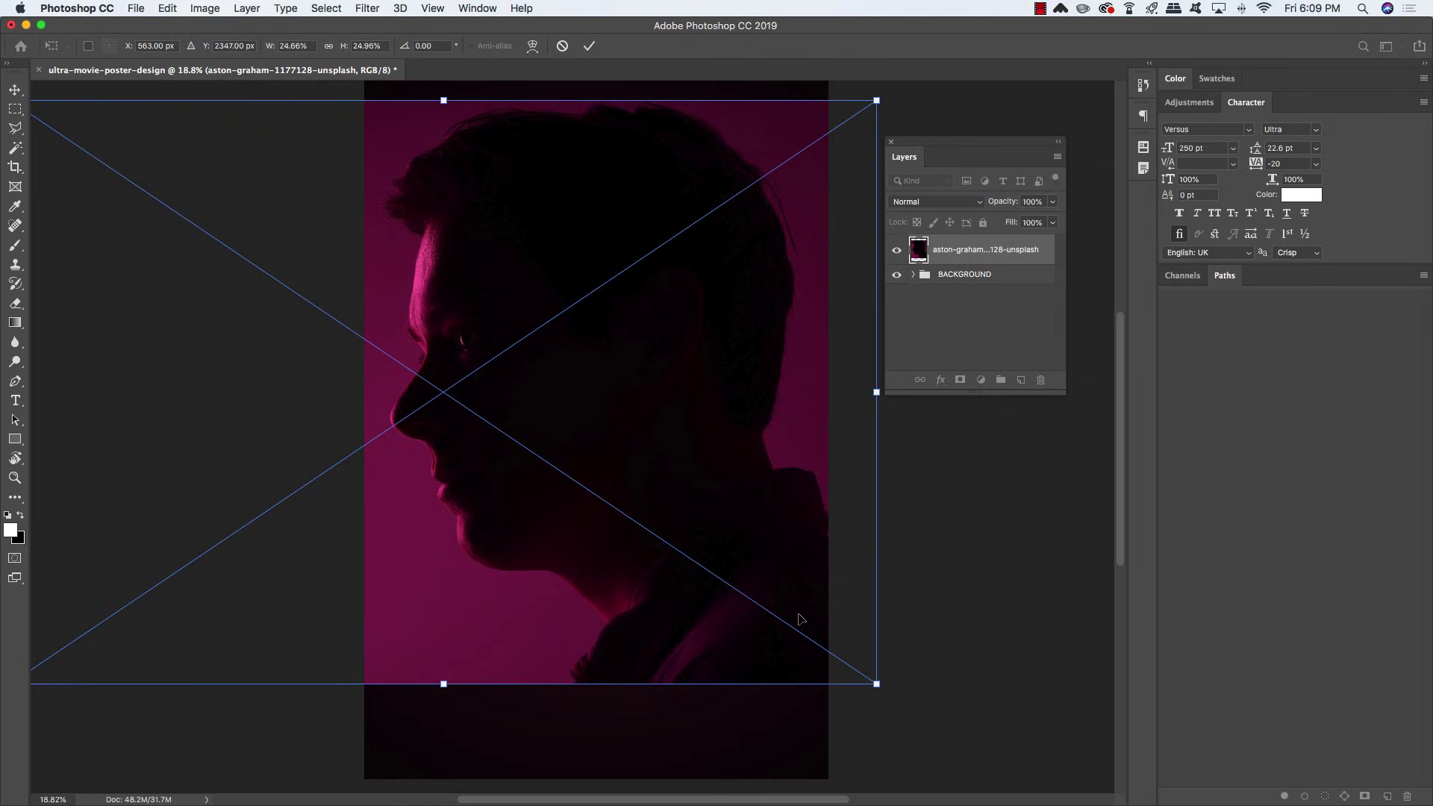
key(Right)
key(Right)
key(Right)
key(Return)
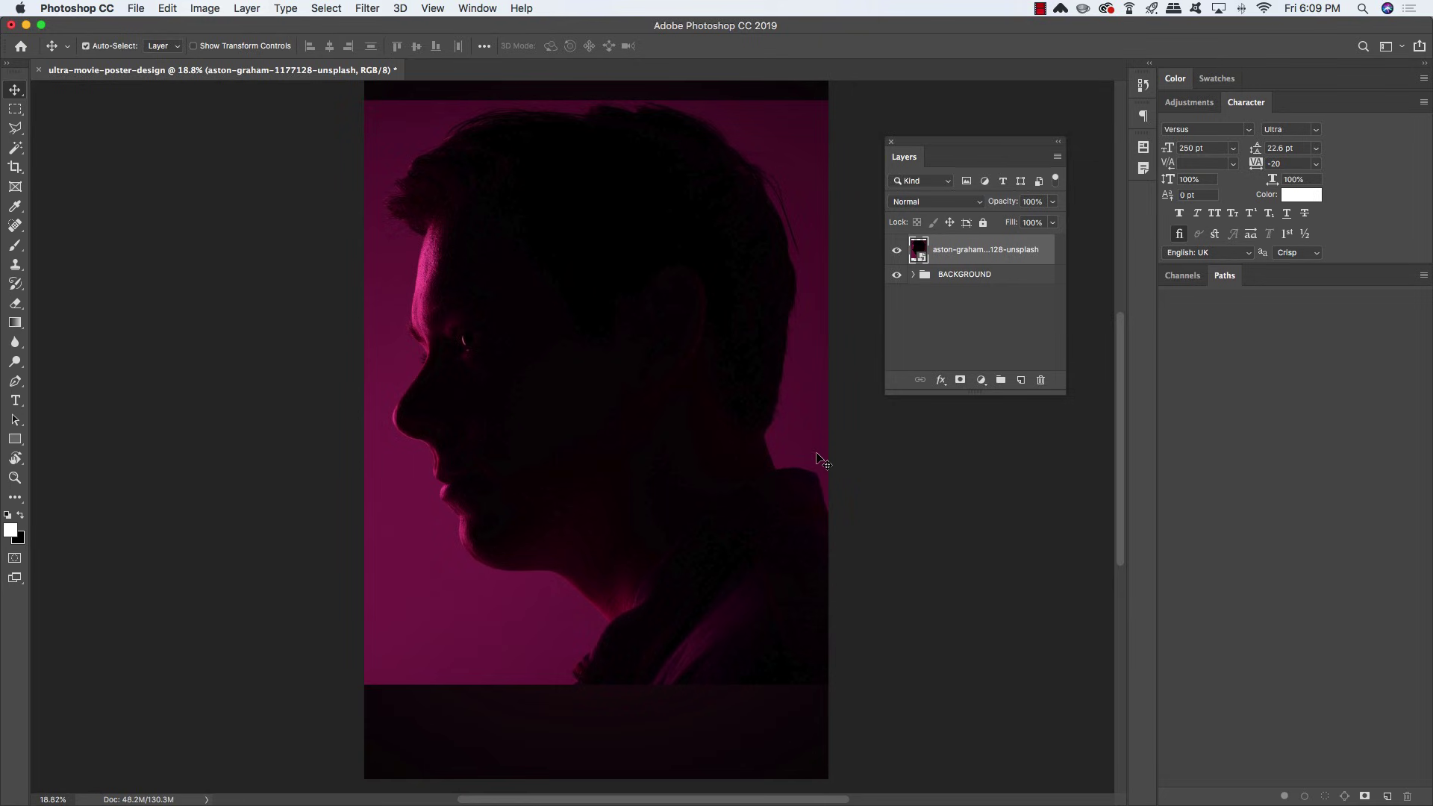
With the Magic Wand, add the magenta areas left, below, right and above the head to the selection
key(w)
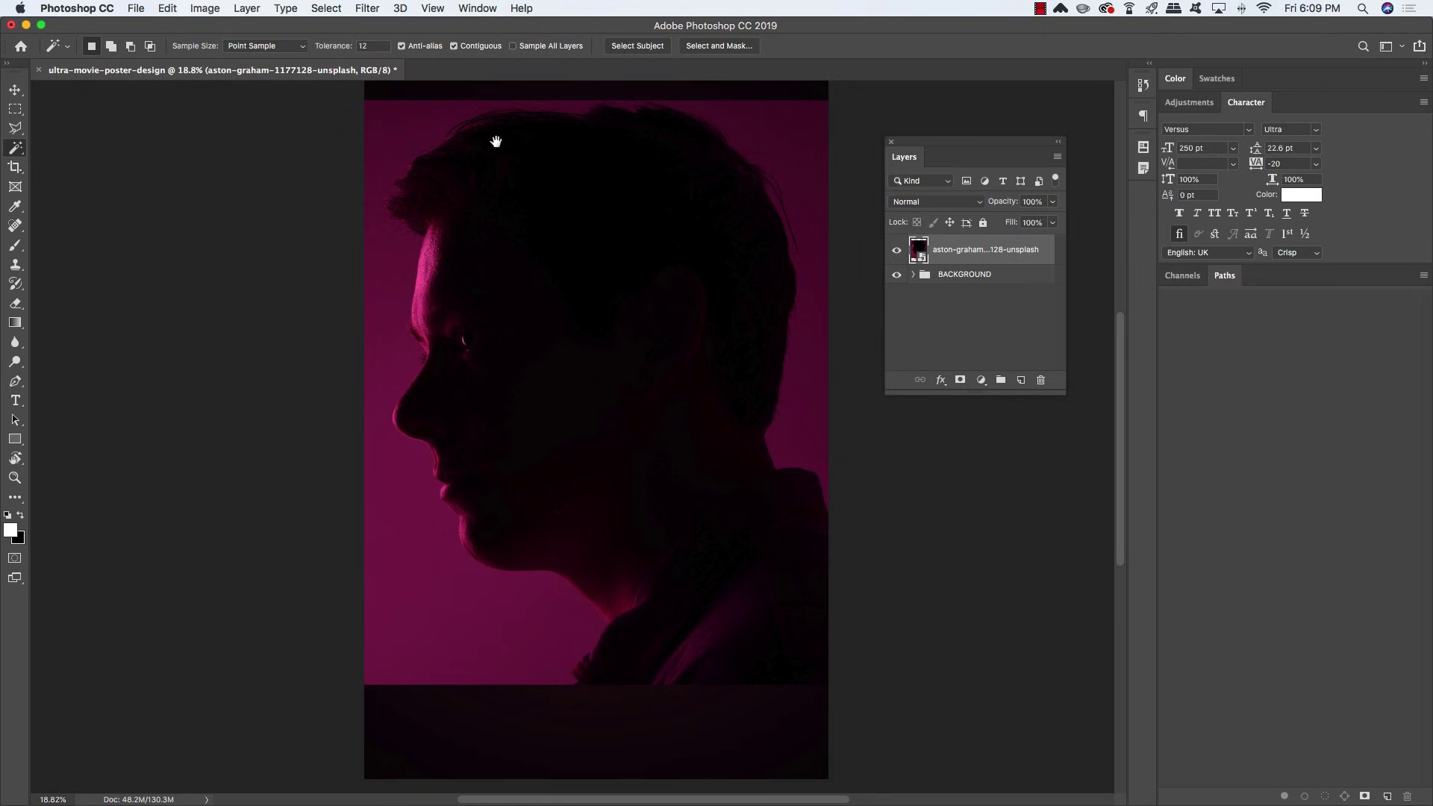
drag(496, 141, 393, 166)
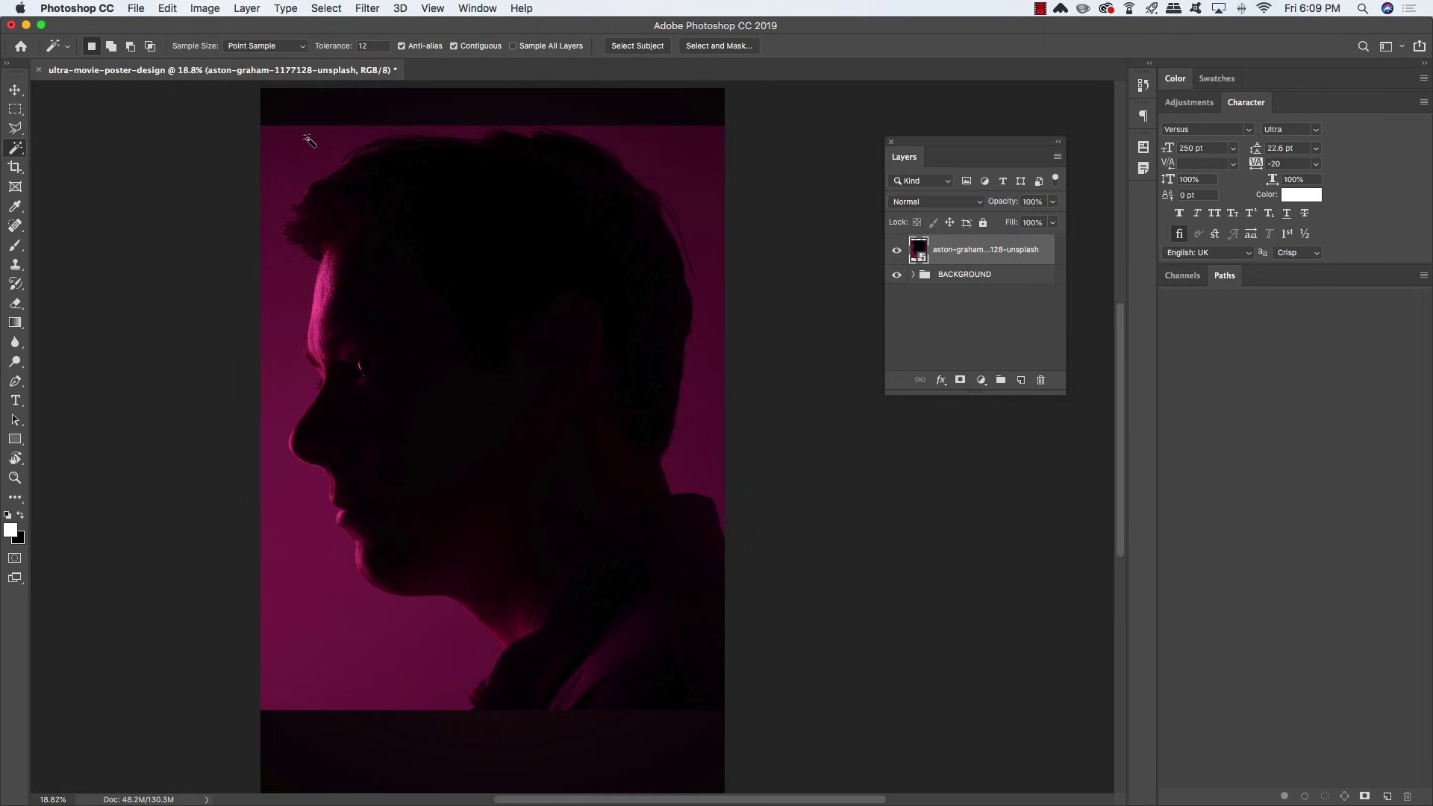
shift+click(286, 299)
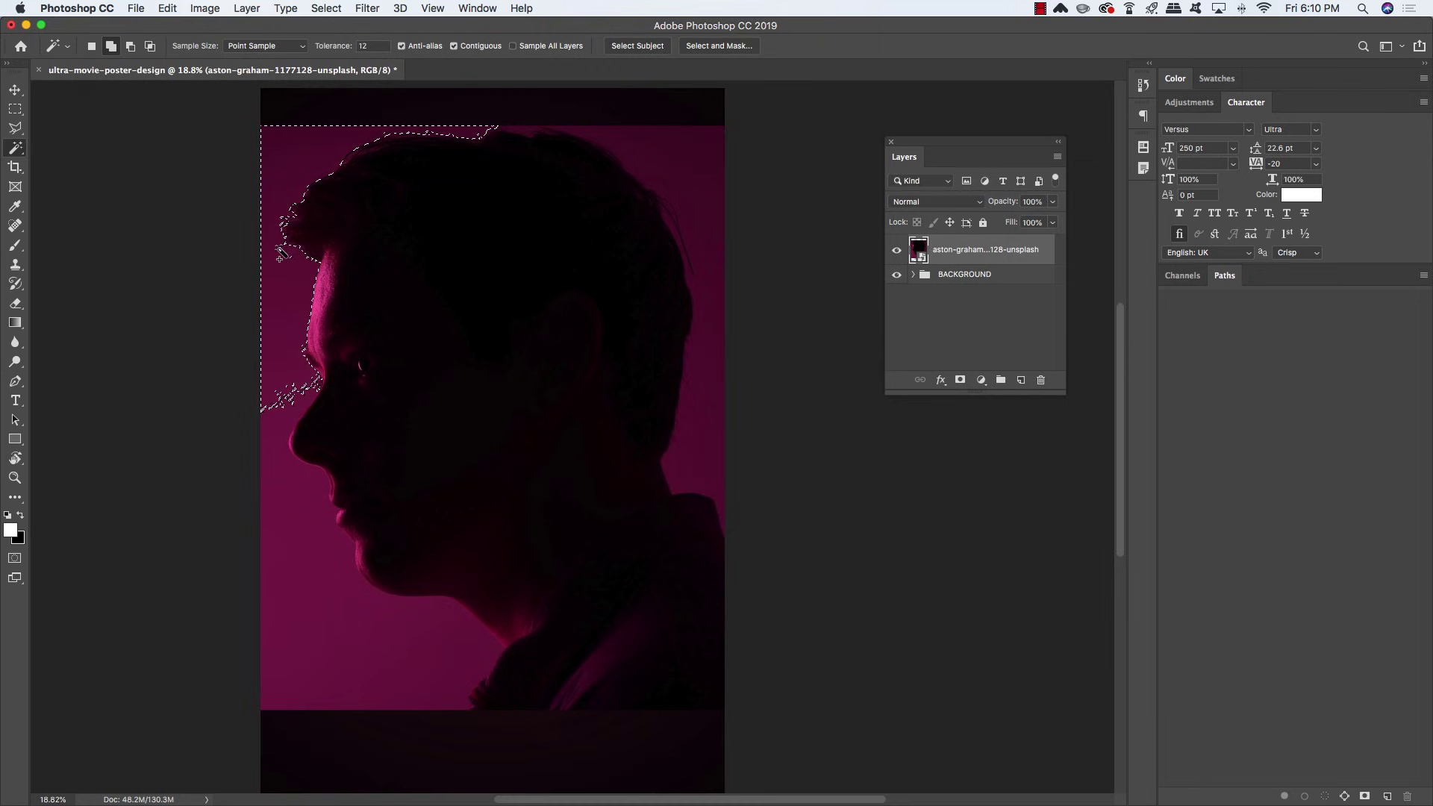
shift+click(289, 538)
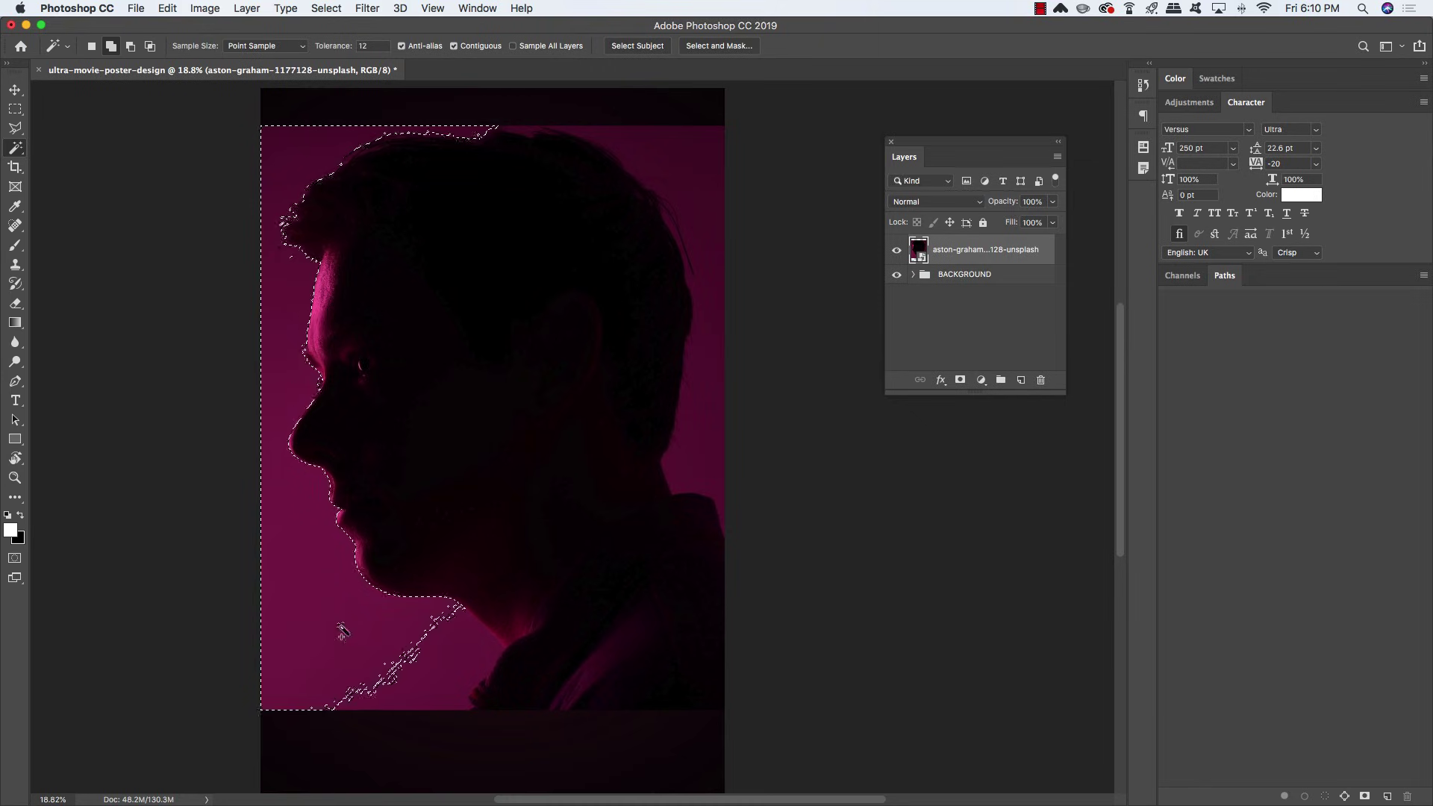
shift+click(437, 657)
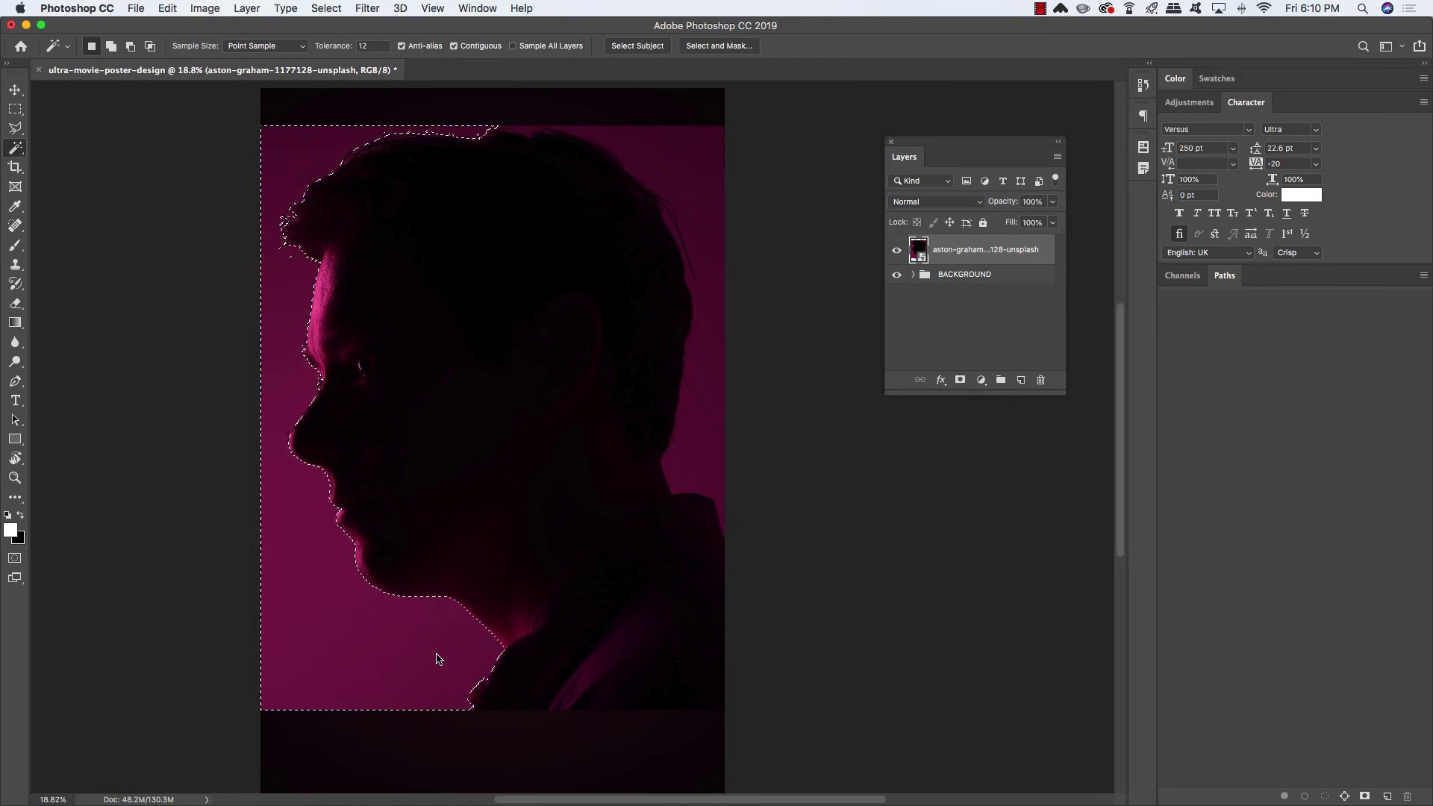
shift+click(712, 457)
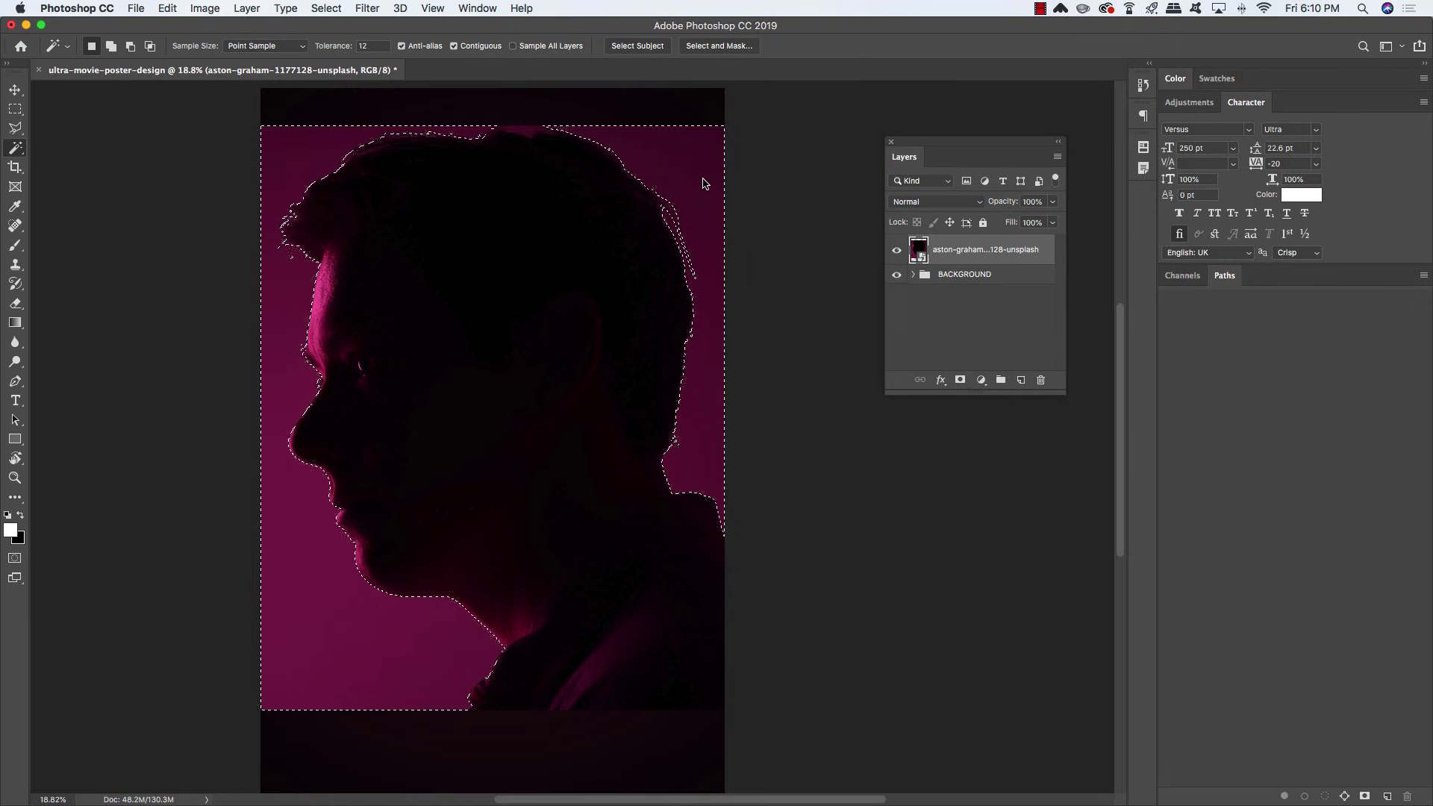
shift+click(528, 130)
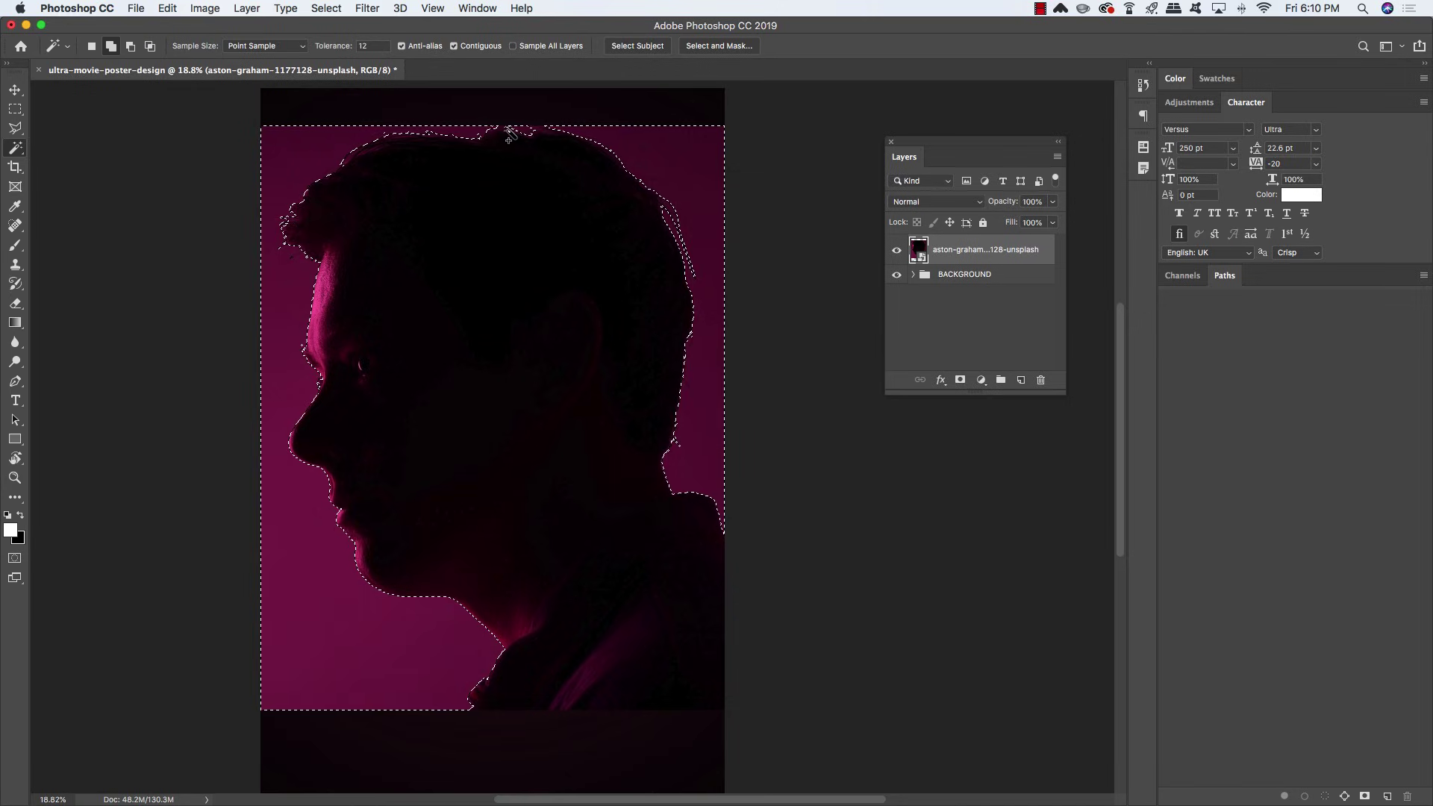
shift+click(538, 130)
scroll(322, 196, left, 2)
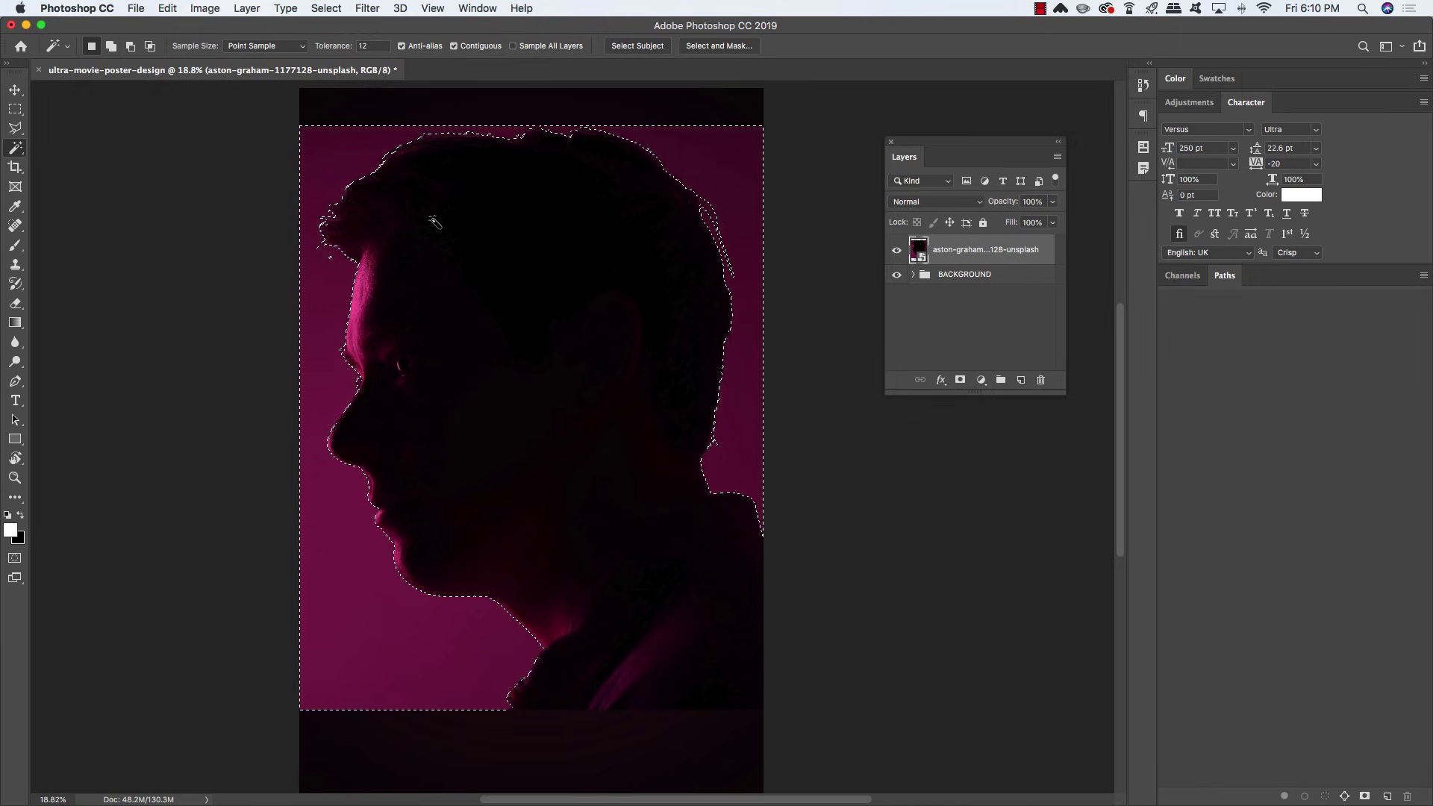
click(329, 7)
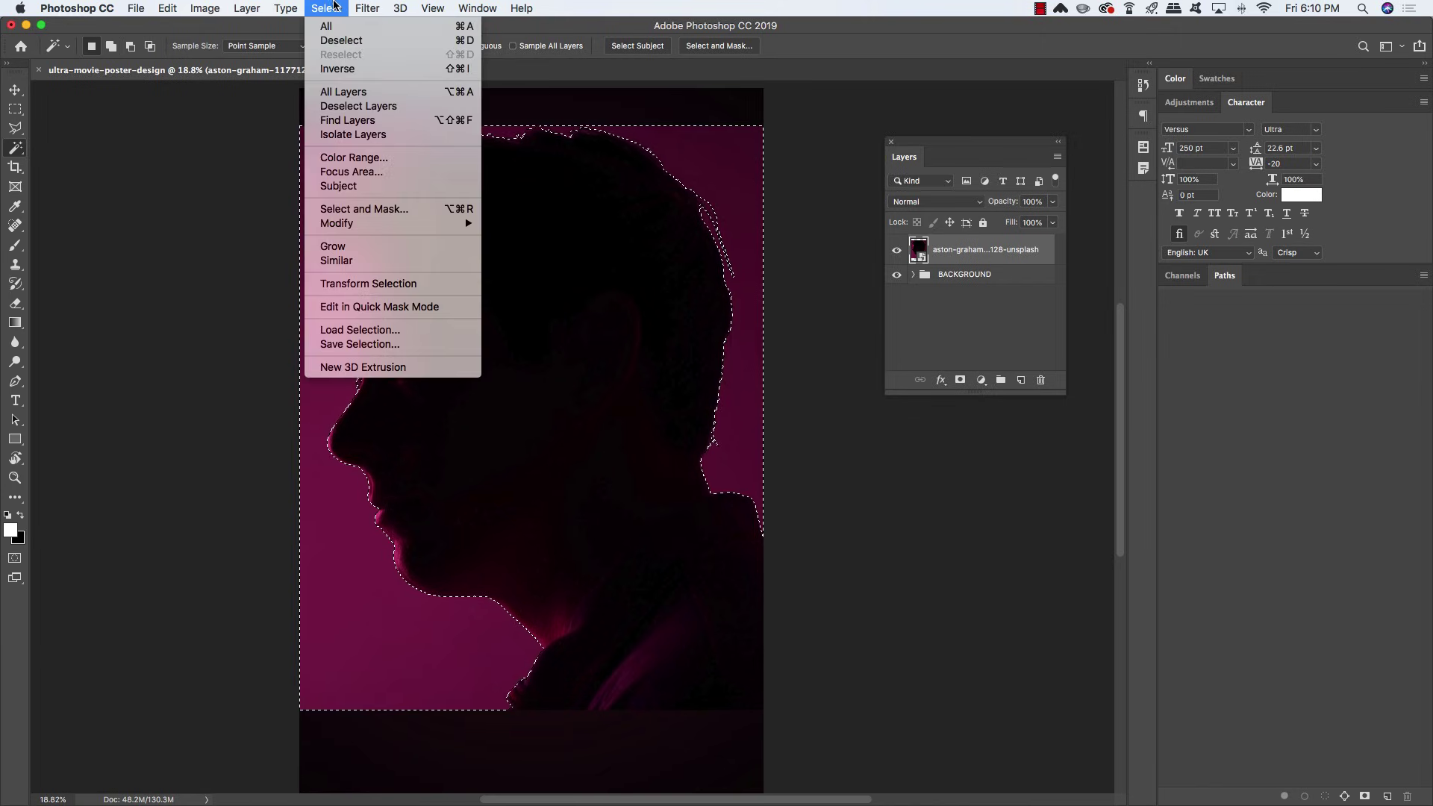
Mask the portrait to the inverted head selection and set a 50 px brush
click(337, 69)
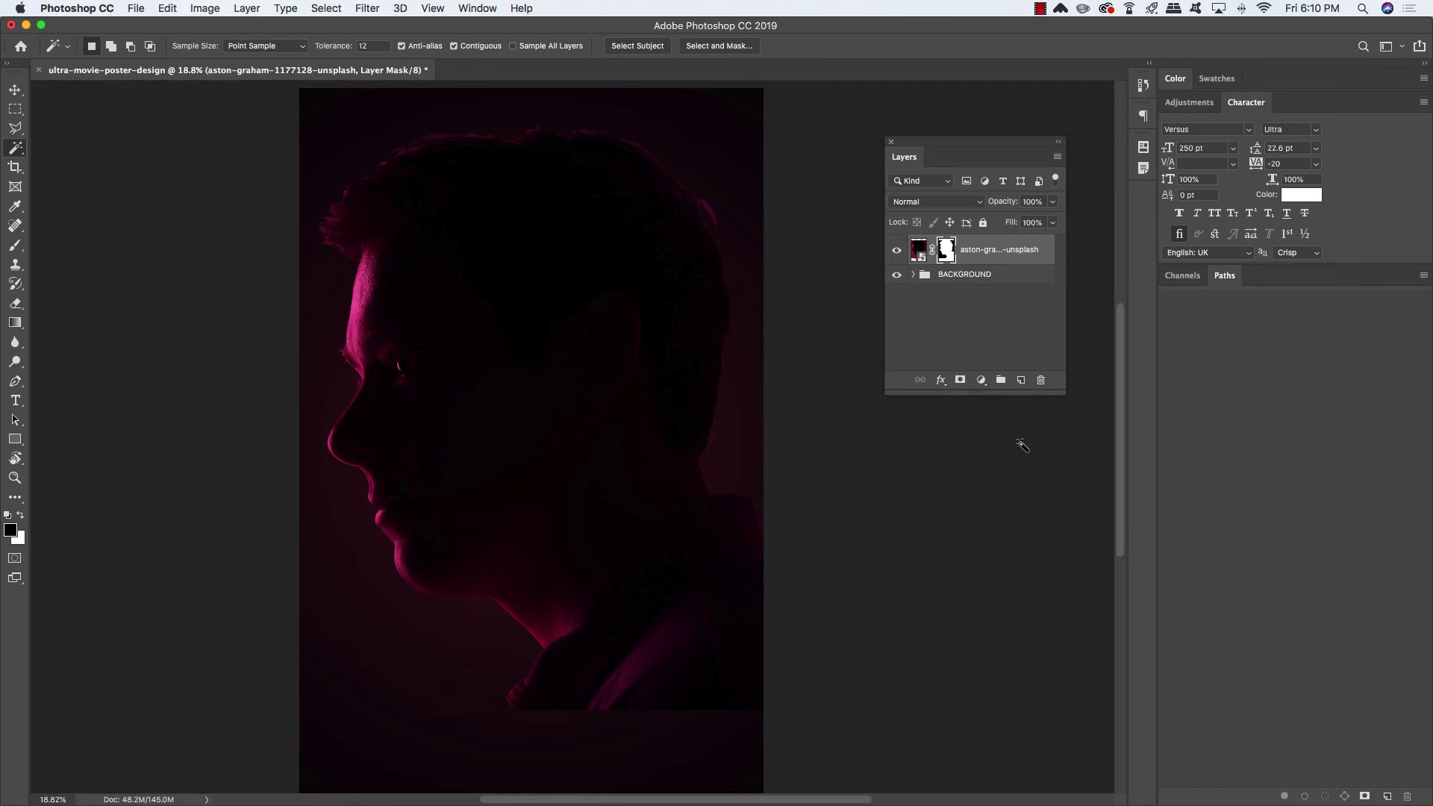
key(b)
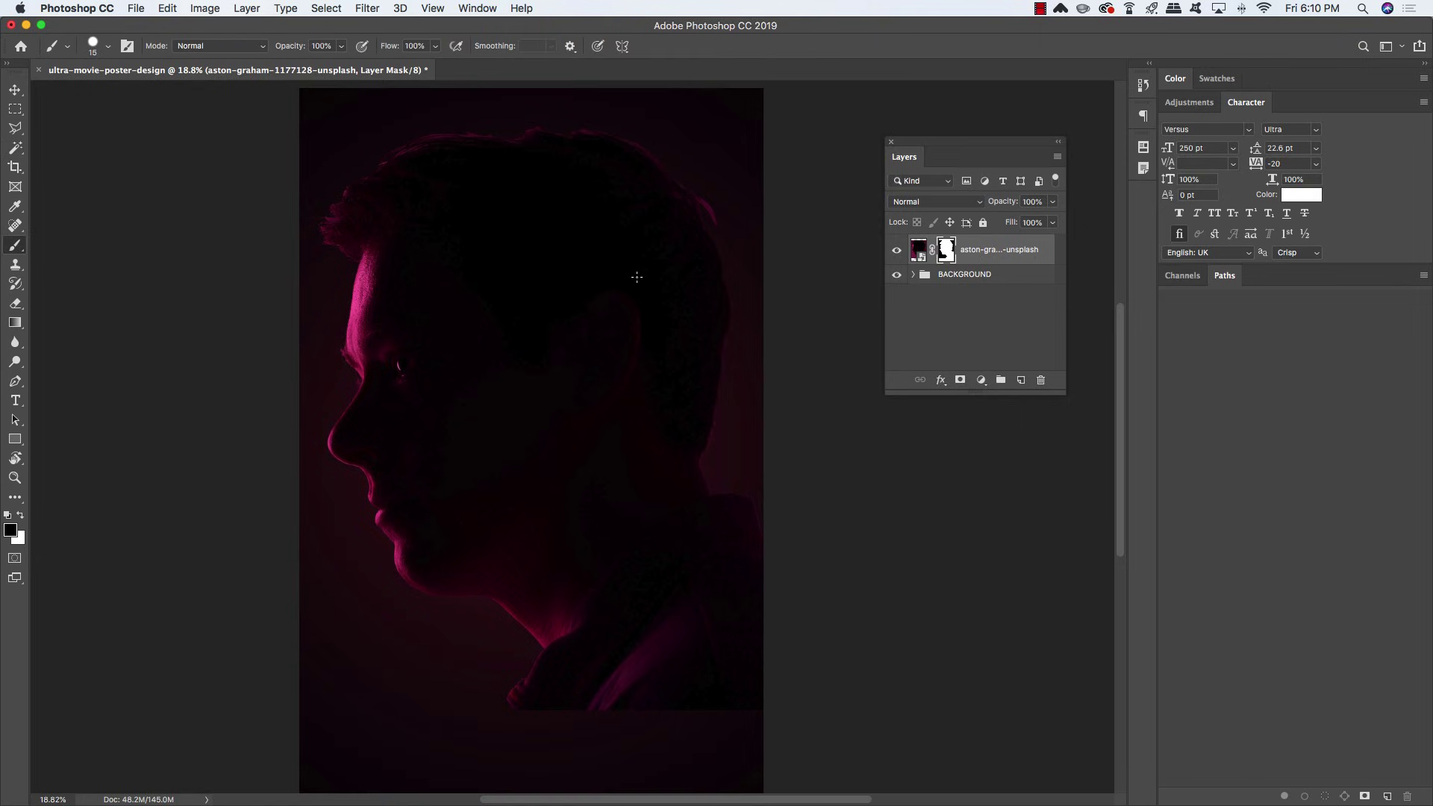
key(bracketright)
key(bracketright)
key(bracketright)
key(bracketleft)
key(bracketleft)
key(bracketleft)
key(bracketleft)
key(bracketleft)
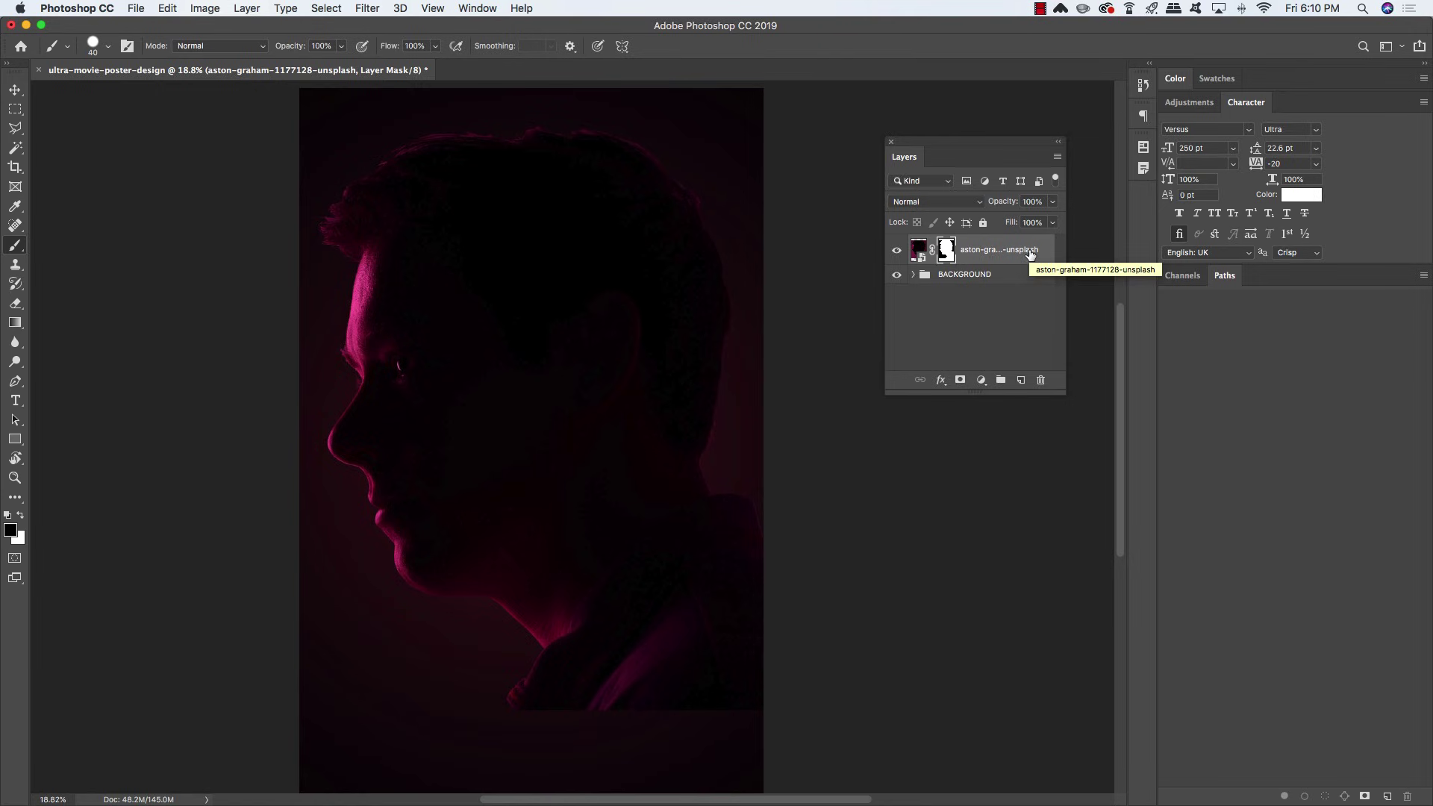
Duplicate the portrait layer and apply Shadows/Highlights to the copy
key(super+j)
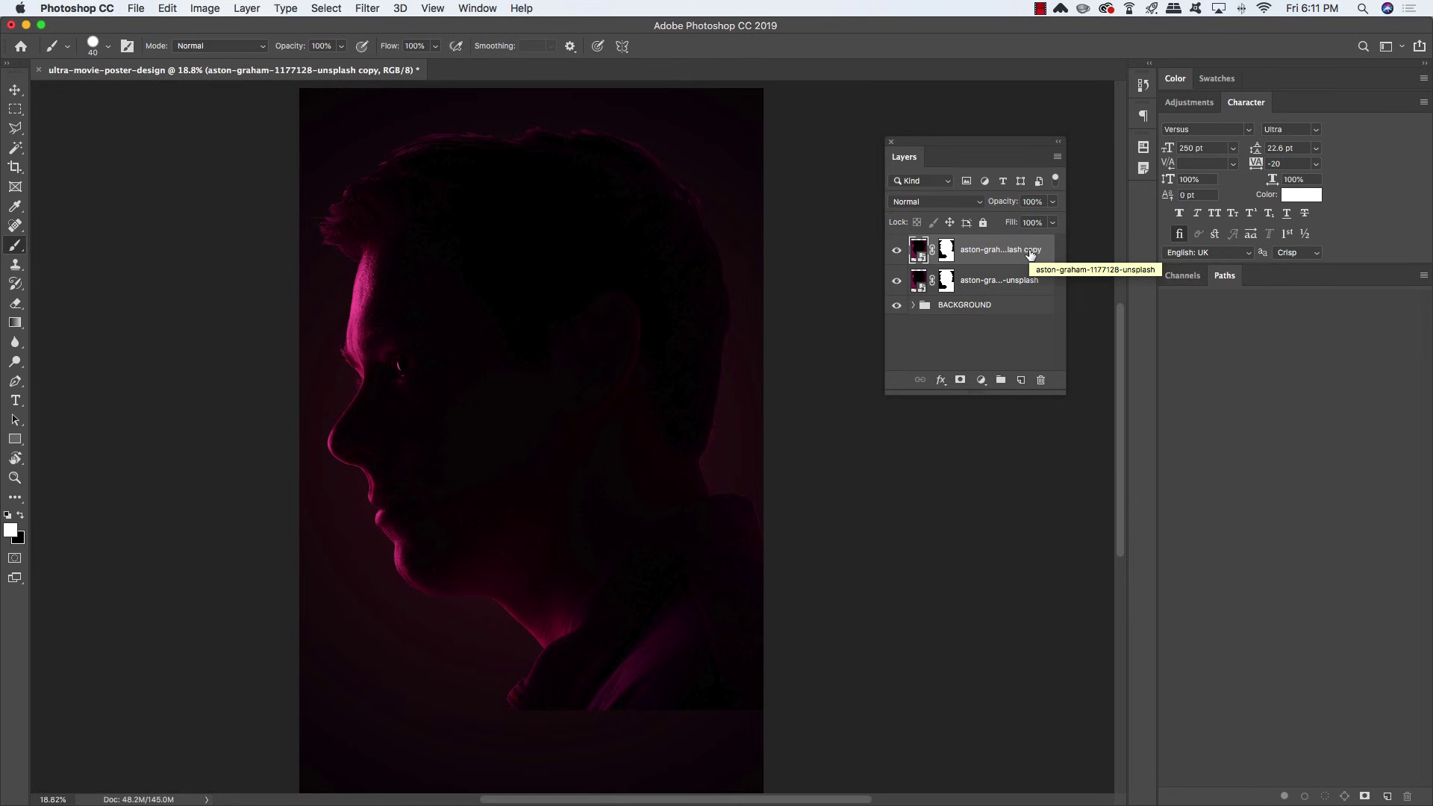
key(v)
scroll(858, 216, right, 3)
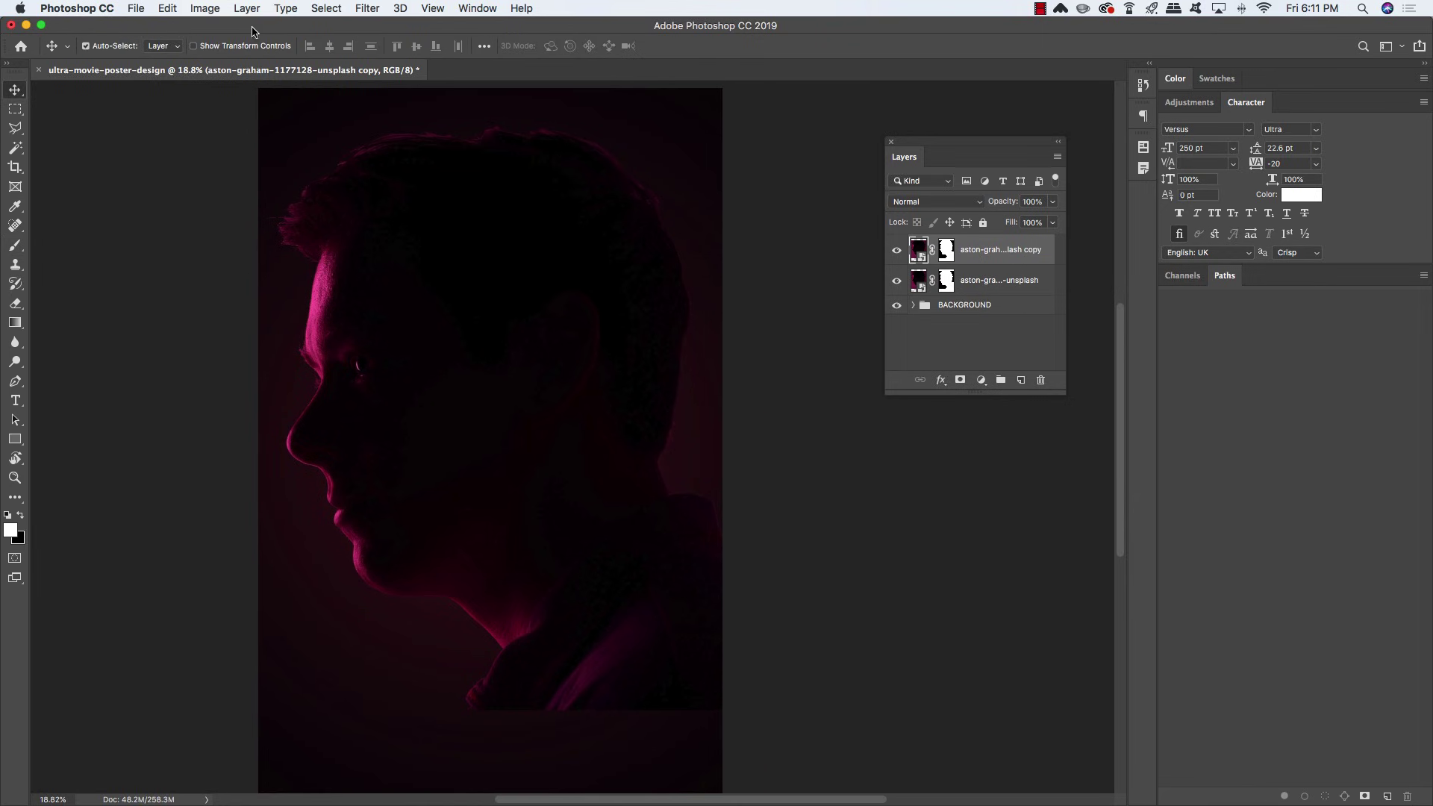
click(205, 8)
mouse_move(224, 57)
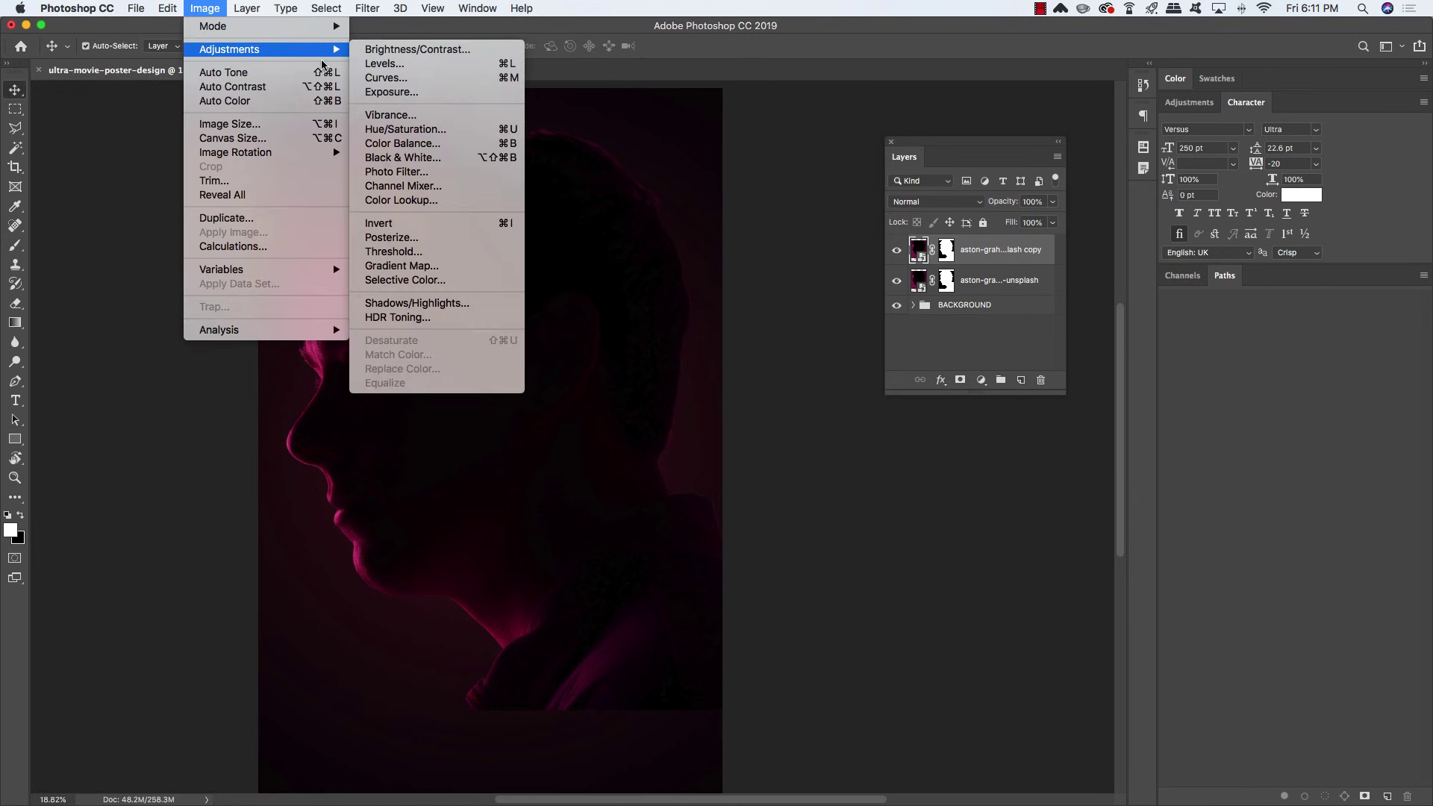
click(446, 307)
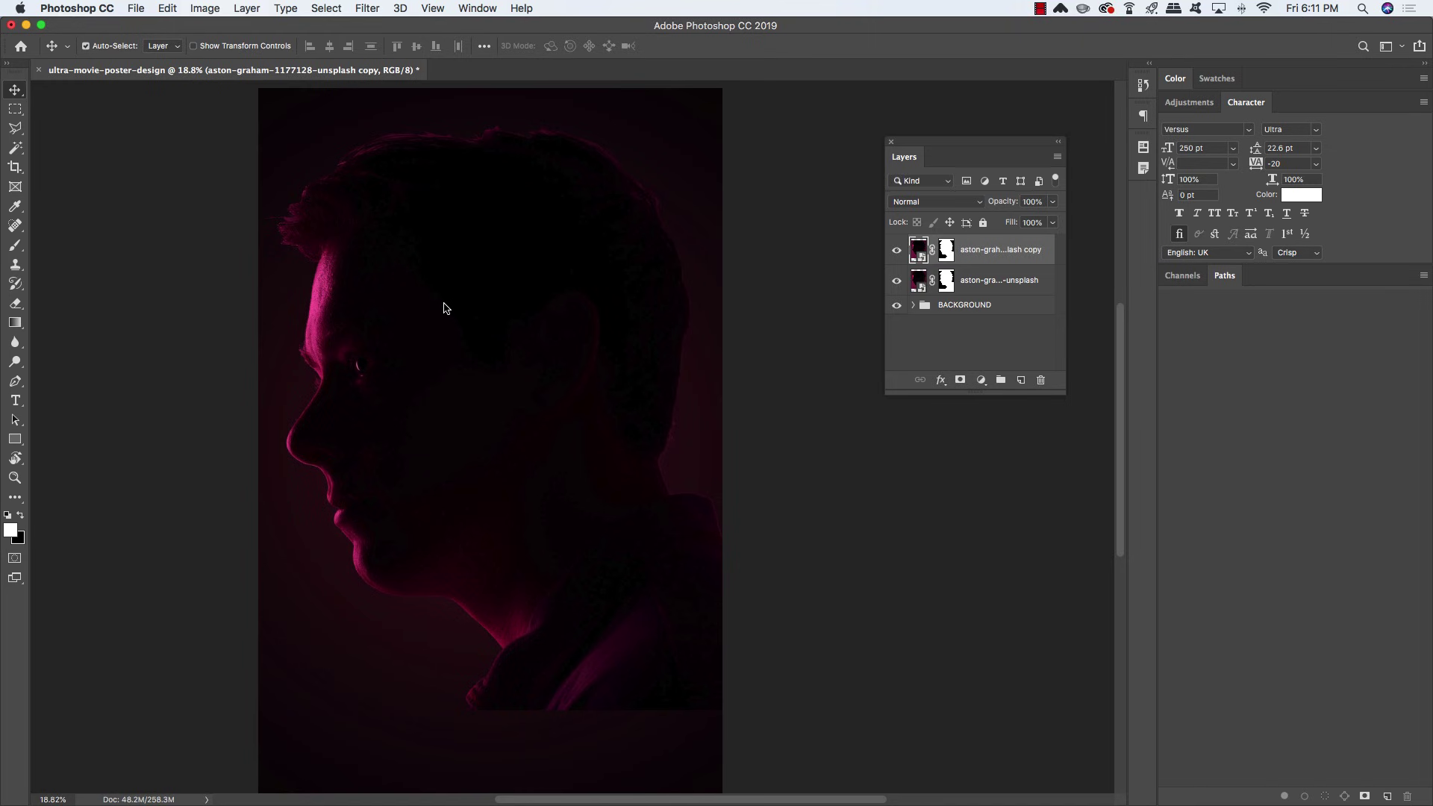
Compare the portrait with and without Shadows/Highlights, then accept the settings
drag(807, 161, 772, 182)
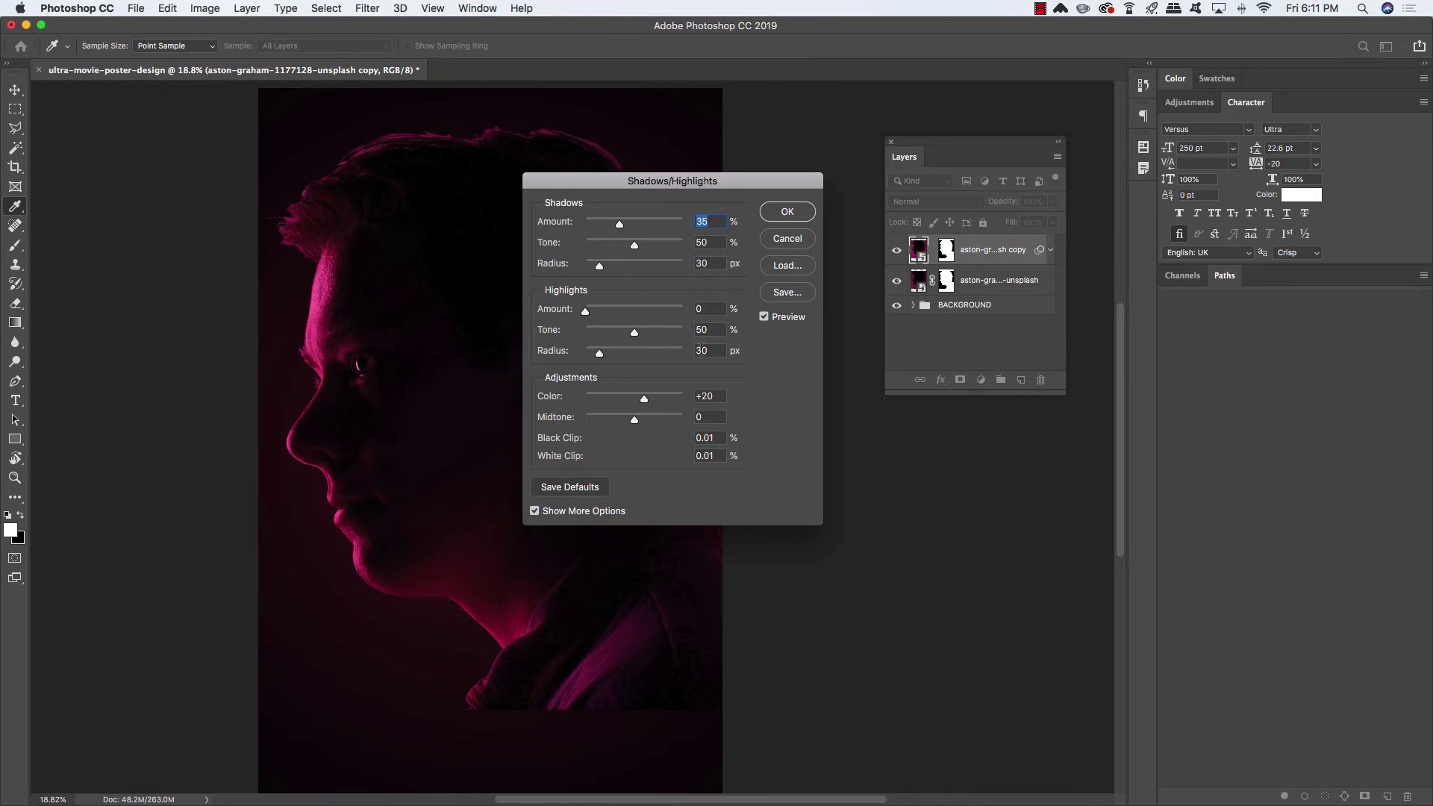
scroll(747, 358, left, 5)
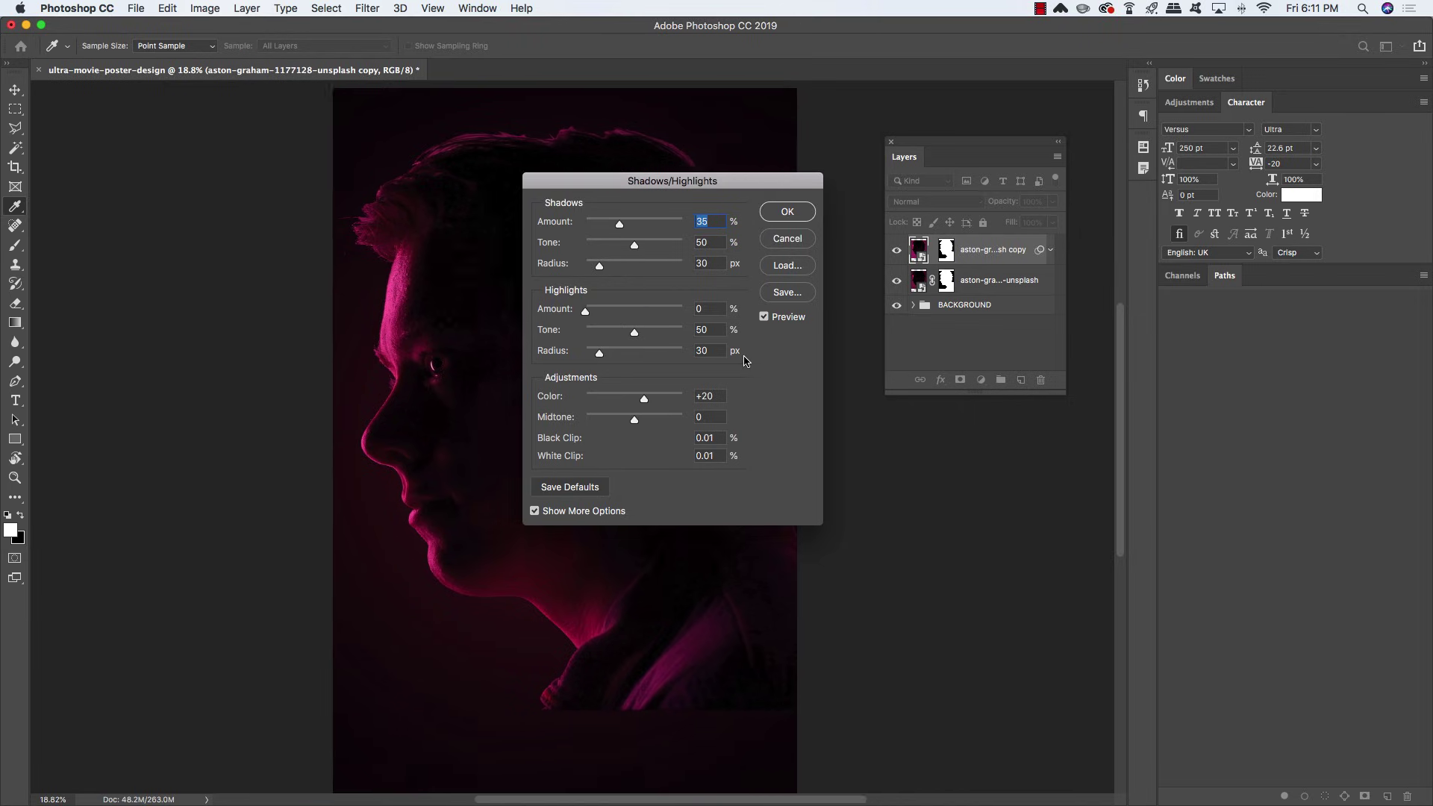
drag(731, 183, 157, 151)
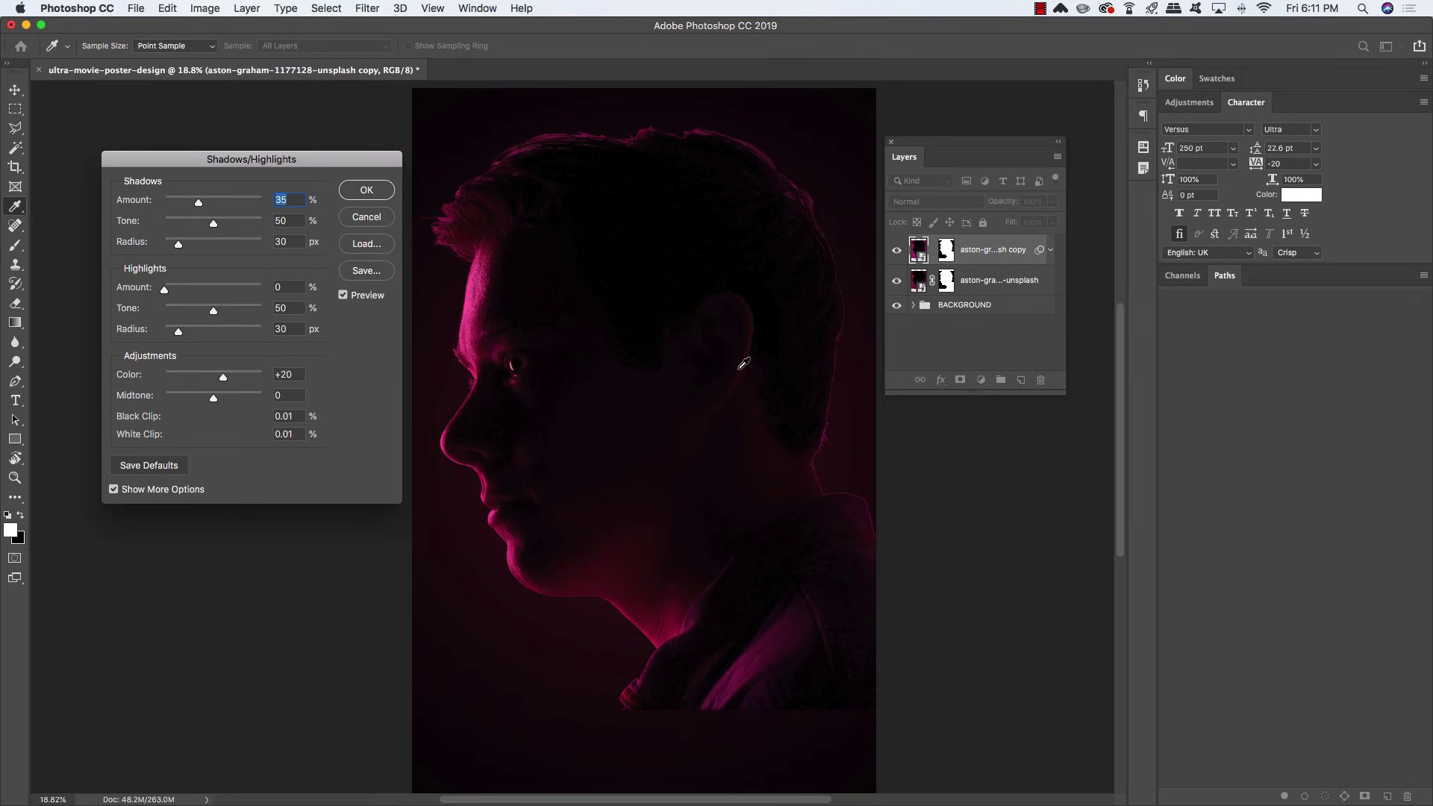
click(344, 297)
click(344, 296)
click(344, 296)
click(344, 296)
click(344, 297)
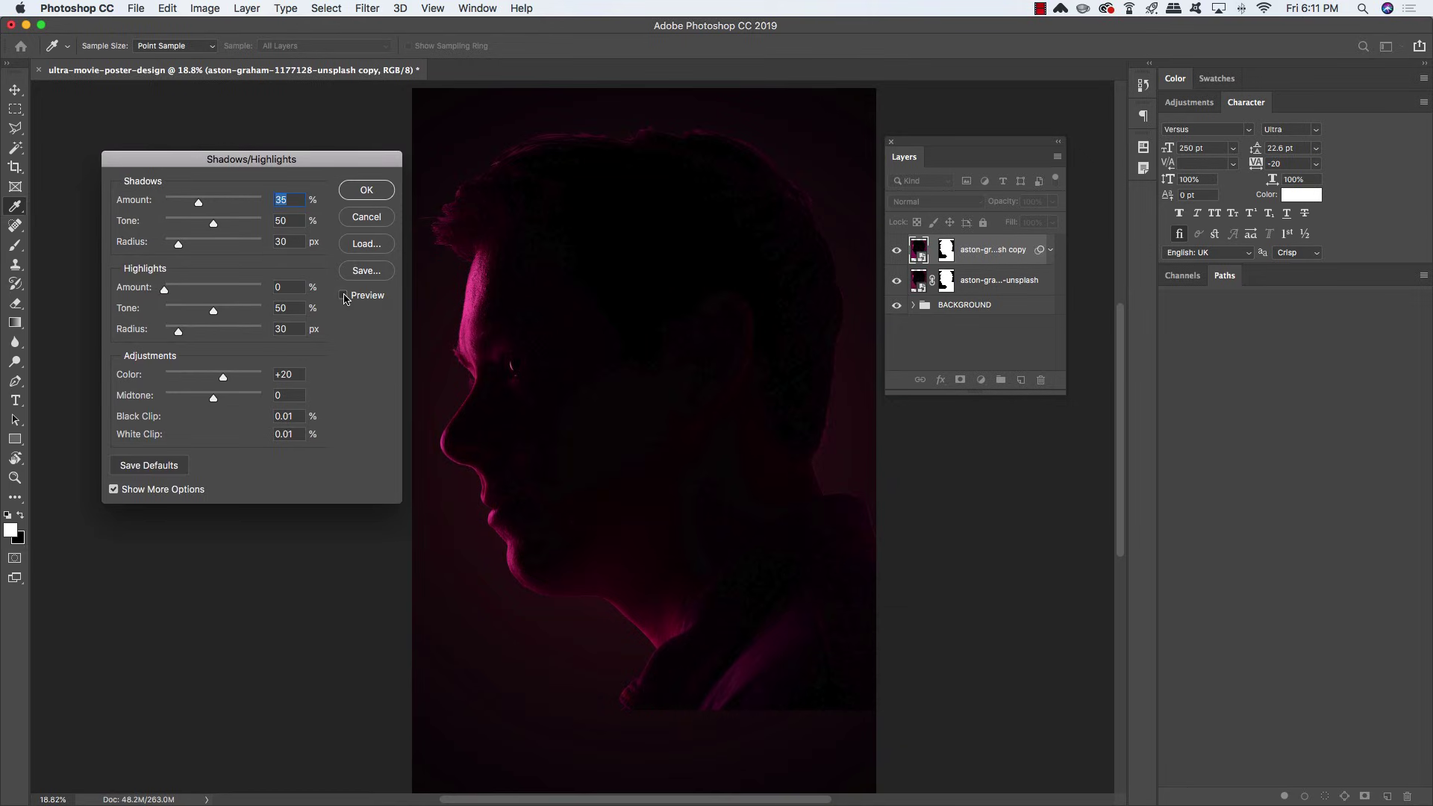
click(344, 296)
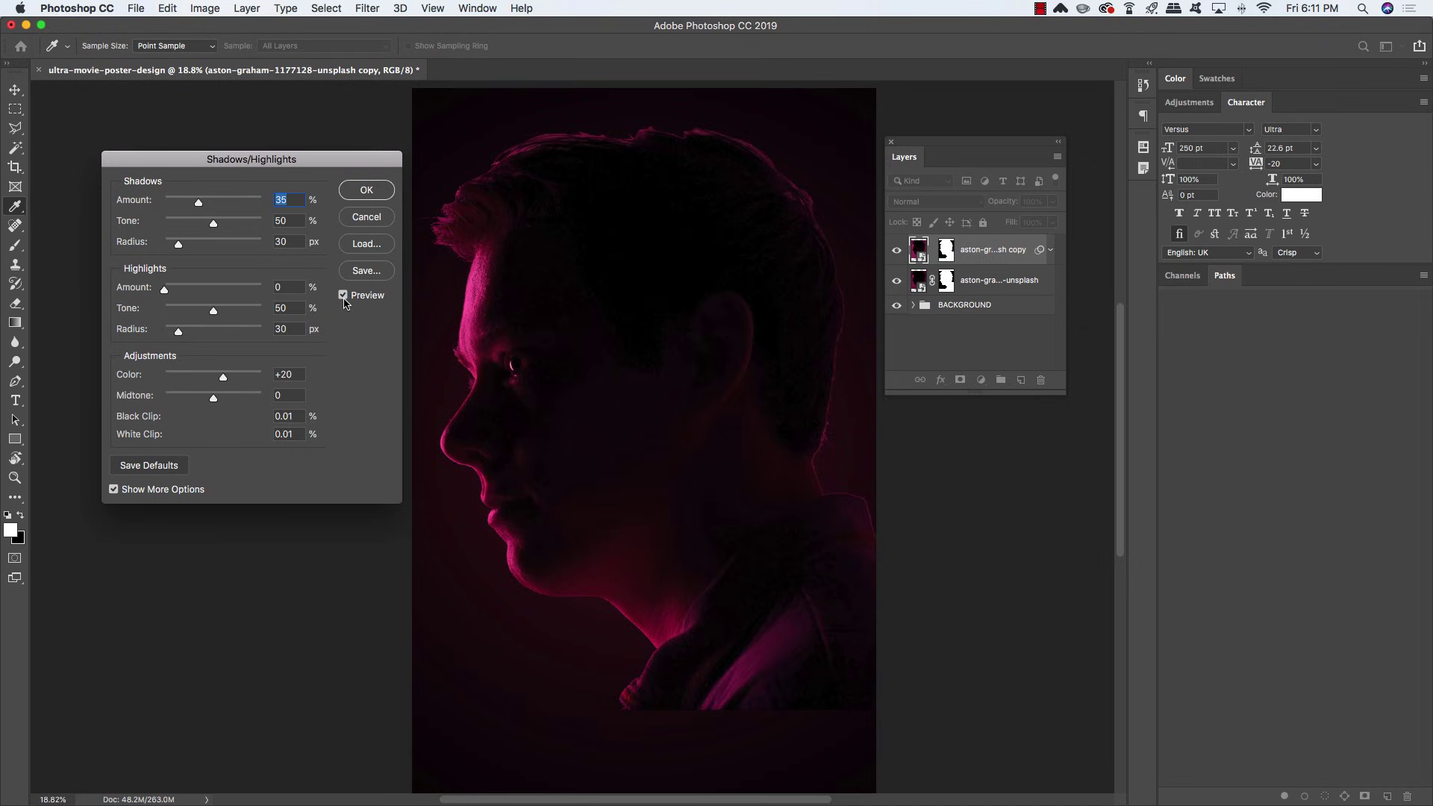
click(344, 296)
click(367, 191)
Group the original and brightened portrait layers into a folder named PORTAIT
click(1051, 251)
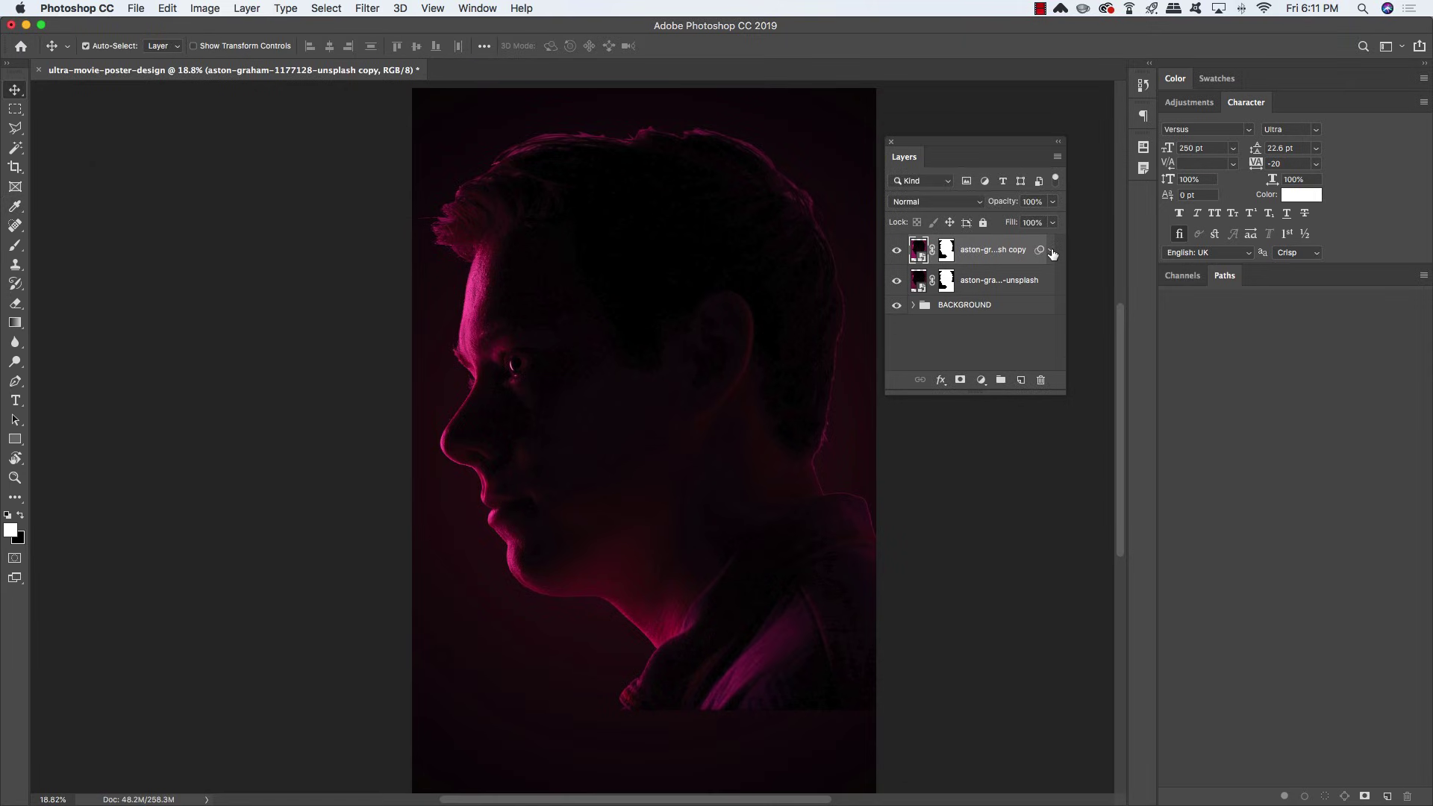
shift+click(986, 285)
key(super+g)
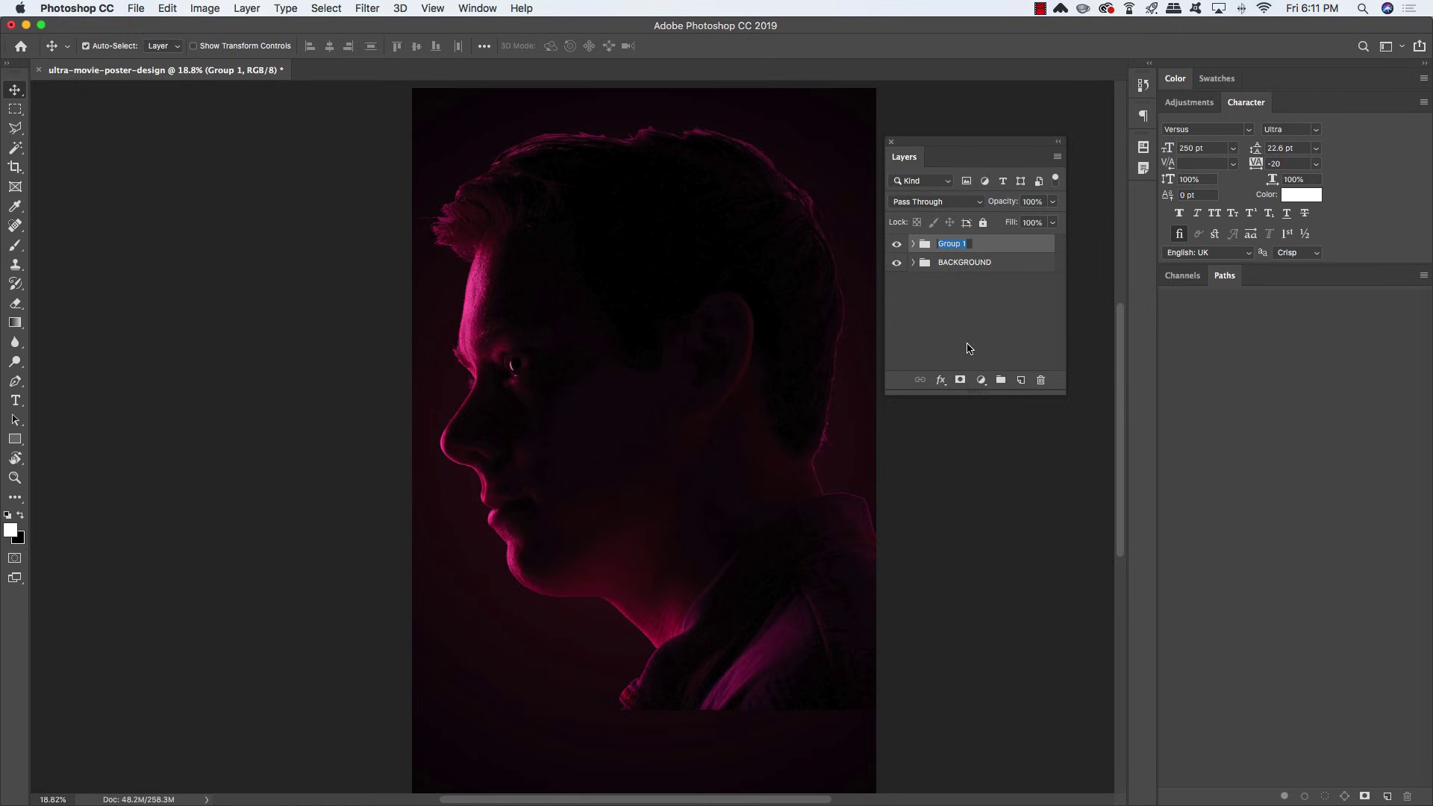
text(PORTAIT)
key(Return)
Place the laura-vinck-427554-unsplash cloud photo as an embedded image
click(135, 8)
click(203, 281)
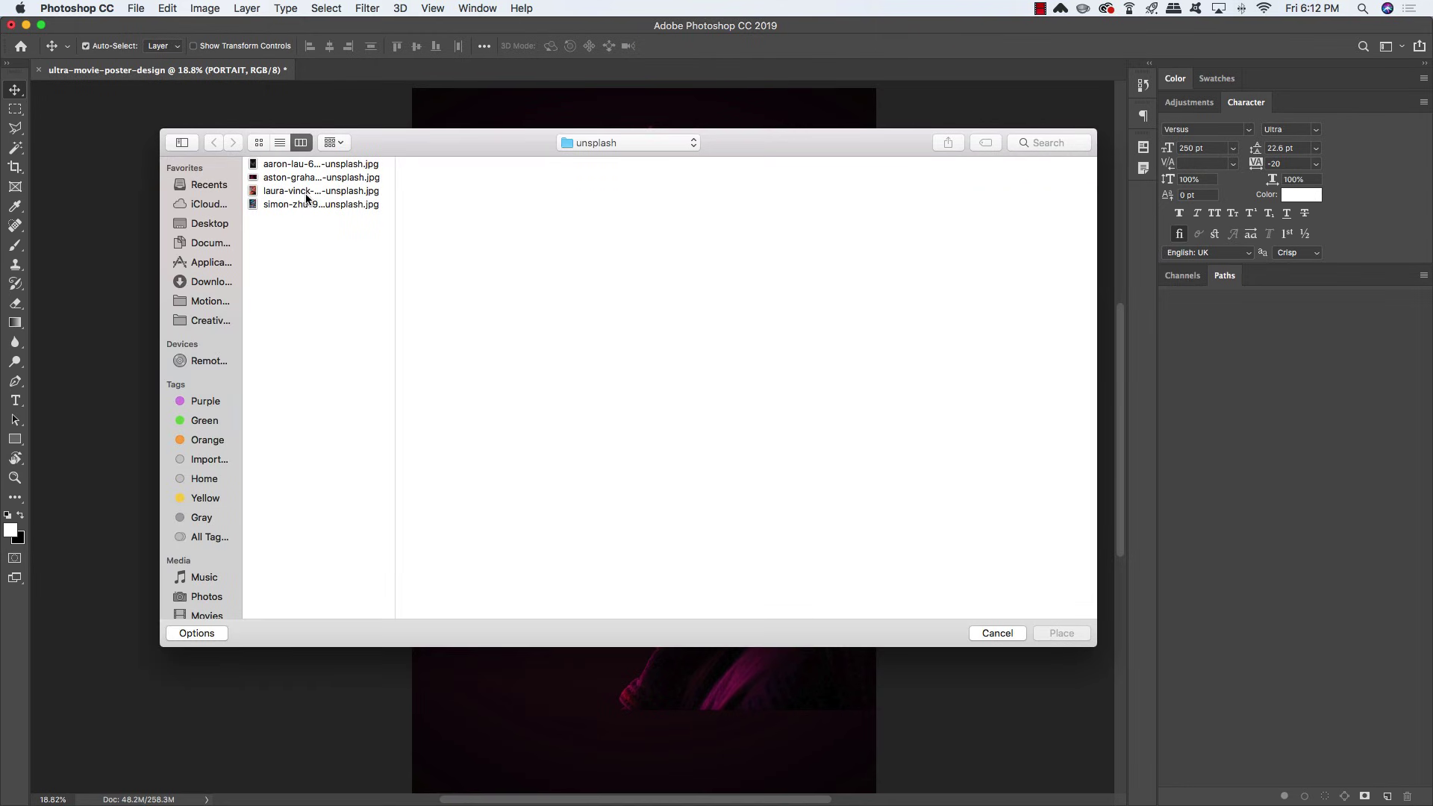
click(306, 191)
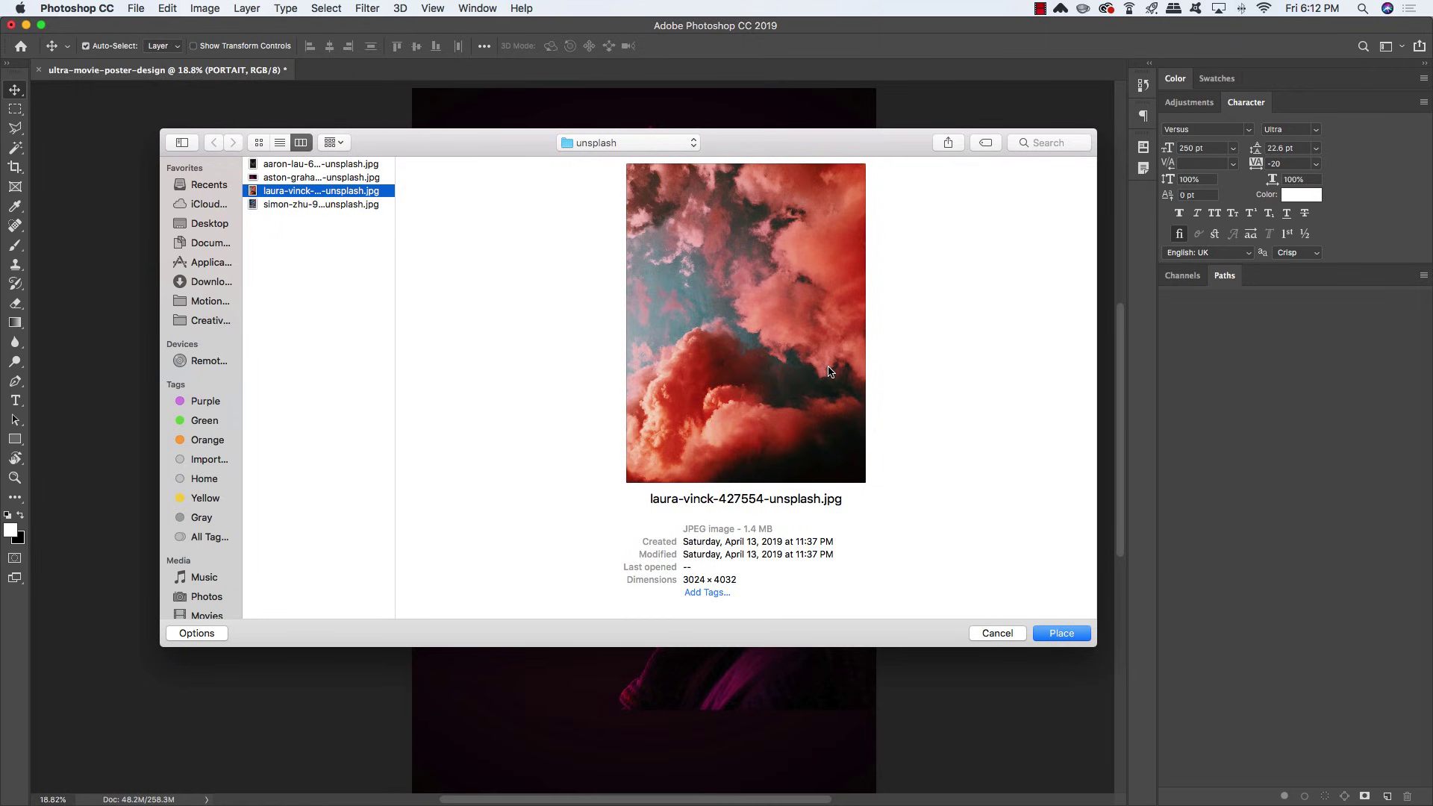
click(1071, 637)
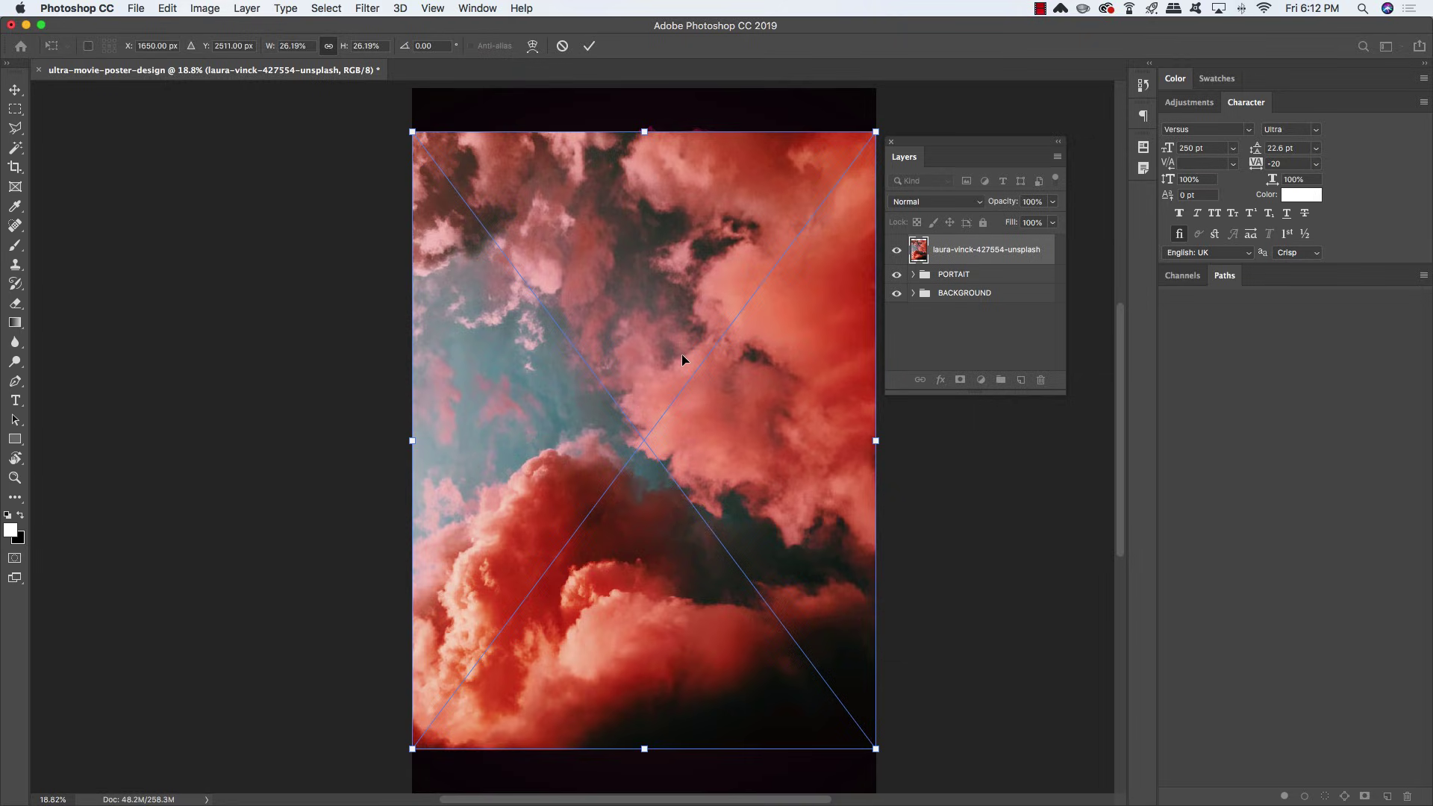
Scale the clouds to about 39.48% to cover the poster below its top strip
key(super+minus)
key(super+minus)
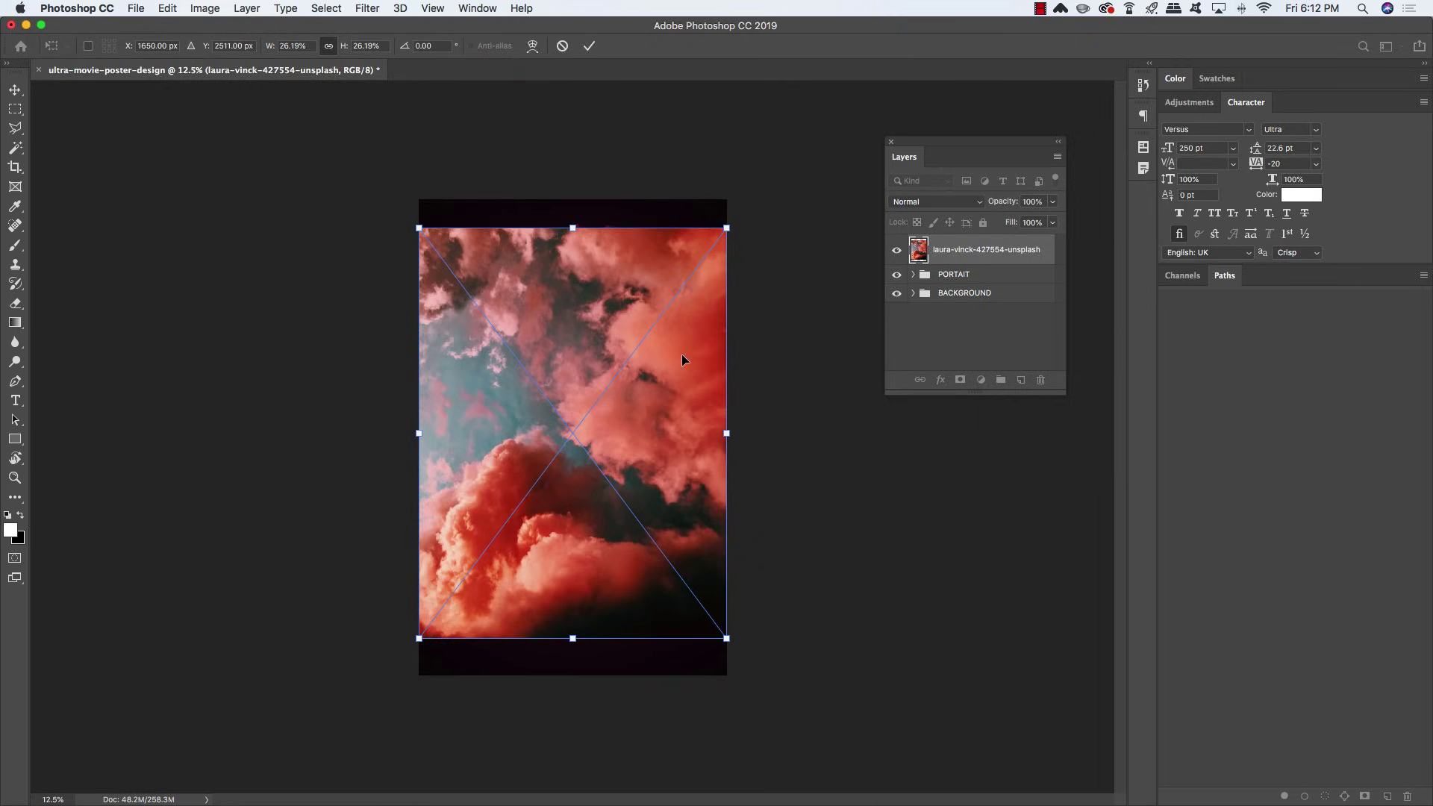
key(super+minus)
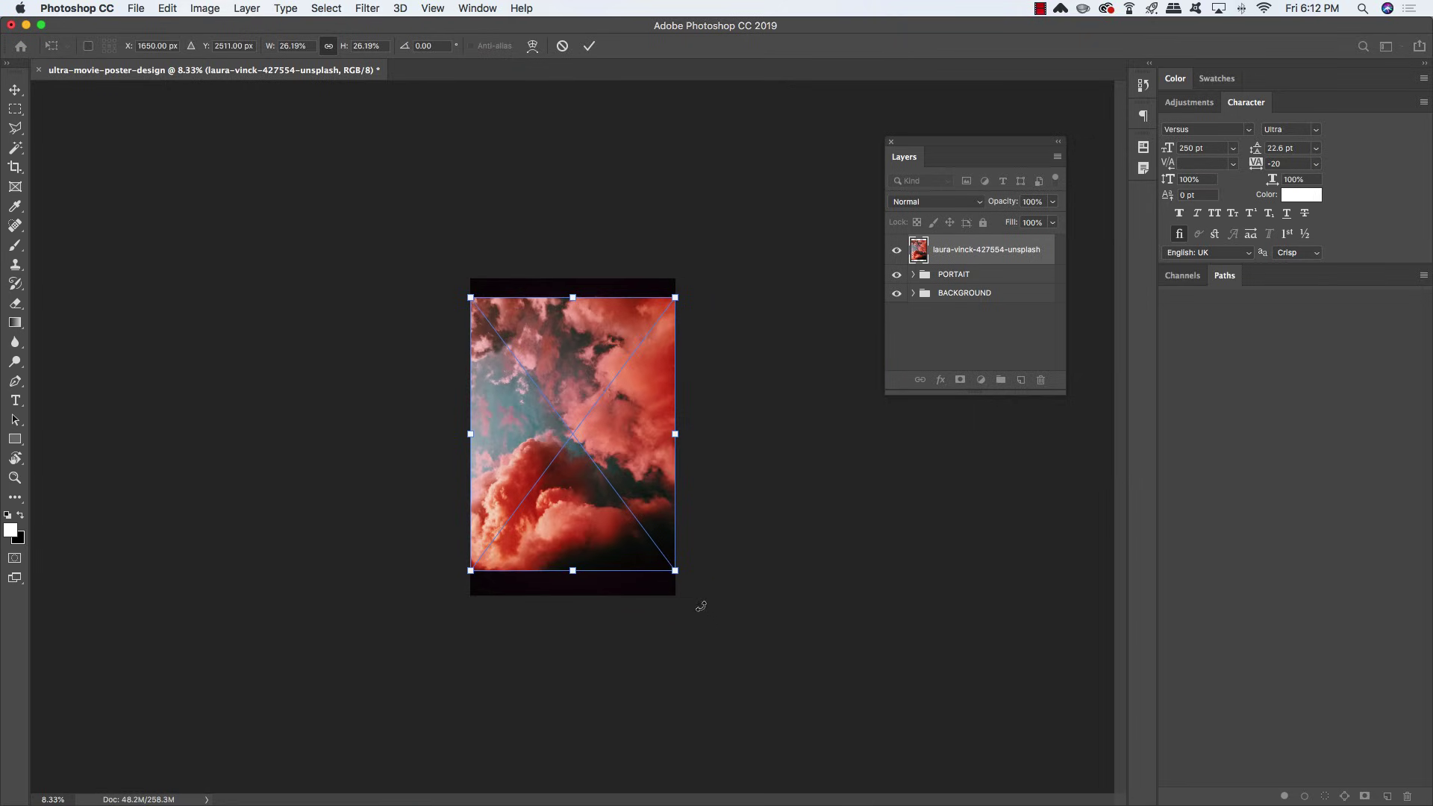
drag(674, 571, 714, 624)
drag(657, 373, 679, 463)
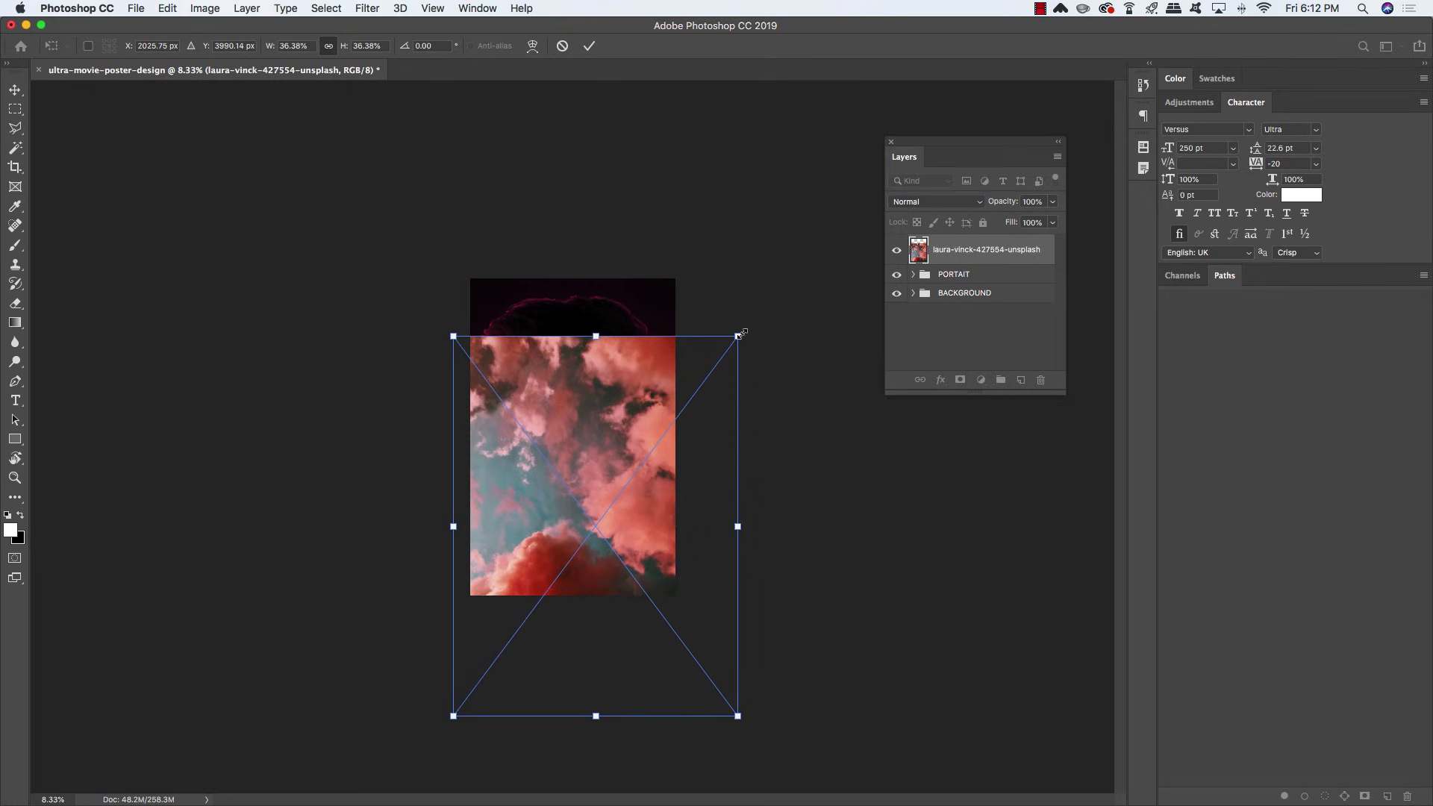
drag(737, 336, 756, 318)
drag(669, 453, 666, 450)
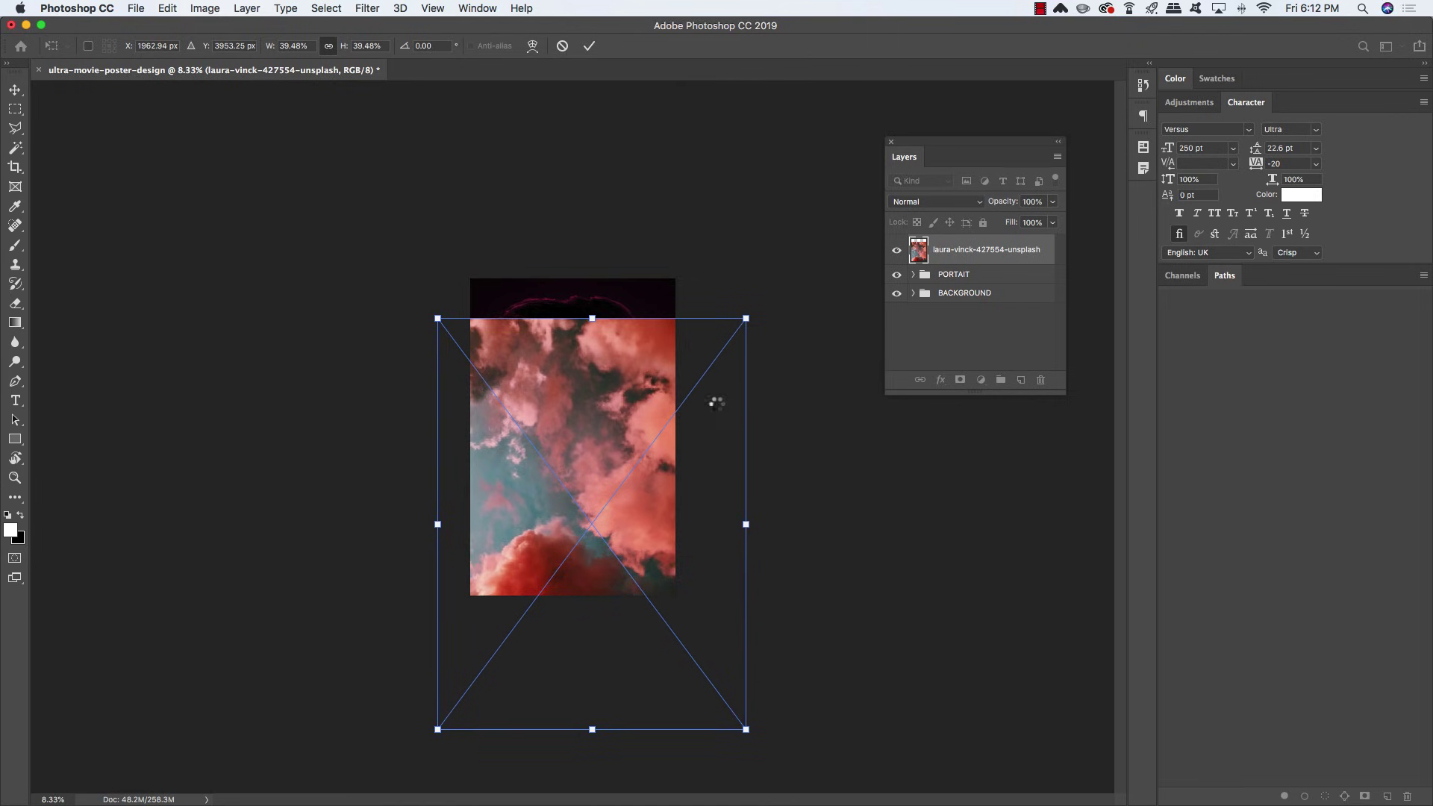
key(Return)
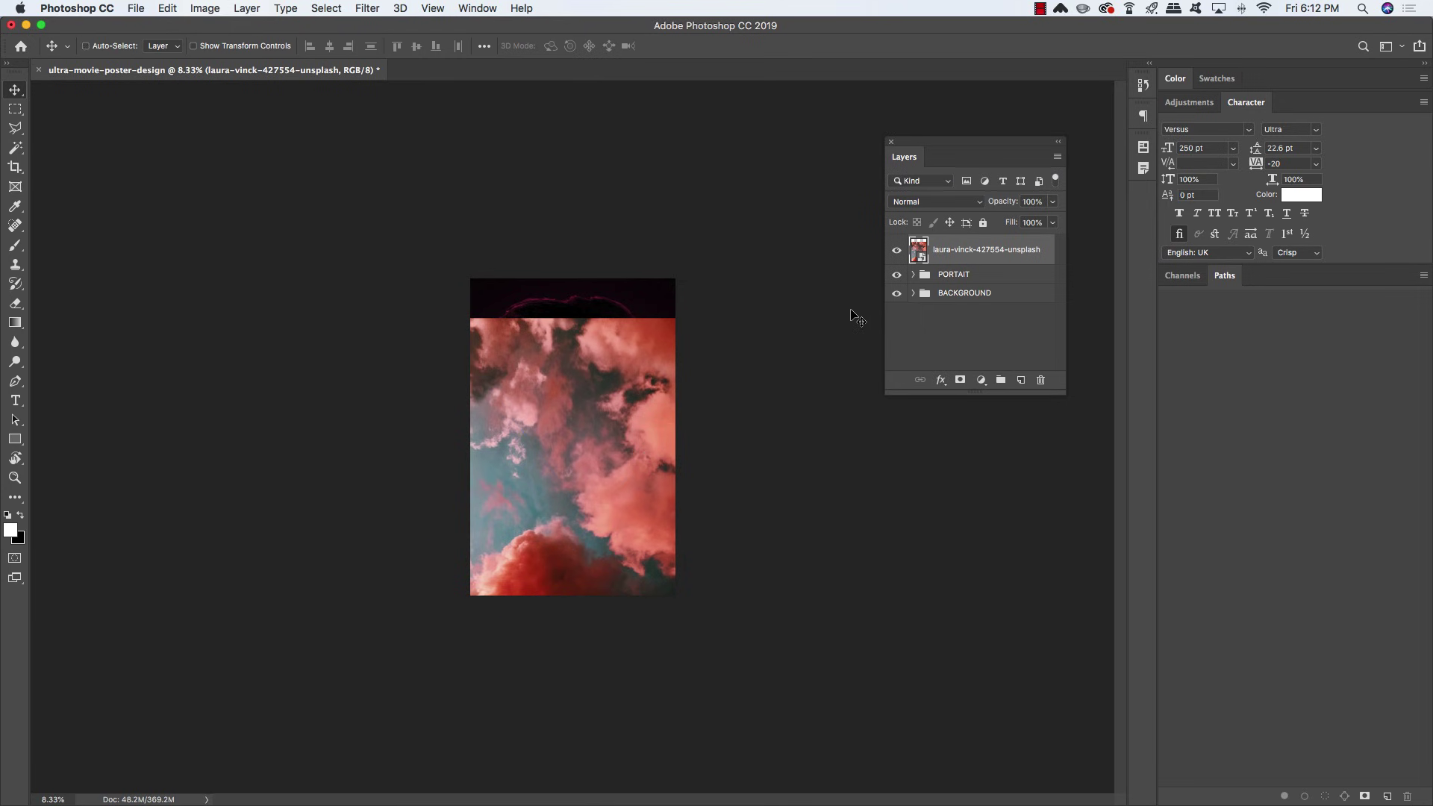
key(super+0)
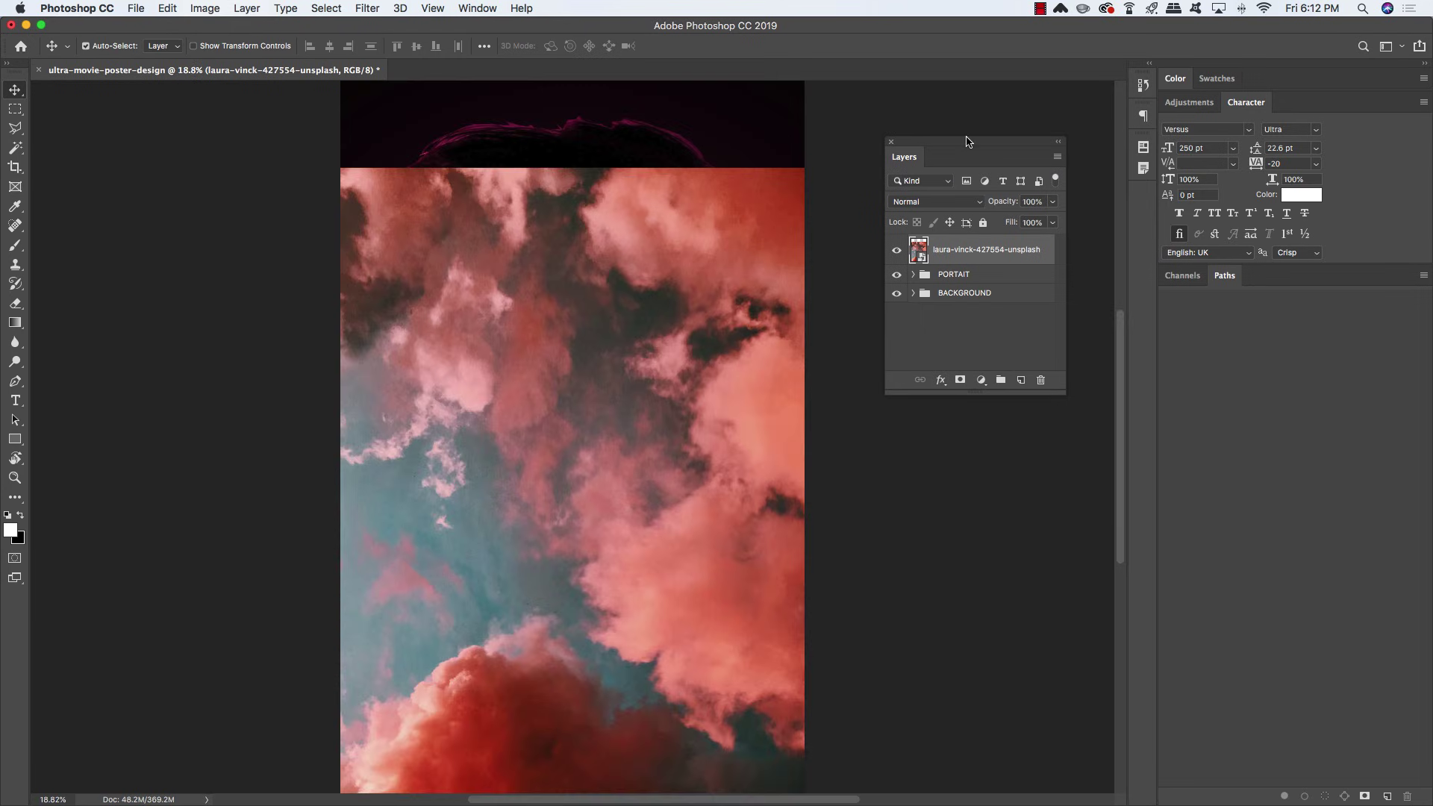
drag(969, 141, 911, 189)
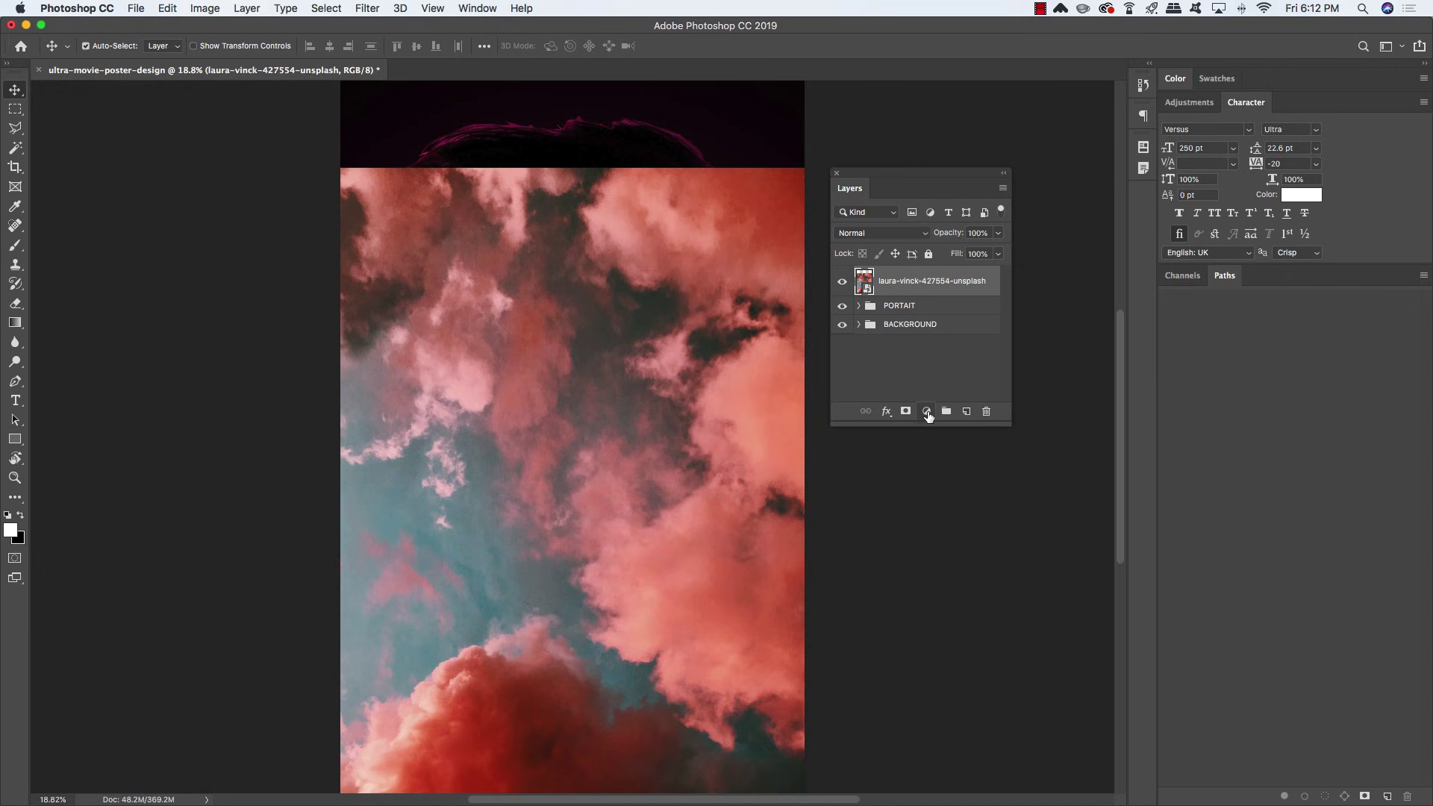
Add a default Black & White 1 adjustment clipped to the cloud photo layer
click(927, 413)
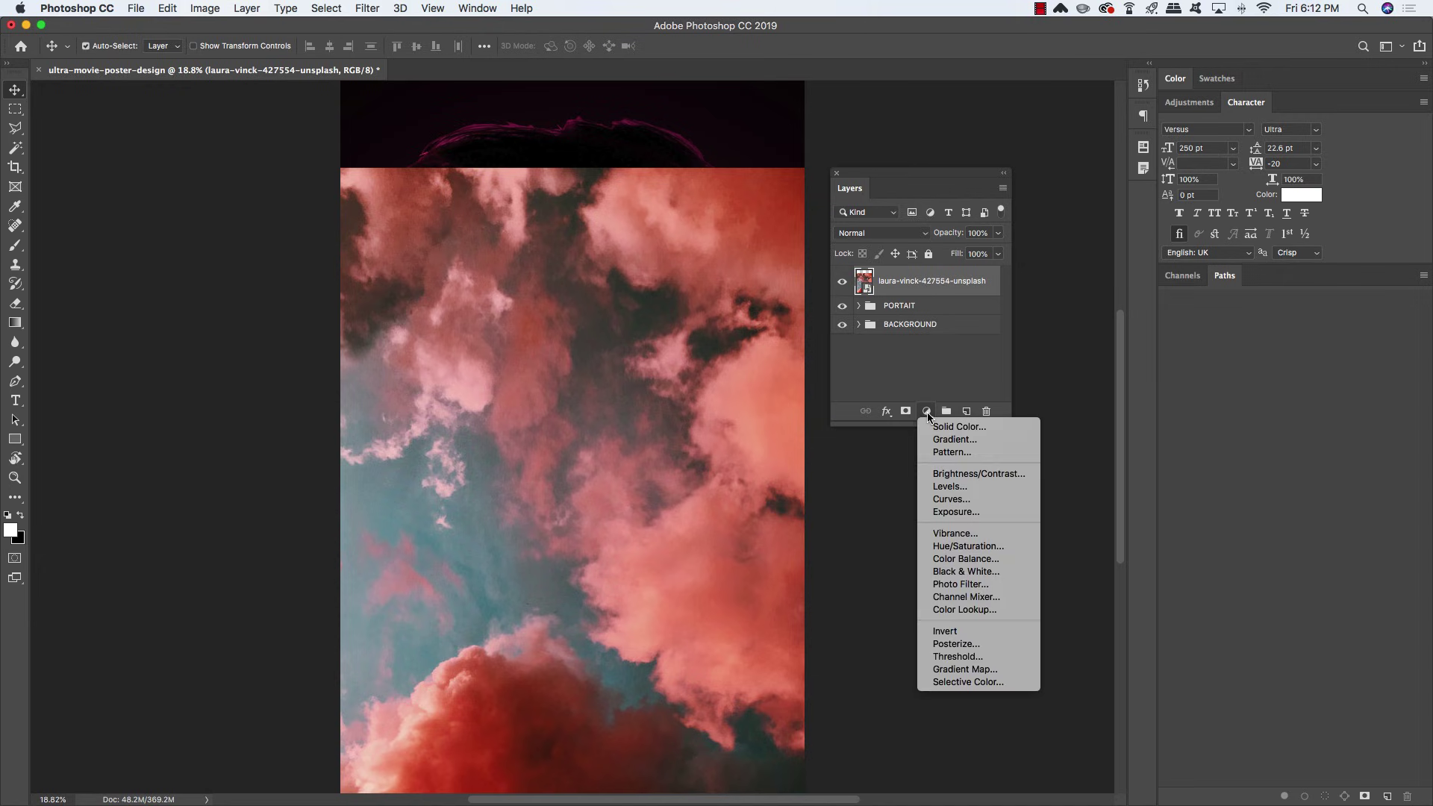
alt+click(972, 573)
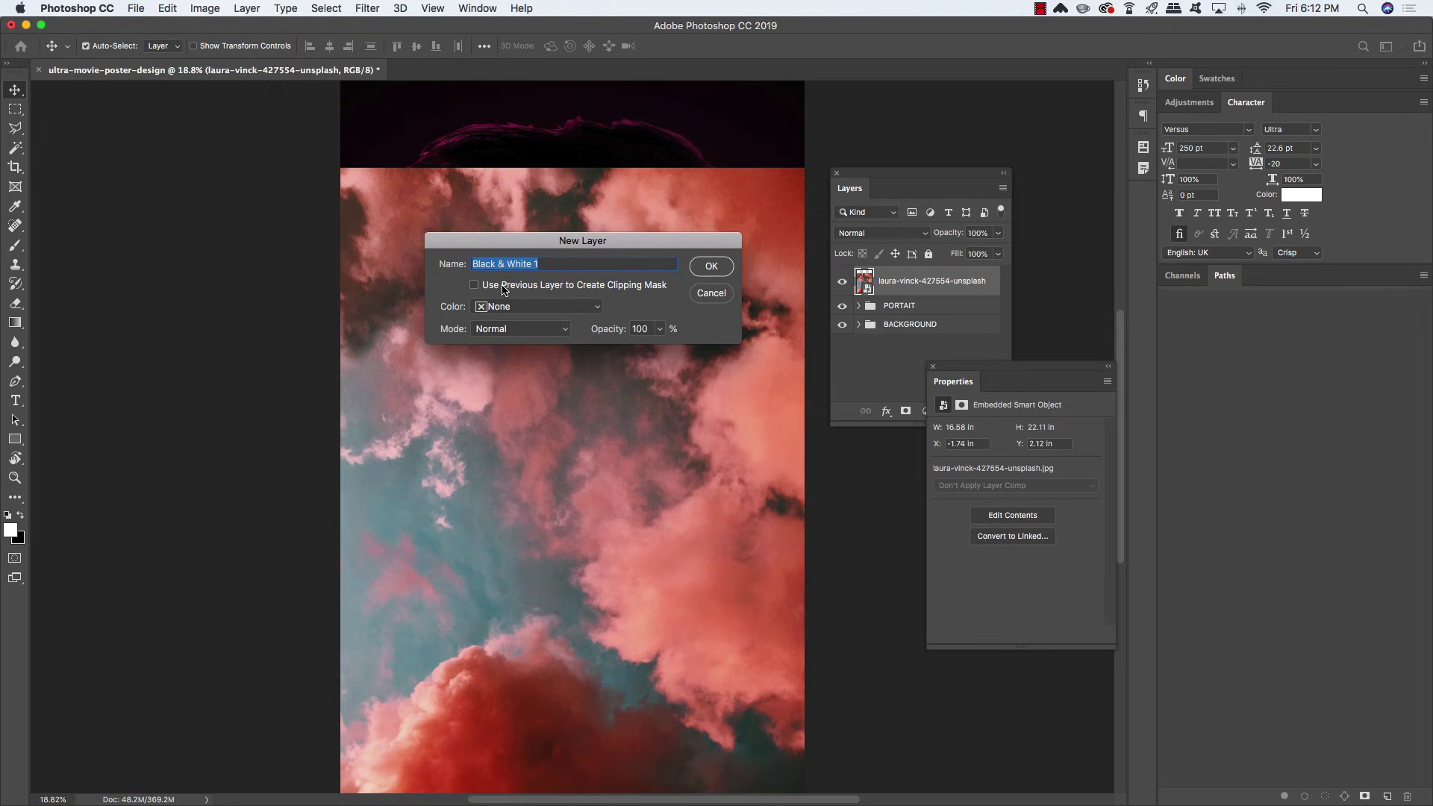
click(474, 285)
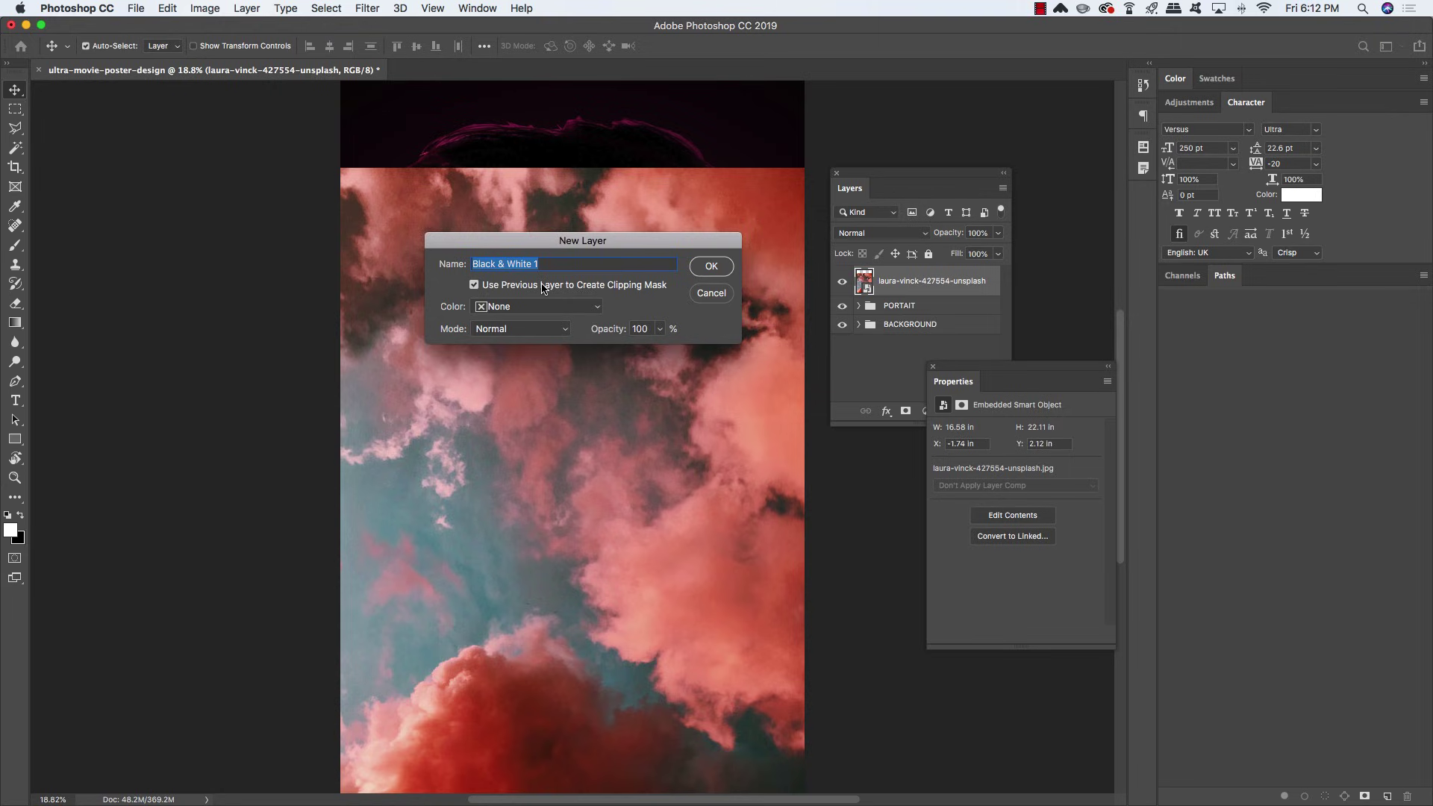
click(711, 267)
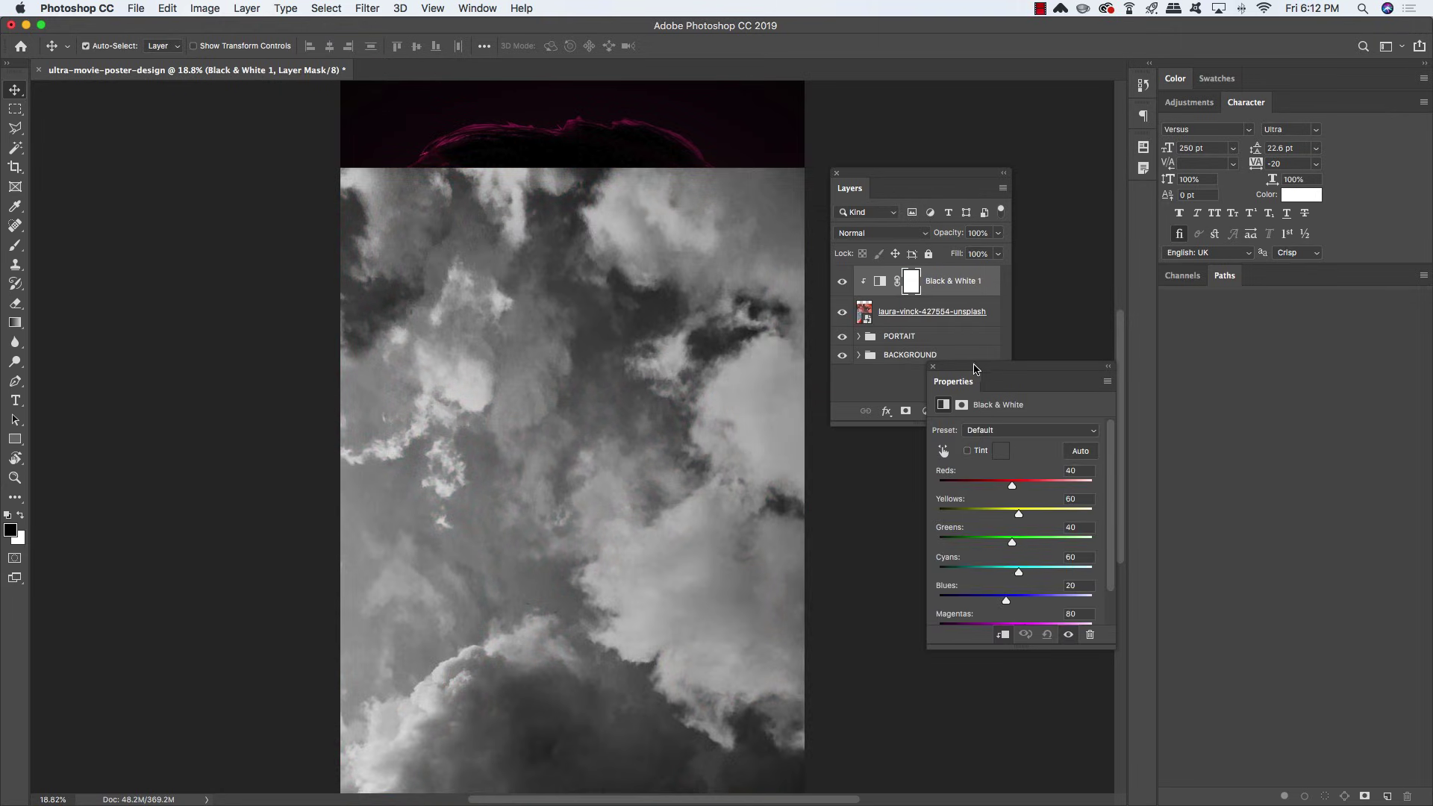
drag(974, 368, 1268, 276)
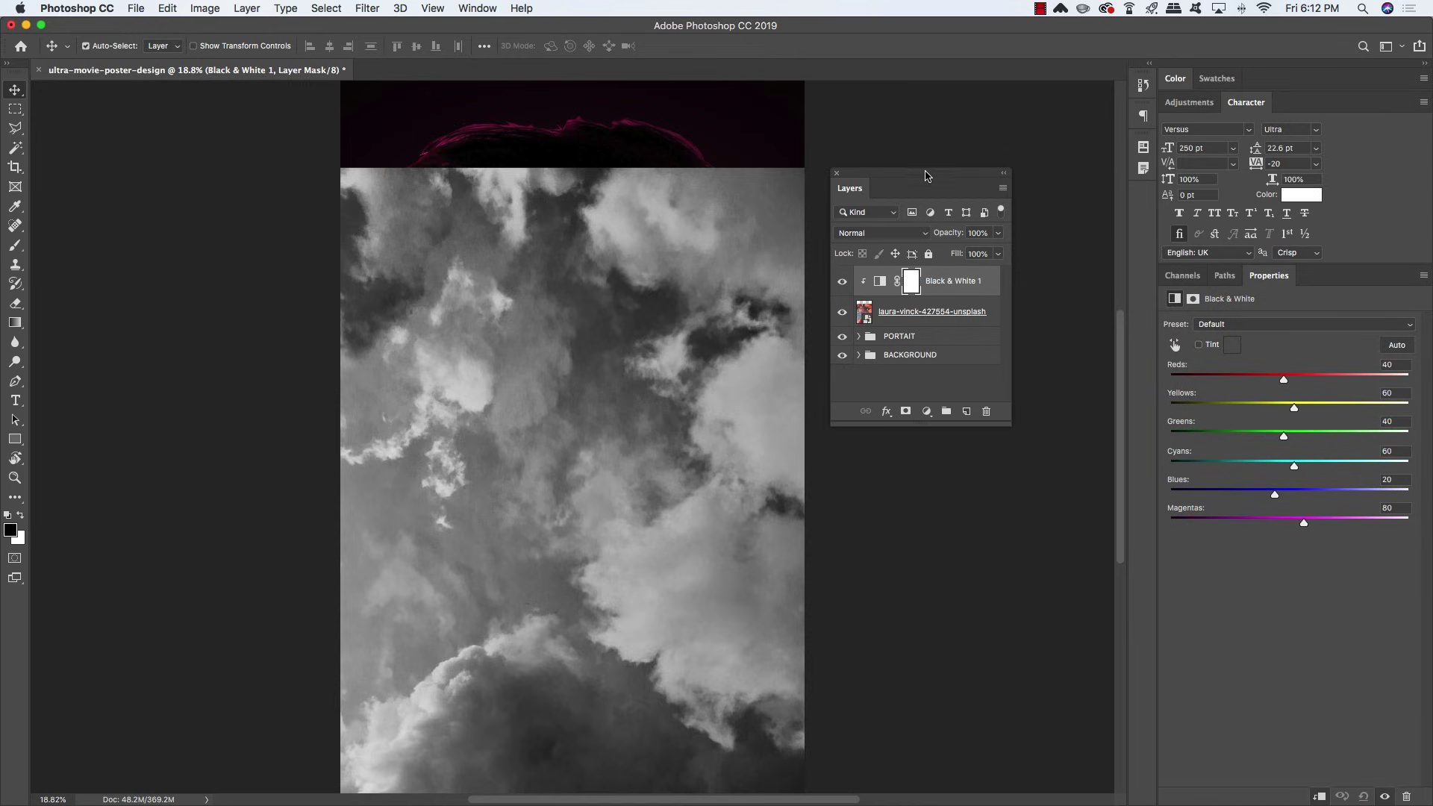
drag(925, 176, 934, 244)
click(887, 382)
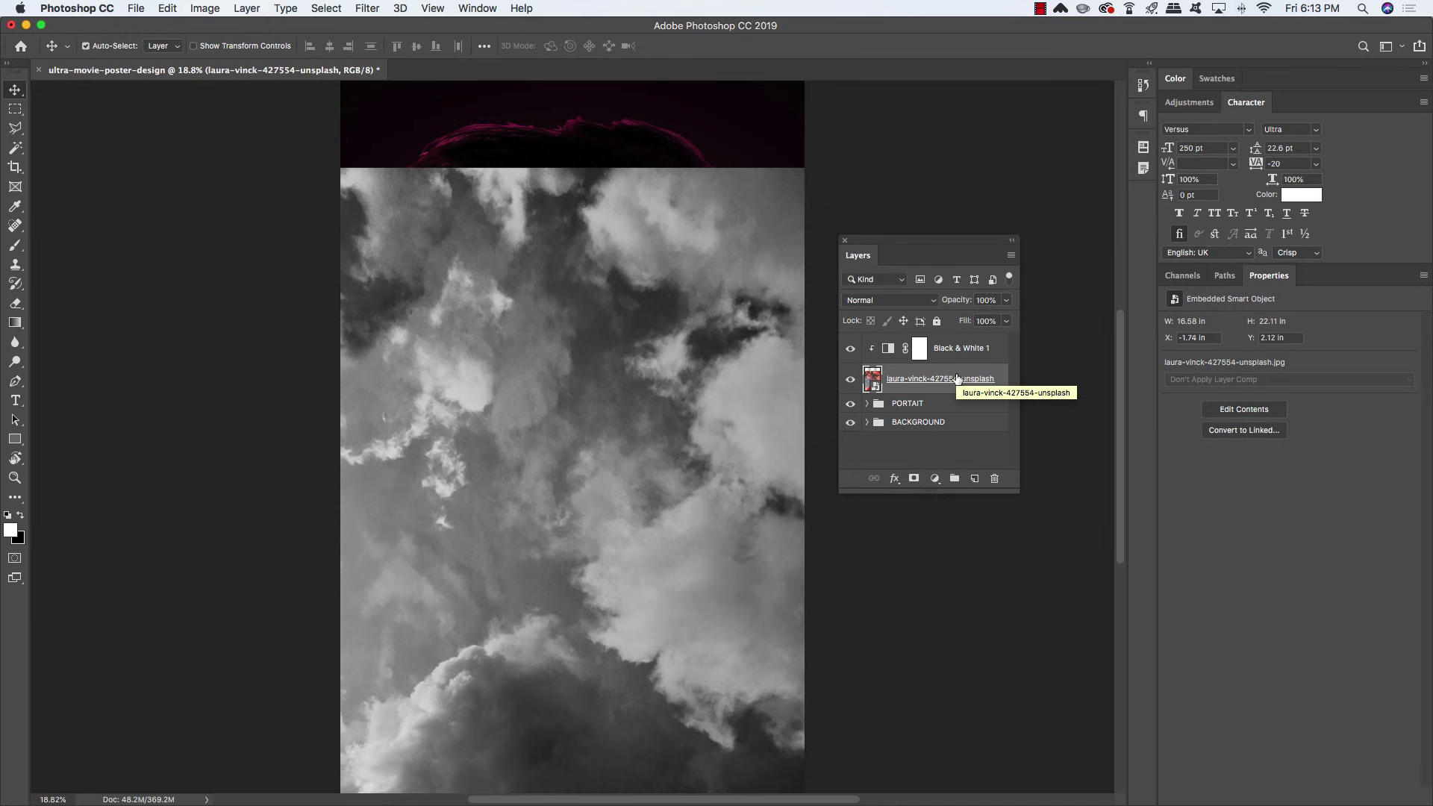
Add a clipped Levels adjustment on the clouds with input levels 44, 1.00 and 219
click(935, 478)
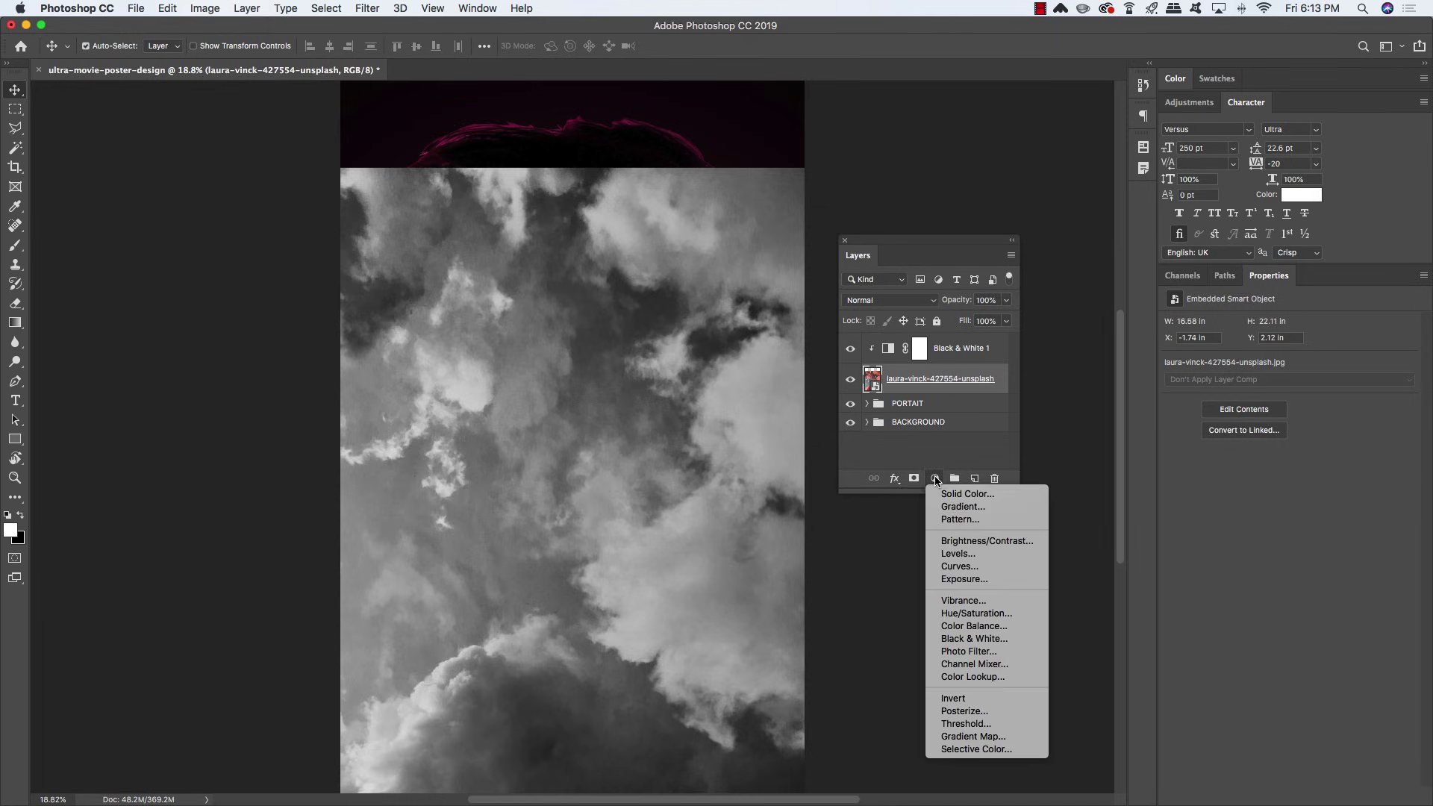
click(959, 553)
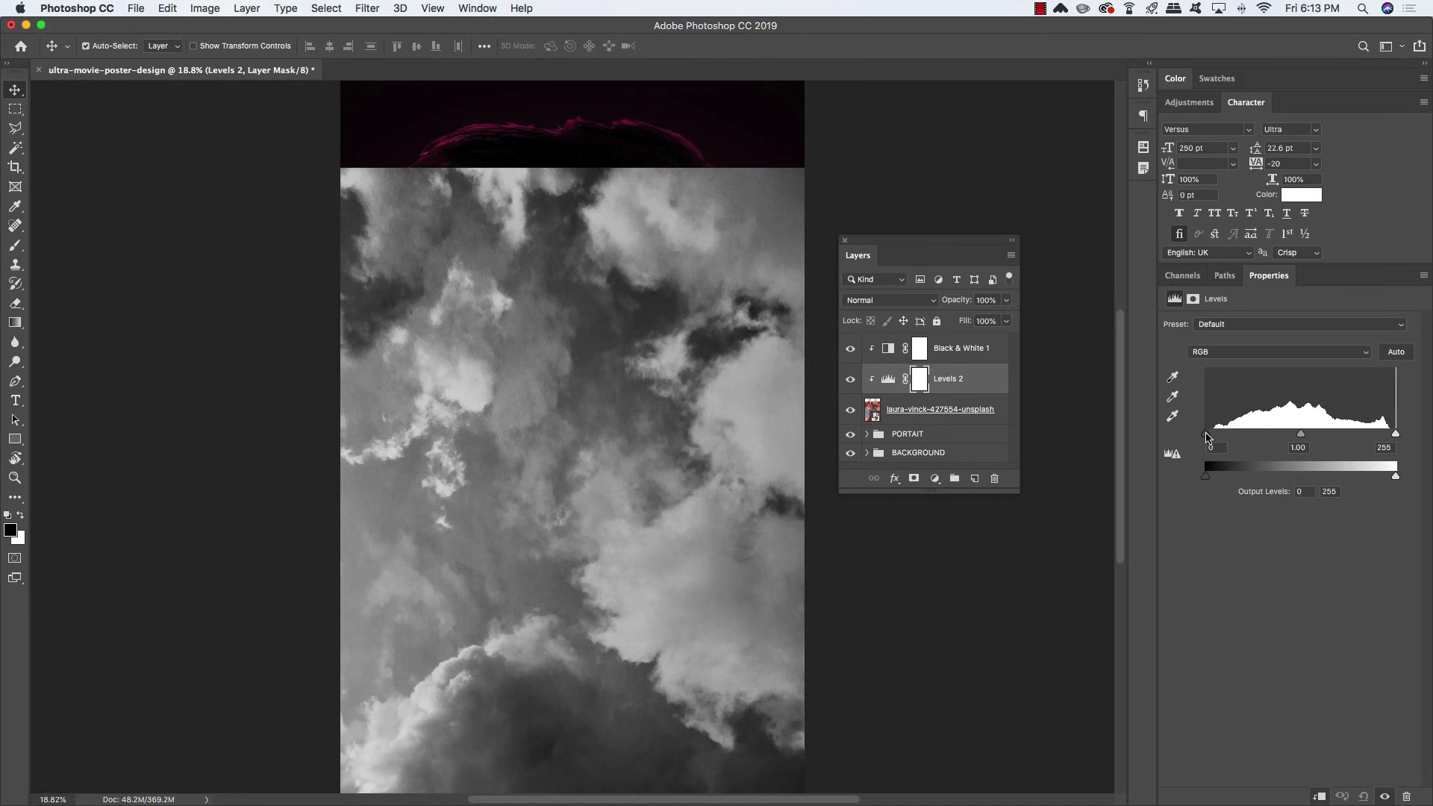
drag(1206, 433, 1238, 438)
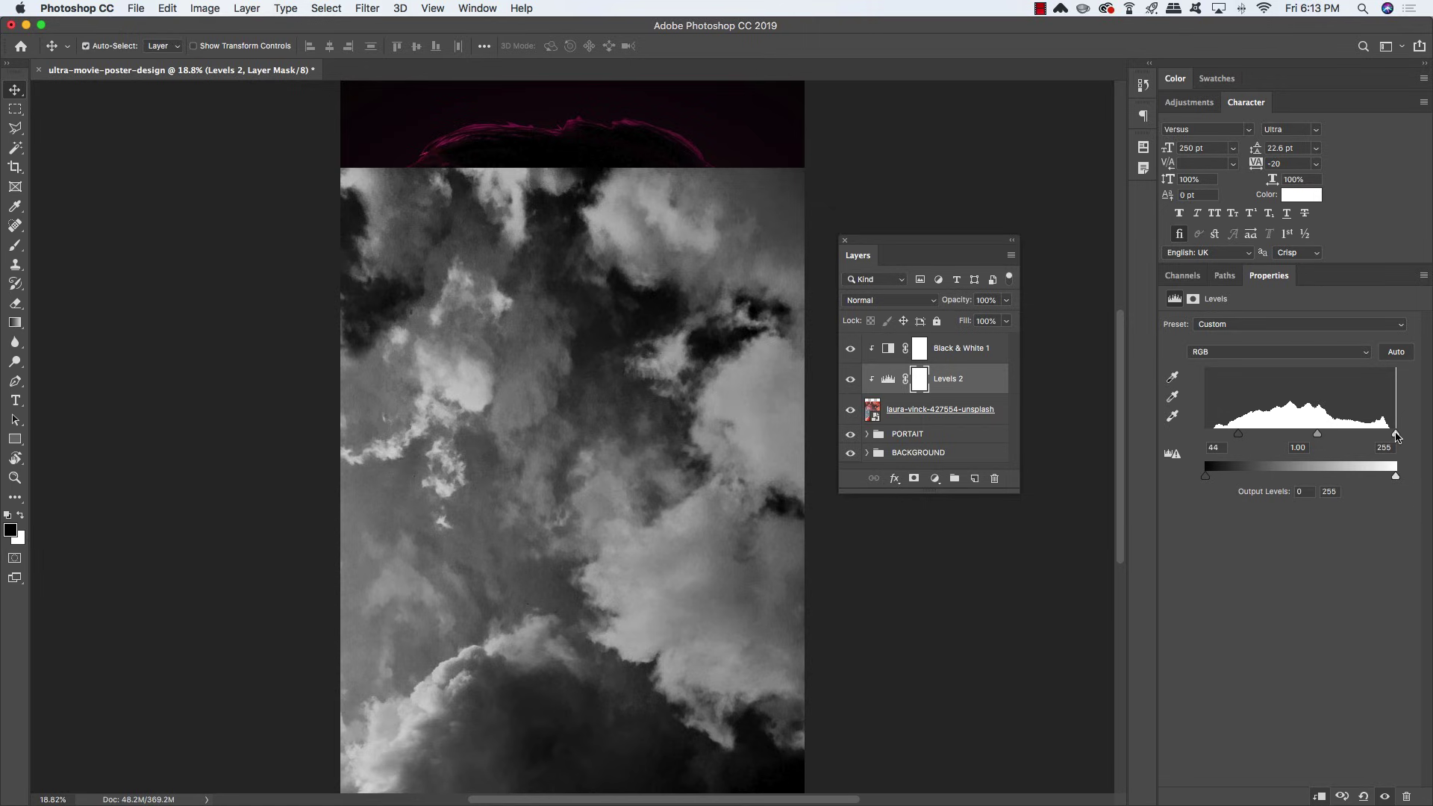
drag(1395, 437, 1370, 437)
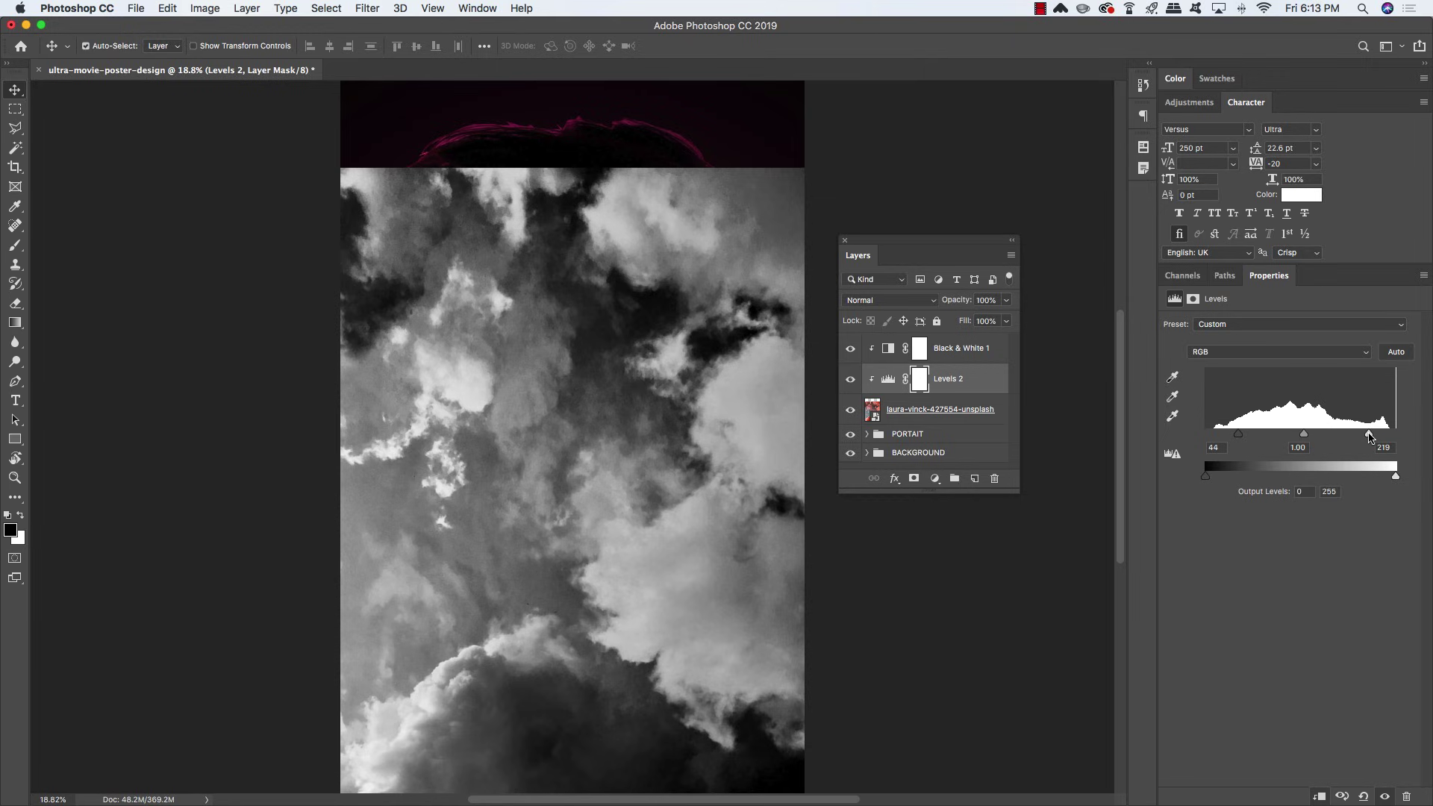
click(853, 380)
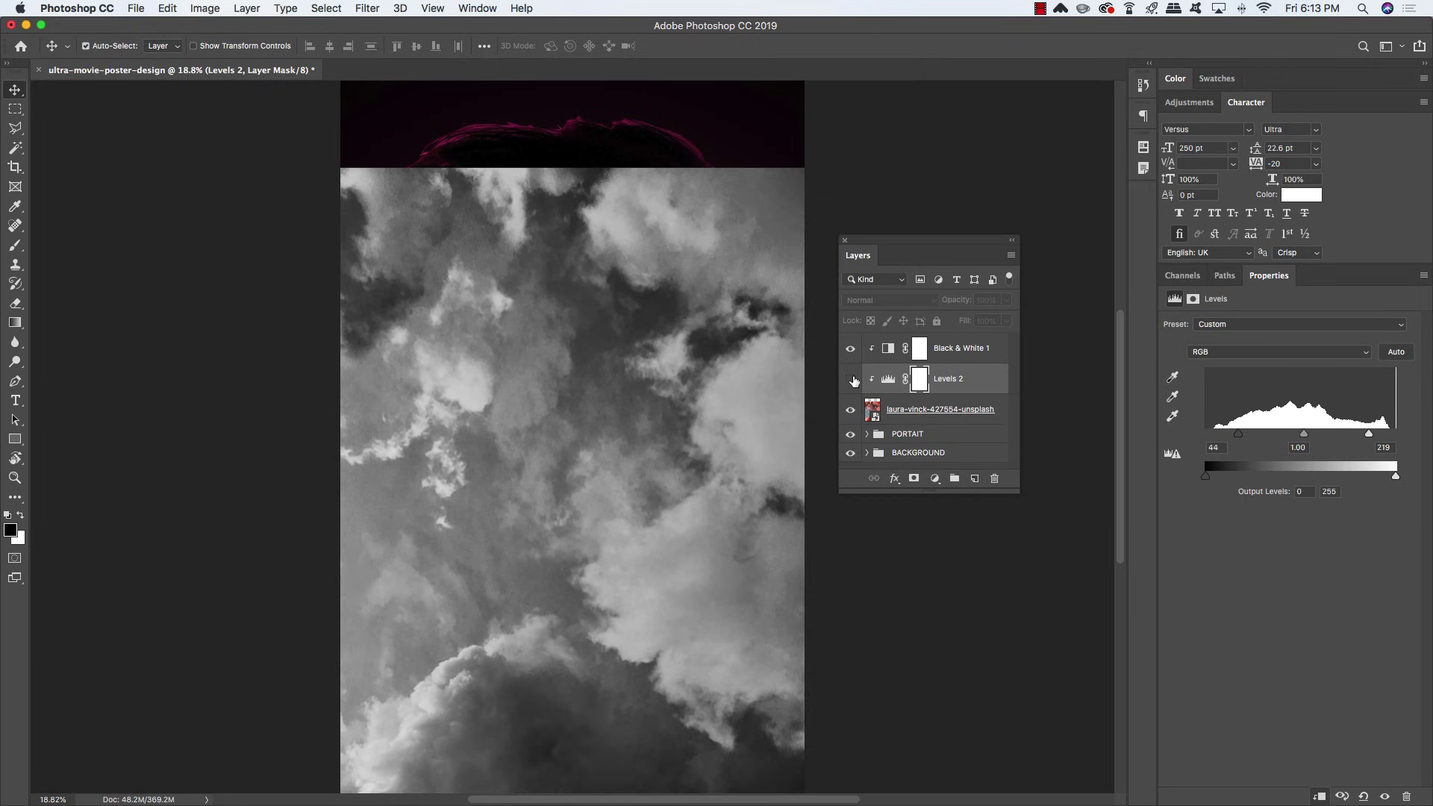
click(853, 380)
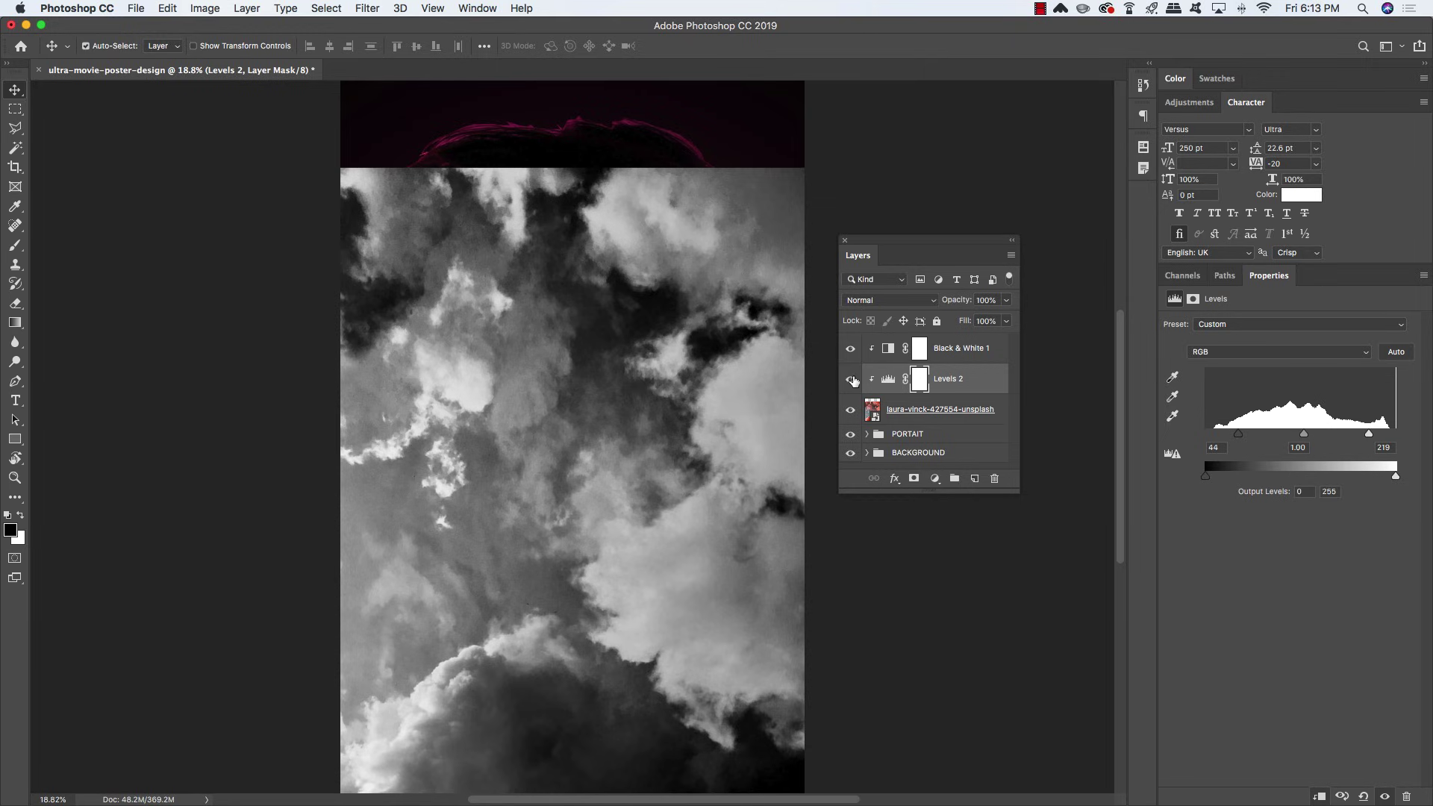
click(985, 357)
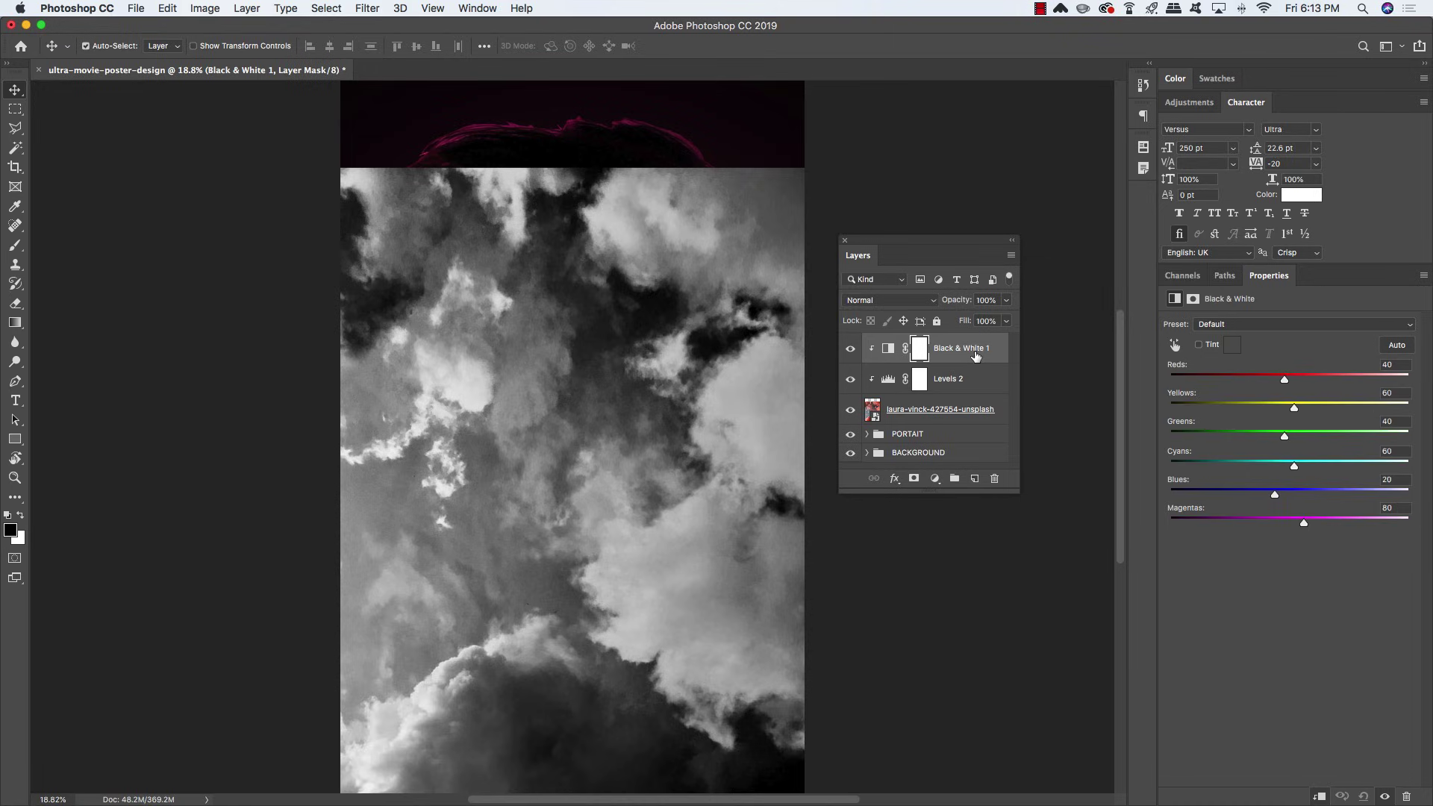
Group the three cloud layers as CLOUDS 1 with Color Dodge blending
shift+click(906, 412)
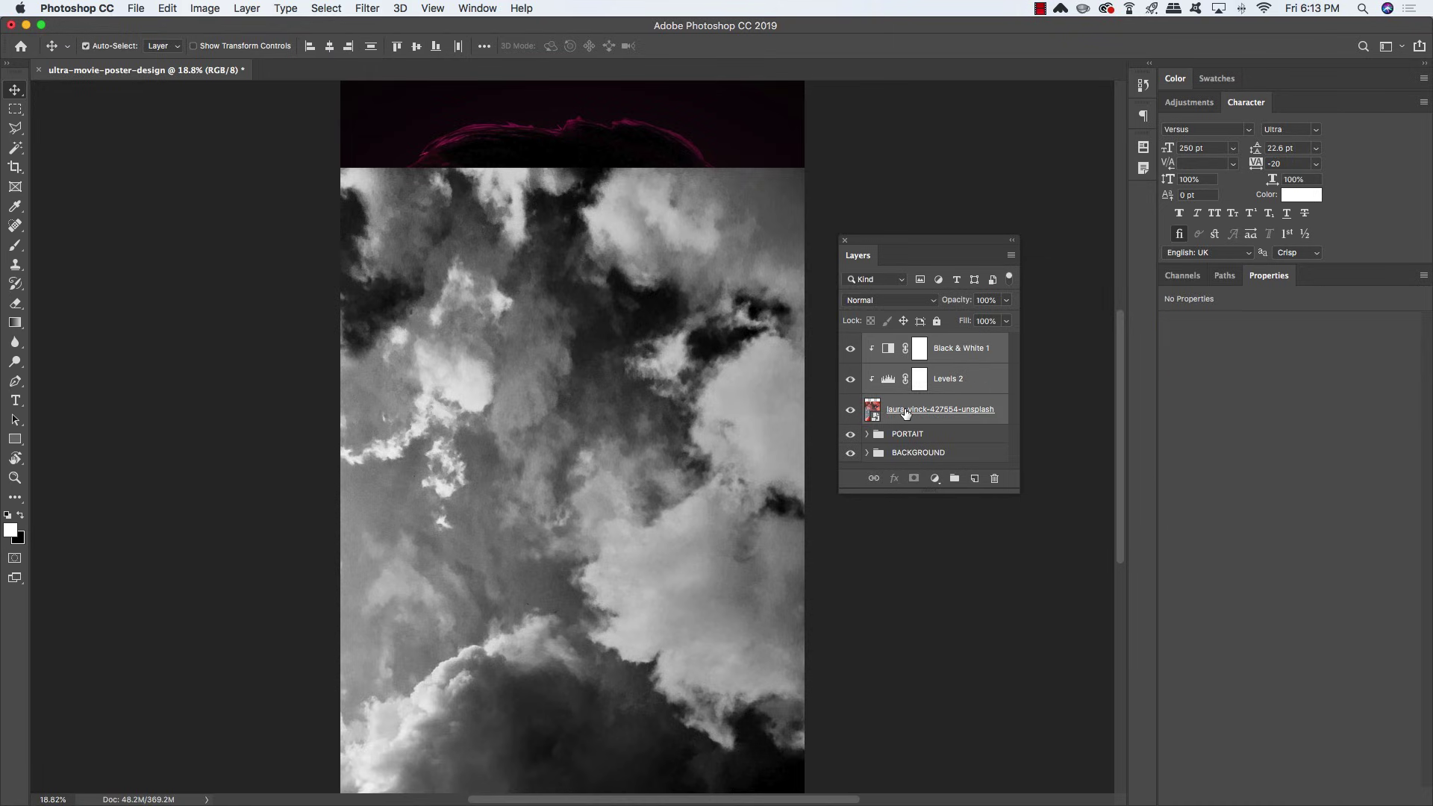
key(super+g)
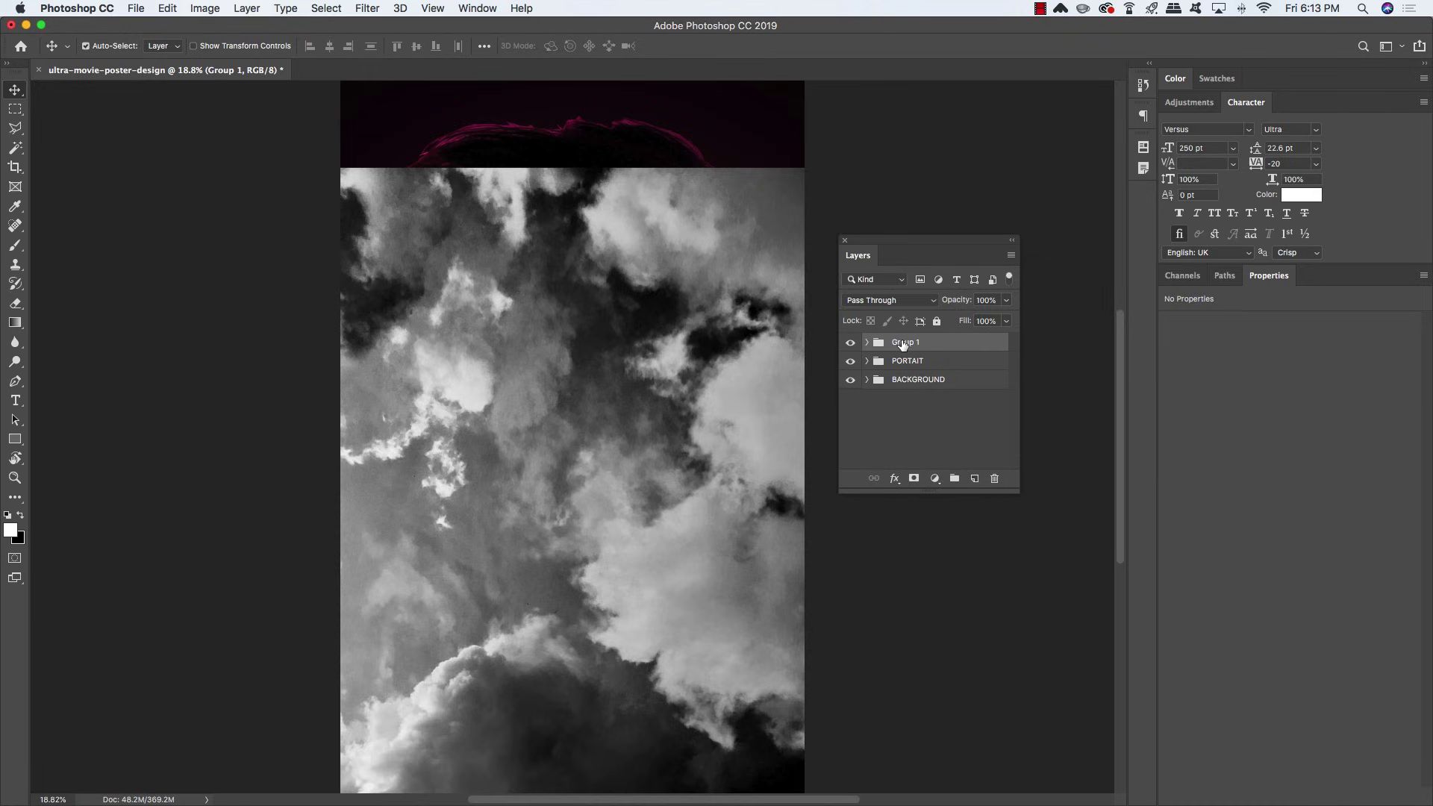
text(CLOUDS)
key(Return)
click(905, 301)
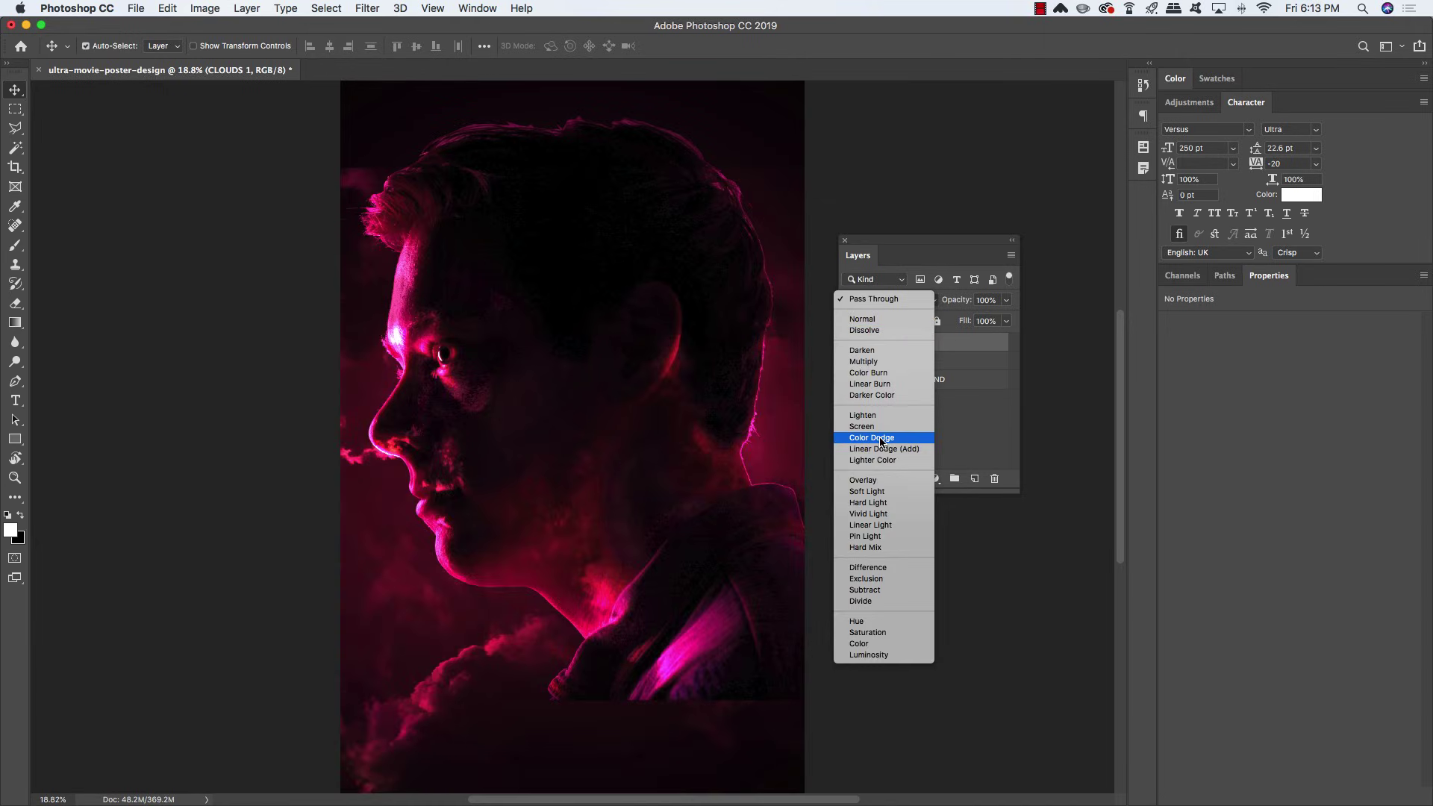
click(882, 442)
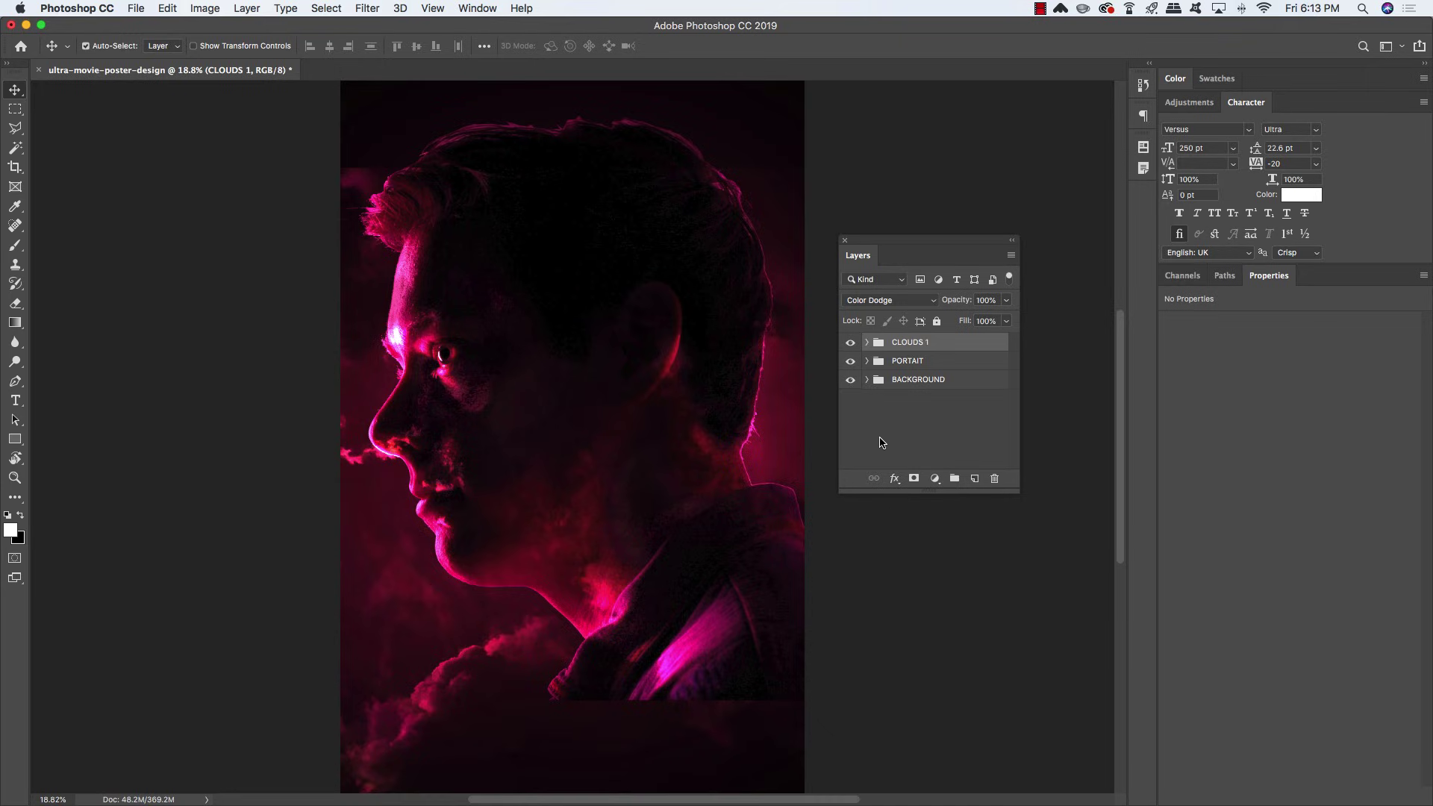
Add a black mask hiding the group and set up a large soft white brush
alt+click(913, 480)
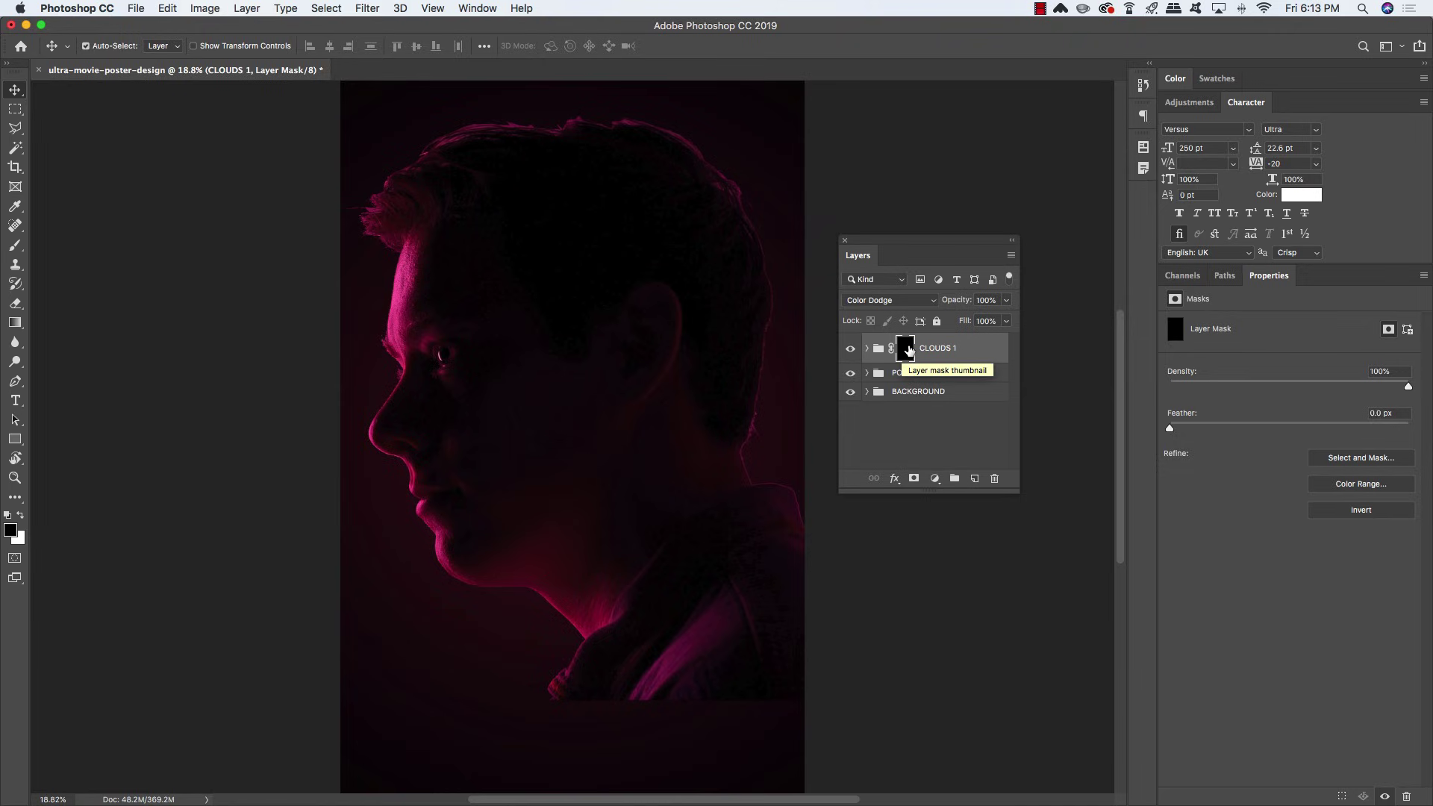
key(b)
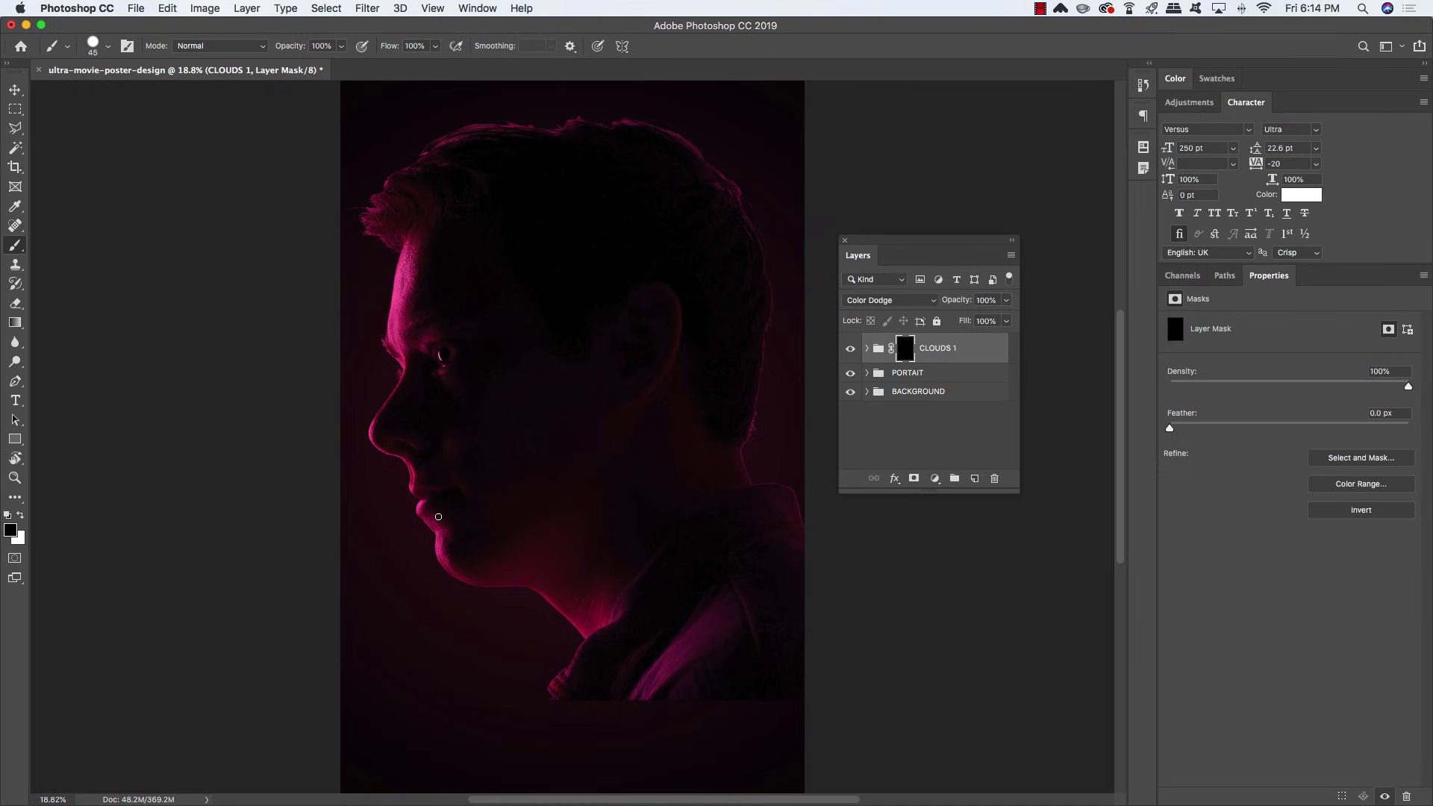
key(bracketright)
key(bracketright)
key(bracketright)
key(bracketright)
key(bracketright)
key(bracketright)
key(bracketright)
key(bracketright)
key(bracketright)
key(bracketright)
key(bracketright)
key(bracketright)
key(bracketright)
key(bracketright)
key(bracketright)
key(bracketright)
key(bracketright)
key(bracketright)
key(bracketright)
key(bracketright)
key(shift+bracketleft)
key(shift+bracketleft)
key(x)
right_click(910, 348)
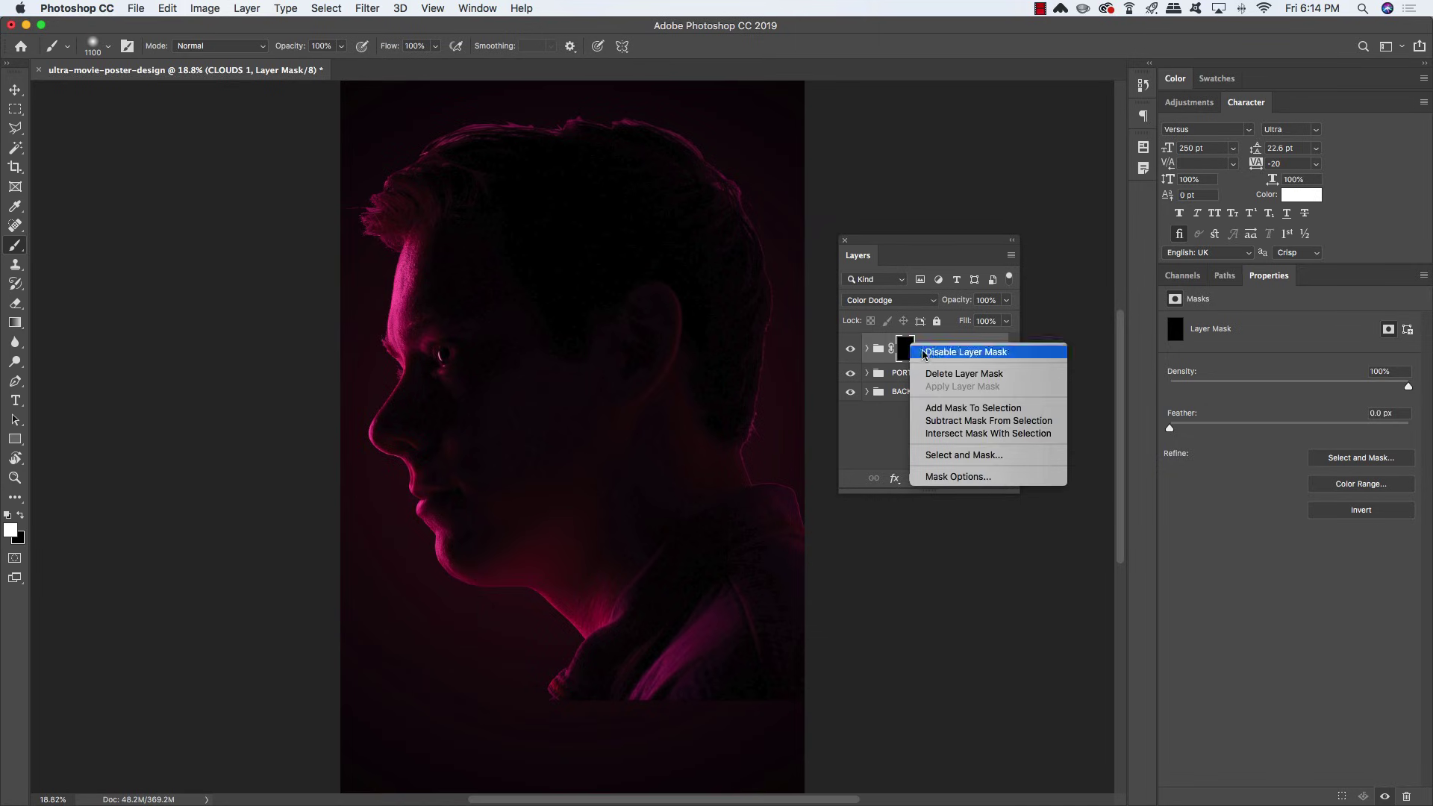
Disable the CLOUDS 1 mask and select the cloud photo inside the group
click(921, 354)
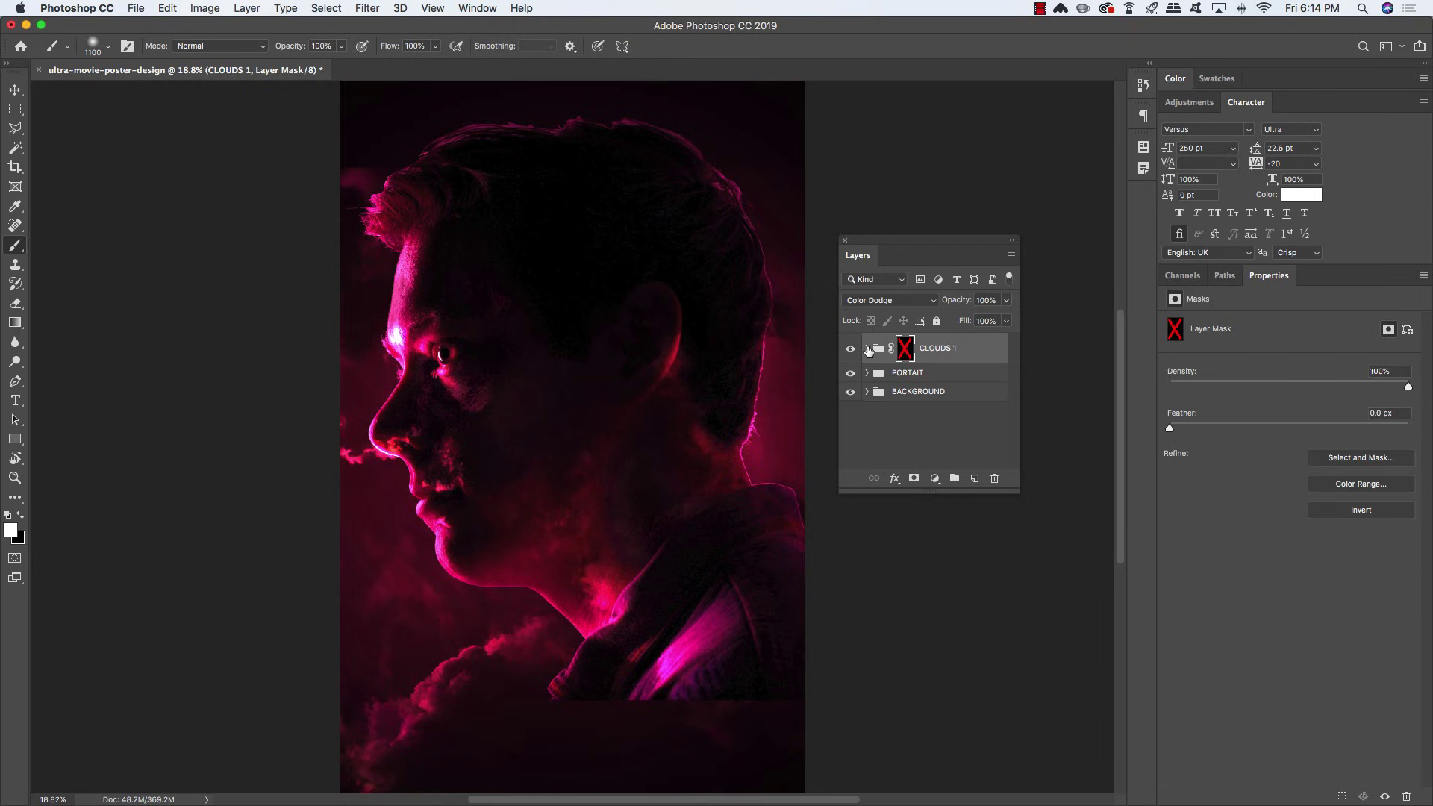
click(867, 349)
click(929, 448)
key(v)
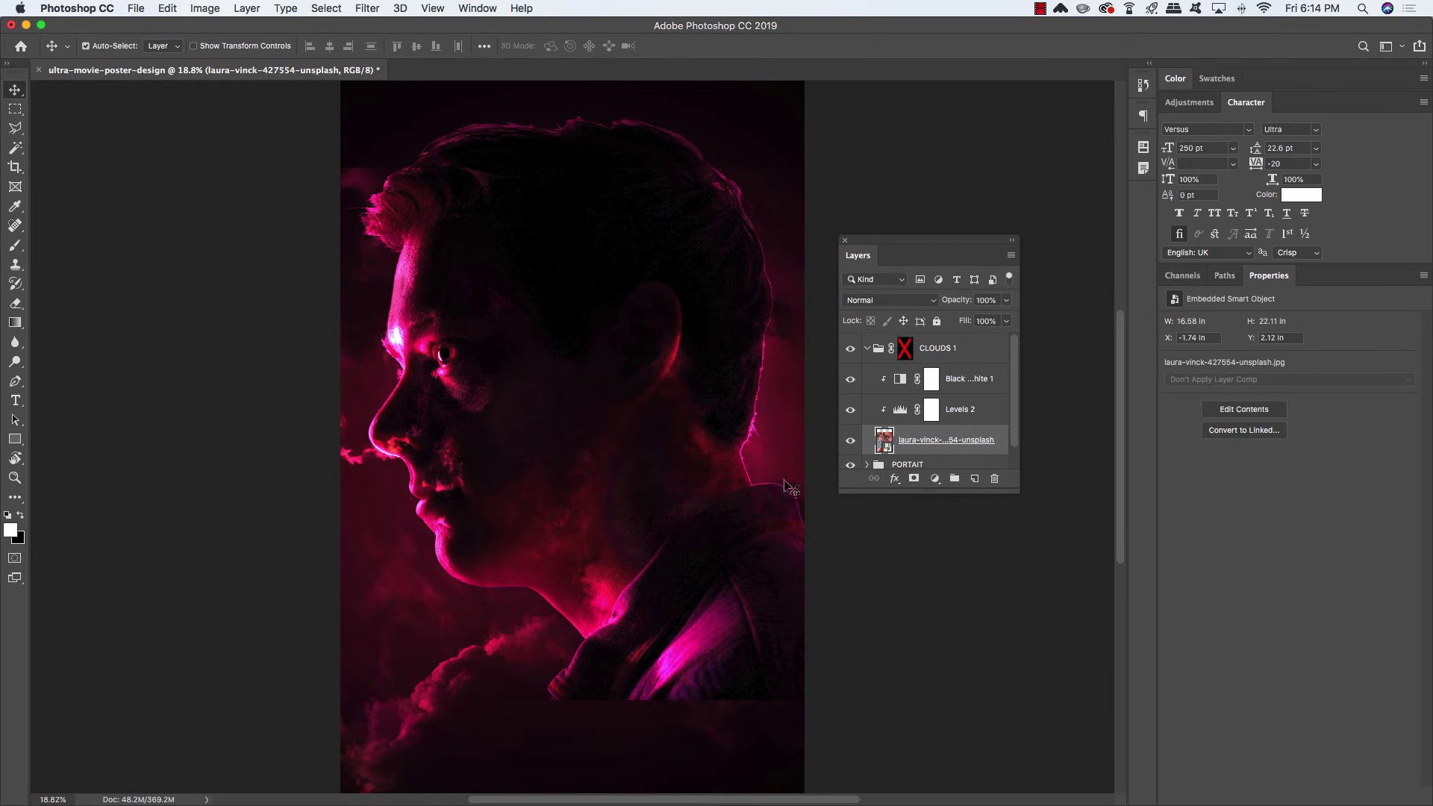
Free-transform the cloud photo higher around the head, then re-enable the group mask
key(super+t)
drag(671, 645, 654, 459)
drag(626, 732, 693, 730)
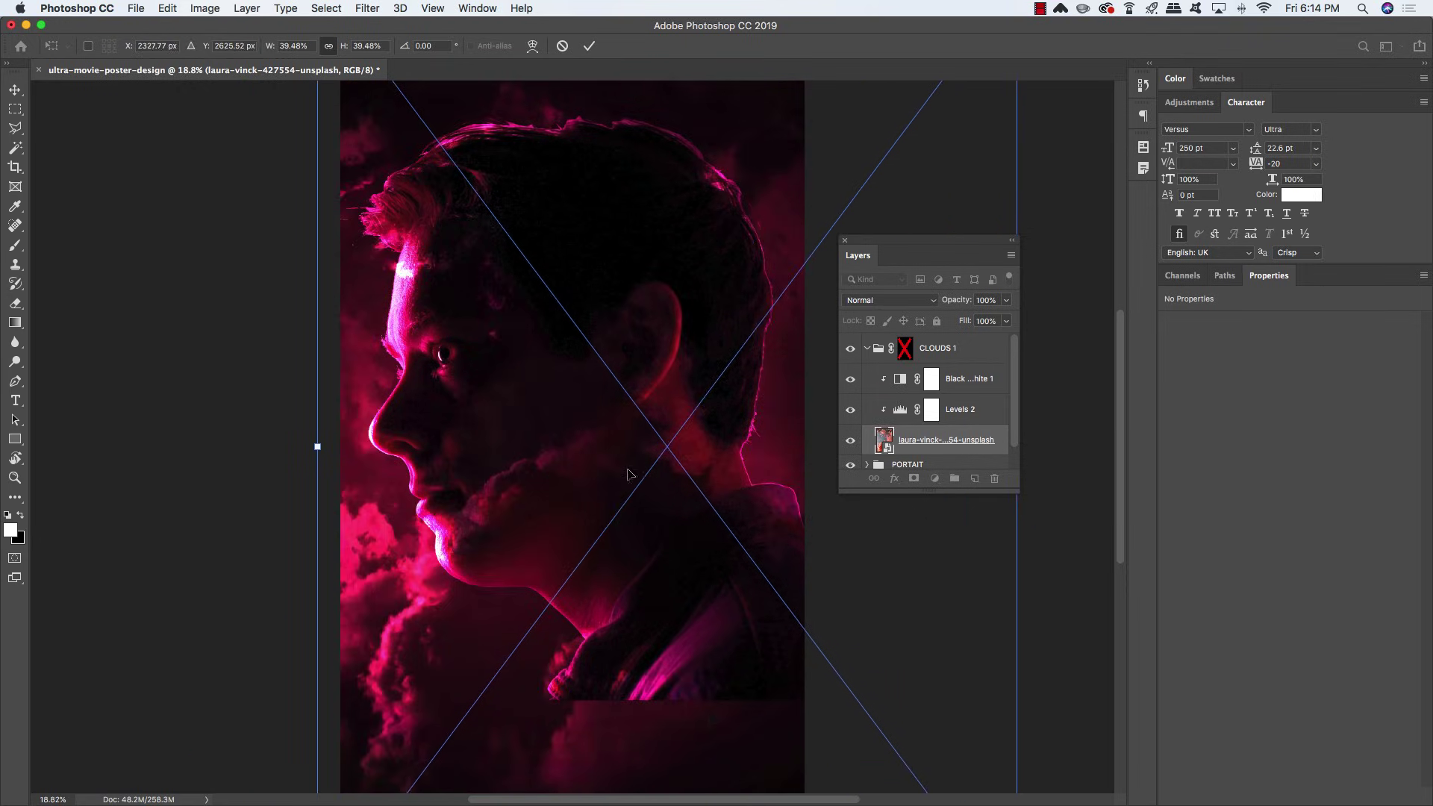
drag(628, 474, 633, 625)
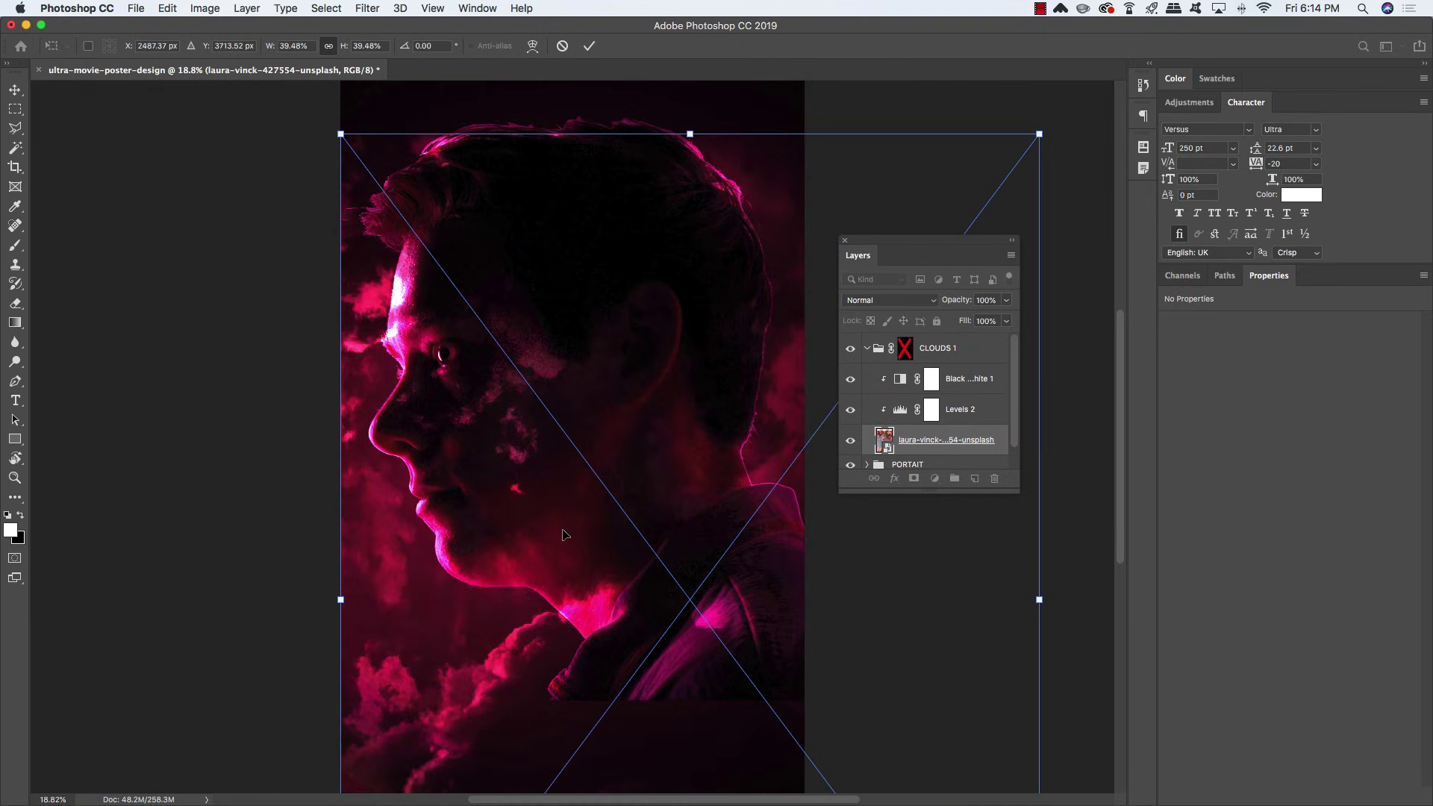
drag(569, 554, 567, 446)
drag(683, 669, 640, 606)
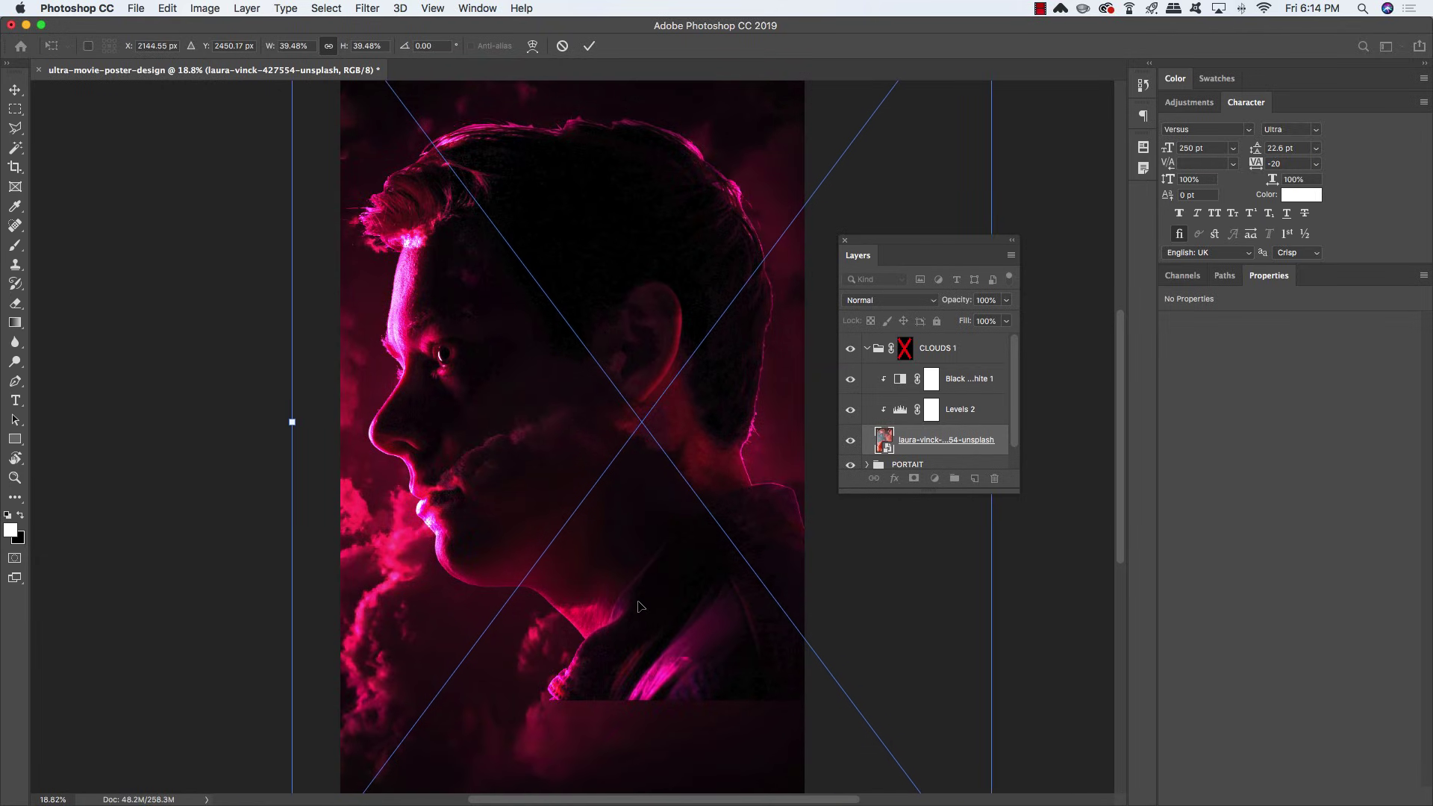
key(Return)
shift+click(905, 348)
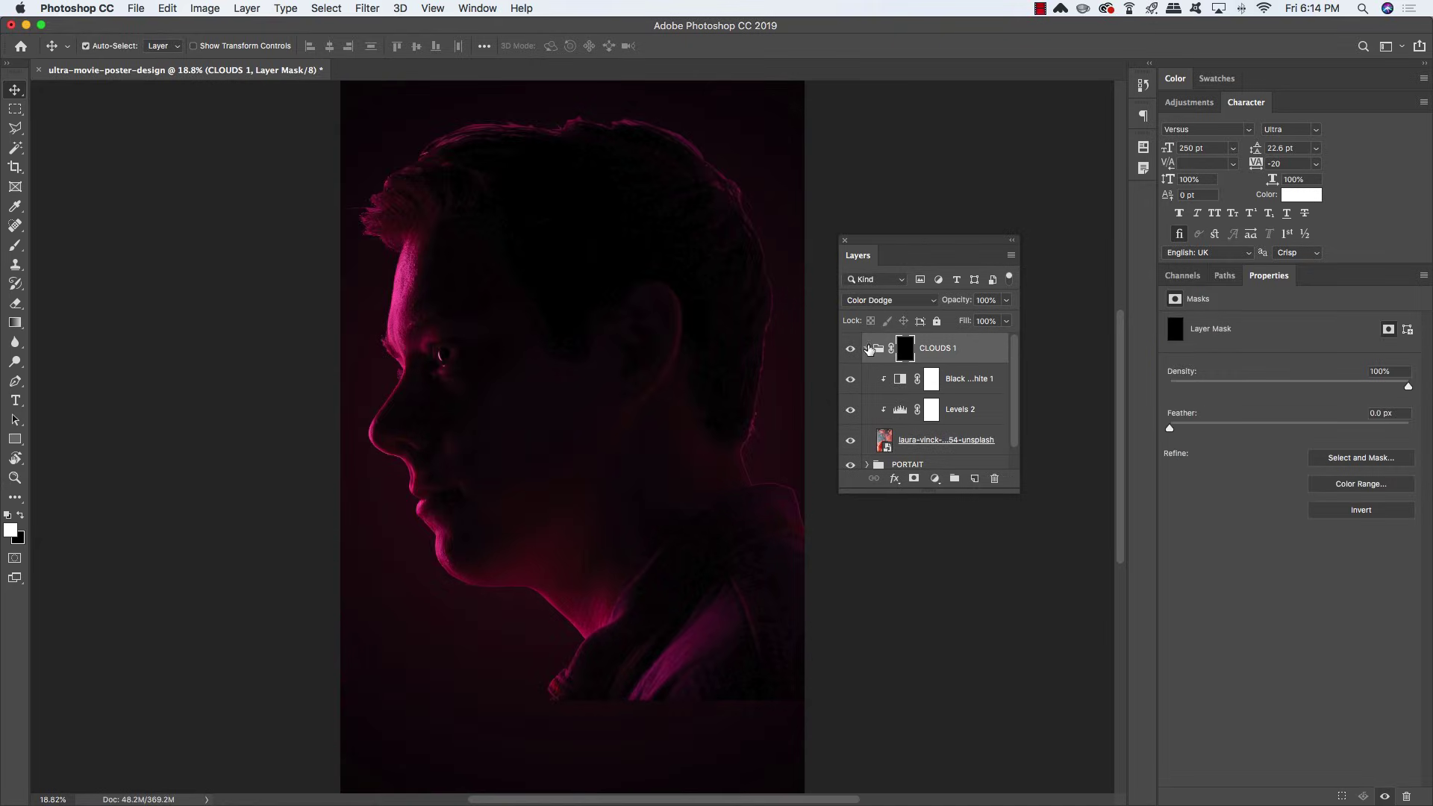
Paint white at 20% on the CLOUDS 1 mask across the cheek and beside the lips and chin
click(868, 349)
key(b)
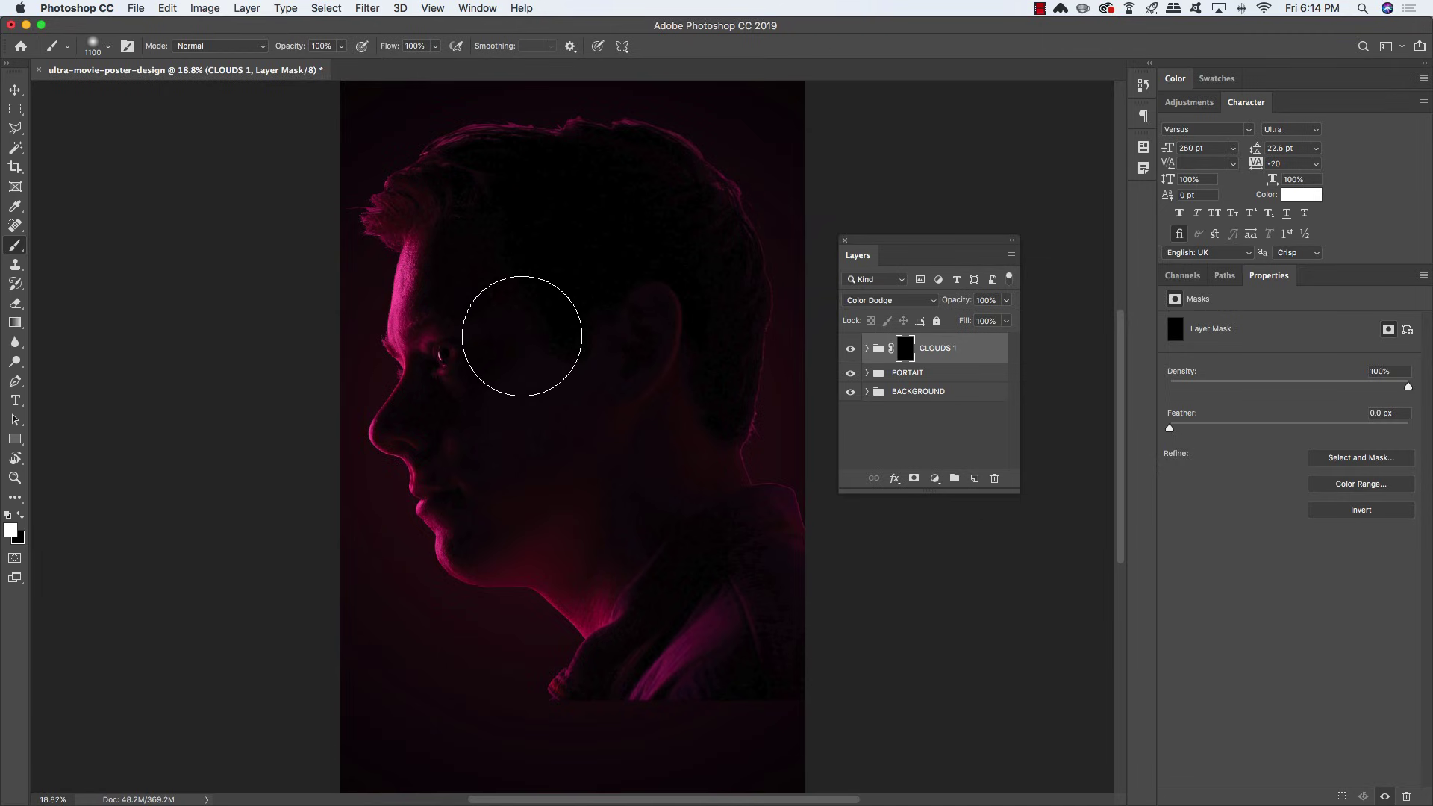
mouse_move(521, 336)
mouse_down()
mouse_move(646, 224)
mouse_move(693, 237)
mouse_move(676, 208)
mouse_move(702, 294)
mouse_move(703, 382)
mouse_move(668, 222)
mouse_move(697, 344)
mouse_up()
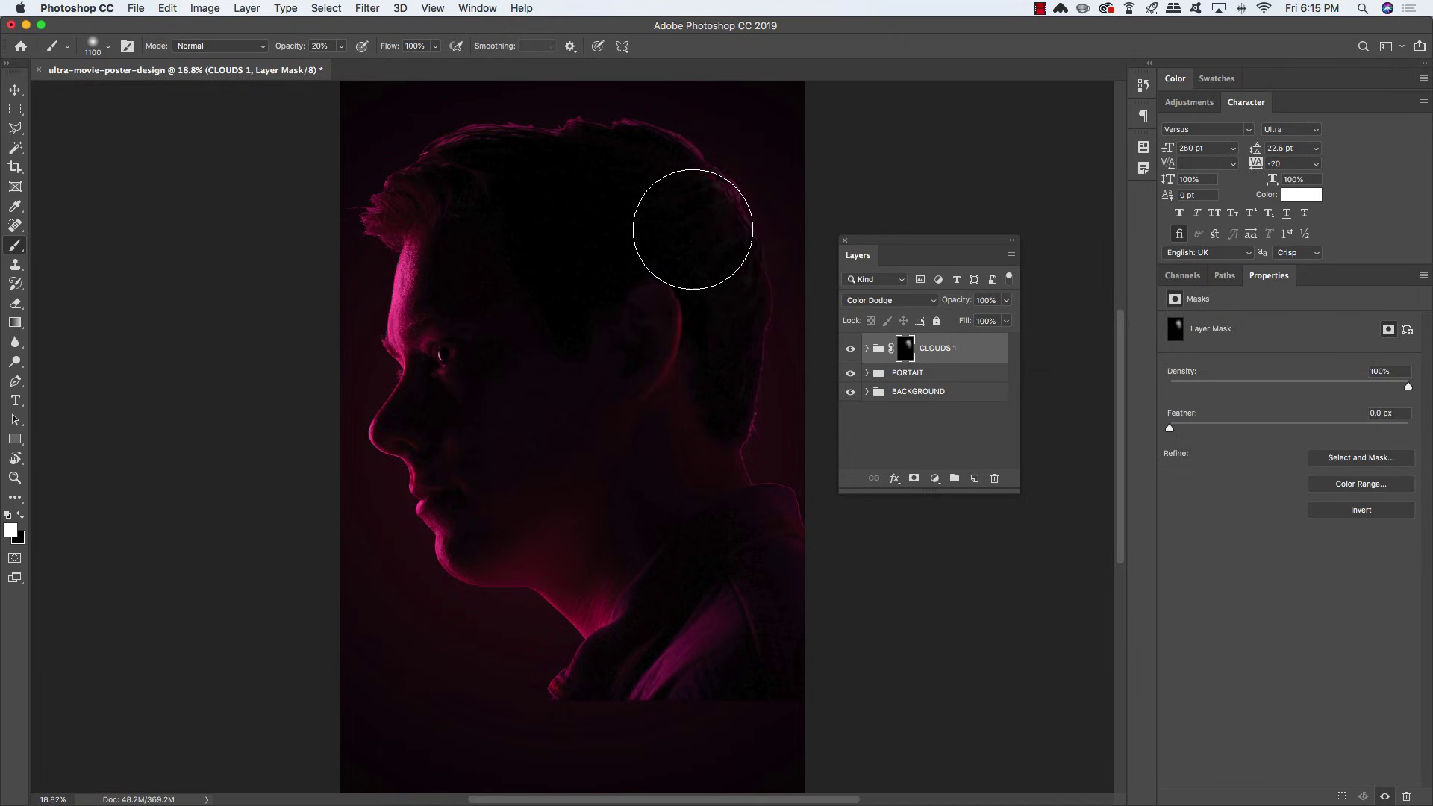
mouse_move(441, 637)
mouse_down()
mouse_move(403, 604)
mouse_move(413, 679)
mouse_up()
mouse_move(407, 621)
mouse_down()
mouse_move(380, 666)
mouse_move(450, 626)
mouse_move(498, 634)
mouse_move(428, 624)
mouse_move(404, 667)
mouse_move(446, 625)
mouse_move(412, 692)
mouse_move(385, 529)
mouse_up()
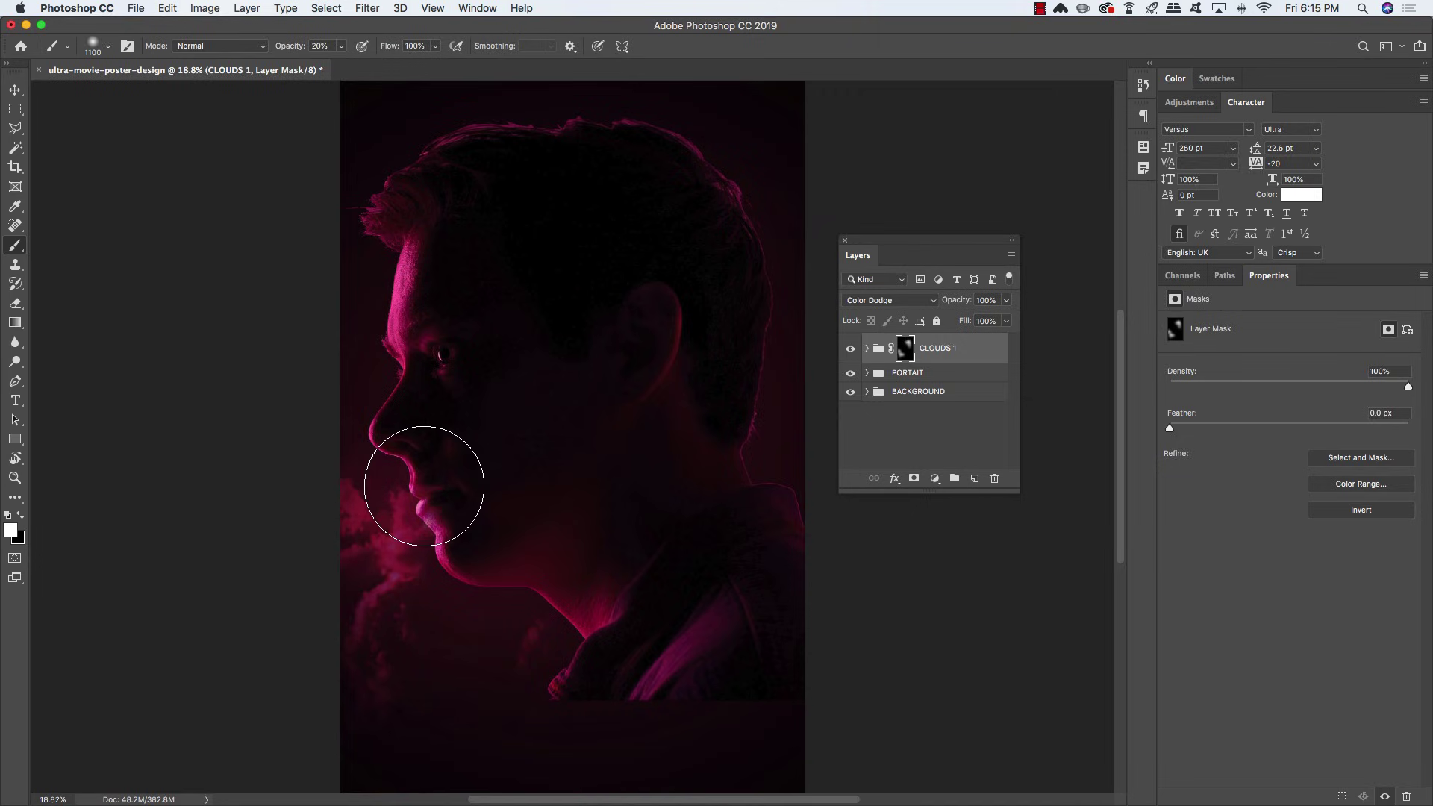
Reveal soft clouds on the neck behind the ear and over the dark hair
click(700, 438)
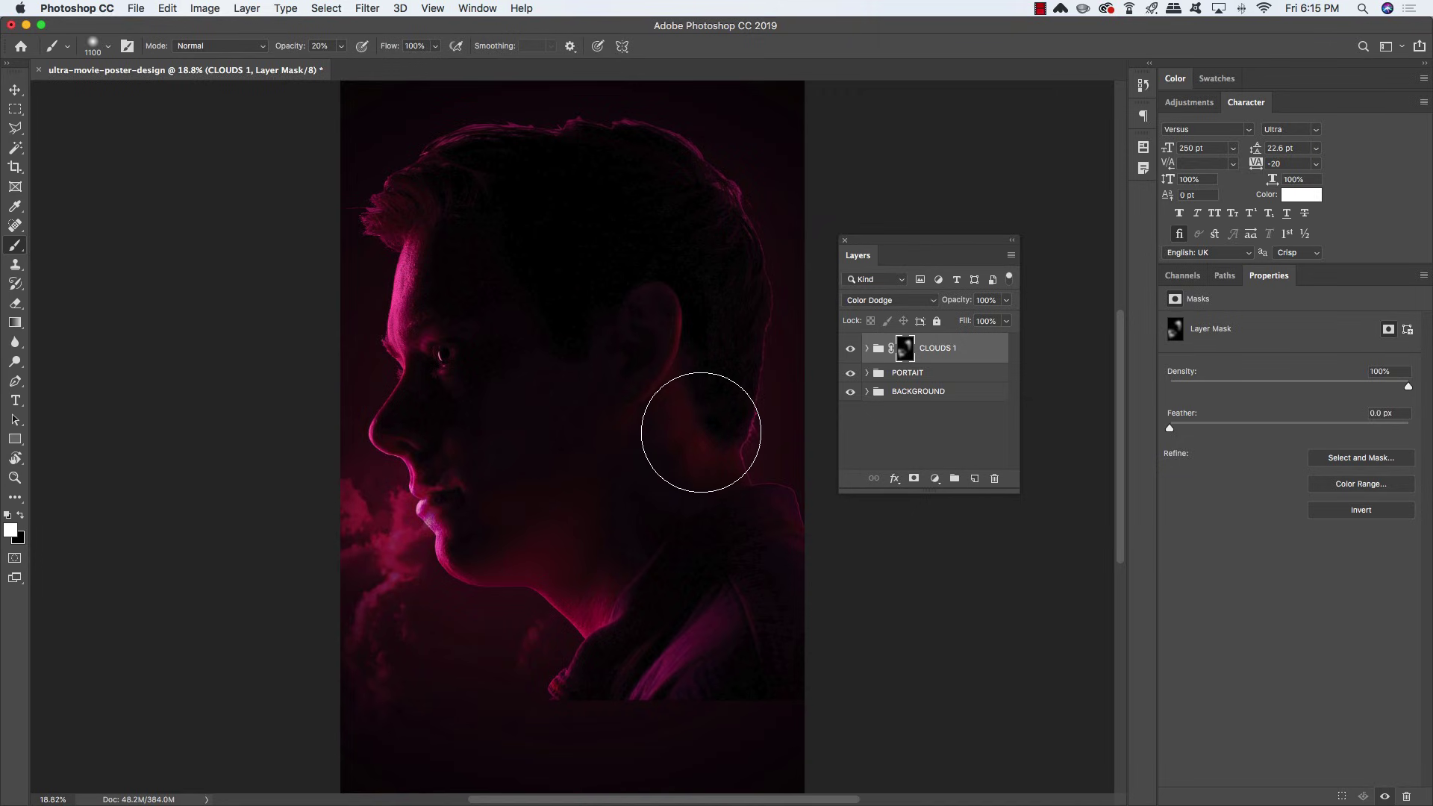
click(706, 401)
click(623, 212)
click(691, 212)
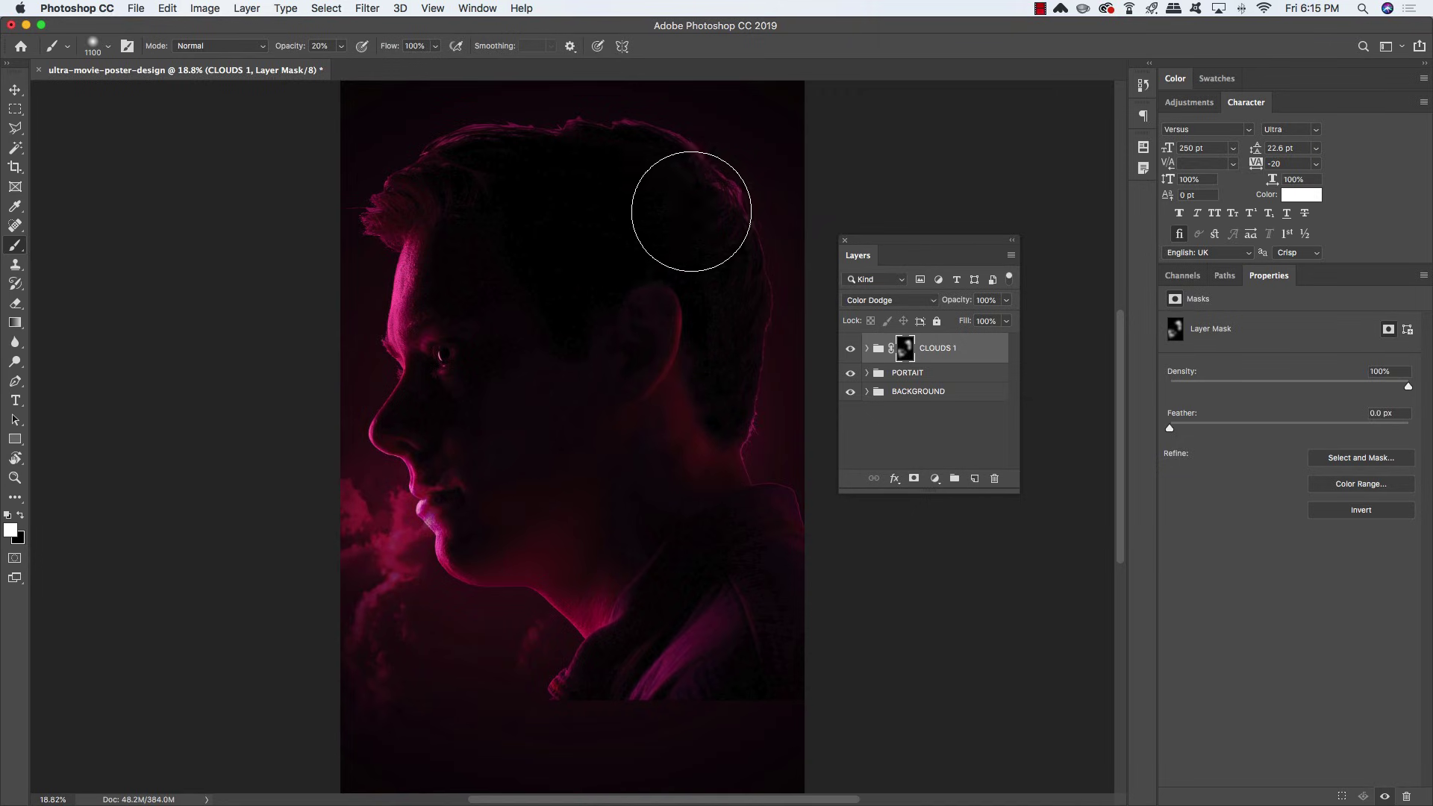
click(555, 205)
click(866, 349)
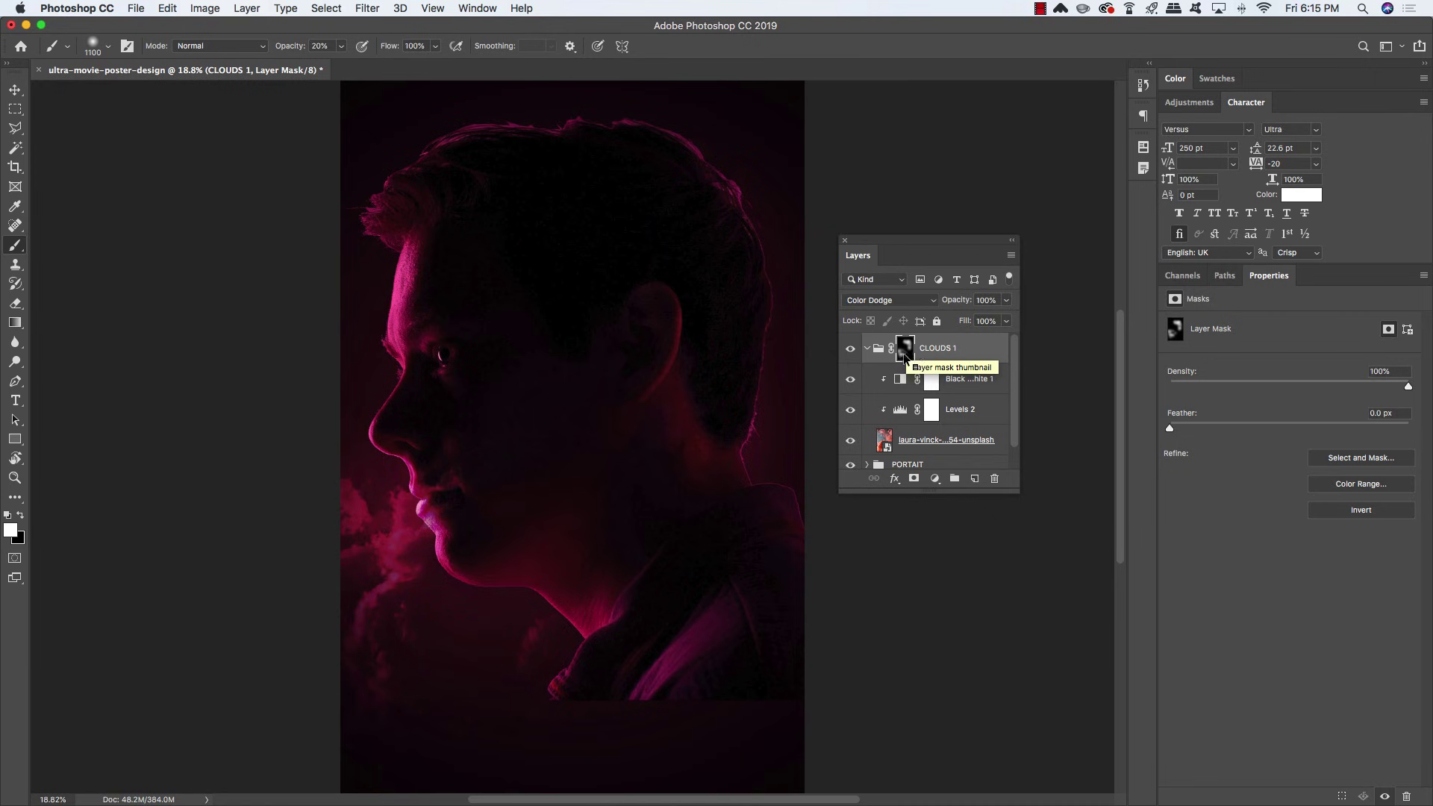
Move the cloud photo up and left to X -2.27 in, Y 1.15 in with the mask disabled
right_click(908, 352)
click(957, 352)
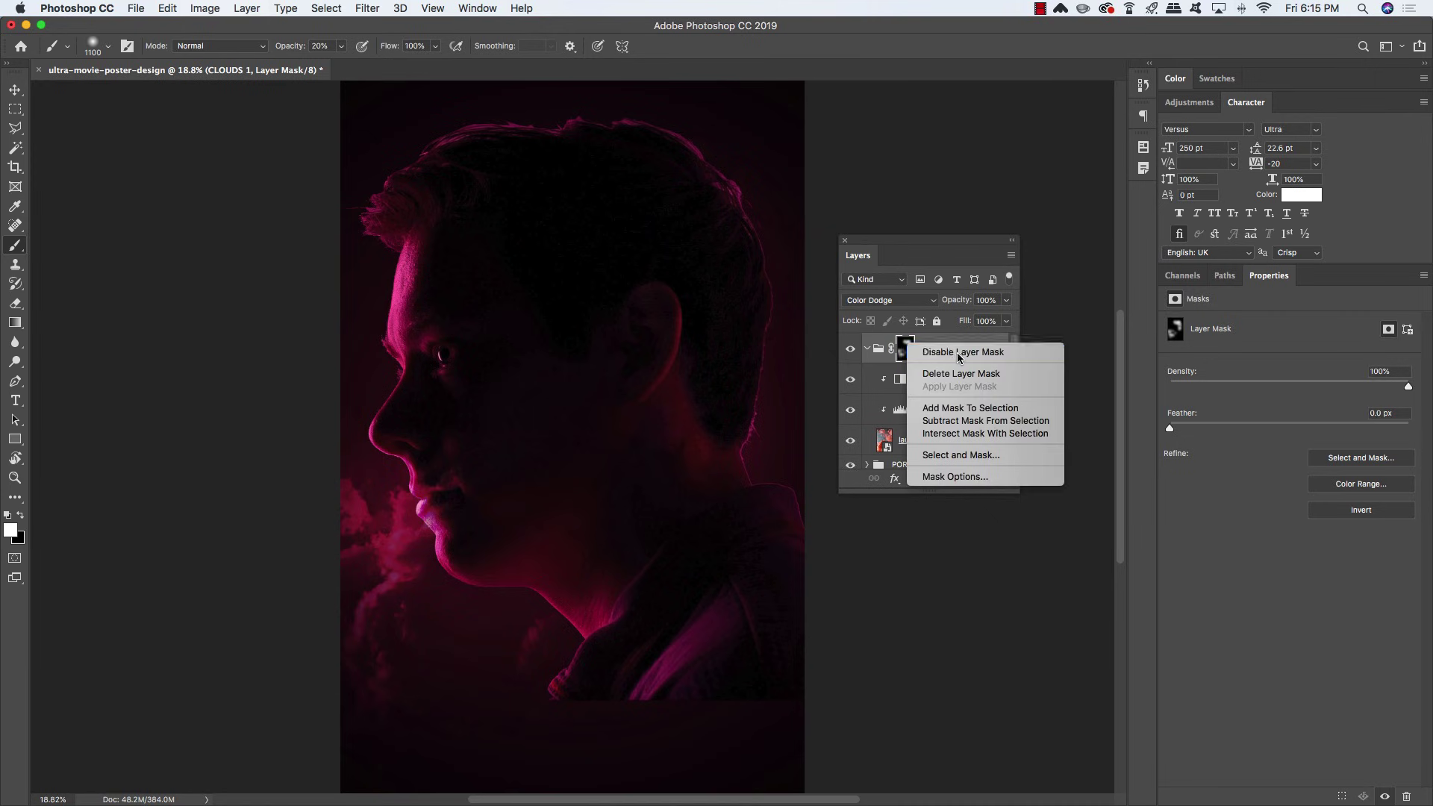
click(953, 442)
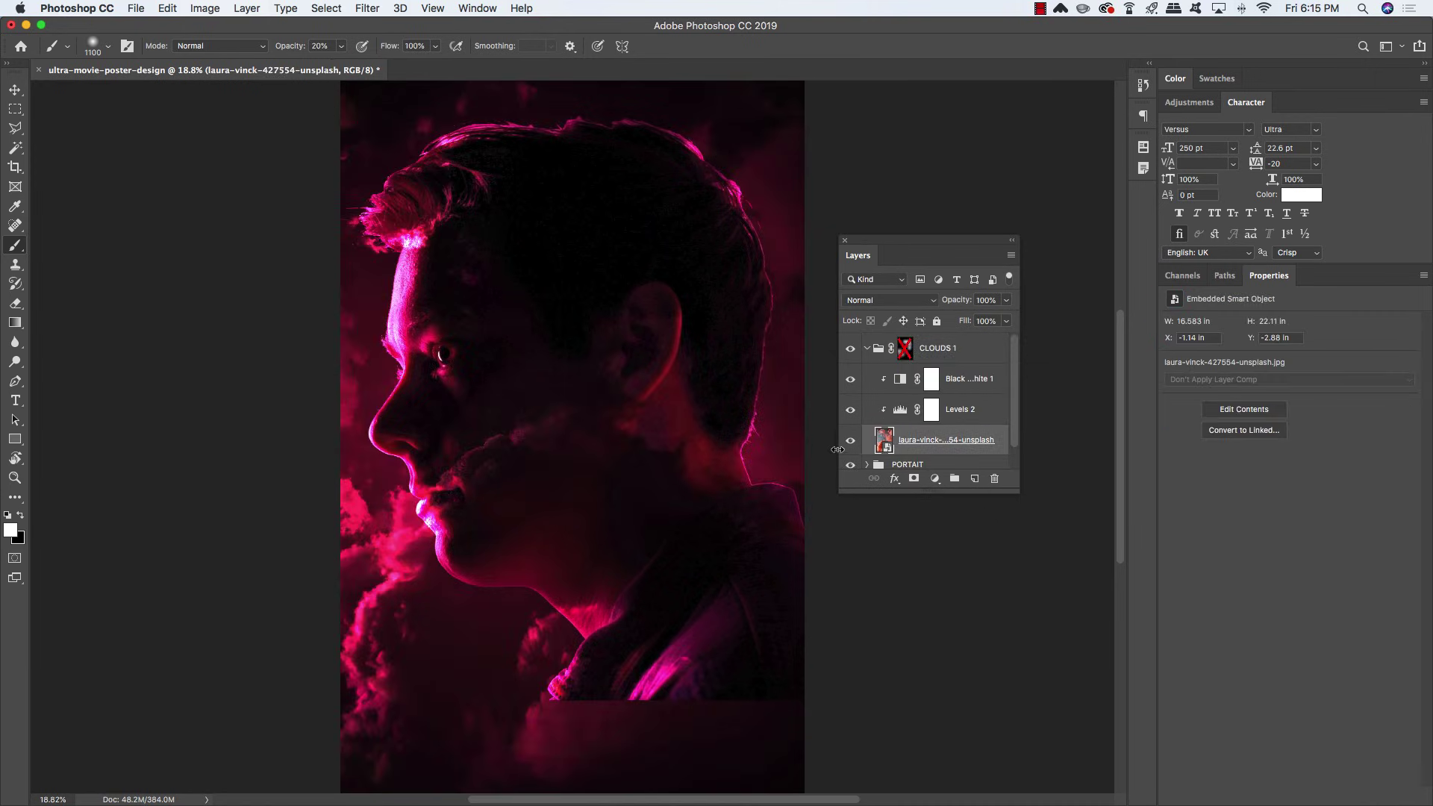
key(v)
key(super+minus)
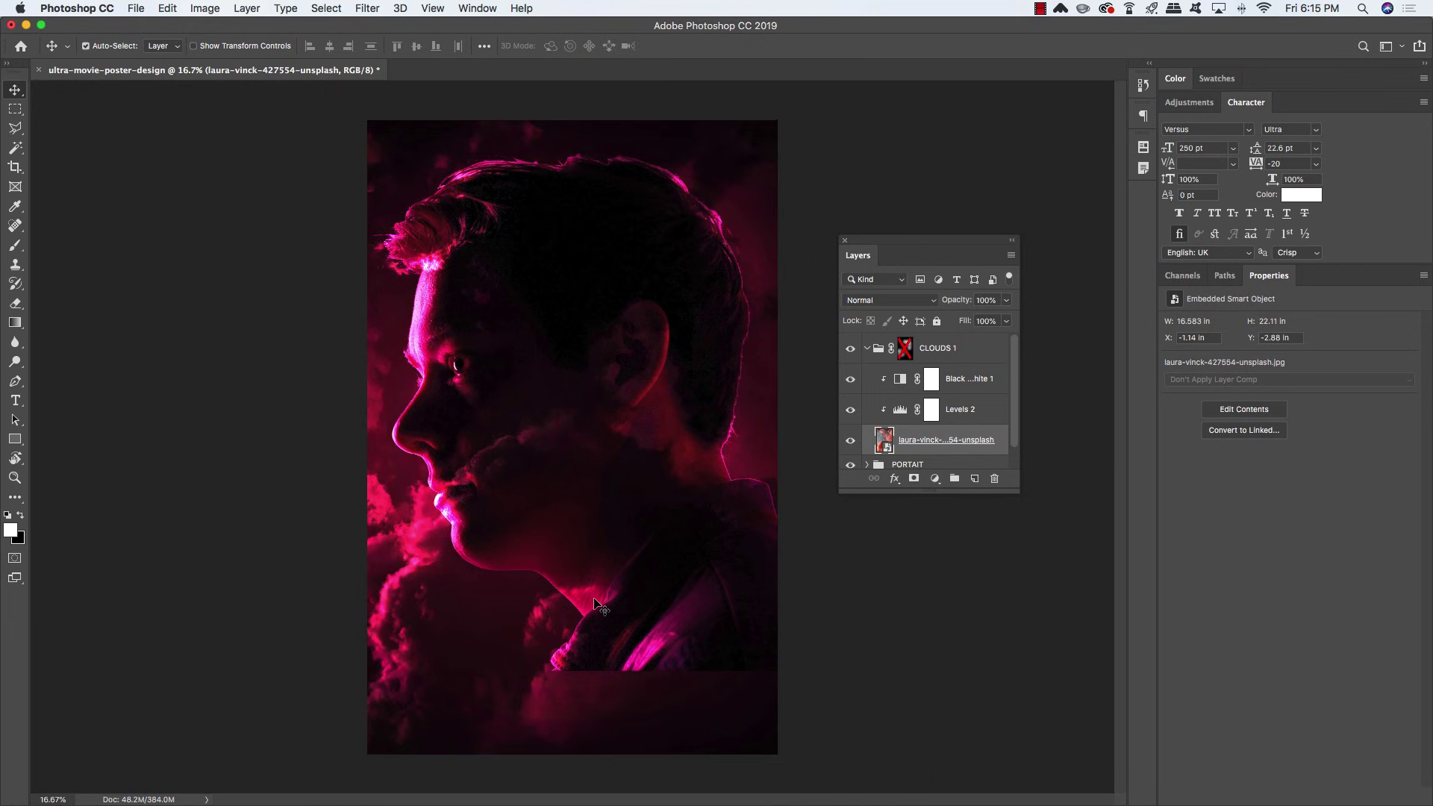
key(super+t)
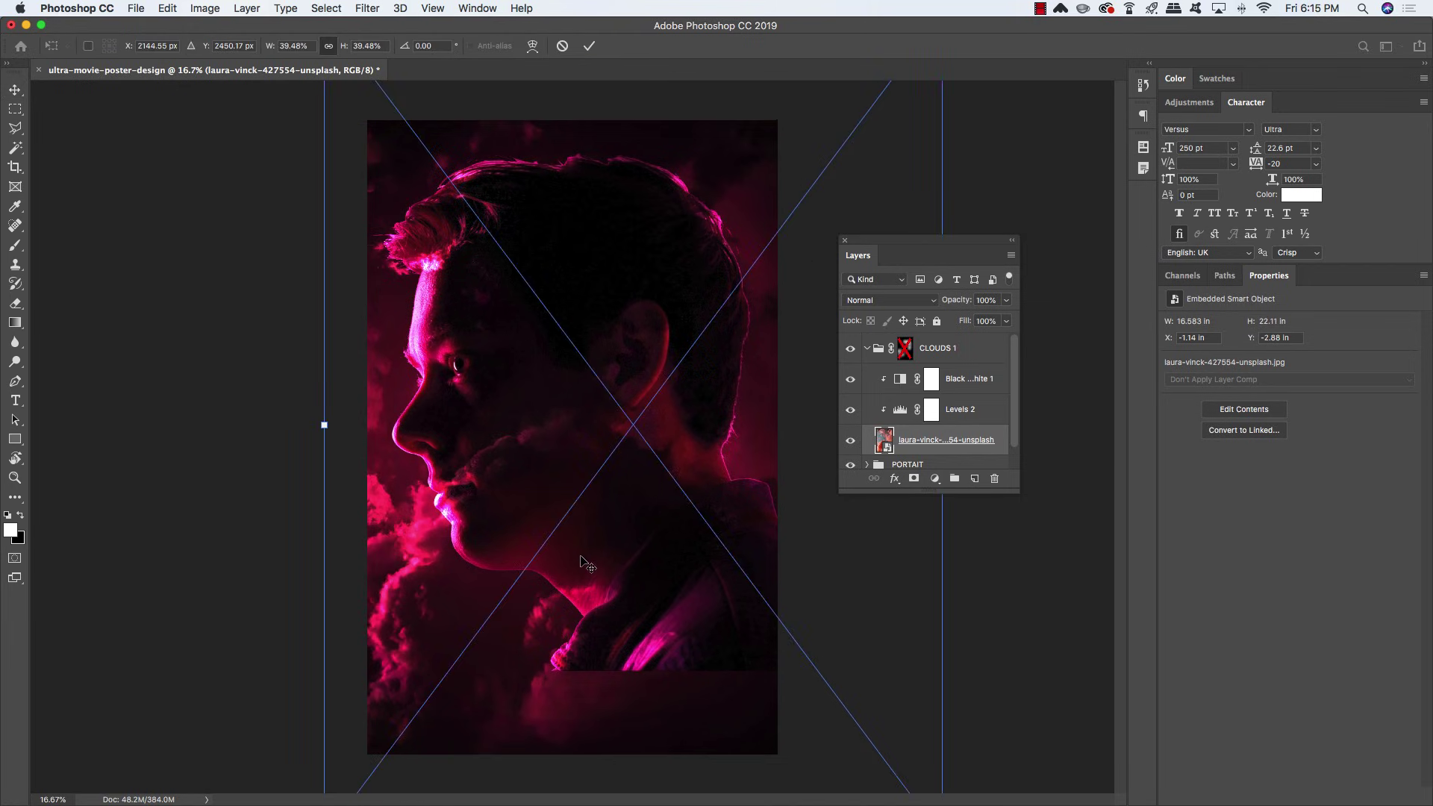
drag(595, 586, 492, 522)
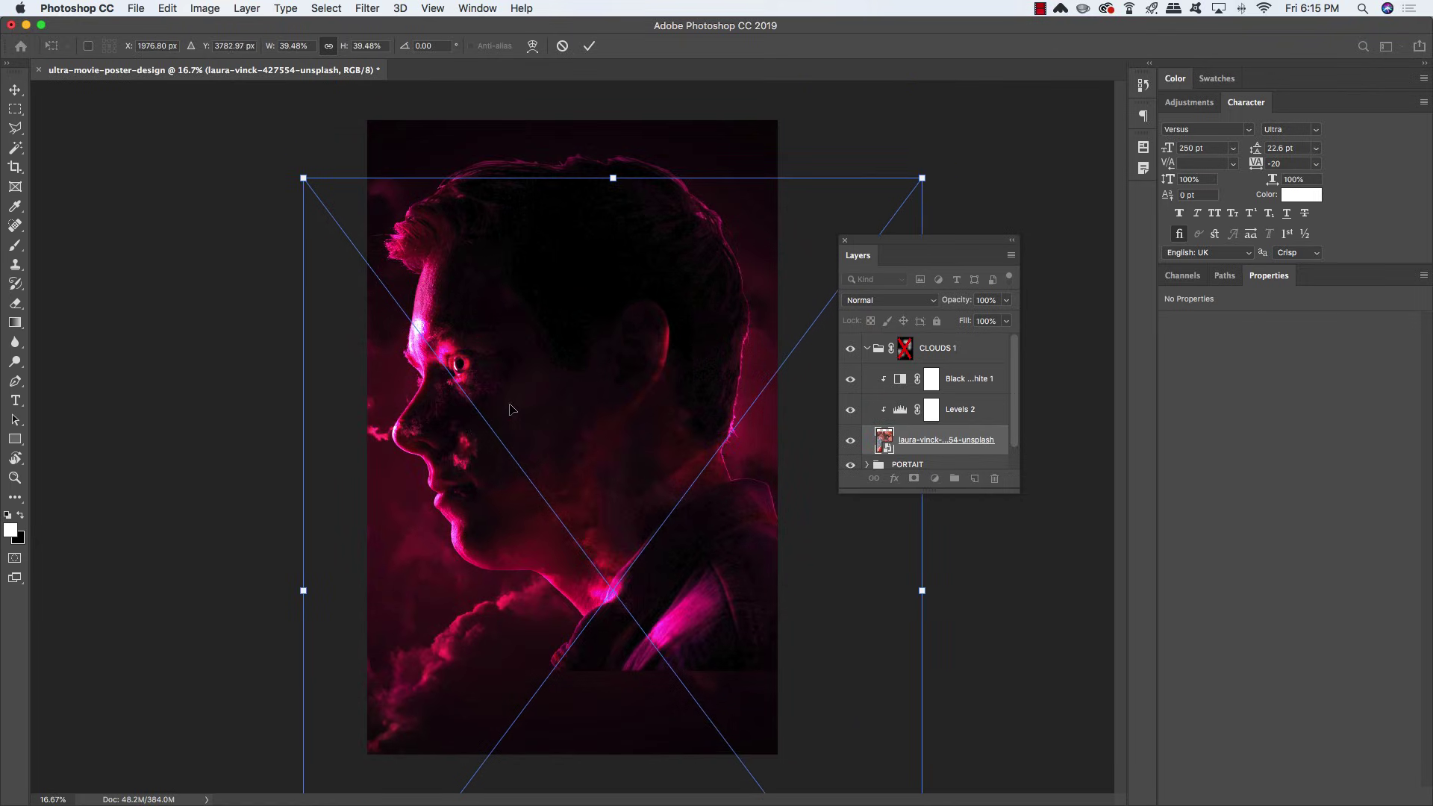
drag(509, 408, 489, 394)
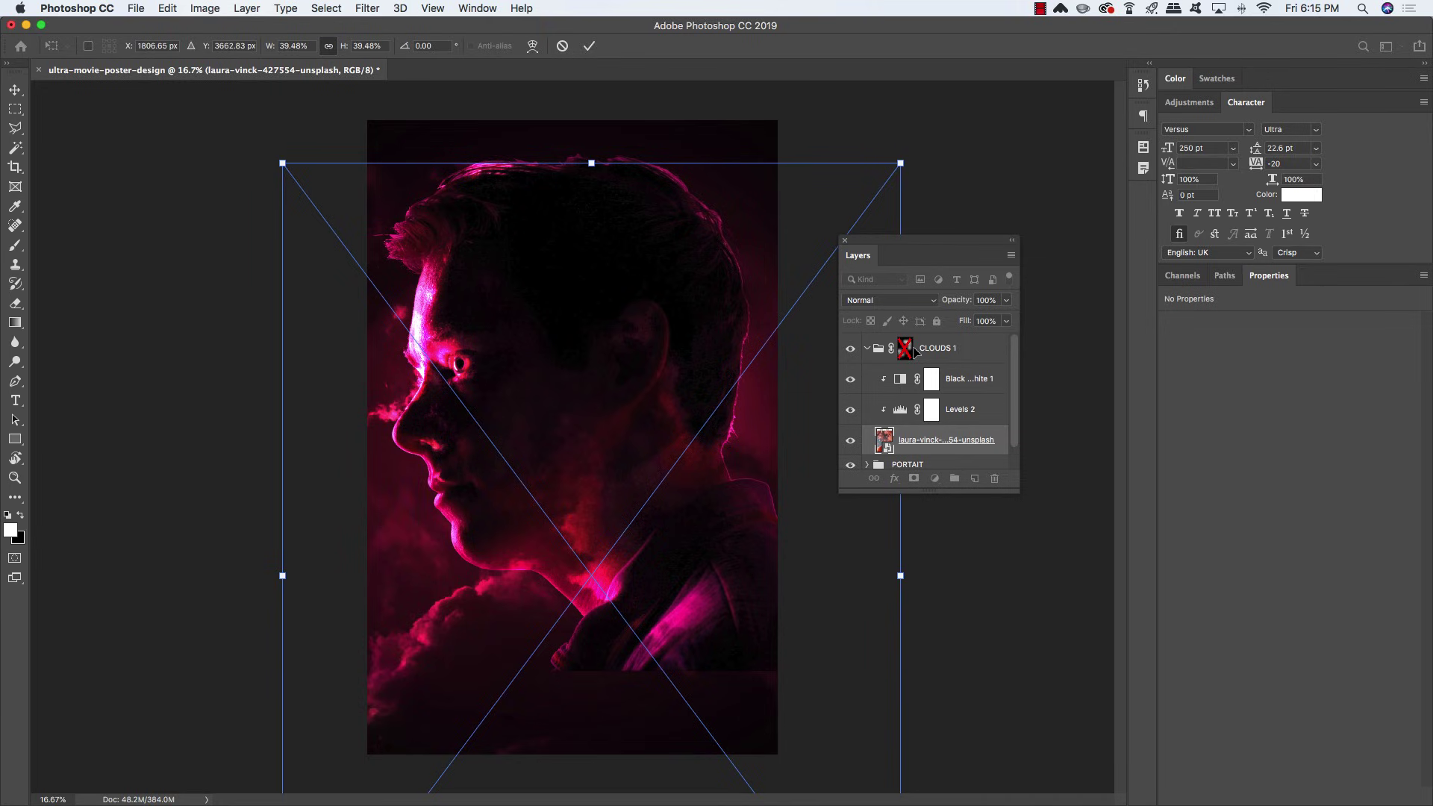
click(905, 348)
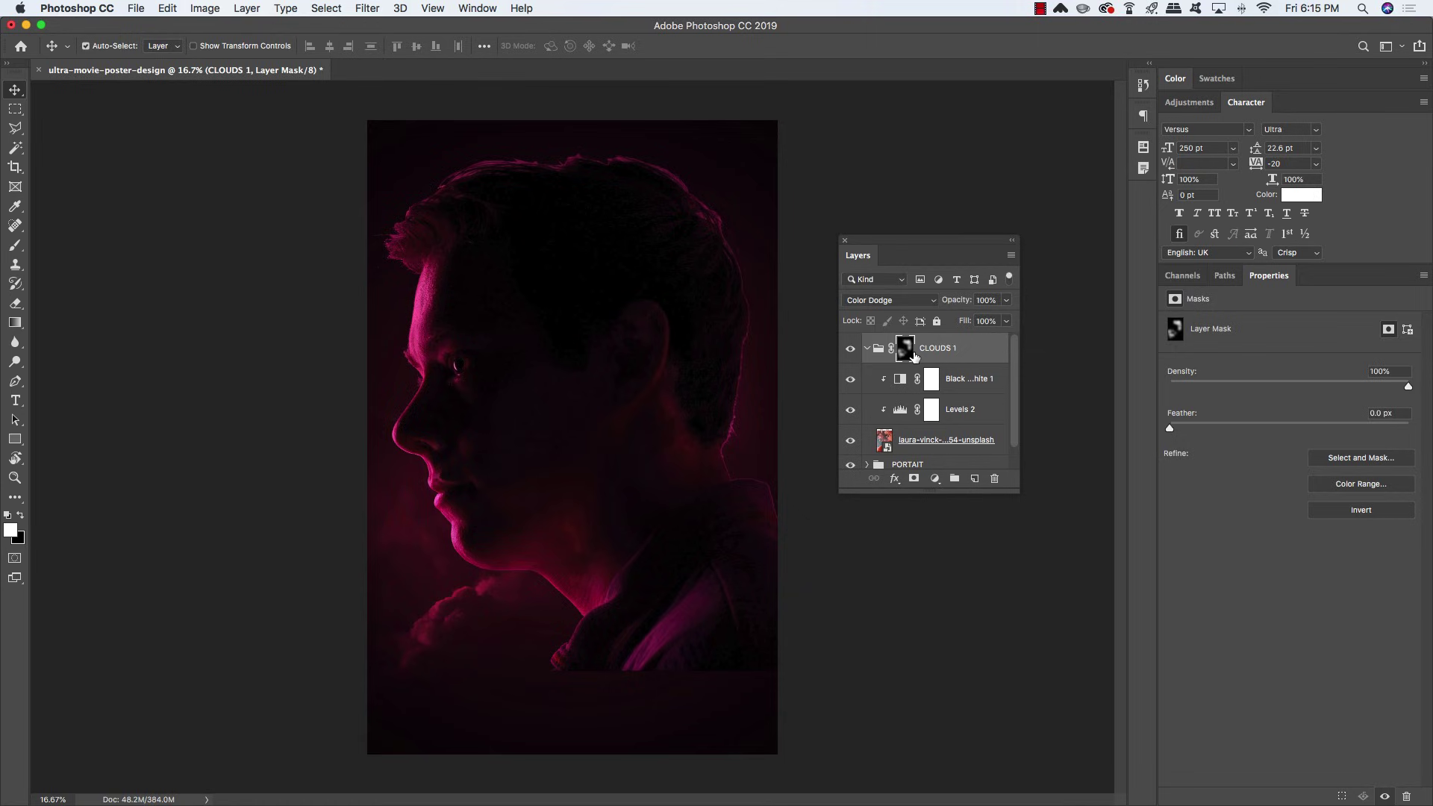
Paint black on the mask to fade clouds from the ear, jaw and neck
key(b)
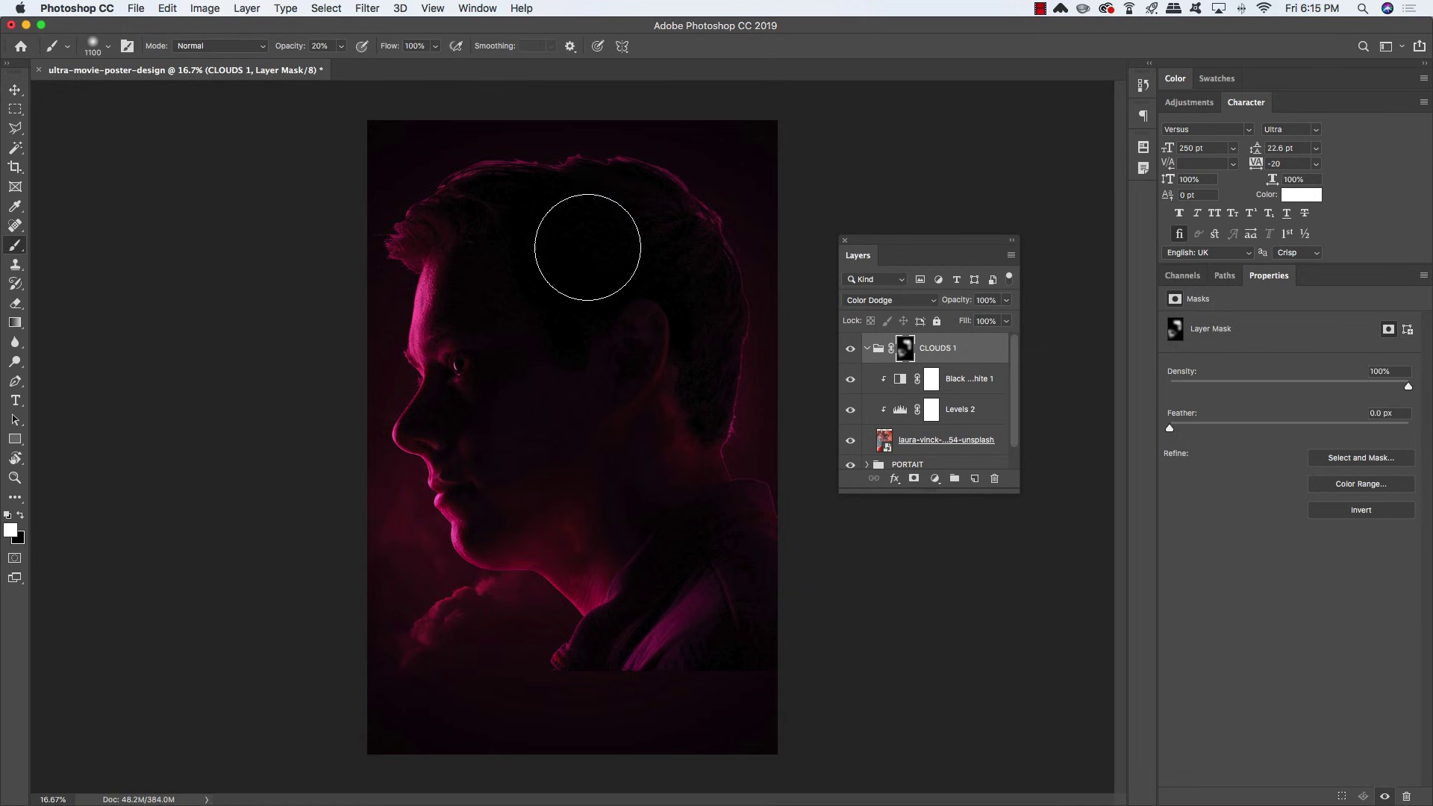
key(x)
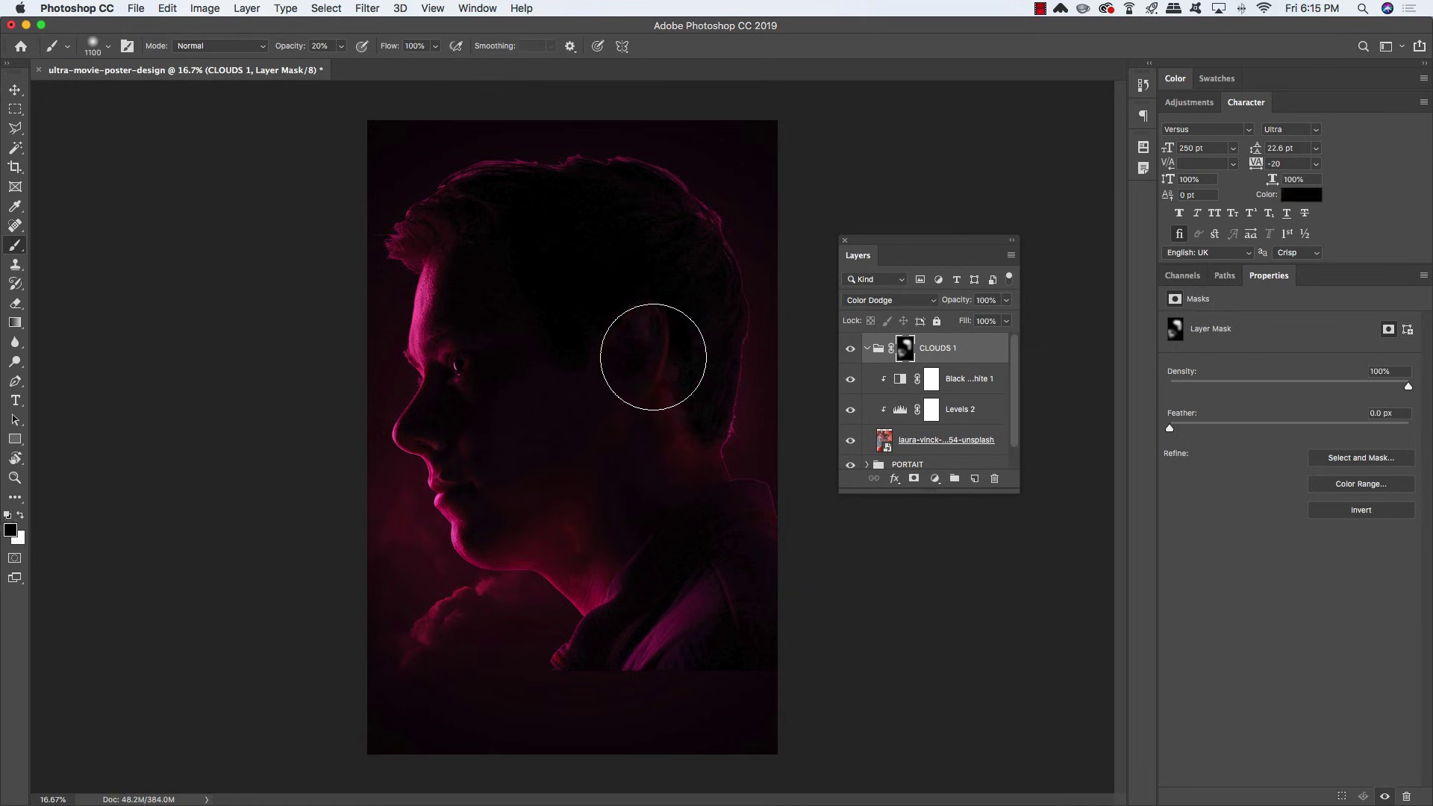
mouse_move(654, 356)
mouse_down()
mouse_move(642, 334)
mouse_move(668, 432)
mouse_move(669, 406)
mouse_move(565, 521)
mouse_move(587, 519)
mouse_move(627, 596)
mouse_up()
mouse_move(465, 624)
mouse_down()
mouse_move(407, 628)
mouse_move(444, 643)
mouse_move(479, 620)
mouse_move(482, 590)
mouse_move(441, 615)
mouse_move(479, 594)
mouse_move(443, 638)
mouse_up()
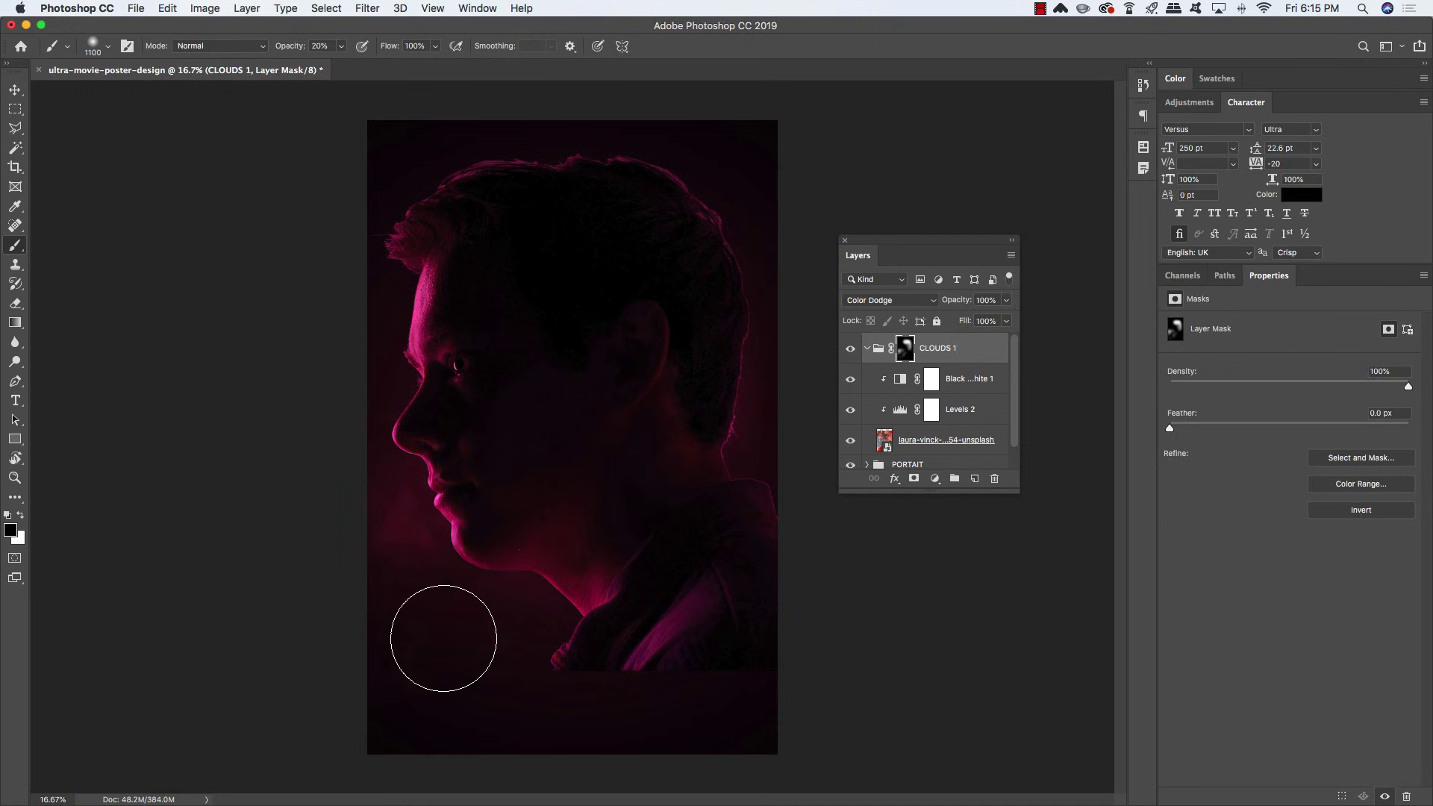
Paint white to bring brighter clouds back in front of the lips and chin
key(x)
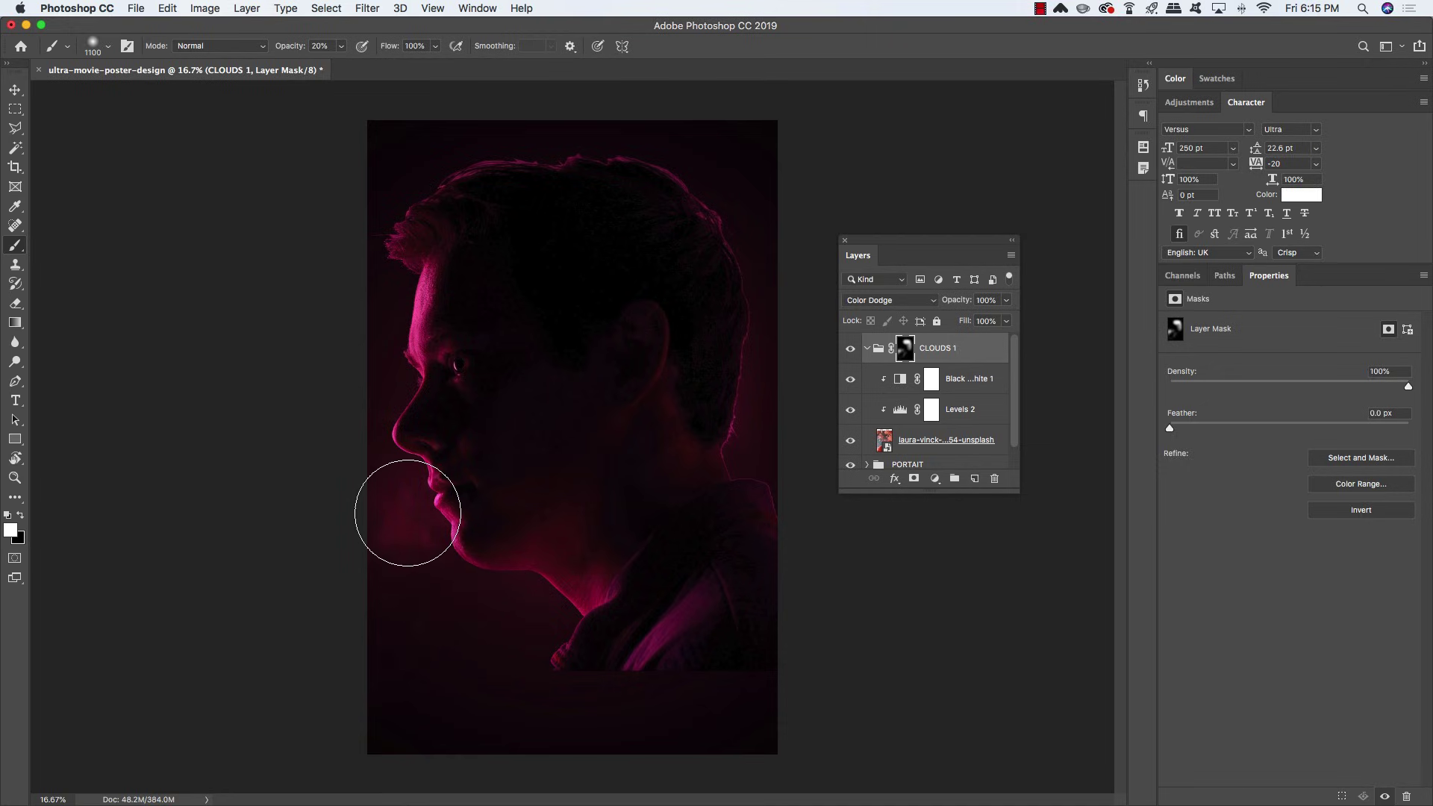
mouse_move(408, 514)
mouse_down()
mouse_move(399, 411)
mouse_move(423, 456)
mouse_up()
key(super+z)
key(super+z)
mouse_move(397, 529)
mouse_down()
mouse_move(396, 586)
mouse_move(435, 681)
mouse_move(426, 658)
mouse_move(362, 650)
mouse_move(317, 669)
mouse_move(438, 697)
mouse_up()
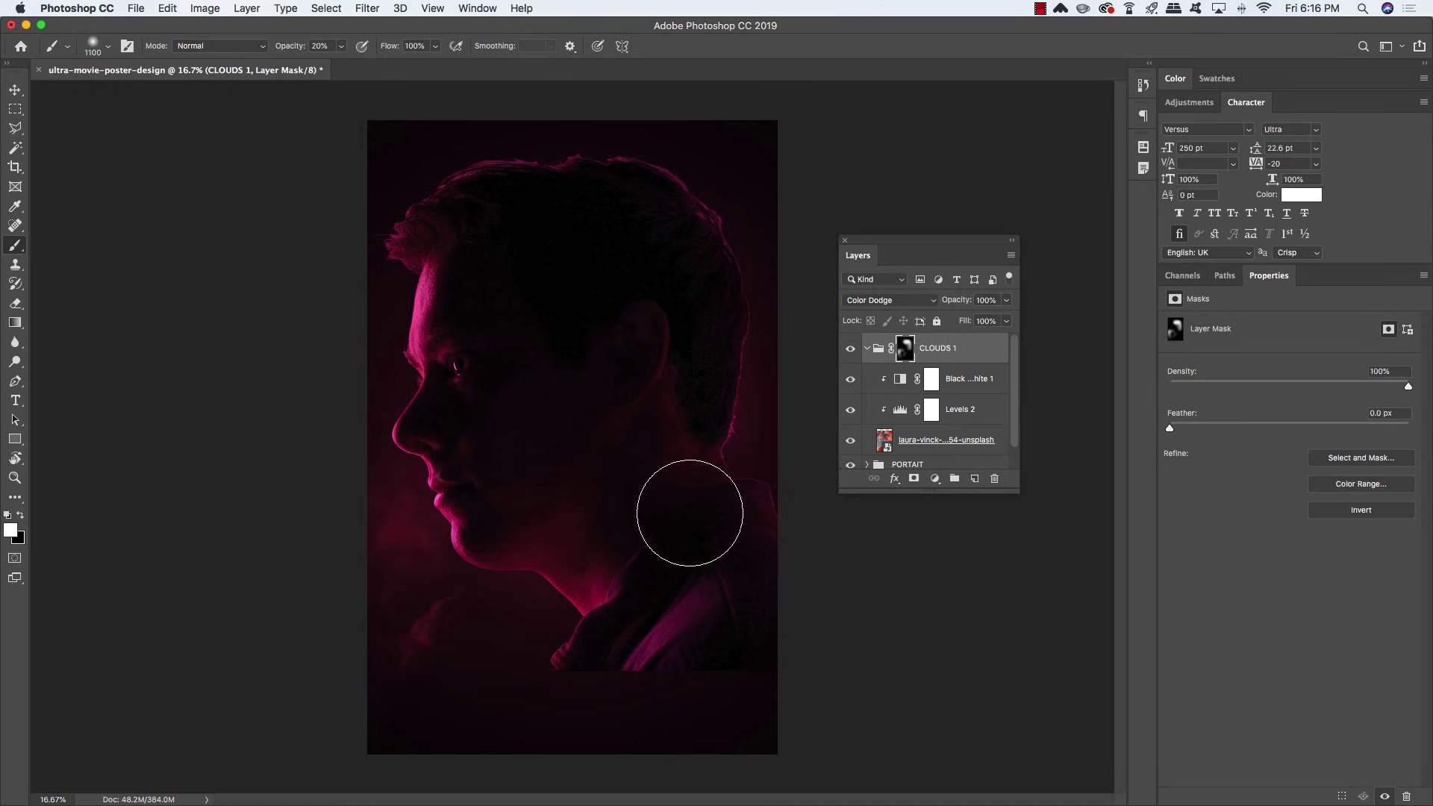
Duplicate the CLOUDS 1 group, delete the copy's layer mask, and rename it CLOUDS 2
click(867, 349)
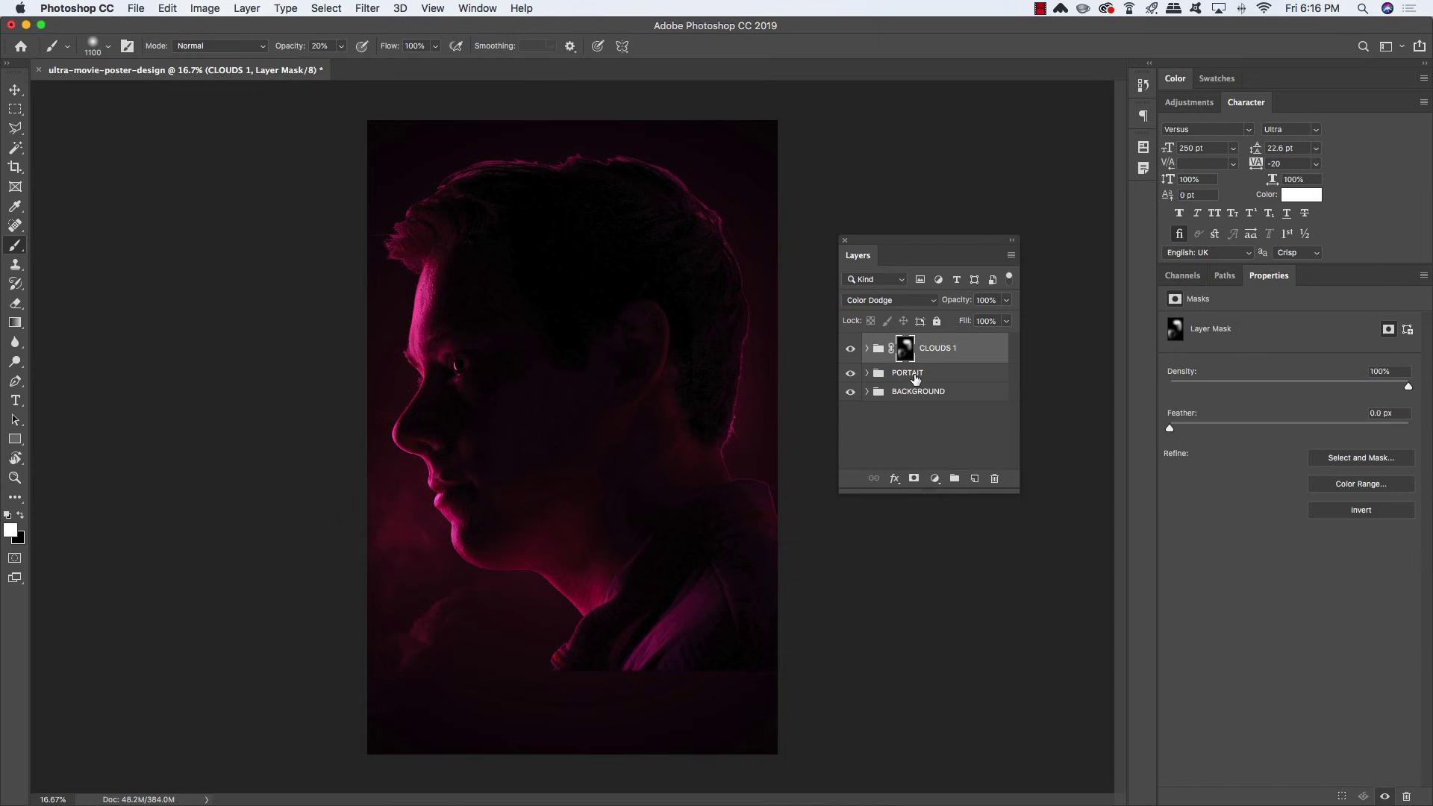
key(super+j)
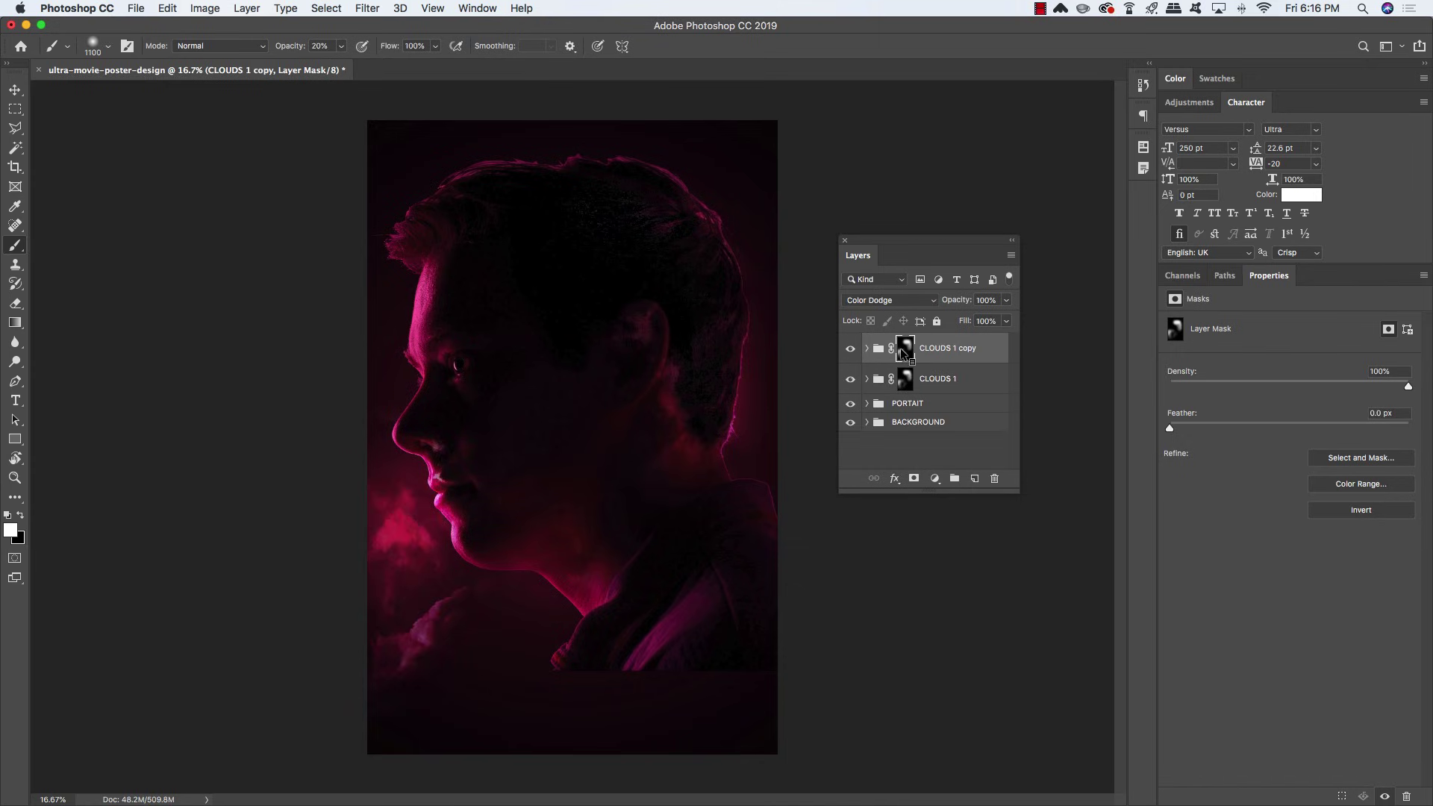
right_click(901, 349)
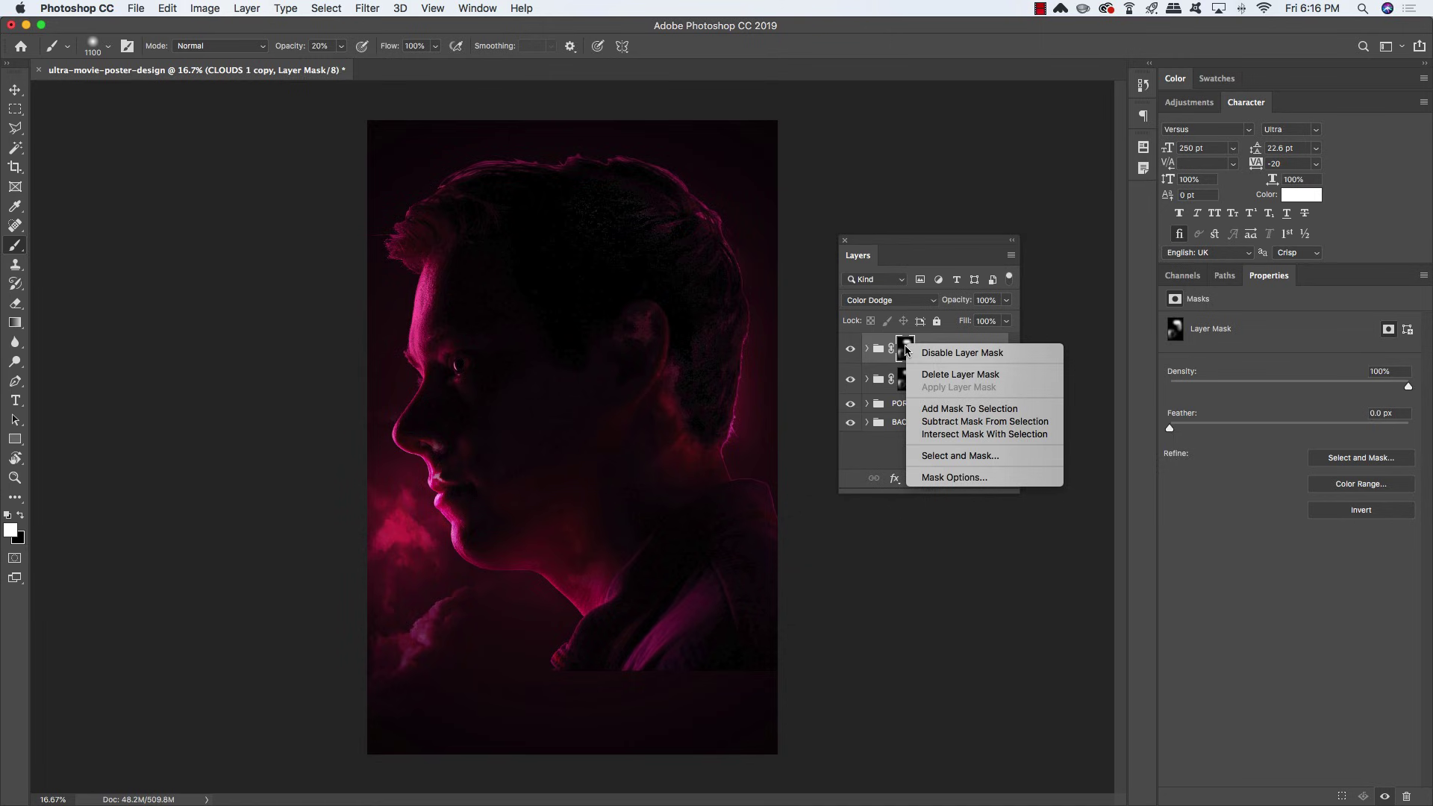
click(969, 377)
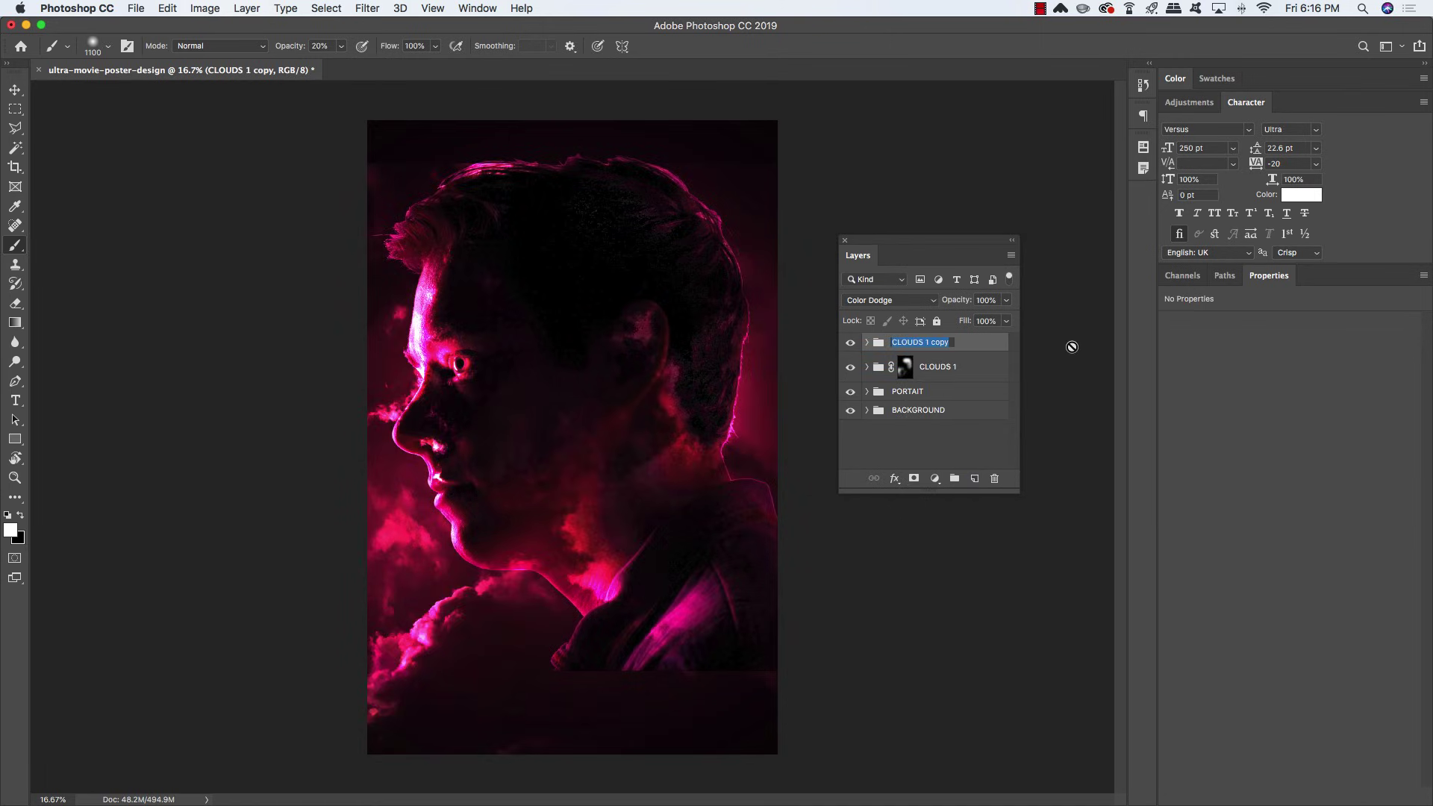
key(Right)
text(2)
key(Return)
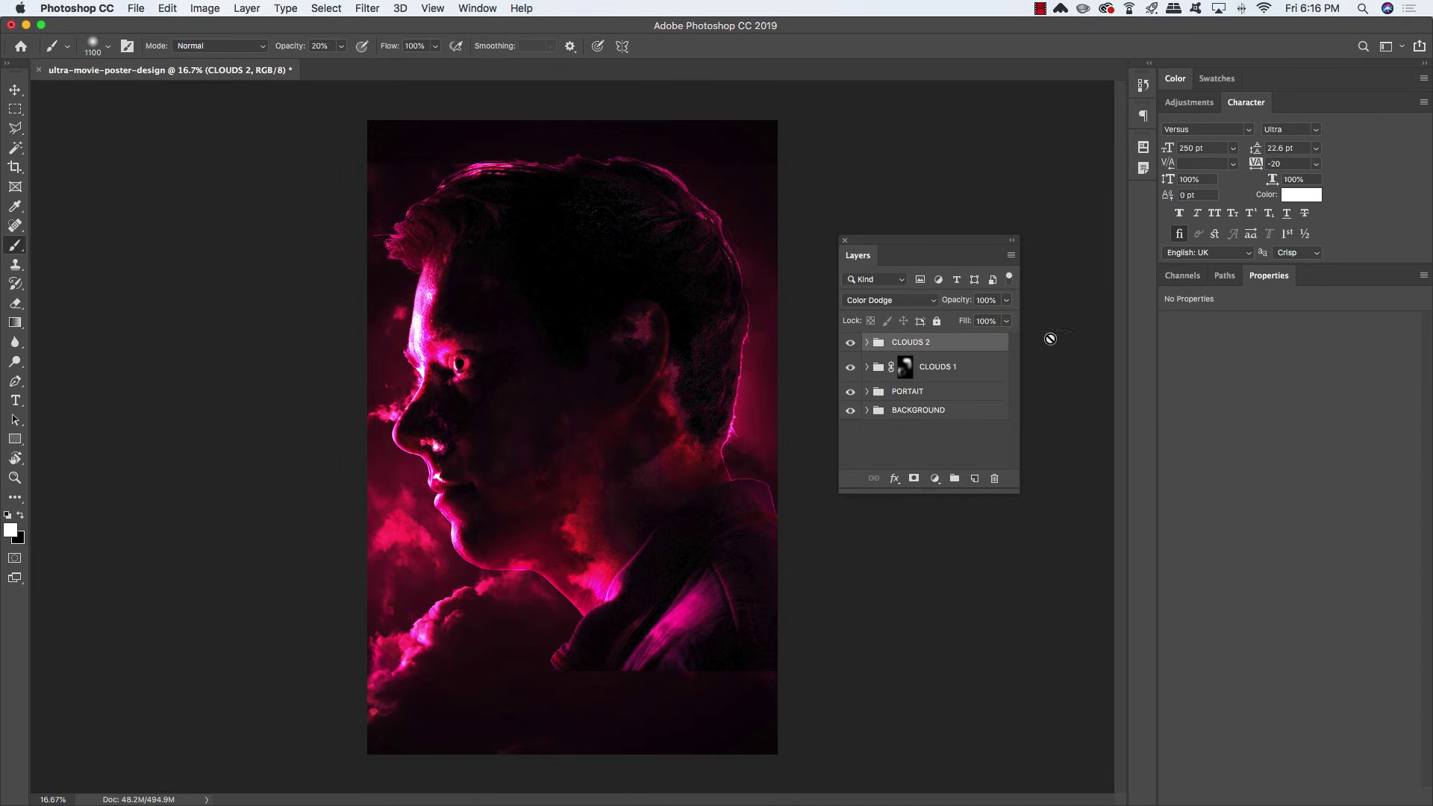
Transform the cloud photo inside CLOUDS 2, dragging it up toward the poster's top
click(867, 342)
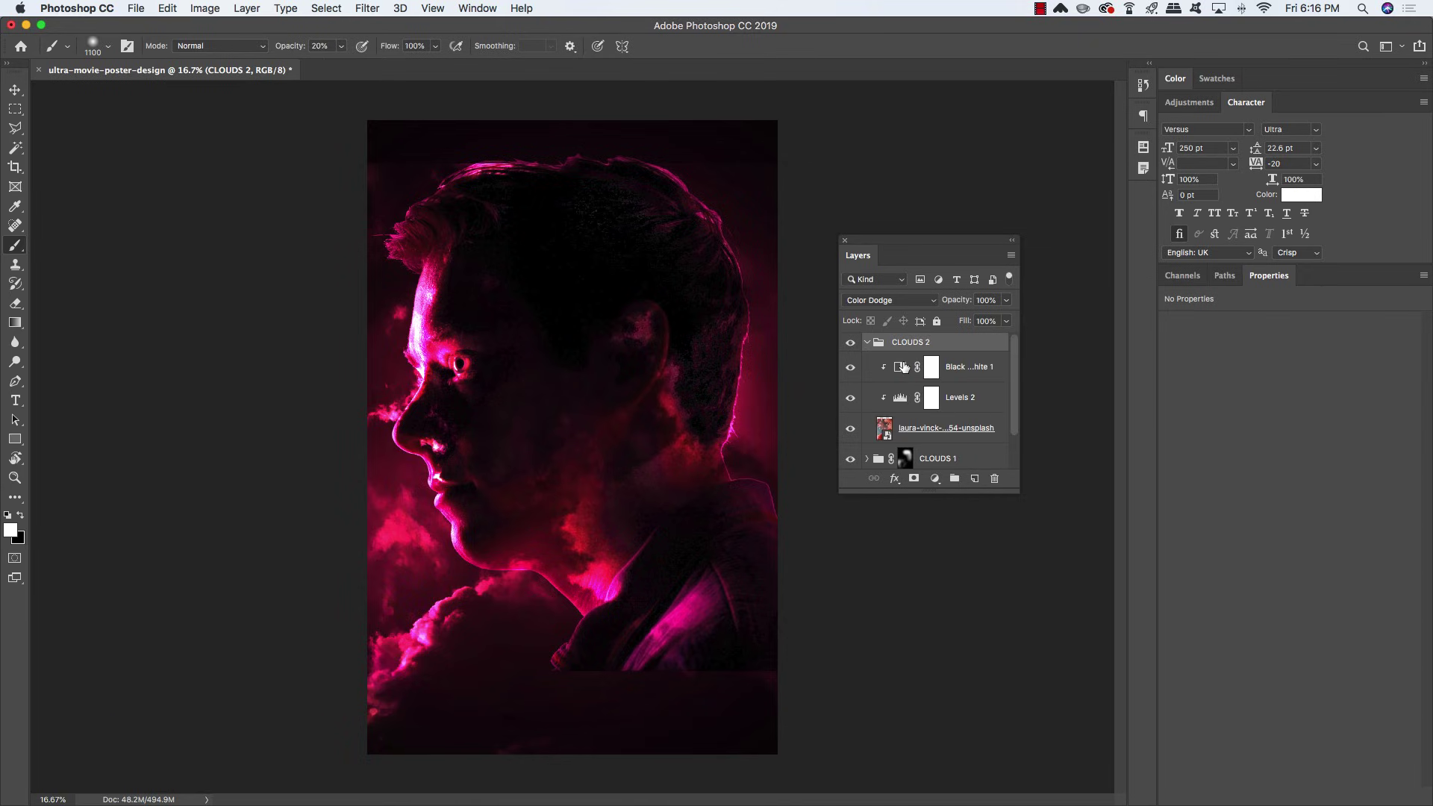
click(957, 431)
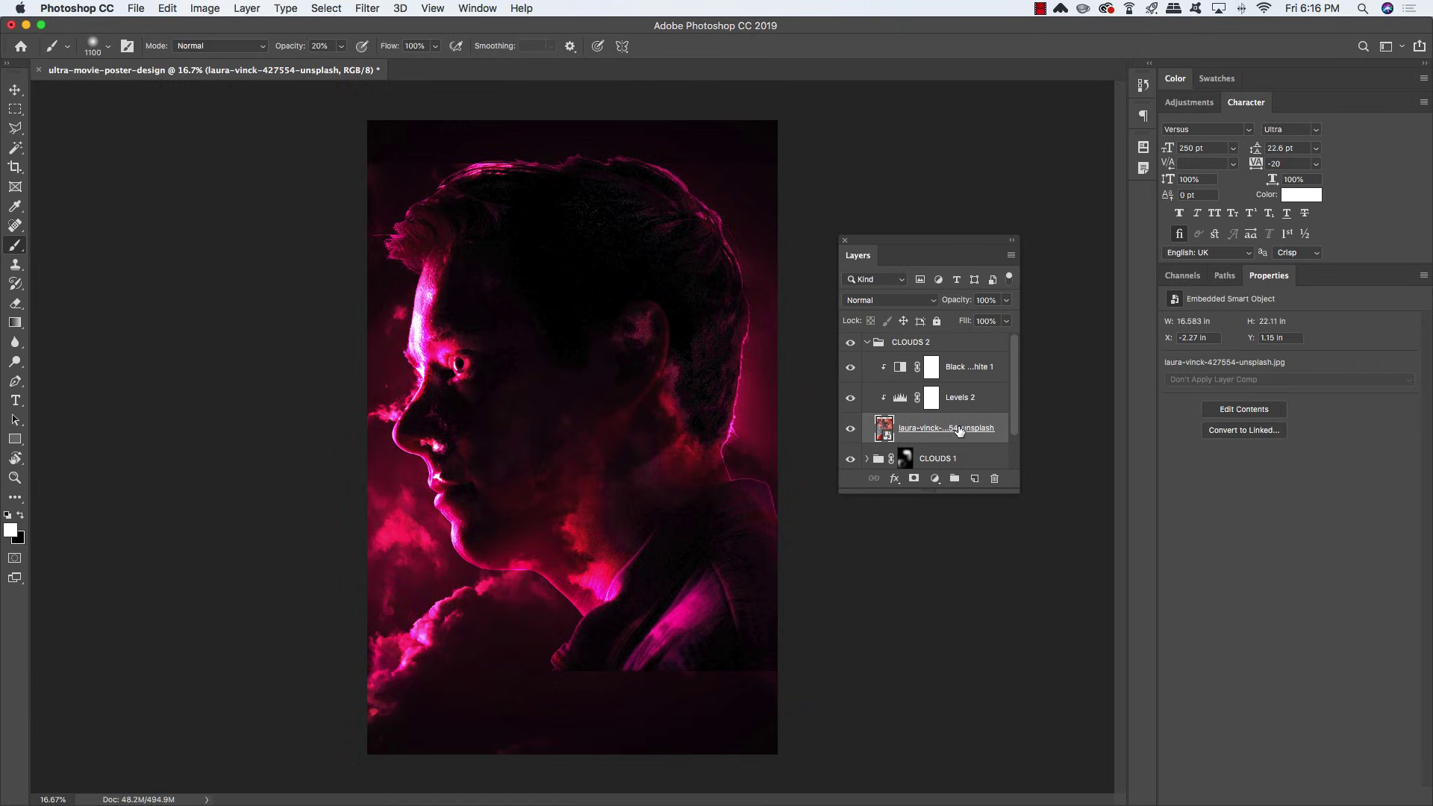
key(v)
key(super+minus)
key(super+minus)
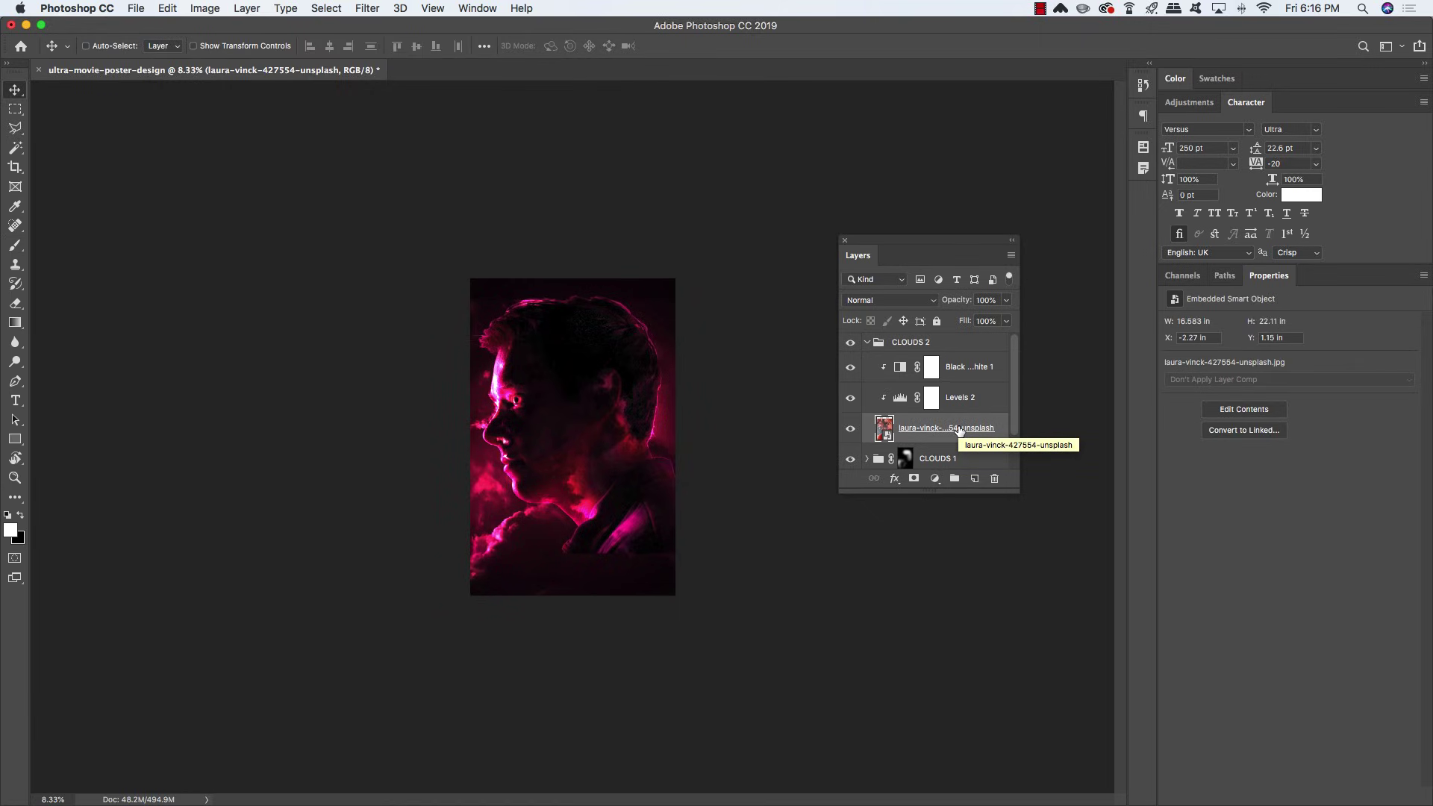
key(super+t)
drag(646, 582, 616, 349)
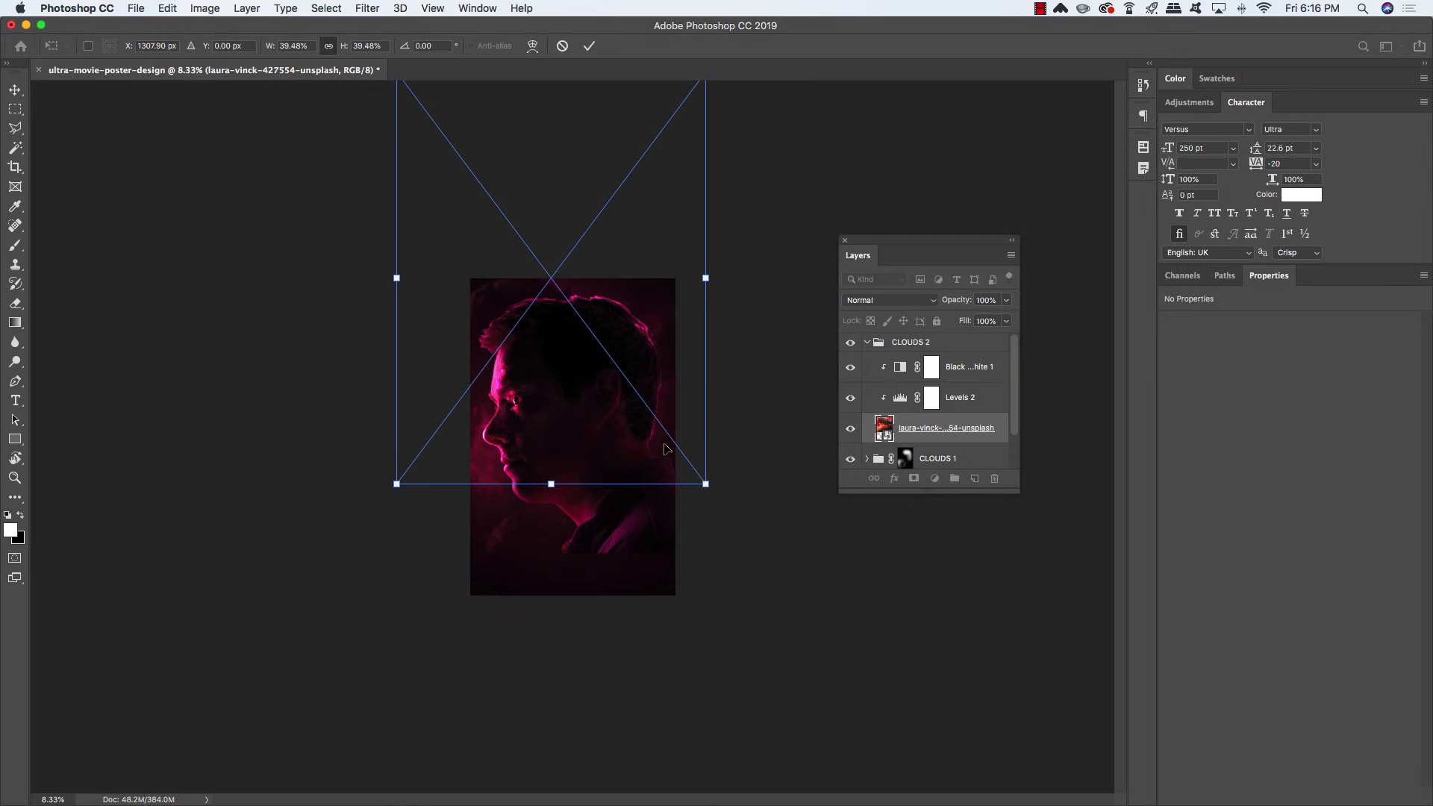
key(super+plus)
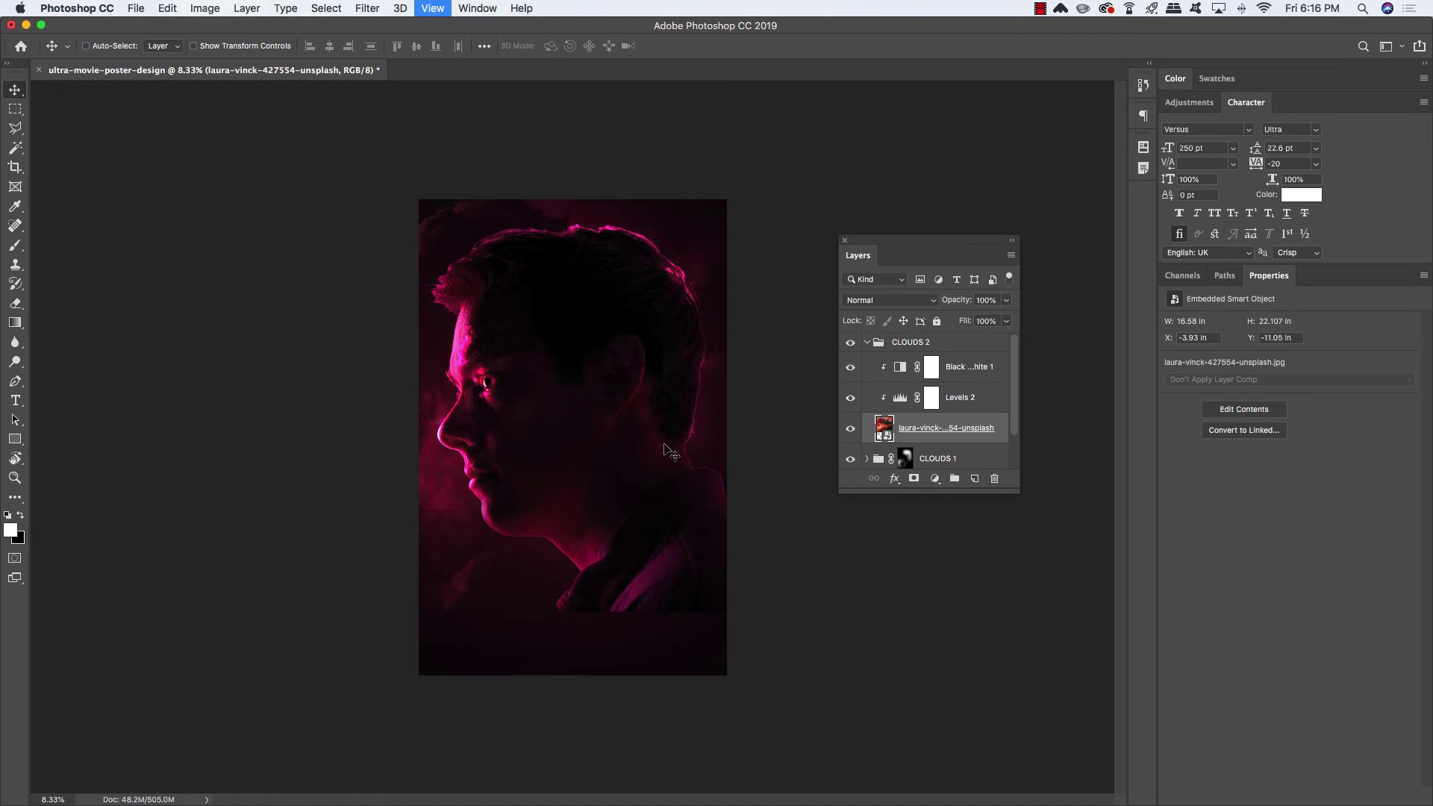
click(868, 342)
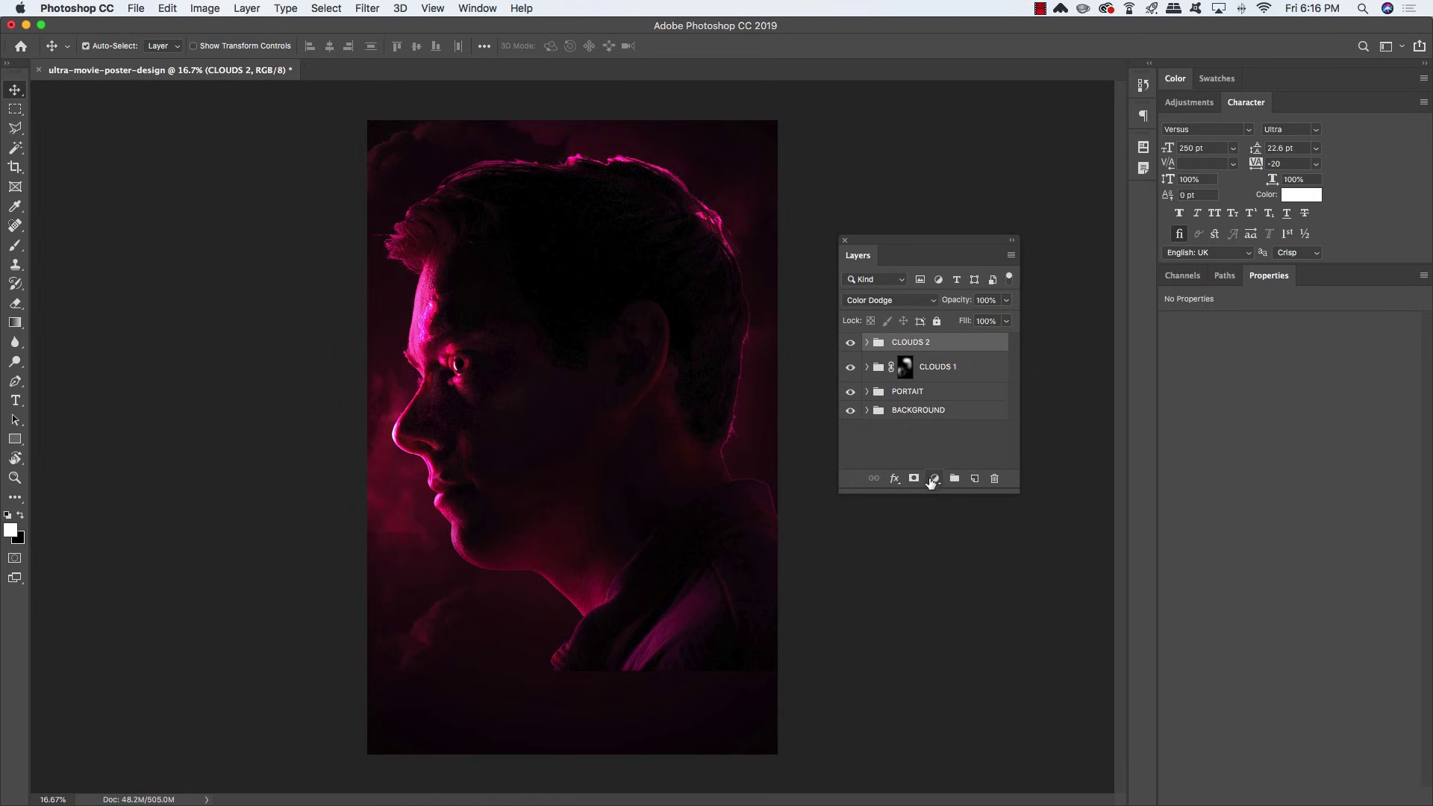
Add a black mask to CLOUDS 2 and paint clouds back in around the upper head and leftward
alt+click(913, 479)
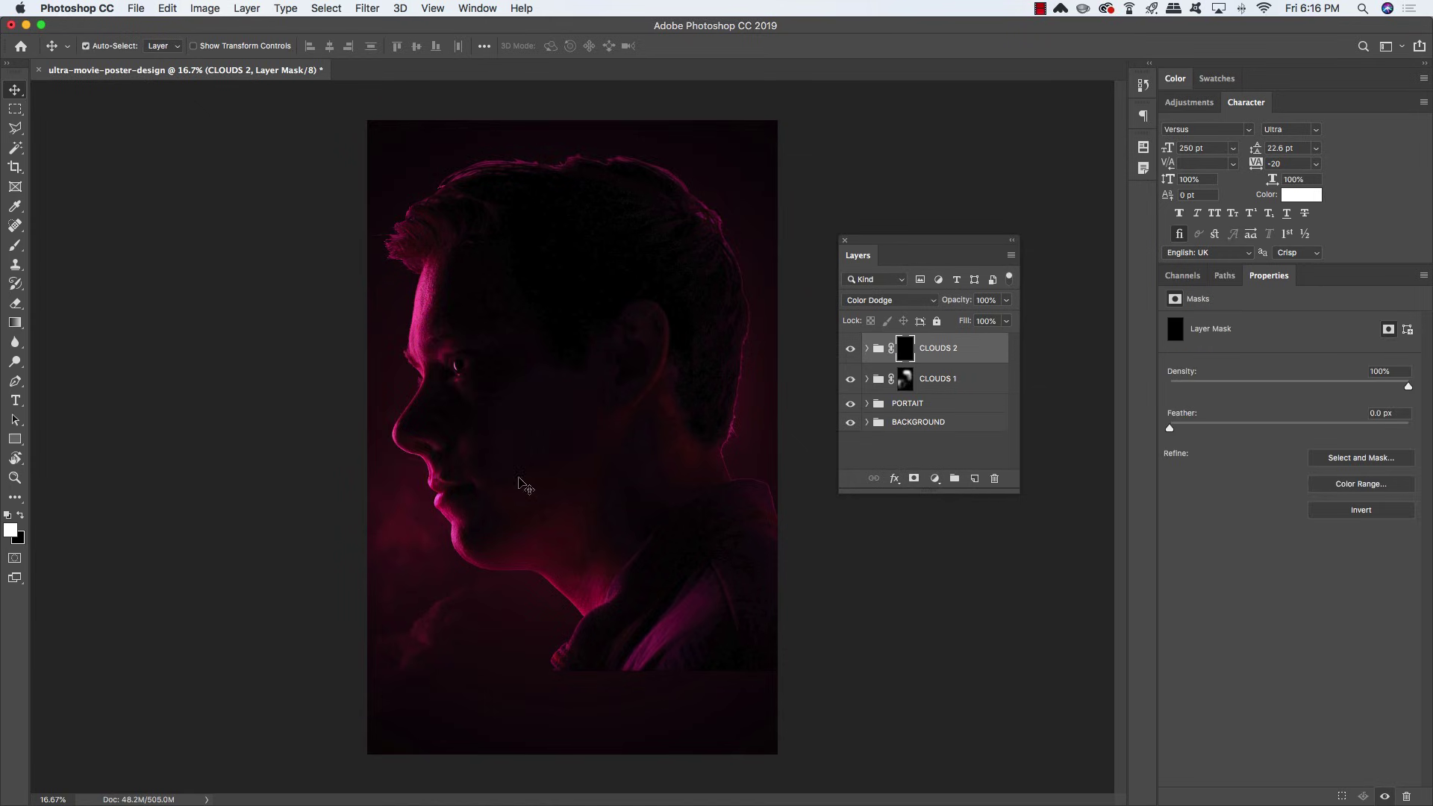
key(b)
click(621, 310)
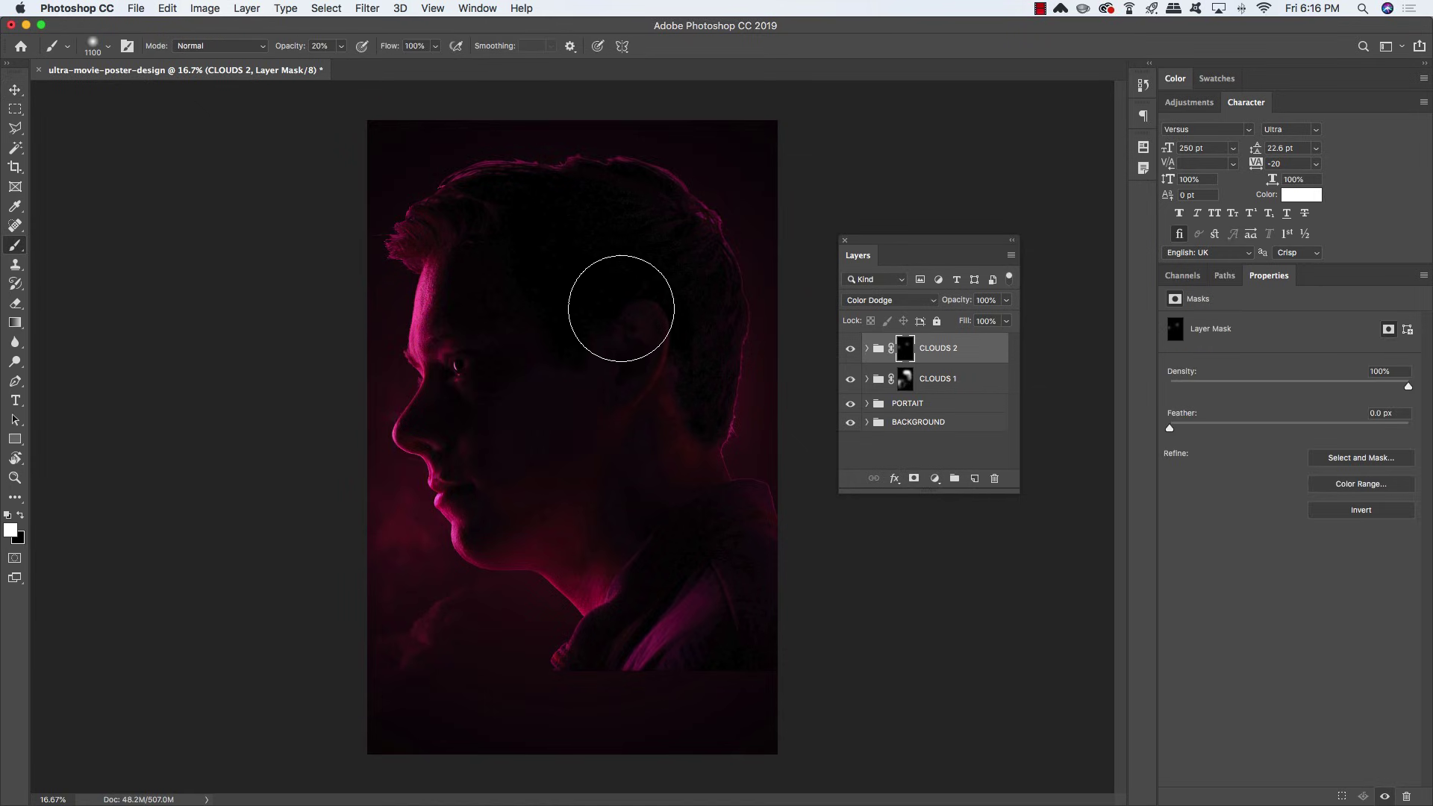
click(646, 254)
click(679, 300)
click(681, 346)
click(550, 221)
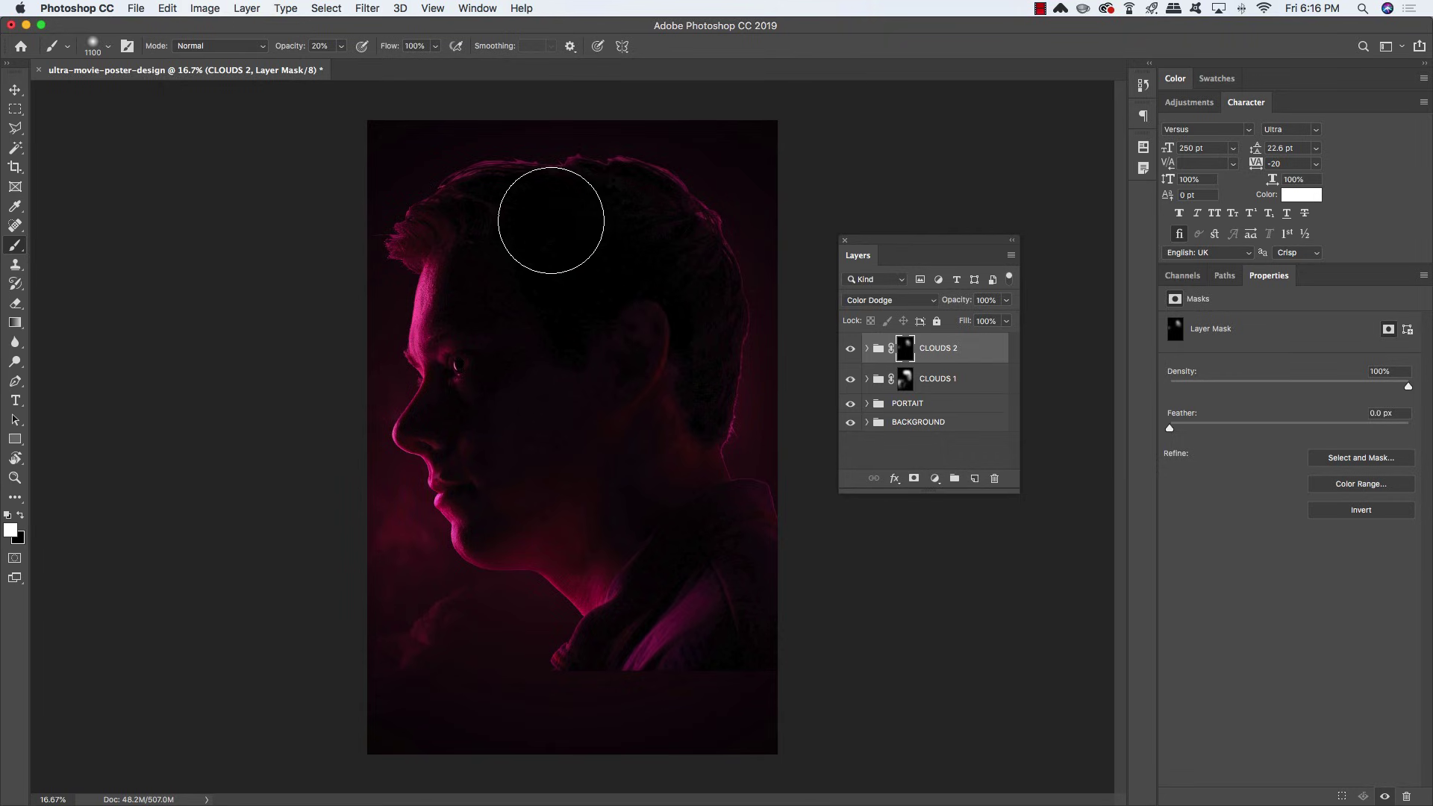
click(499, 215)
click(463, 131)
click(435, 148)
Reveal more clouds along the top hair rim, the left edge beside the face, and behind the head
click(585, 141)
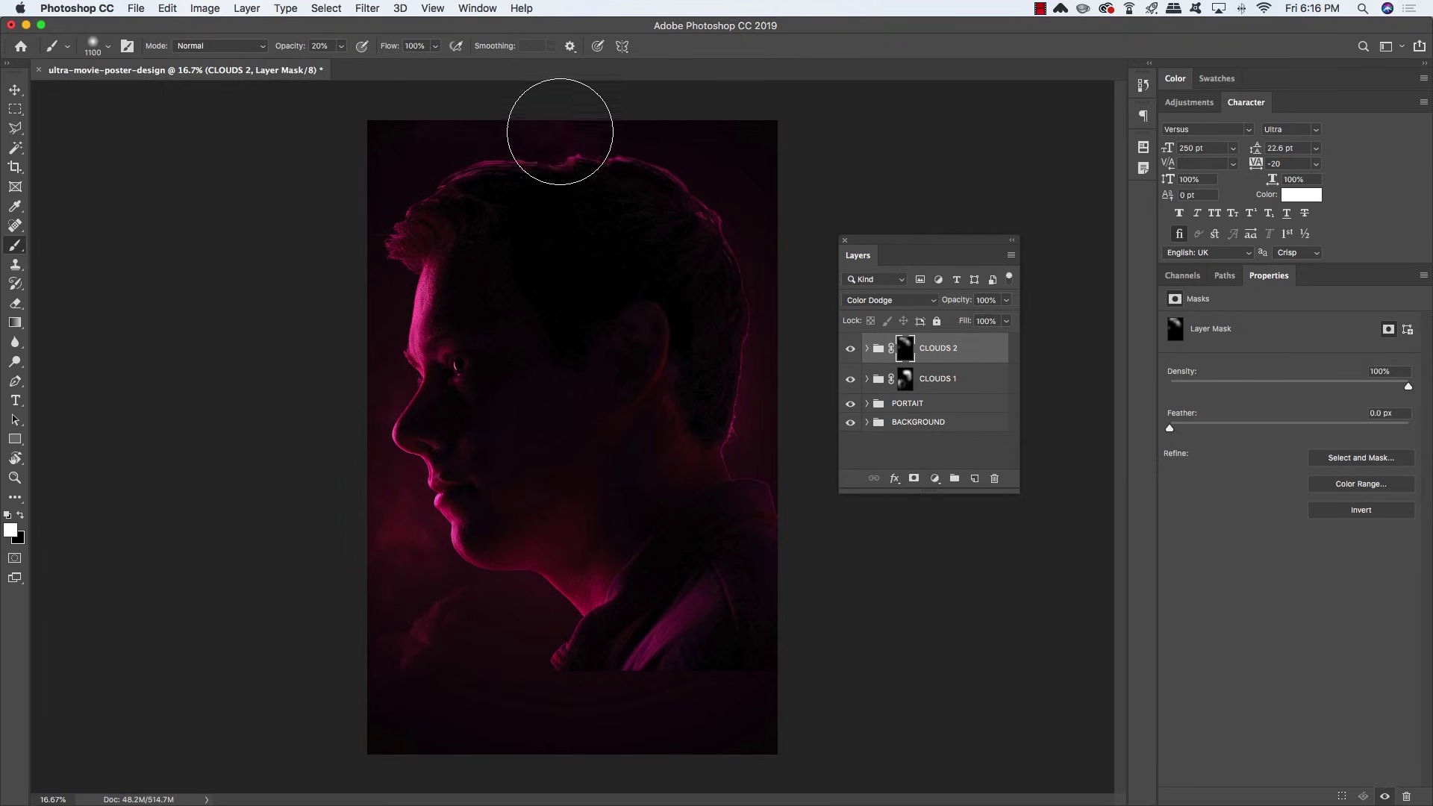
click(512, 133)
click(617, 135)
click(755, 148)
click(651, 138)
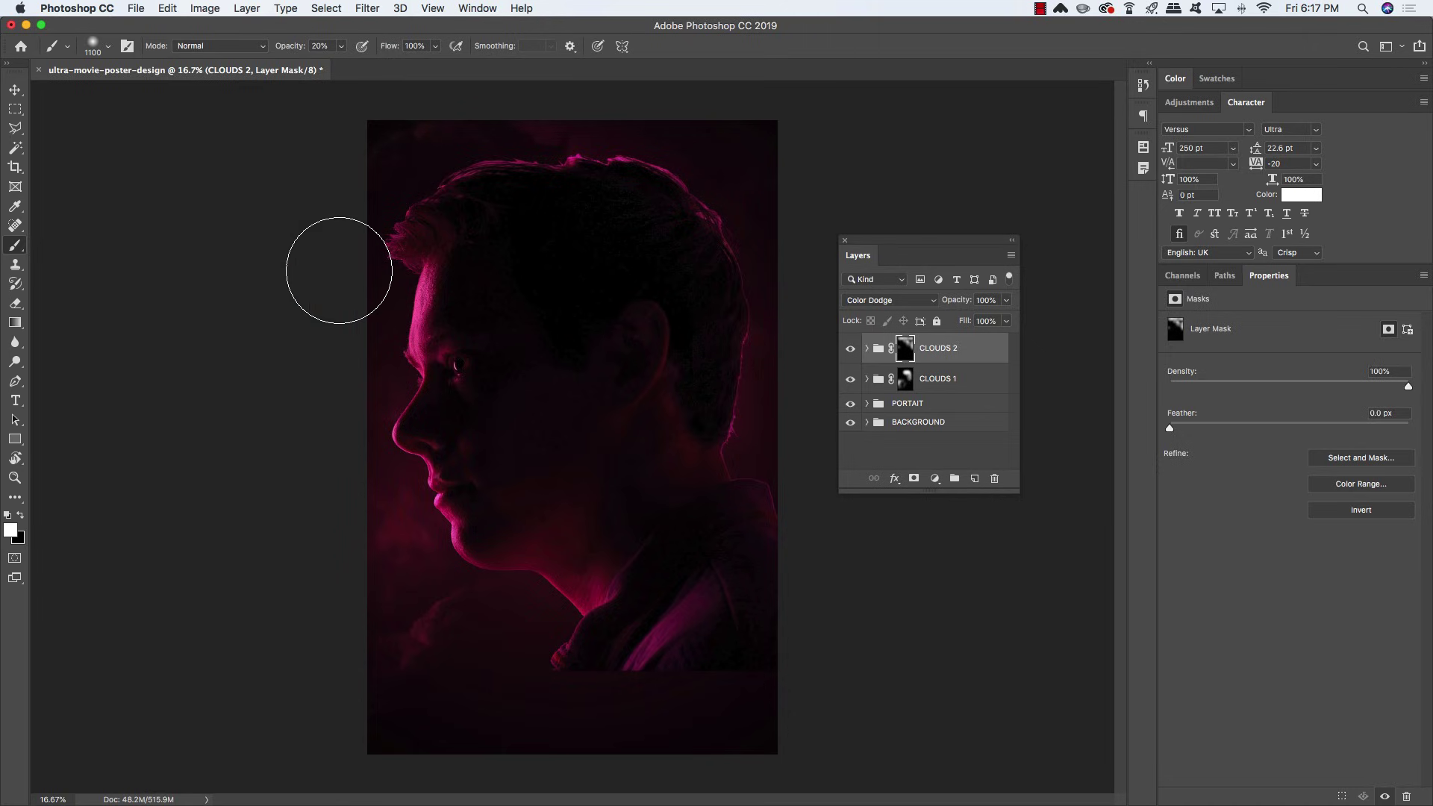
click(373, 336)
click(378, 401)
click(383, 505)
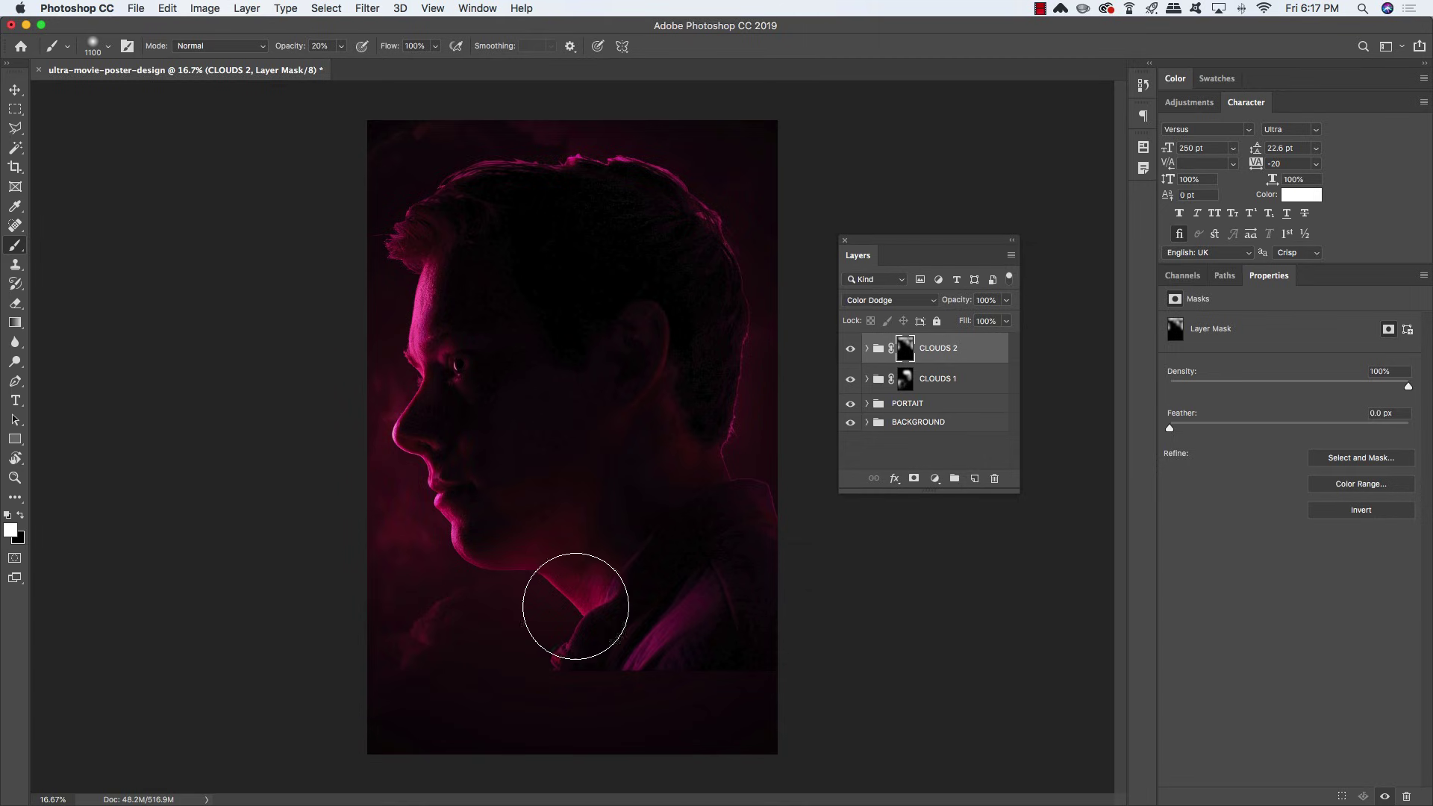
click(778, 292)
click(760, 168)
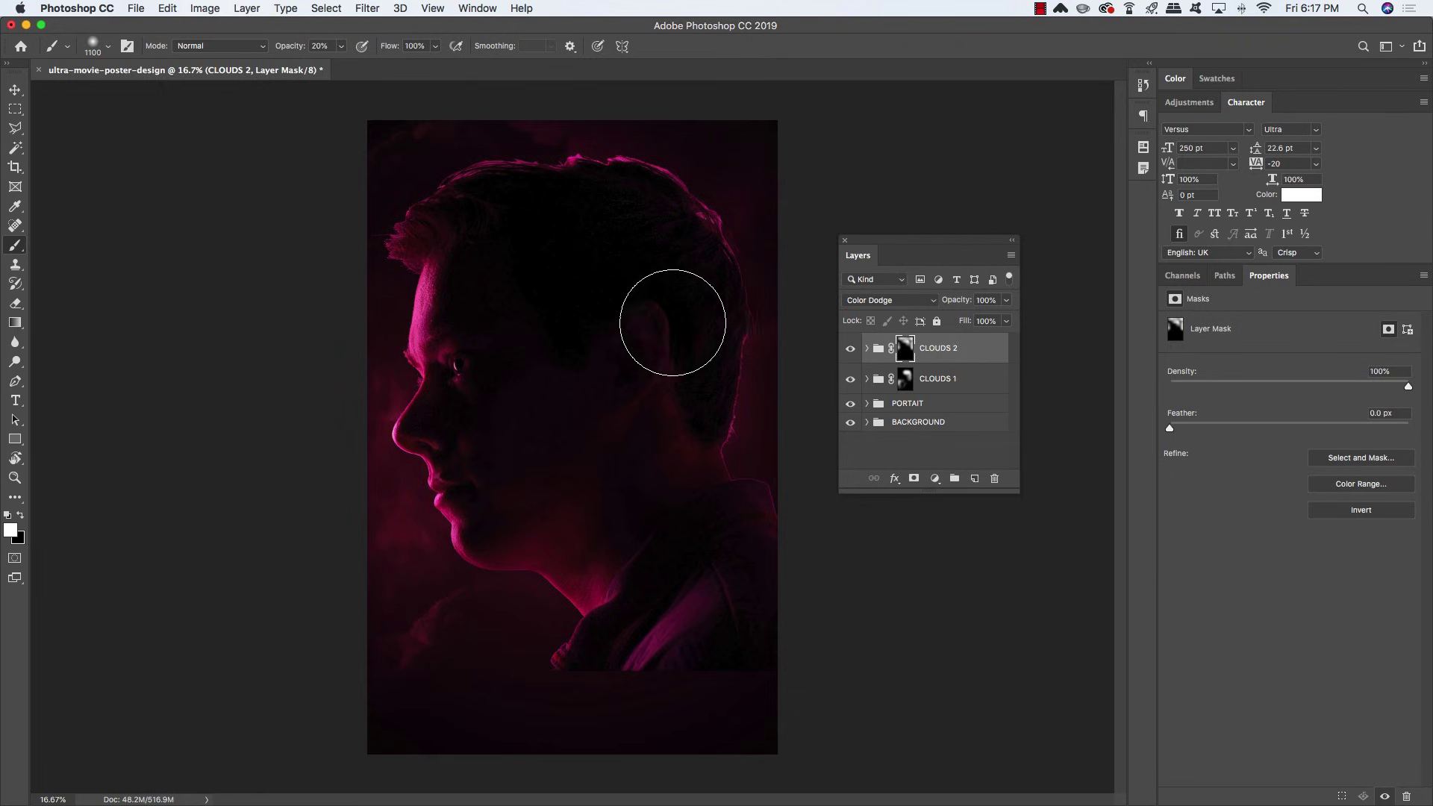
Paint black on the CLOUDS 1 mask to darken the neck glow and the lower-left cloud
click(905, 378)
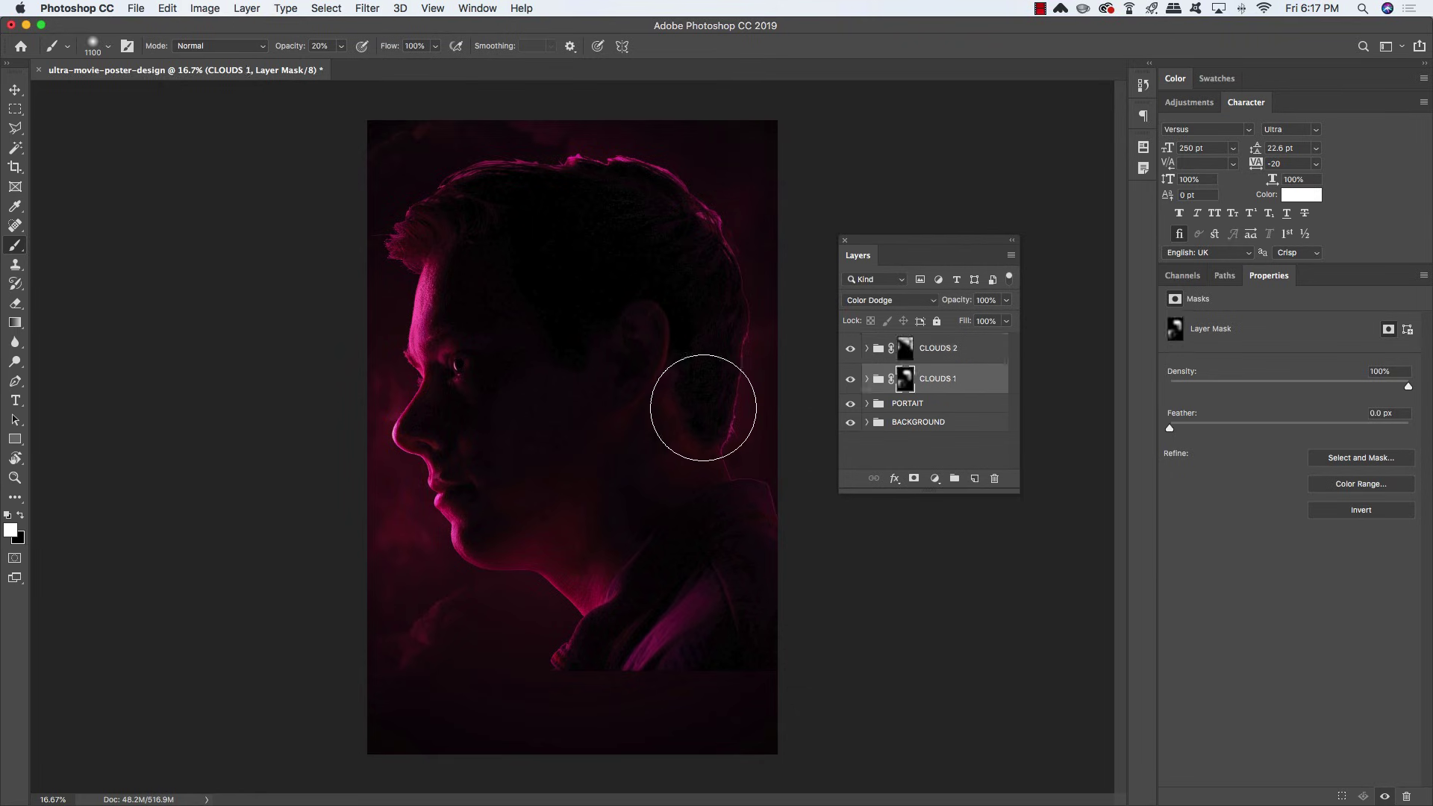
click(669, 433)
key(x)
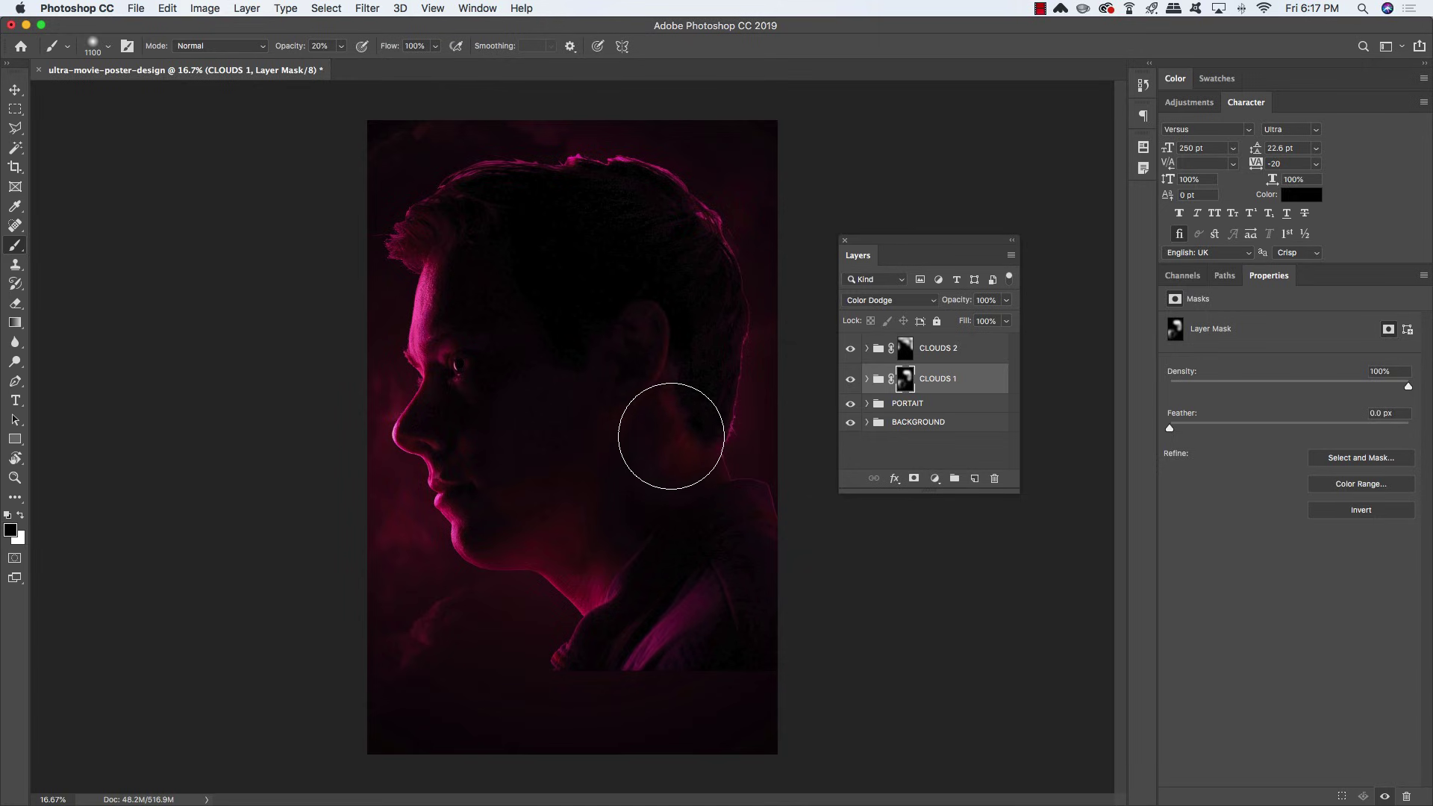
mouse_move(671, 436)
mouse_down()
mouse_move(665, 399)
mouse_move(674, 464)
mouse_move(668, 392)
mouse_move(675, 480)
mouse_move(664, 360)
mouse_move(697, 530)
mouse_move(549, 485)
mouse_move(597, 537)
mouse_move(559, 511)
mouse_move(632, 545)
mouse_move(588, 540)
mouse_move(551, 511)
mouse_move(665, 386)
mouse_move(676, 509)
mouse_move(639, 275)
mouse_move(647, 381)
mouse_move(576, 234)
mouse_move(558, 275)
mouse_move(618, 379)
mouse_move(662, 347)
mouse_up()
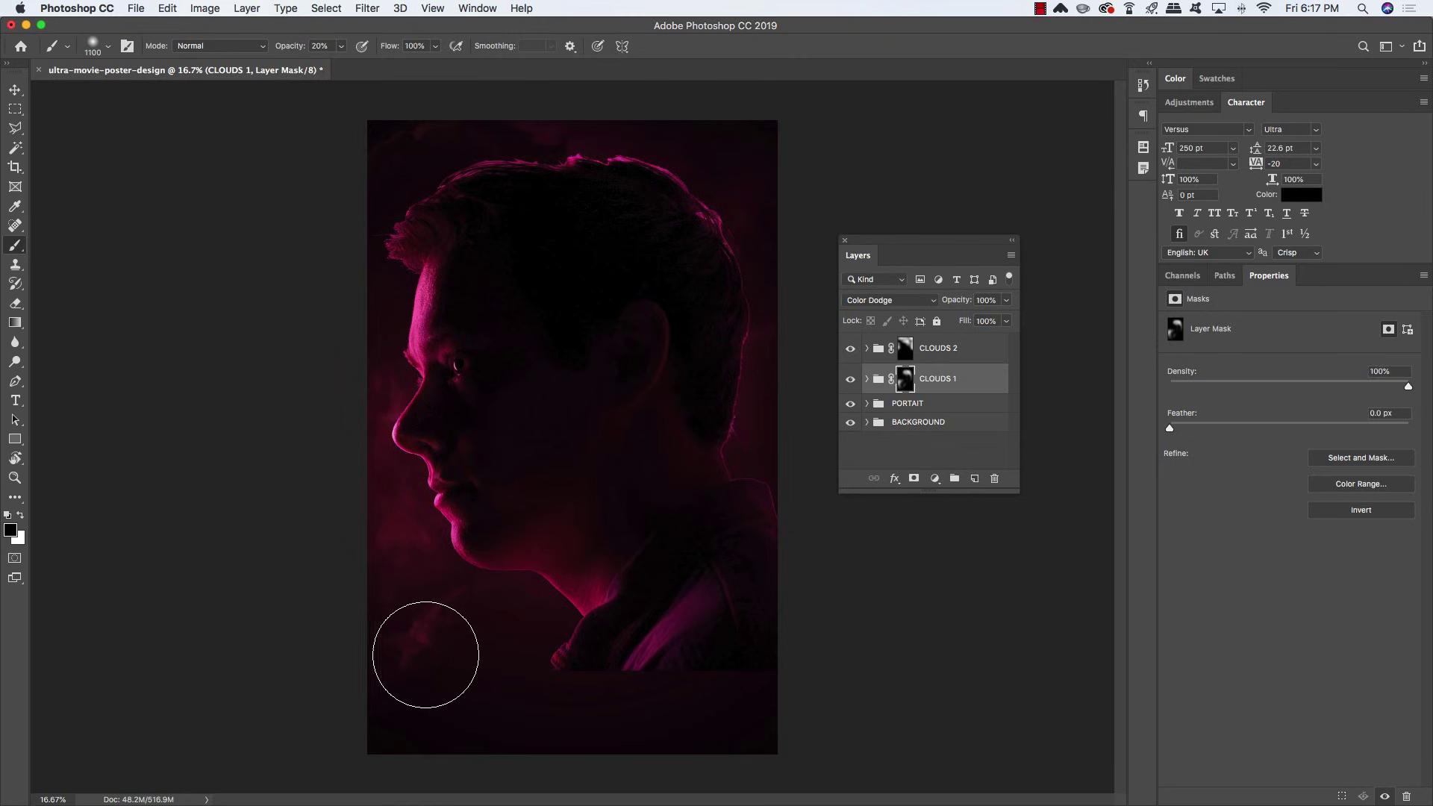
mouse_move(425, 654)
mouse_down()
mouse_move(386, 646)
mouse_move(450, 634)
mouse_move(382, 692)
mouse_move(424, 704)
mouse_move(429, 681)
mouse_move(494, 692)
mouse_up()
click(867, 422)
drag(1018, 491, 1034, 619)
Drag the CLOUDS 2 and CLOUDS 1 groups together into BACKGROUND, beneath Levels 1
click(993, 353)
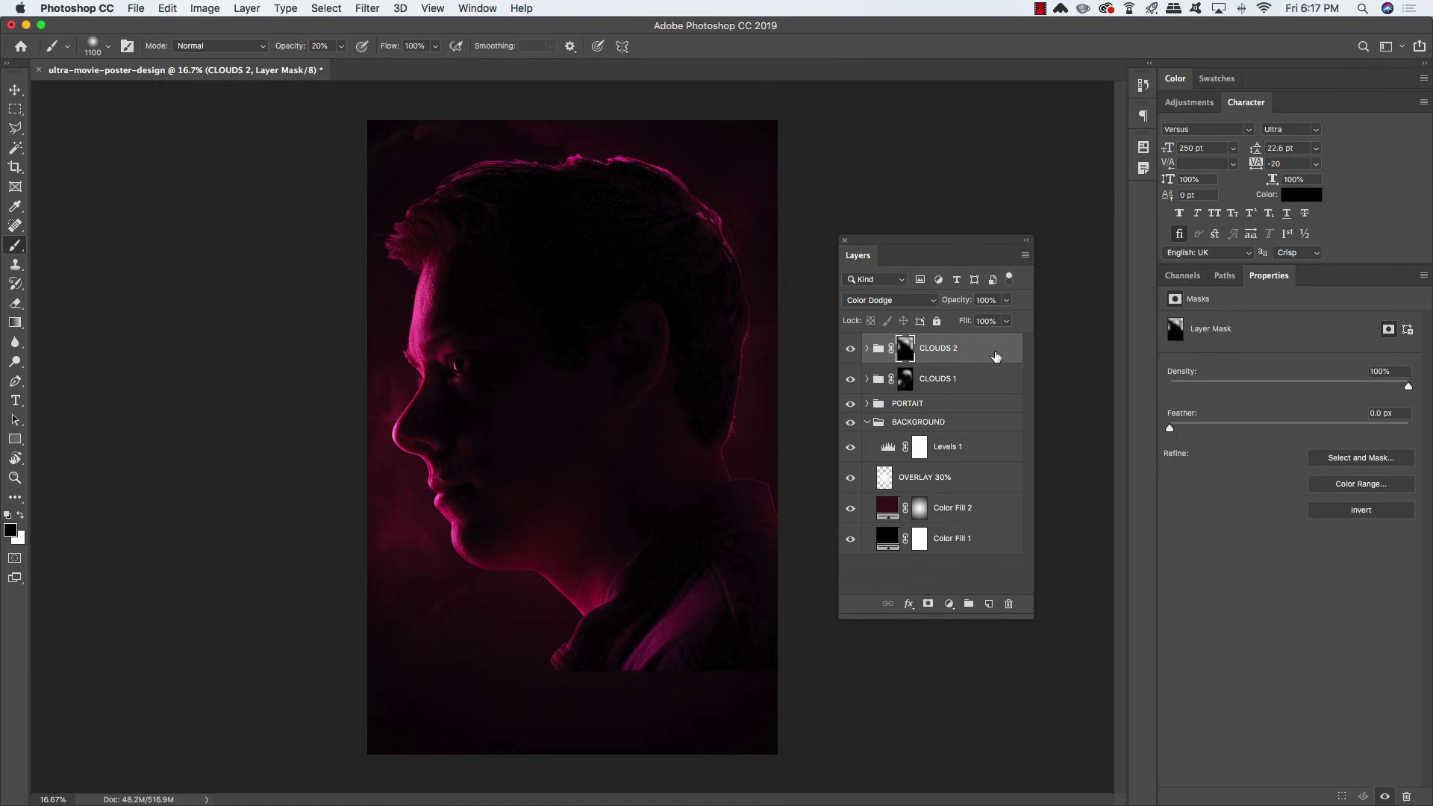
shift+click(921, 382)
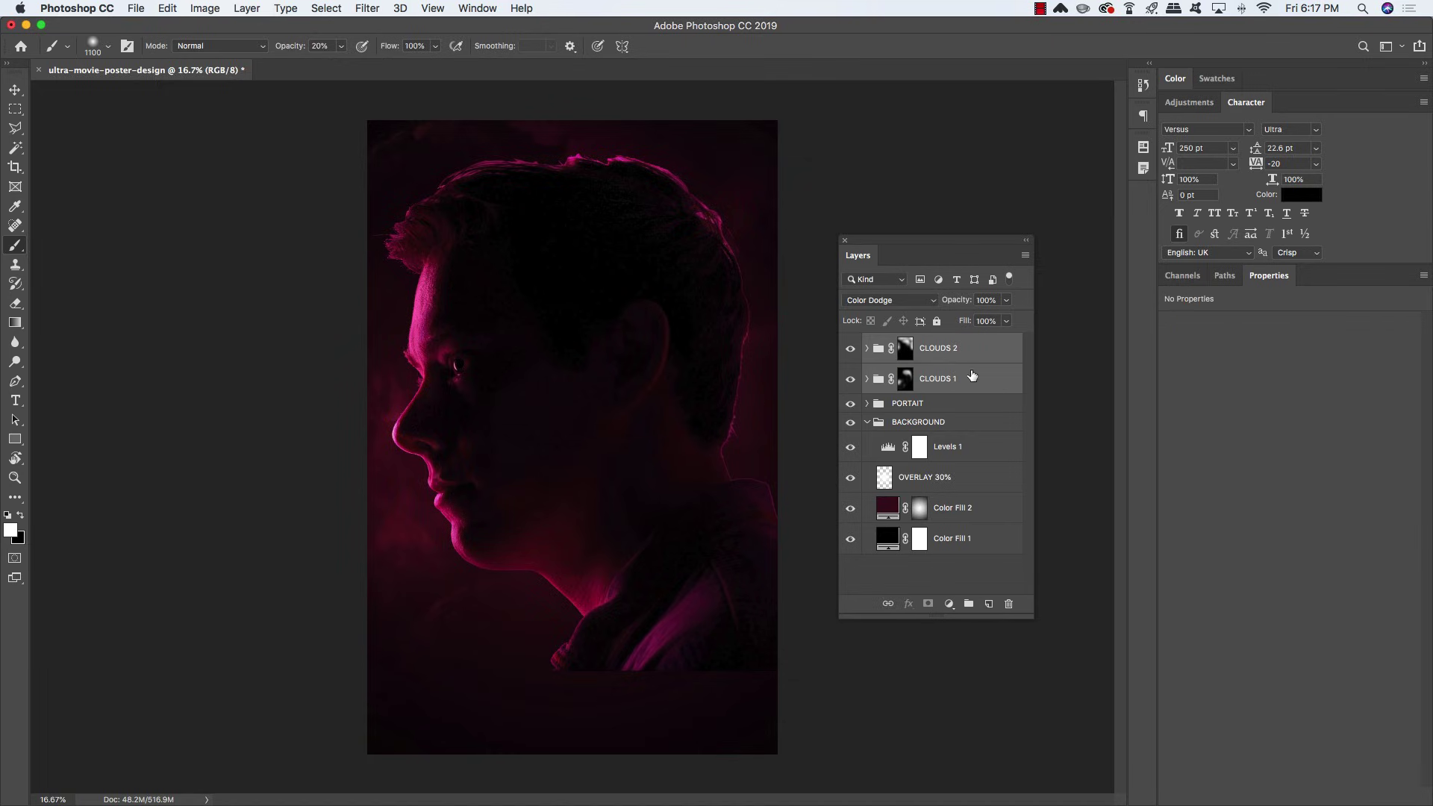
drag(989, 382, 970, 451)
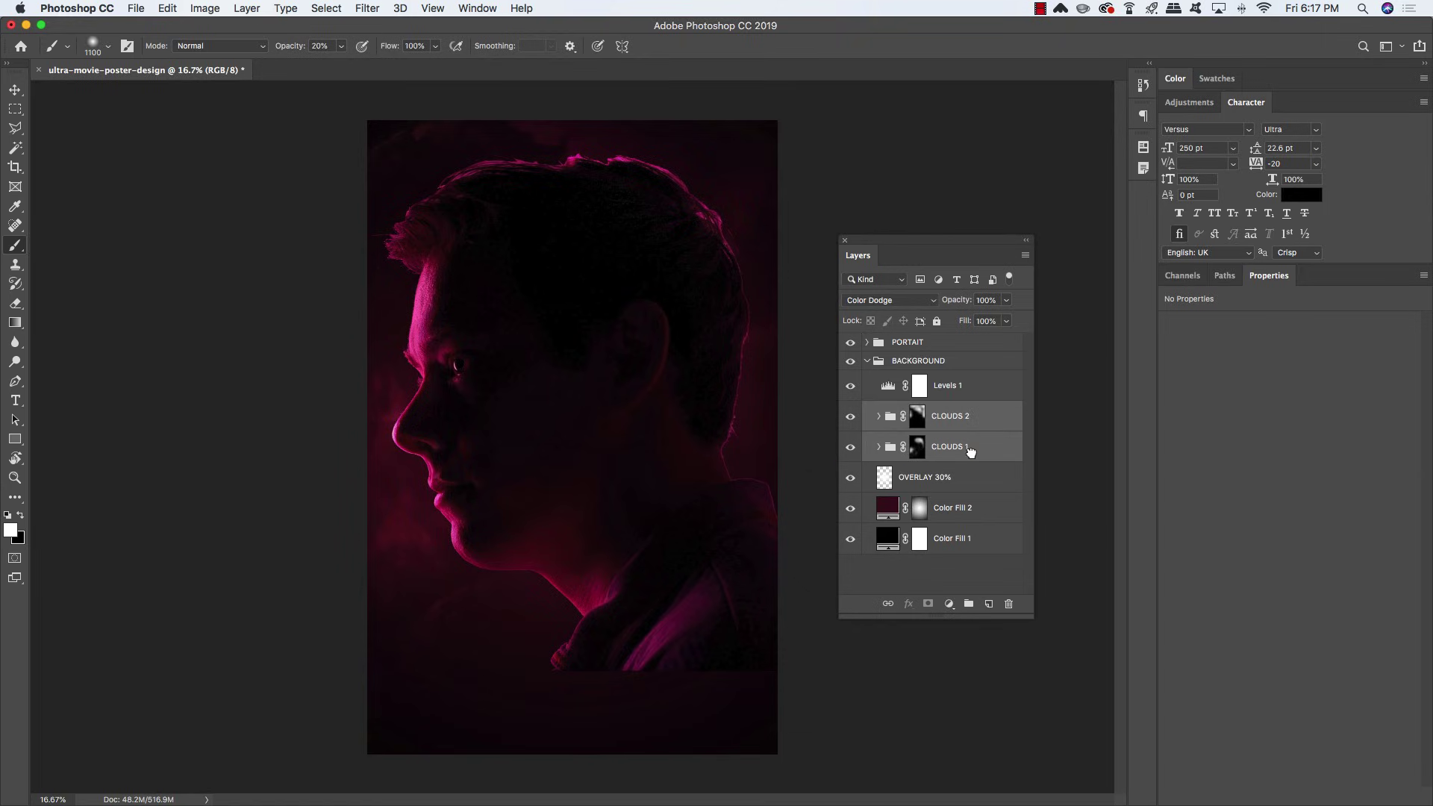
click(980, 392)
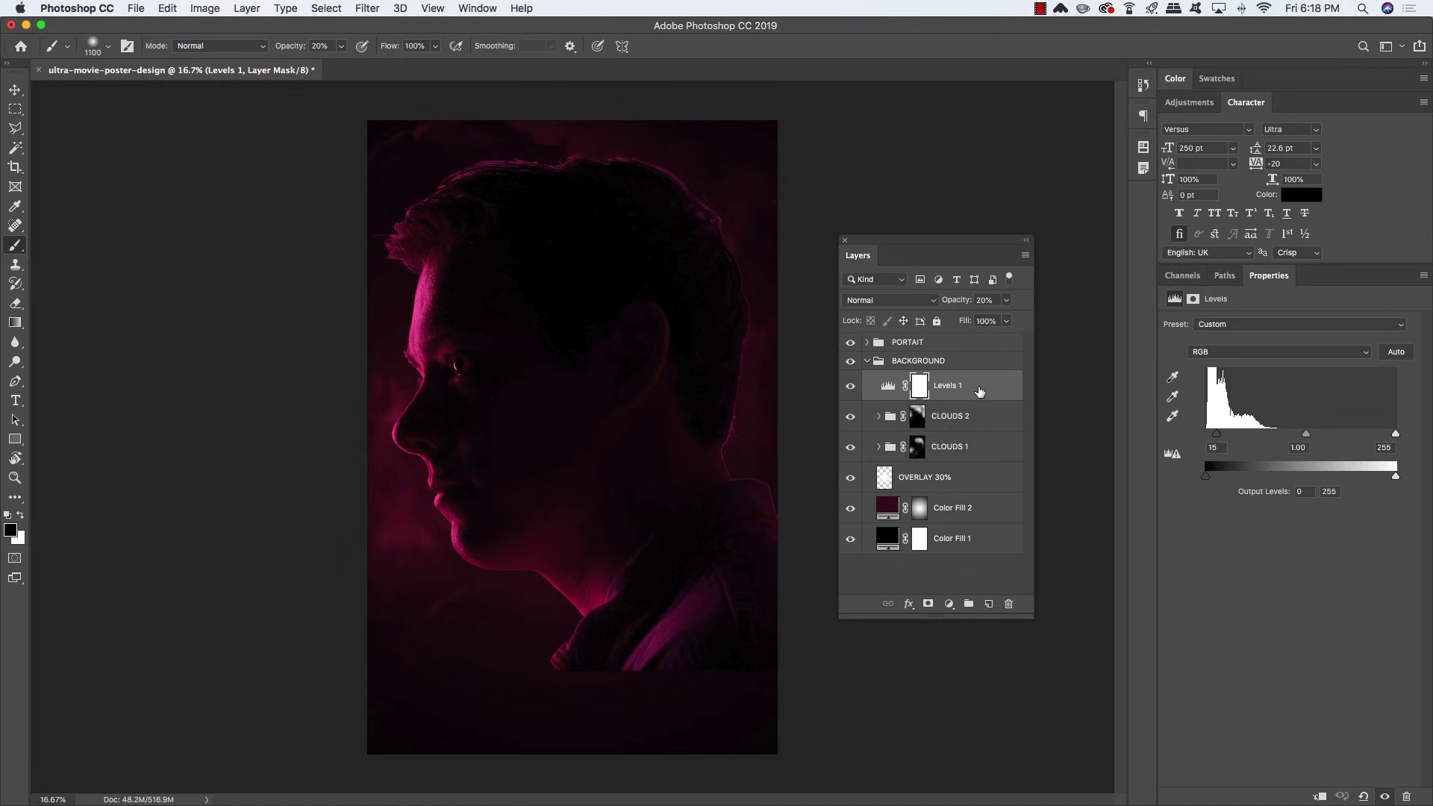
click(945, 344)
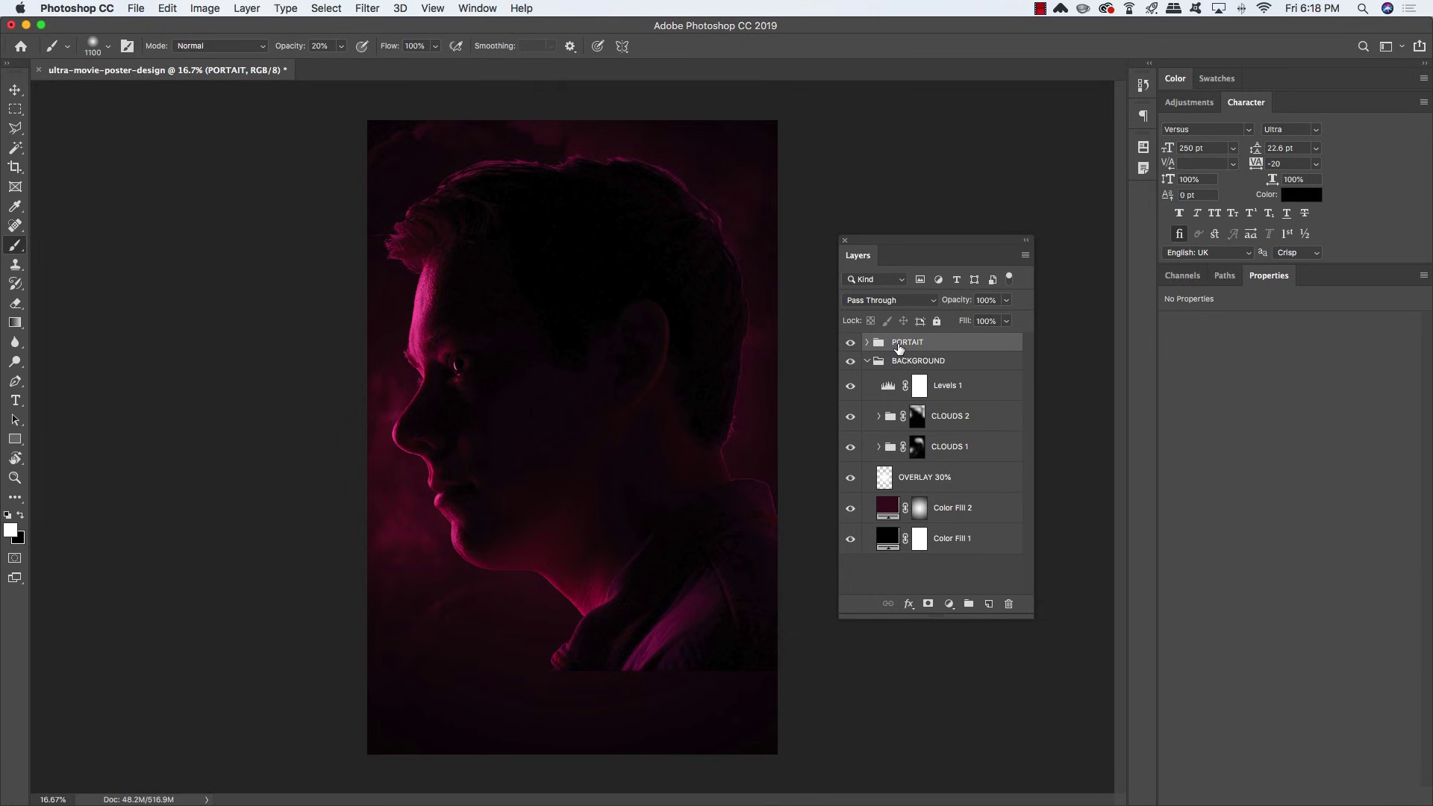
Set the PORTAIT group's blend mode to Lighten and toggle CLOUDS 1 to compare
click(900, 302)
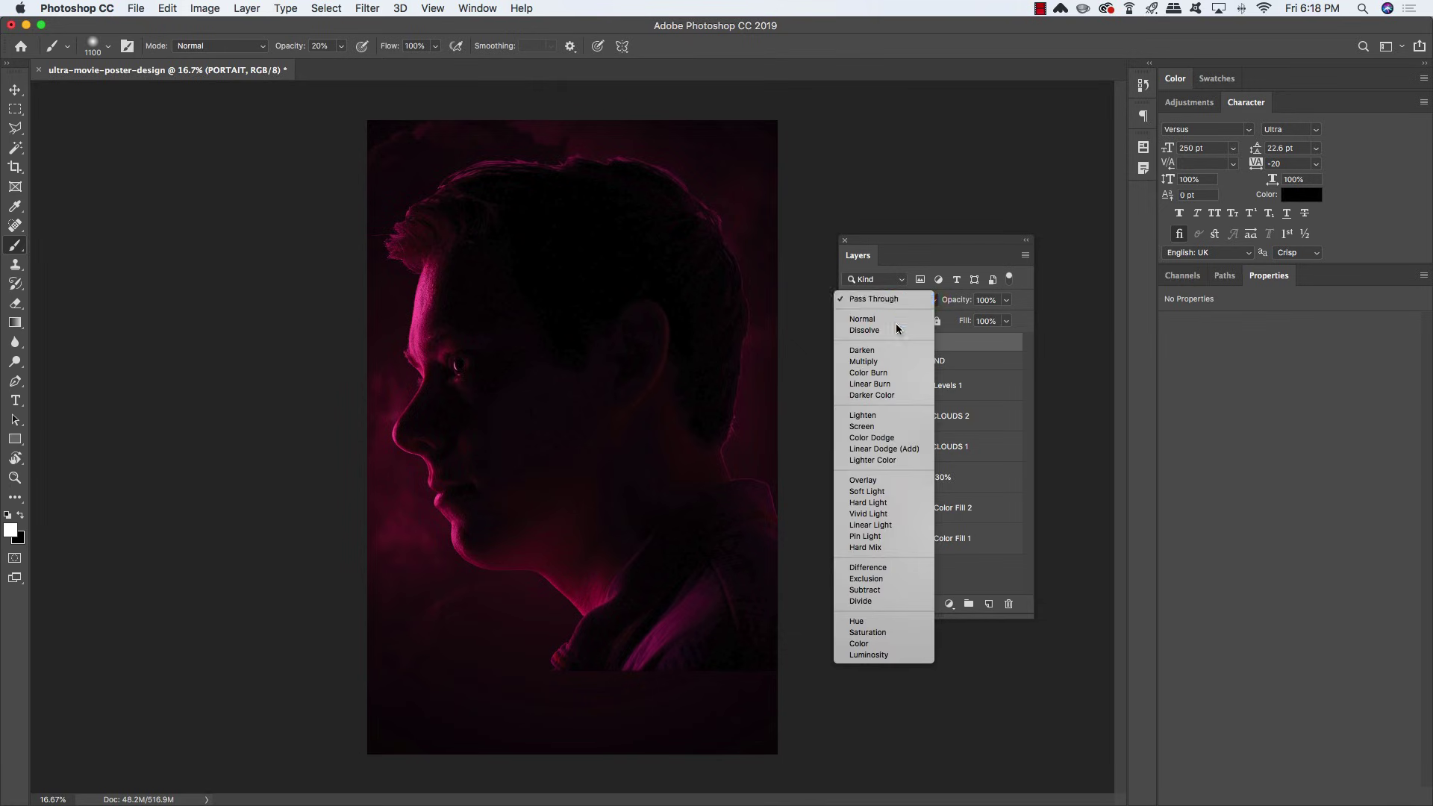
click(880, 417)
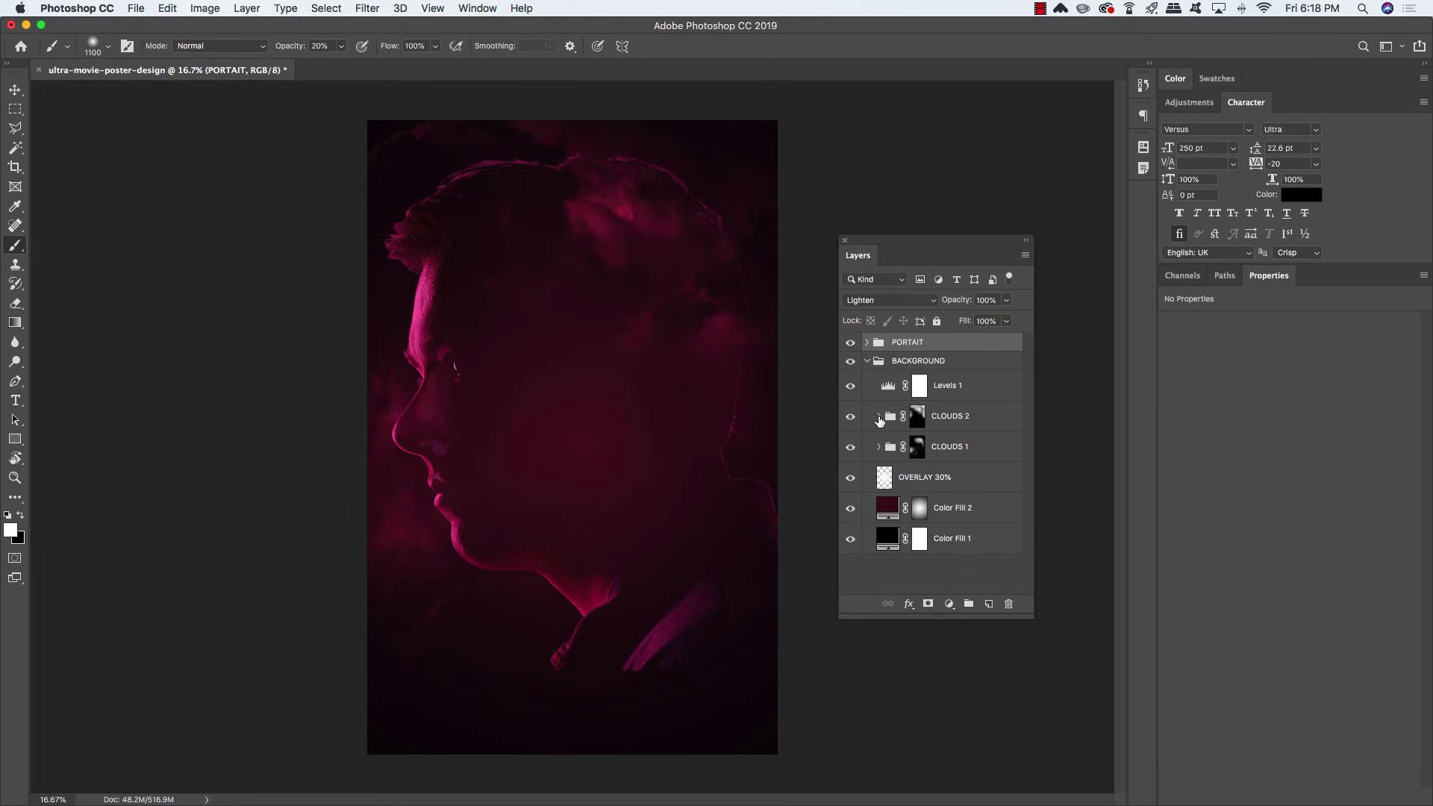
click(974, 421)
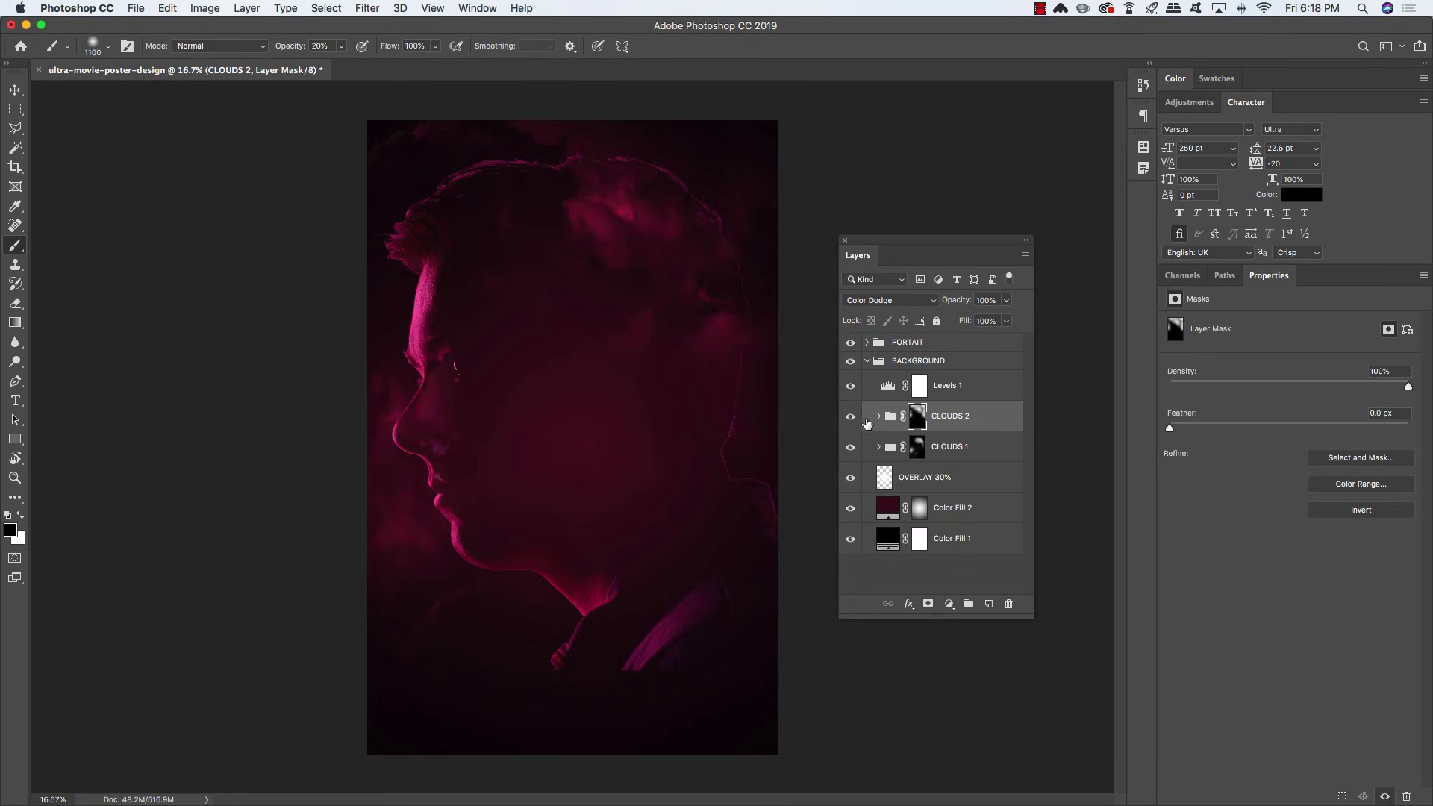
click(849, 447)
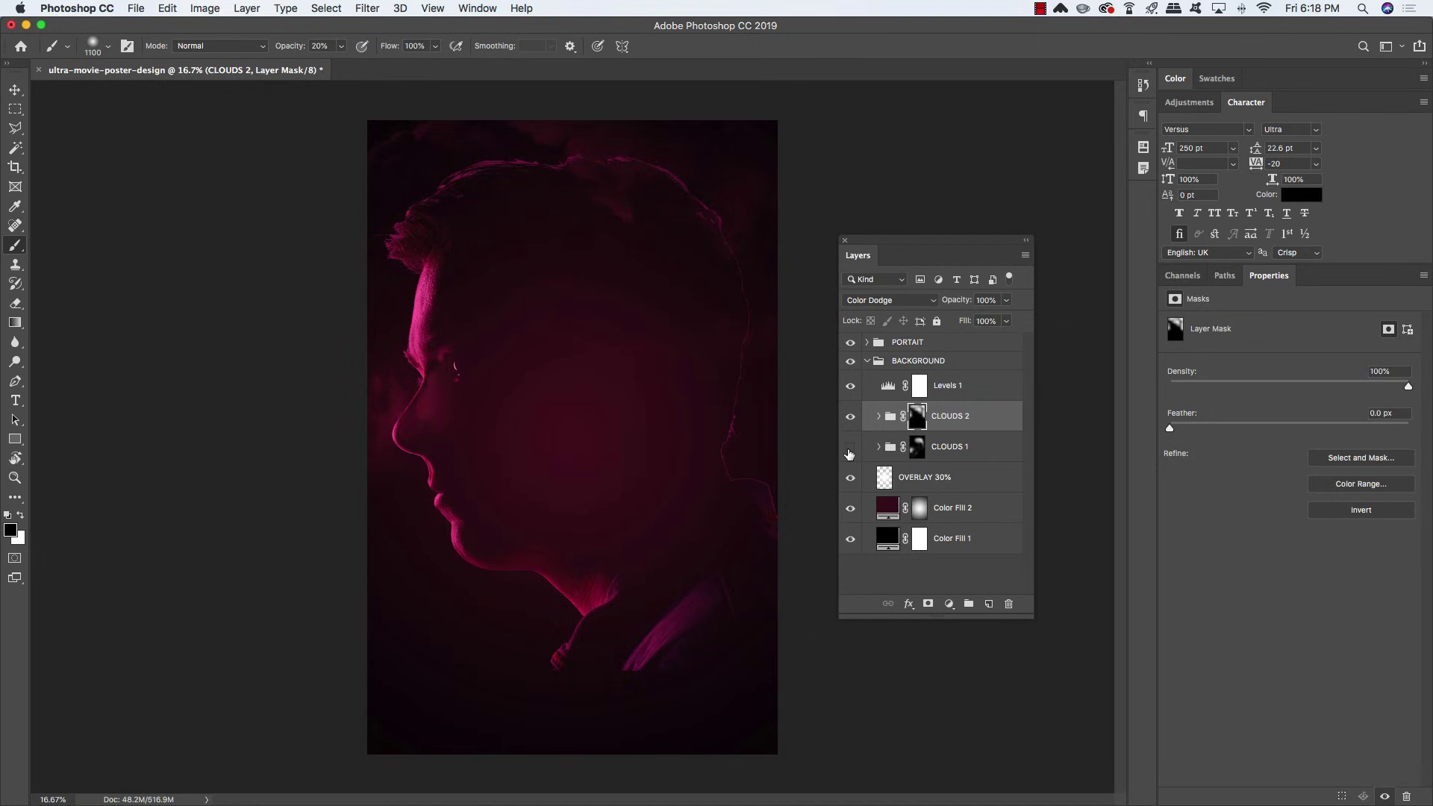
click(849, 447)
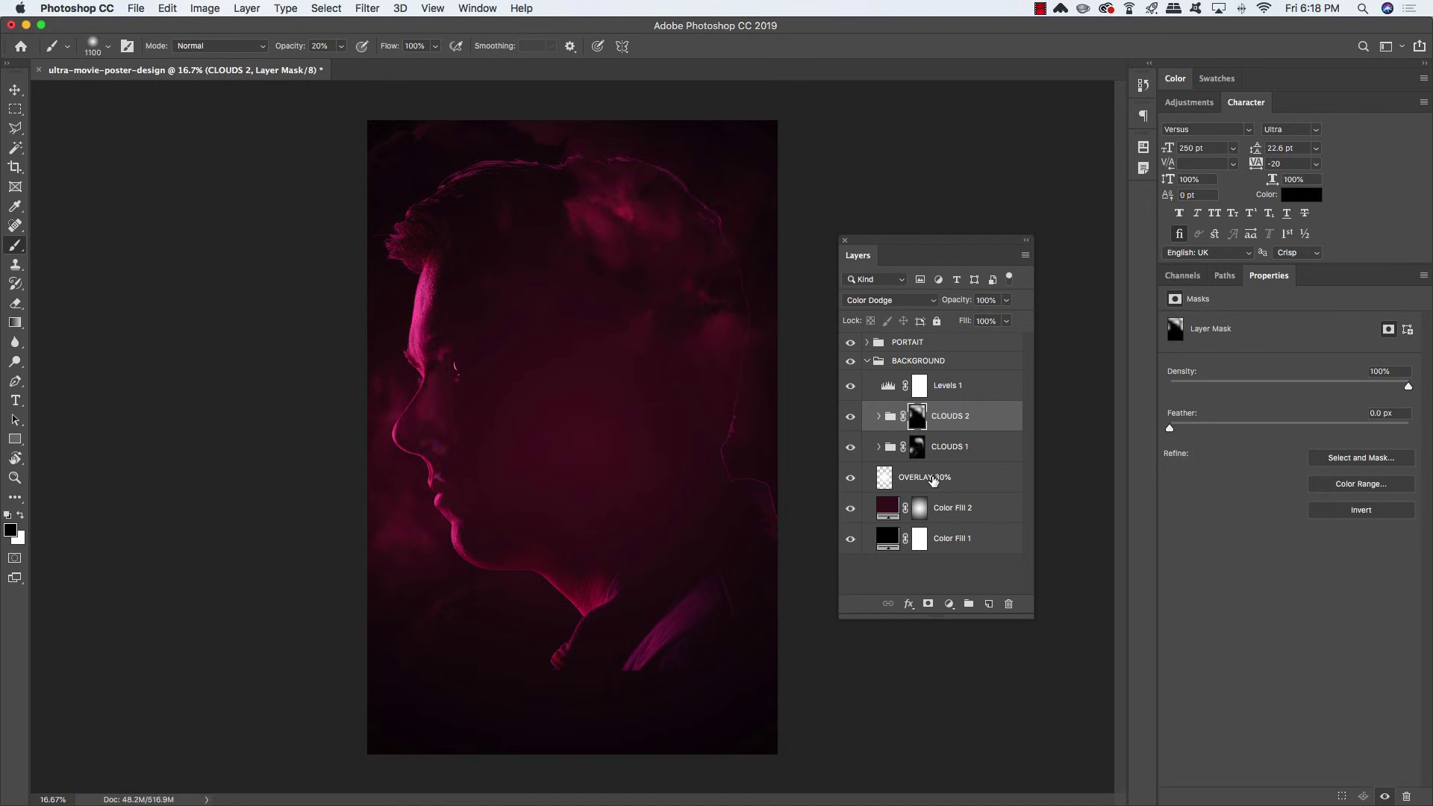
Toggle Color Fill 2 off and on to compare the background, then select OVERLAY 30%
click(933, 479)
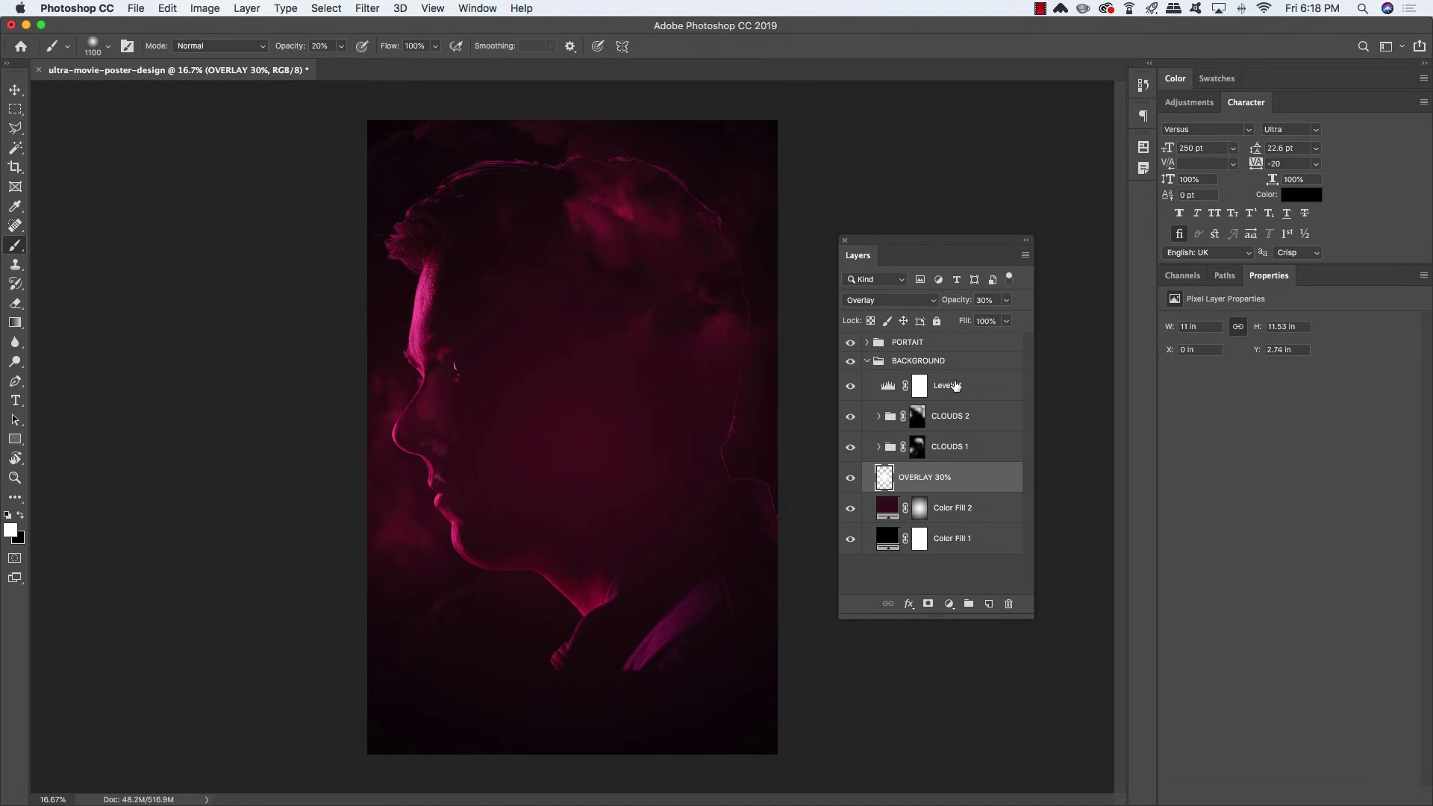
click(946, 343)
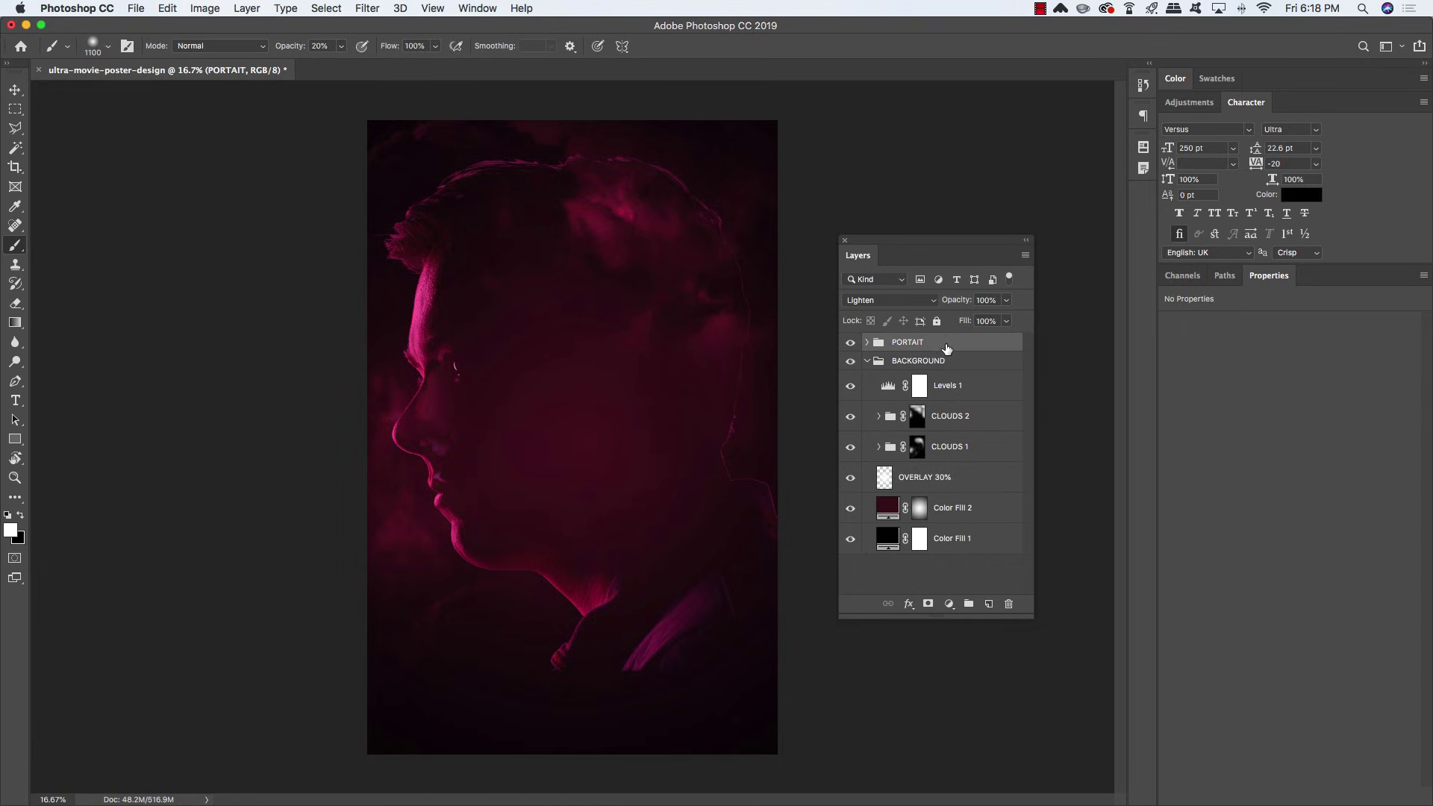
click(851, 509)
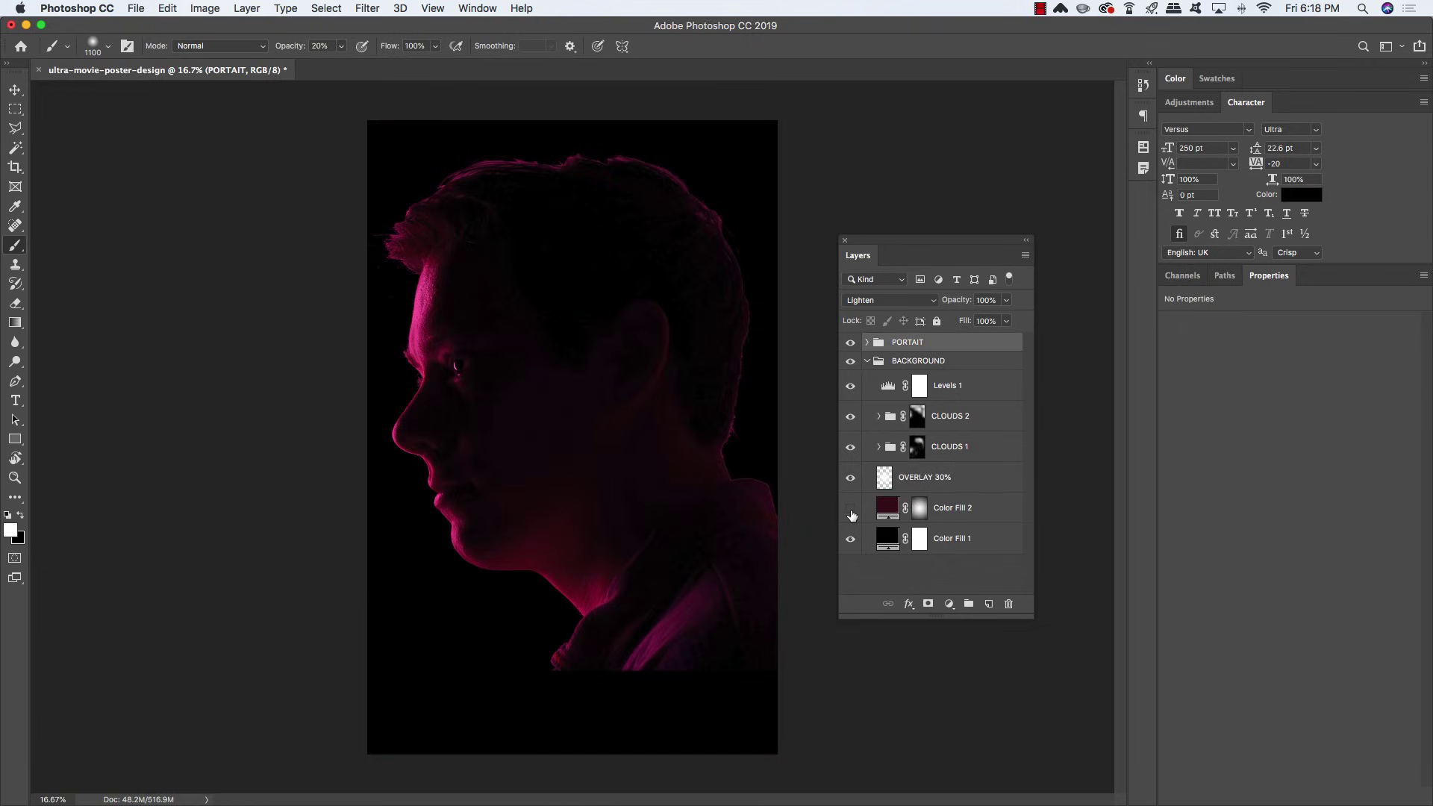
click(851, 509)
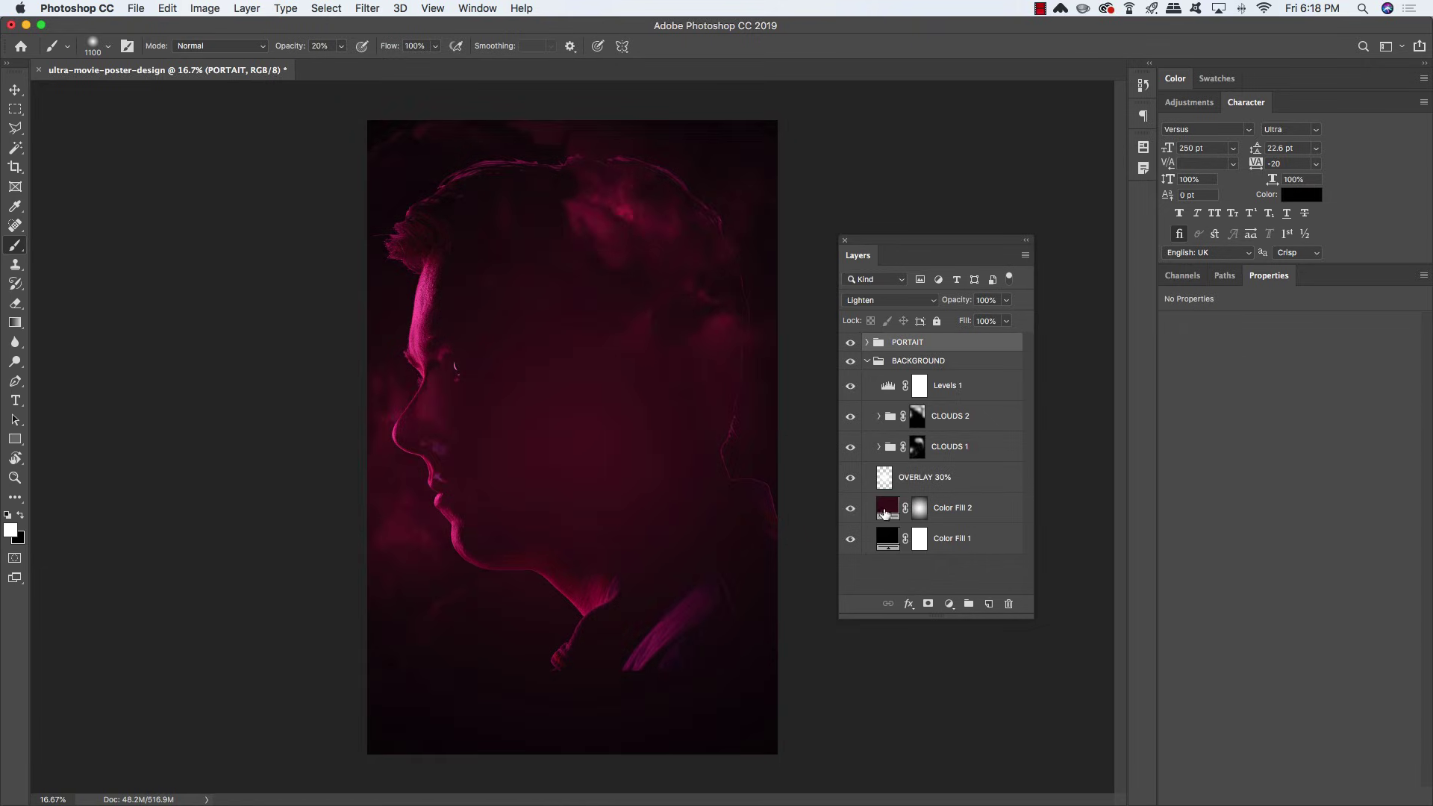
click(977, 512)
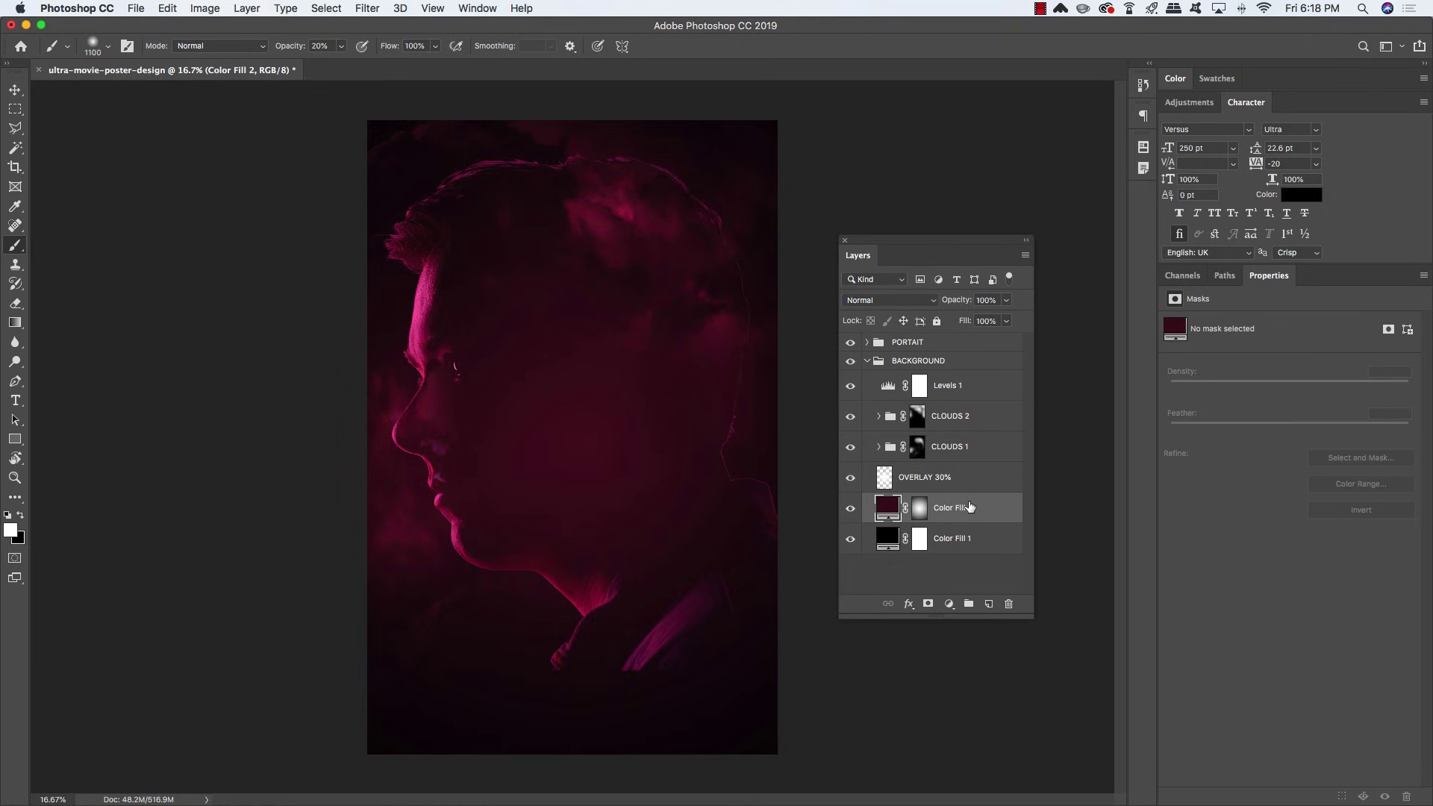
click(971, 475)
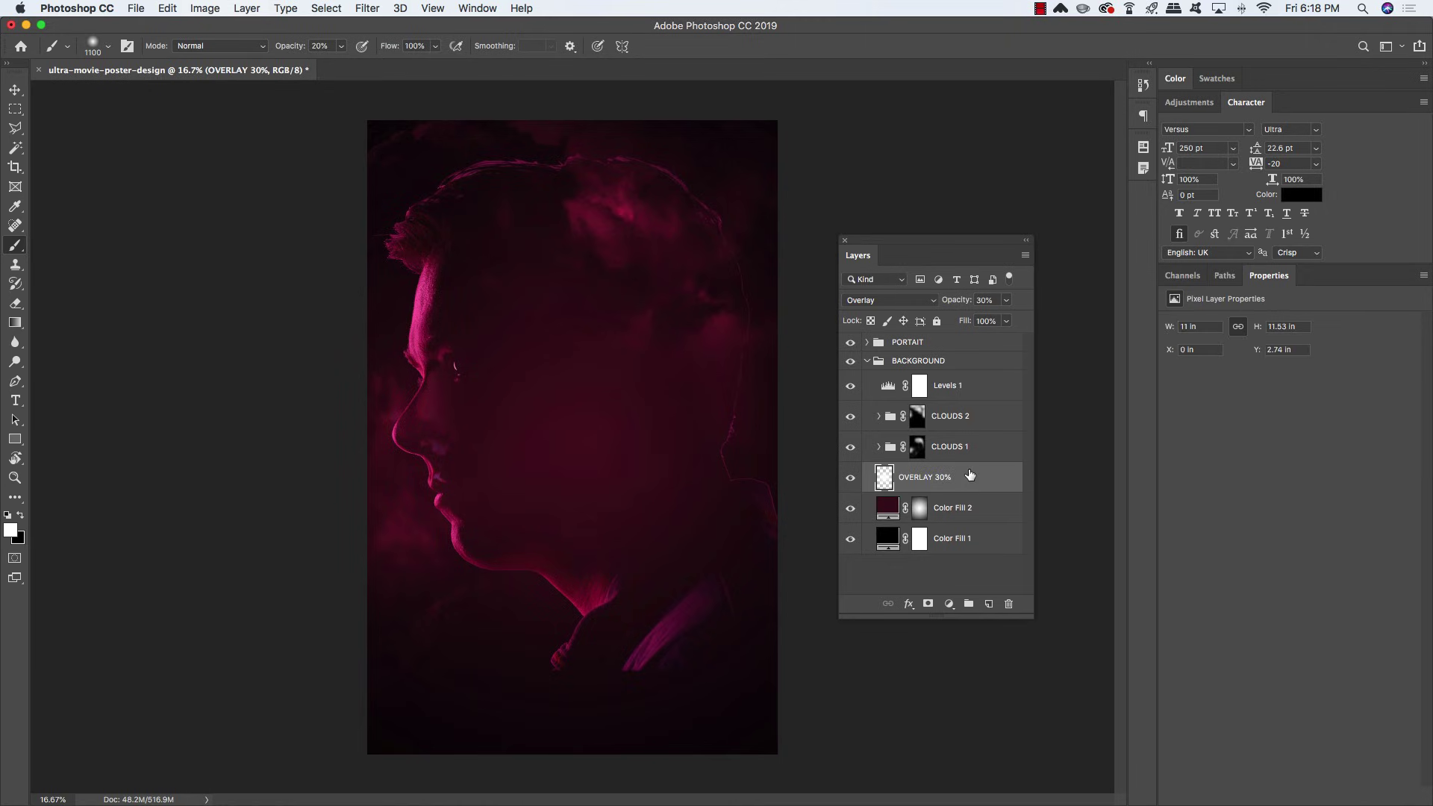
Scale the OVERLAY 30% layer down to about 89% around its centre
key(v)
key(super+t)
drag(778, 223, 754, 246)
key(Return)
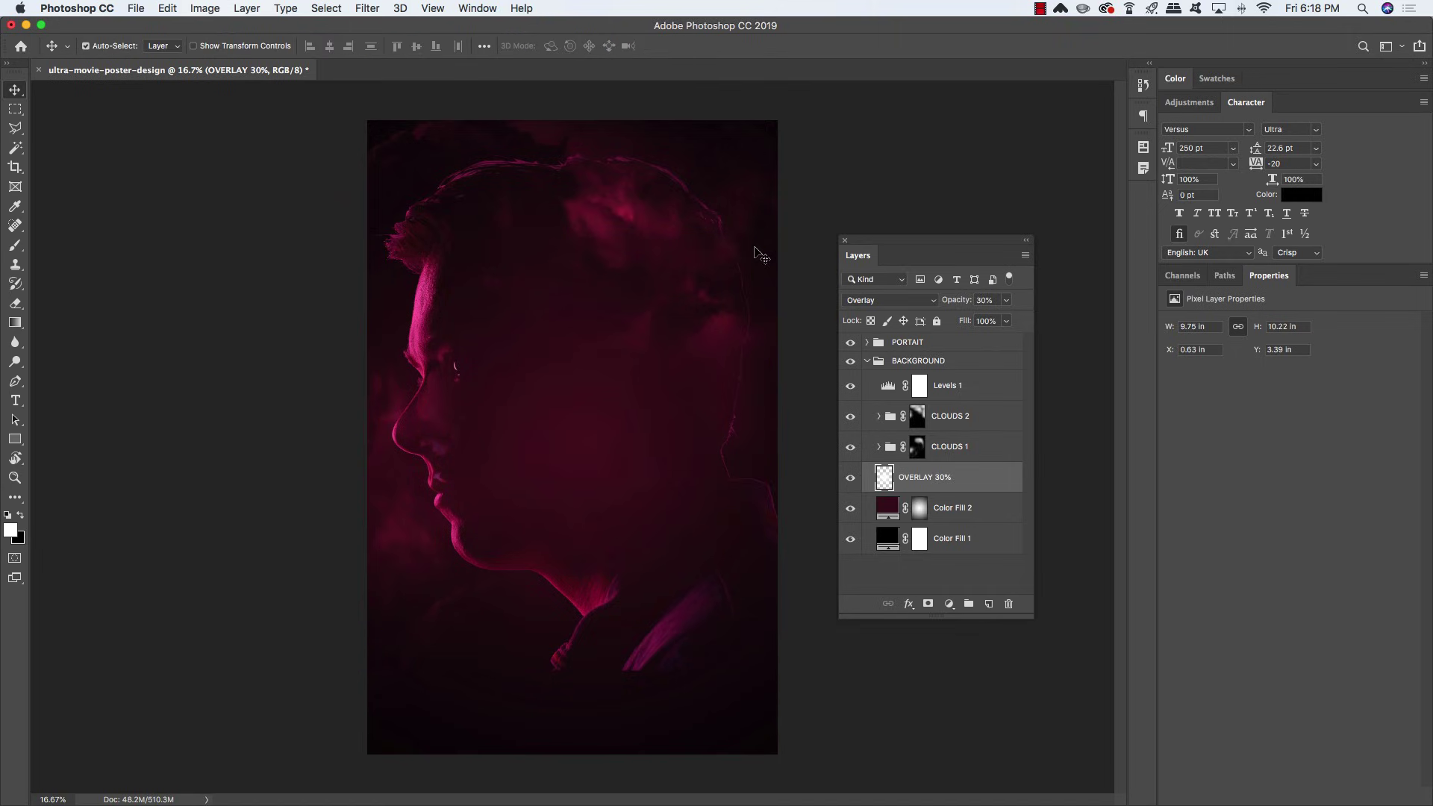
Paint black on the CLOUDS 2 mask to remove the cloud at the top of the head
click(918, 416)
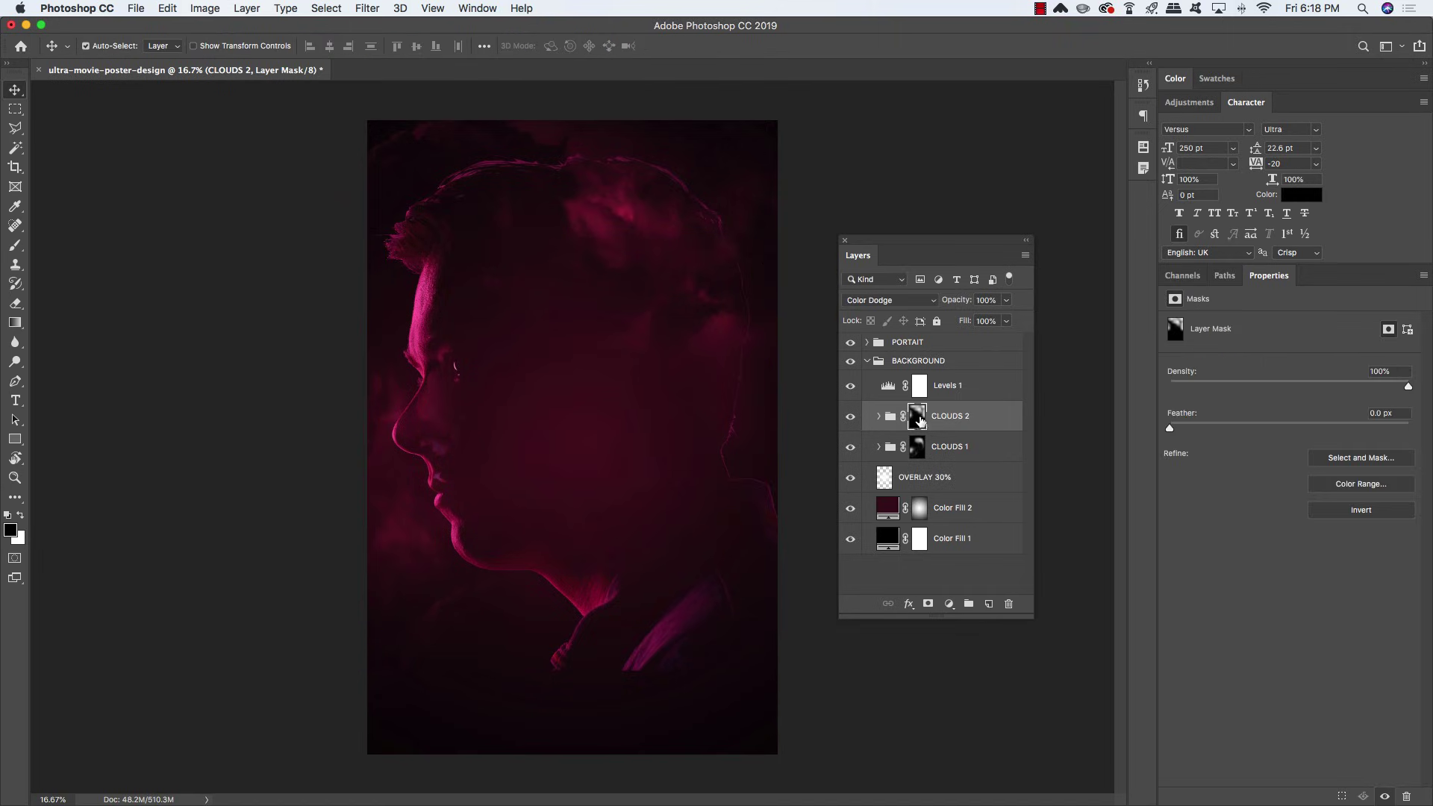
key(x)
key(b)
mouse_move(575, 224)
mouse_down()
mouse_move(607, 229)
mouse_move(579, 213)
mouse_move(650, 251)
mouse_move(671, 286)
mouse_move(641, 336)
mouse_move(679, 366)
mouse_move(658, 388)
mouse_up()
click(917, 448)
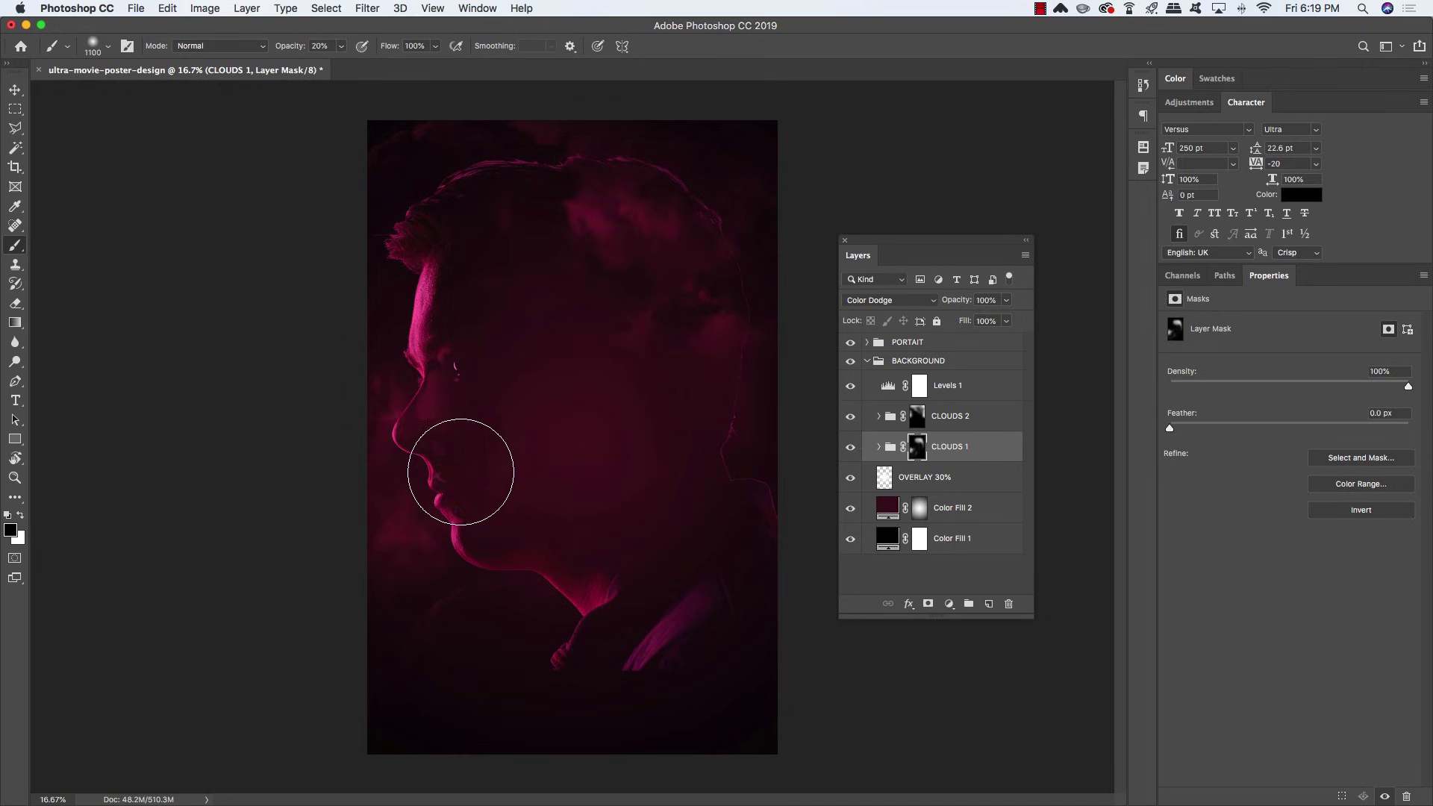
click(974, 386)
Set Levels 1 opacity to 30%, then toggle Color Fill 2 off and on to compare
click(849, 386)
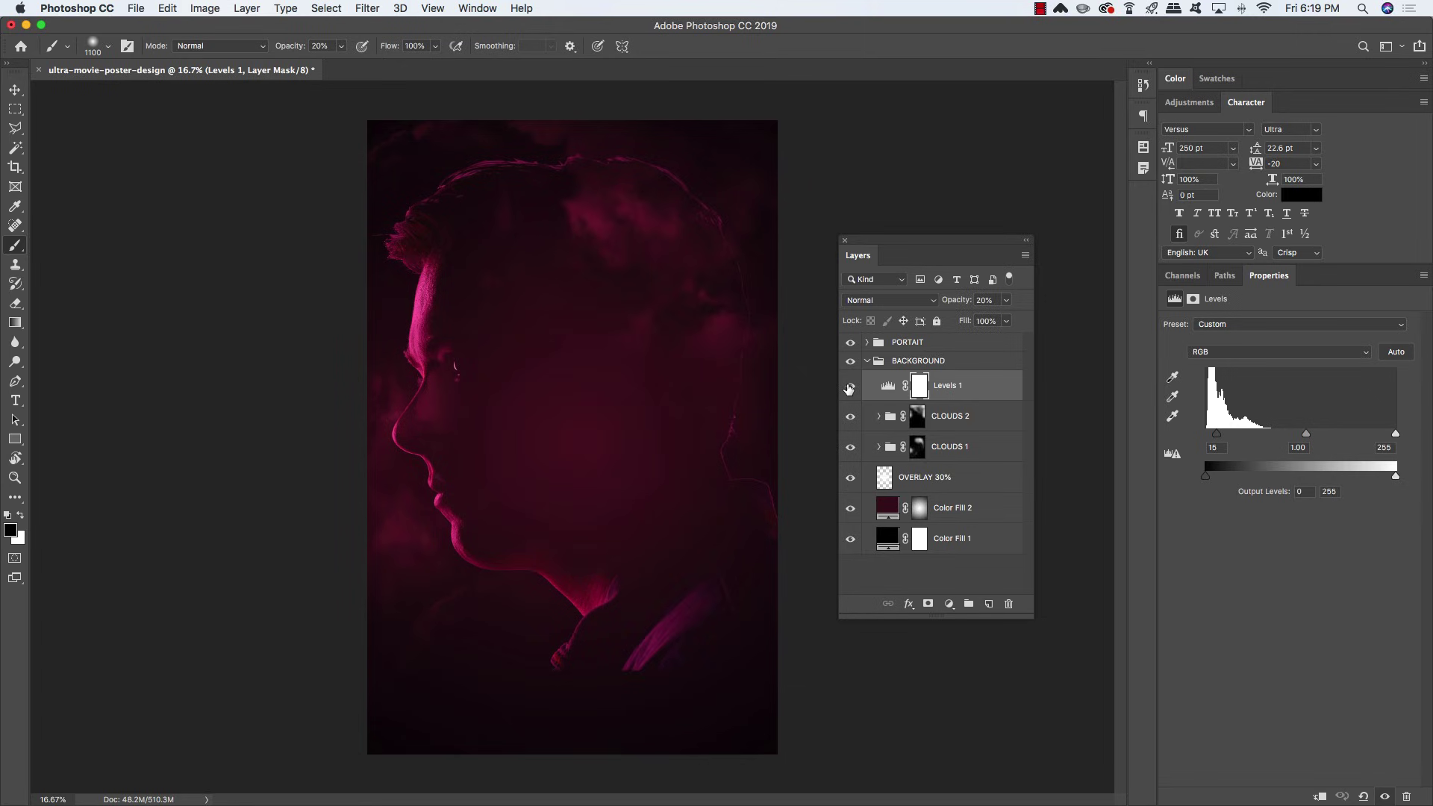
key(v)
key(3)
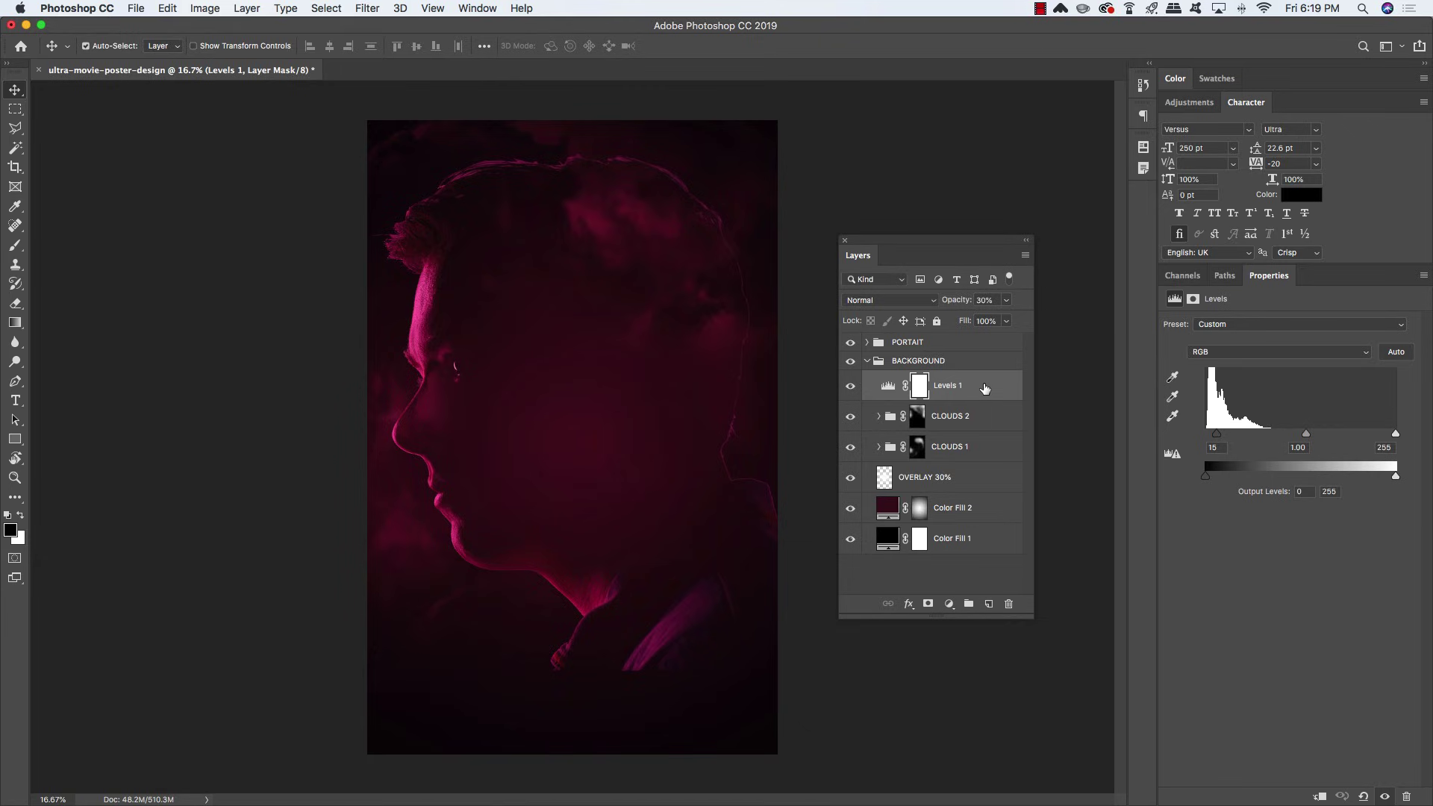
click(987, 510)
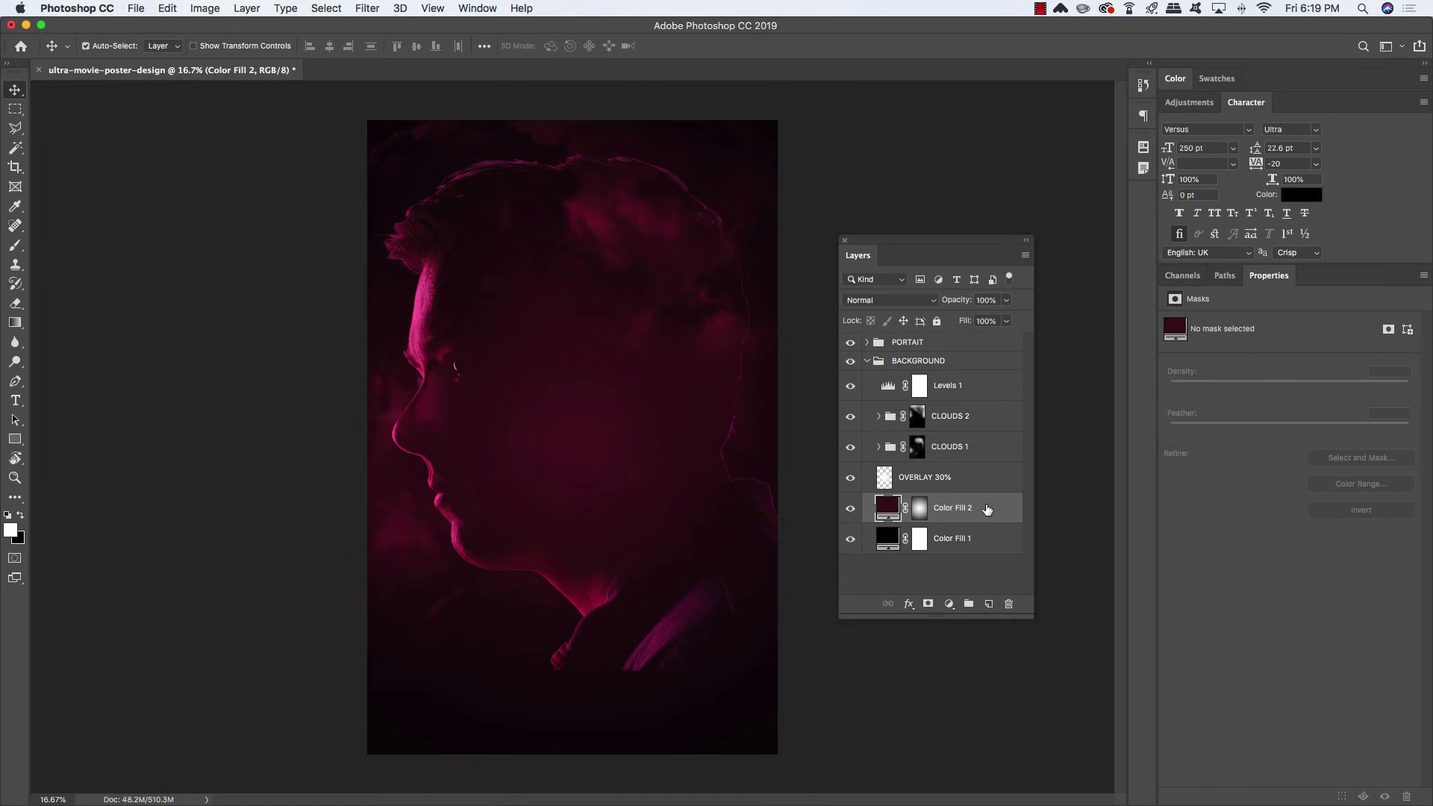
click(851, 511)
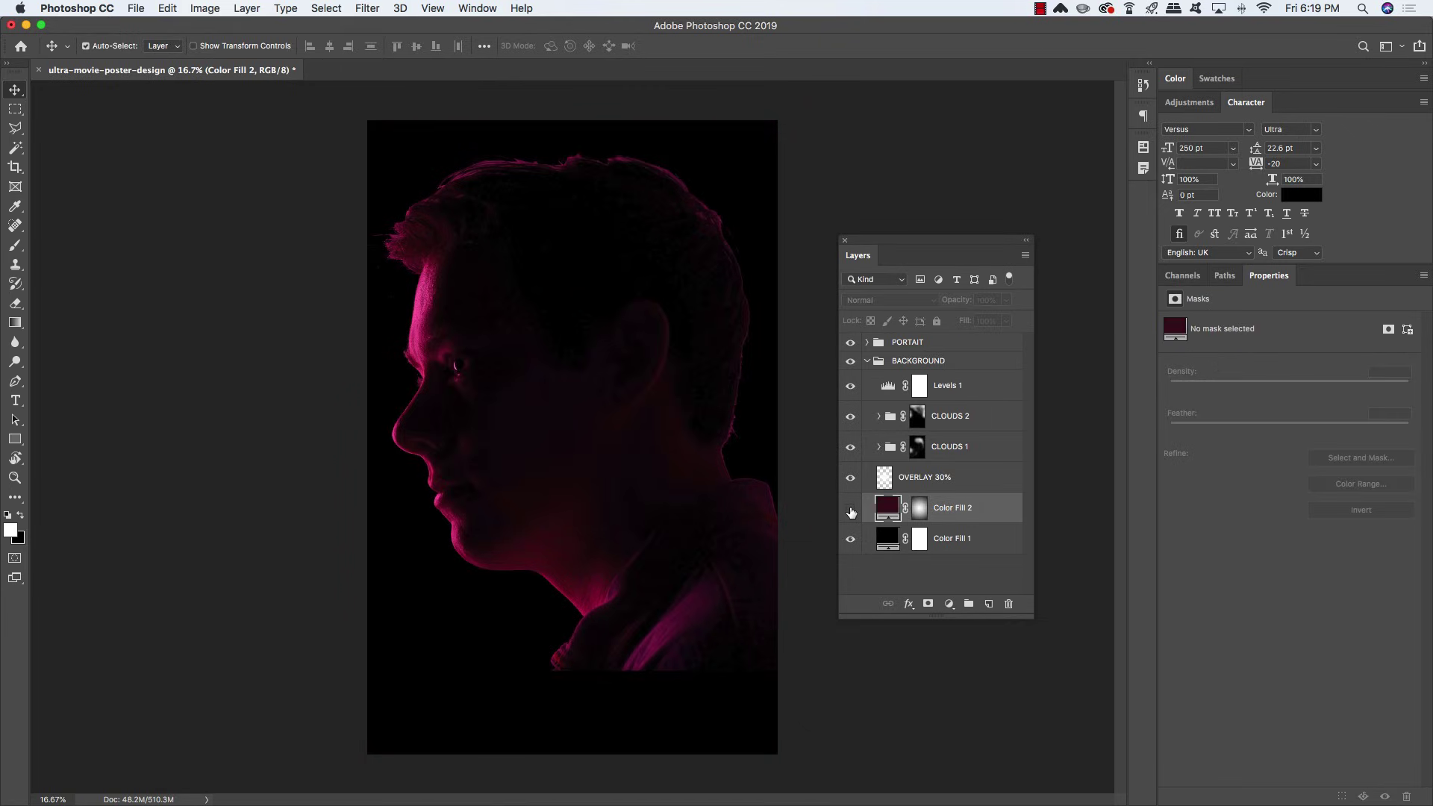
click(851, 512)
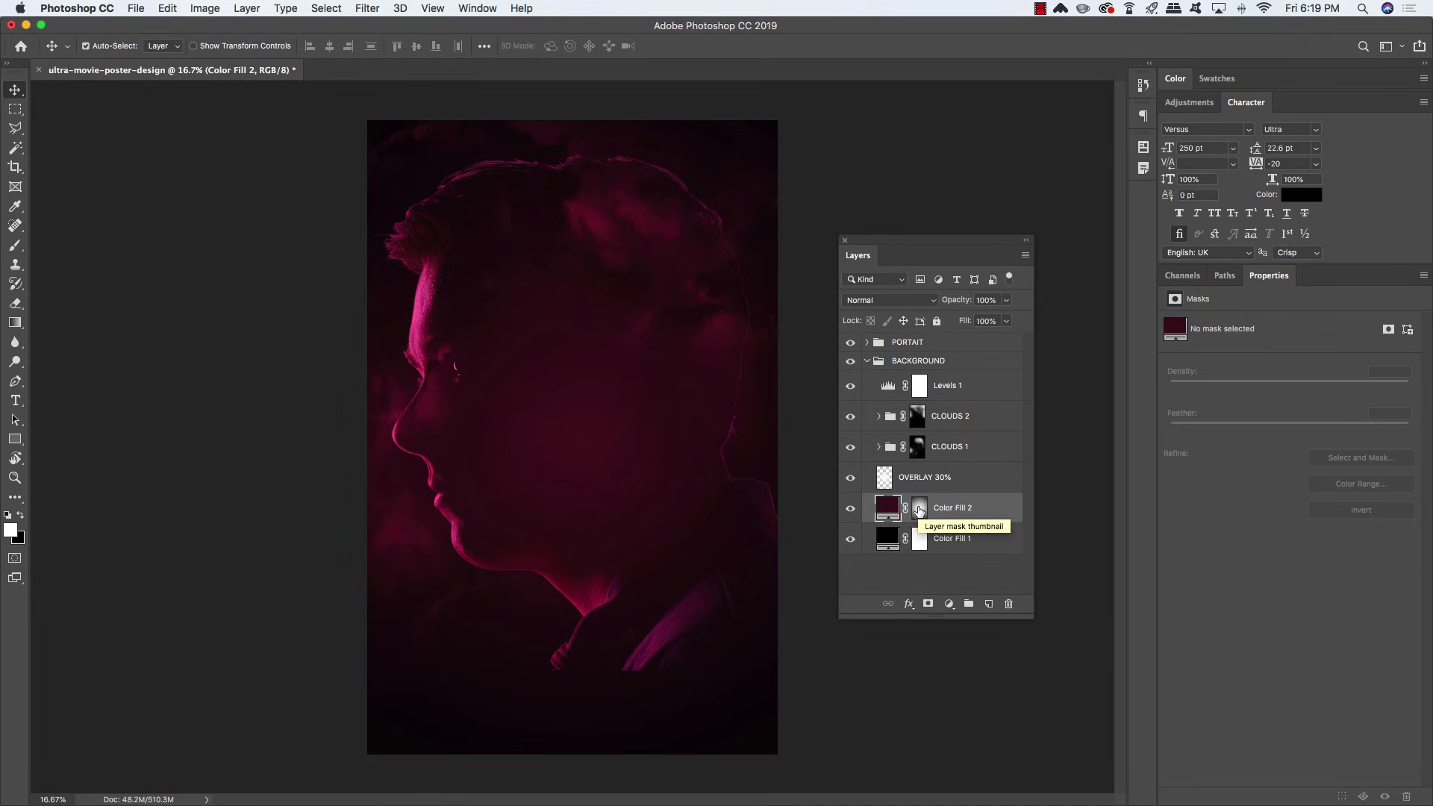
Delete Color Fill 2's layer mask and replace it with a fresh white mask
click(919, 510)
right_click(921, 511)
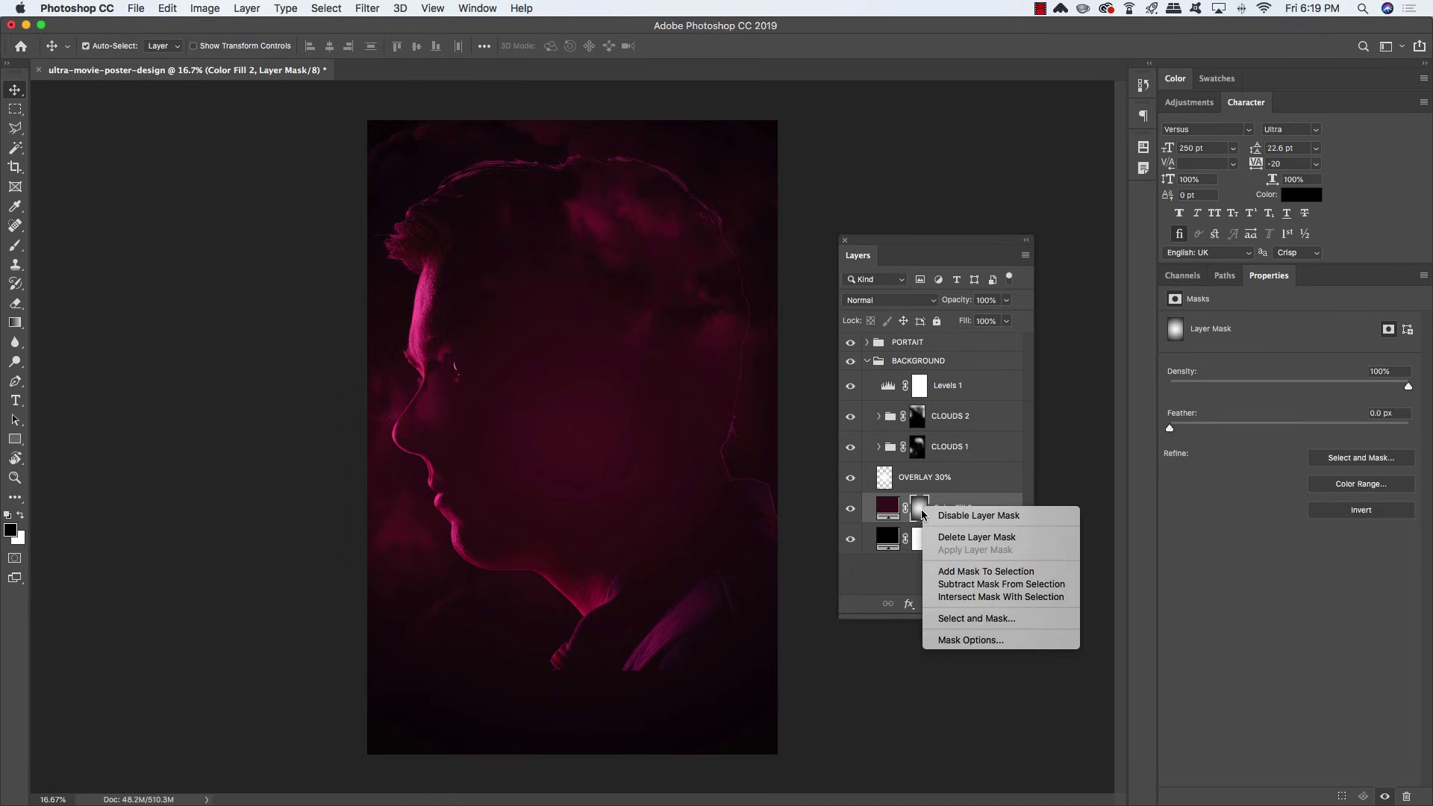
click(952, 498)
right_click(917, 510)
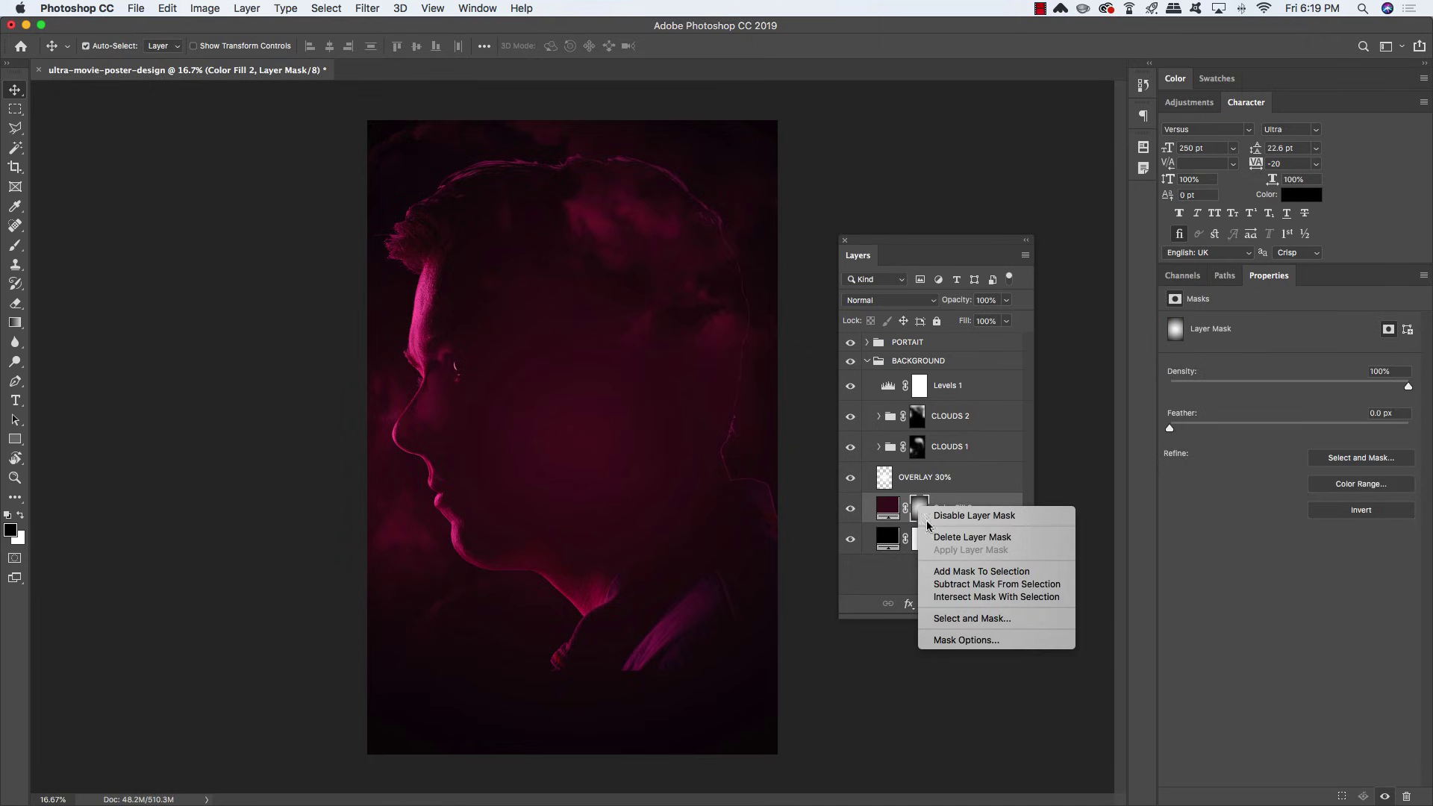
click(938, 537)
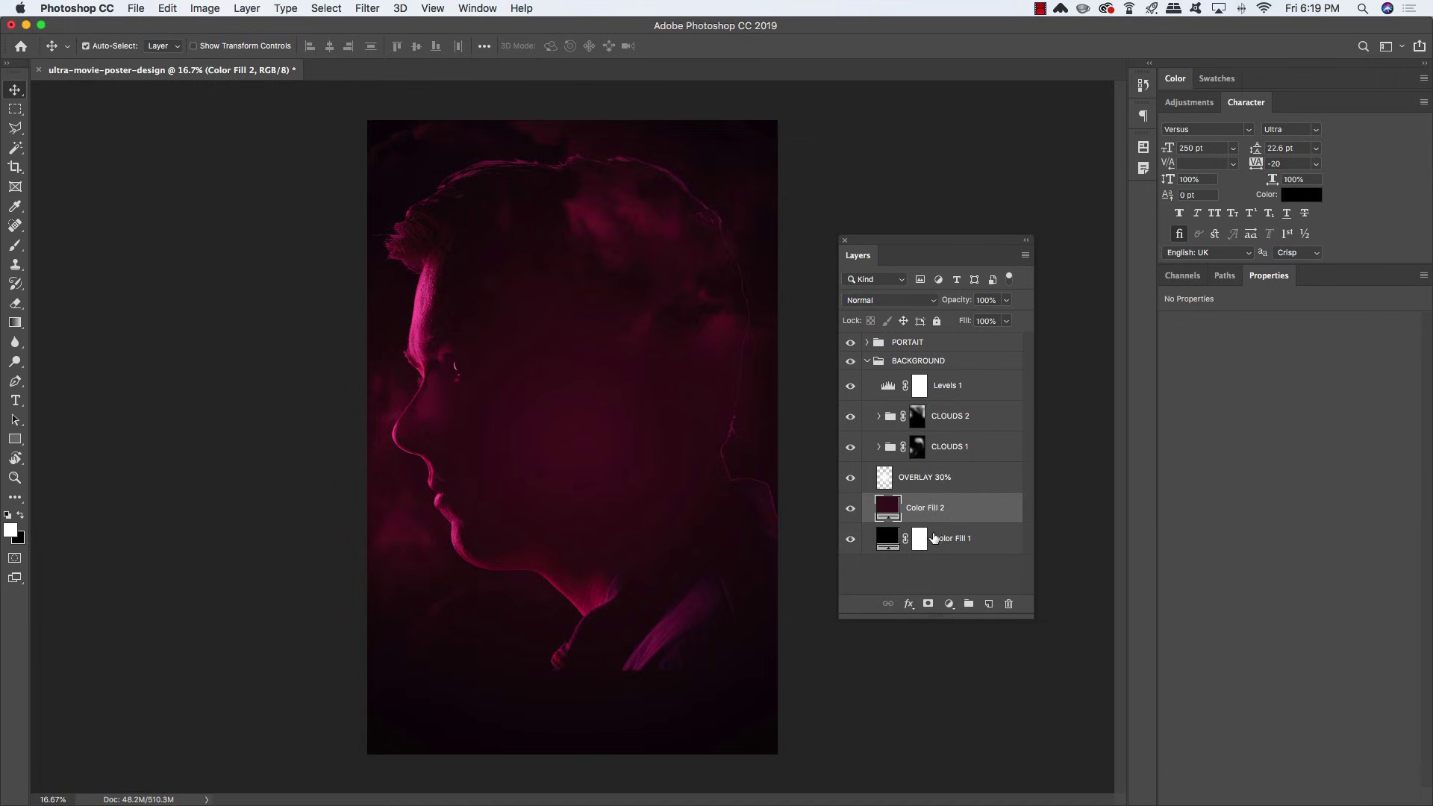
click(930, 606)
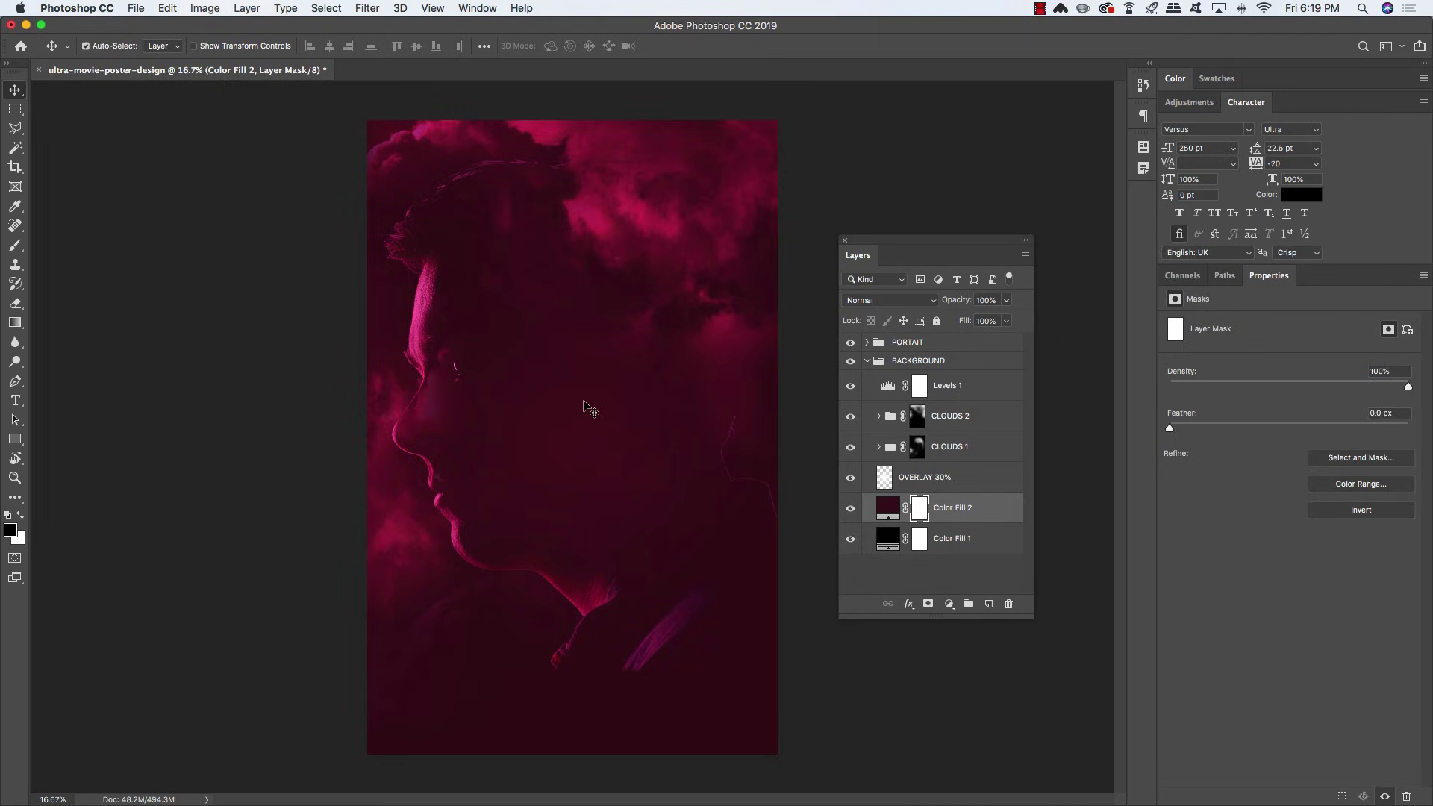
Draw a reversed radial gradient from the poster centre on Color Fill 2's mask, then hide the guides
key(super+semicolon)
key(g)
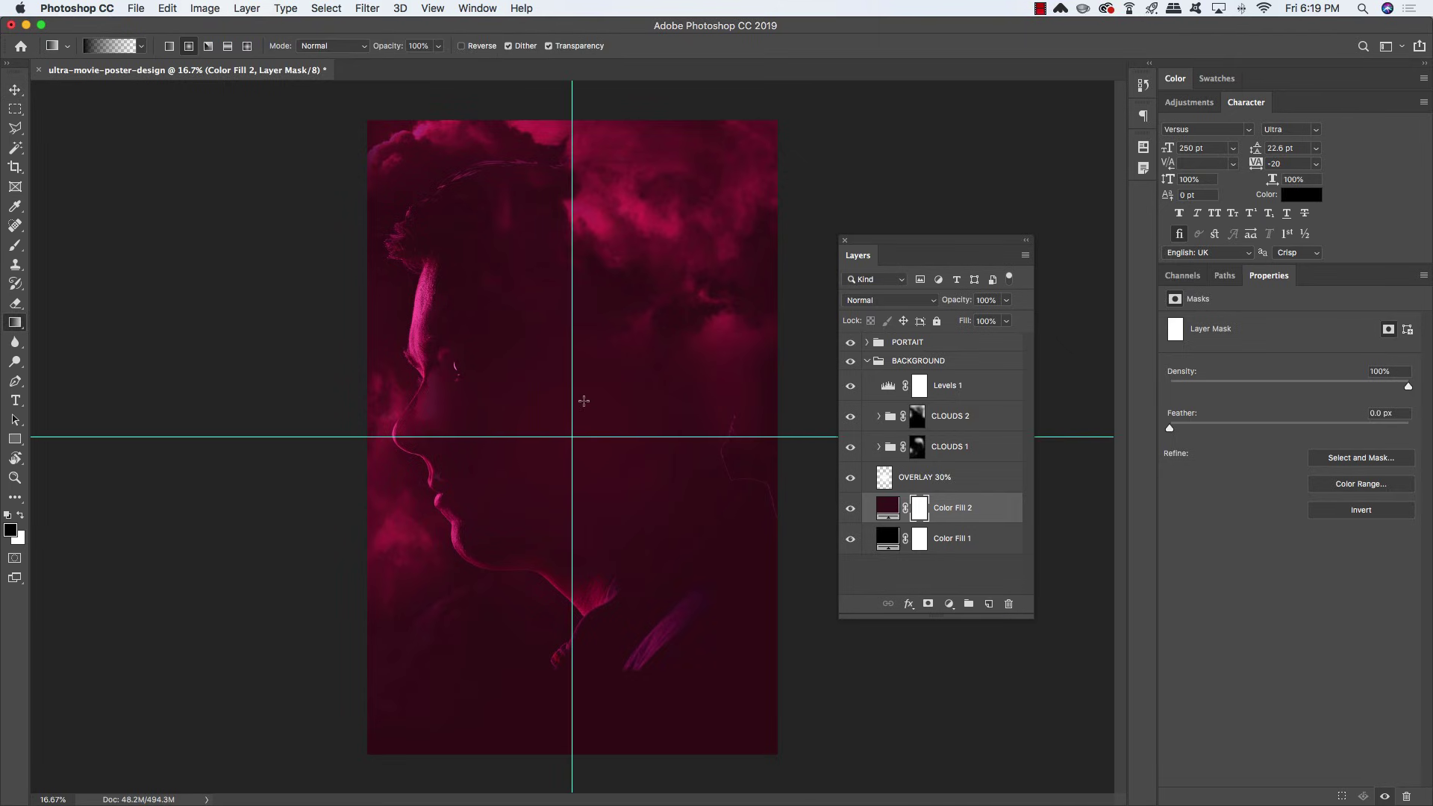
key(x)
key(x)
click(461, 46)
key(super+minus)
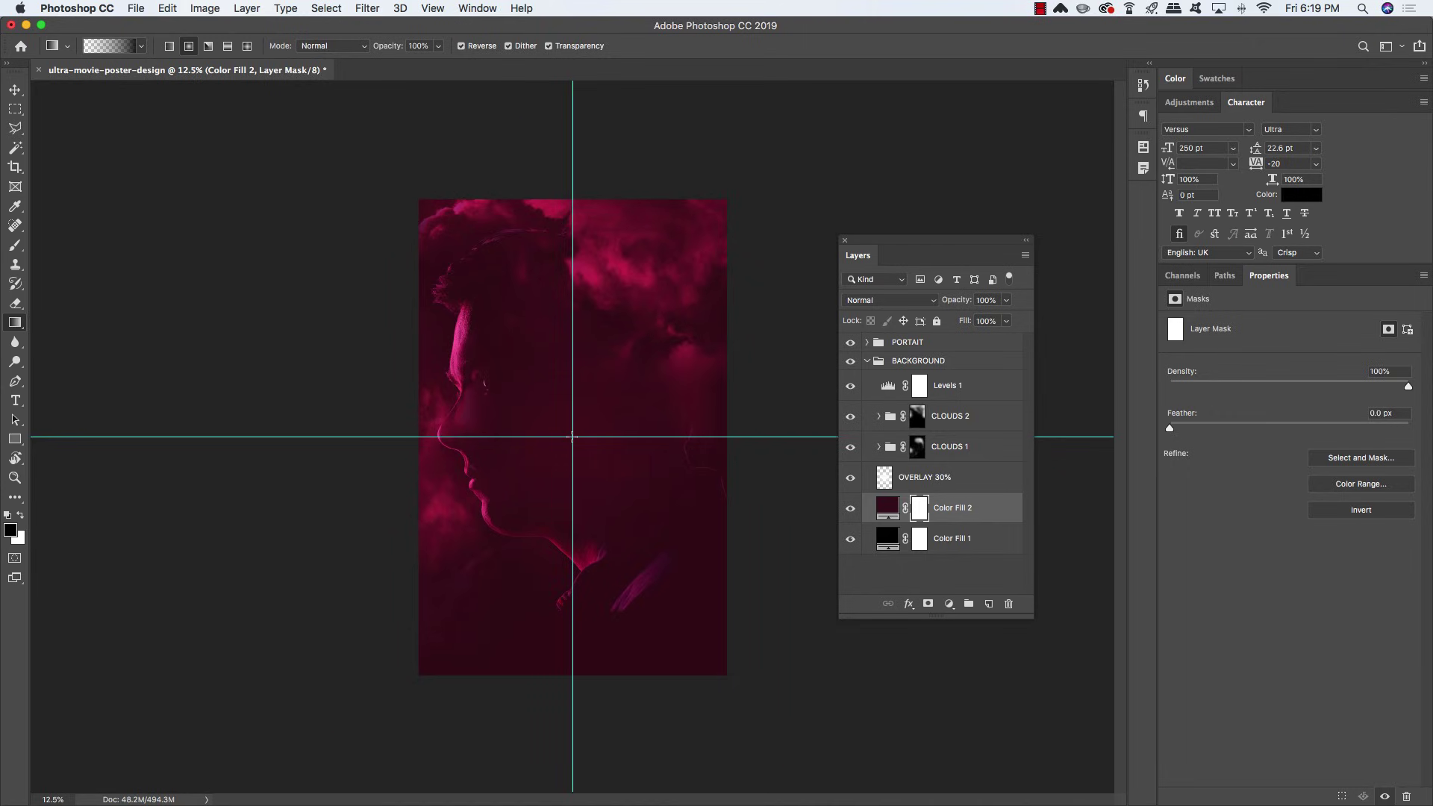
drag(572, 437, 438, 285)
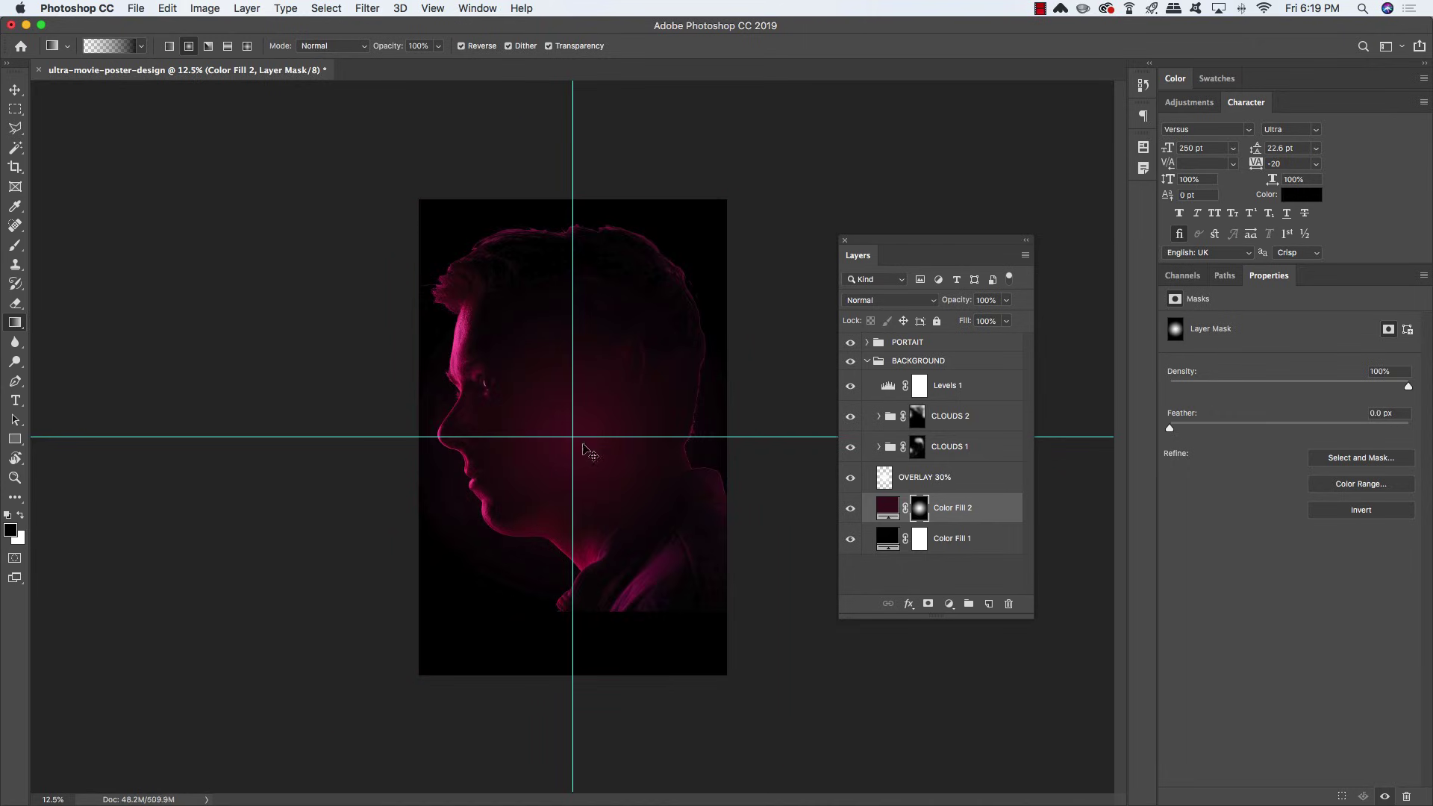
key(super+z)
drag(573, 437, 766, 658)
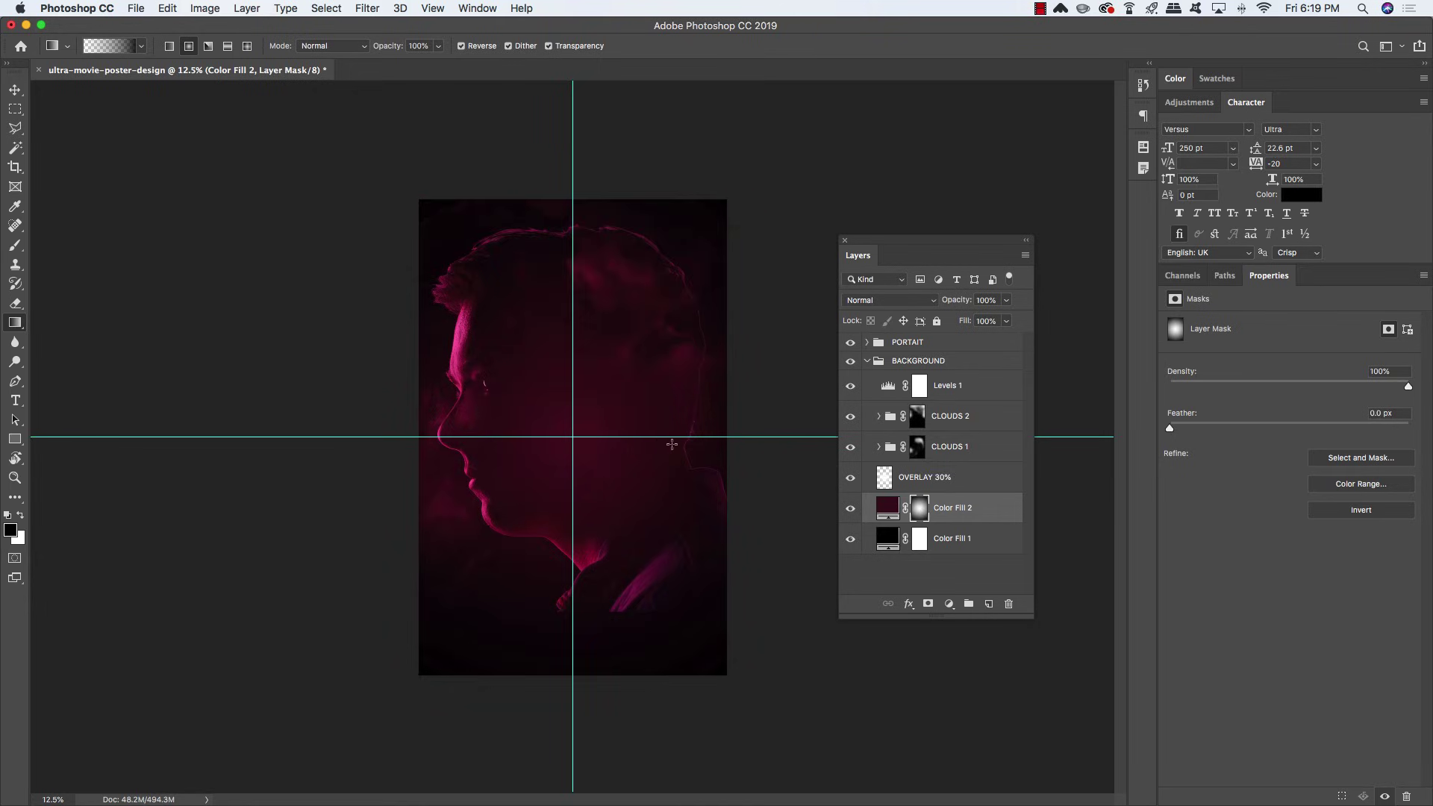
key(super+semicolon)
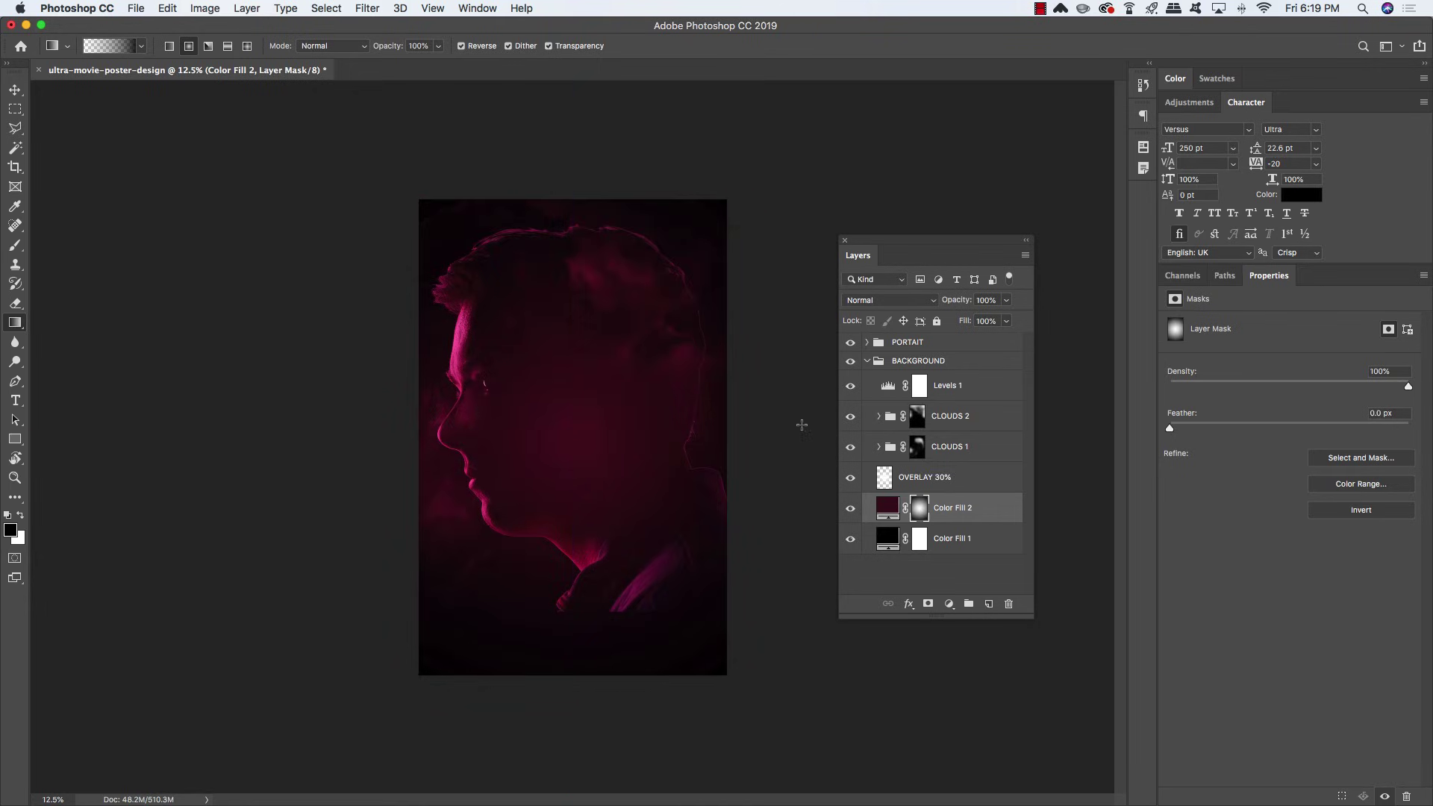
key(v)
key(super+equal)
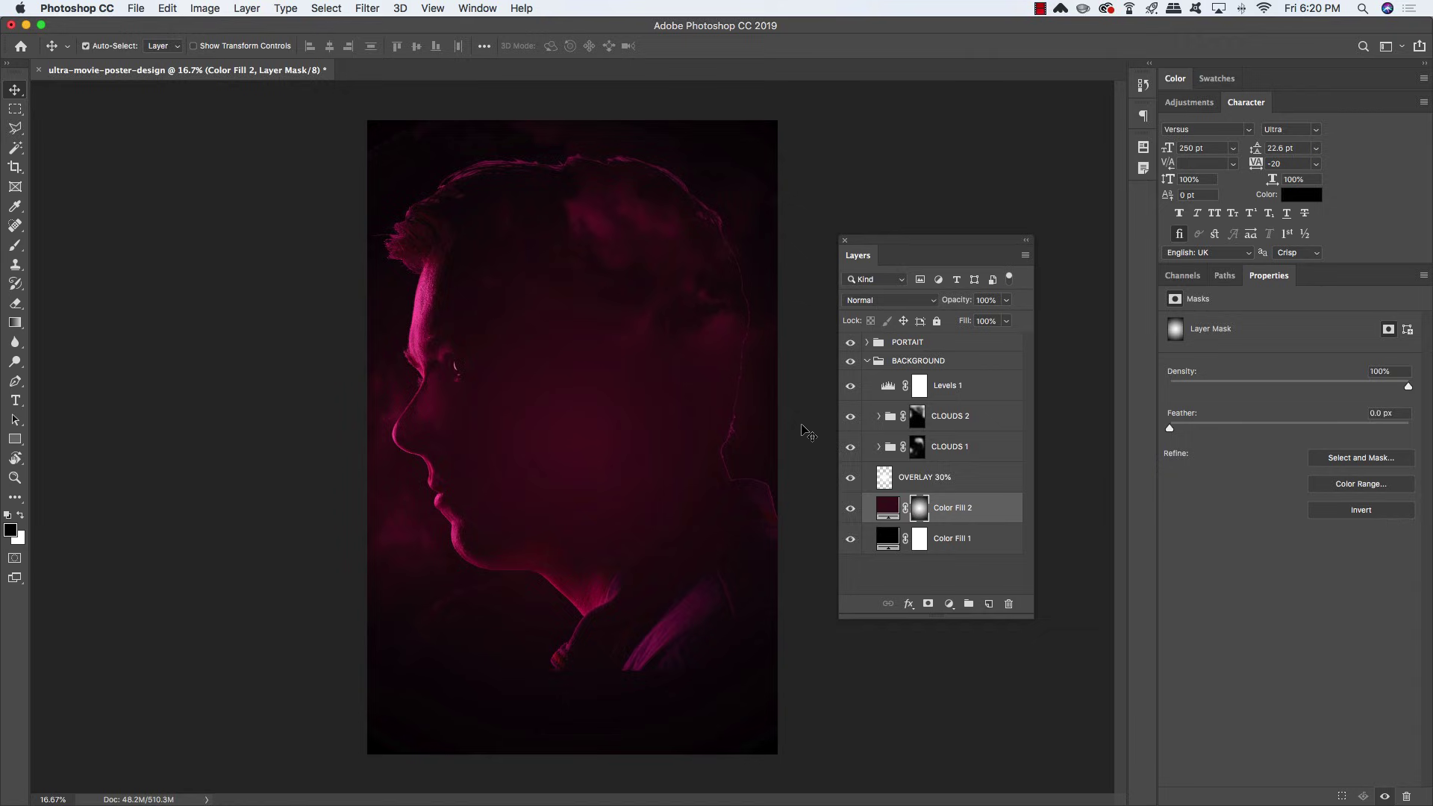
Check the contents of the PORTAIT and BACKGROUND groups, ending with PORTAIT selected
click(867, 362)
click(925, 342)
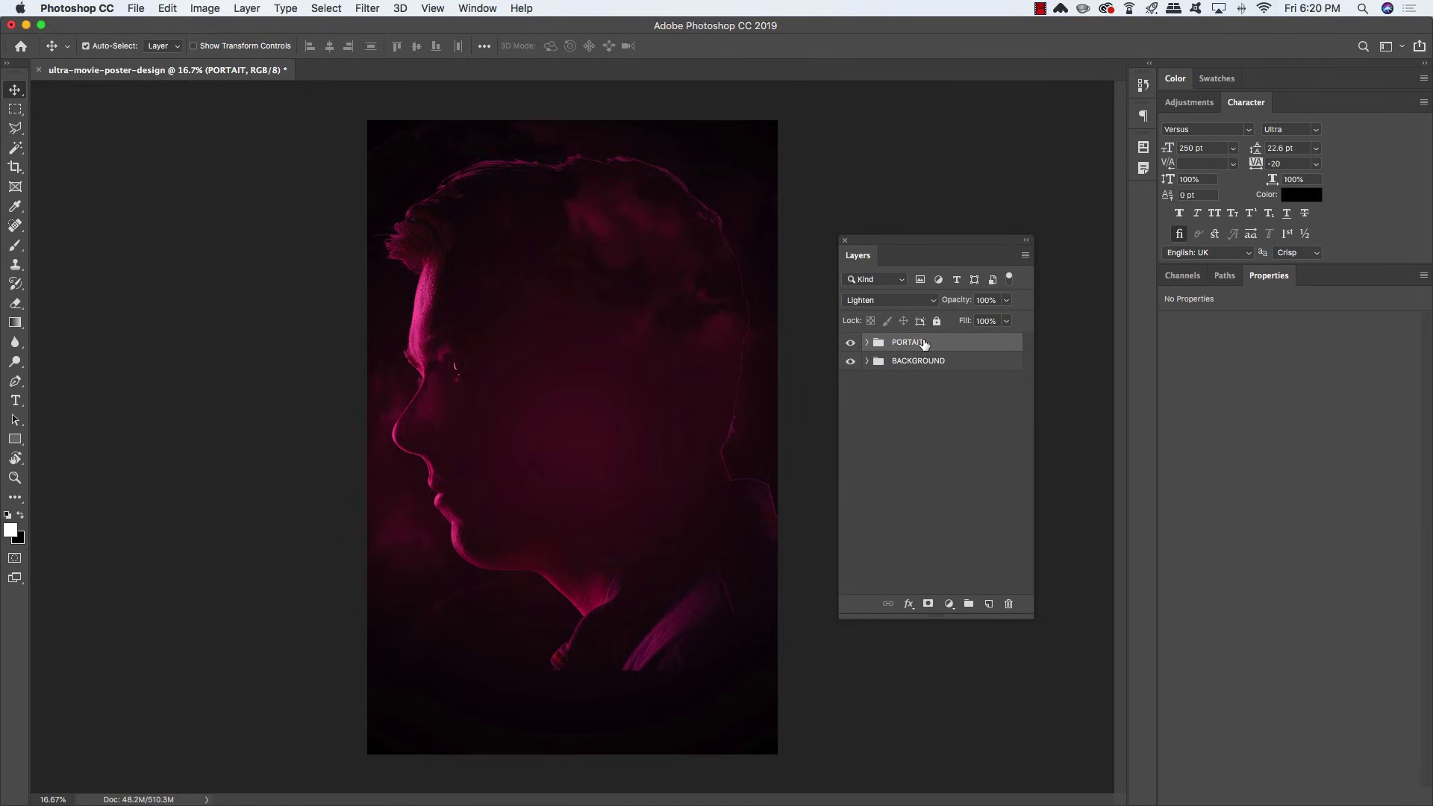
click(866, 344)
click(866, 343)
click(929, 361)
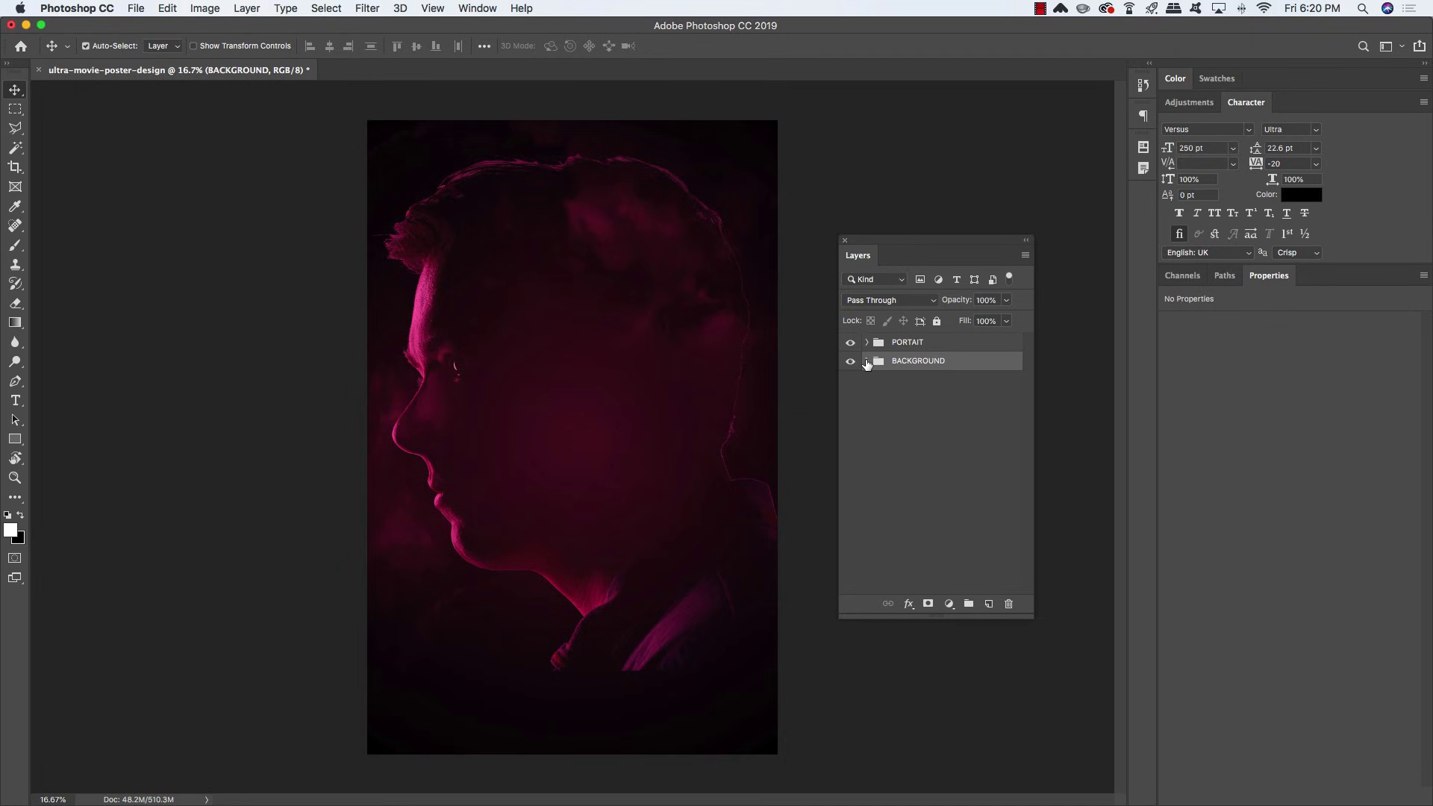
click(867, 362)
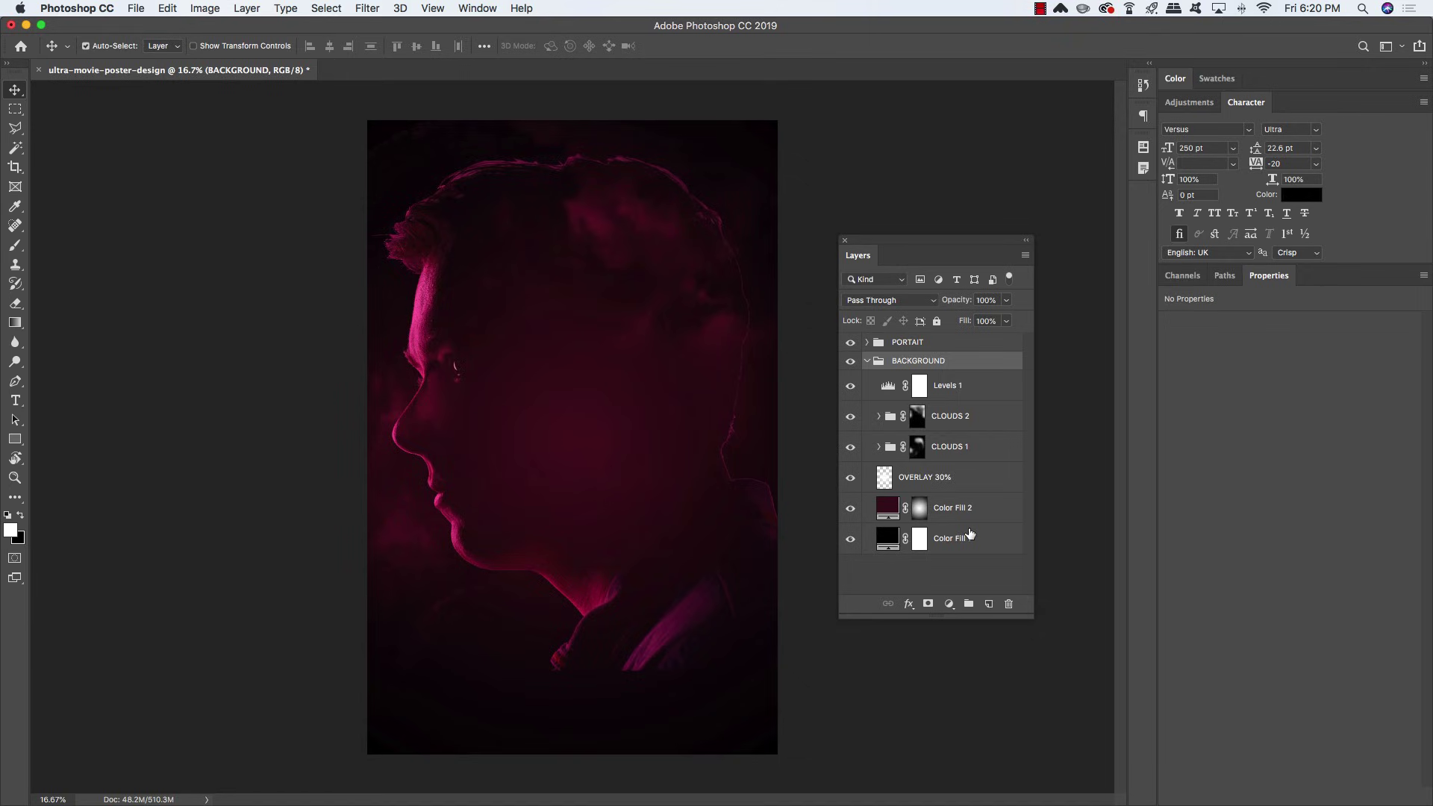
click(950, 345)
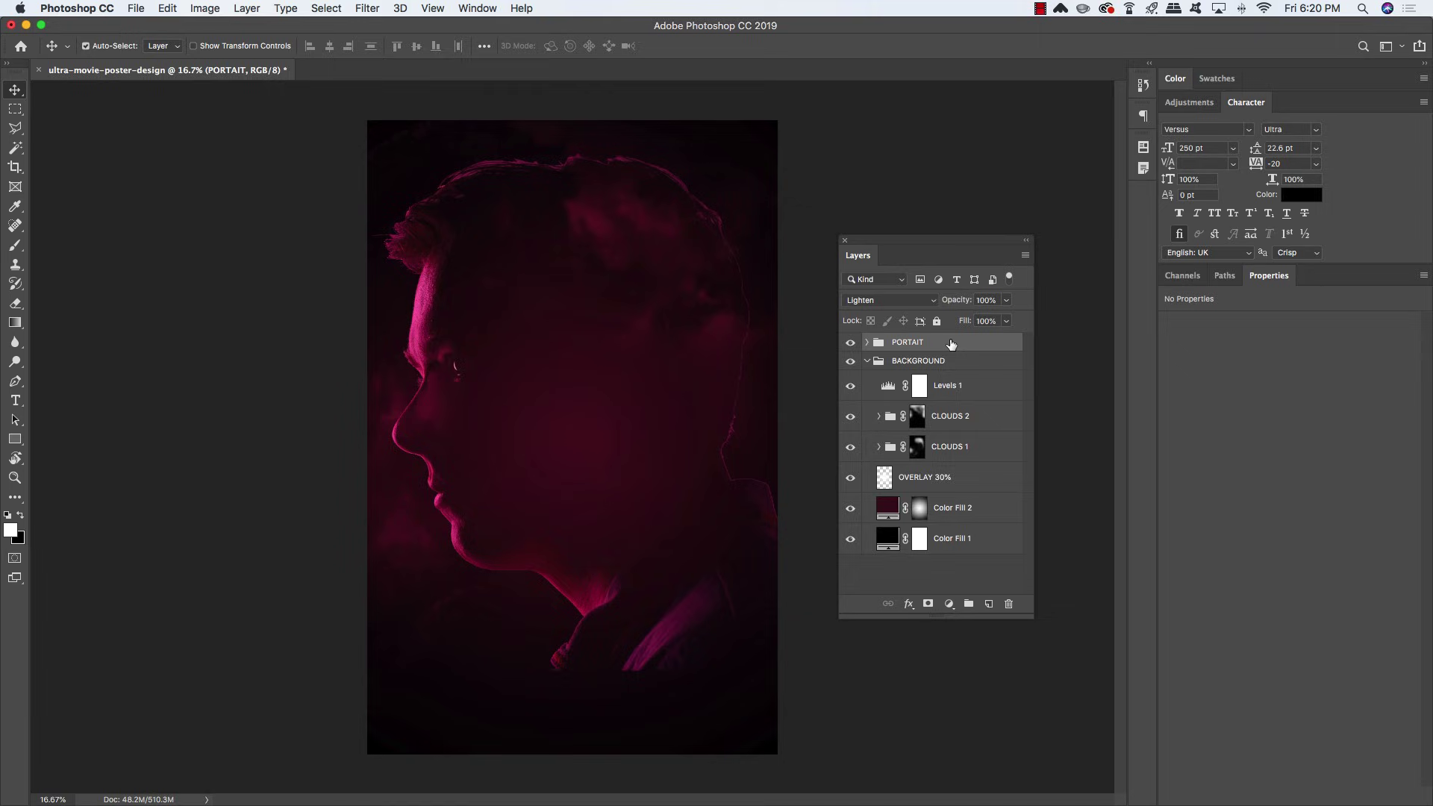
click(867, 362)
Add a mask to PORTAIT and drag reversed linear gradients upward to fade the lower portrait
click(927, 604)
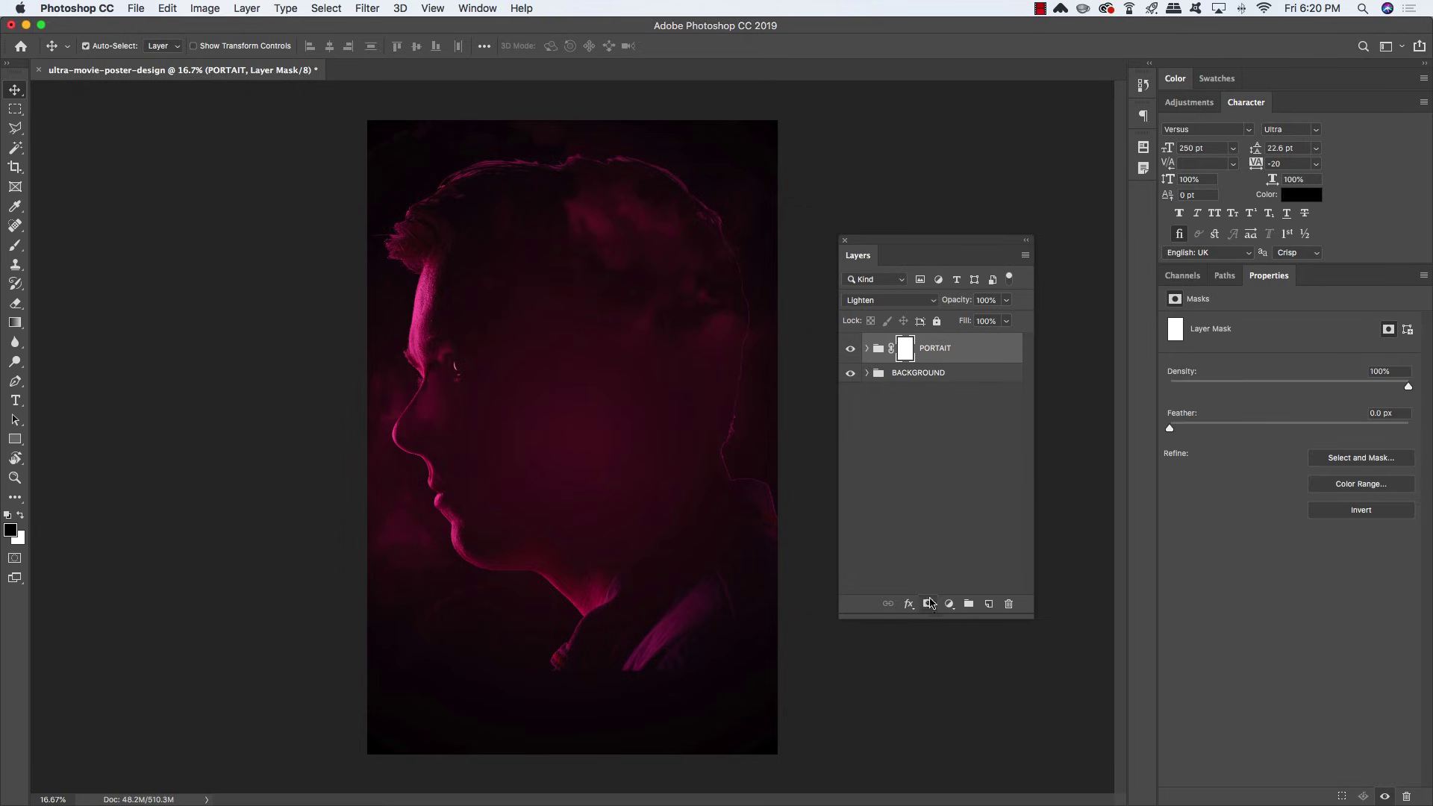
key(g)
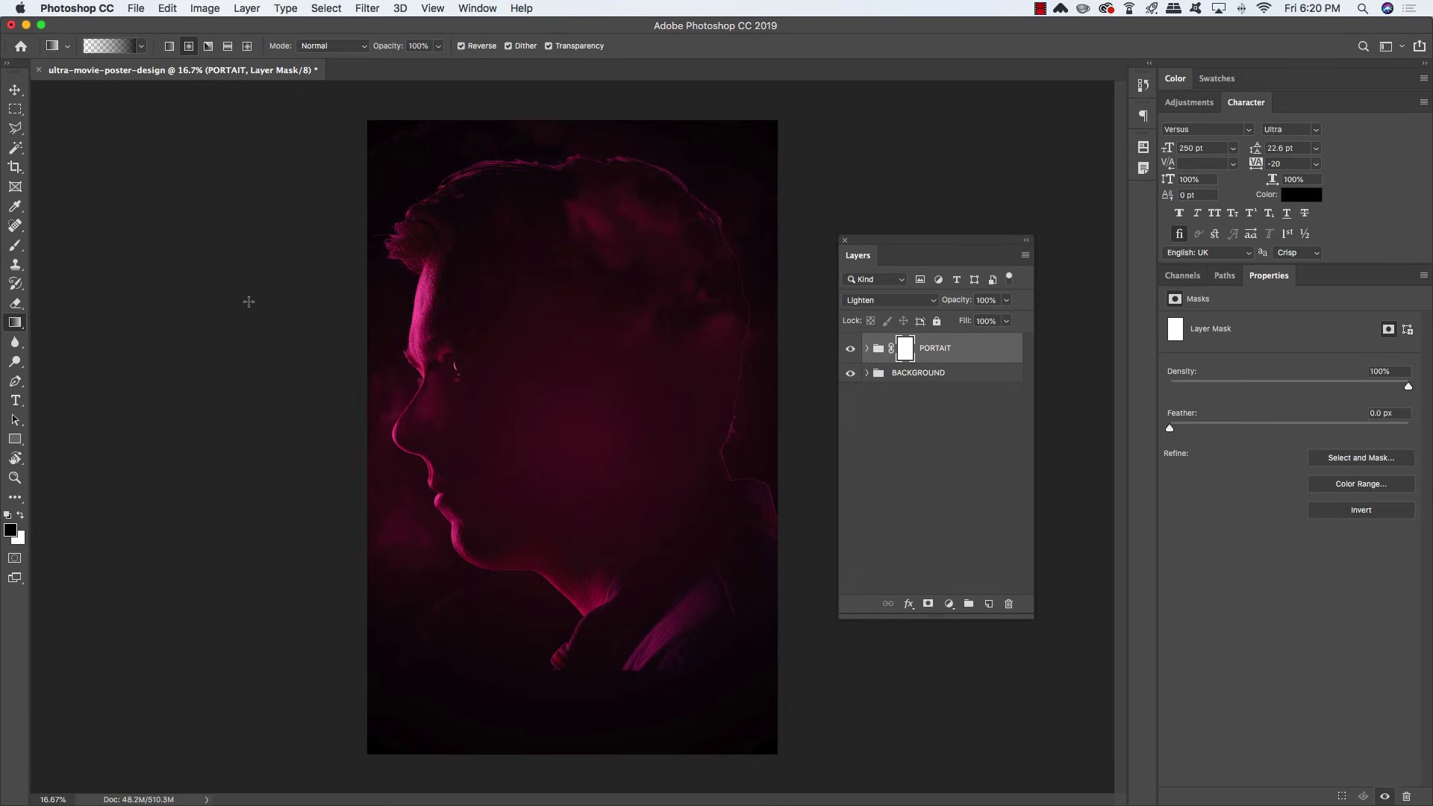
click(462, 47)
click(170, 48)
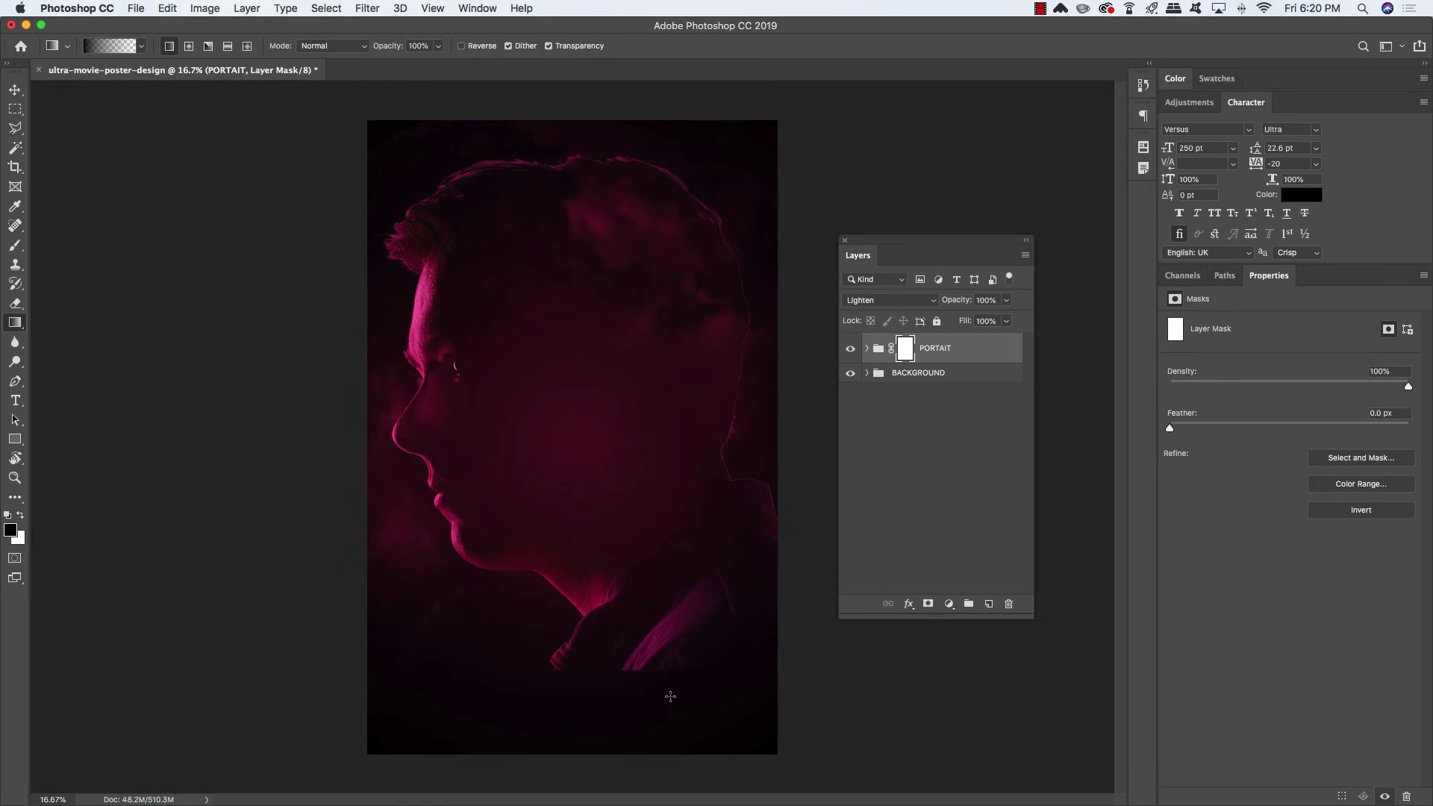
drag(668, 657, 672, 560)
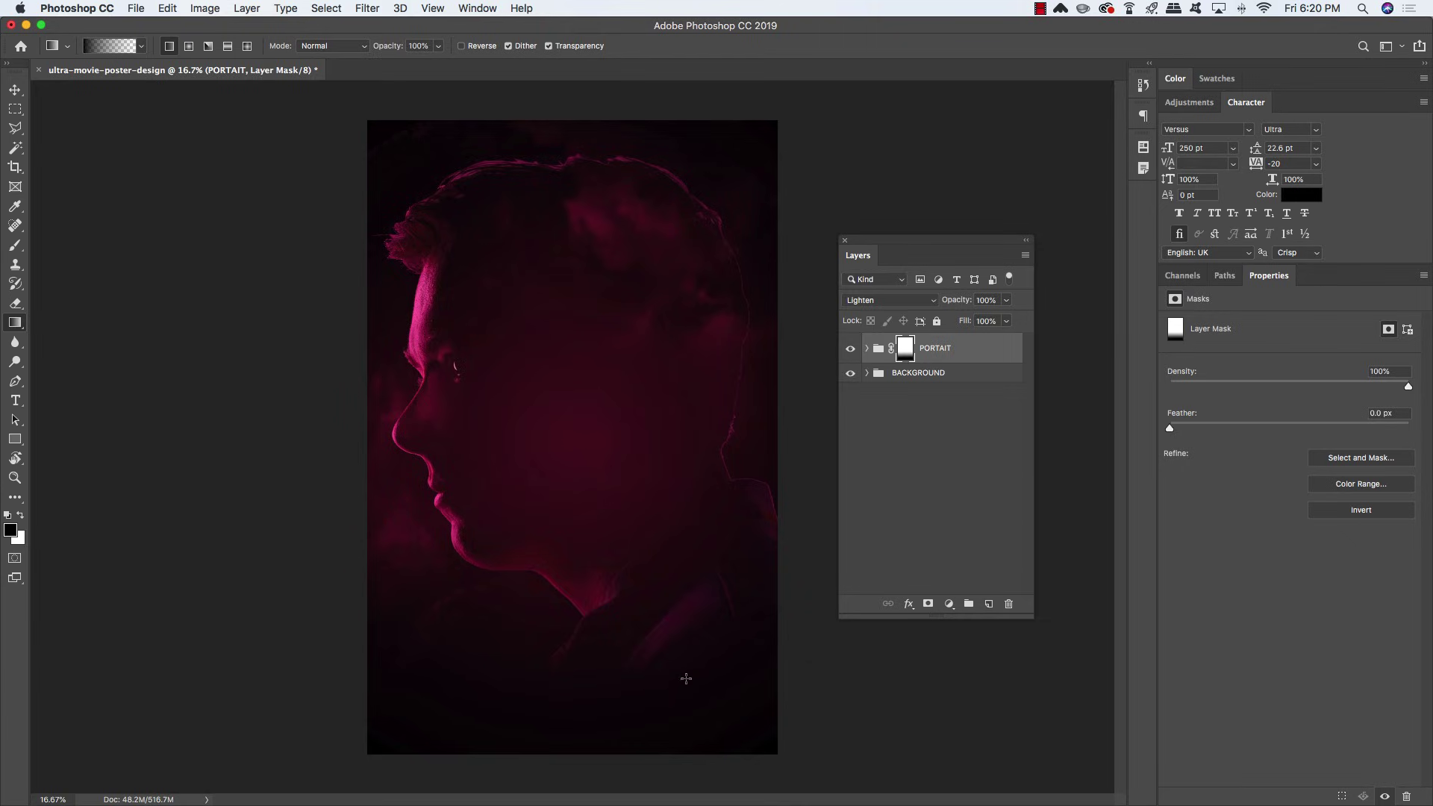
drag(667, 681, 650, 588)
key(v)
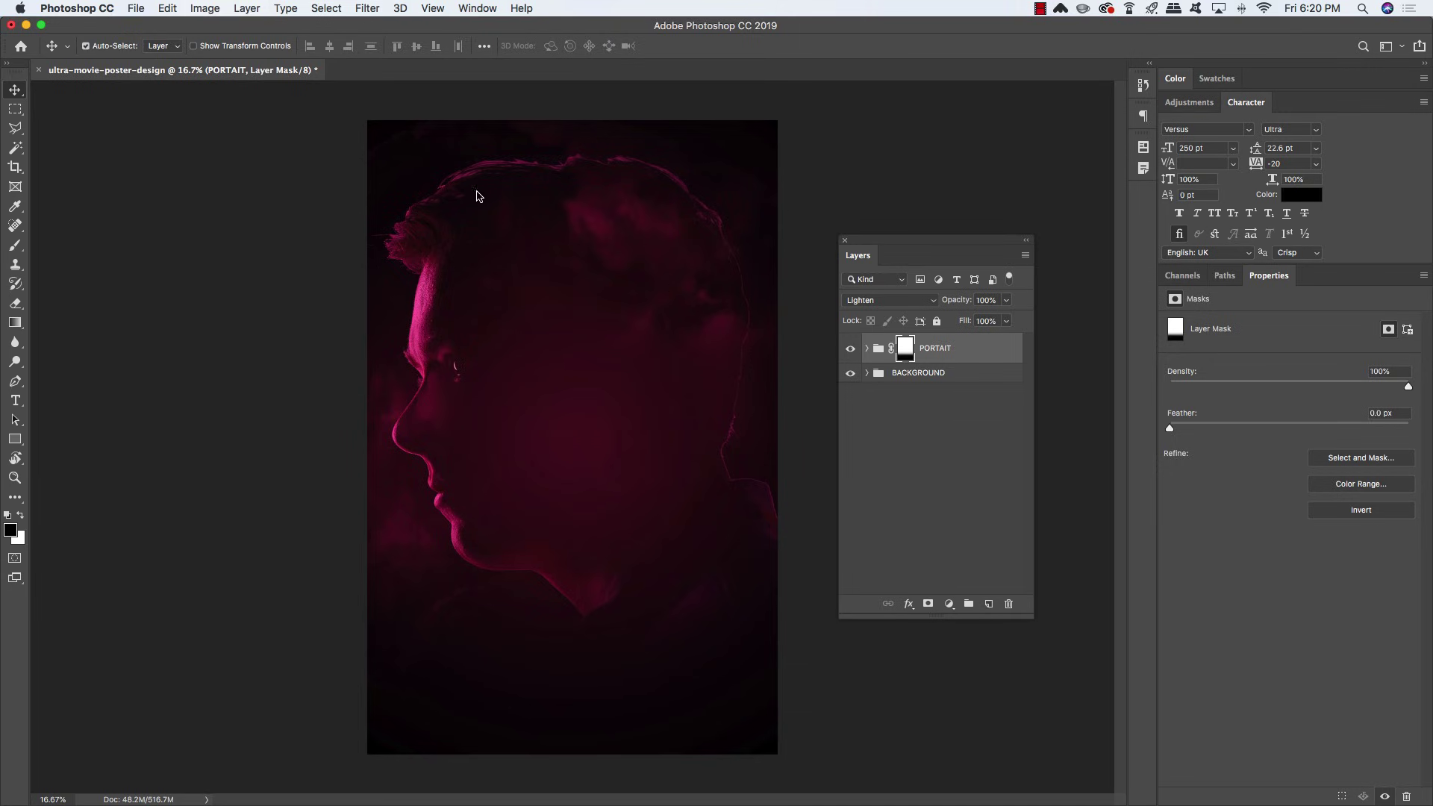
Place simon-zhu-983216-unsplash.jpg embedded, enlarge it to the canvas width, move it up, and commit
click(136, 5)
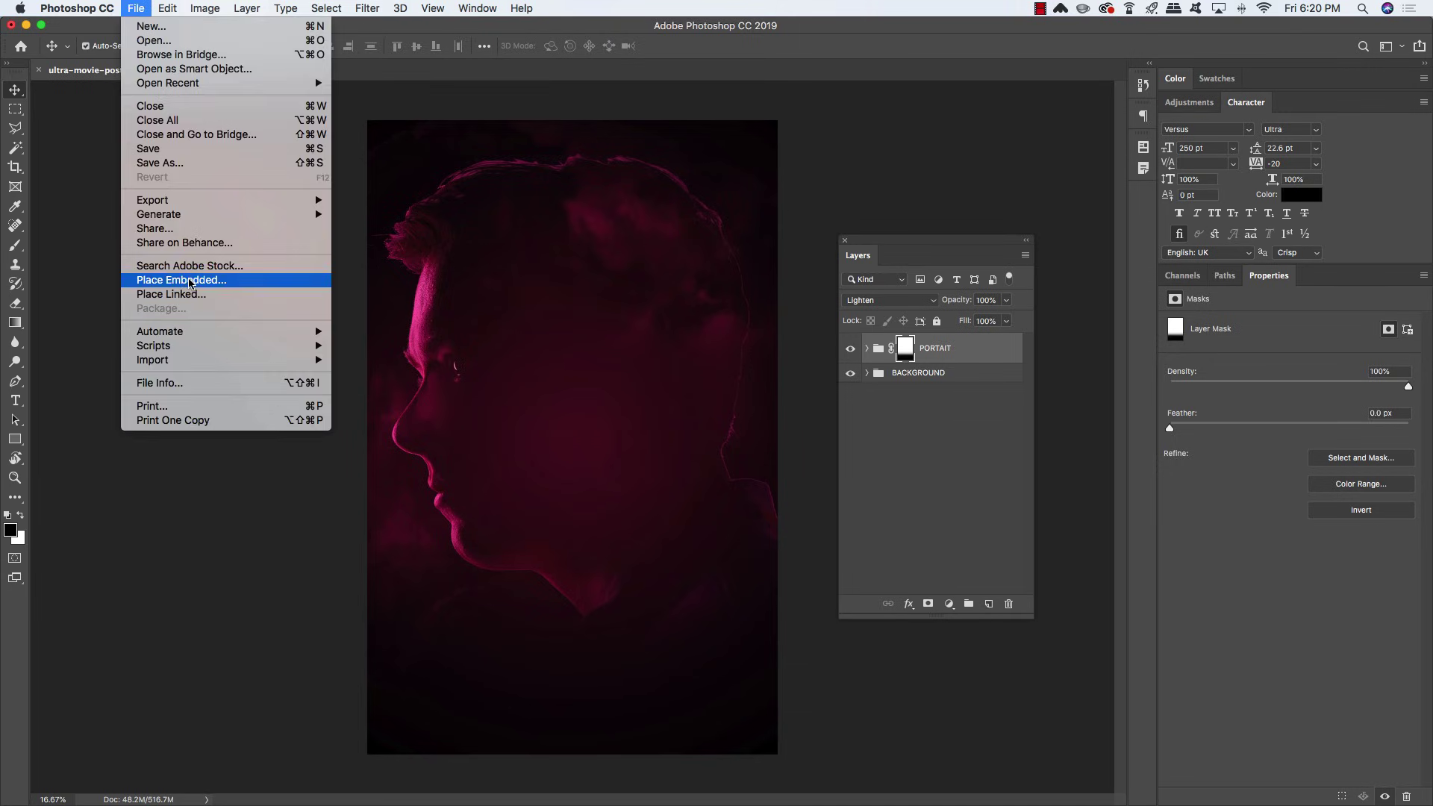
click(188, 281)
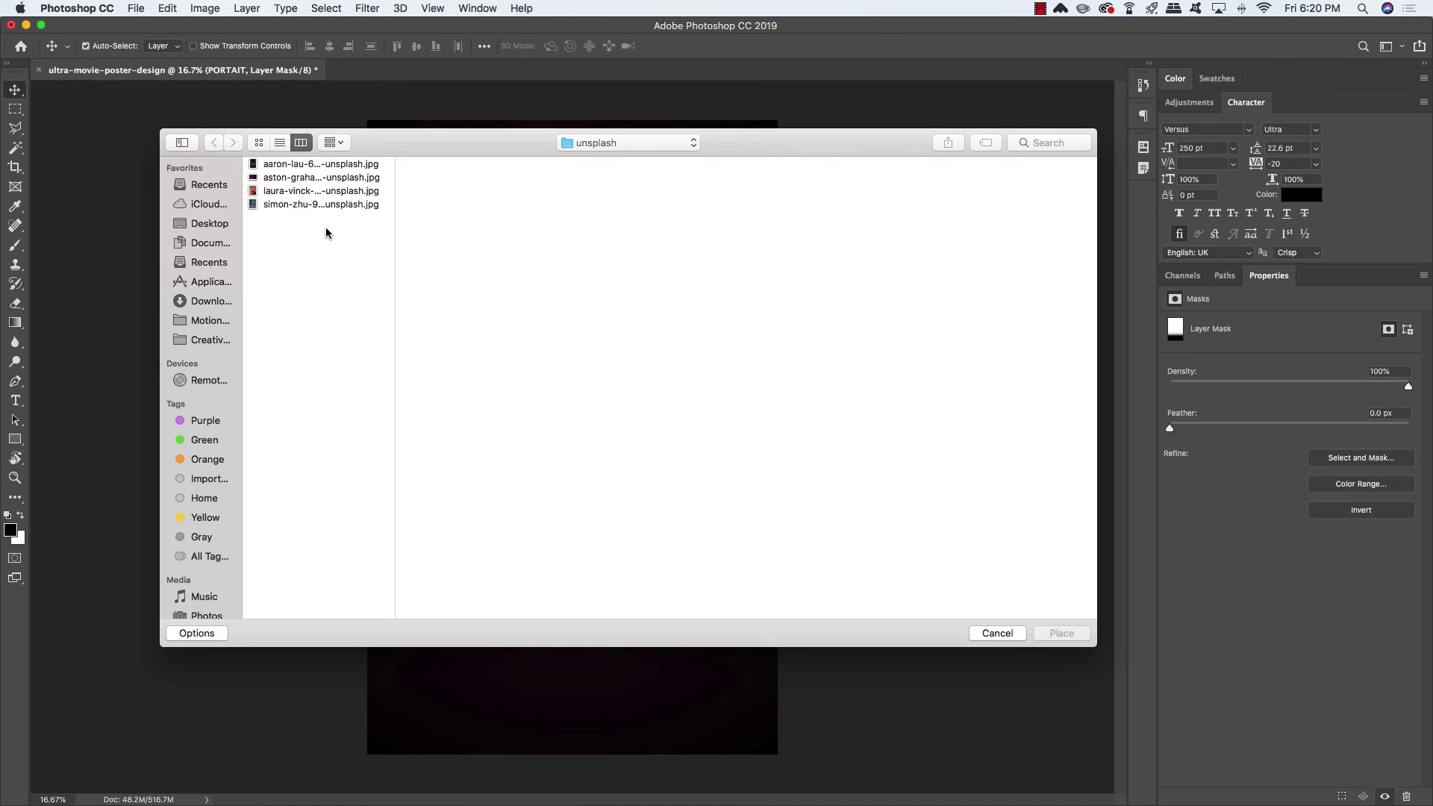
click(317, 204)
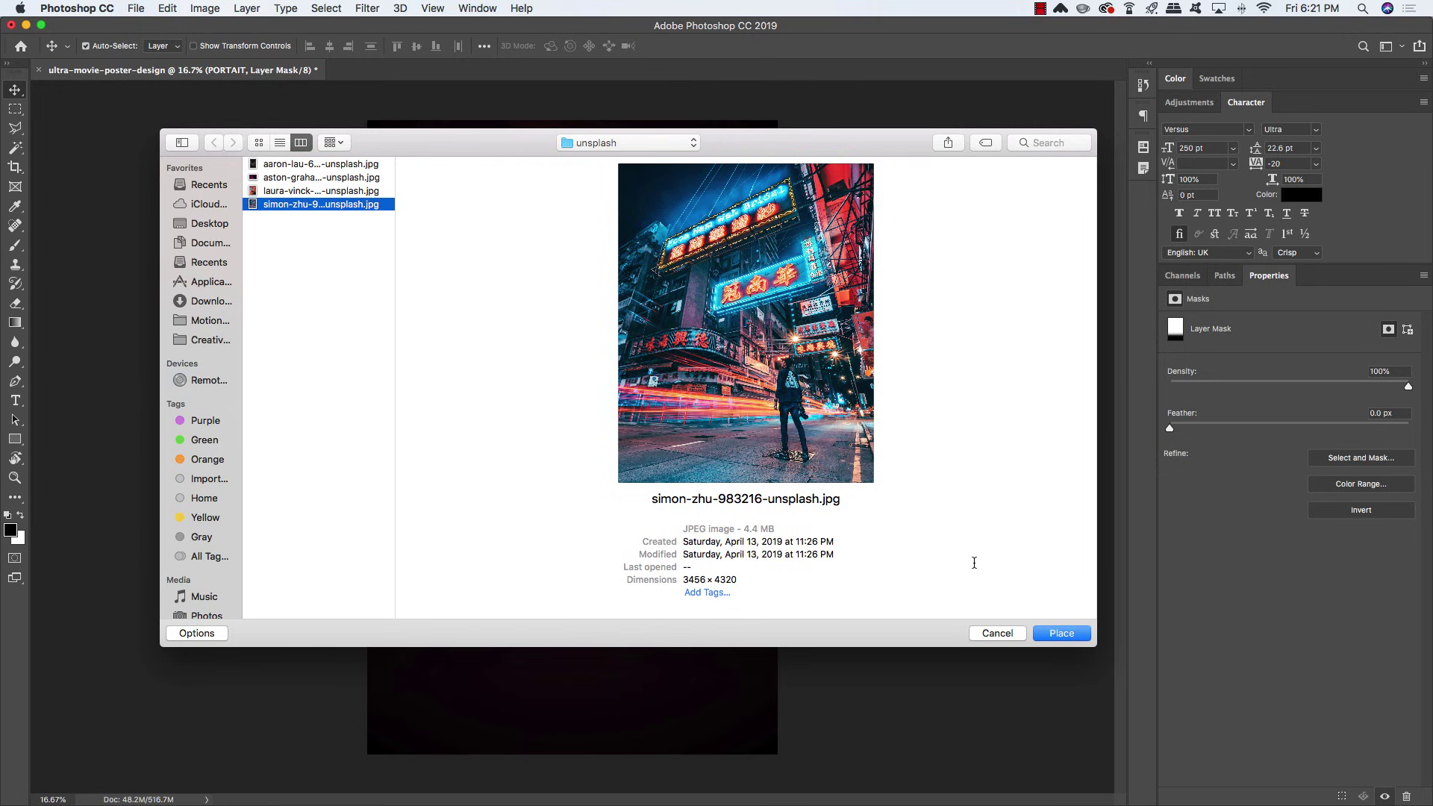
click(1067, 638)
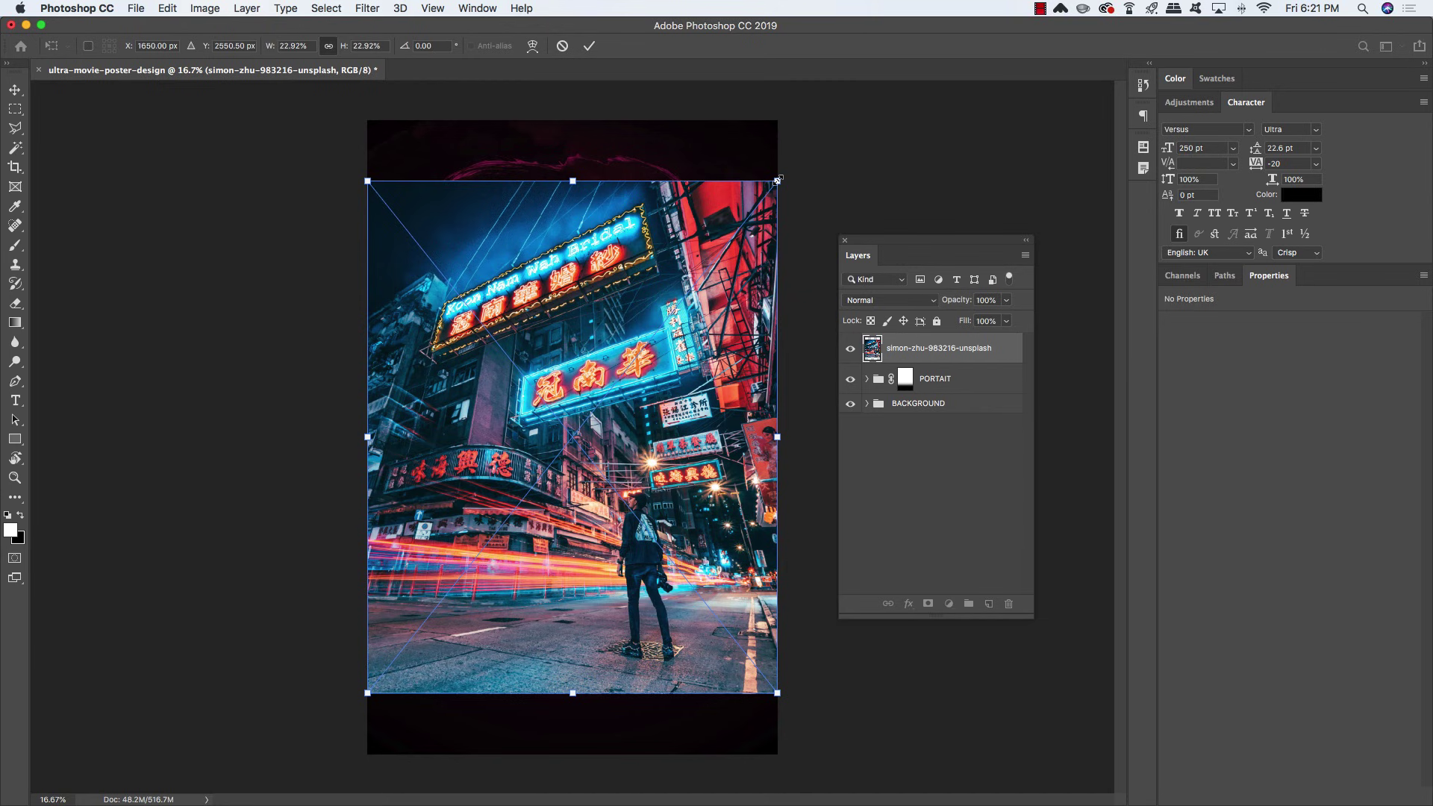
drag(778, 180, 800, 155)
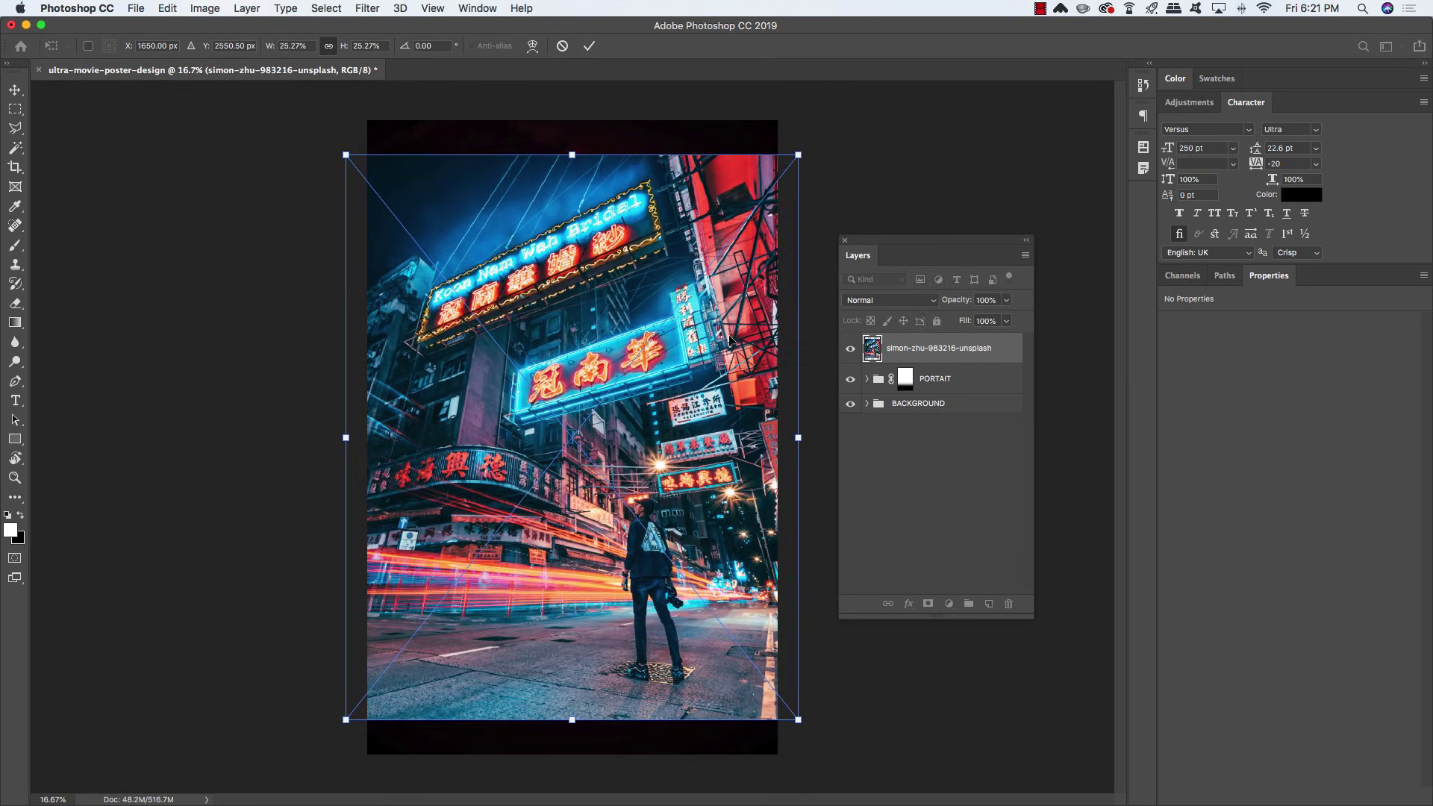
mouse_move(731, 334)
mouse_down()
mouse_move(731, 314)
mouse_move(713, 321)
mouse_move(713, 347)
mouse_up()
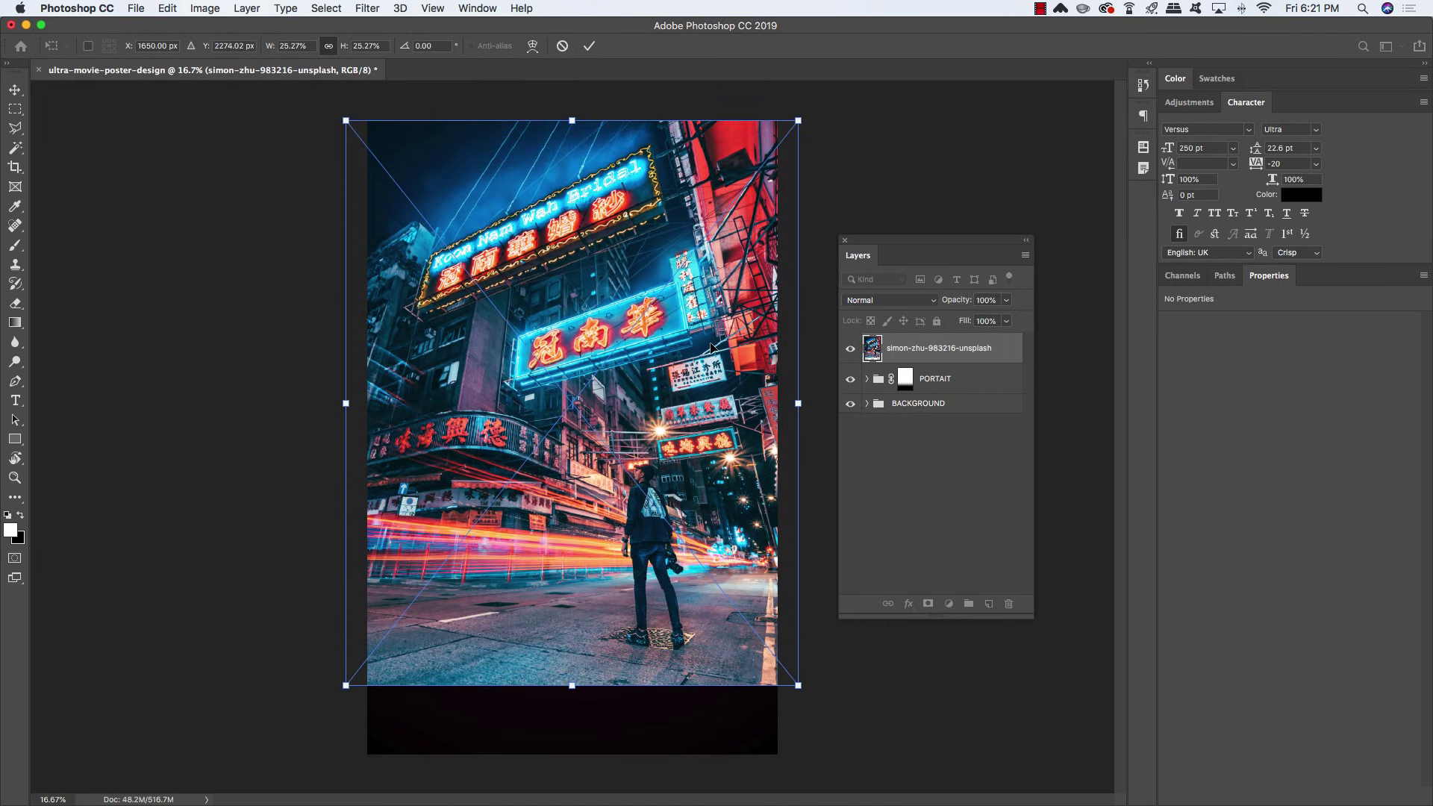
key(Return)
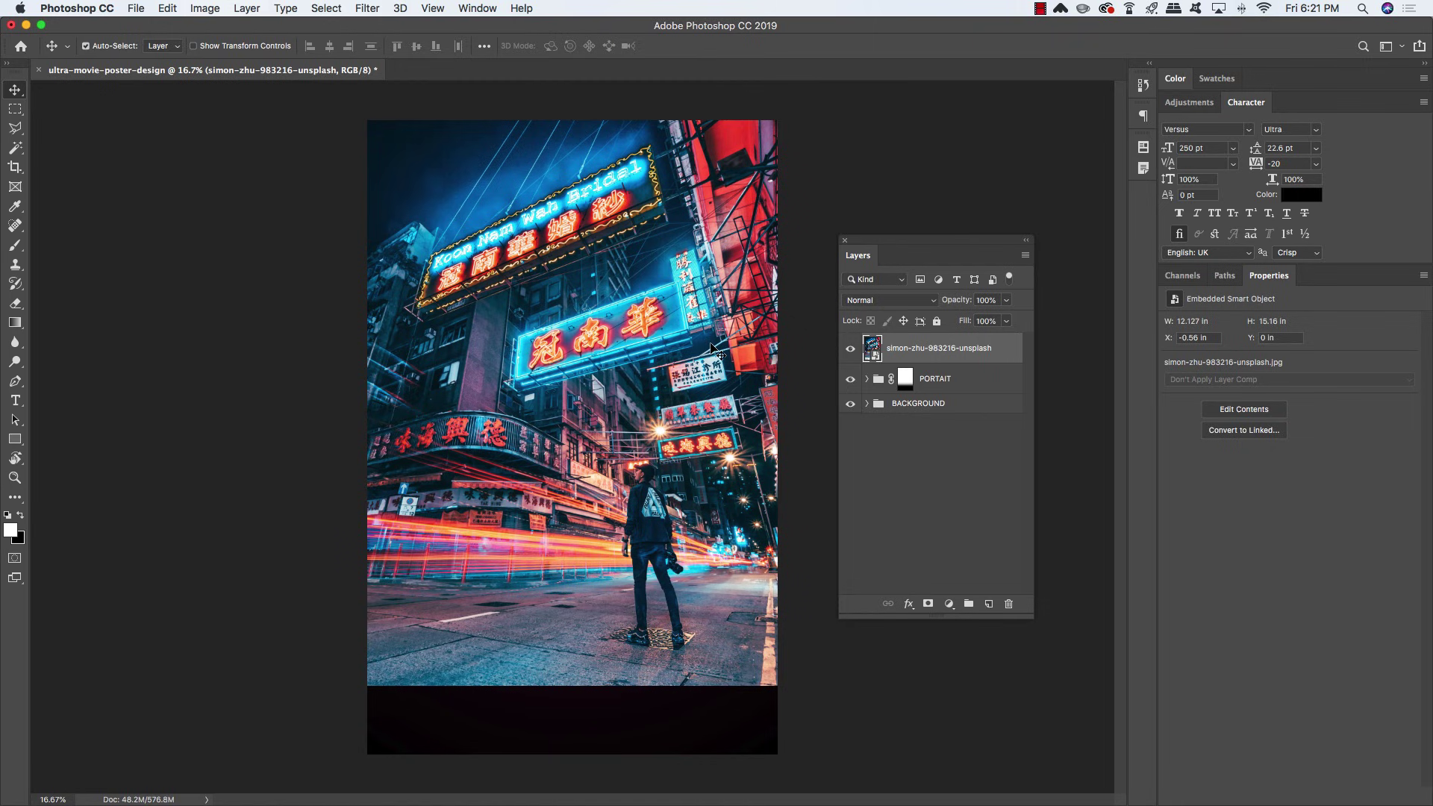
Add a clipped Black & White adjustment and a Levels adjustment darkening the city photo's shadows
click(949, 604)
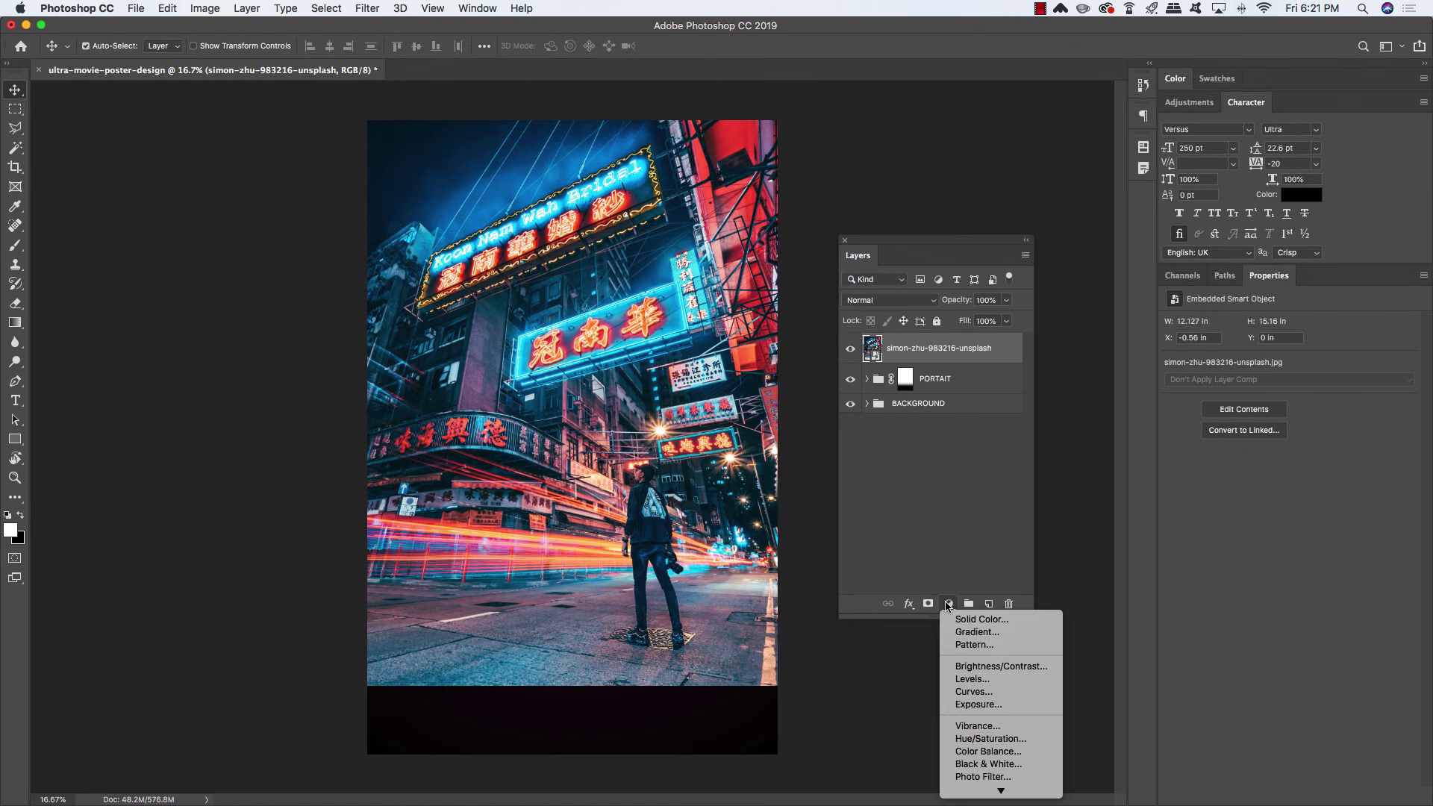
alt+click(983, 764)
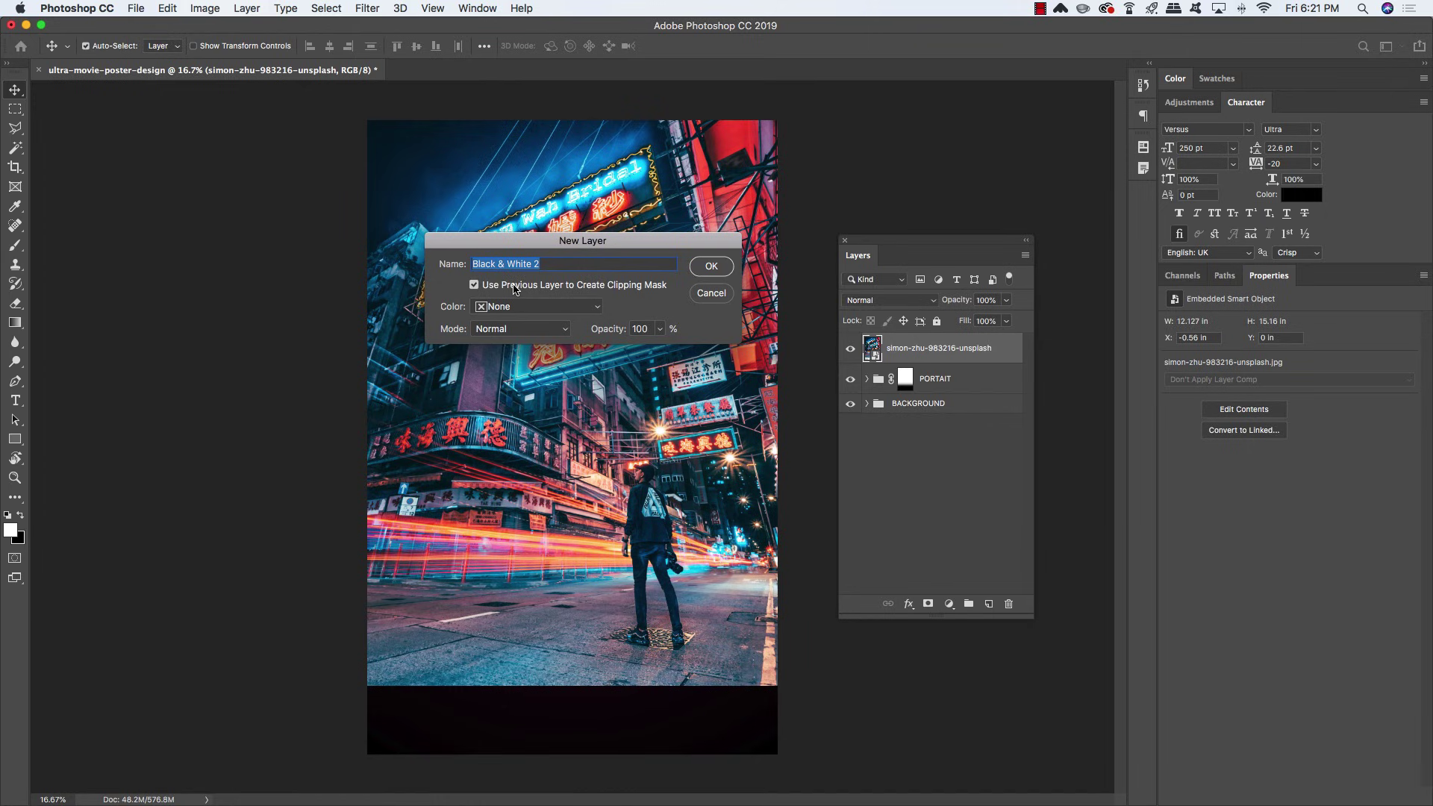
click(717, 267)
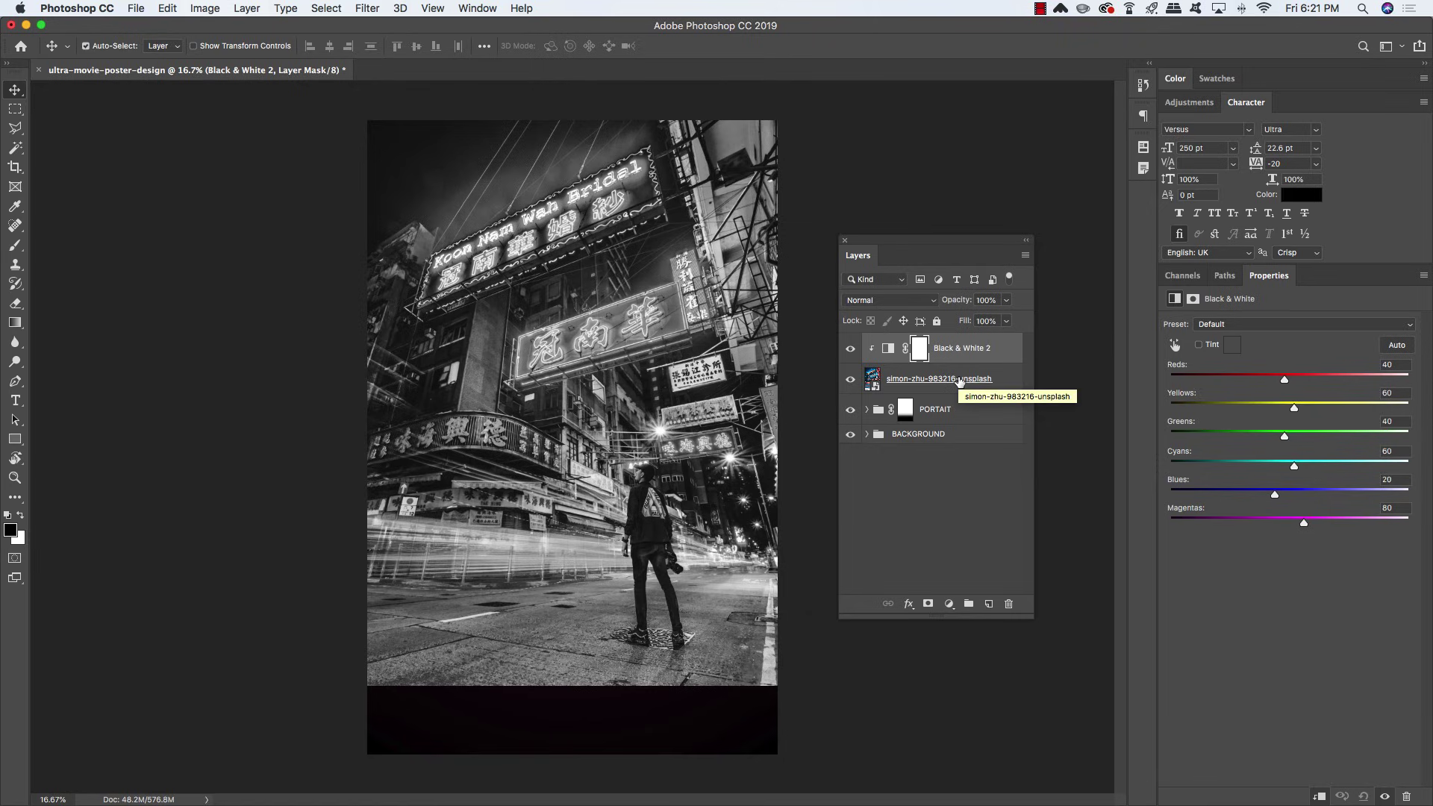
click(960, 382)
click(949, 606)
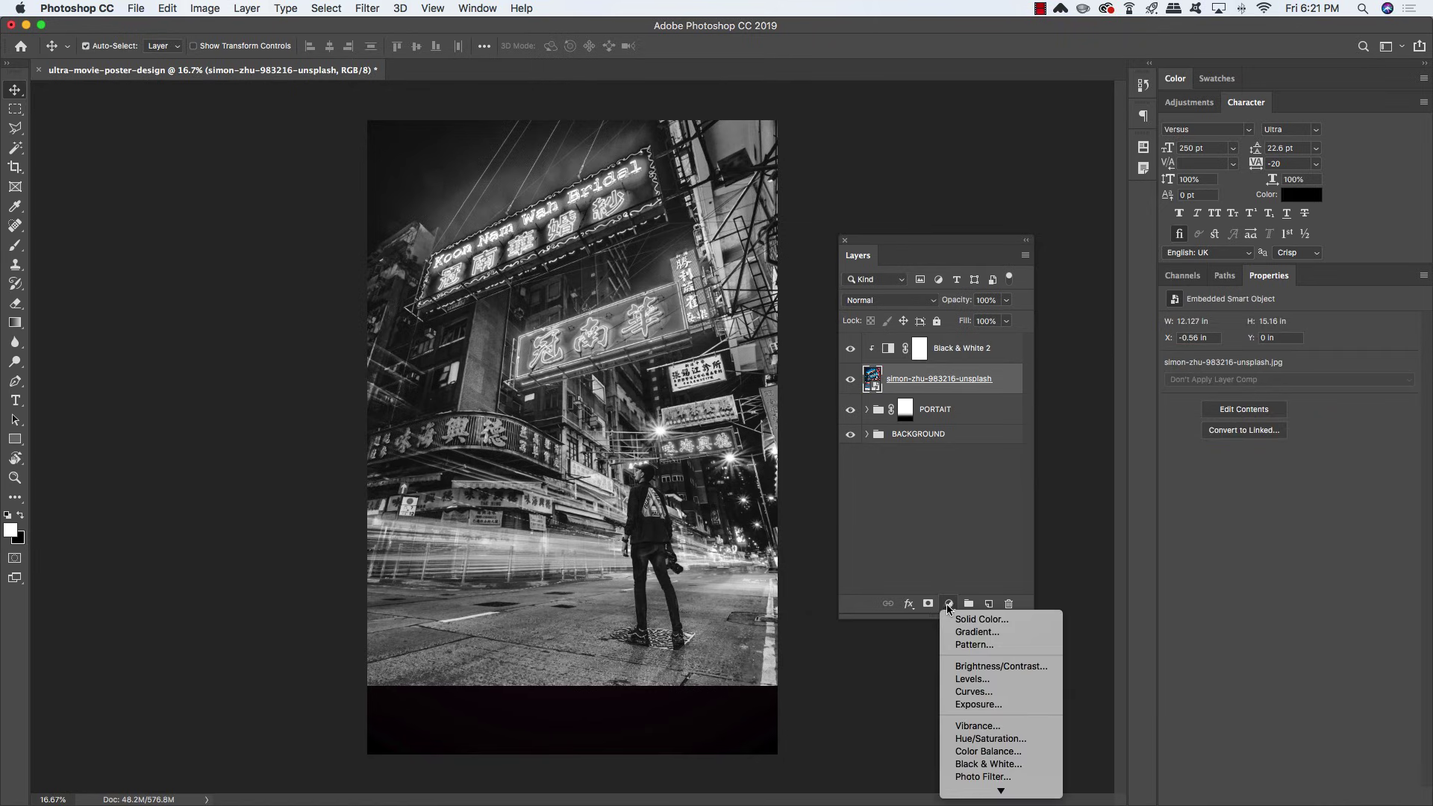
click(967, 677)
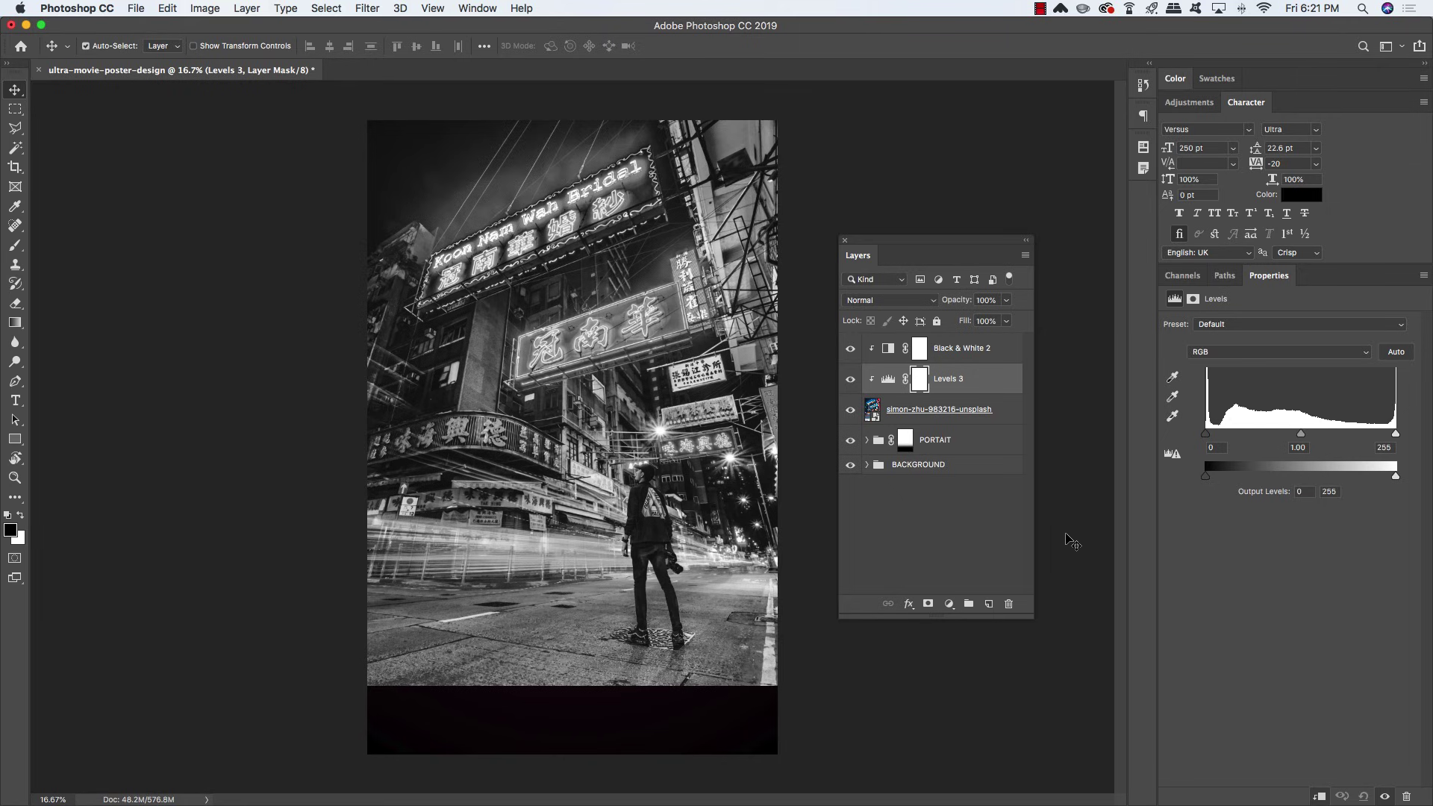
drag(1208, 435, 1232, 436)
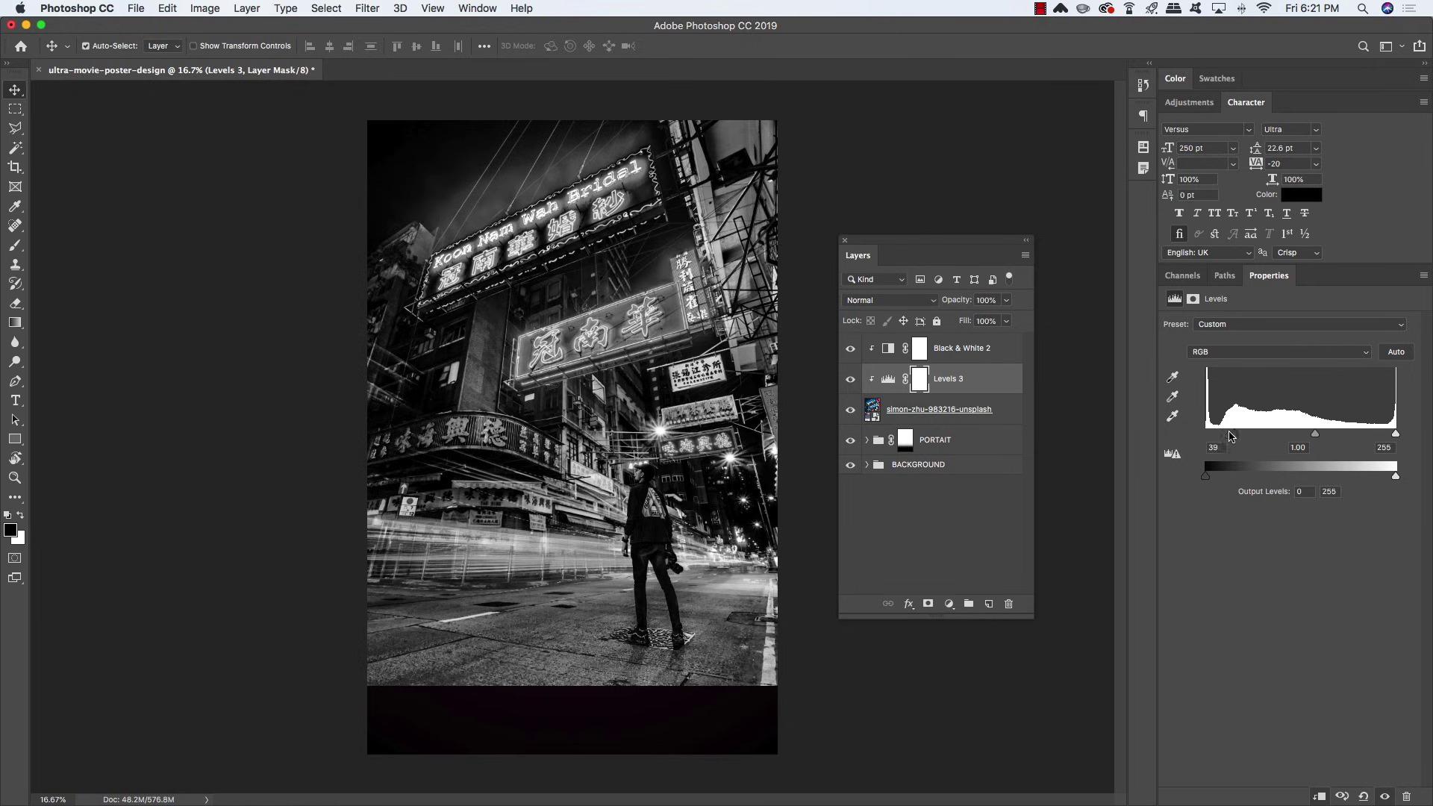
Group the city photo and its adjustments as CITY and set its blend mode to Color Dodge
click(965, 416)
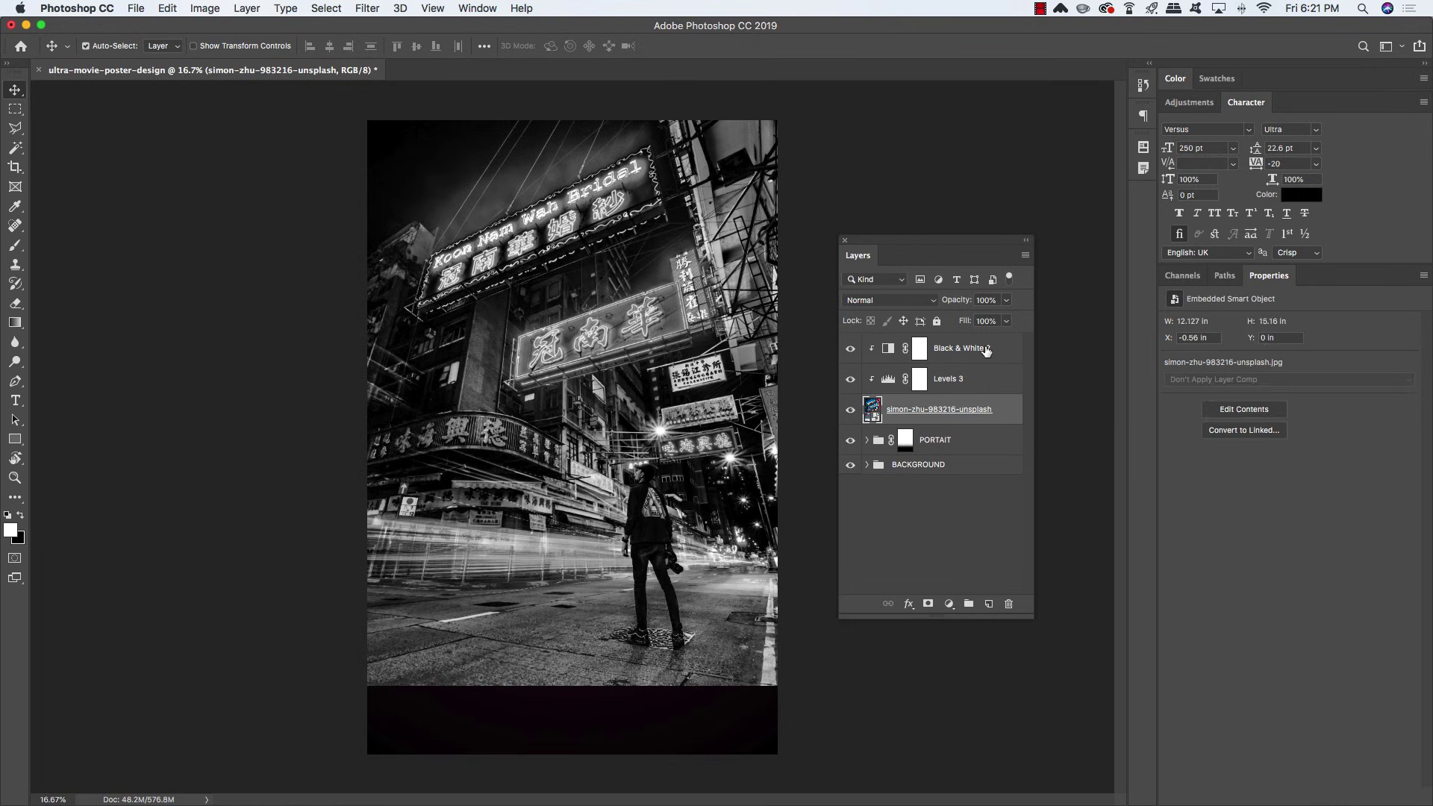
shift+click(985, 350)
key(super+g)
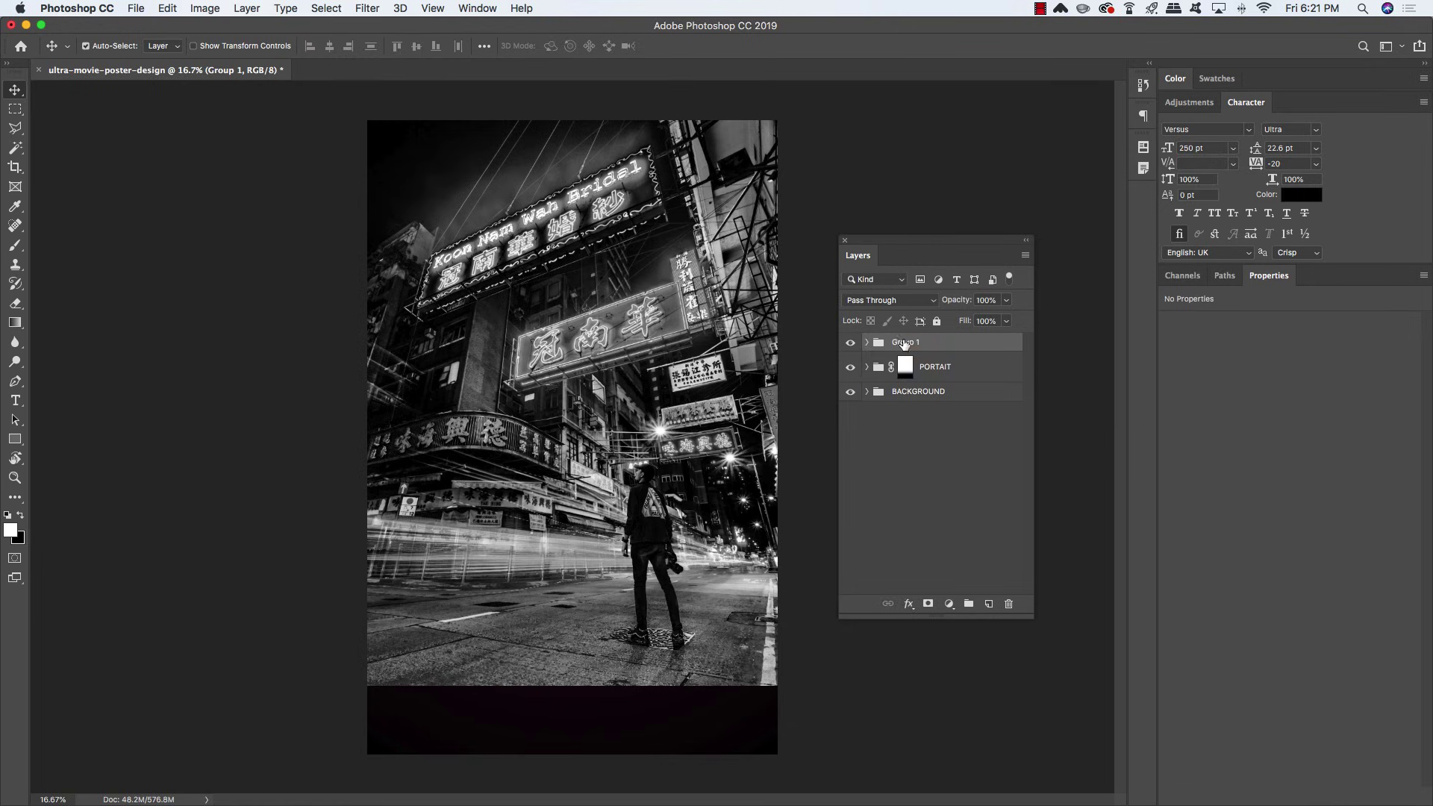
double_click(904, 343)
text(CITY)
key(Return)
click(921, 301)
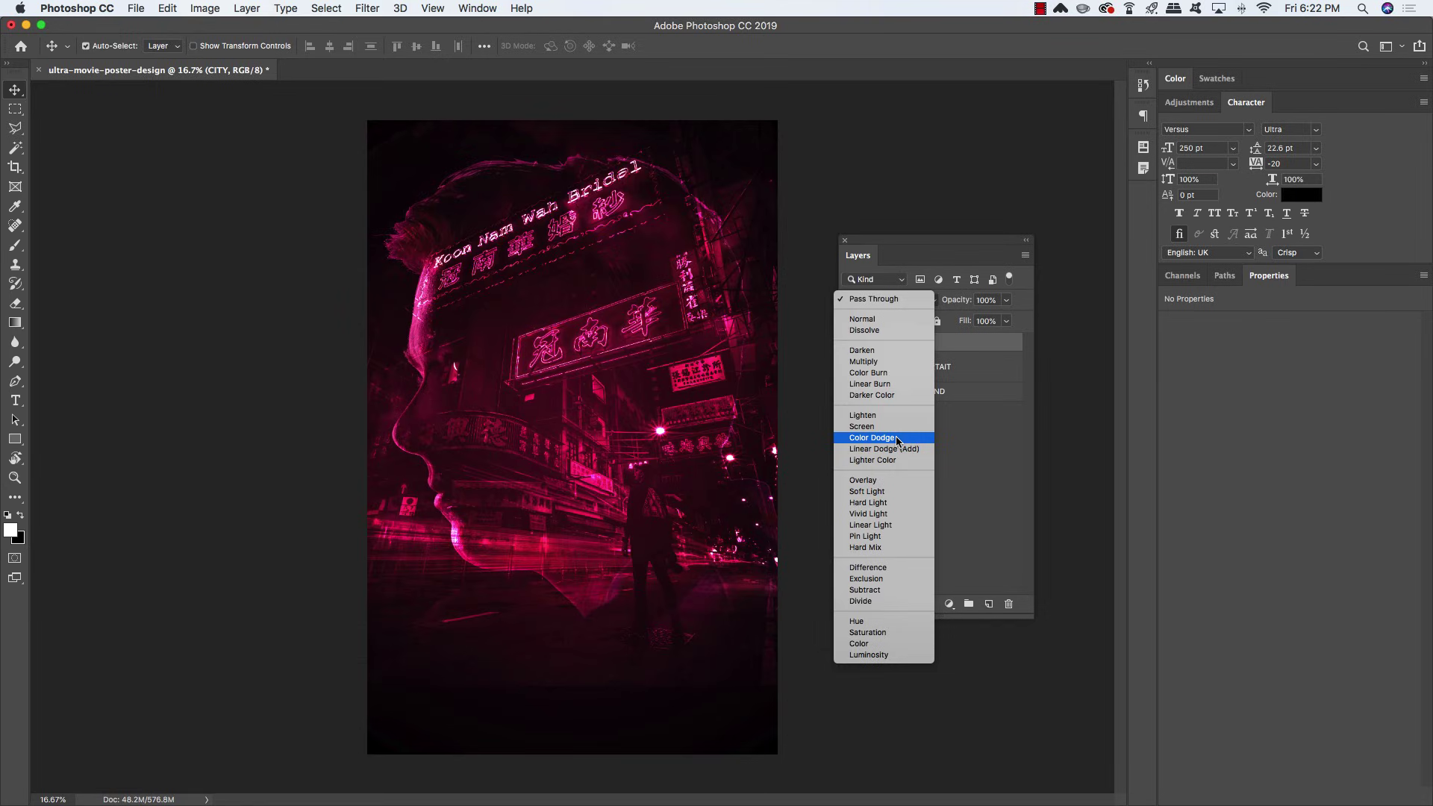
click(900, 439)
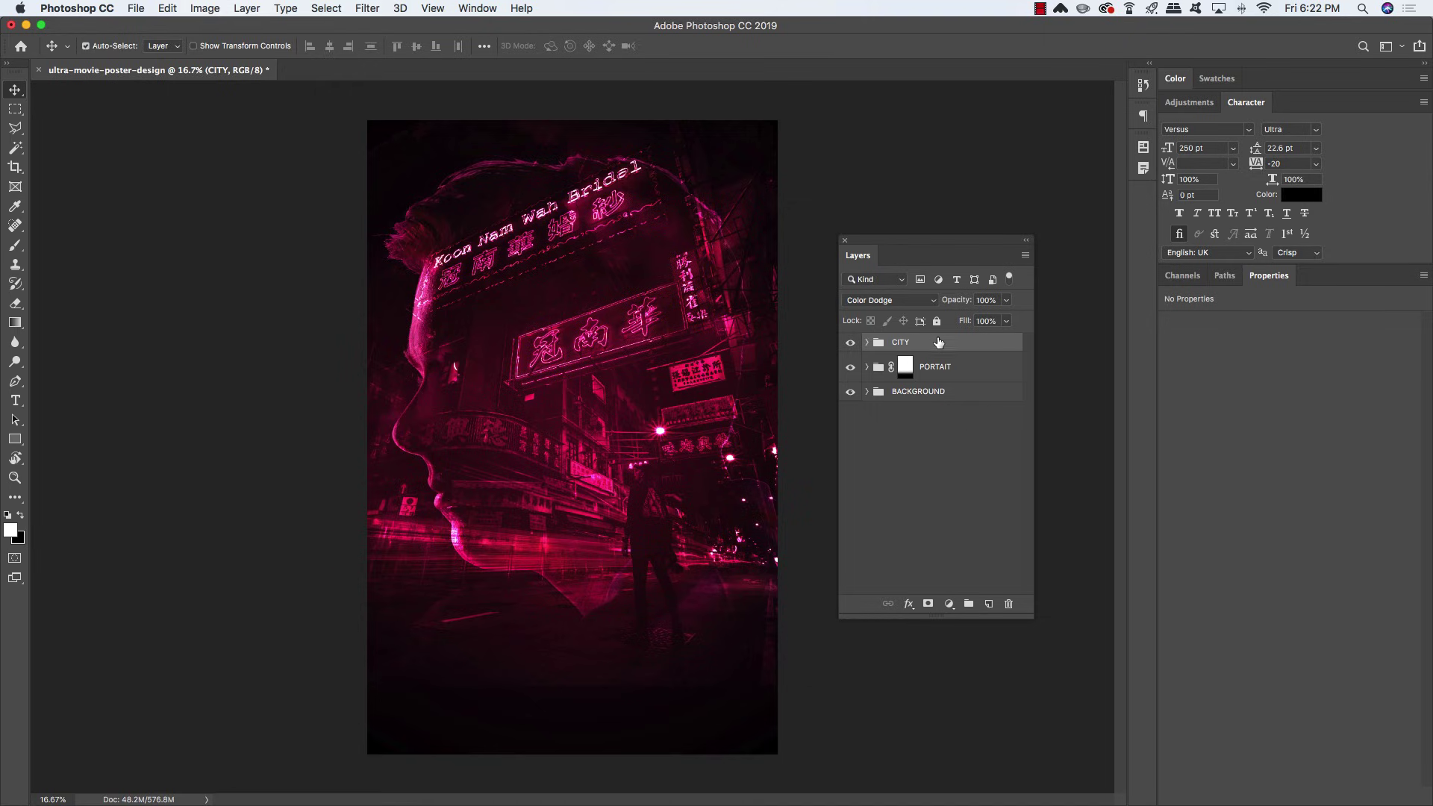
Add a hide-all mask to the CITY group and paint white to reveal the city across the head and face
alt+click(928, 603)
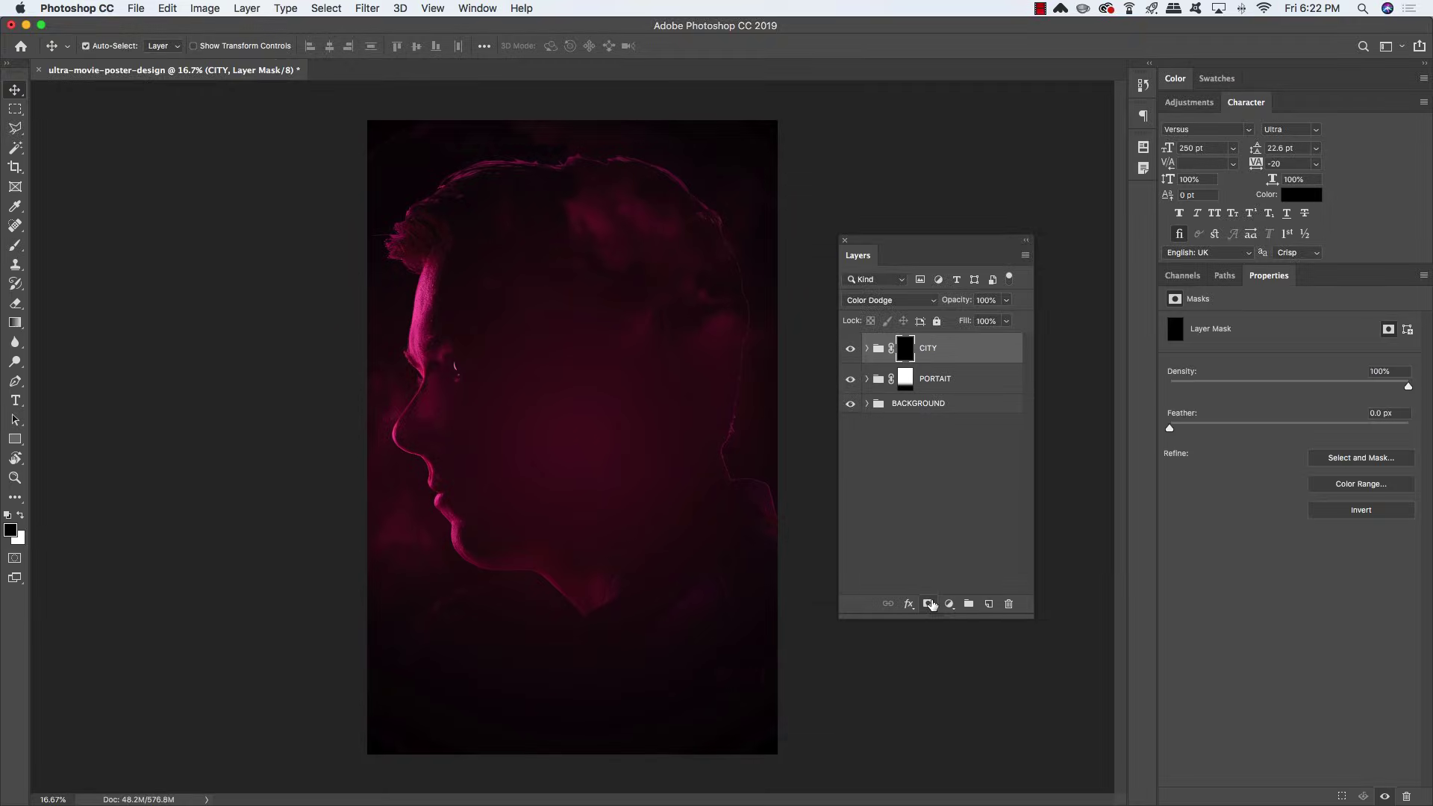
key(x)
key(b)
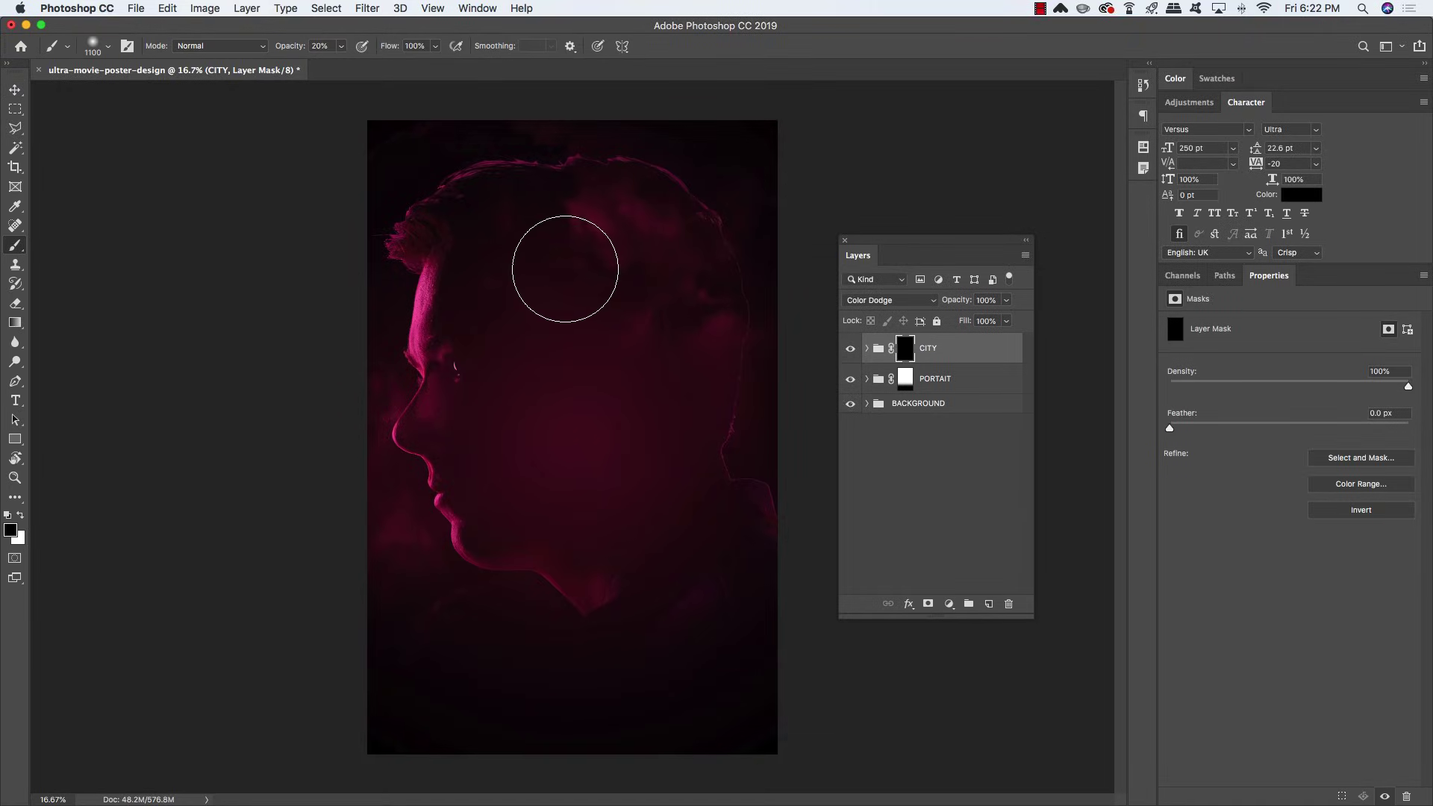
key(x)
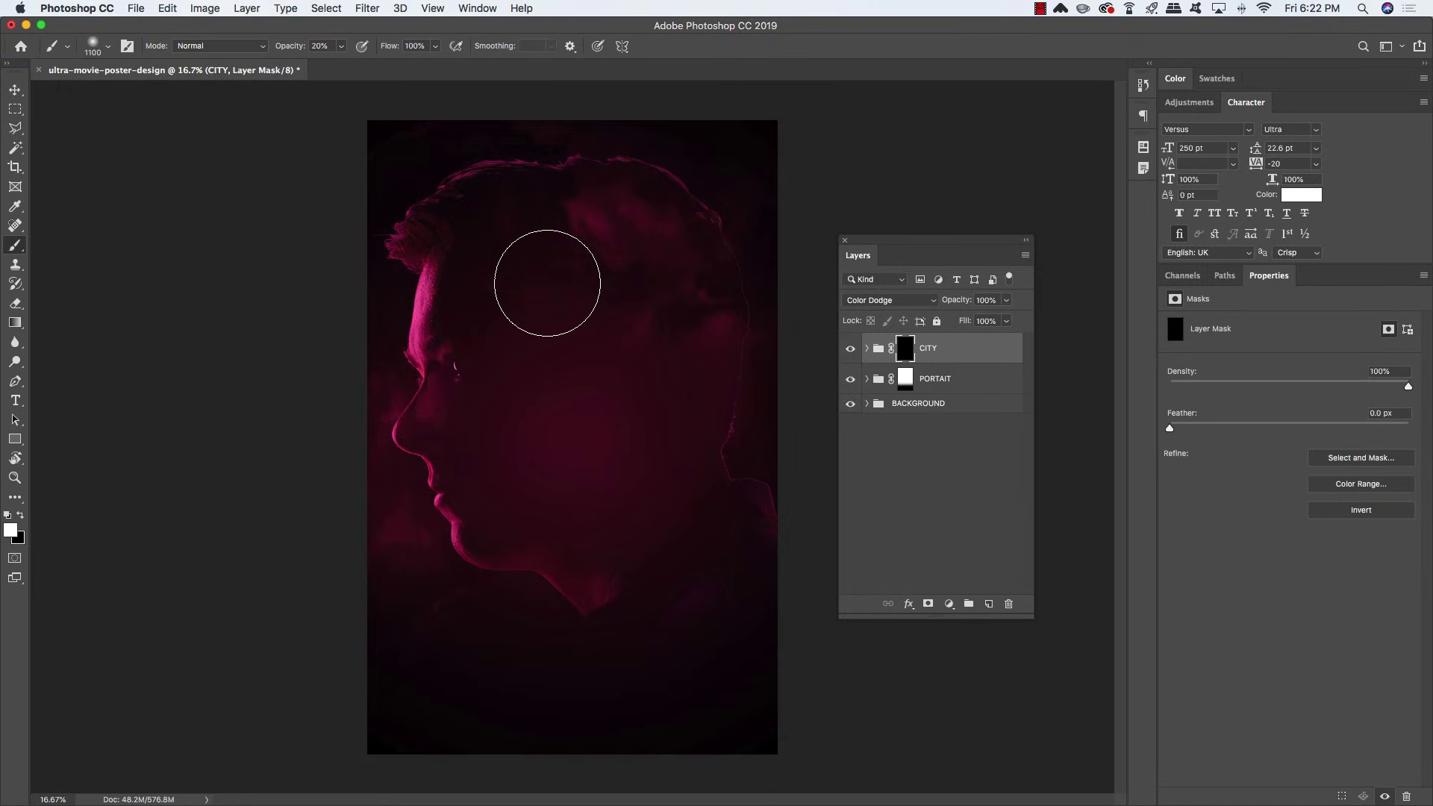
mouse_move(543, 277)
mouse_down()
mouse_move(522, 276)
mouse_move(592, 234)
mouse_move(542, 246)
mouse_move(598, 234)
mouse_move(646, 333)
mouse_move(598, 324)
mouse_move(647, 310)
mouse_move(534, 345)
mouse_move(537, 304)
mouse_move(506, 262)
mouse_move(489, 275)
mouse_up()
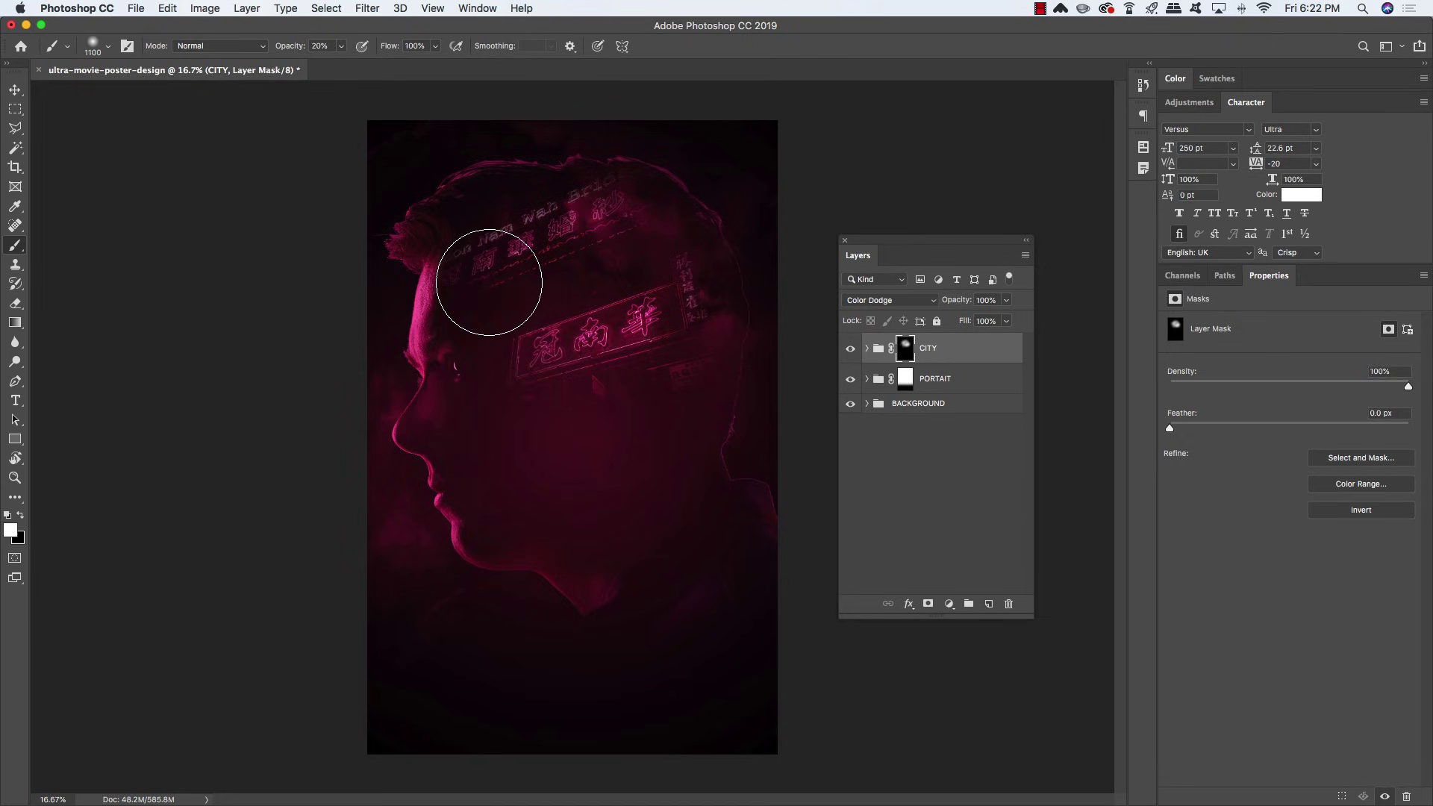
mouse_move(557, 422)
mouse_down()
mouse_move(509, 452)
mouse_move(477, 426)
mouse_move(611, 523)
mouse_move(634, 502)
mouse_move(637, 457)
mouse_move(636, 544)
mouse_move(612, 535)
mouse_move(589, 440)
mouse_move(663, 386)
mouse_move(662, 329)
mouse_move(630, 299)
mouse_move(557, 288)
mouse_move(567, 320)
mouse_move(650, 316)
mouse_move(550, 315)
mouse_move(640, 522)
mouse_move(656, 448)
mouse_move(643, 544)
mouse_move(608, 496)
mouse_move(550, 473)
mouse_move(518, 502)
mouse_move(518, 422)
mouse_move(550, 374)
mouse_move(512, 423)
mouse_move(519, 283)
mouse_move(539, 312)
mouse_up()
Paint black with a 500 px brush to fade the city near the eye, over the hair and on the right sign
key(x)
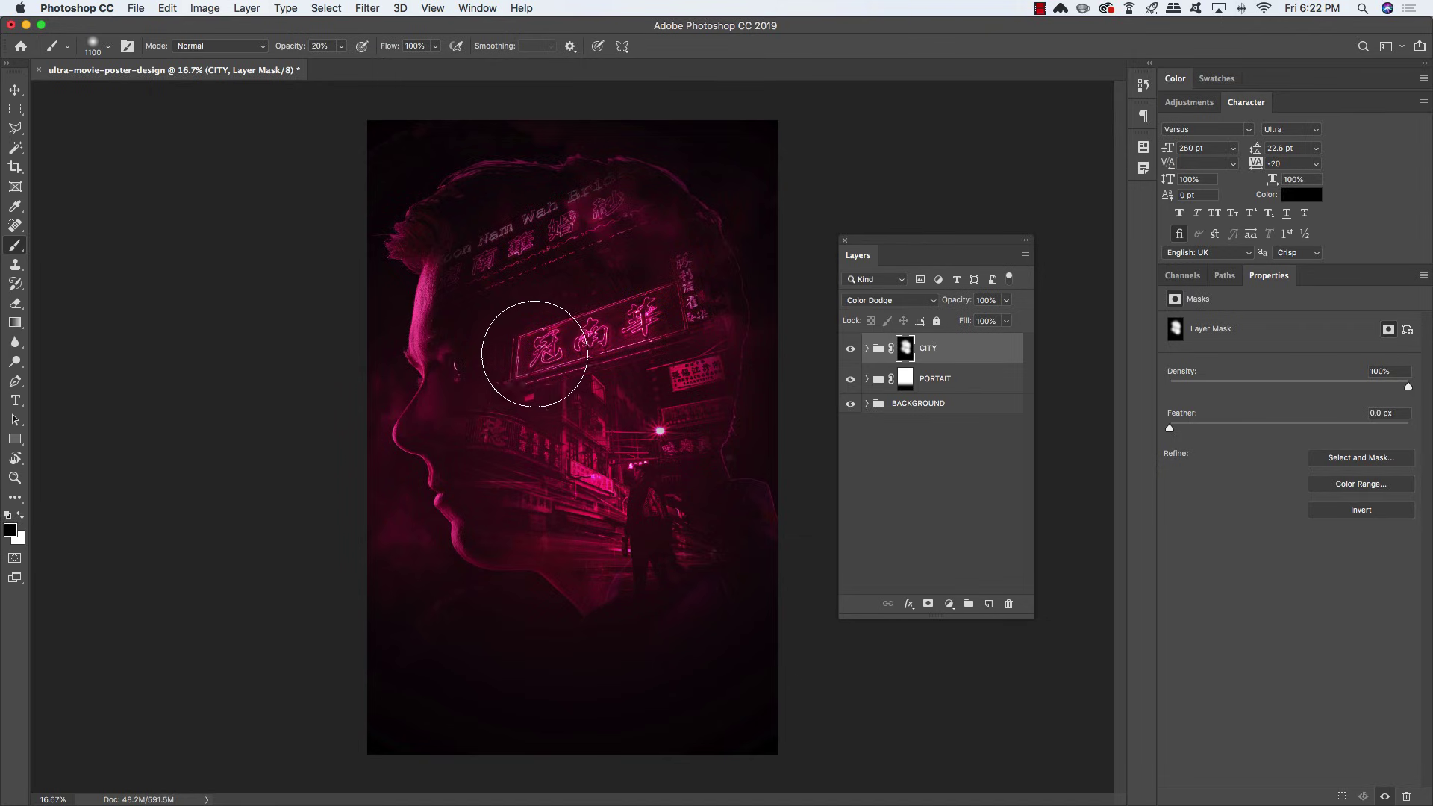
key([)
key([)
key([)
key([)
key(bracketleft)
key(bracketleft)
mouse_move(462, 358)
mouse_down()
mouse_move(587, 166)
mouse_move(519, 195)
mouse_move(585, 170)
mouse_move(509, 215)
mouse_move(577, 162)
mouse_move(561, 165)
mouse_move(521, 199)
mouse_move(593, 167)
mouse_up()
mouse_move(573, 169)
mouse_down()
mouse_move(543, 183)
mouse_move(608, 168)
mouse_move(462, 220)
mouse_move(456, 237)
mouse_move(537, 203)
mouse_move(489, 236)
mouse_move(547, 210)
mouse_move(433, 253)
mouse_move(590, 171)
mouse_move(431, 240)
mouse_up()
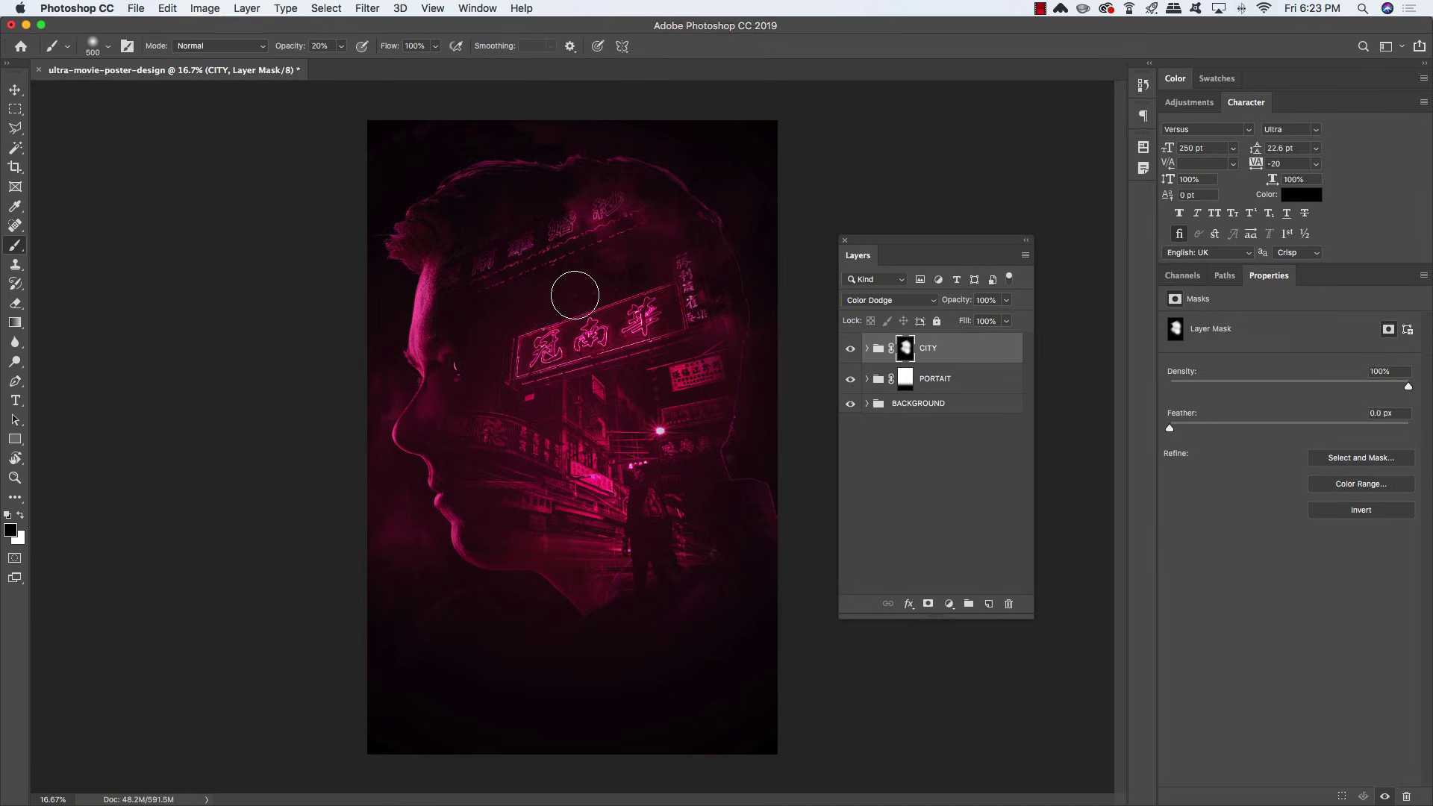
mouse_move(688, 266)
mouse_down()
mouse_move(582, 345)
mouse_move(623, 330)
mouse_up()
key(x)
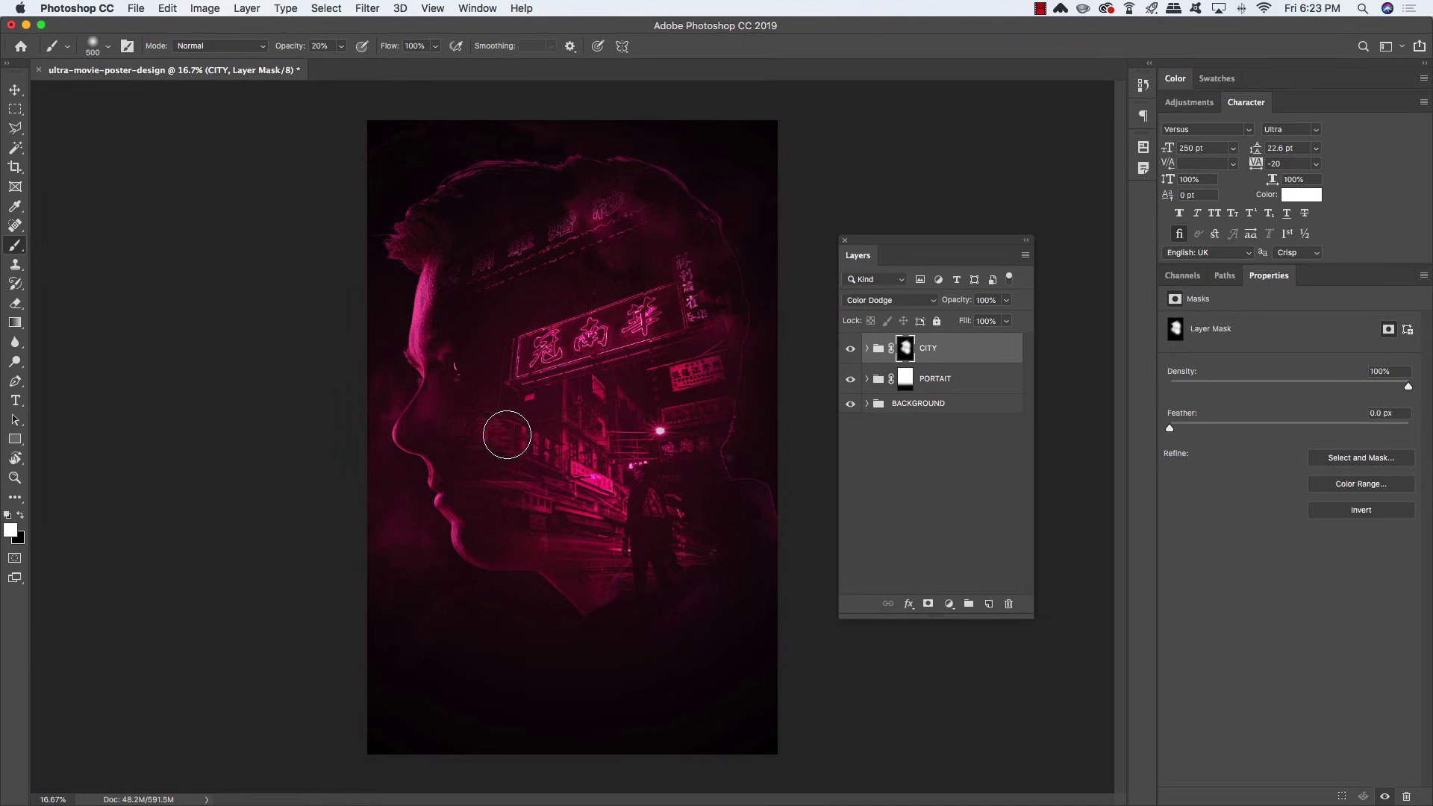
Paint black on the CLOUDS 2 mask to clear cloud haze around the eye and nose bridge
click(867, 404)
click(954, 459)
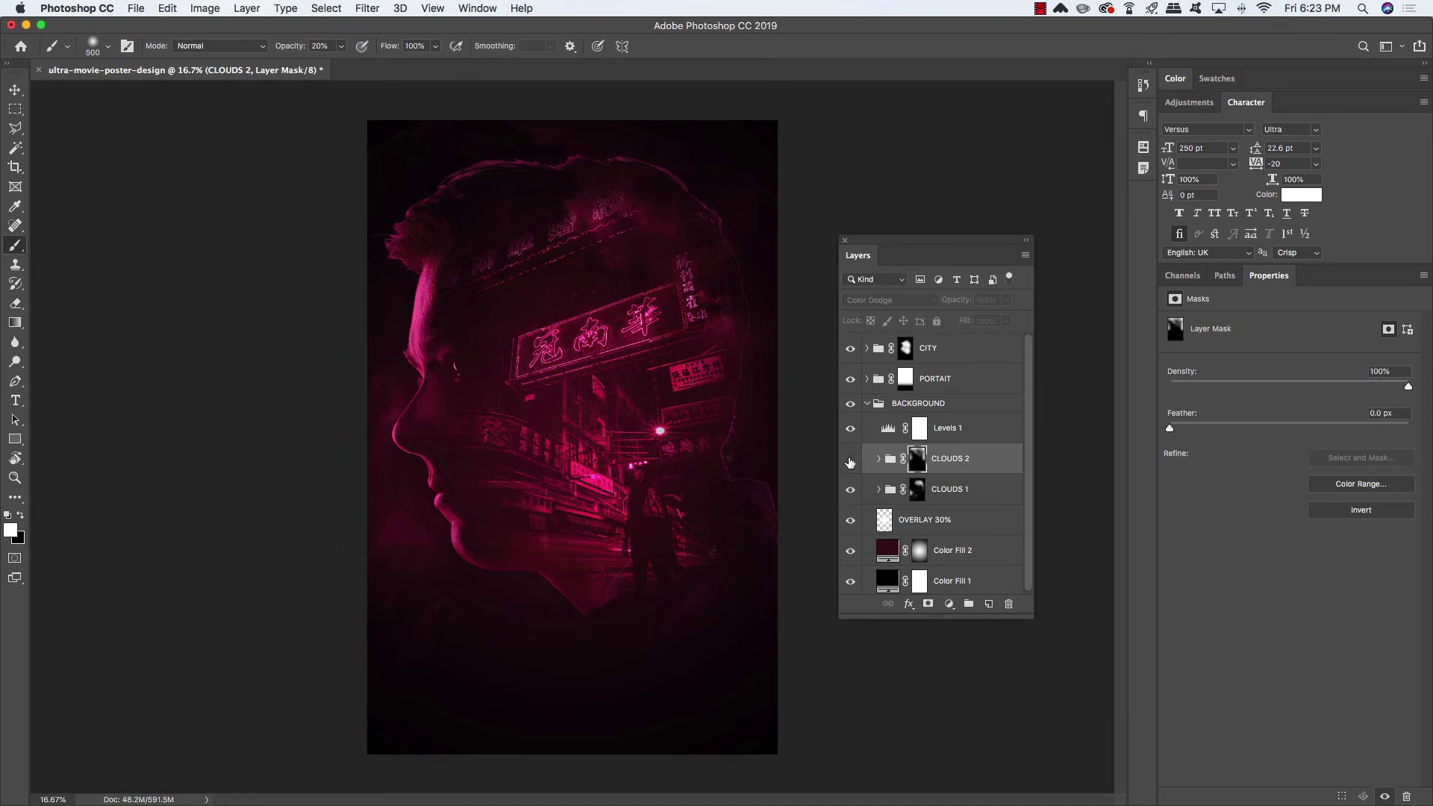
click(850, 461)
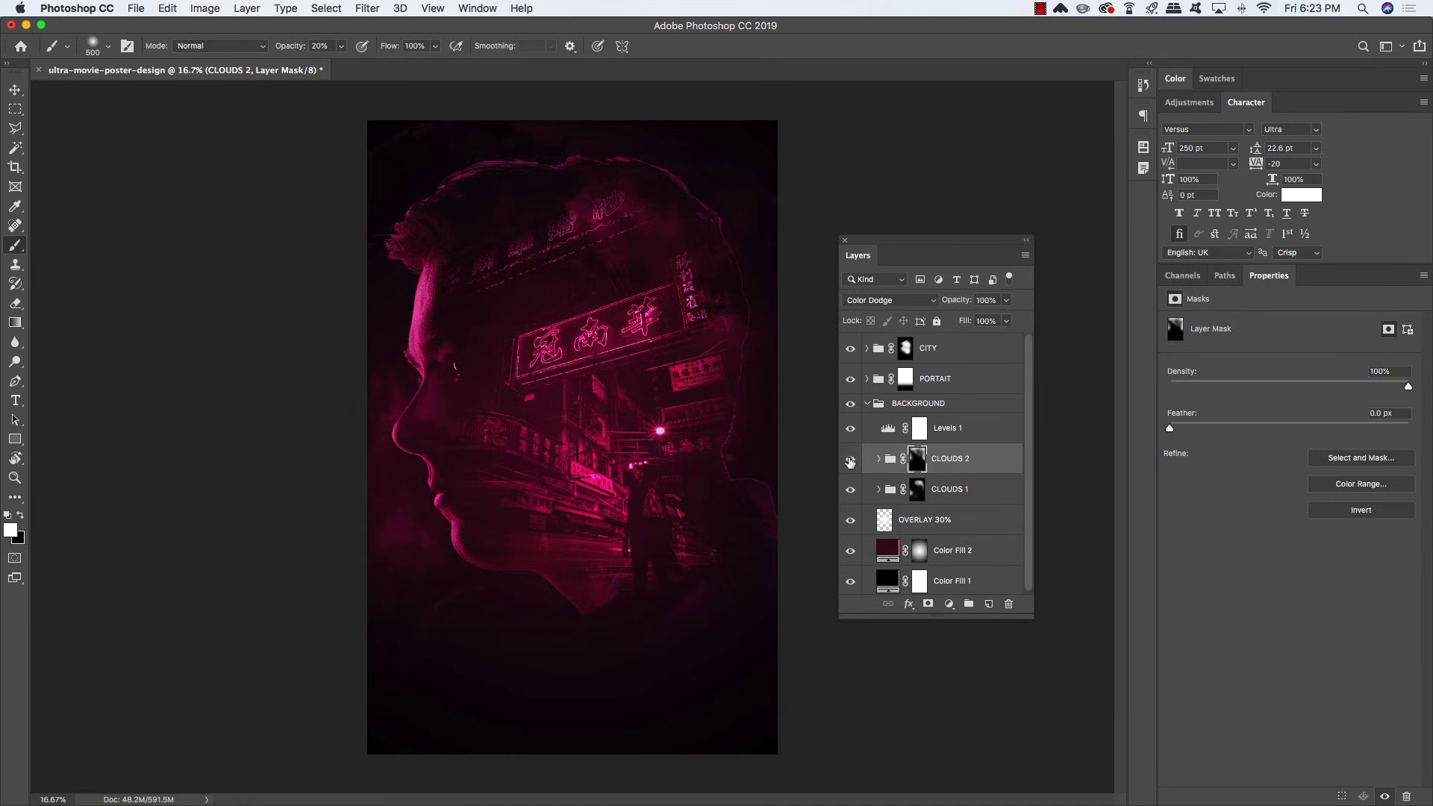
click(850, 462)
click(850, 461)
key(x)
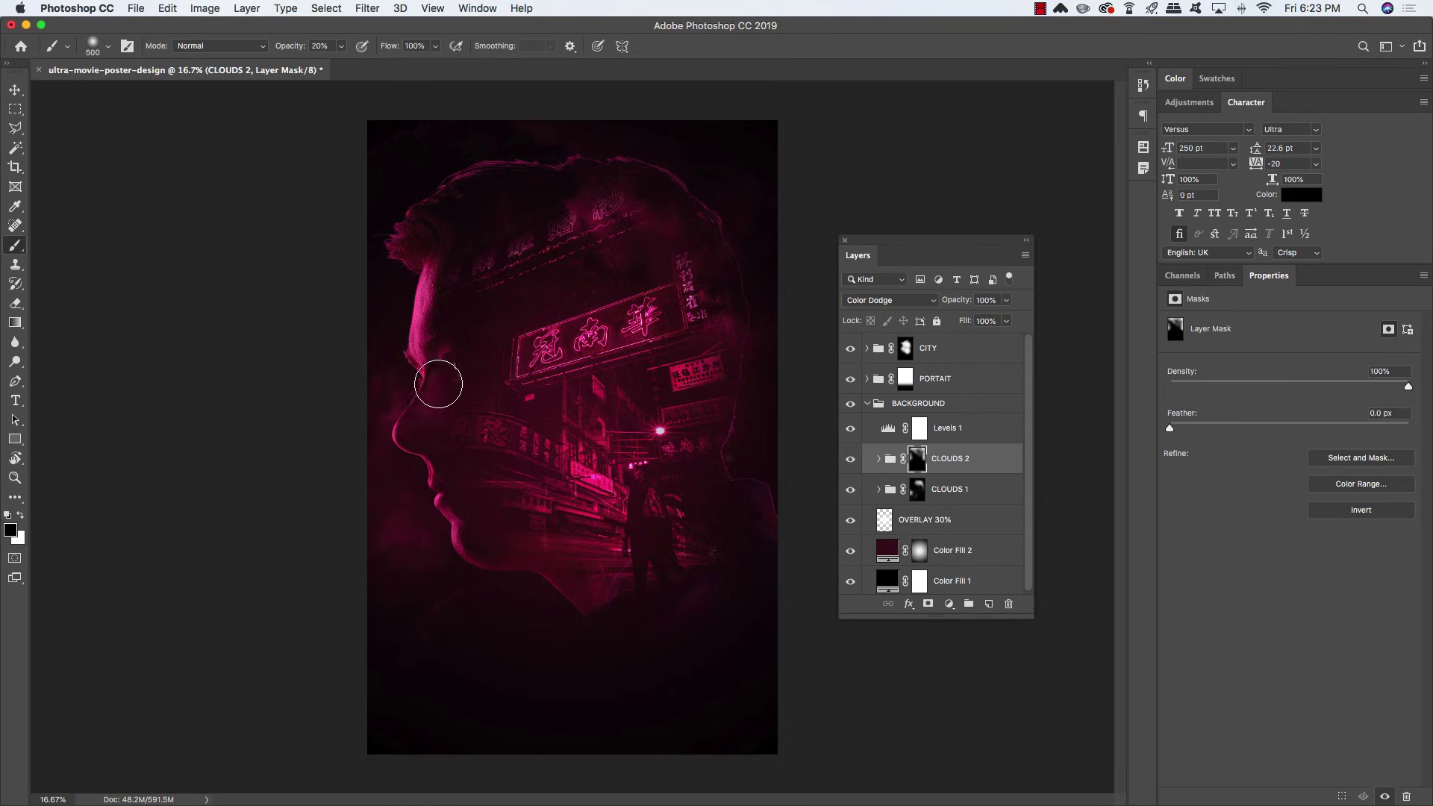
mouse_move(438, 384)
mouse_down()
mouse_move(438, 415)
mouse_move(448, 371)
mouse_move(422, 424)
mouse_up()
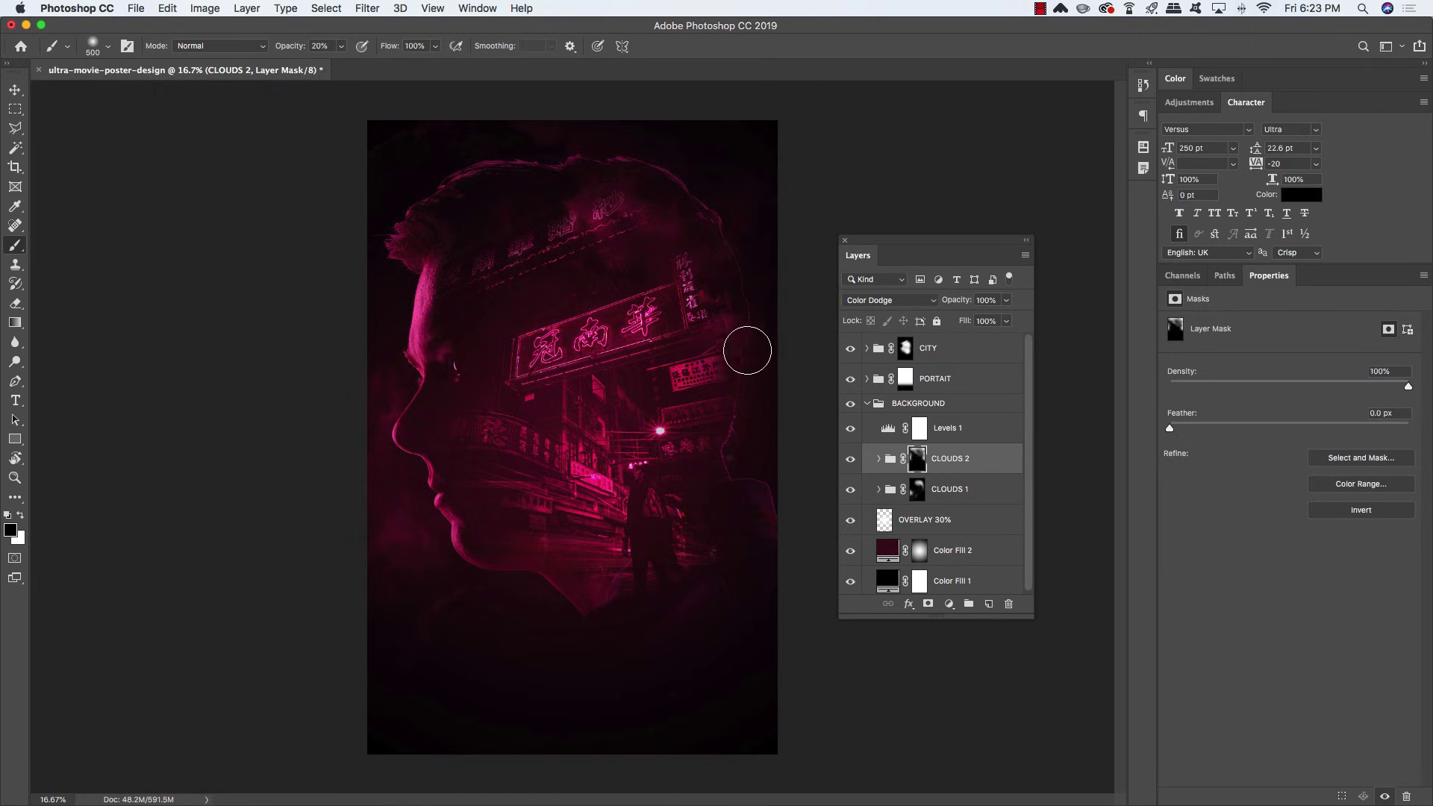
Paint black on the CLOUDS 1 mask to clear cloud haze around the top sign
click(922, 489)
click(851, 490)
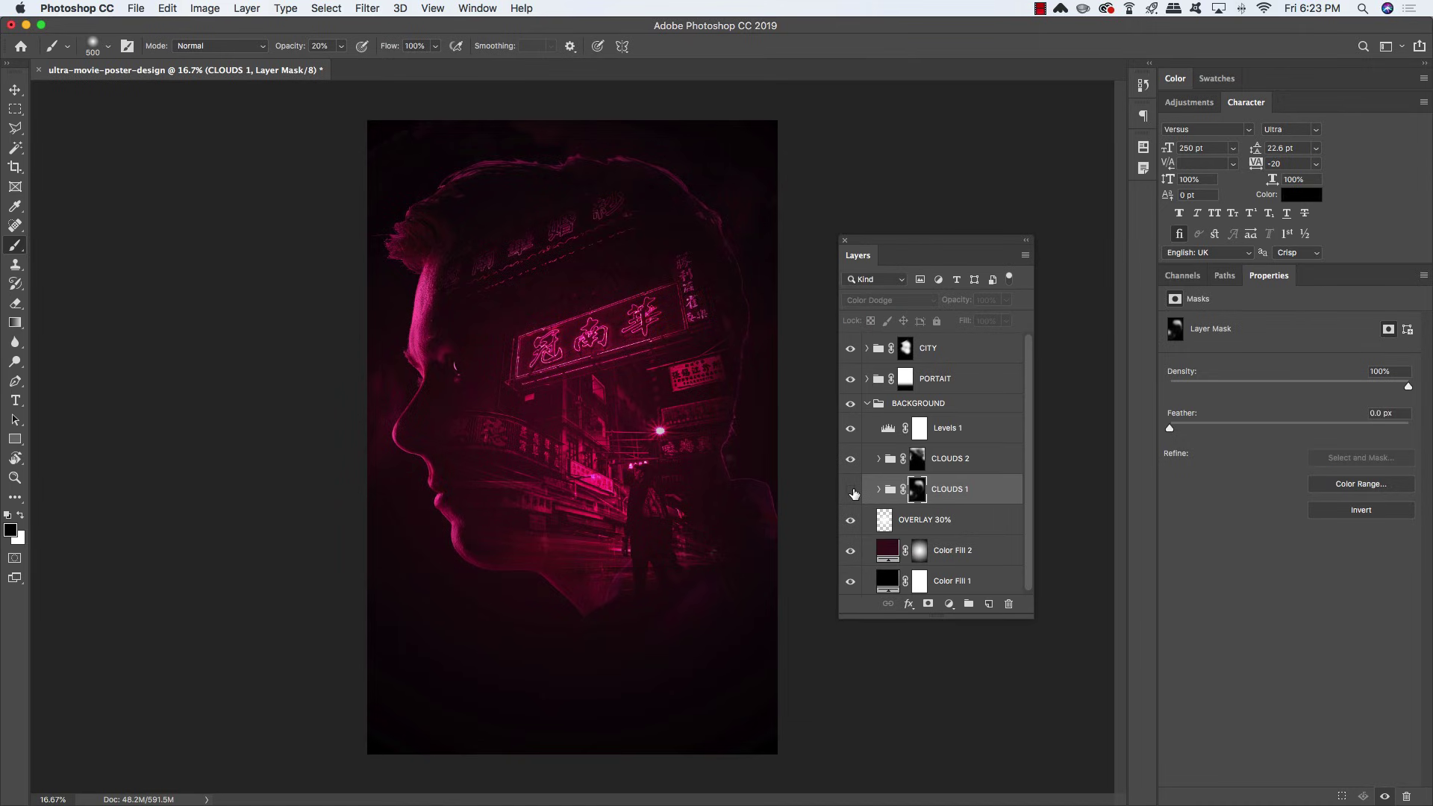
click(851, 490)
mouse_move(627, 197)
mouse_down()
mouse_move(608, 187)
mouse_move(566, 223)
mouse_move(617, 180)
mouse_move(590, 205)
mouse_up()
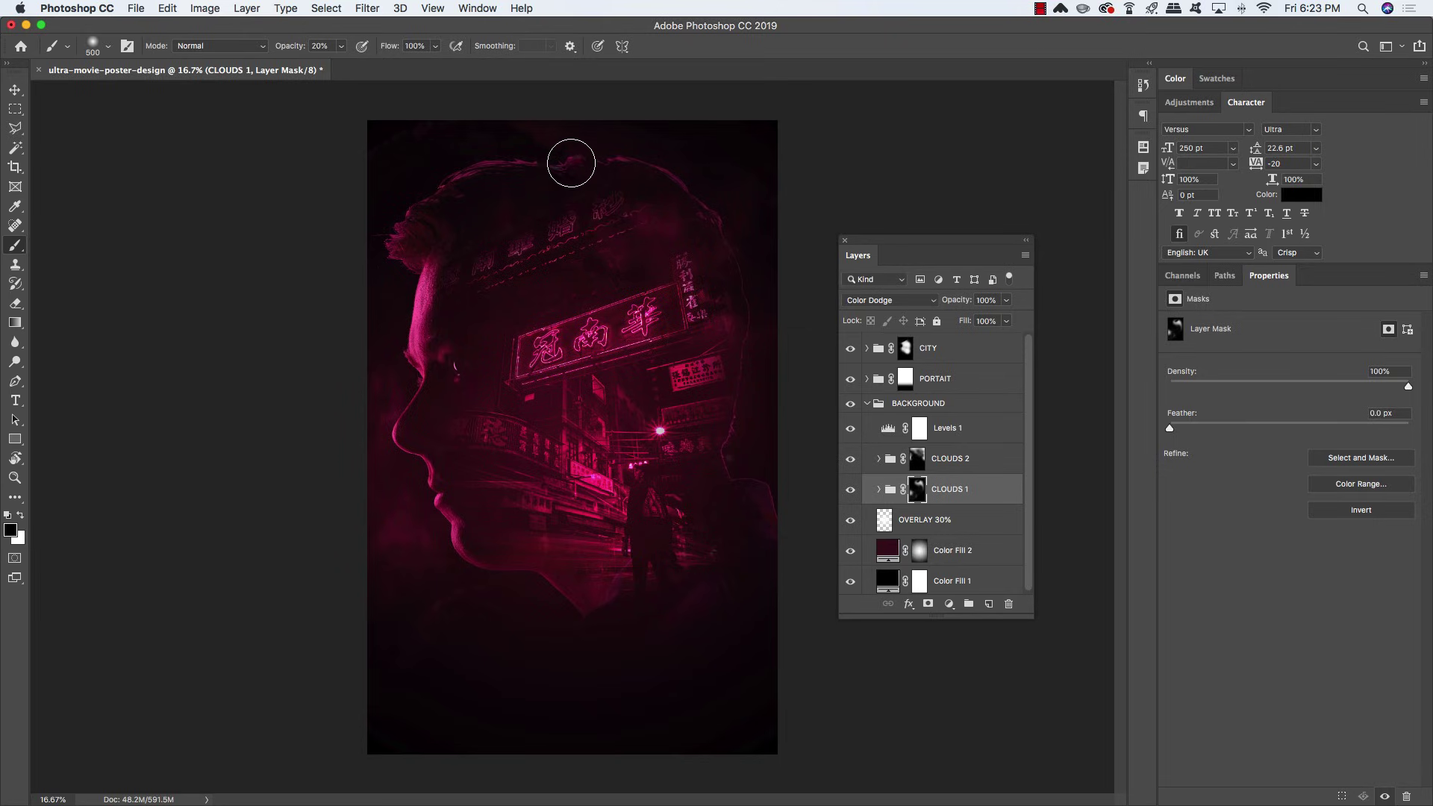
key(x)
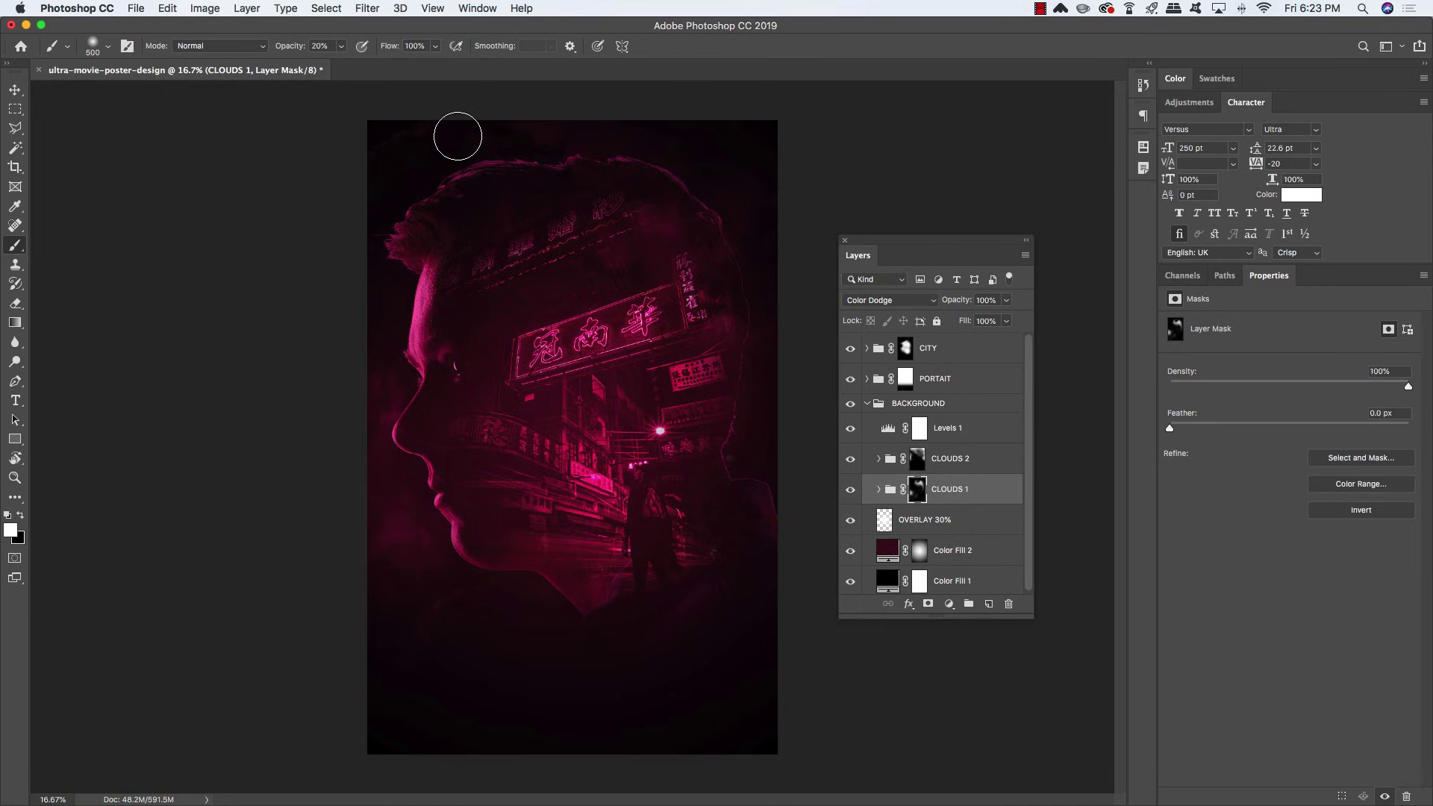
click(919, 457)
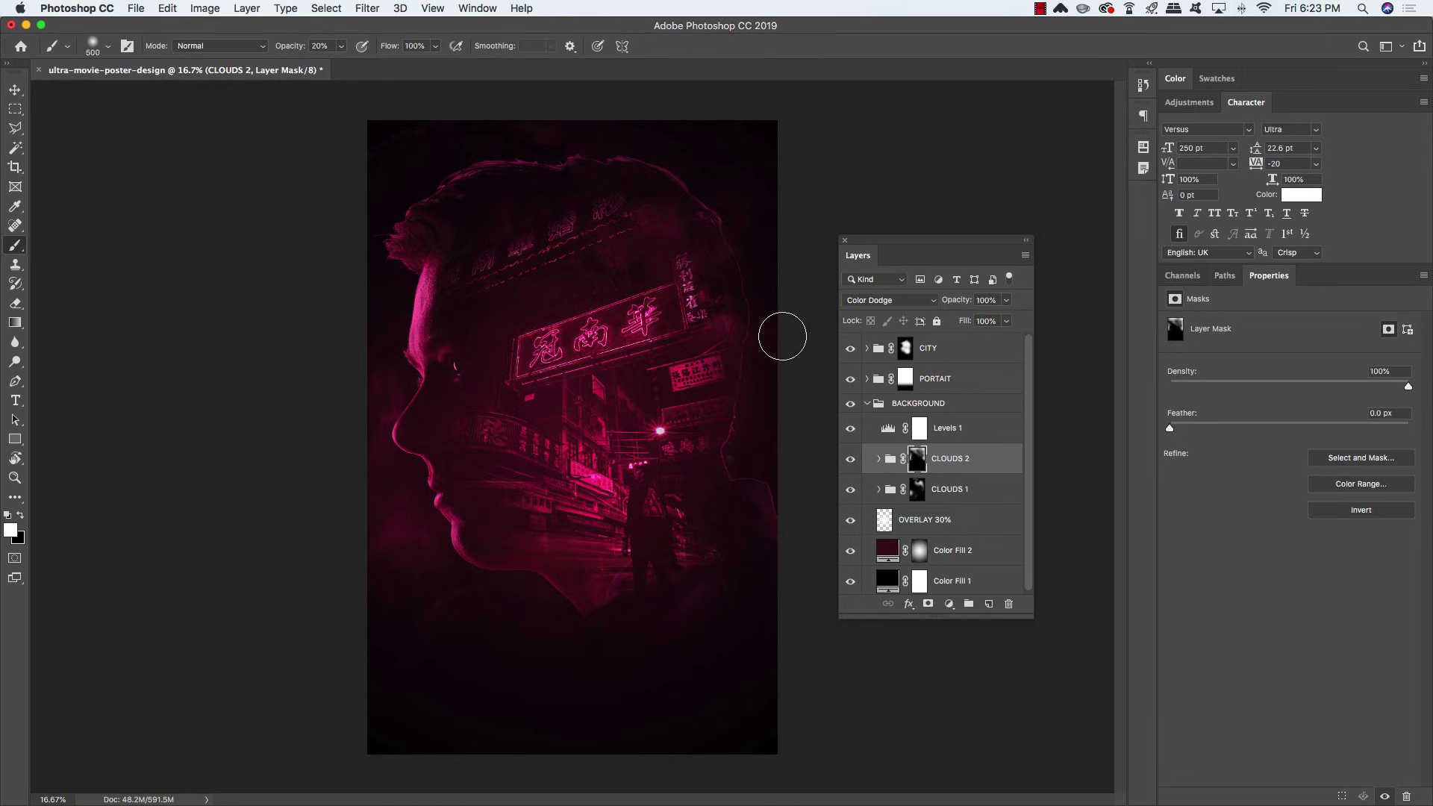
click(918, 490)
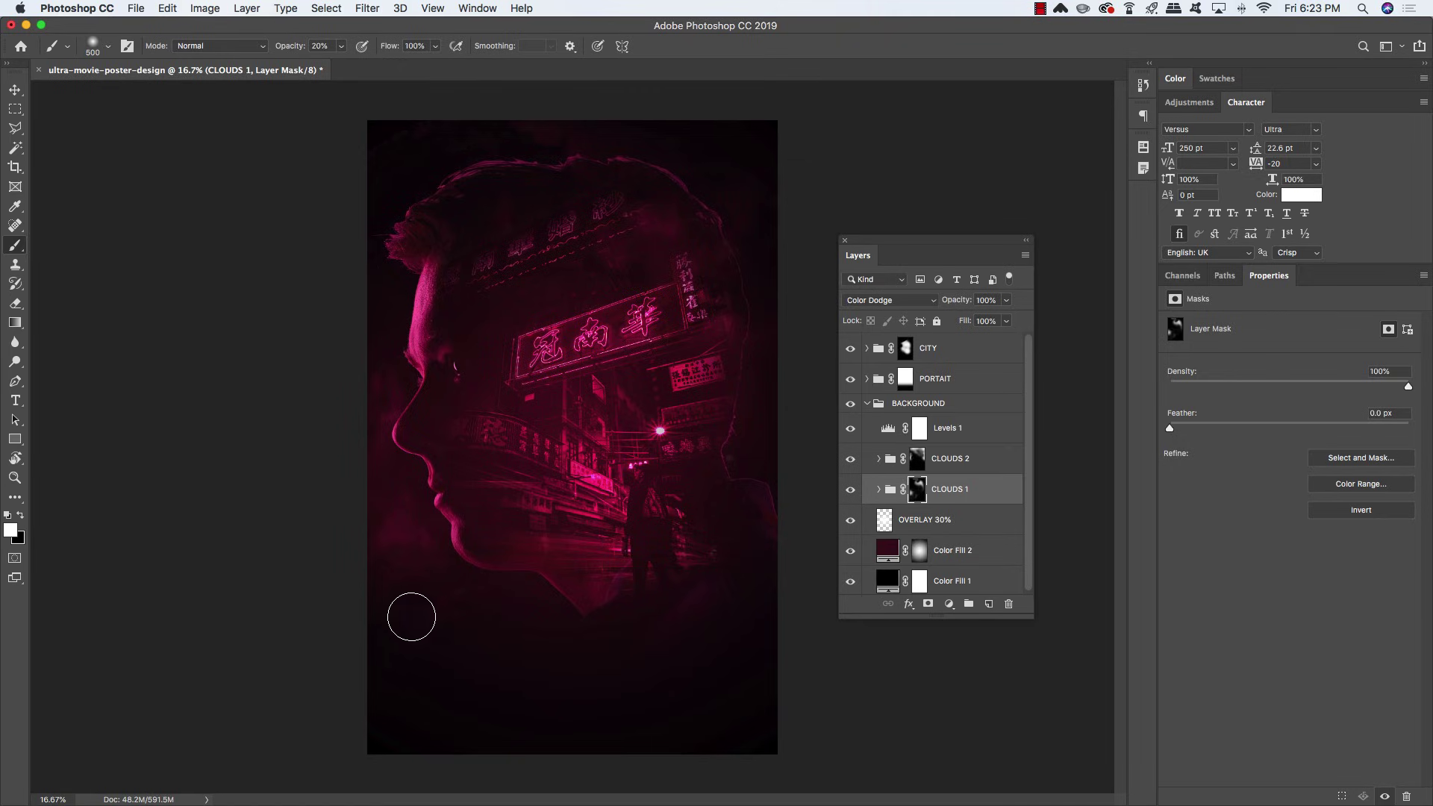
key(x)
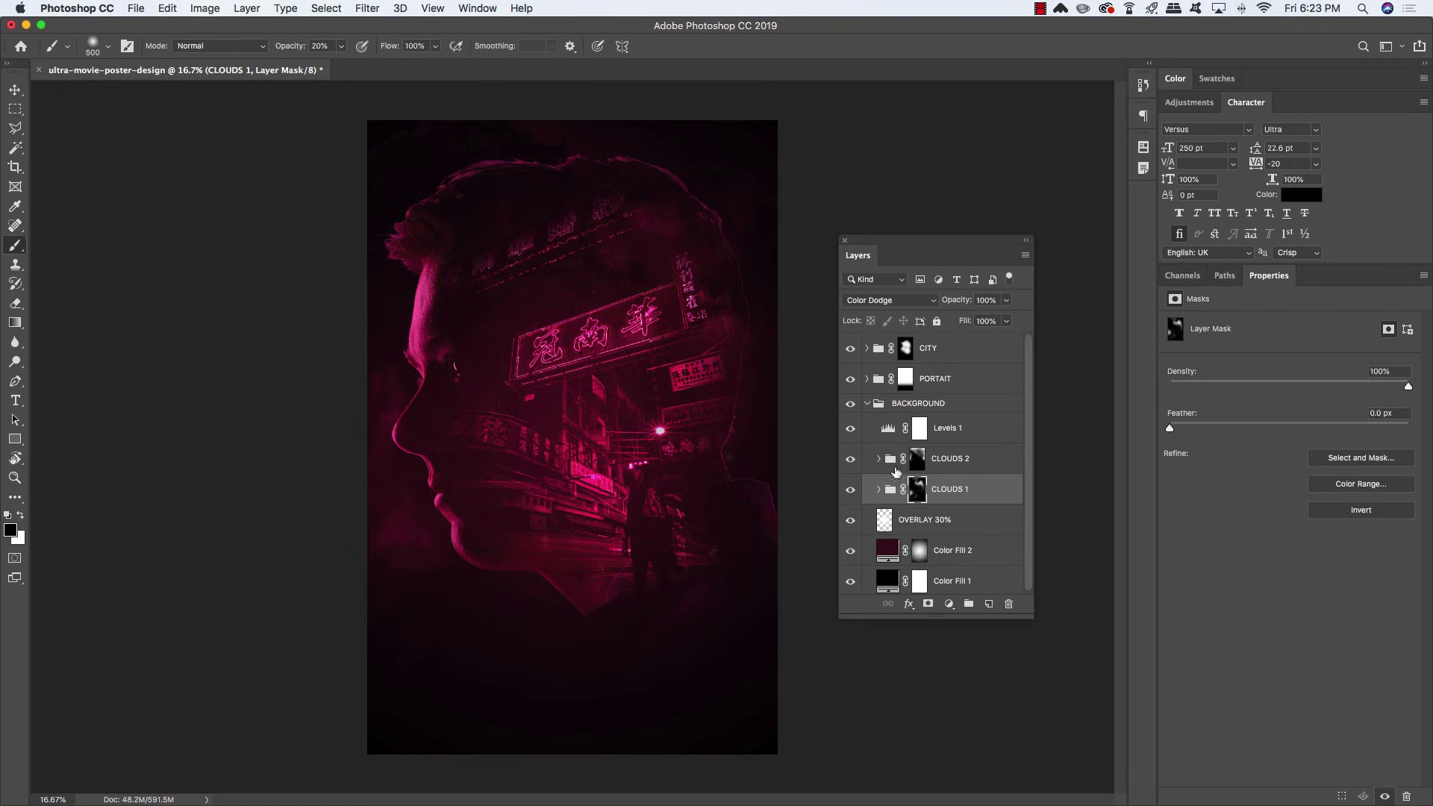
Duplicate OVERLAY 30%, then scale the copy to about 80% and centre it over the head
click(970, 525)
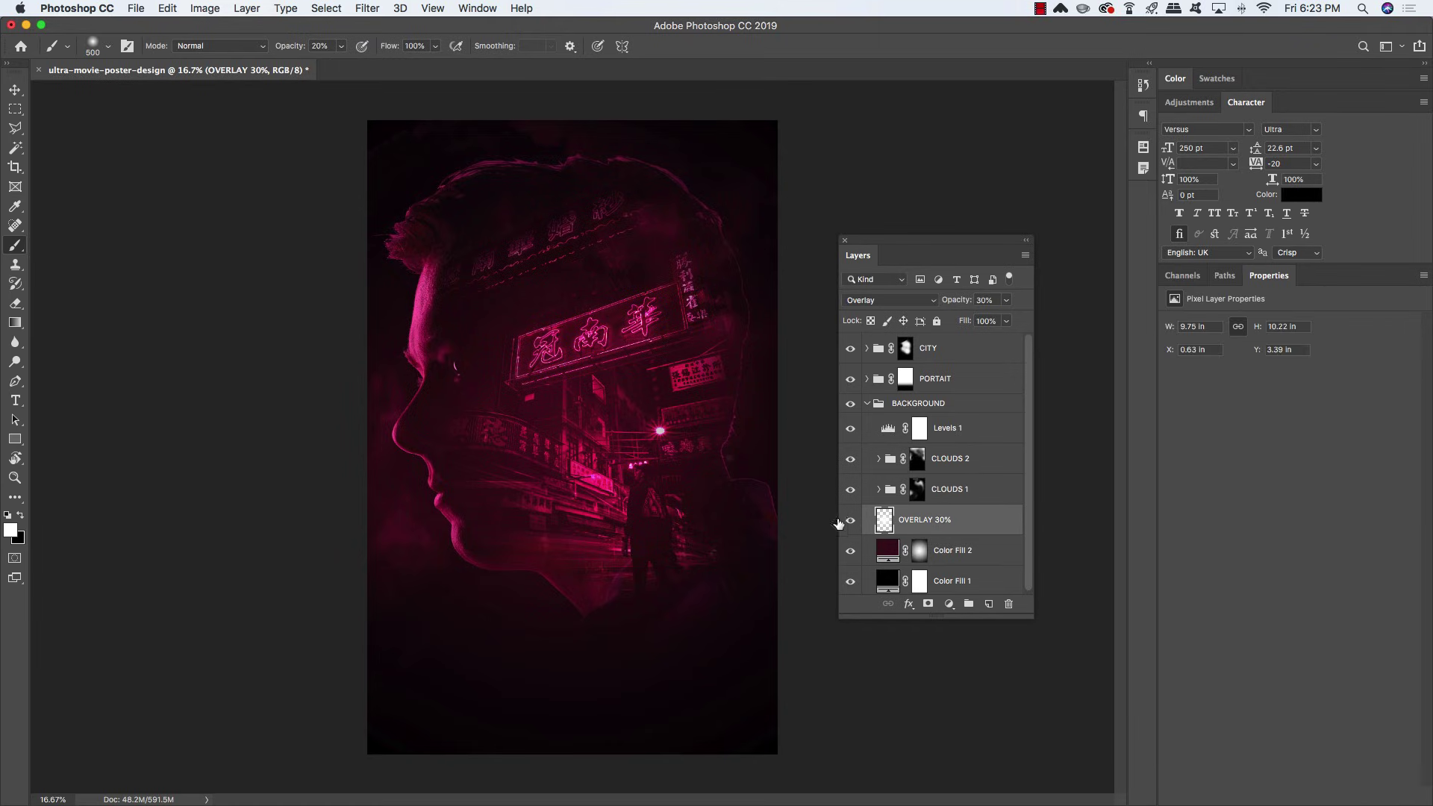
key(v)
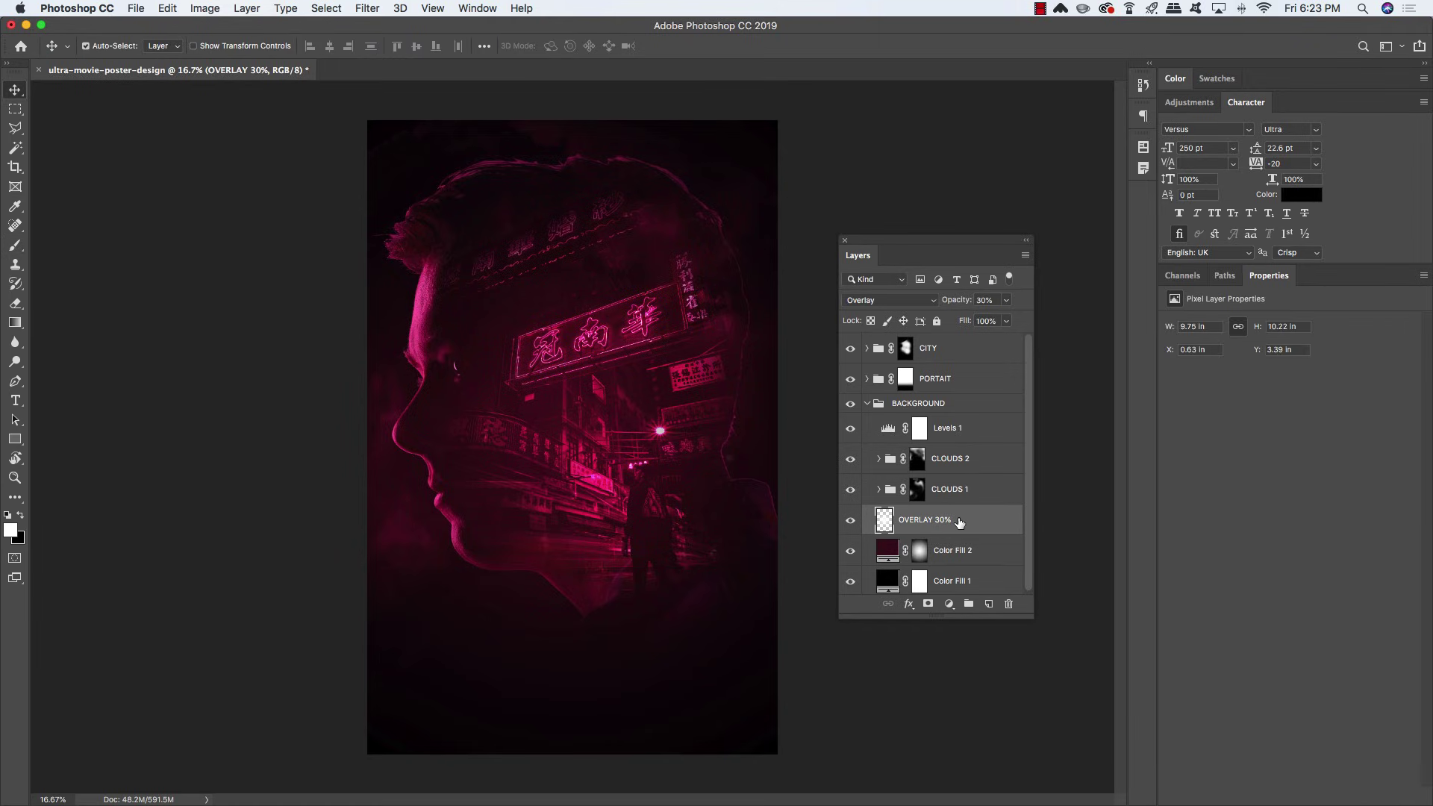
key(super+j)
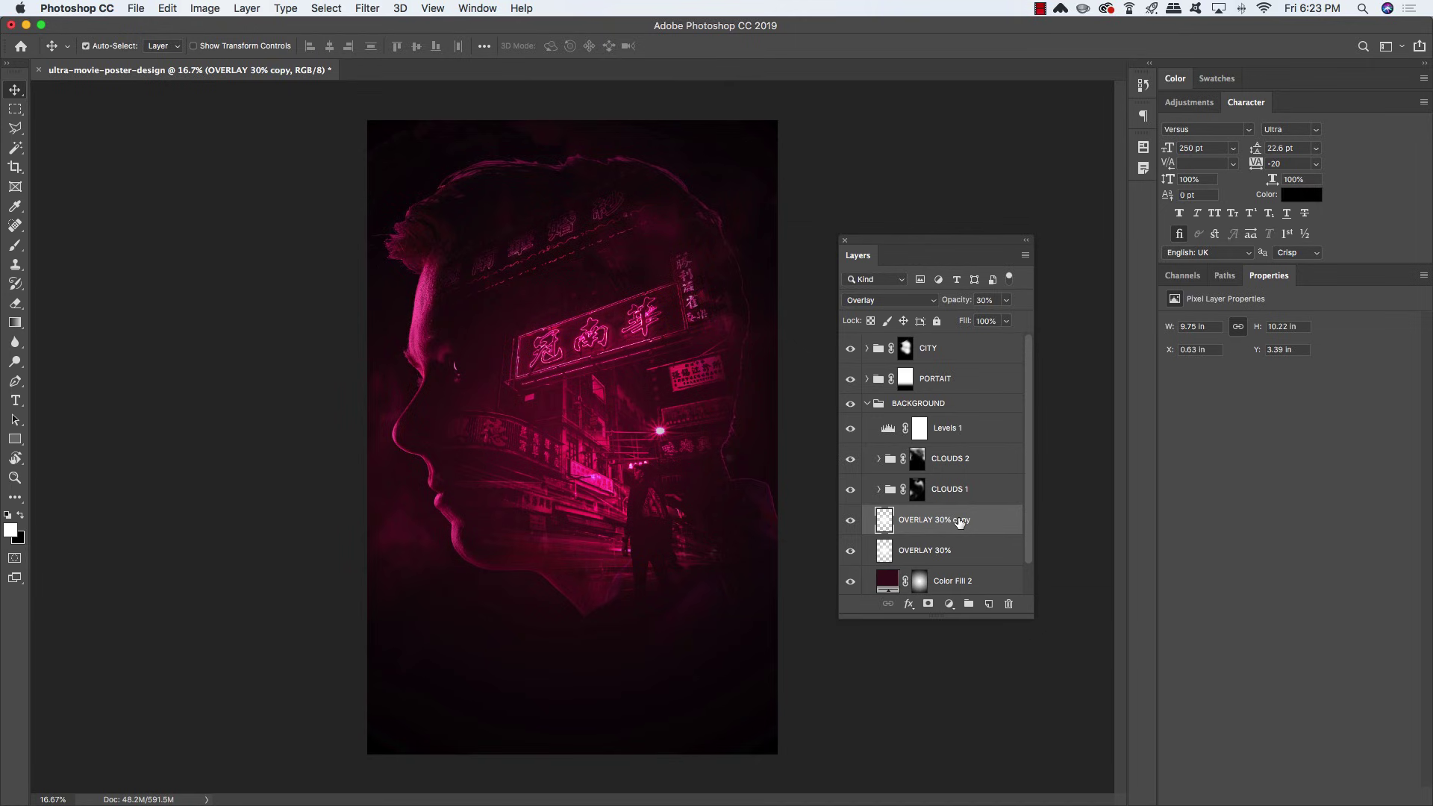
key(super+t)
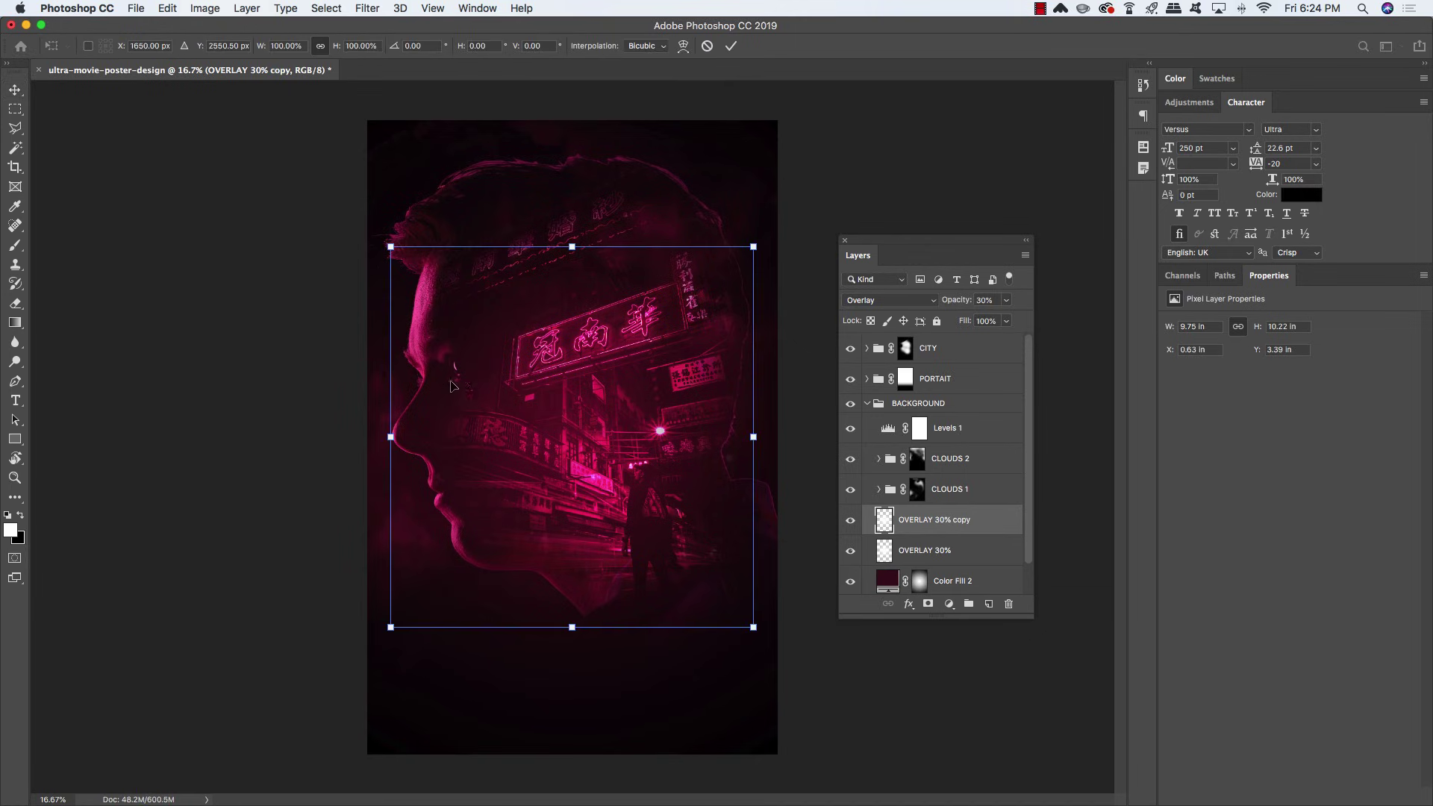
drag(672, 424, 716, 311)
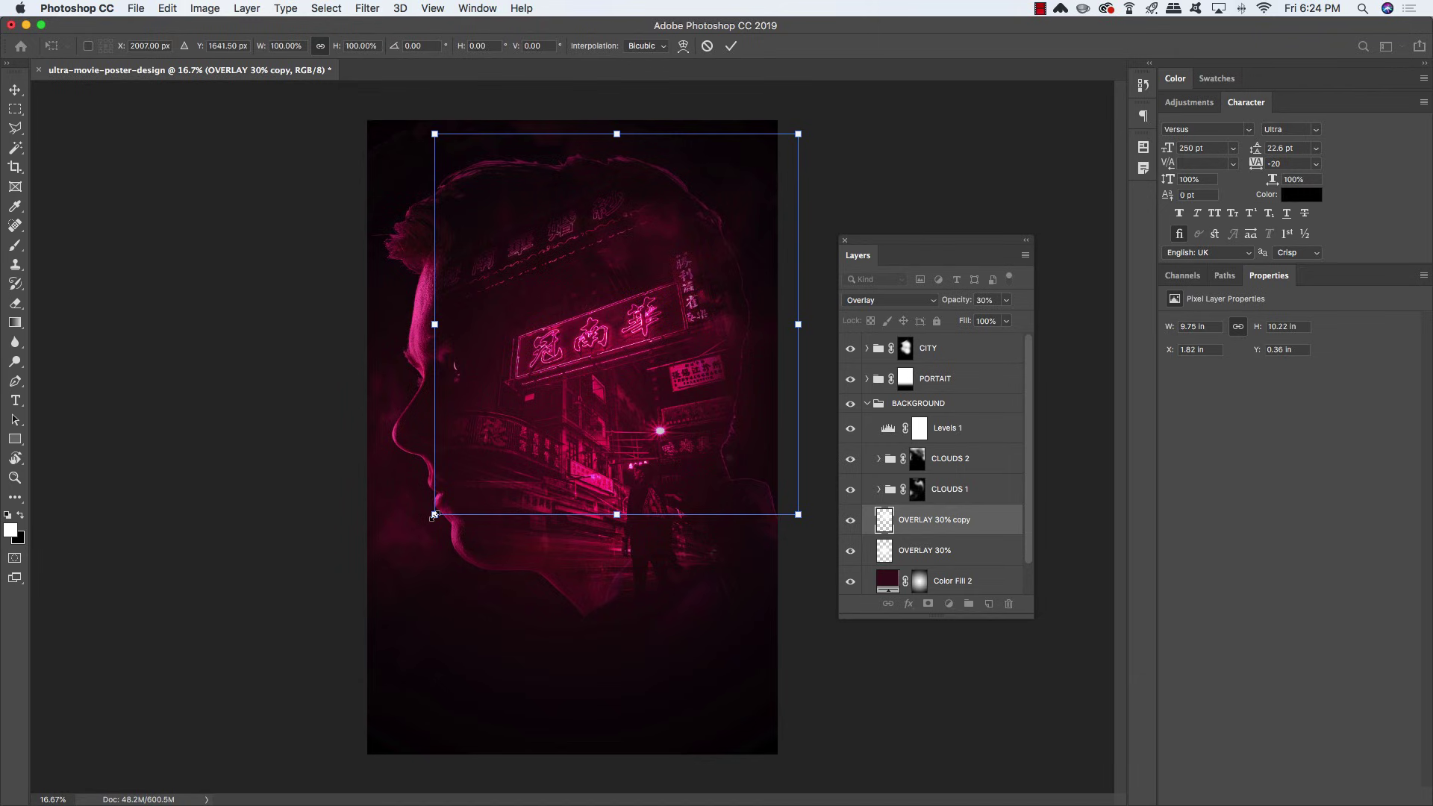
drag(434, 514, 471, 476)
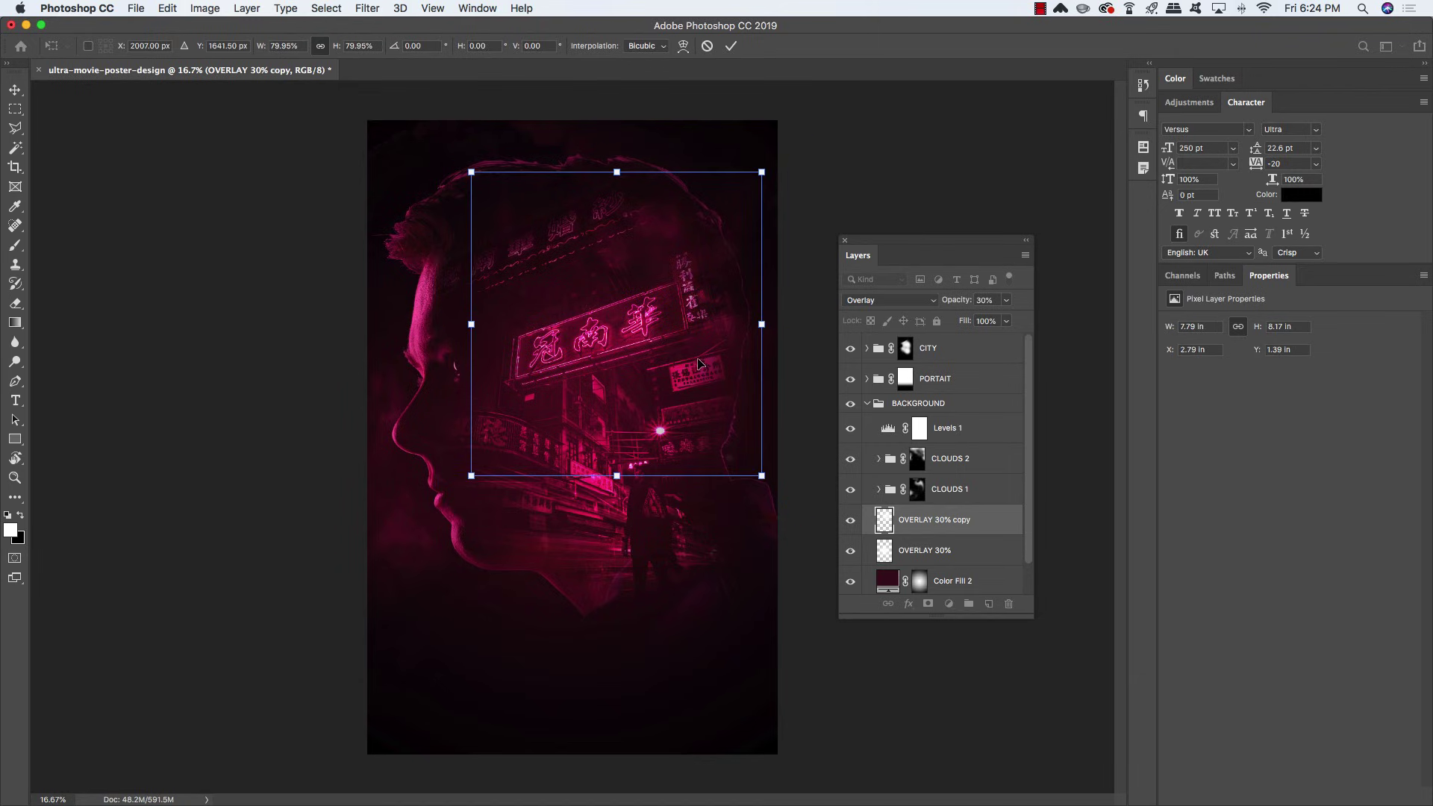
mouse_move(699, 364)
mouse_down()
mouse_move(649, 380)
mouse_move(687, 347)
mouse_move(679, 361)
mouse_up()
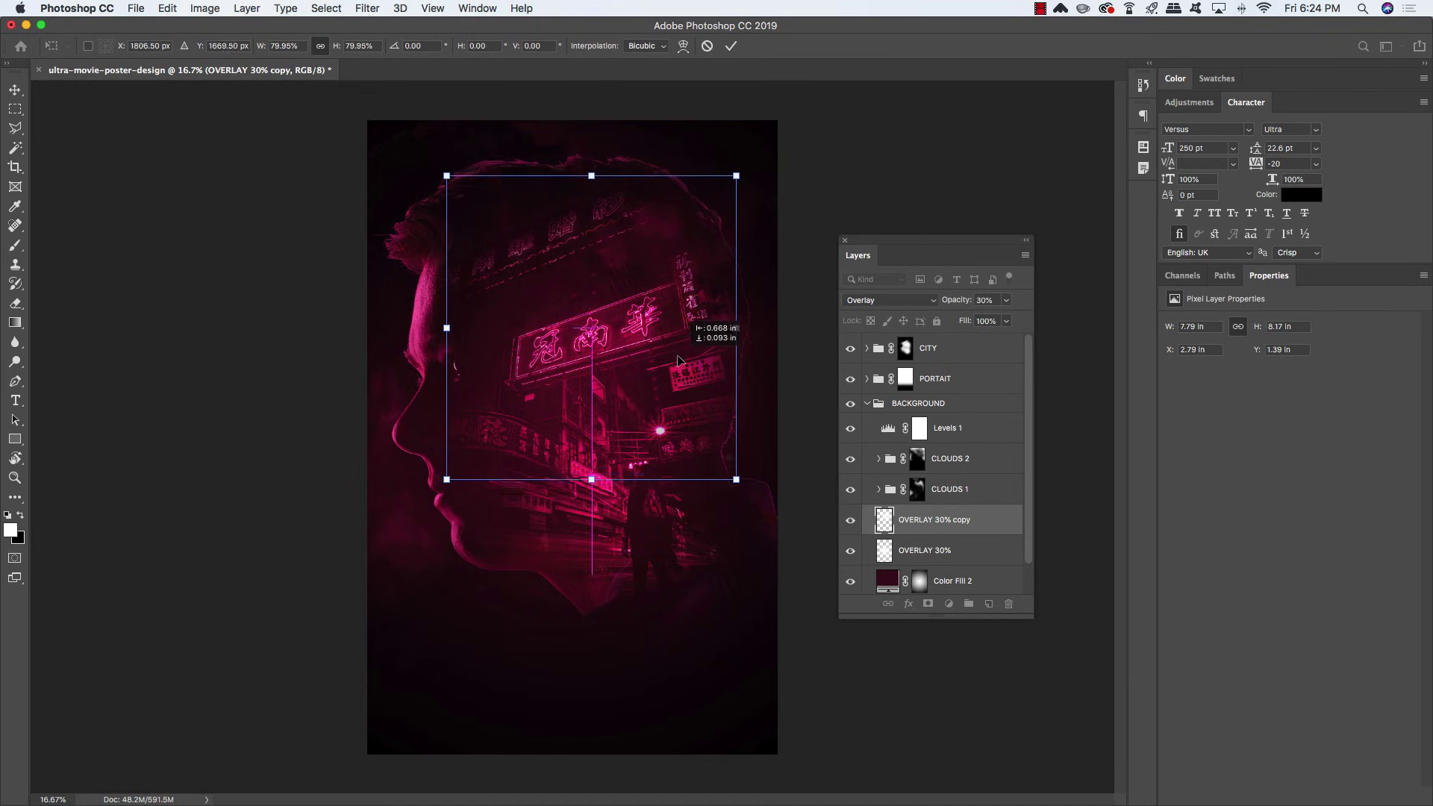
key(Return)
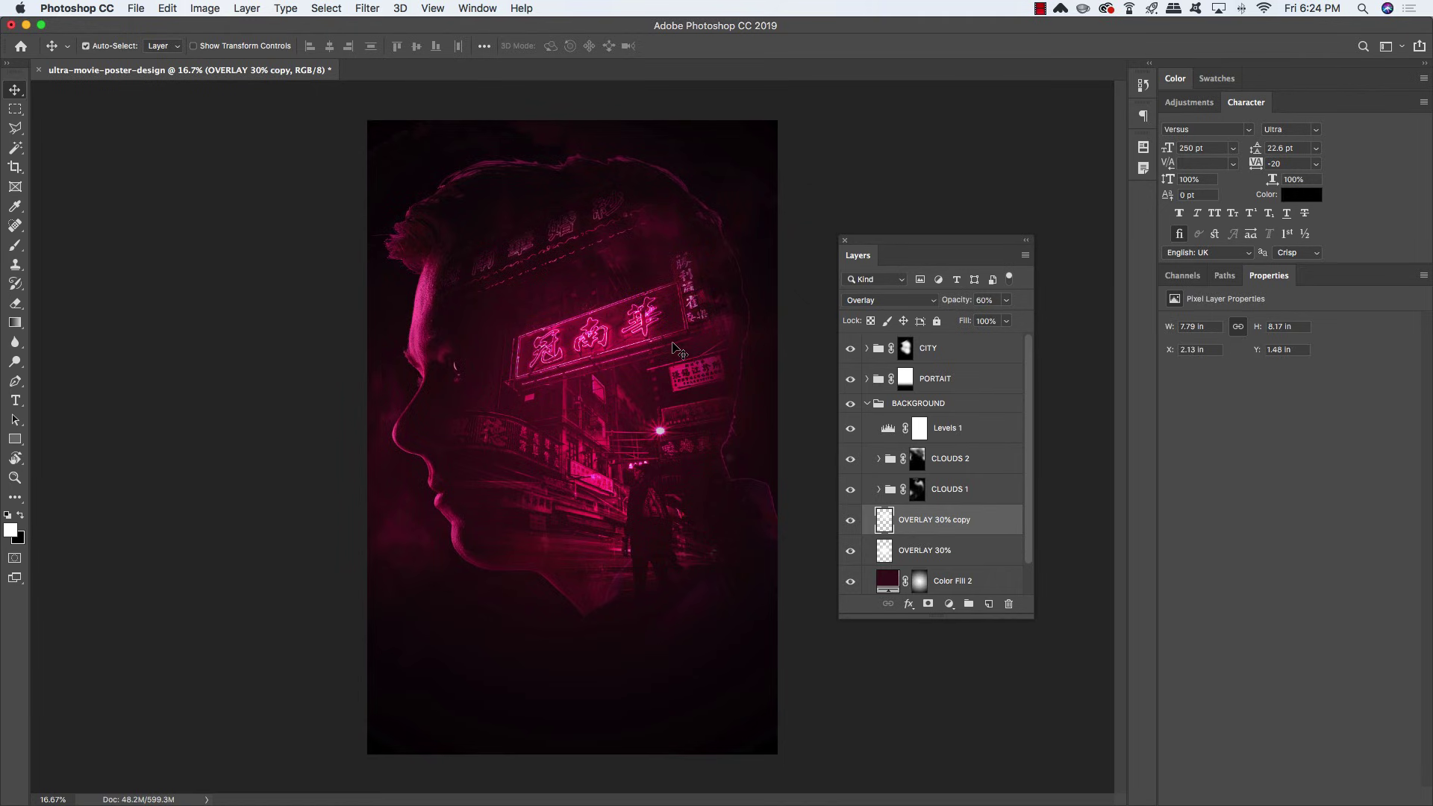
Toggle the overlay copy on and off to compare, then collapse the BACKGROUND group
click(850, 521)
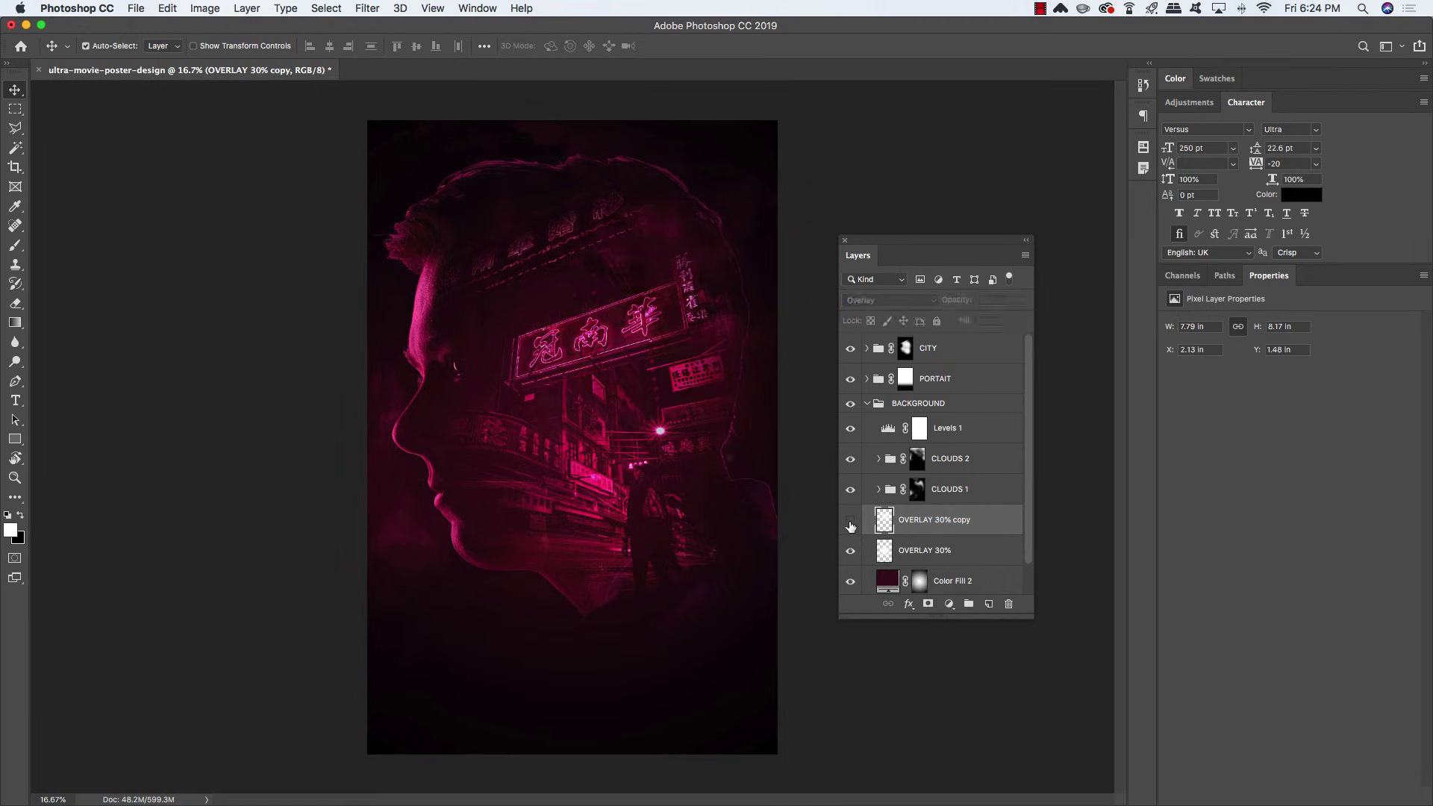
click(850, 523)
click(850, 523)
click(850, 523)
click(866, 404)
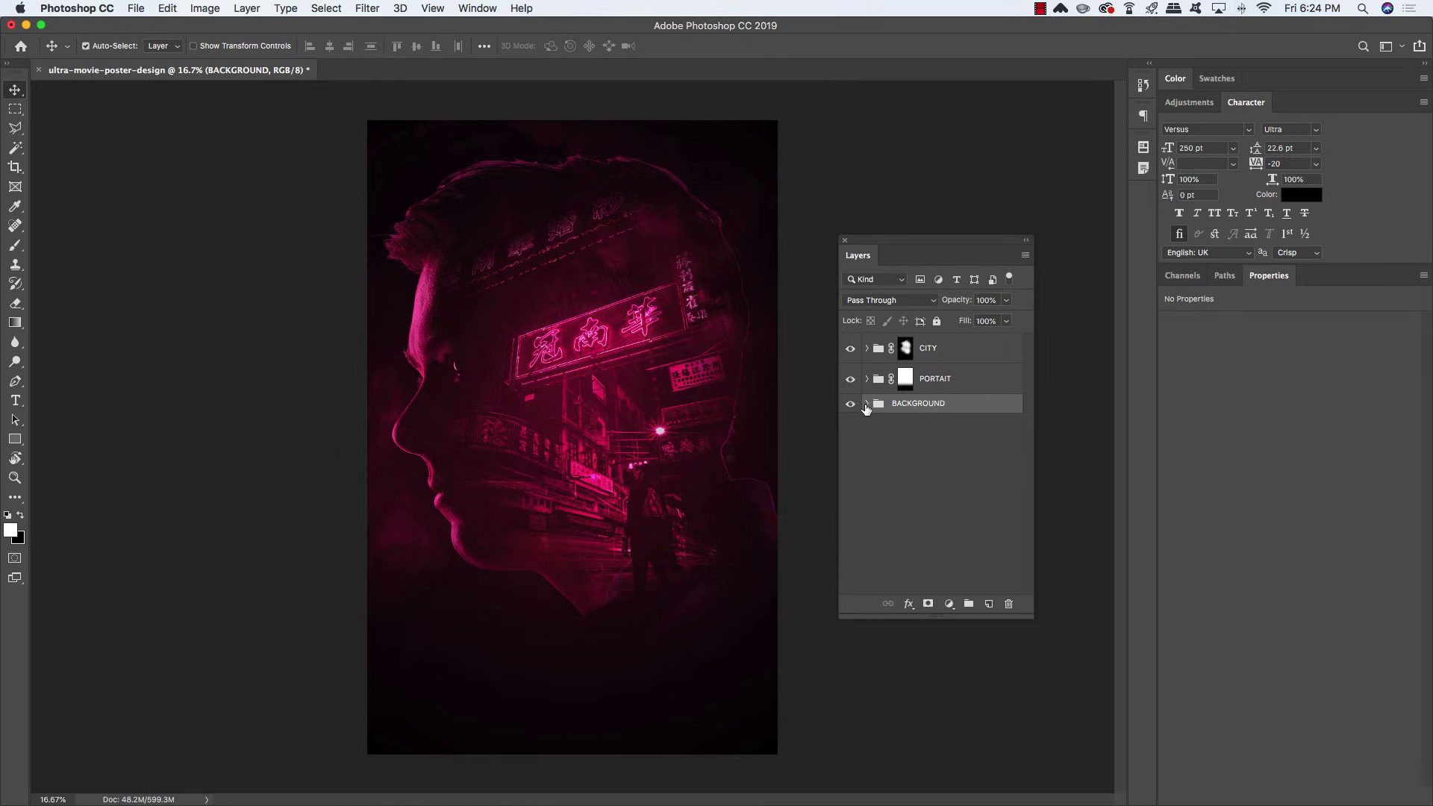
On the CITY group mask, fade the upper sign characters with black, then restore them slightly with white
click(957, 354)
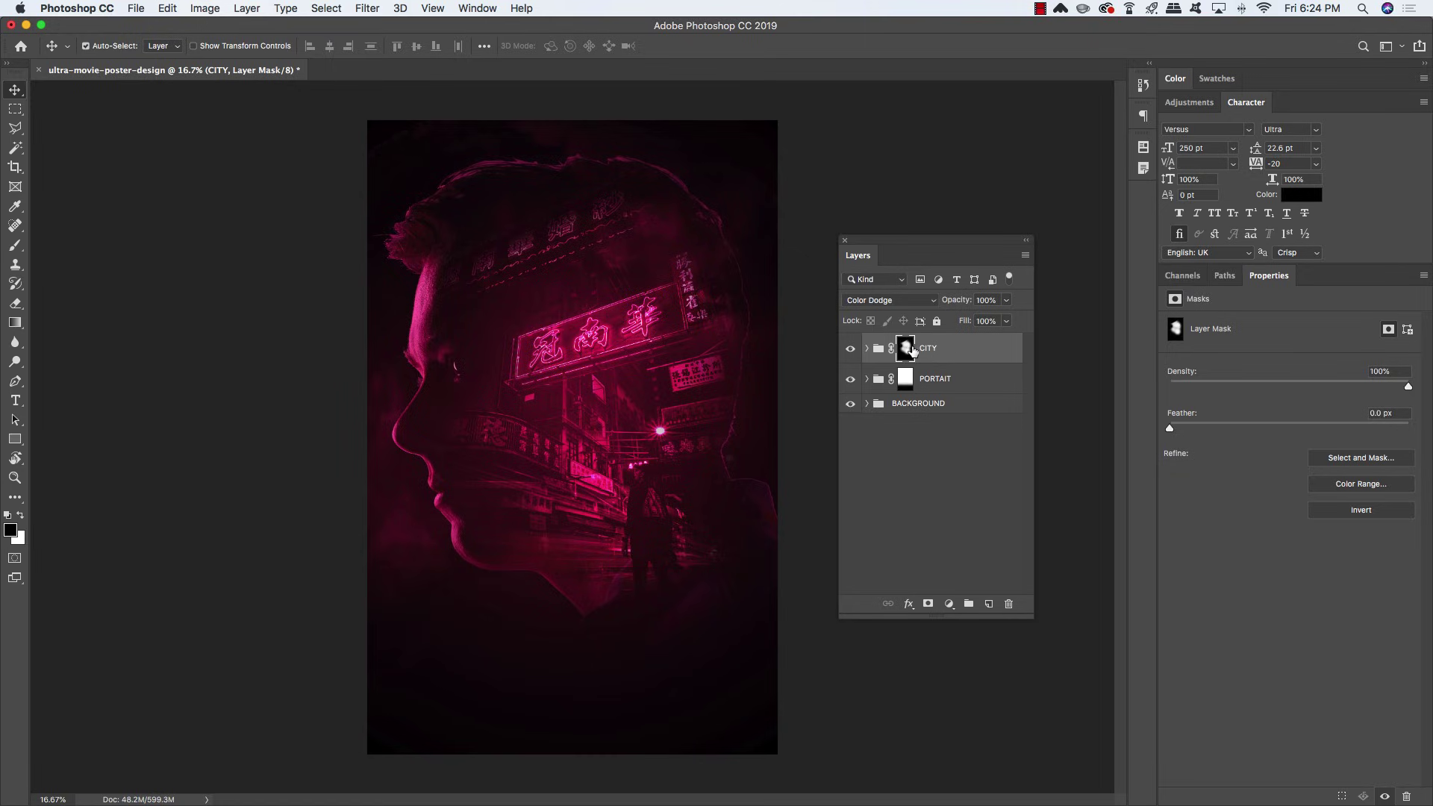
key(b)
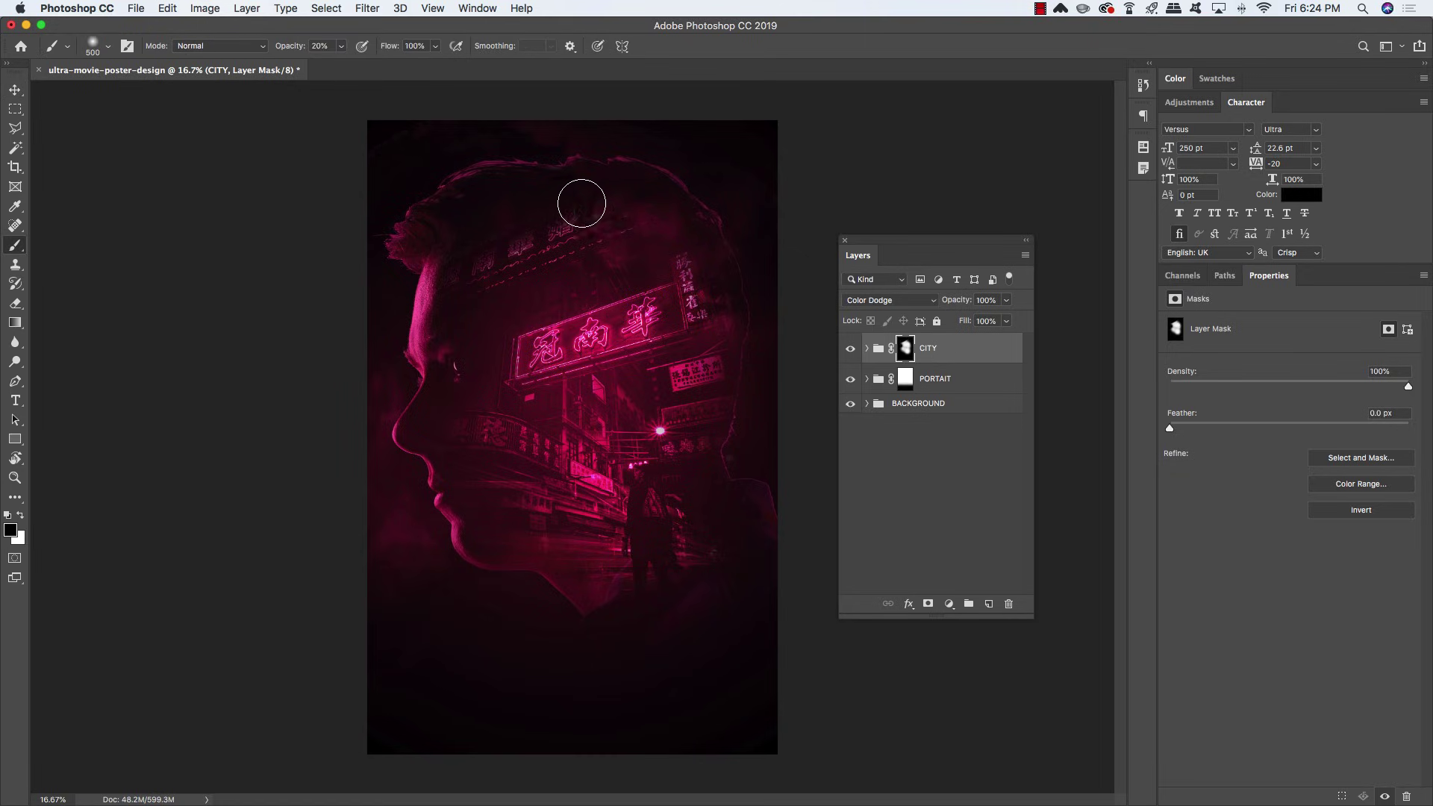
mouse_move(581, 195)
mouse_down()
mouse_move(490, 212)
mouse_move(562, 204)
mouse_move(536, 236)
mouse_move(564, 217)
mouse_move(441, 297)
mouse_move(596, 239)
mouse_move(427, 313)
mouse_up()
key(x)
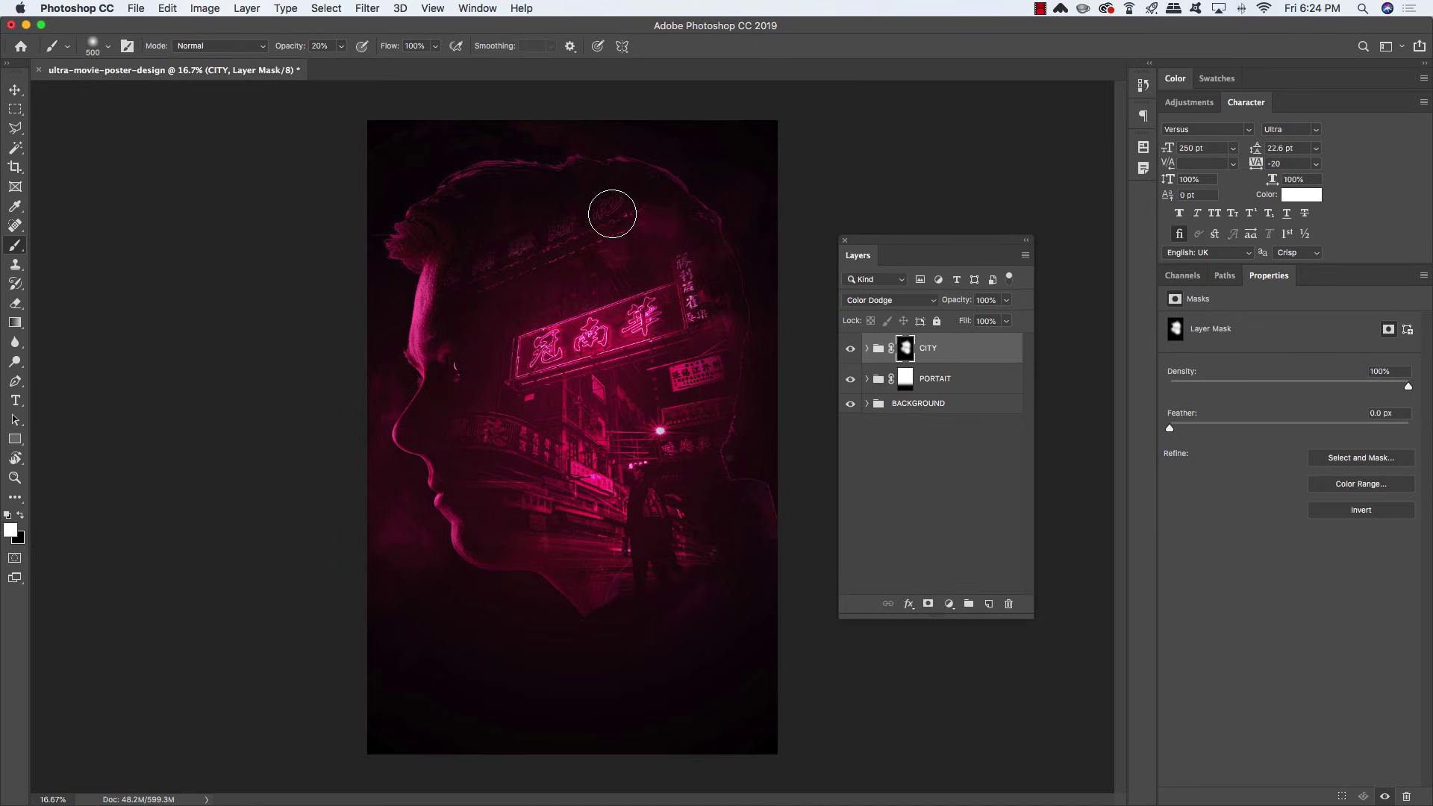
mouse_move(632, 218)
mouse_down()
mouse_move(646, 223)
mouse_move(609, 275)
mouse_move(627, 289)
mouse_up()
click(949, 604)
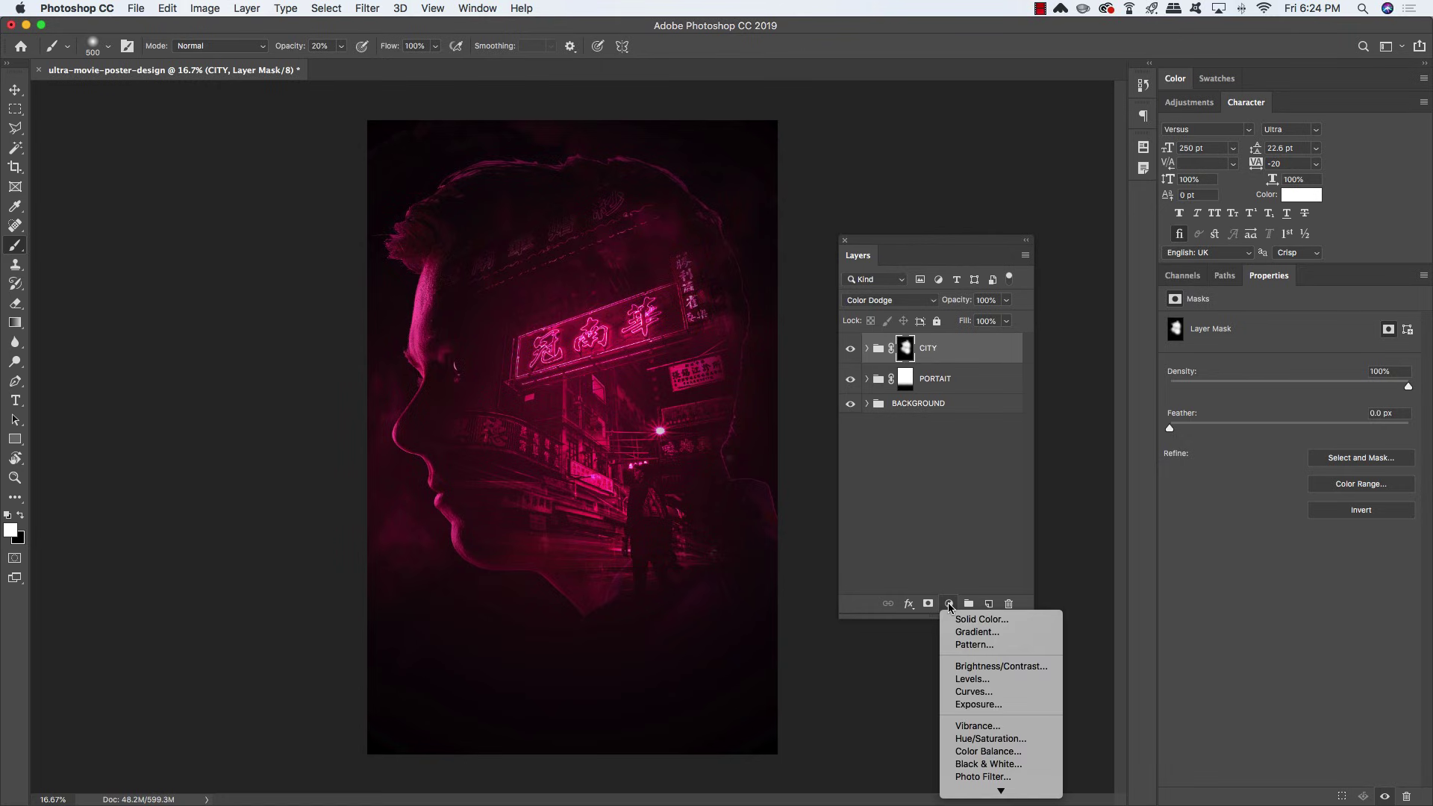
Add a Levels adjustment with input levels 4 and 248, toggling it to compare
click(971, 679)
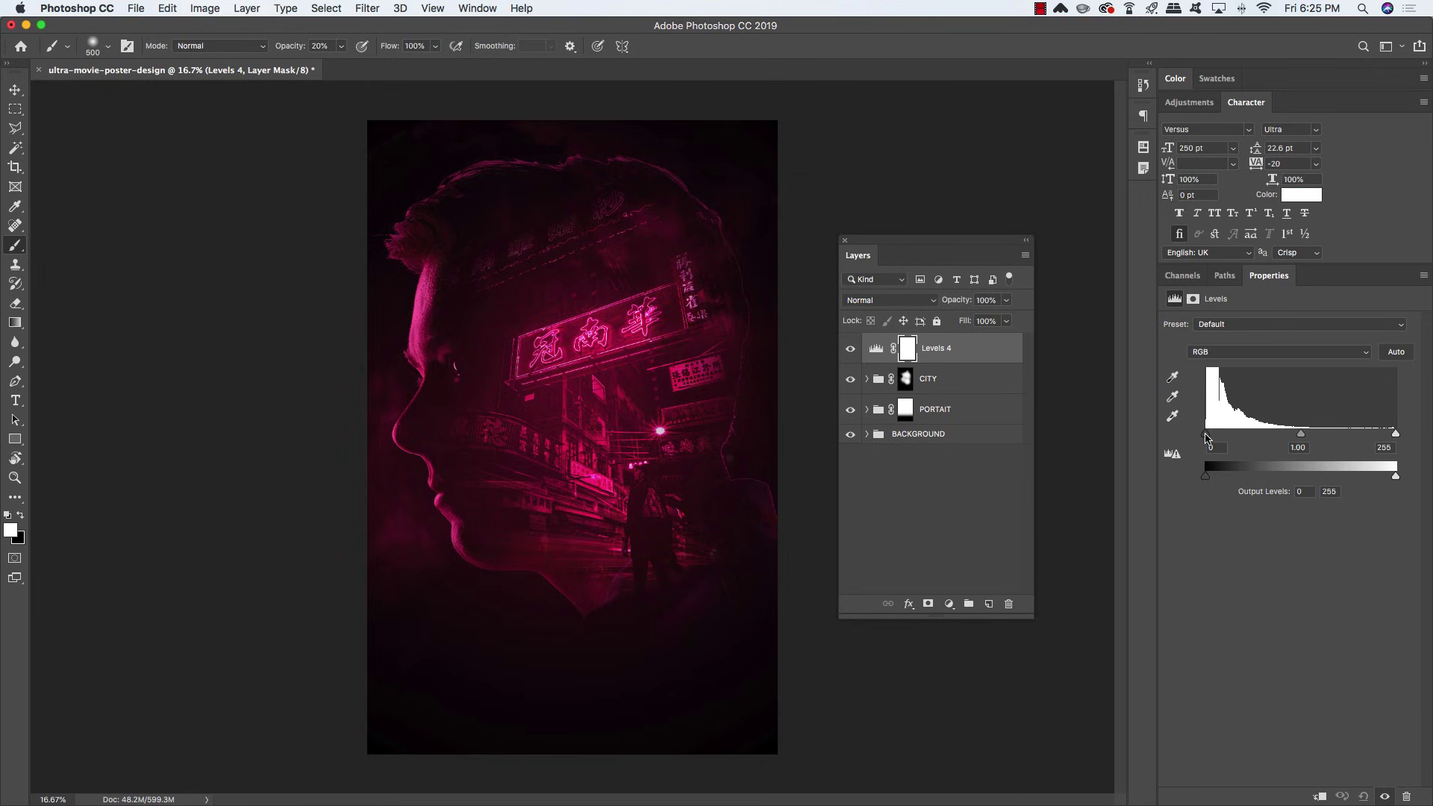
drag(1205, 434, 1207, 434)
drag(1394, 436, 1391, 437)
click(851, 351)
click(851, 351)
click(851, 351)
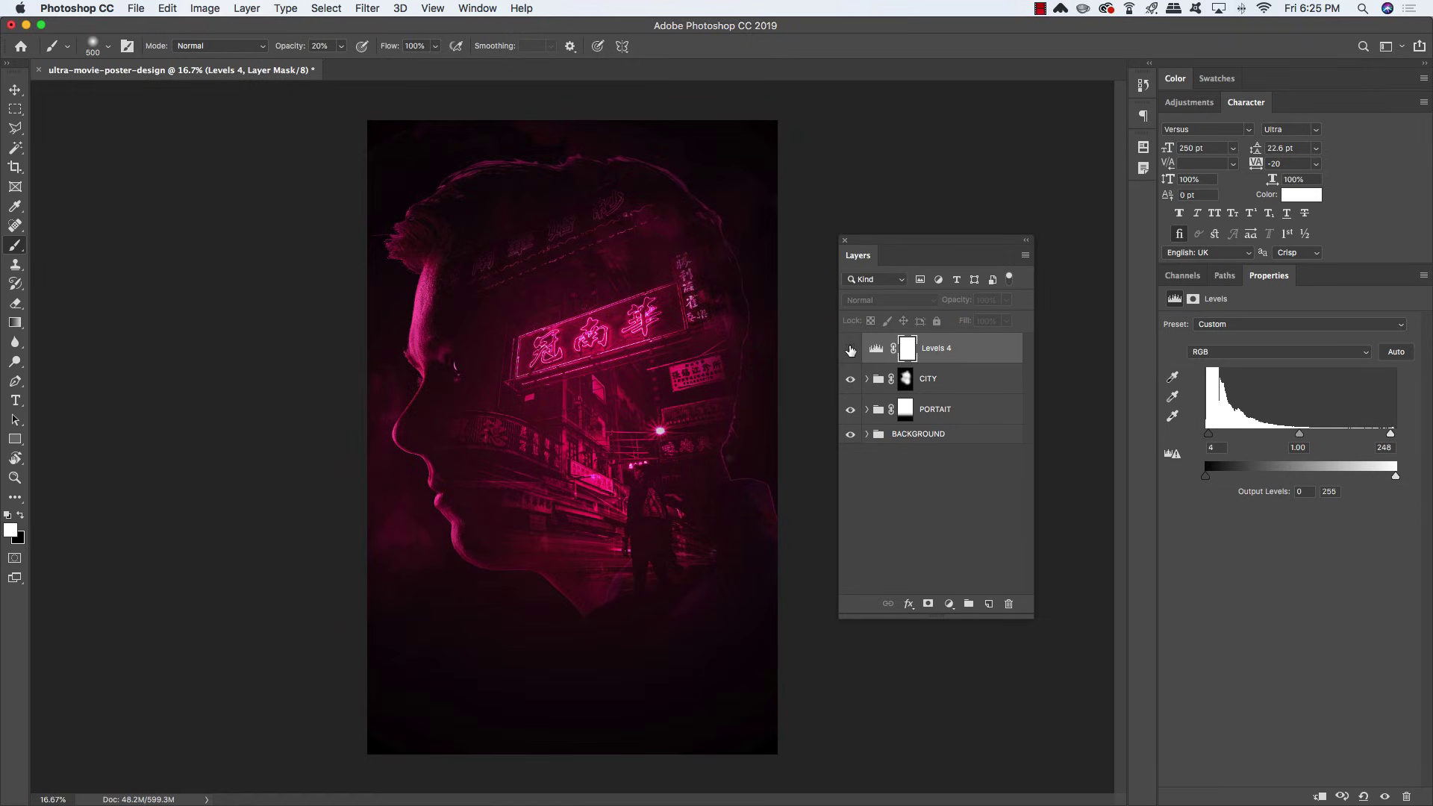
click(851, 351)
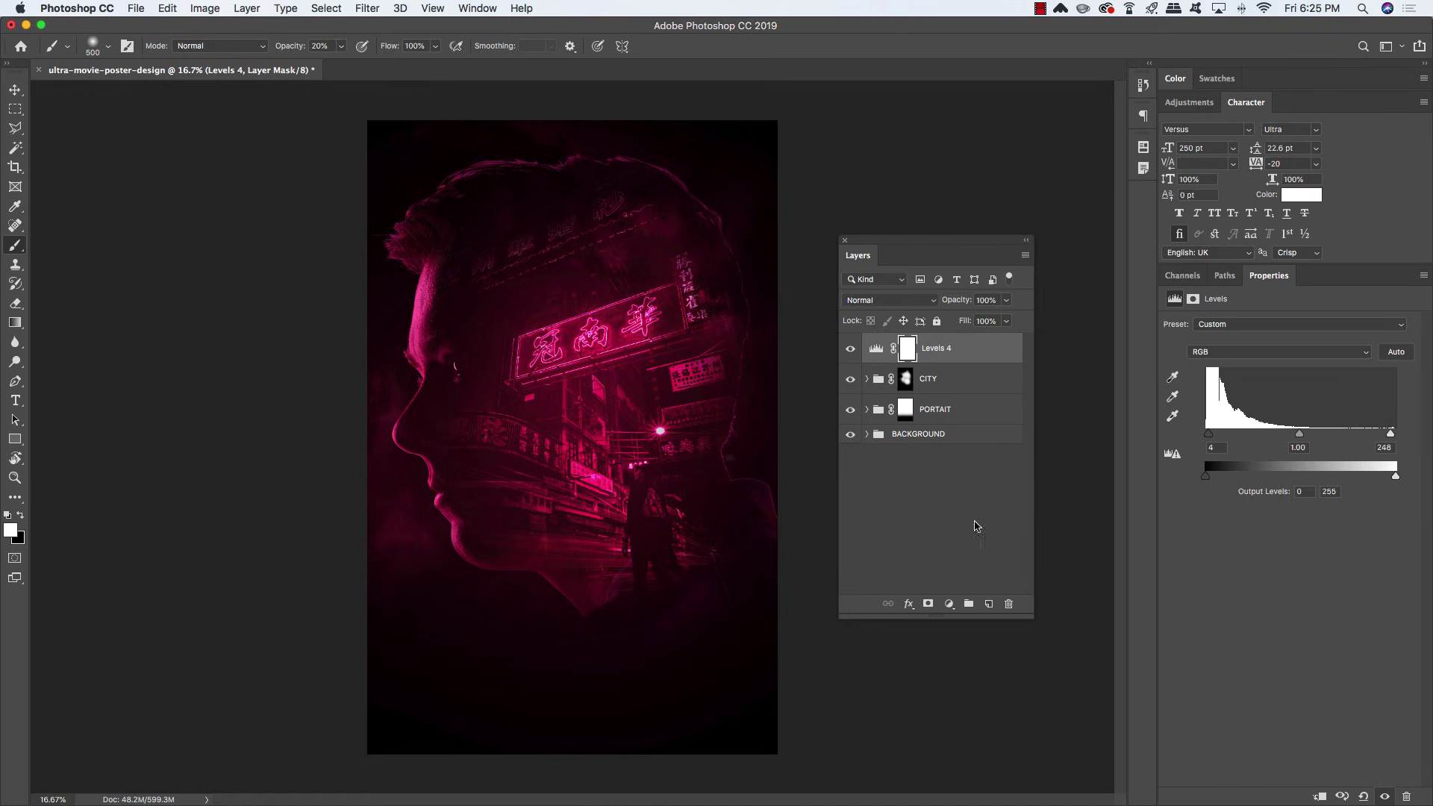
click(949, 603)
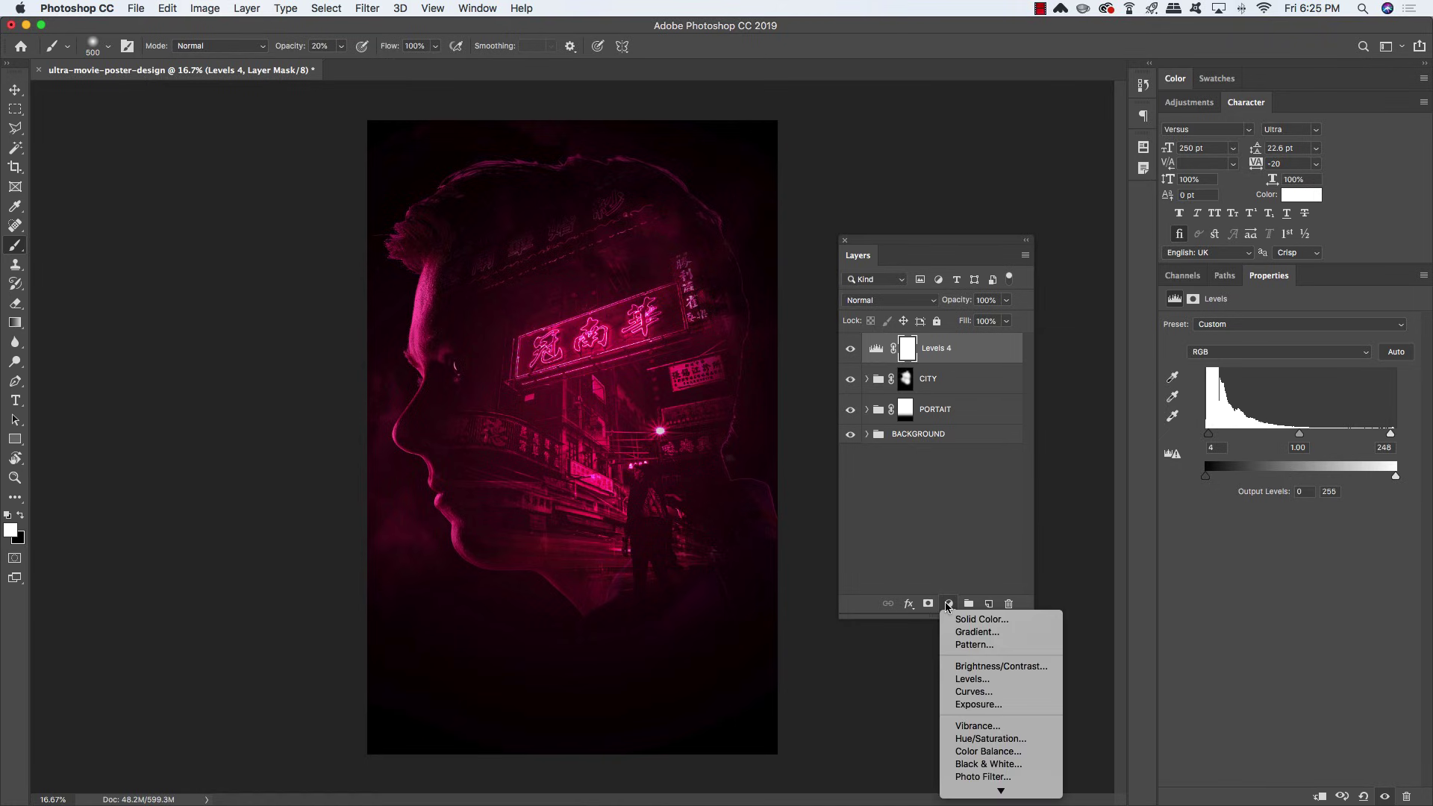
Add a Hue/Saturation adjustment with Hue -180 and Saturation +12, toggling it to compare
click(978, 738)
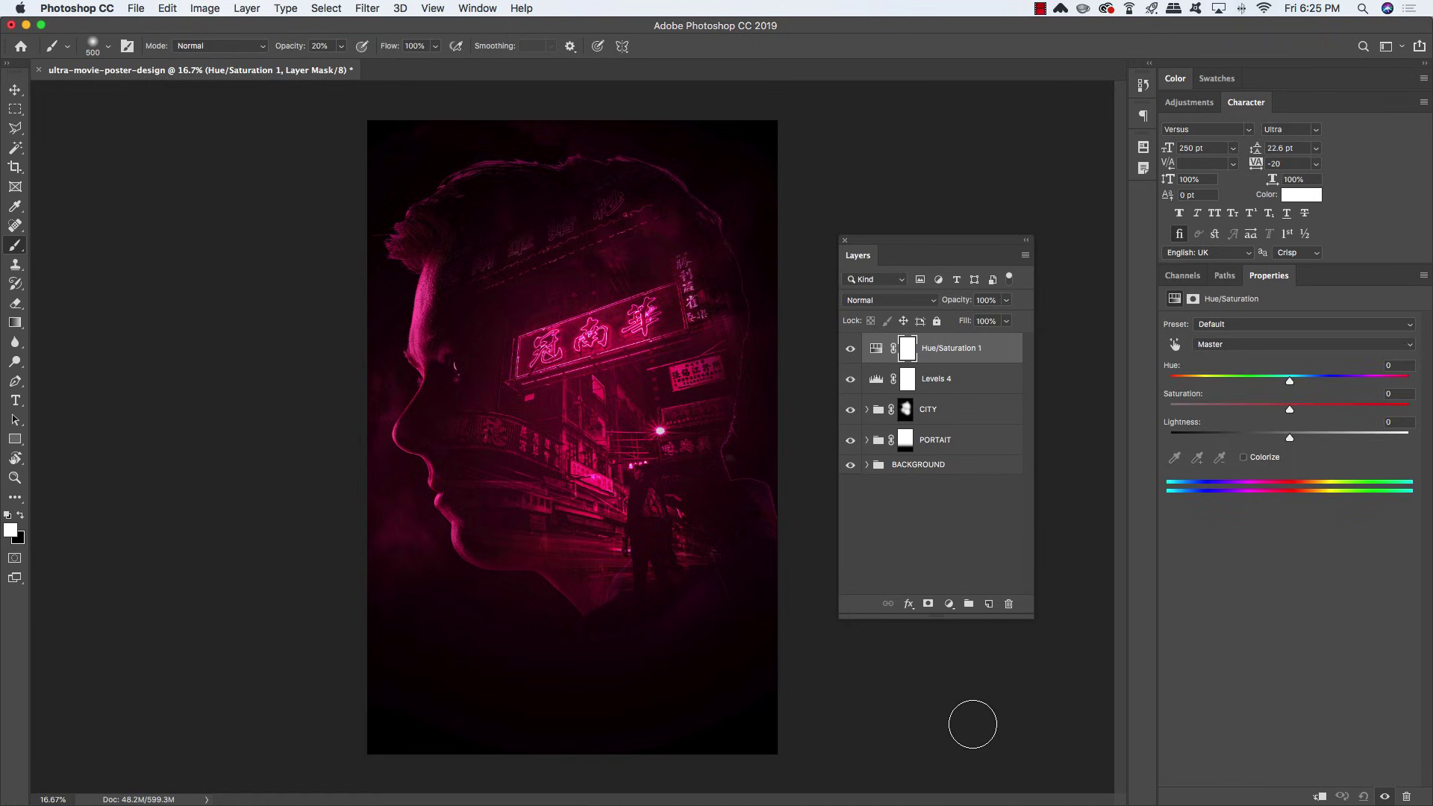
drag(1291, 382, 1172, 381)
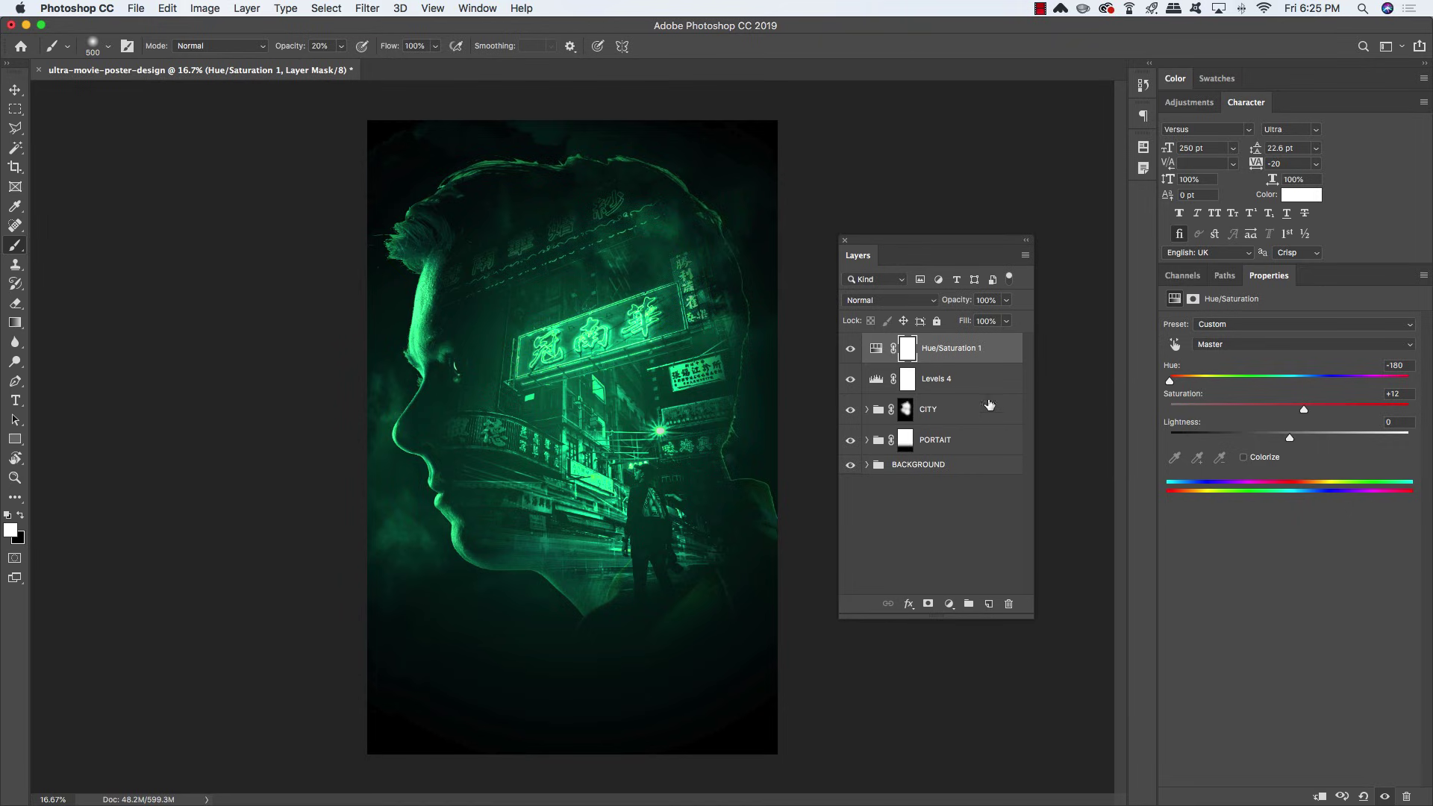
click(852, 351)
click(852, 351)
click(948, 604)
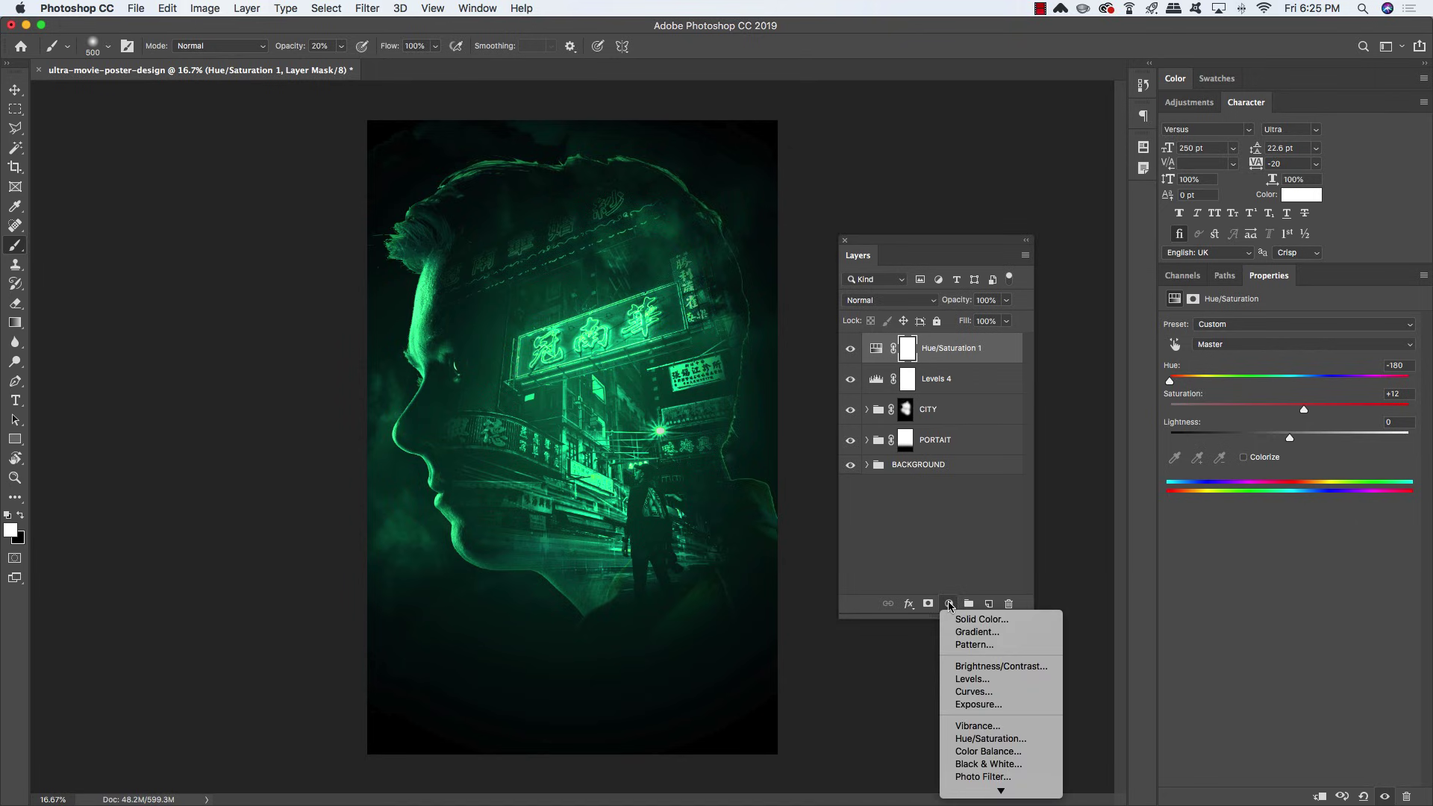
Add a Gradient Map adjustment and bring up its gradient editor beside the poster
mouse_move(984, 791)
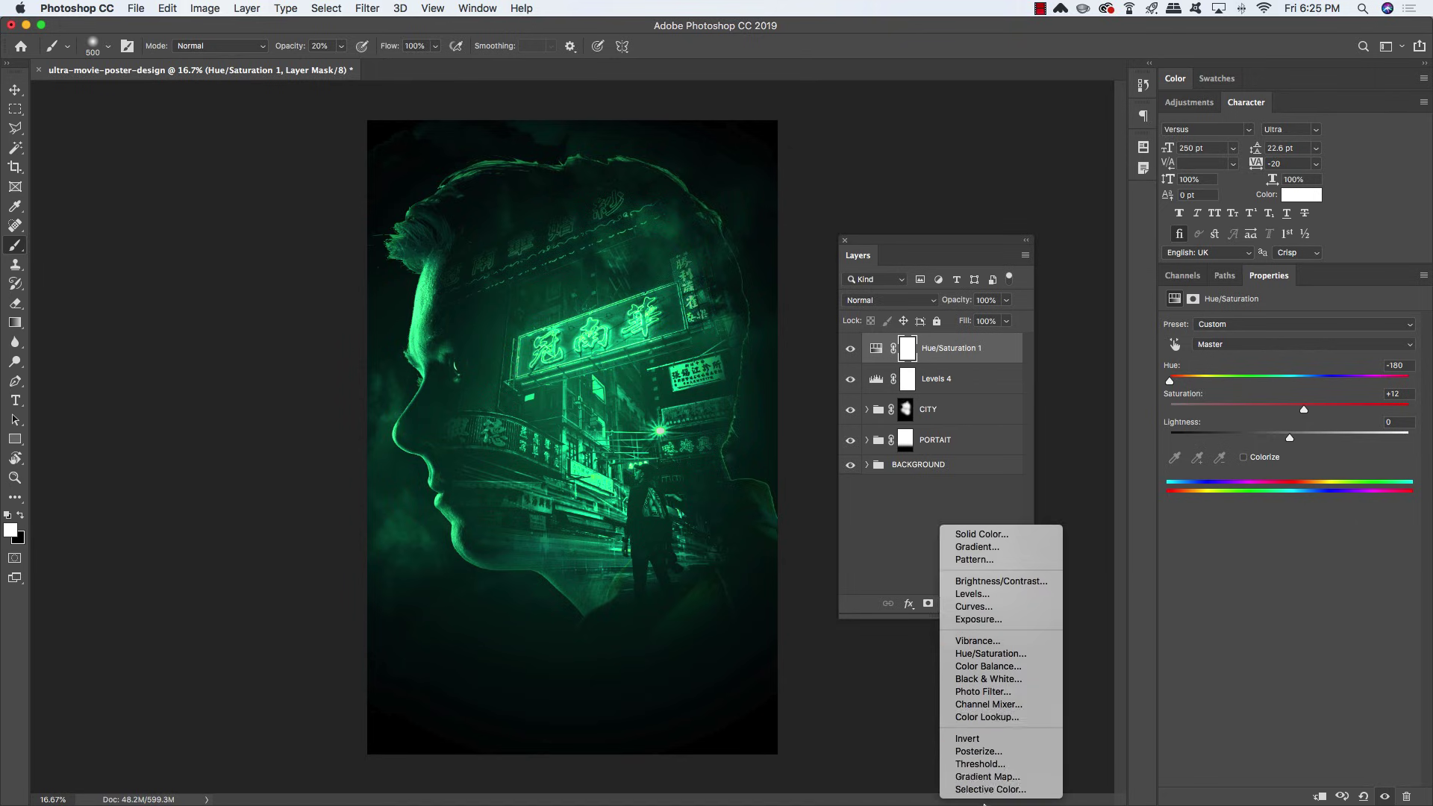
click(985, 777)
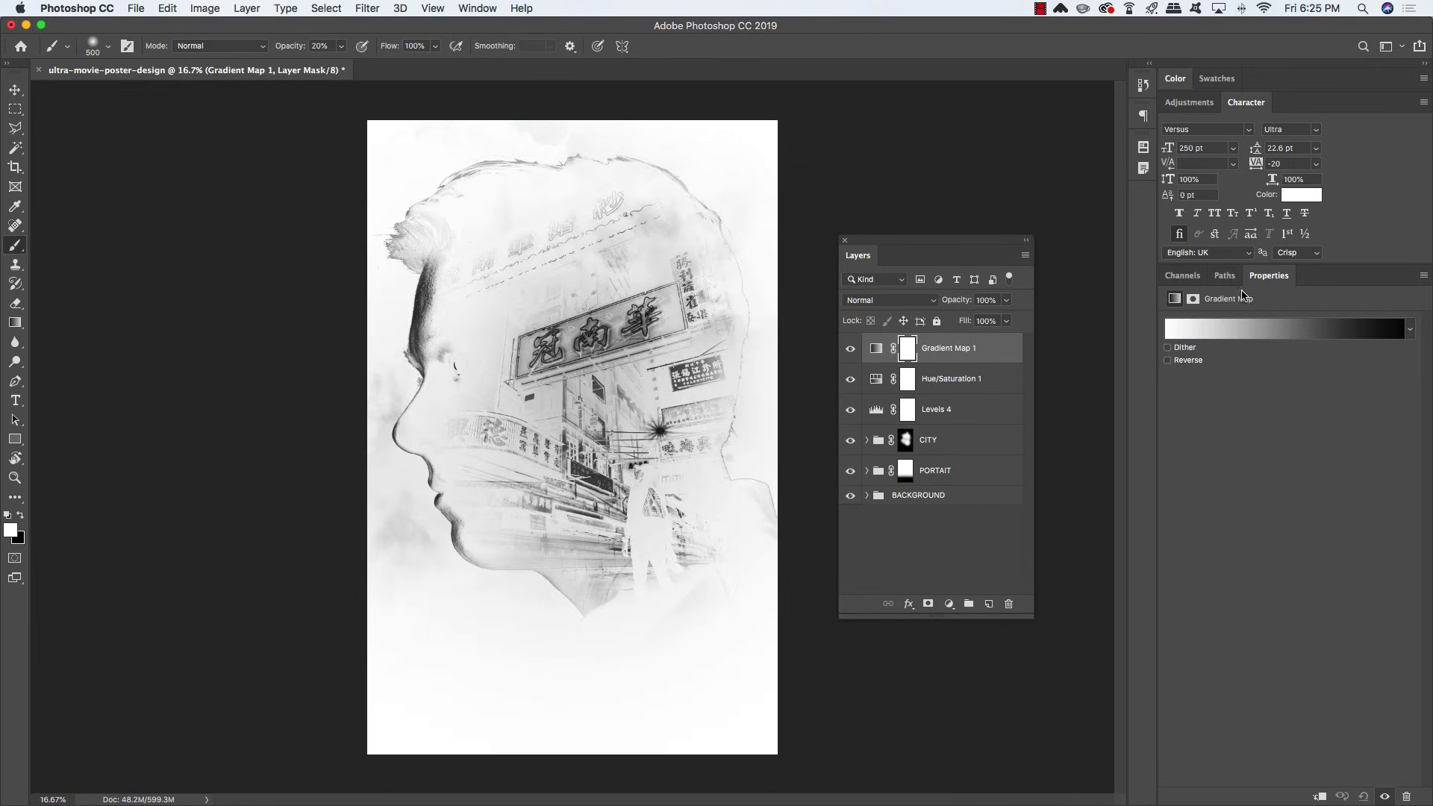
click(1310, 332)
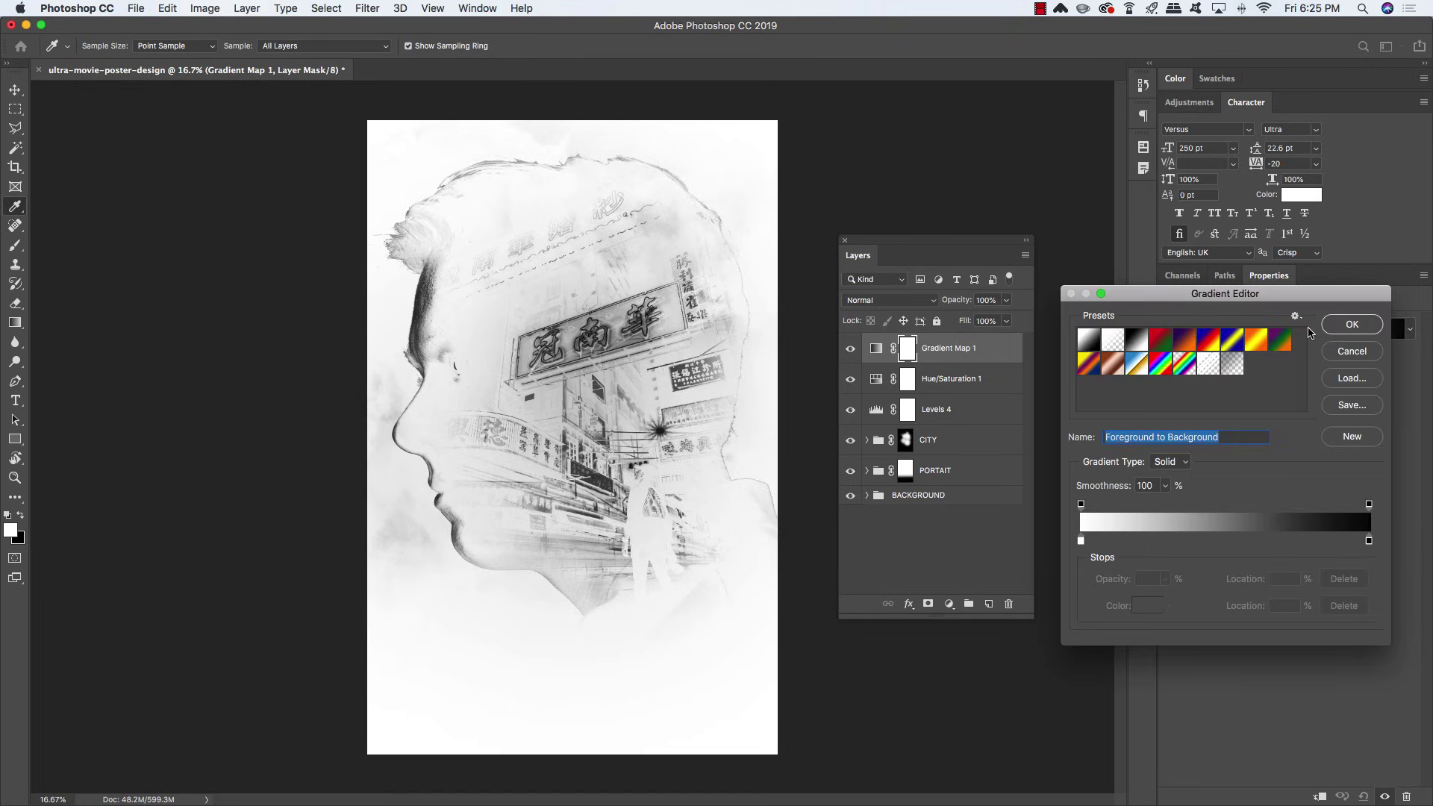
drag(1206, 288, 609, 168)
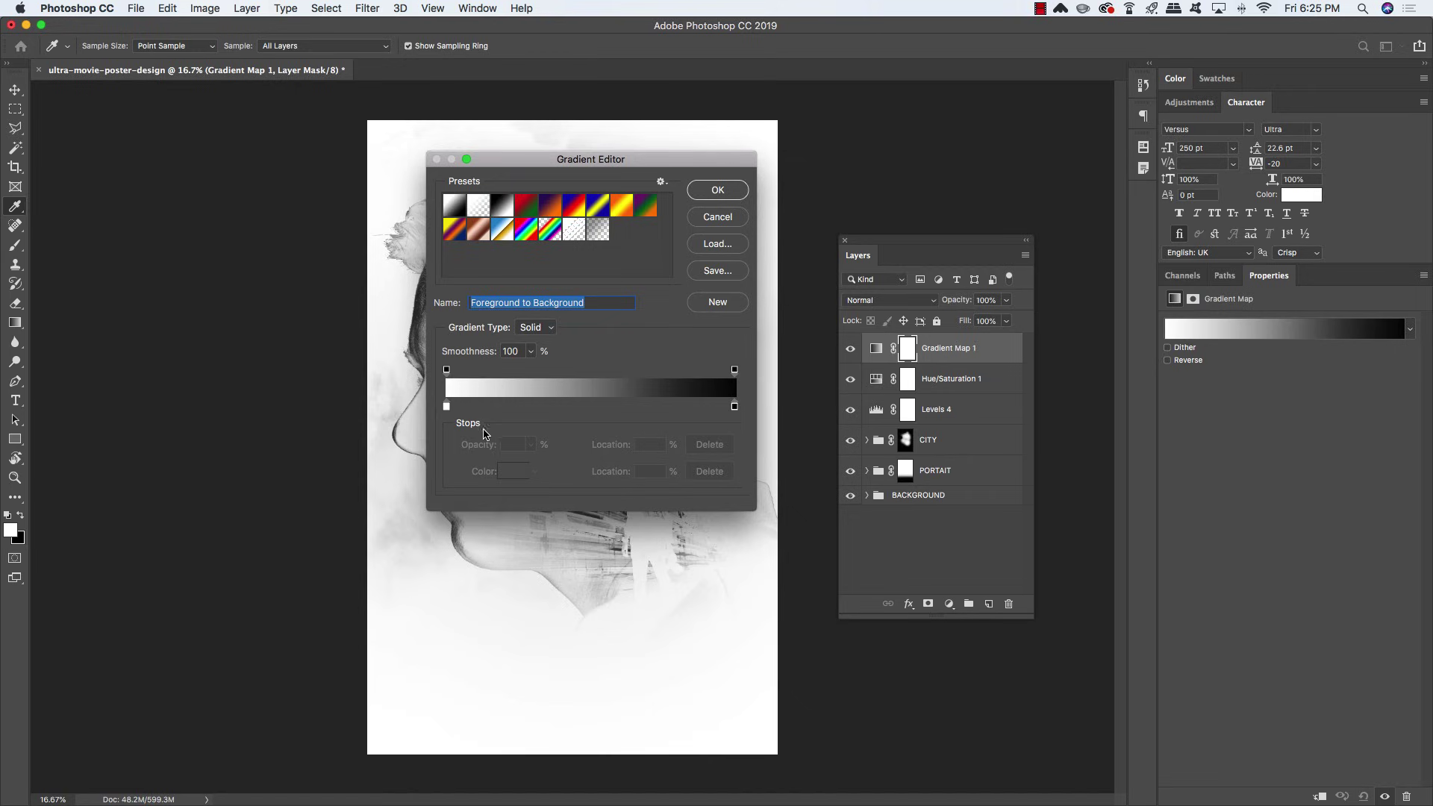
Set the gradient stops to deep blue 0a00b2 and bright green 00ff84, and apply
click(446, 407)
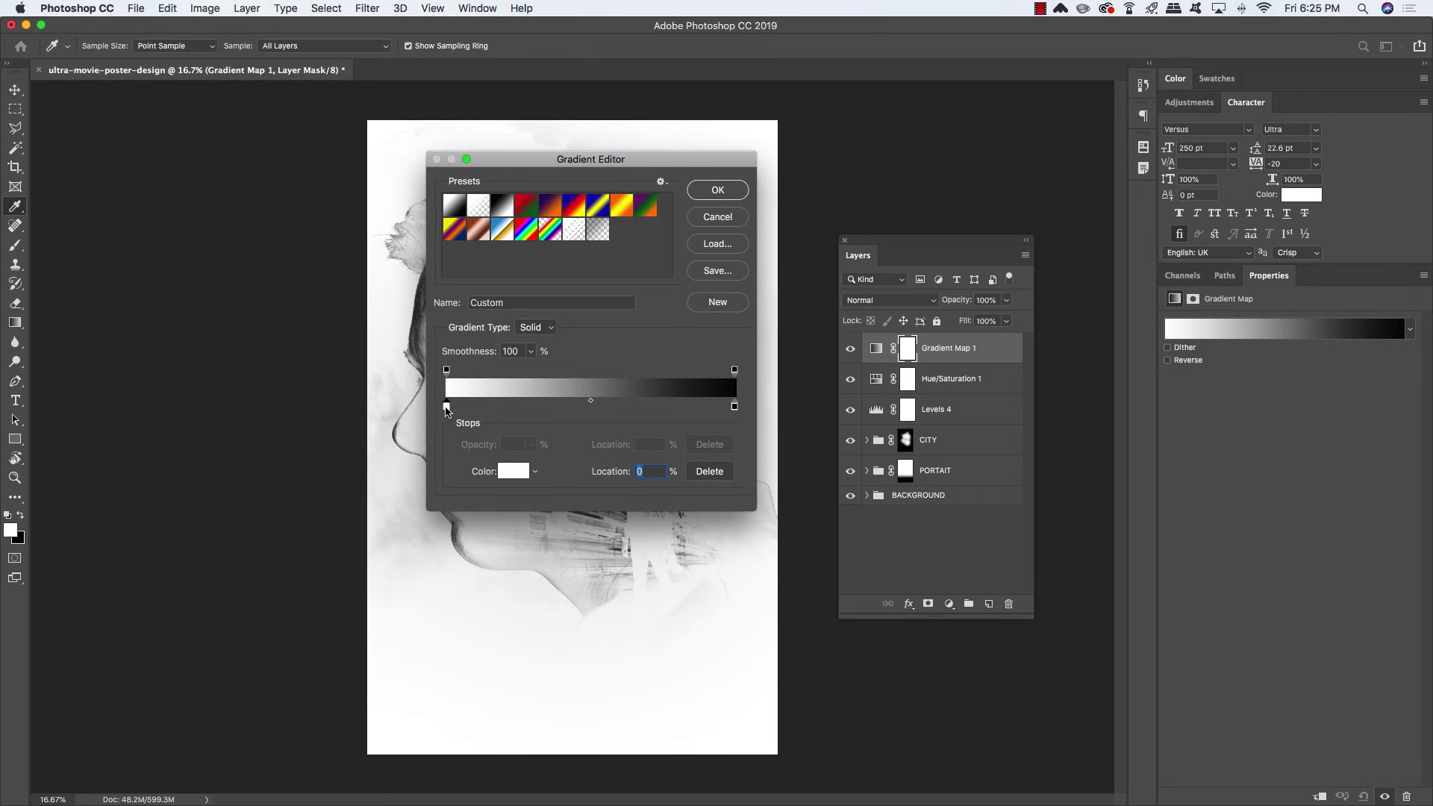
double_click(446, 407)
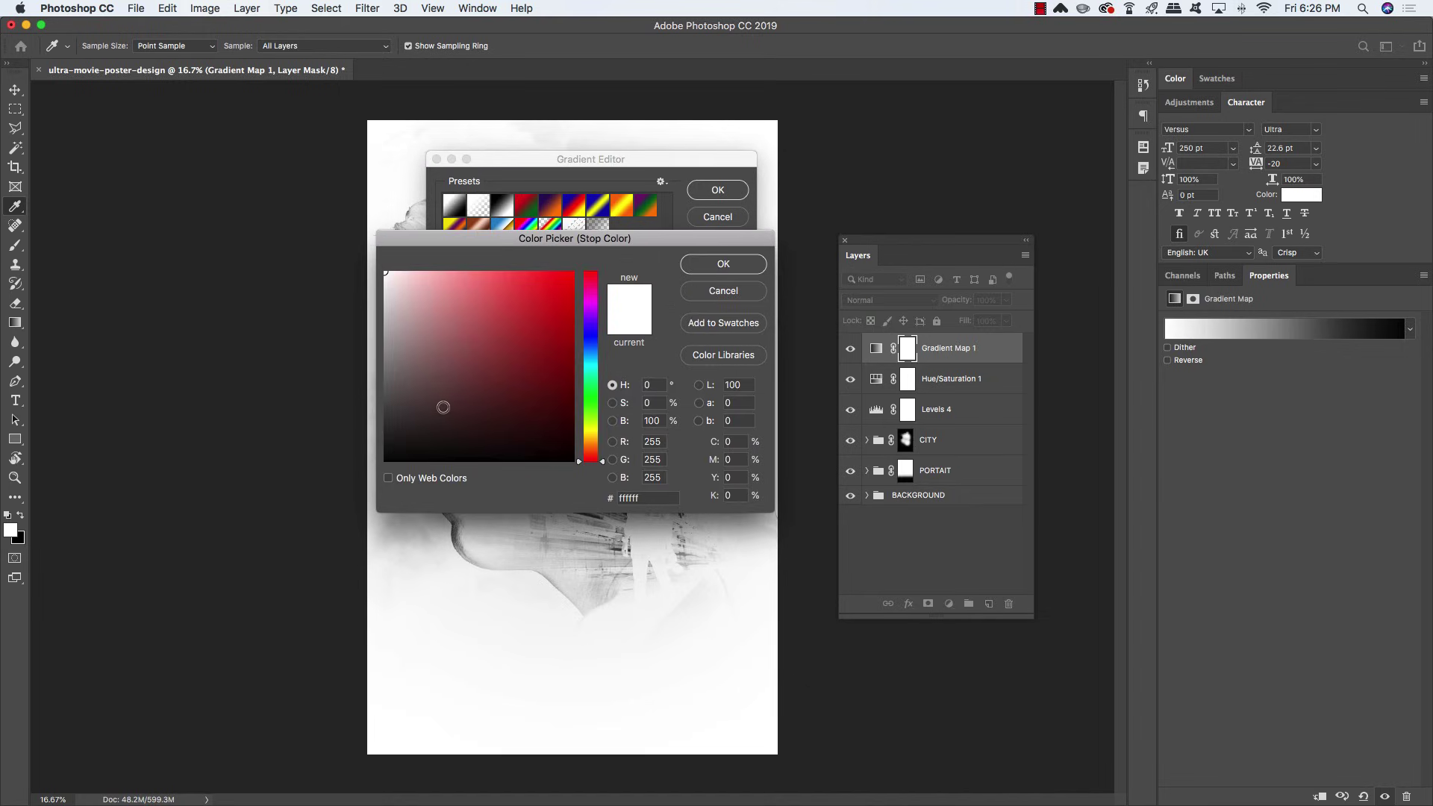
drag(652, 498, 580, 485)
text(0)
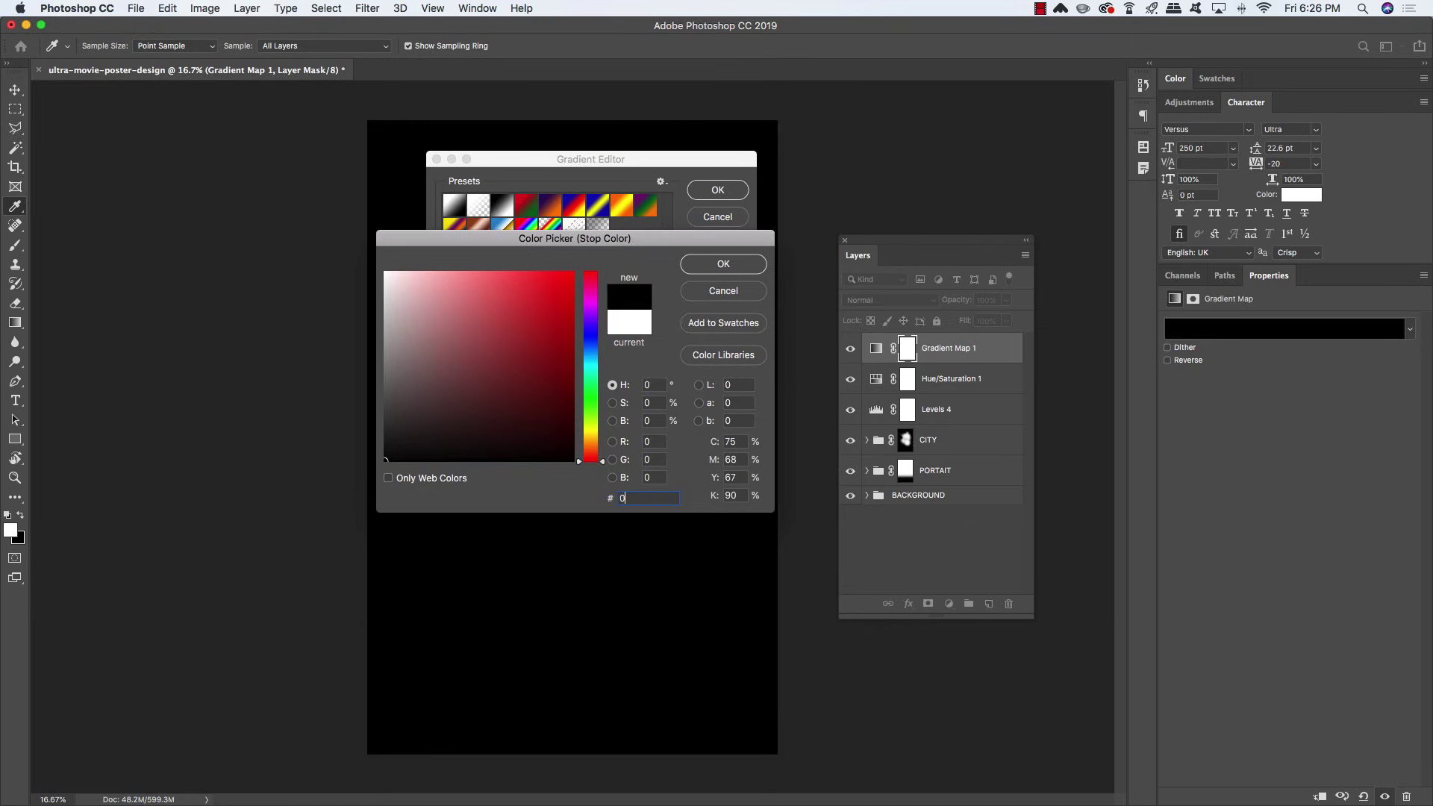
text(a00b2)
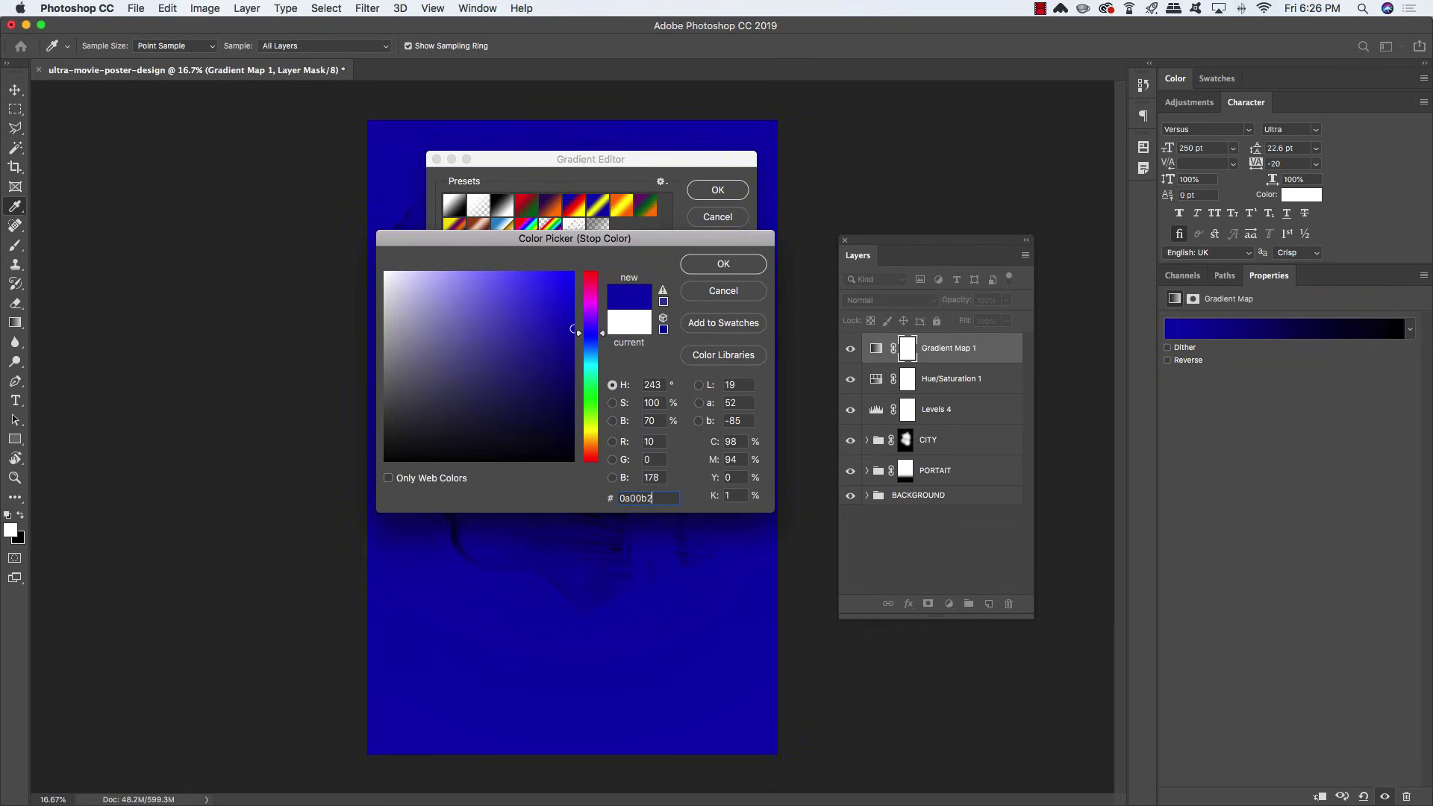
click(728, 264)
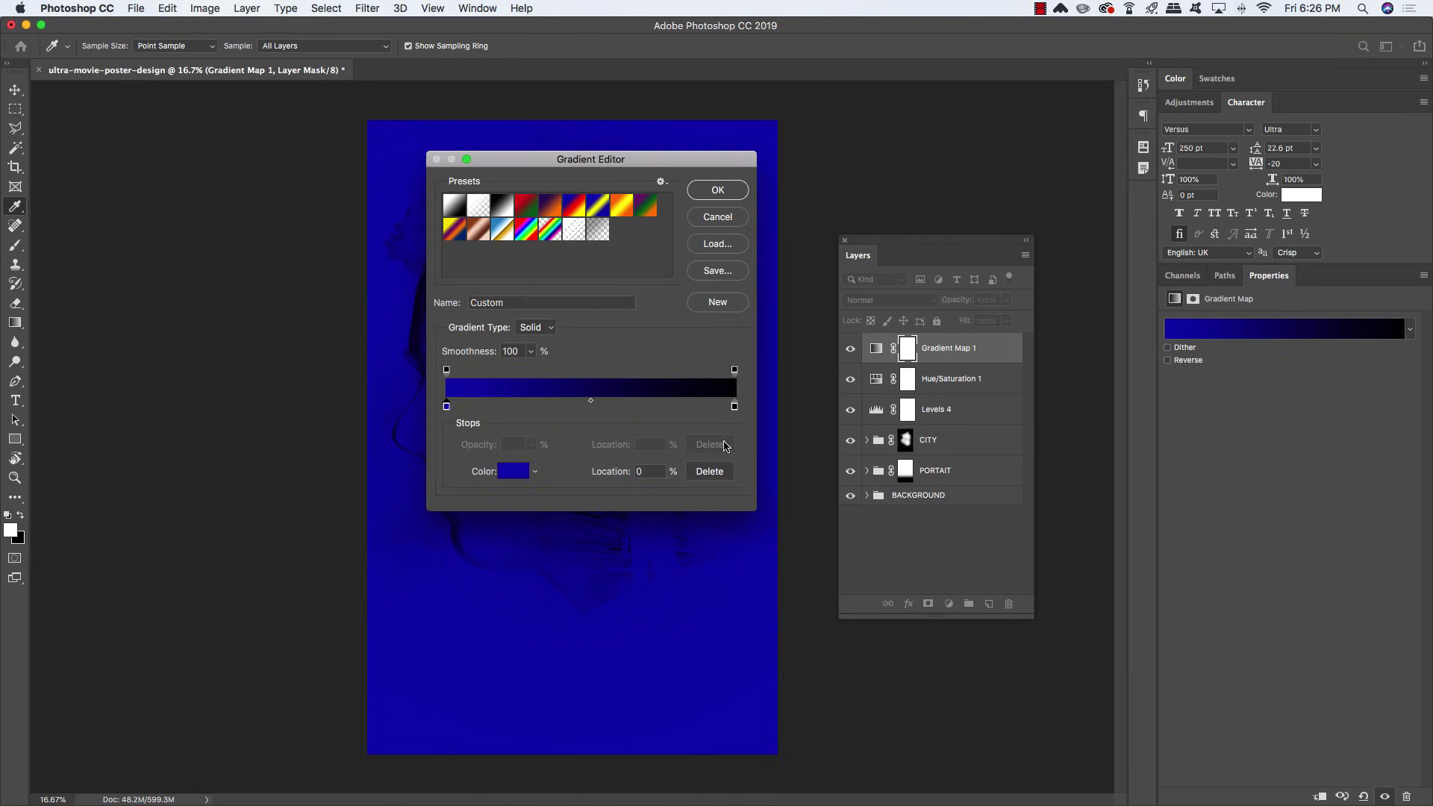
double_click(734, 406)
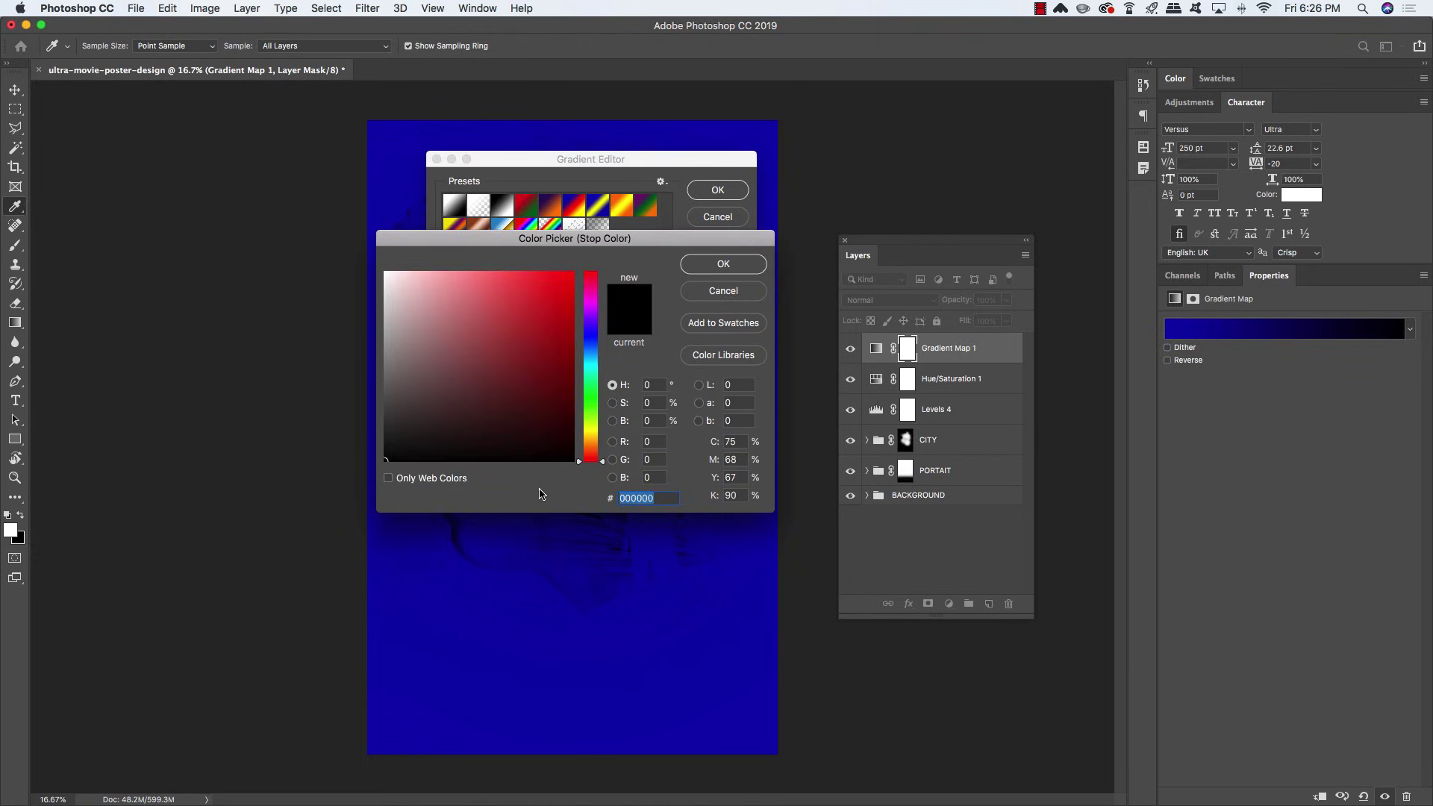
text(00ff84)
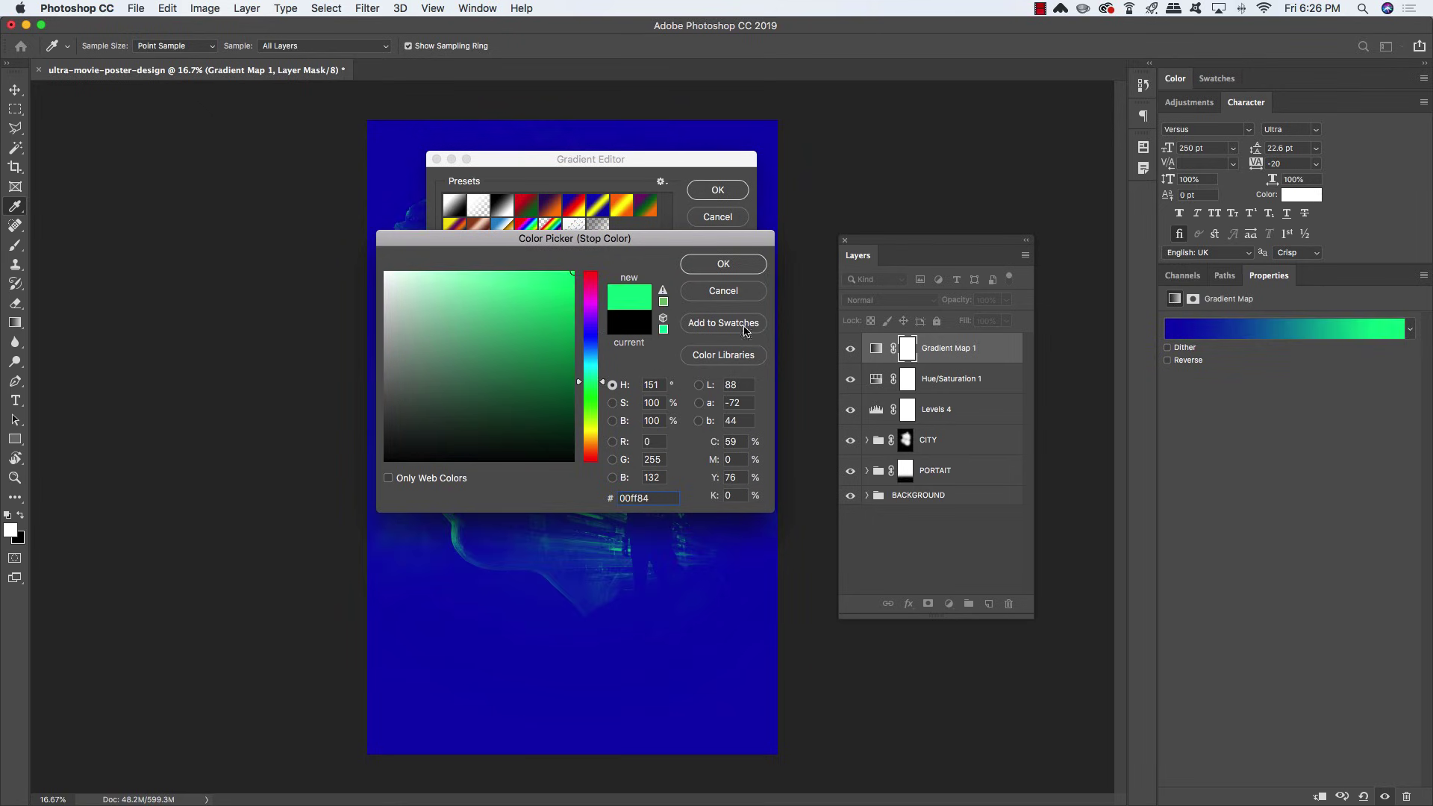
click(744, 270)
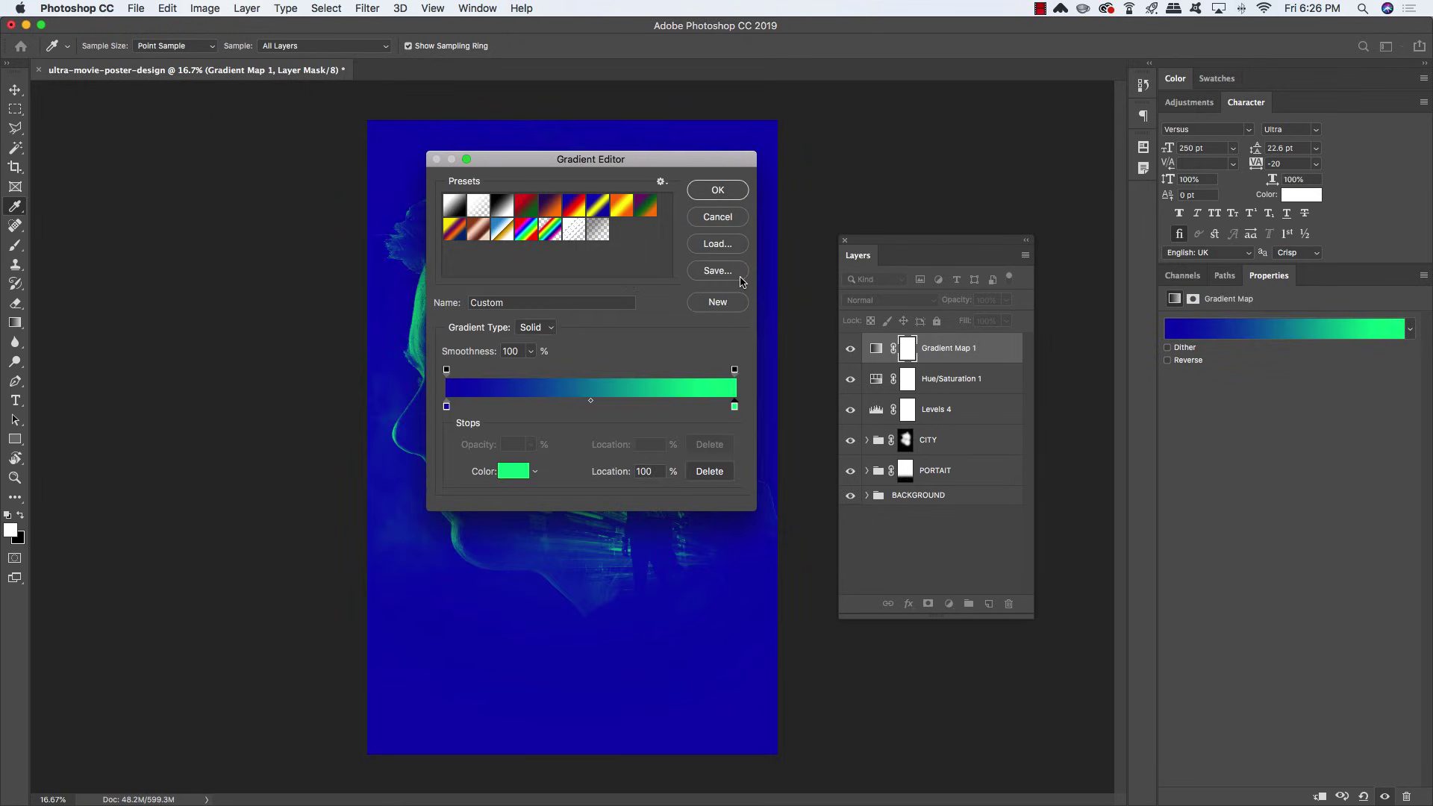
click(714, 192)
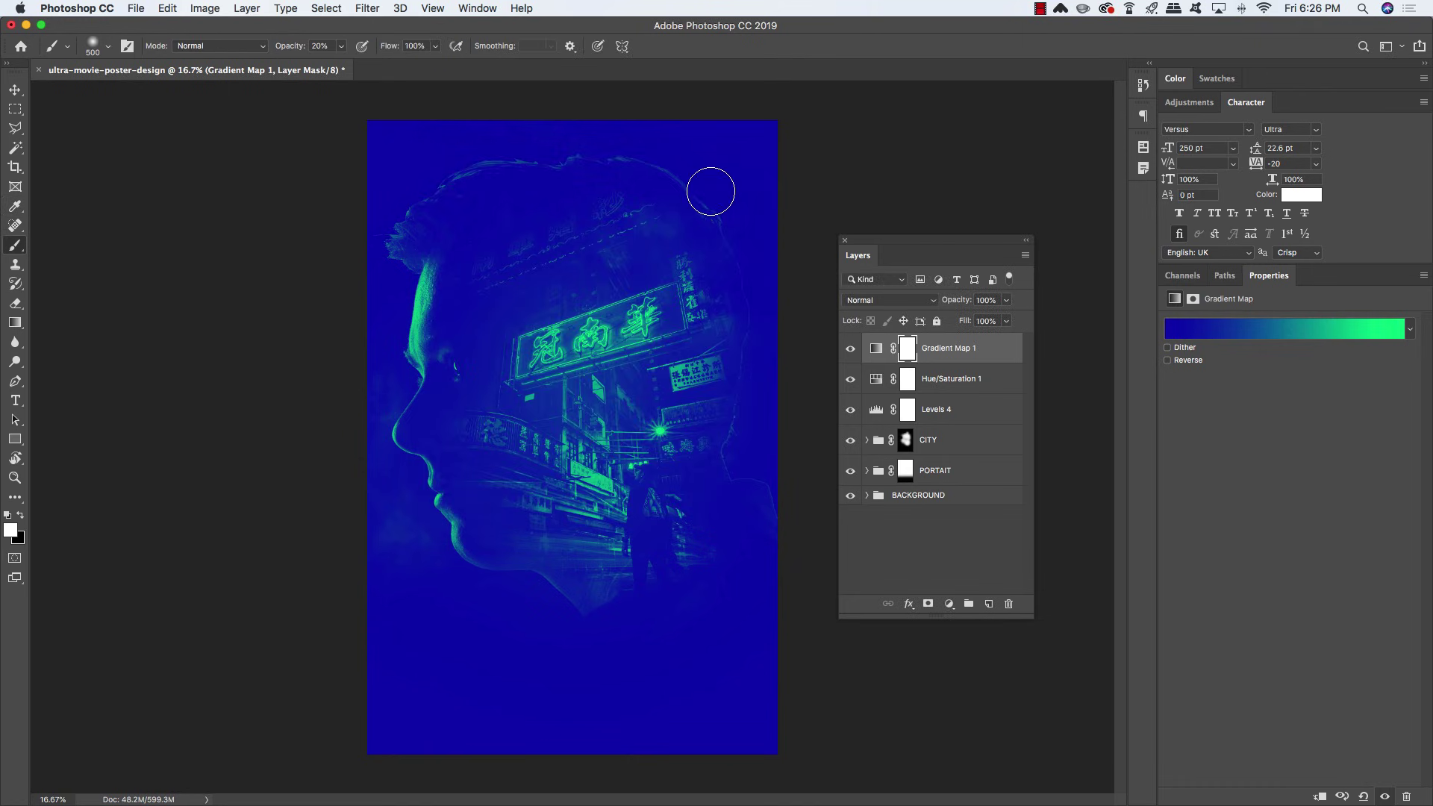
Set the Gradient Map to Pin Light blend mode and brighten the street around the figure's legs
key(v)
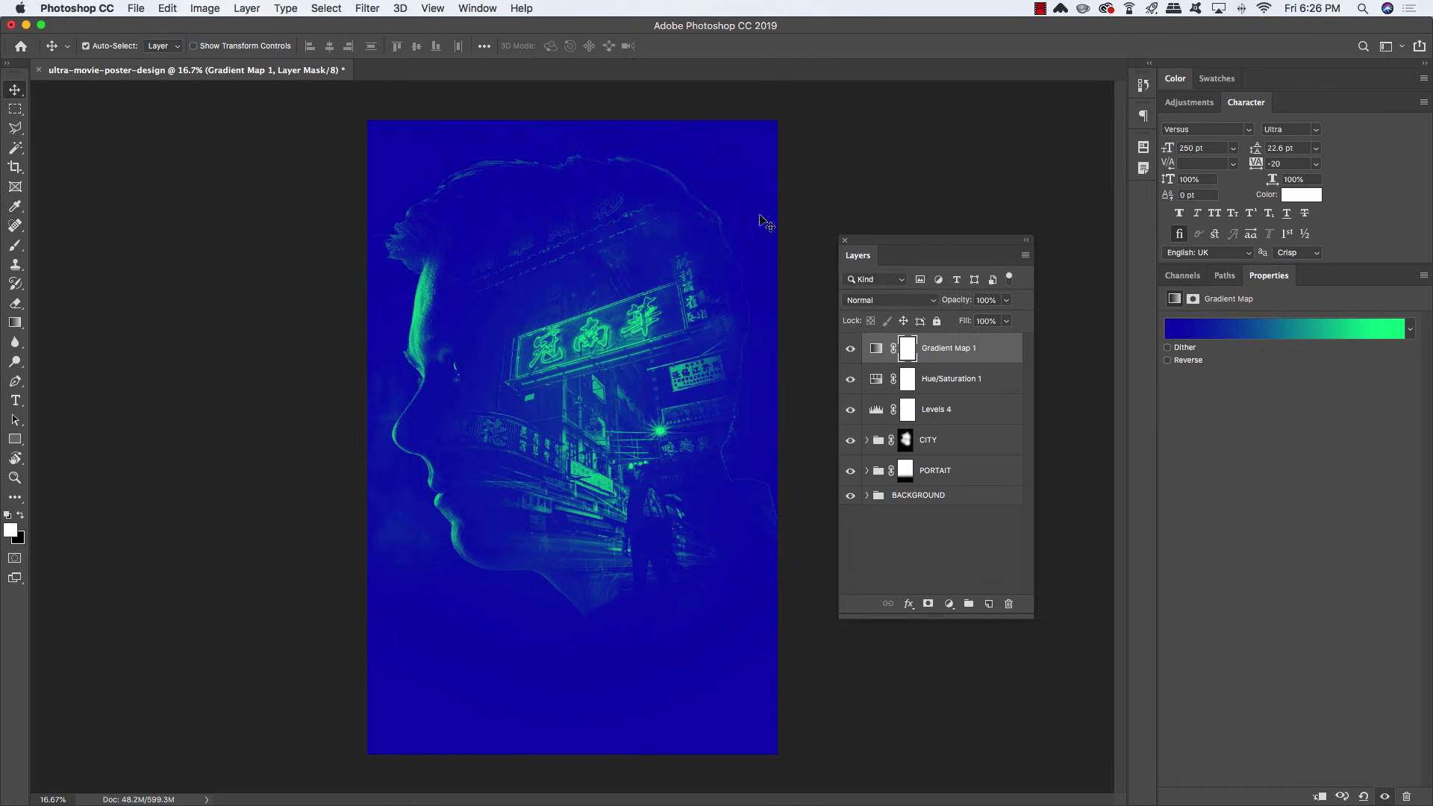
click(903, 302)
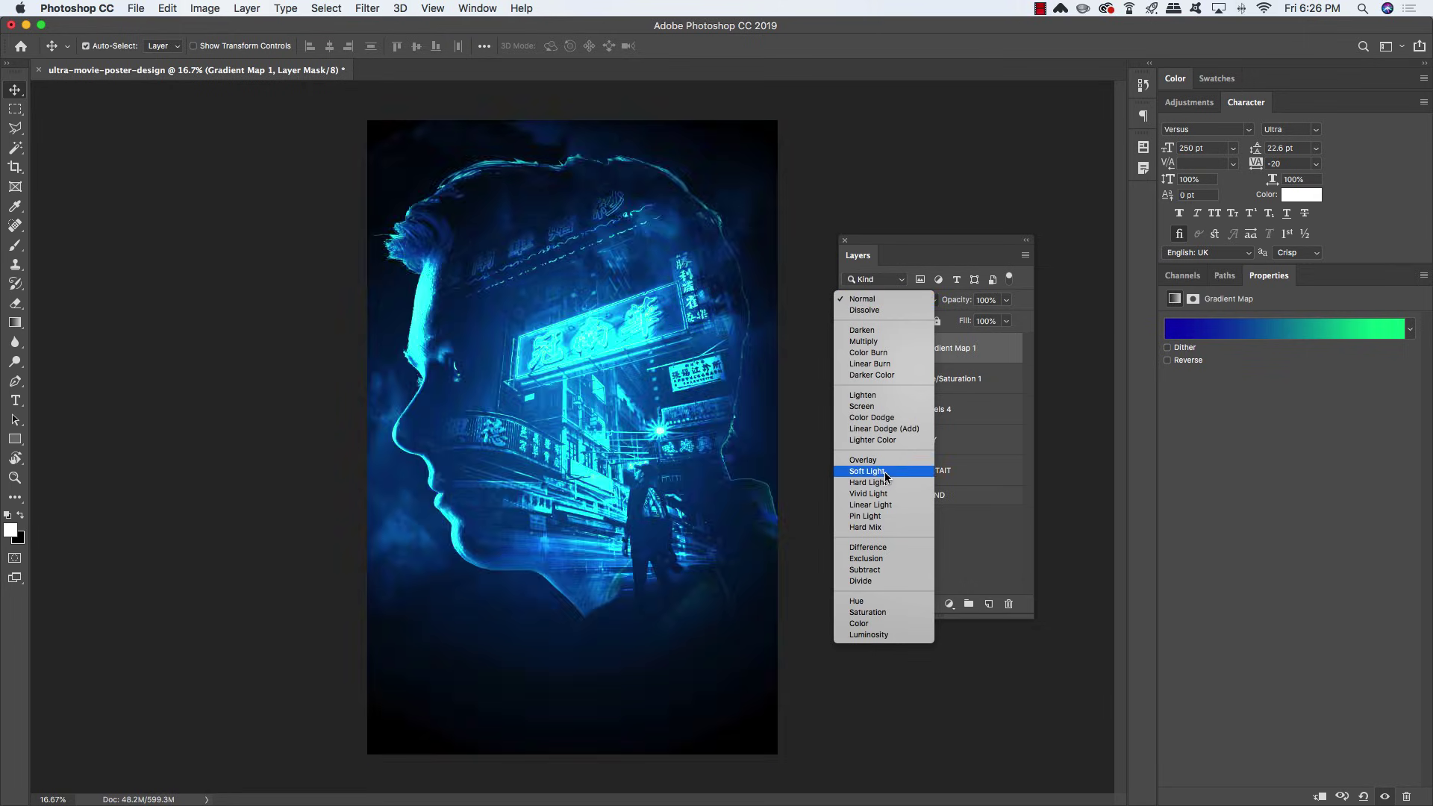
click(889, 523)
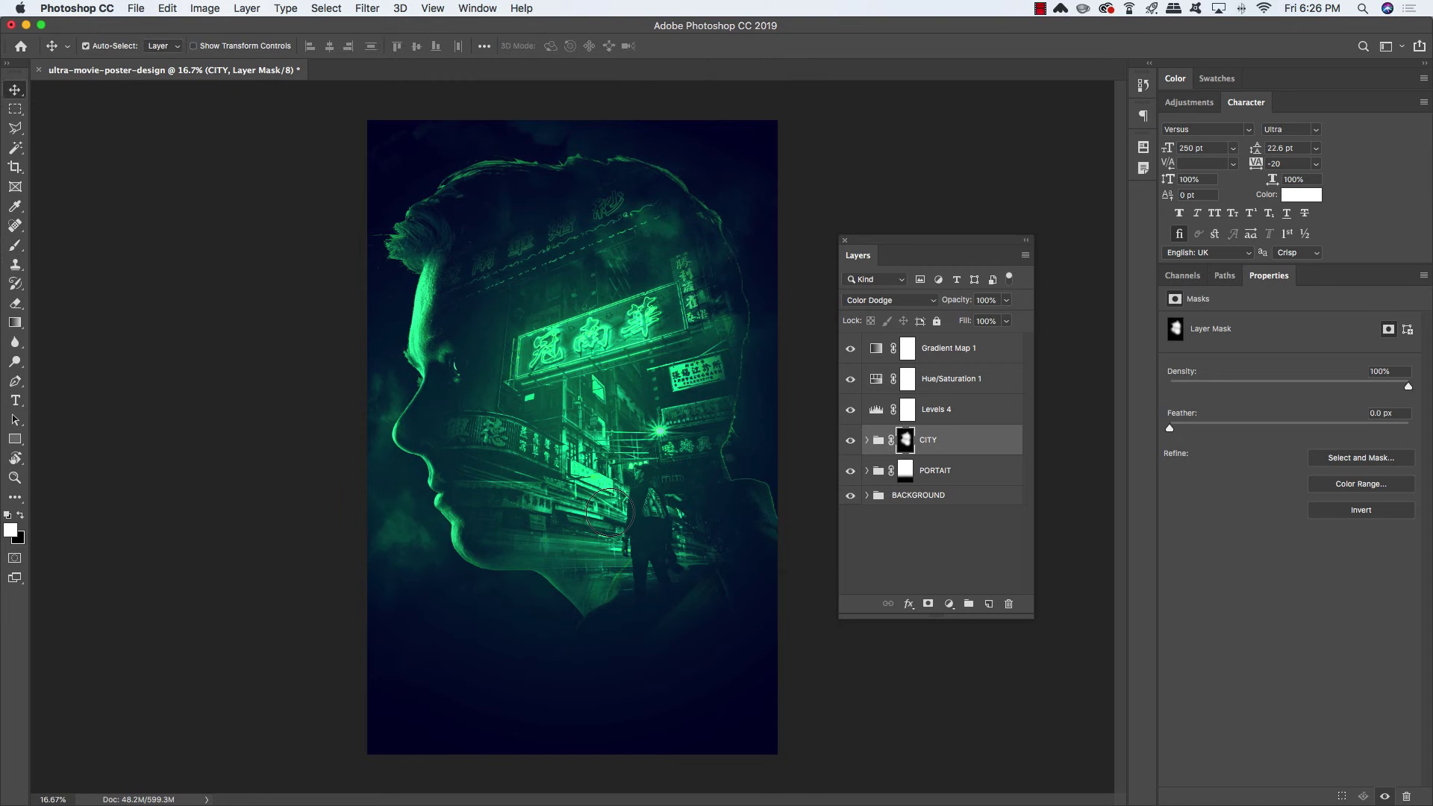
key(b)
mouse_move(626, 562)
mouse_down()
mouse_move(631, 518)
mouse_move(635, 568)
mouse_move(645, 557)
mouse_move(629, 588)
mouse_move(644, 549)
mouse_up()
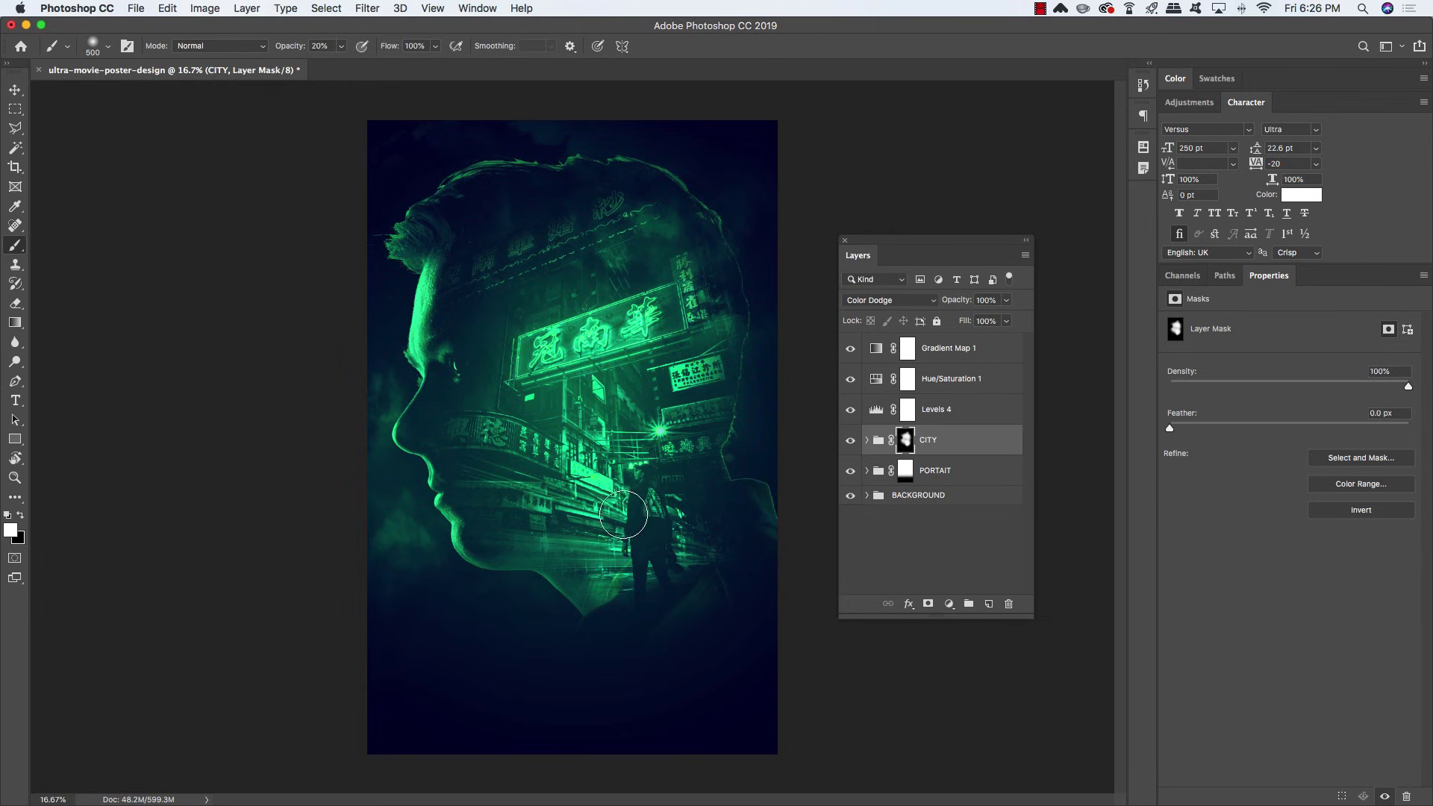
Scale the city photo inside the CITY group up to about 27.7%, keeping it centred on the head
click(867, 440)
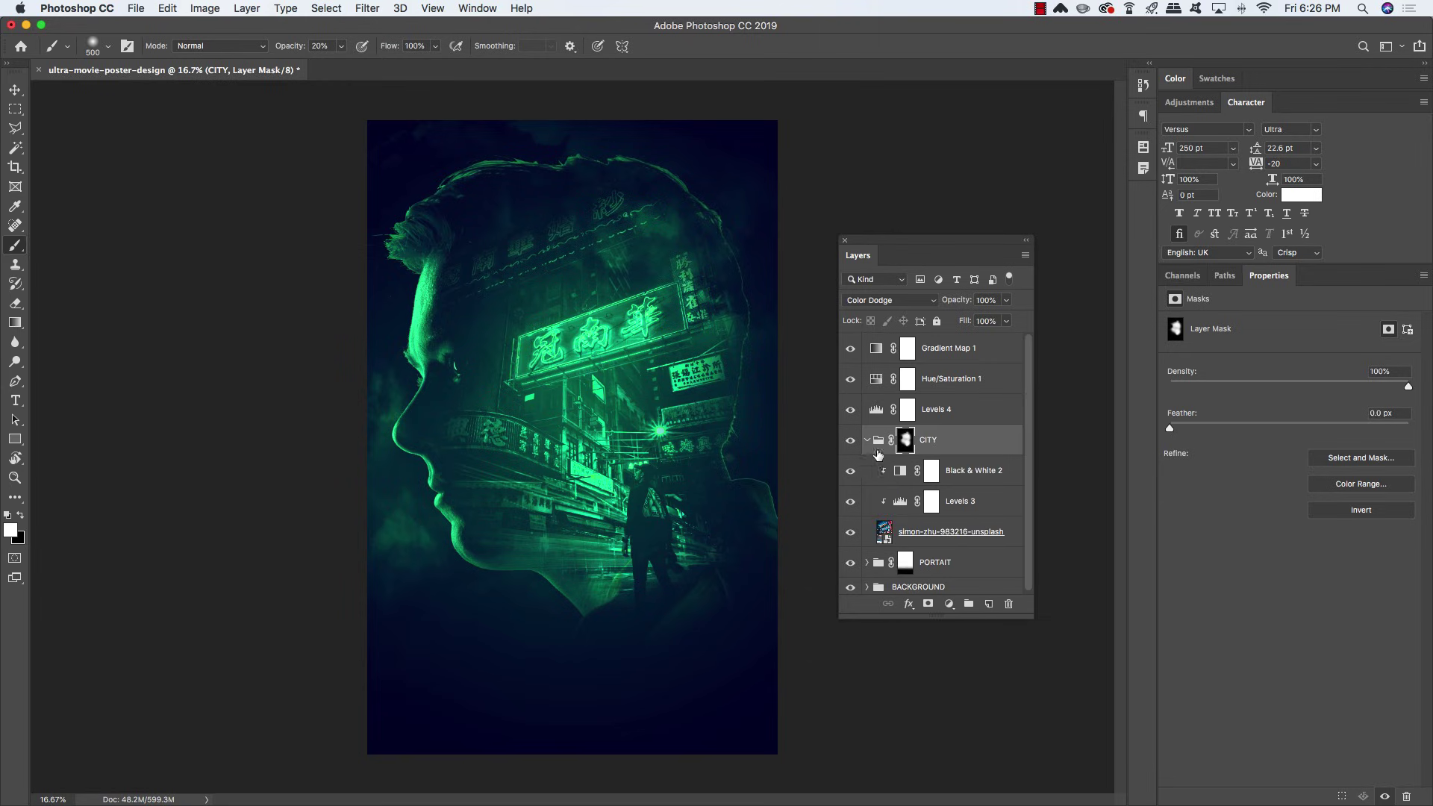
click(955, 537)
key(v)
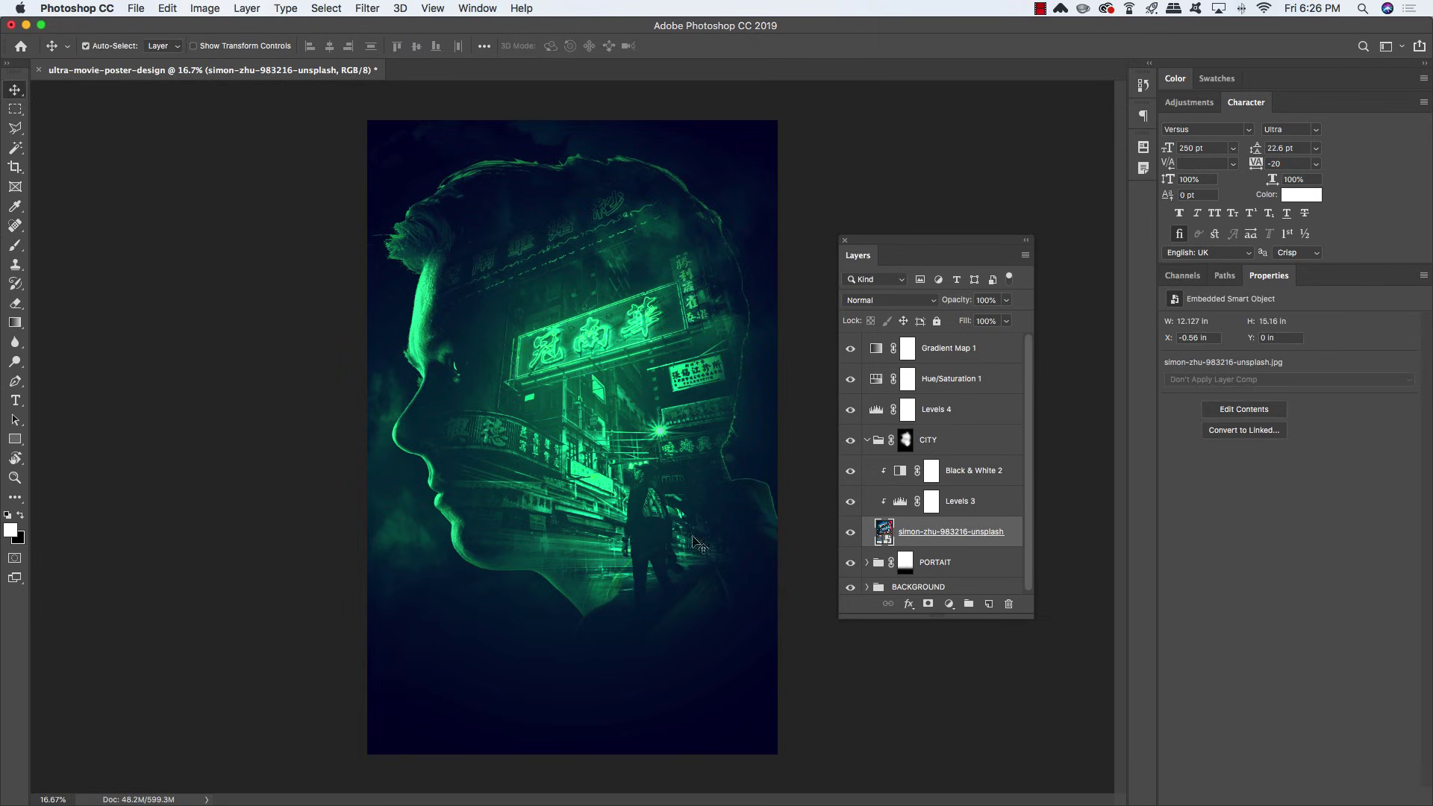
key(ctrl+t)
drag(729, 531, 708, 540)
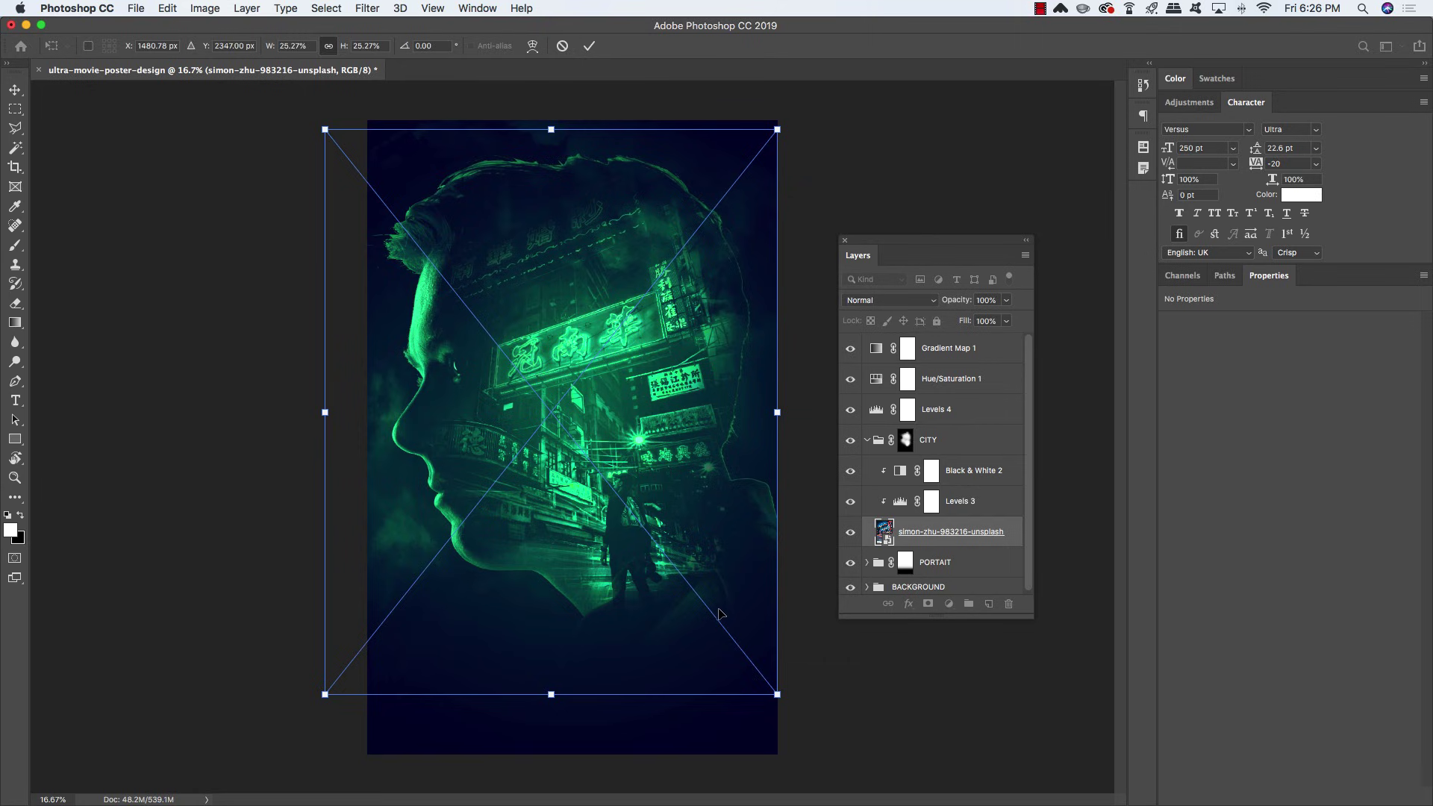
drag(653, 478, 677, 463)
drag(800, 680, 821, 705)
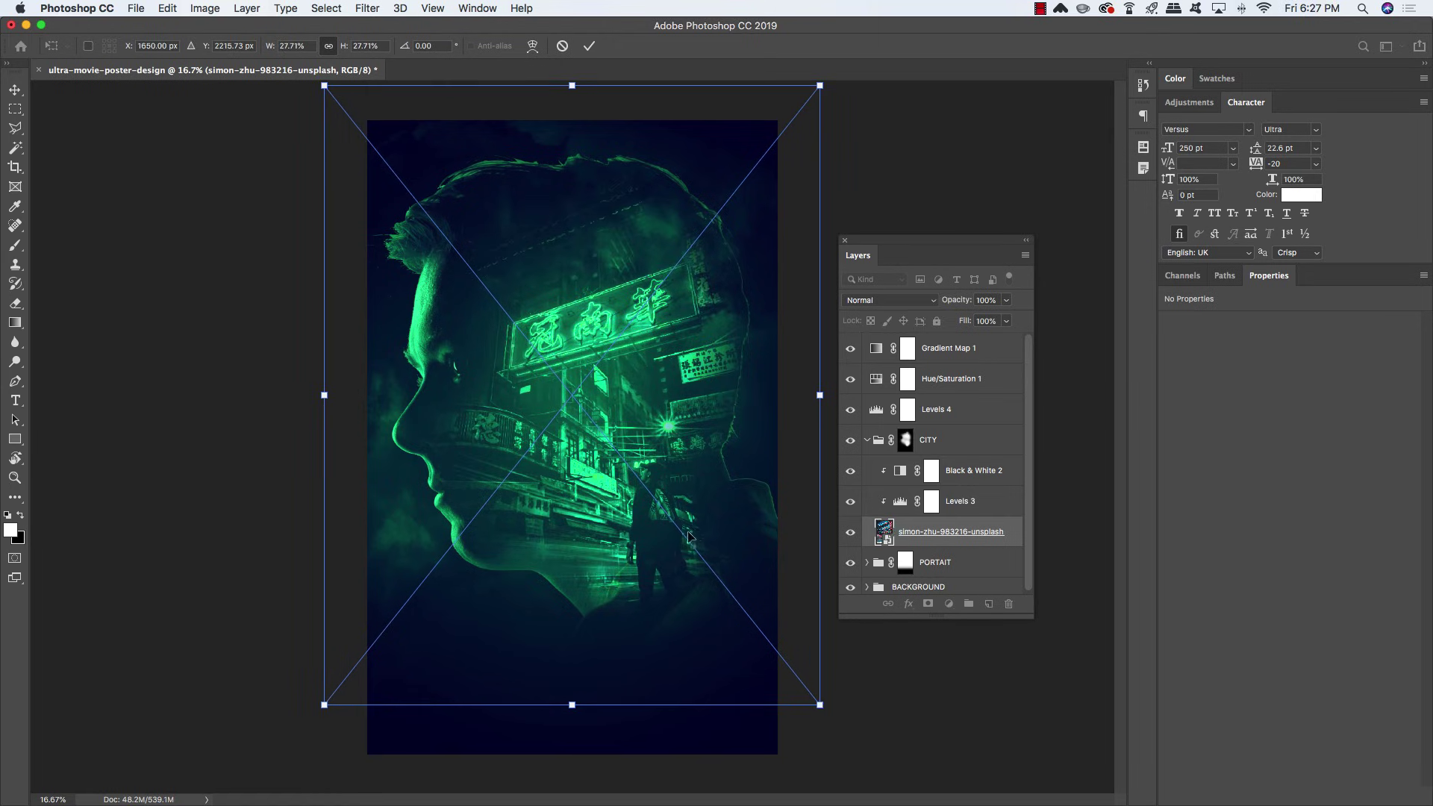
key(Return)
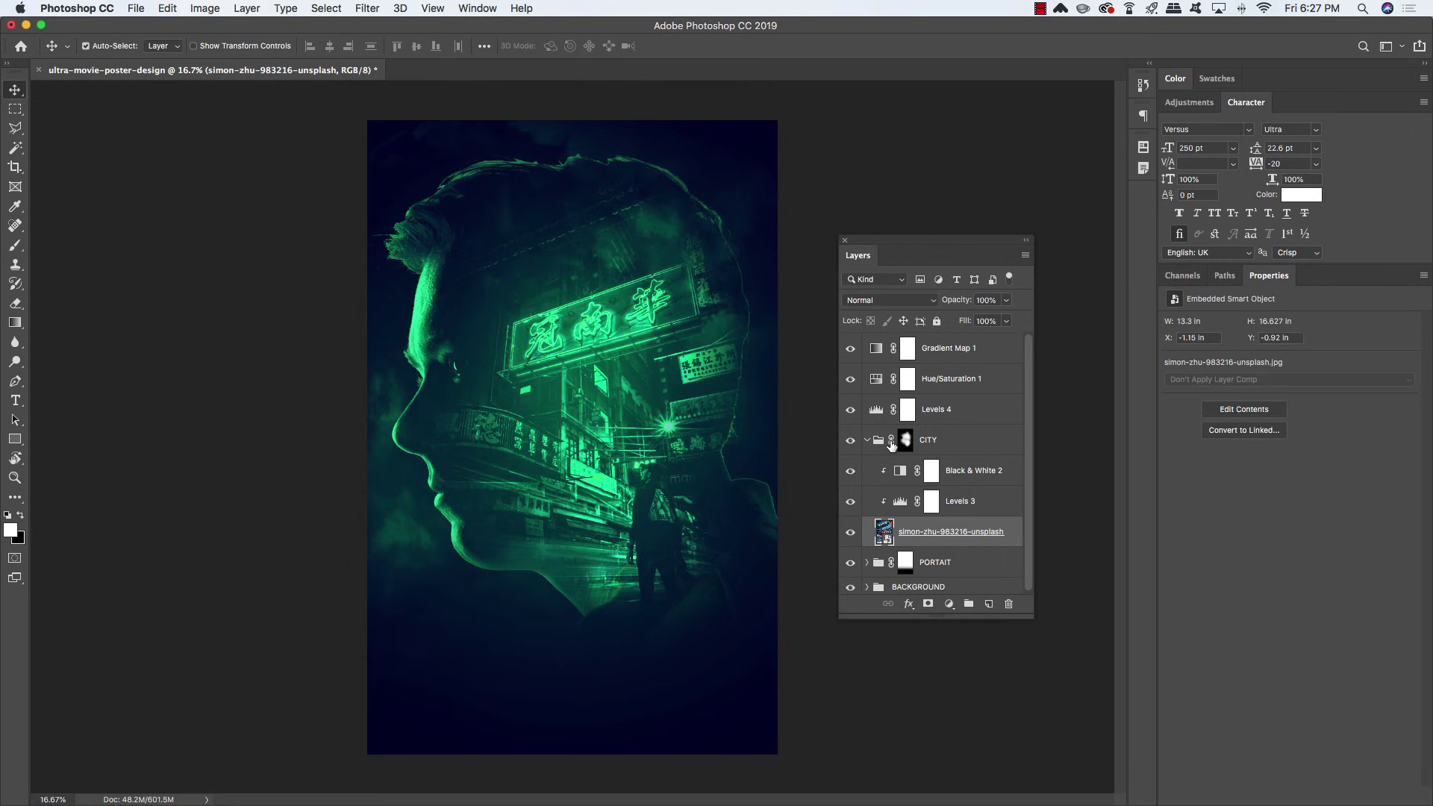
Collapse the CITY group and toggle the PORTAIT group's visibility to check it
click(868, 441)
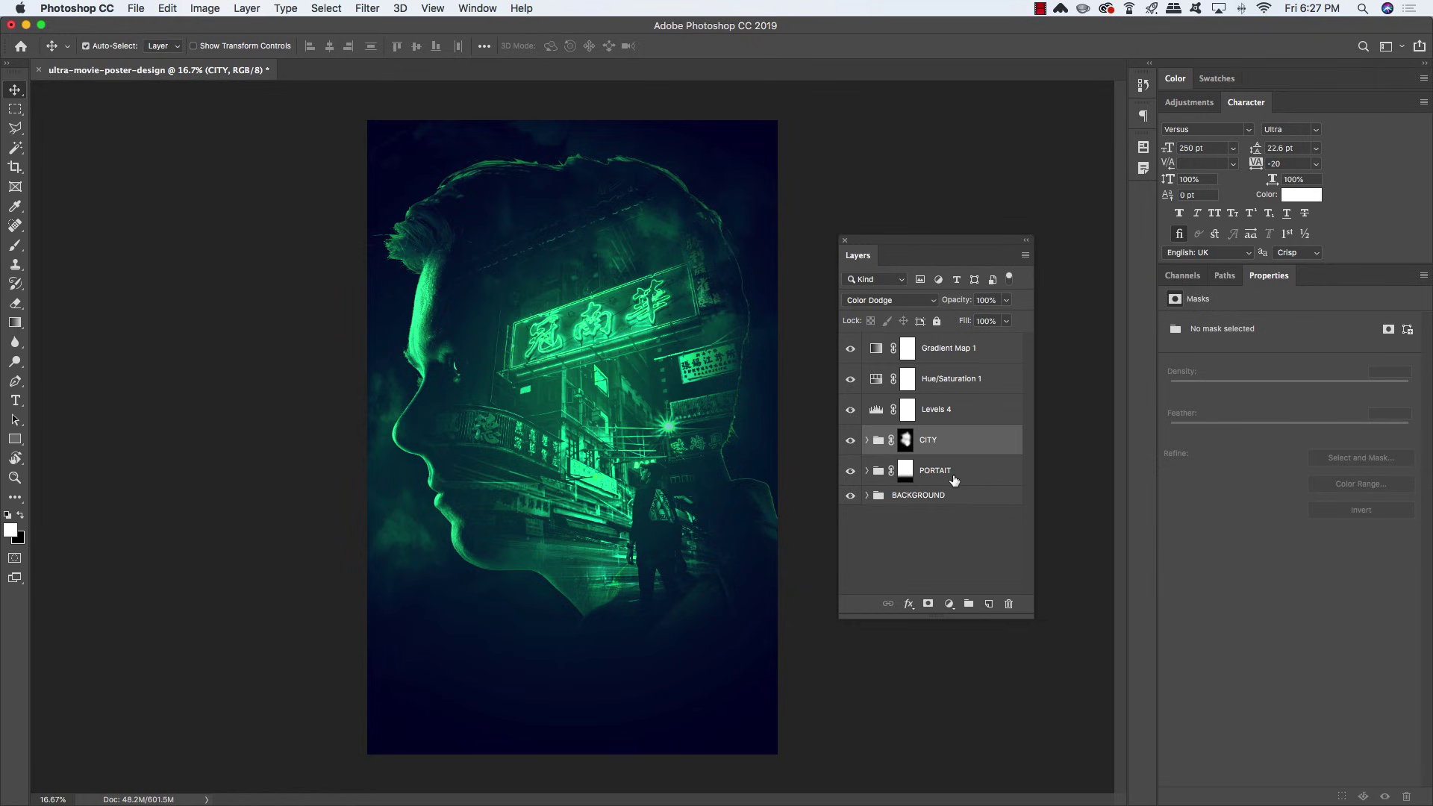
click(905, 470)
click(849, 472)
click(849, 472)
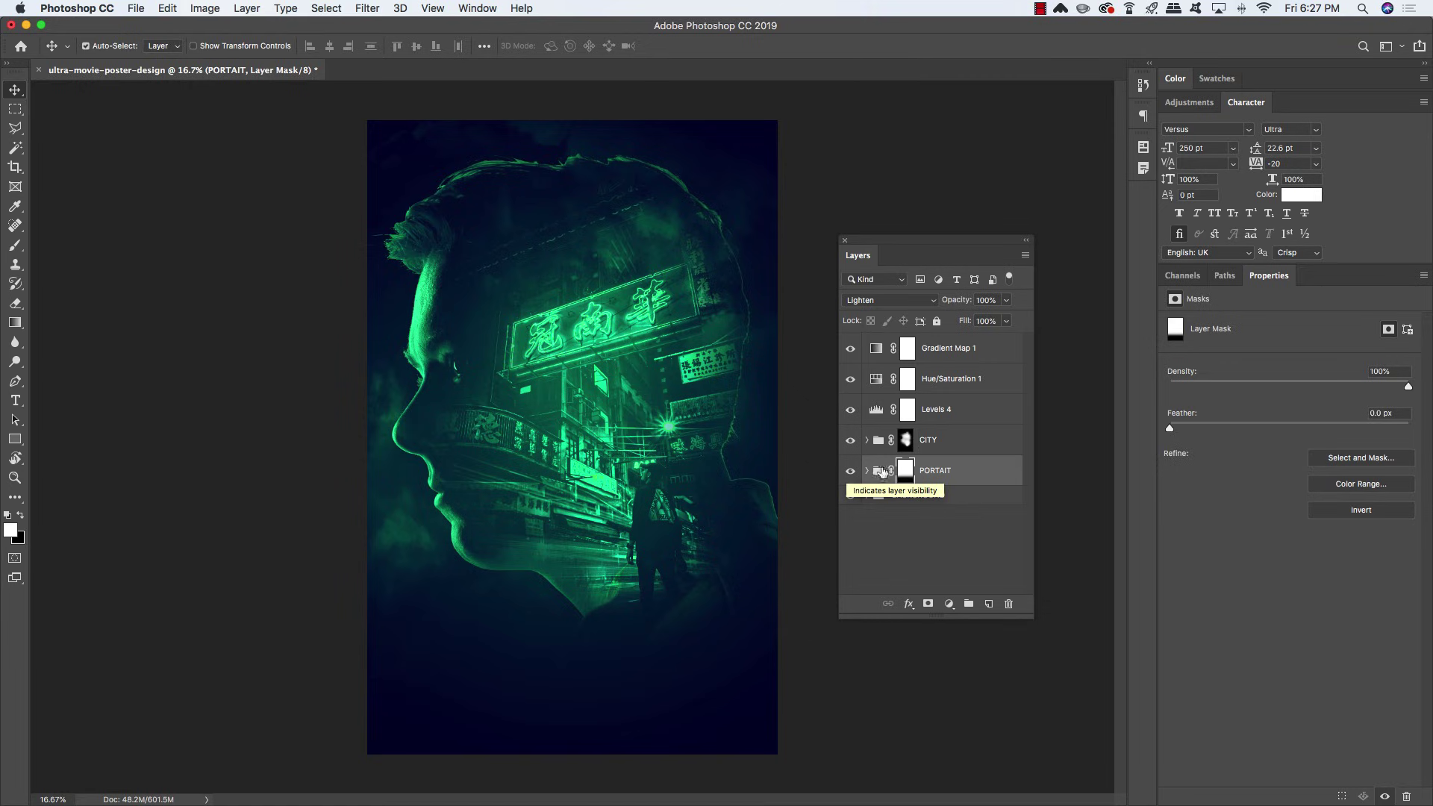
Group Gradient Map, Hue/Saturation and Levels as GLOBAL ADJUSTMENTS, then save ultra-movie-poster-design.psd
click(957, 354)
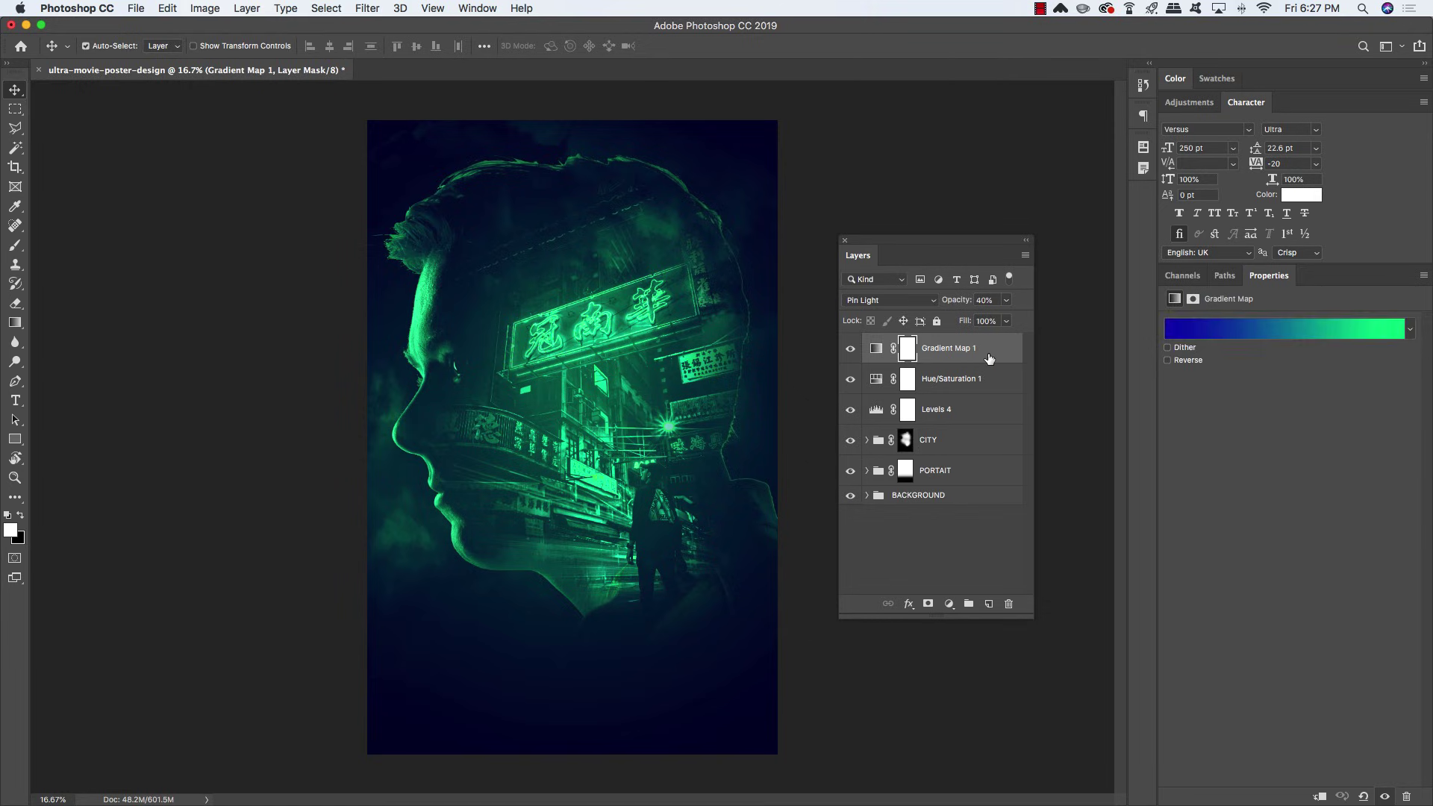
shift+click(995, 415)
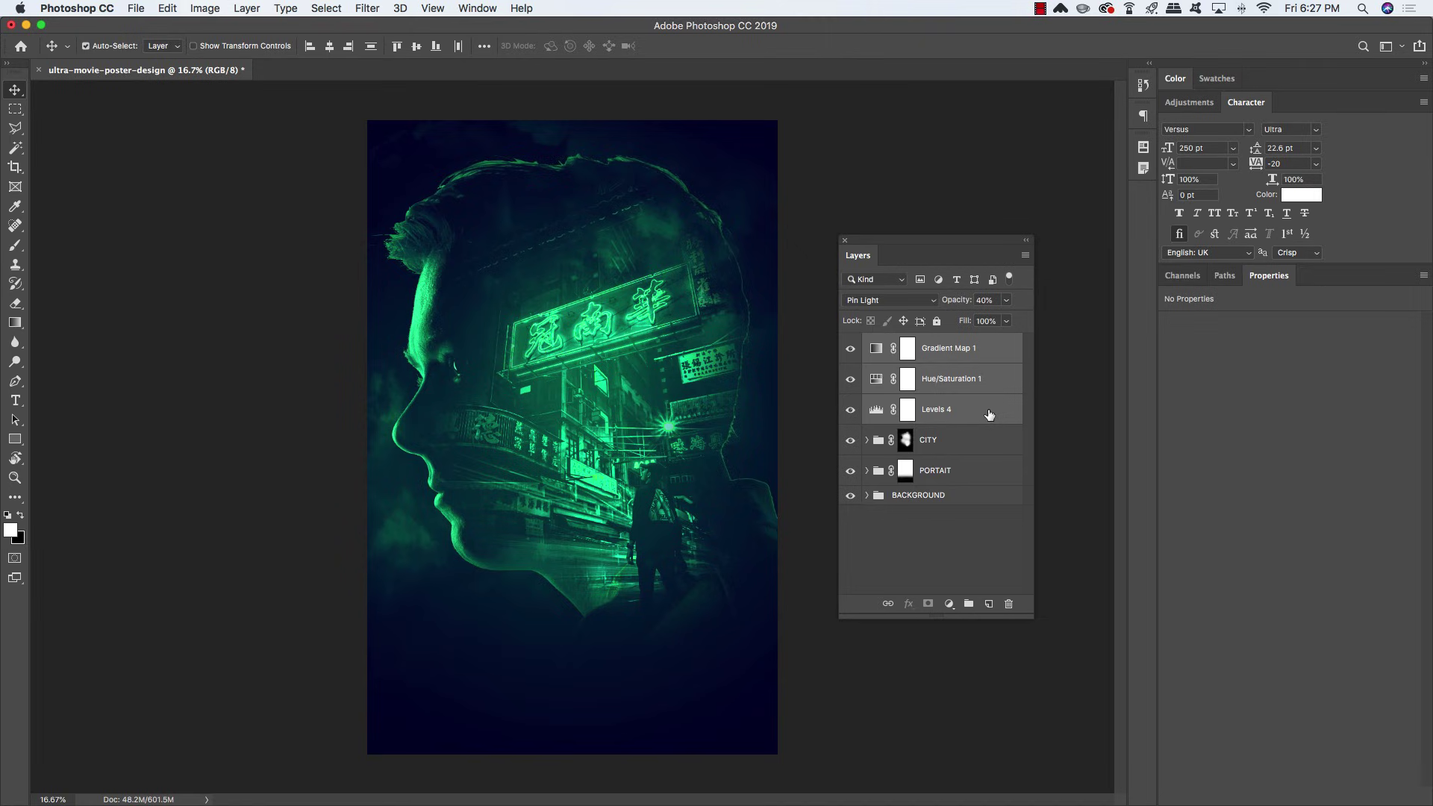
key(super+g)
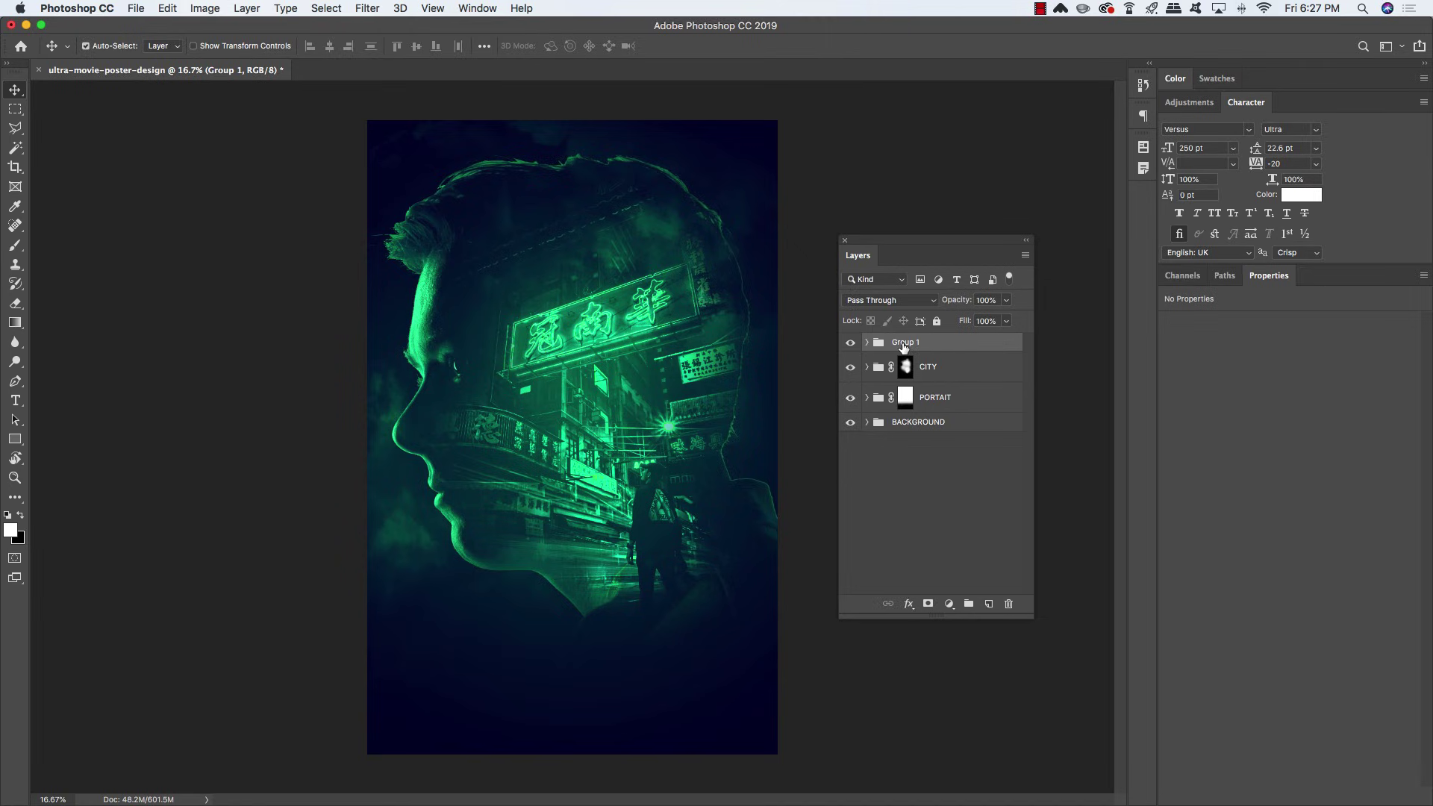
double_click(904, 343)
text(GLOBAL ADJUSTMENTS)
key(Return)
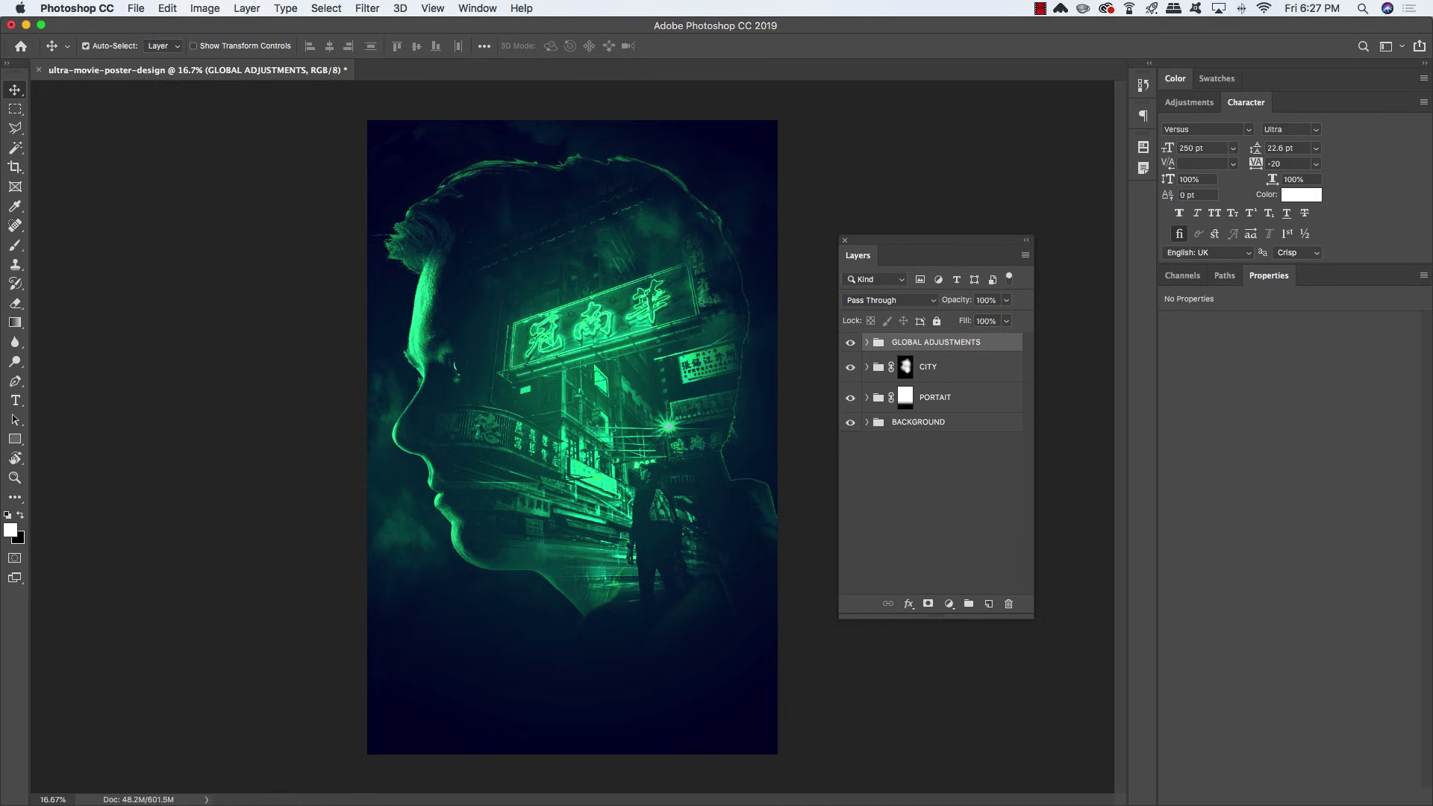
key(super+s)
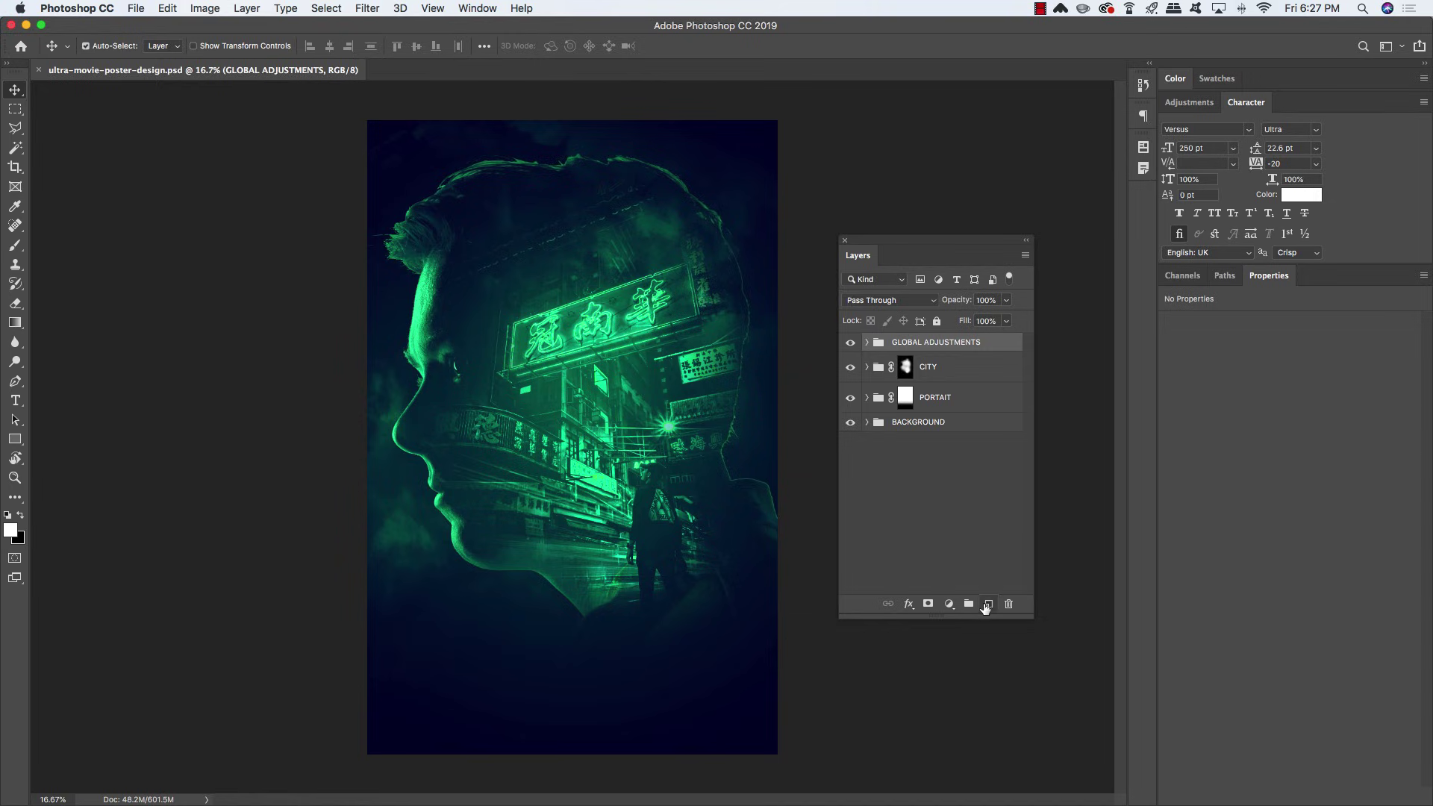
Type a white ULTRA title on a new layer and move it to the poster's lower centre
click(988, 605)
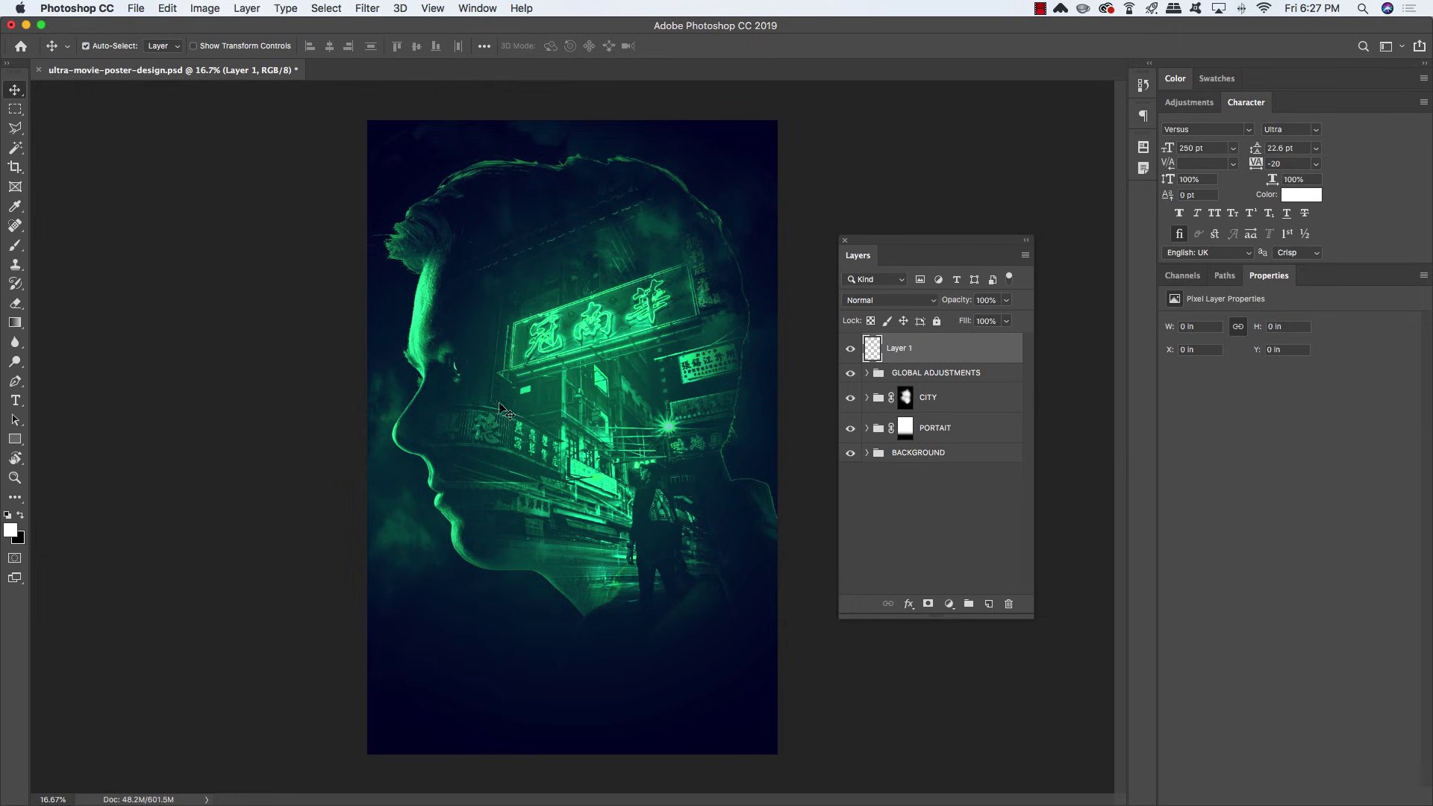
key(t)
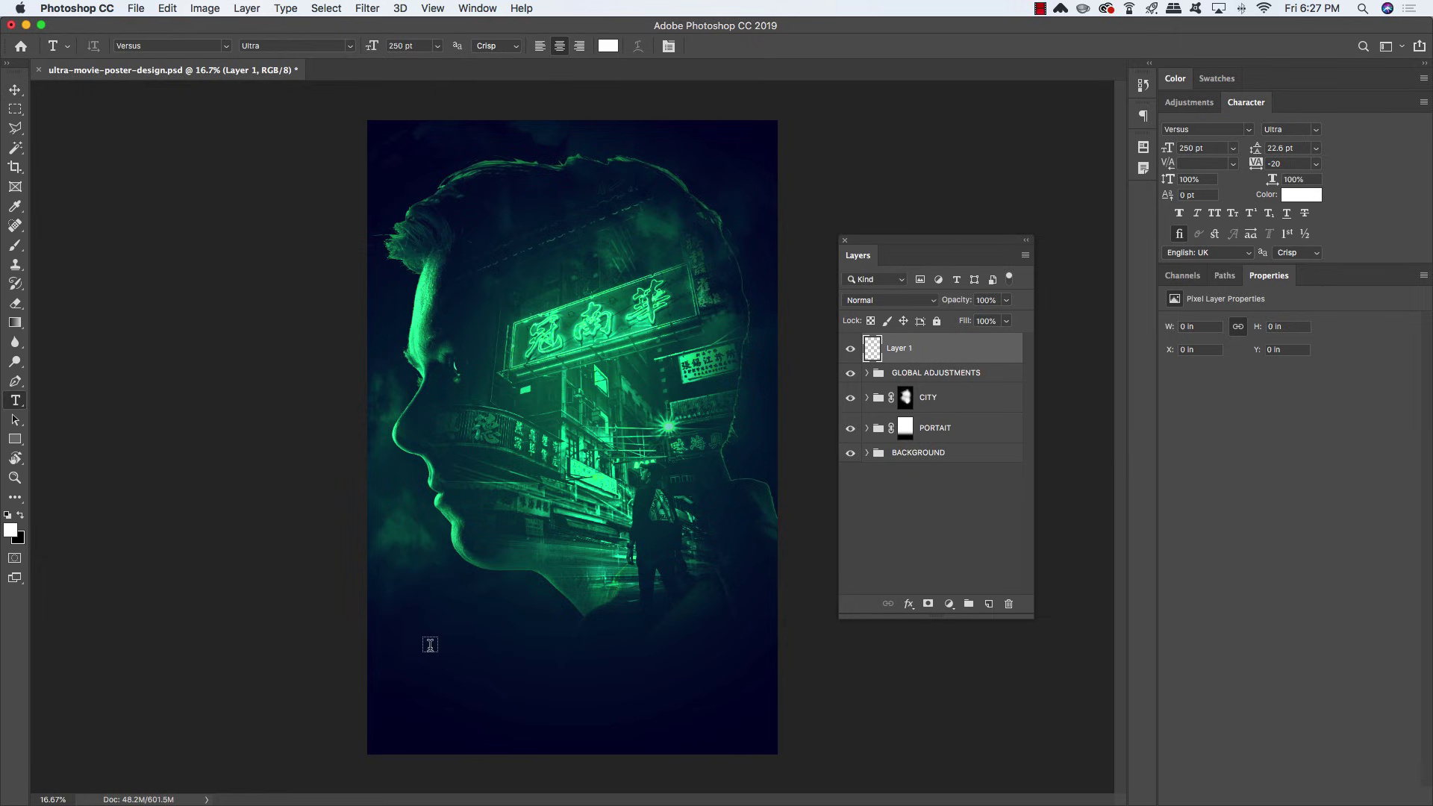
click(415, 670)
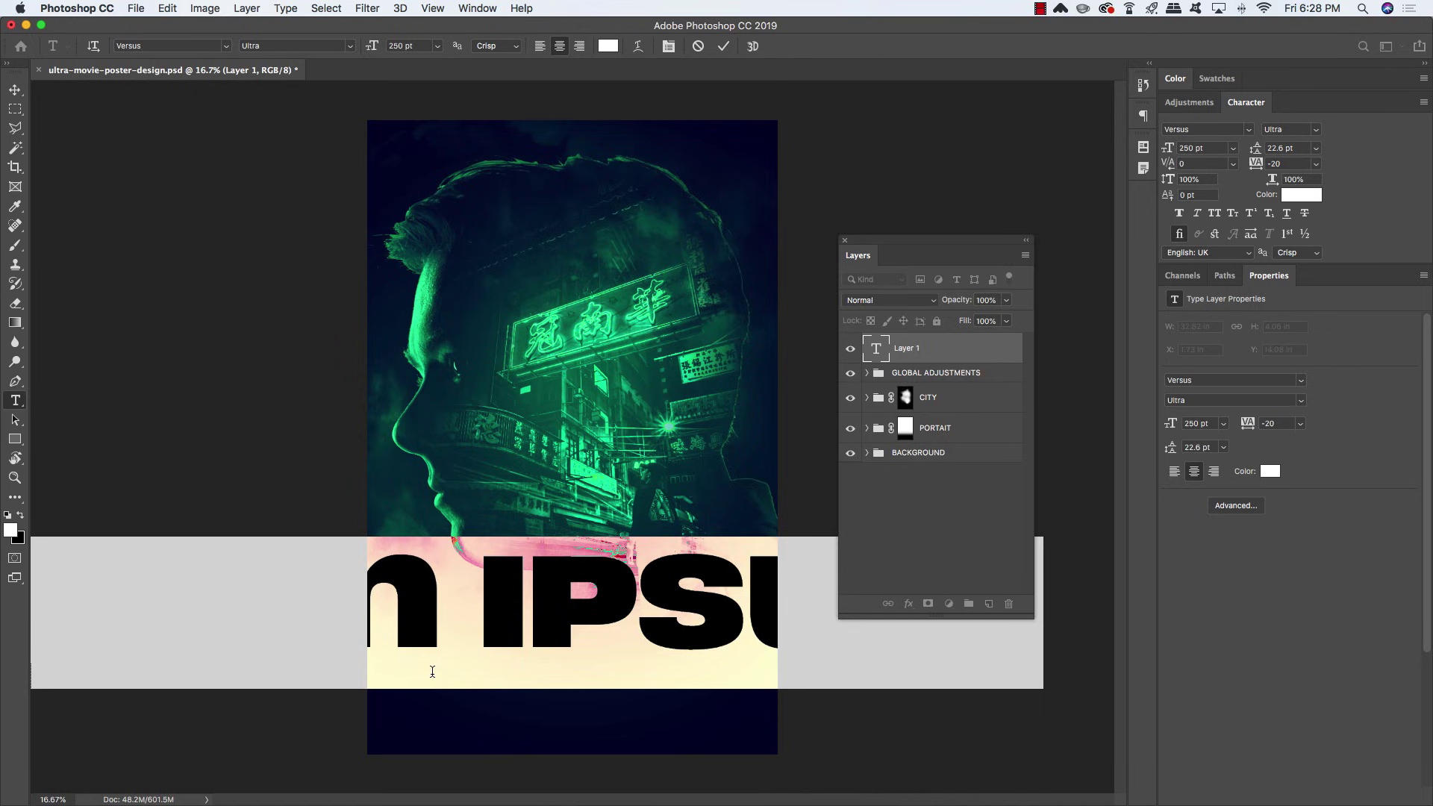
text(ULTRA)
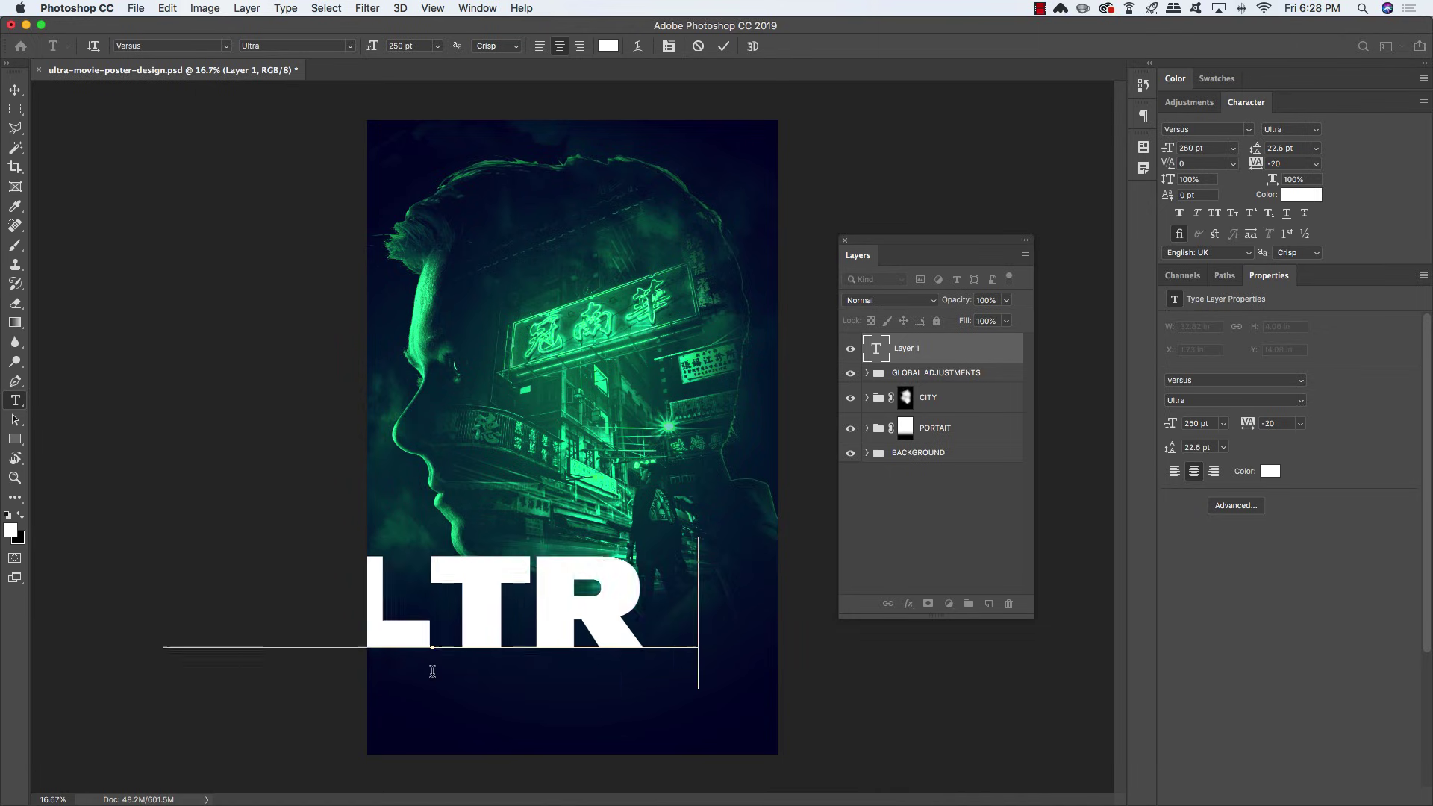
click(15, 90)
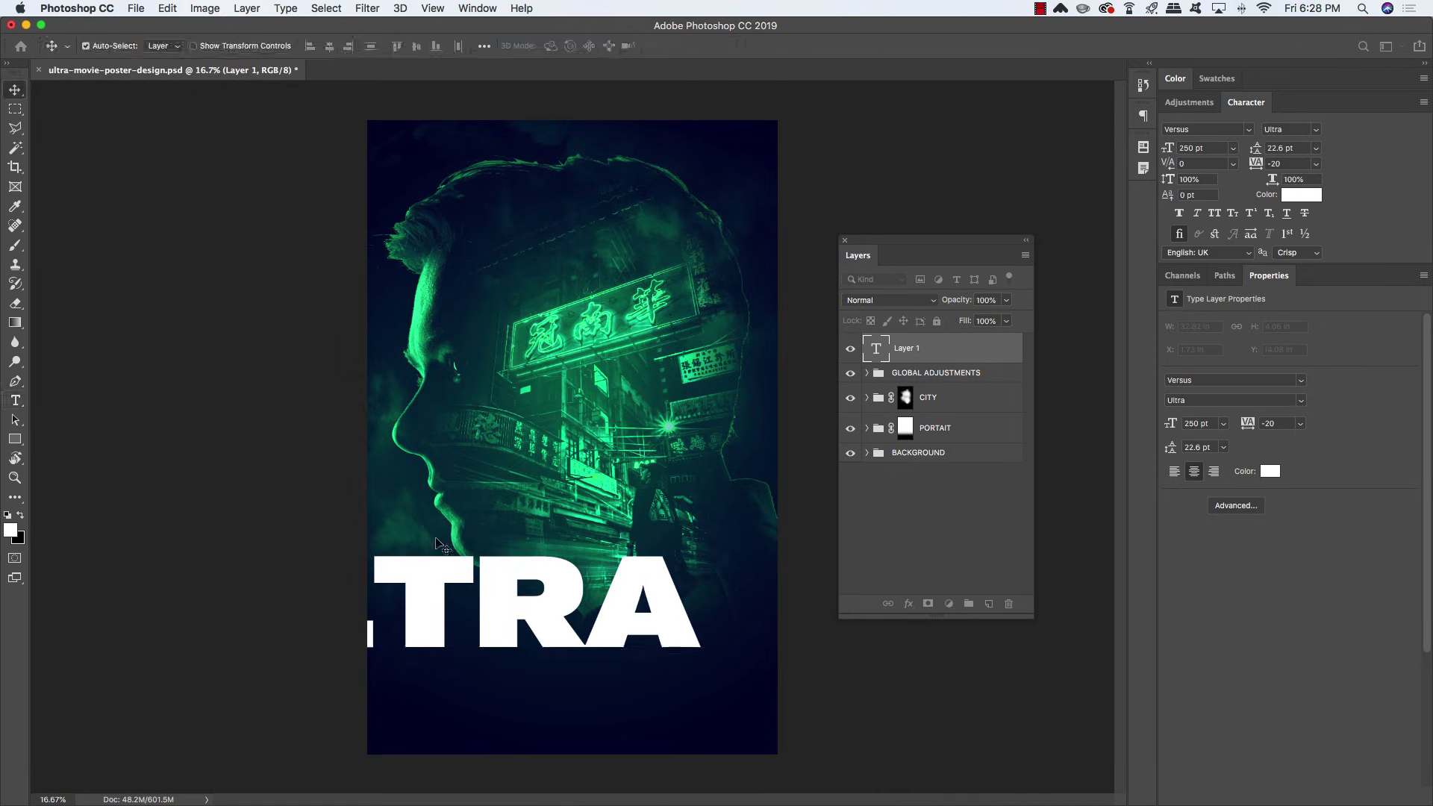
drag(435, 581, 544, 612)
Tighten the U–L and L–T kerning in ULTRA, leaving the T–R pair at zero
key(t)
double_click(542, 612)
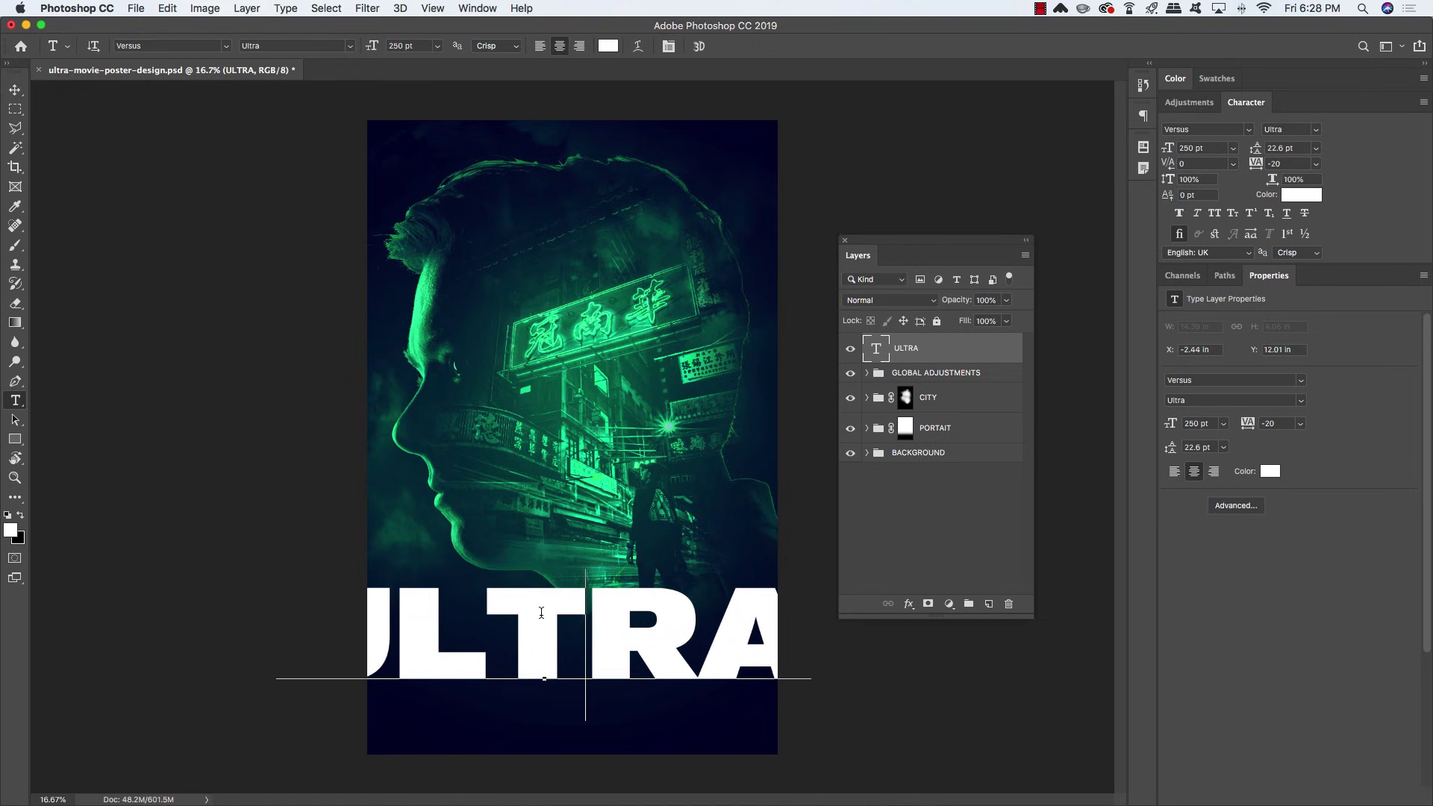
click(487, 608)
key(alt+Left)
key(alt+Left)
key(alt+Left)
key(alt+Left)
key(alt+Left)
key(alt+Left)
key(alt+Left)
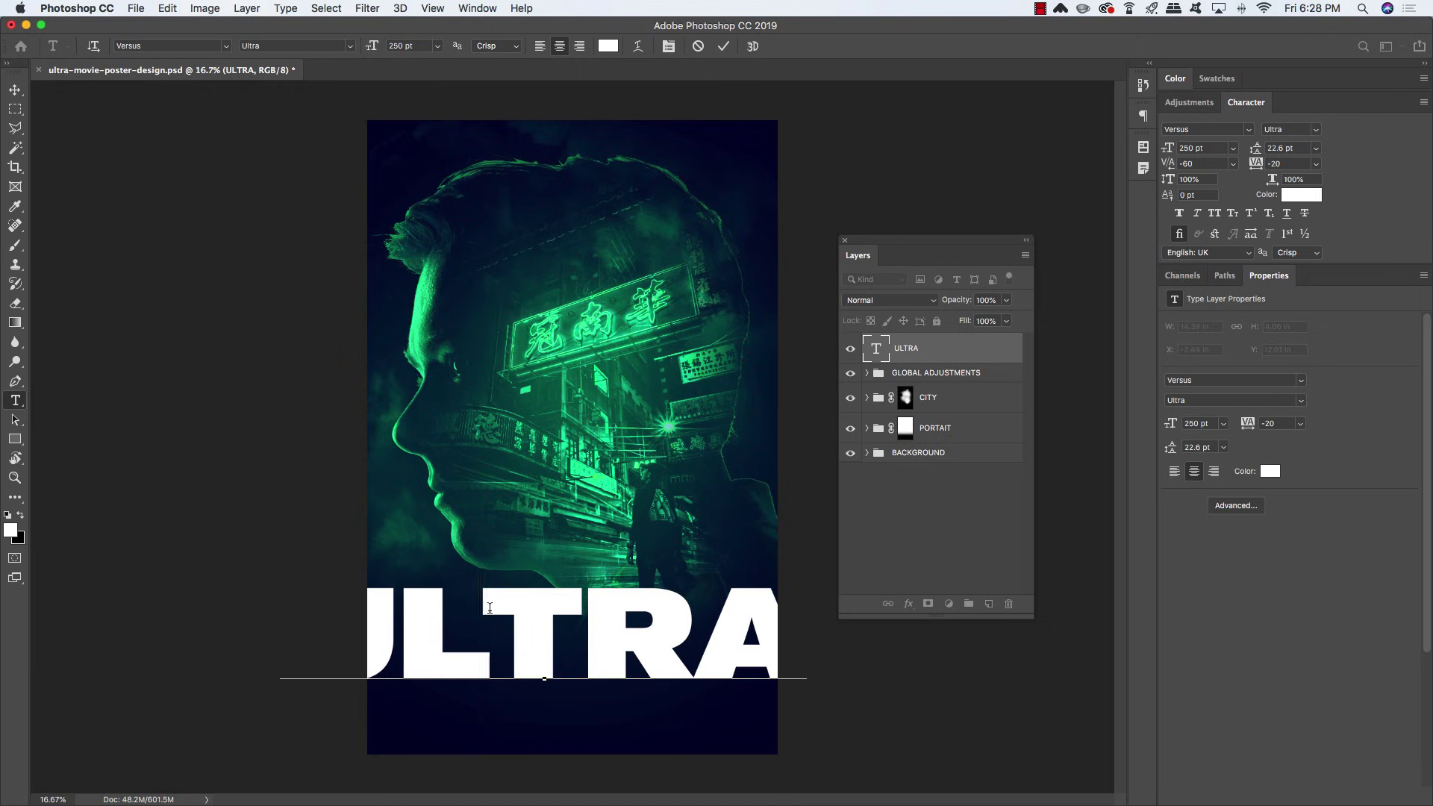
key(alt+Left)
key(alt+Left)
key(alt+Left)
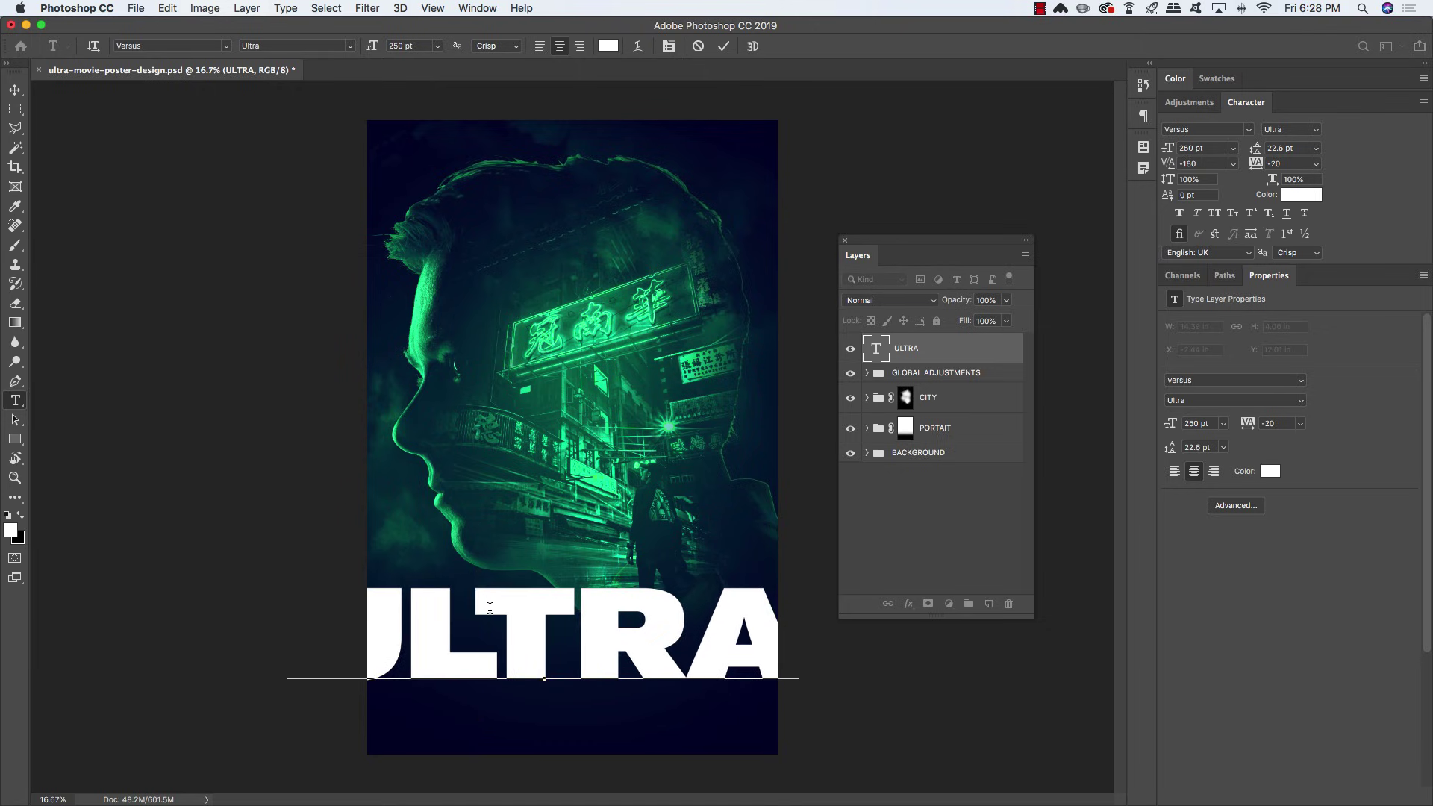
key(Left)
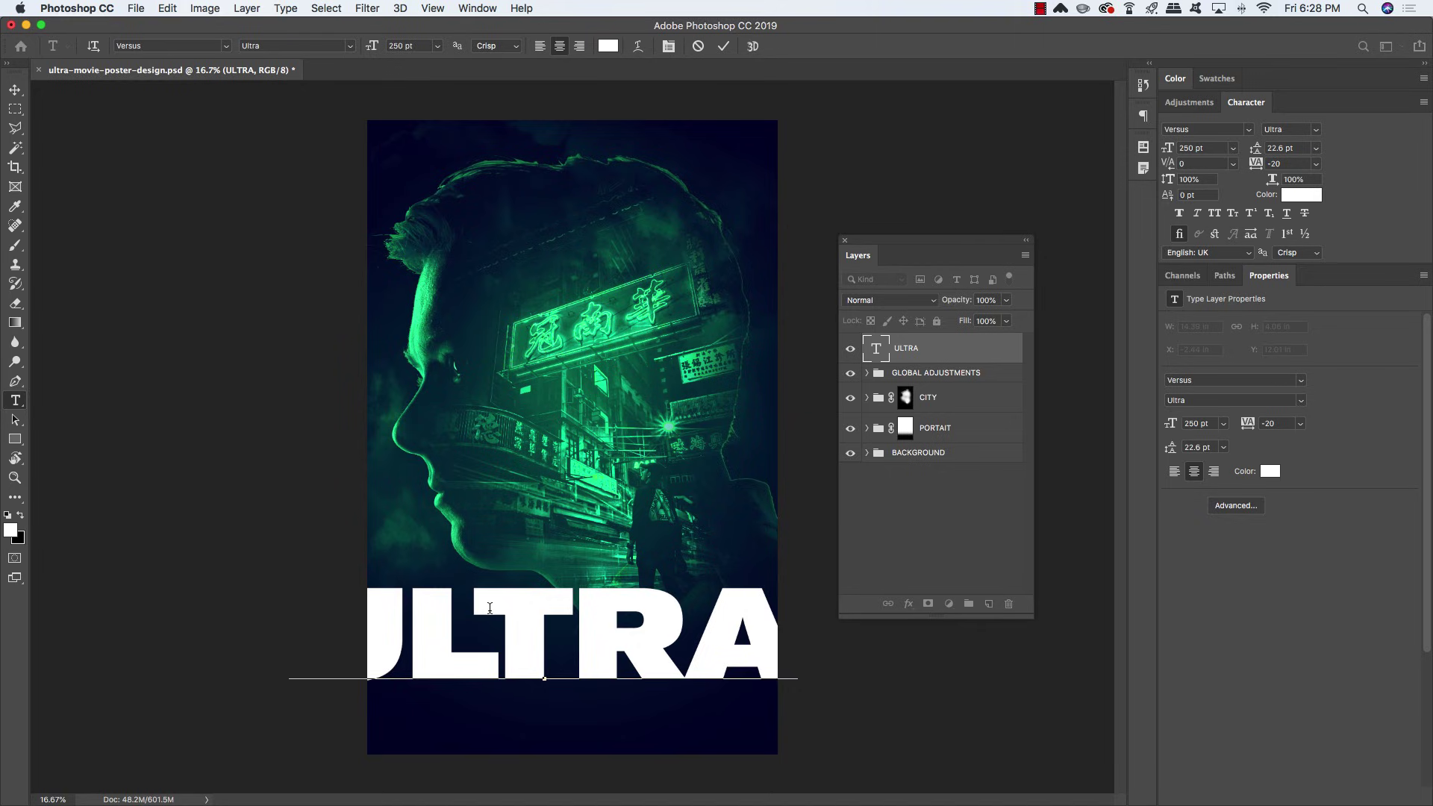
key(Right)
key(Right)
key(Right)
key(Left)
key(Left)
key(Left)
key(alt+Left)
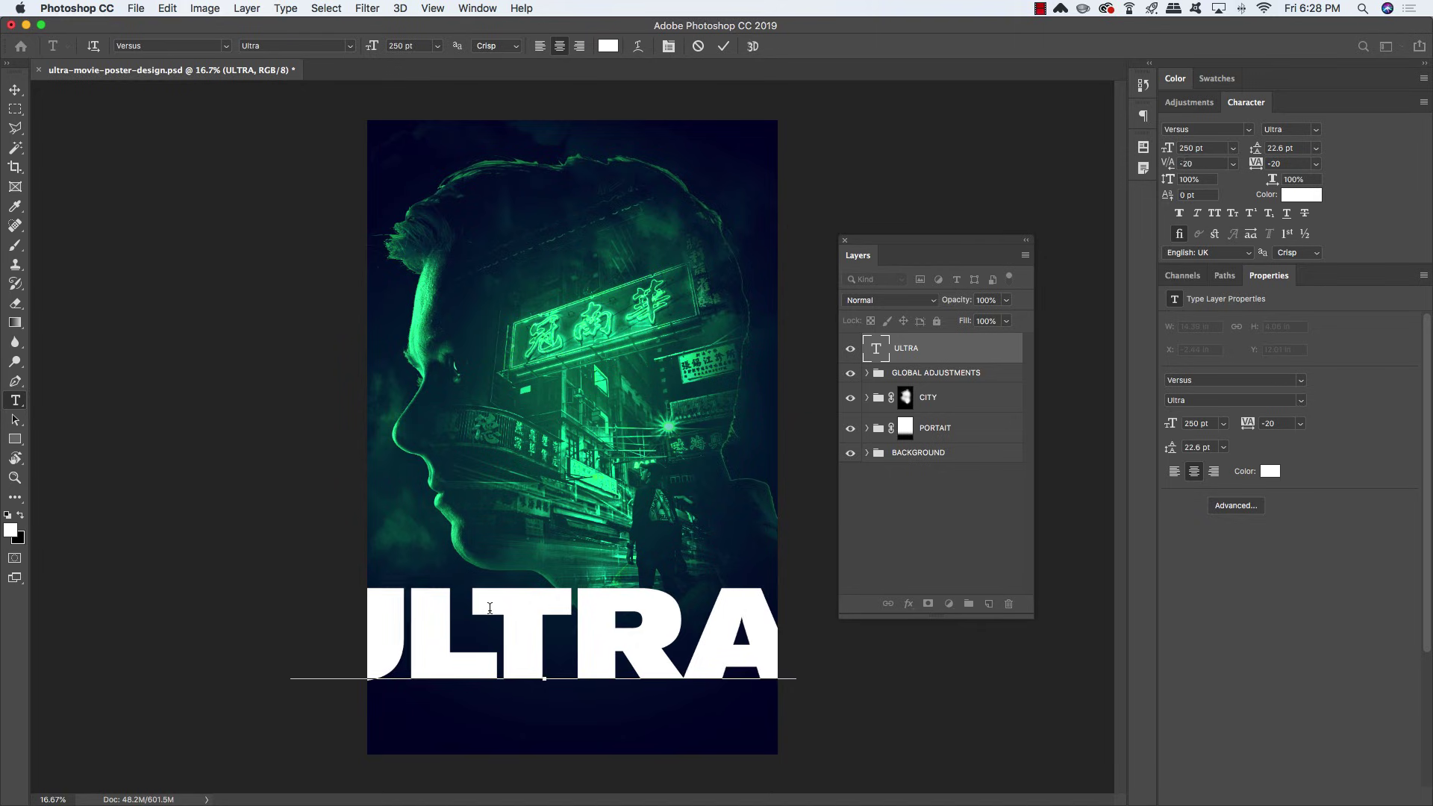
key(Right)
key(Right)
key(Right)
key(Left)
key(Right)
key(Left)
key(alt+Left)
key(alt+Left)
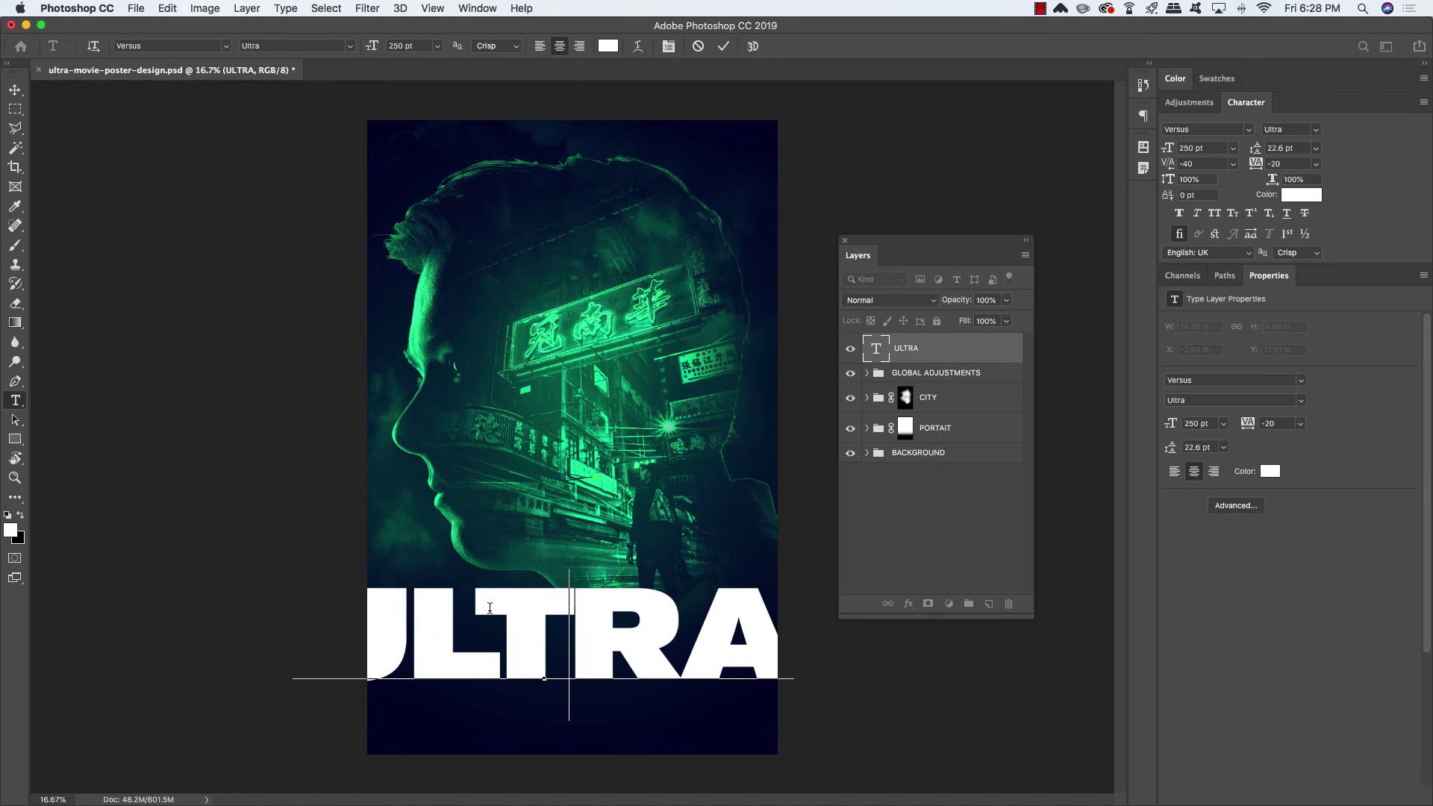
key(alt+Right)
key(alt+Right)
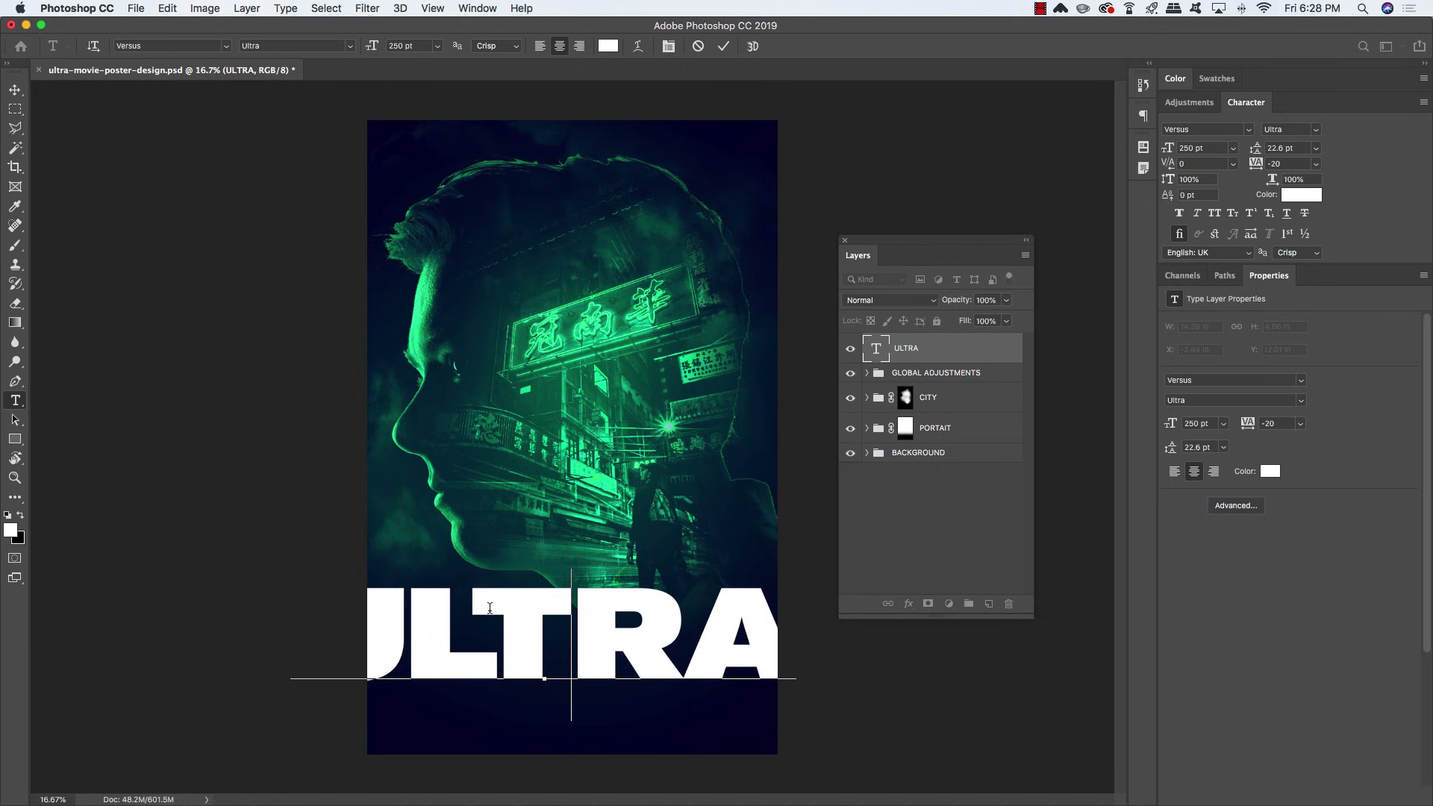
key(alt+Right)
key(alt+Right)
key(alt+Right)
key(alt+Right)
key(alt+Left)
key(alt+Left)
key(alt+Left)
key(alt+Left)
key(alt+Left)
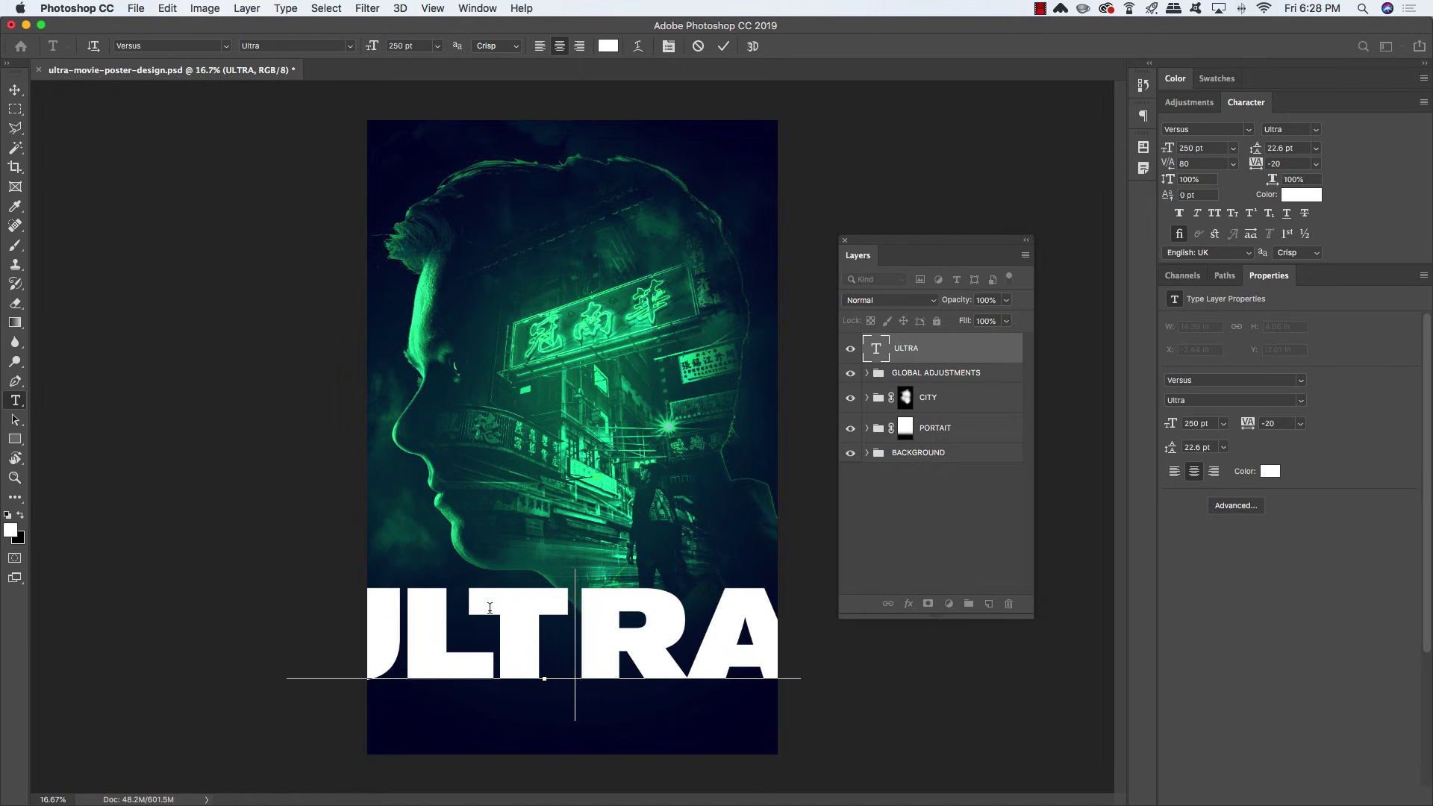
key(alt+Right)
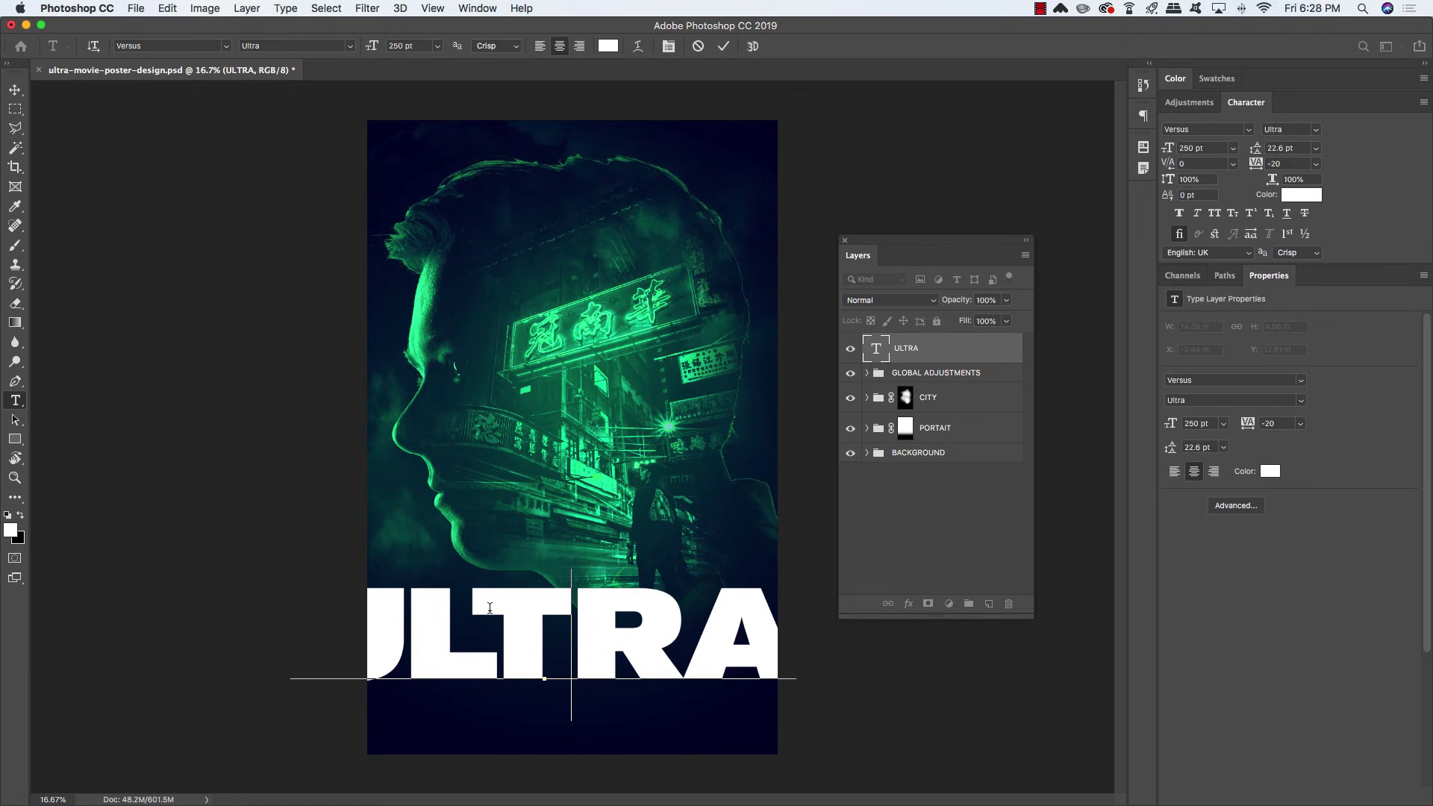
key(Left)
key(Left)
key(Right)
key(Right)
key(Right)
key(Left)
key(super+a)
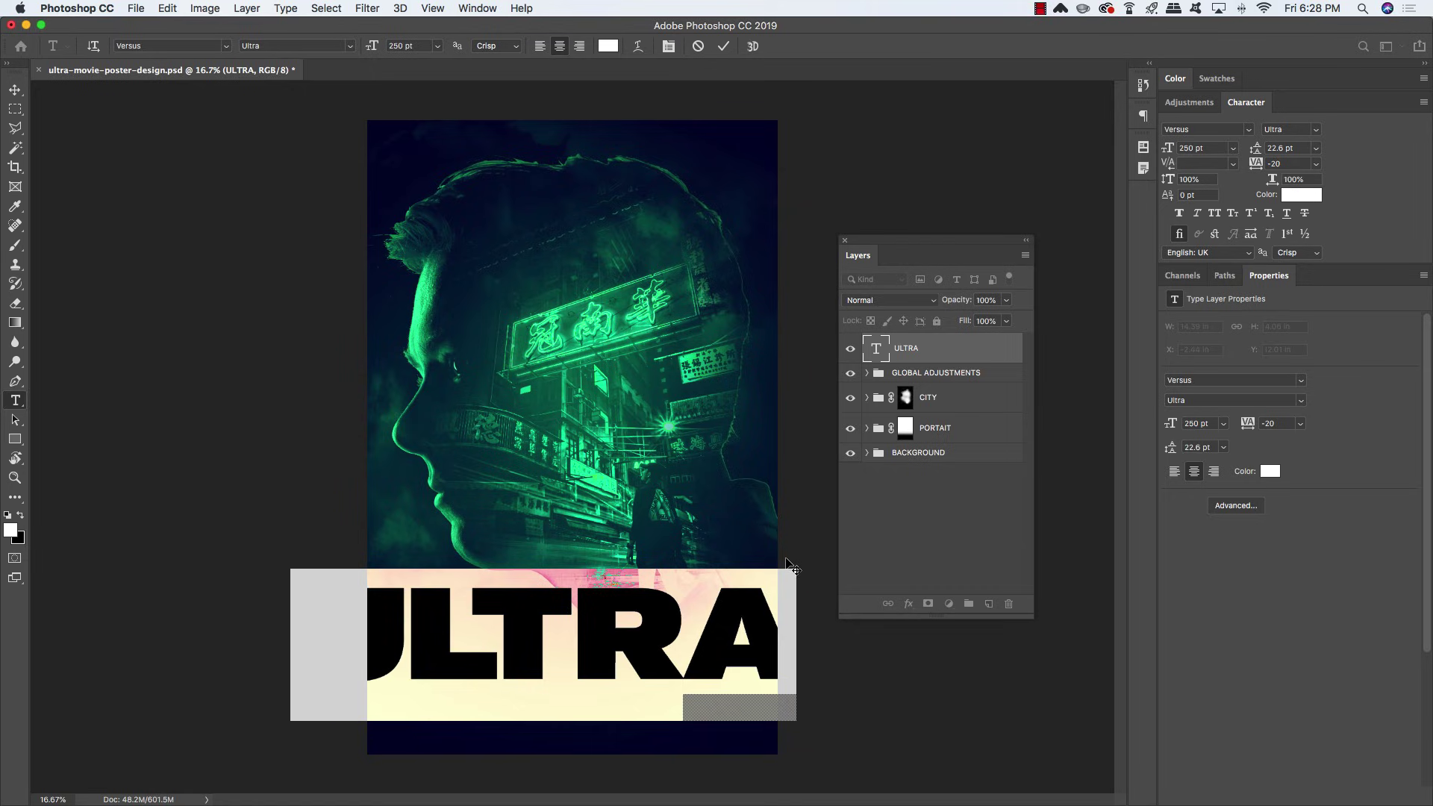
Set the ULTRA text size to 164 pt in a floating Character panel
drag(1237, 105, 508, 319)
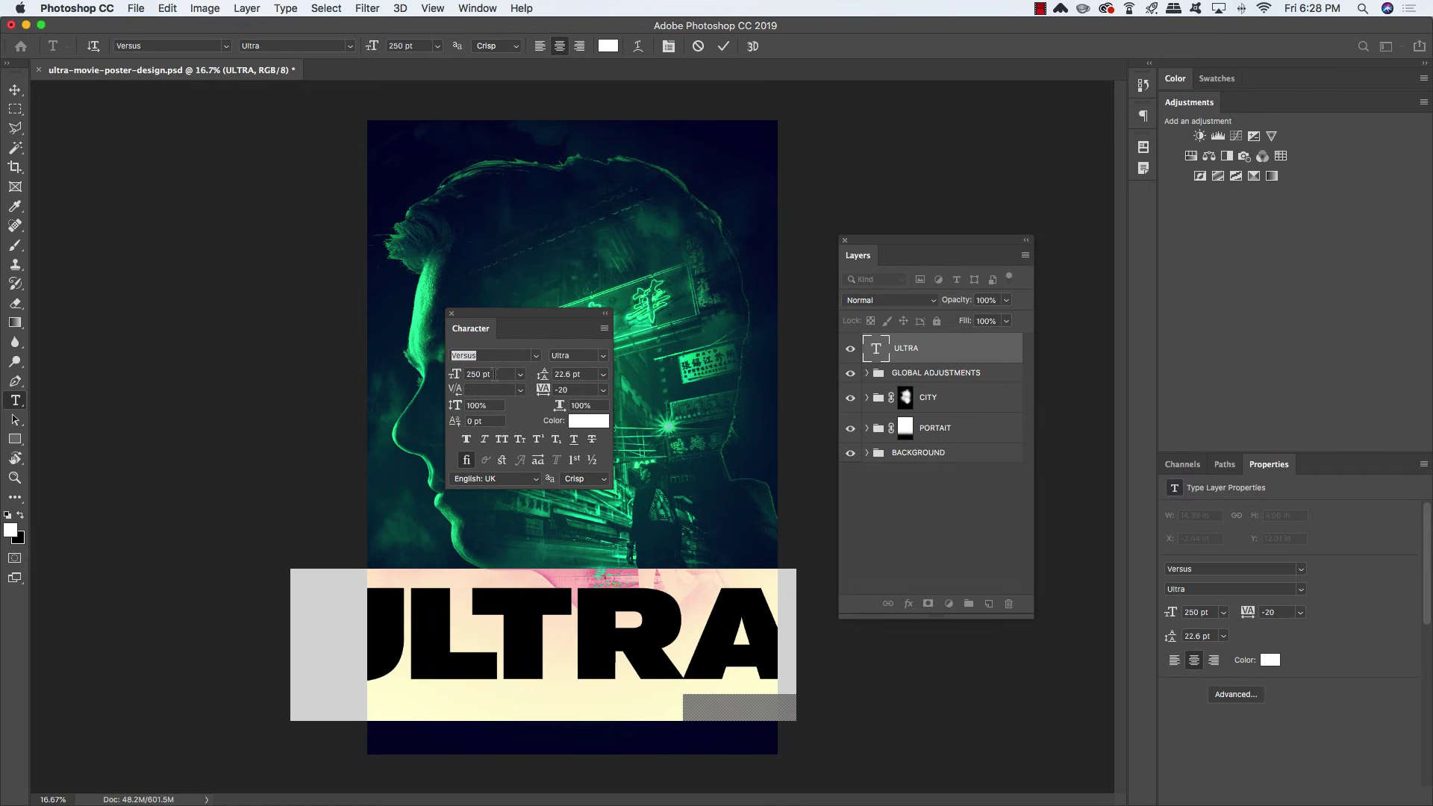
click(494, 374)
text(164)
key(Return)
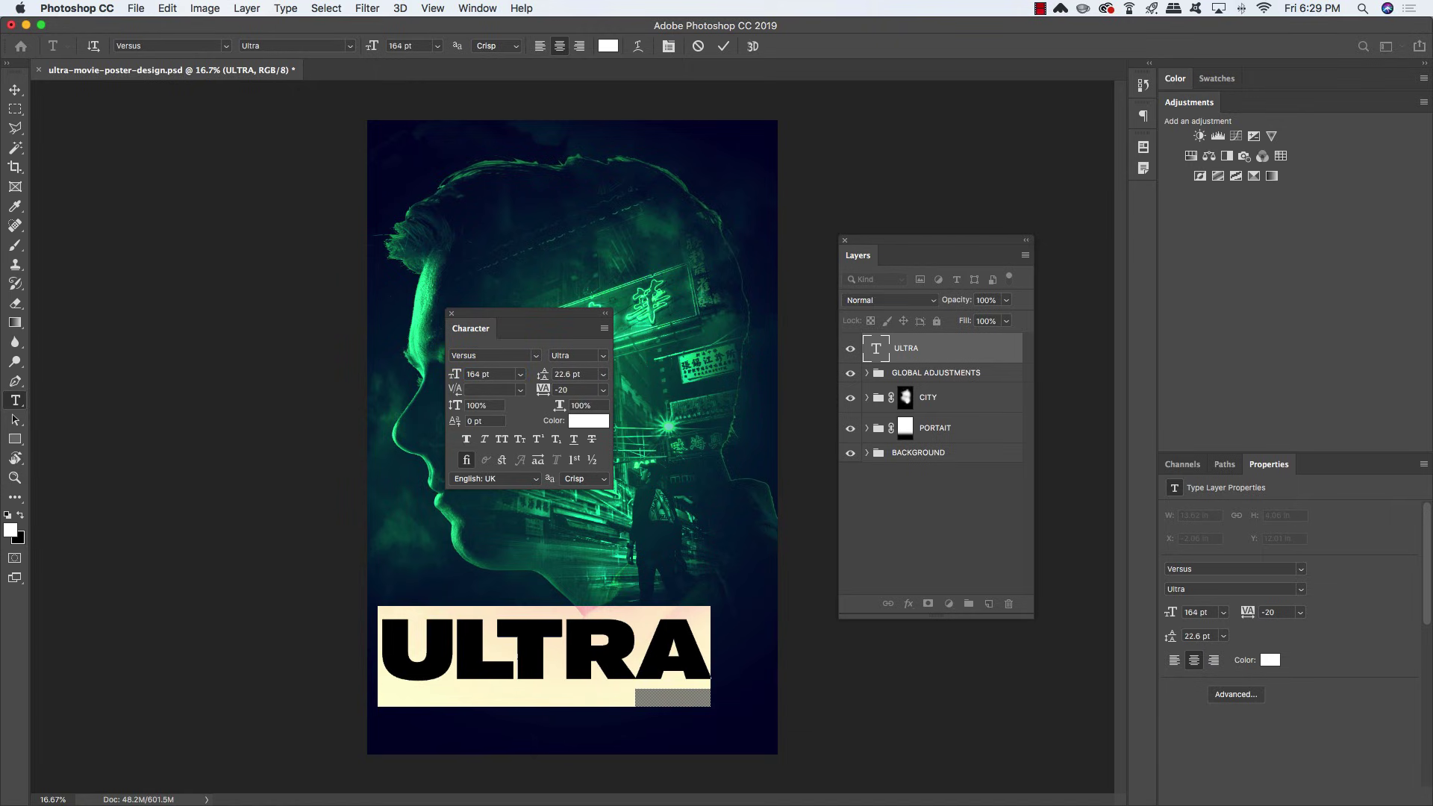
click(574, 388)
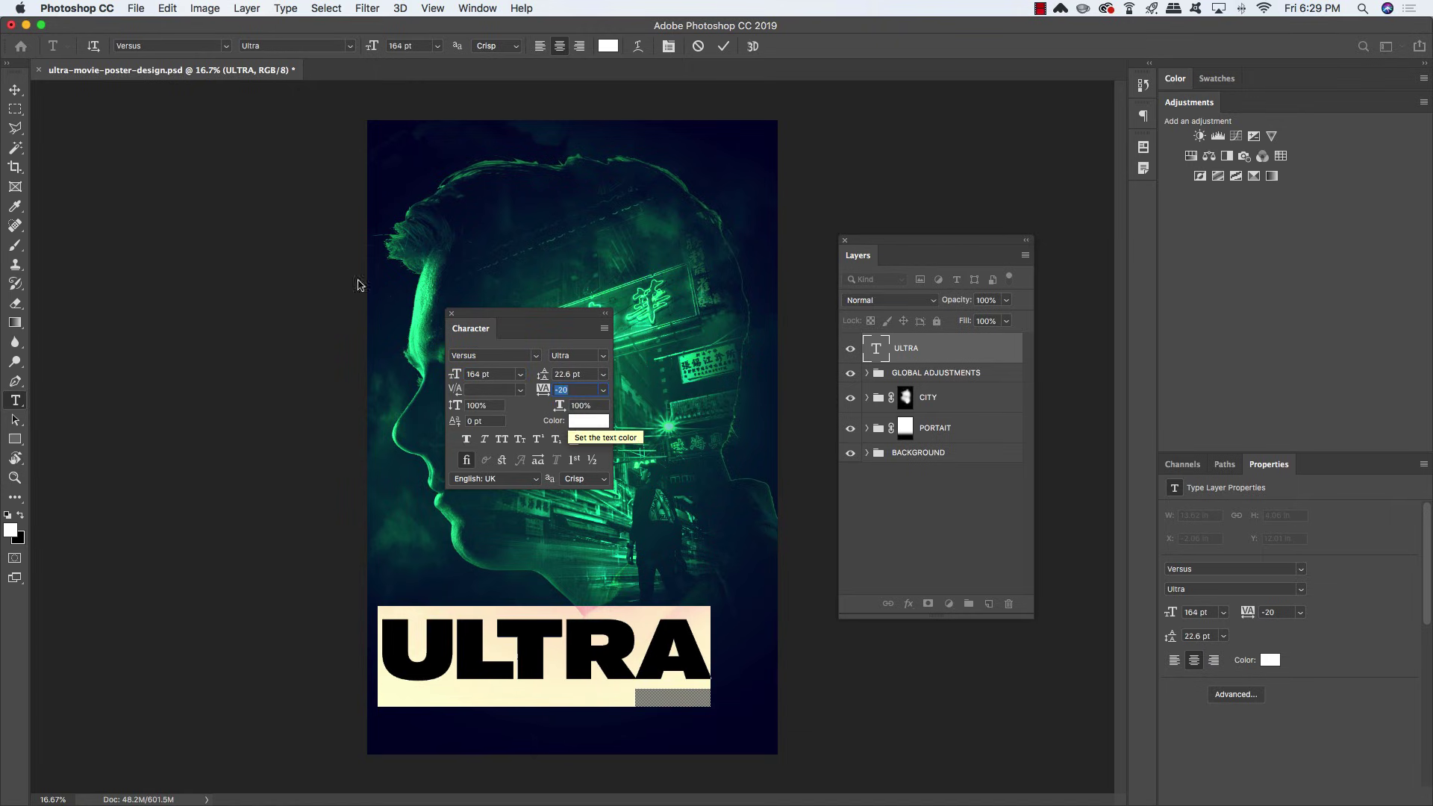
Centre the ULTRA title horizontally near the poster's bottom edge
click(15, 89)
drag(541, 328, 204, 239)
drag(530, 651, 564, 651)
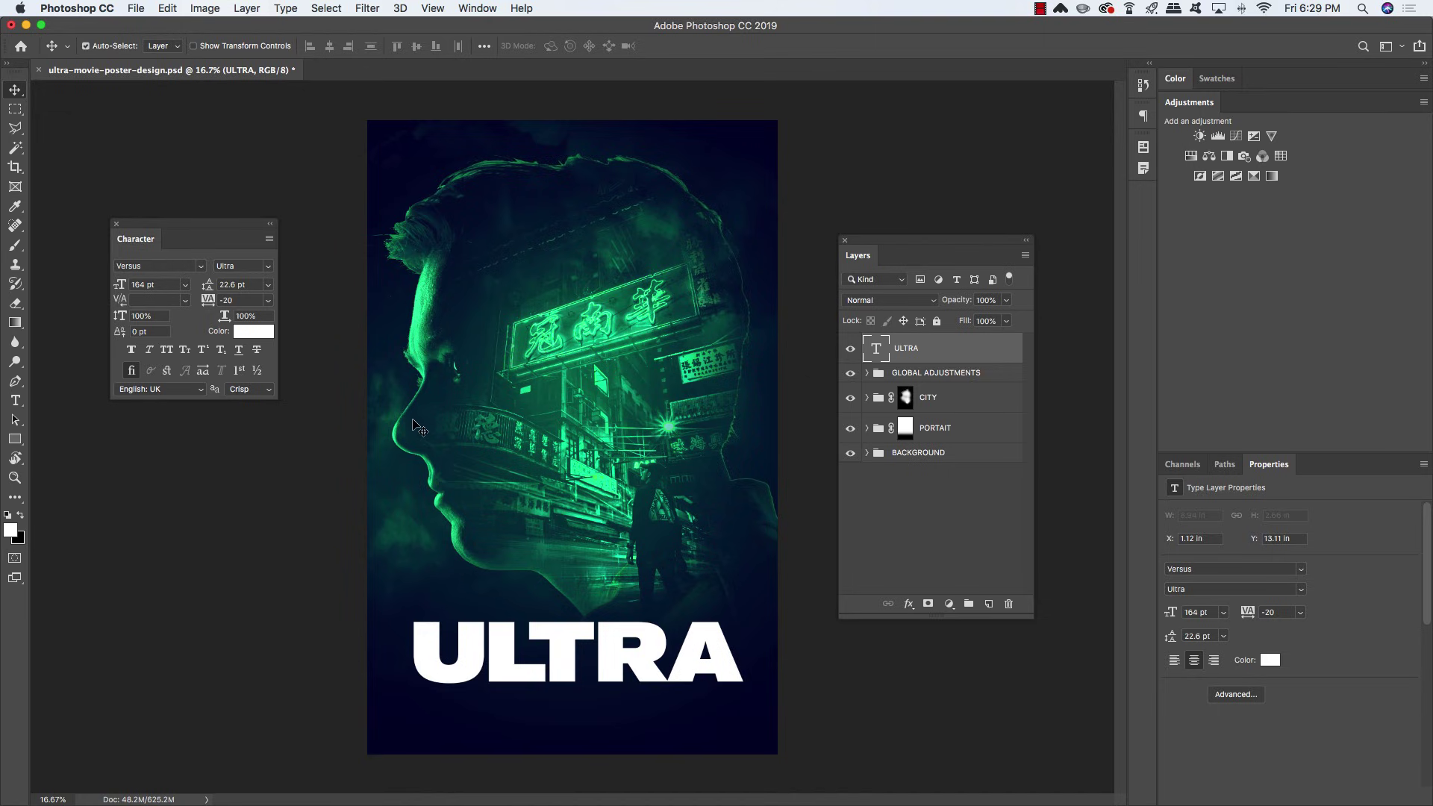
Place the aaron-lau neon night-street photo from resources/unsplash as an embedded layer
click(138, 9)
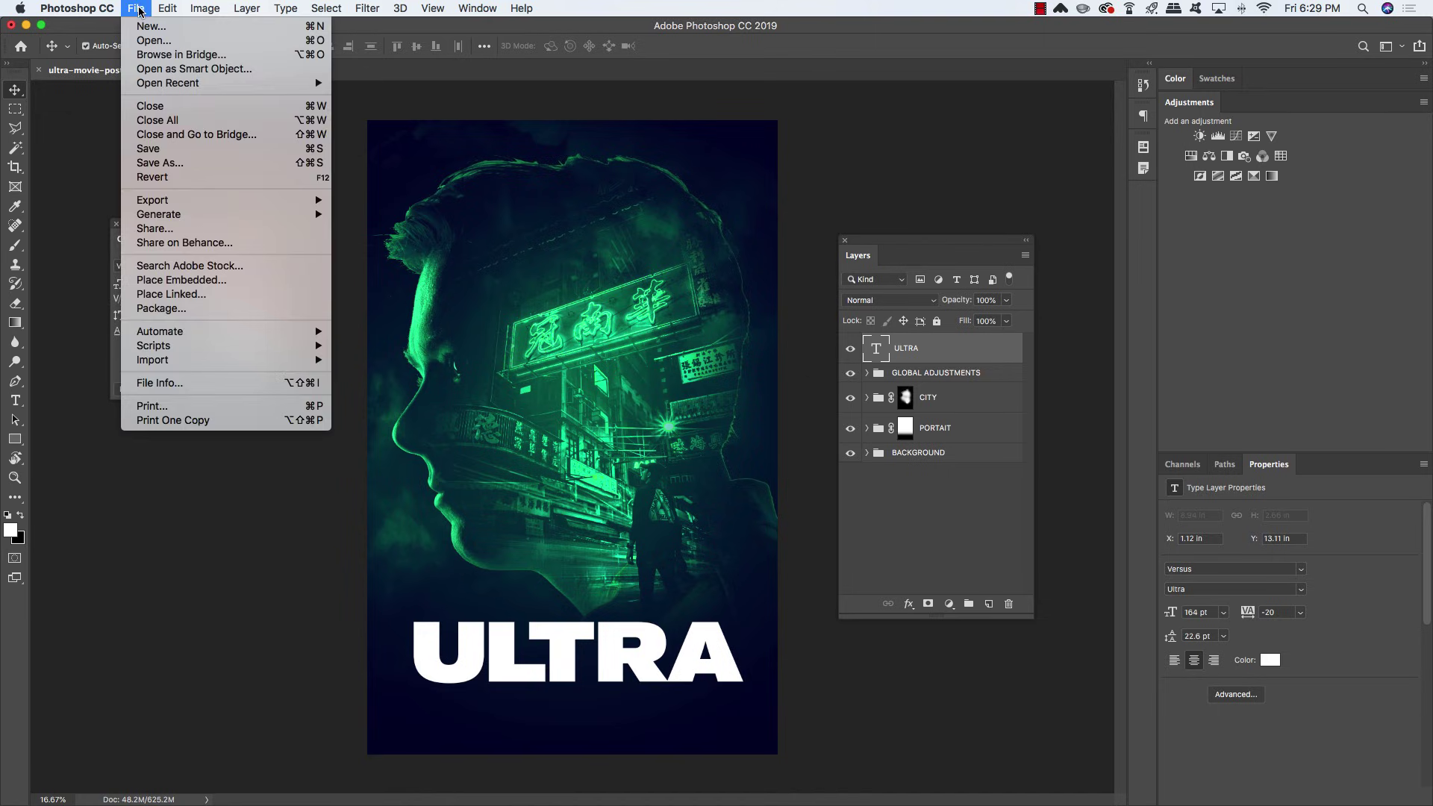
click(242, 283)
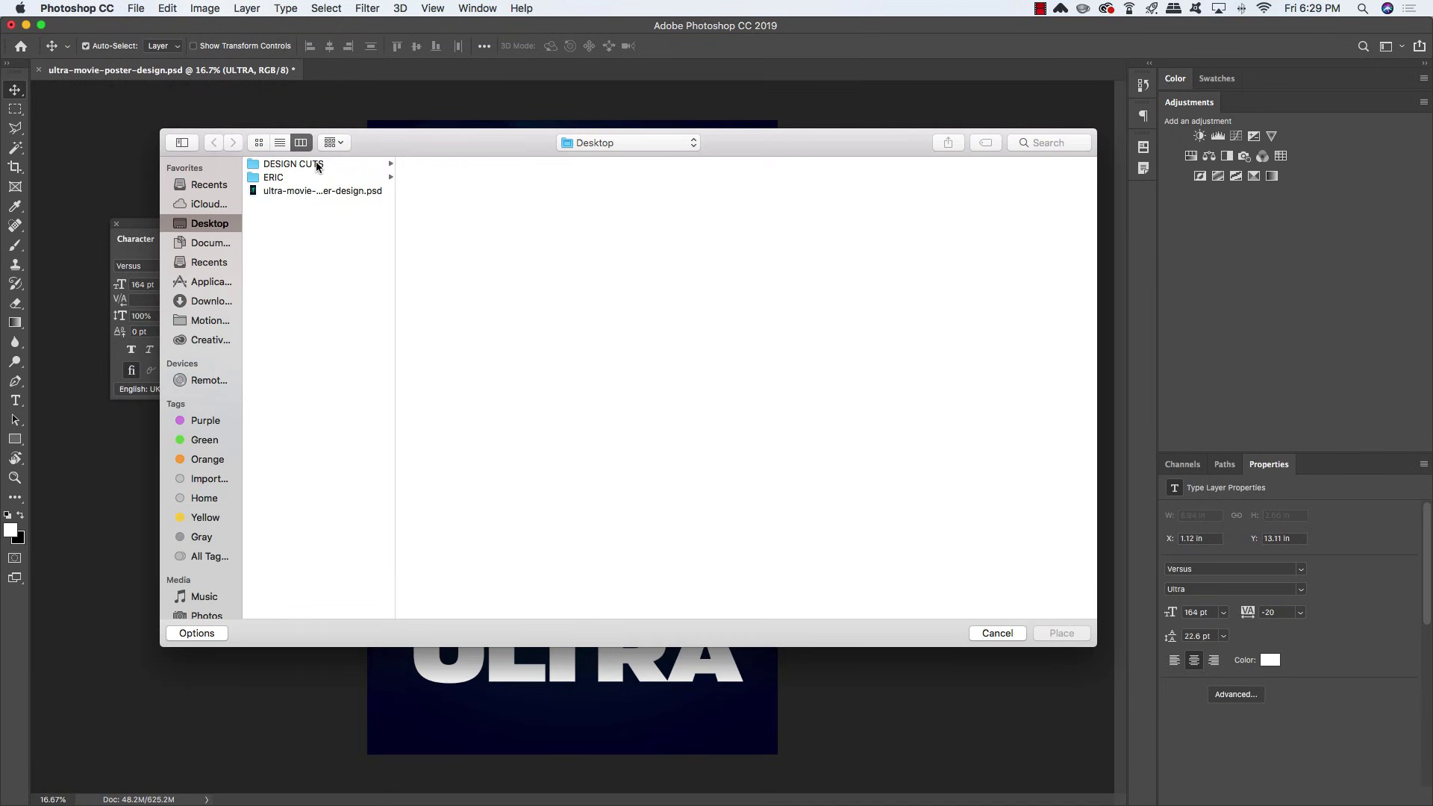
click(316, 166)
click(473, 163)
click(601, 208)
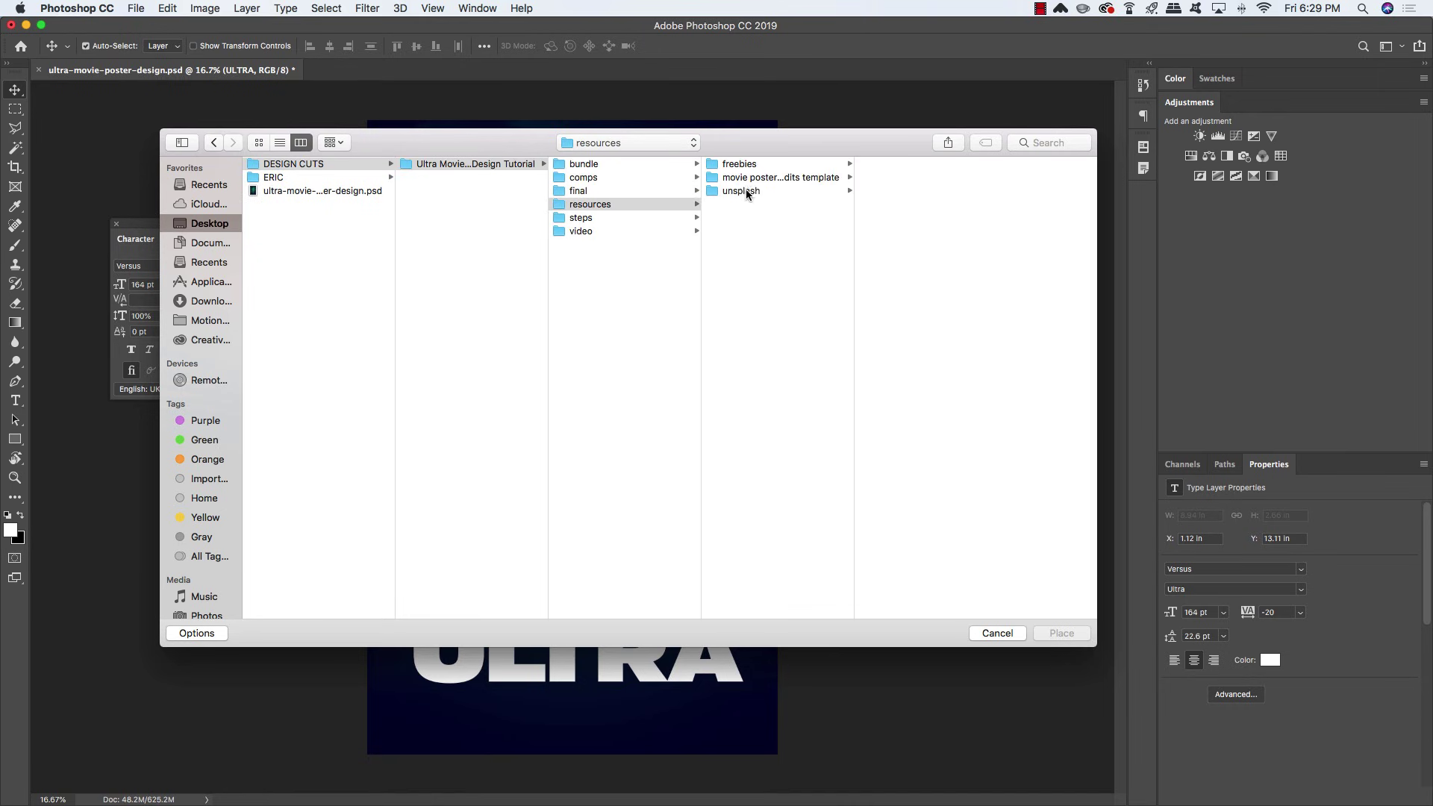
click(747, 192)
click(902, 180)
click(836, 165)
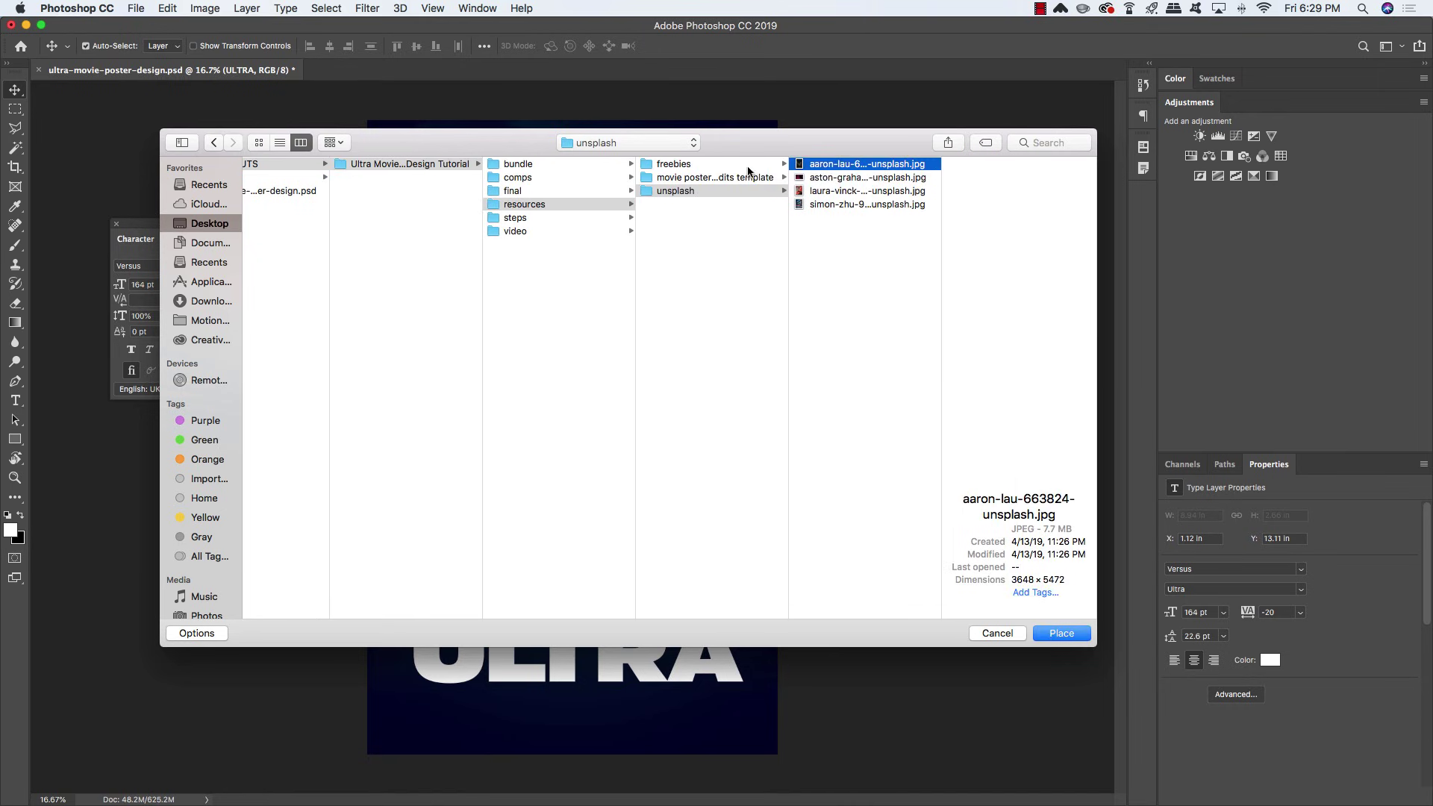
click(1070, 635)
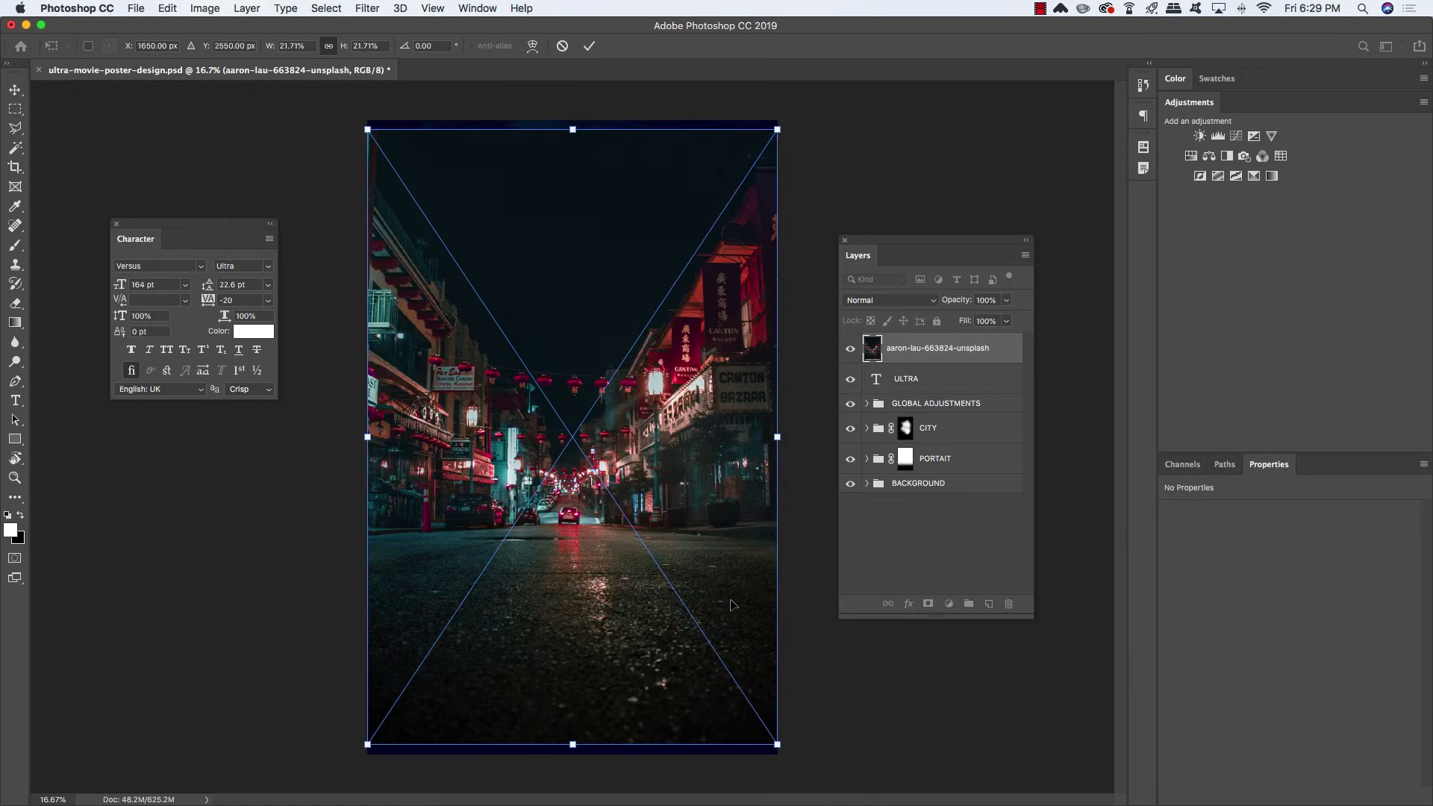
Commit the placed photo, add a Black & White adjustment, and merge both into Black & White 3
key(Return)
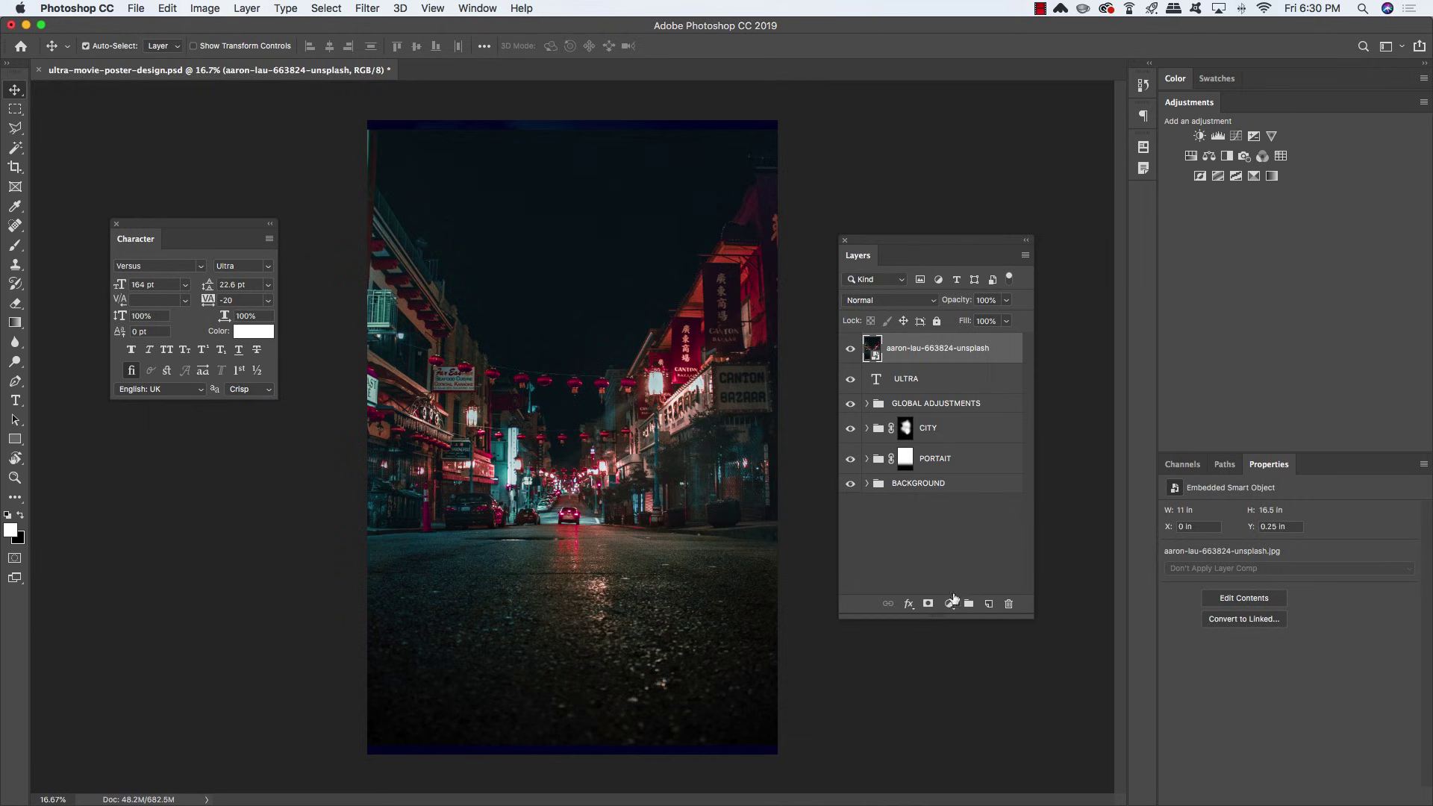
click(948, 603)
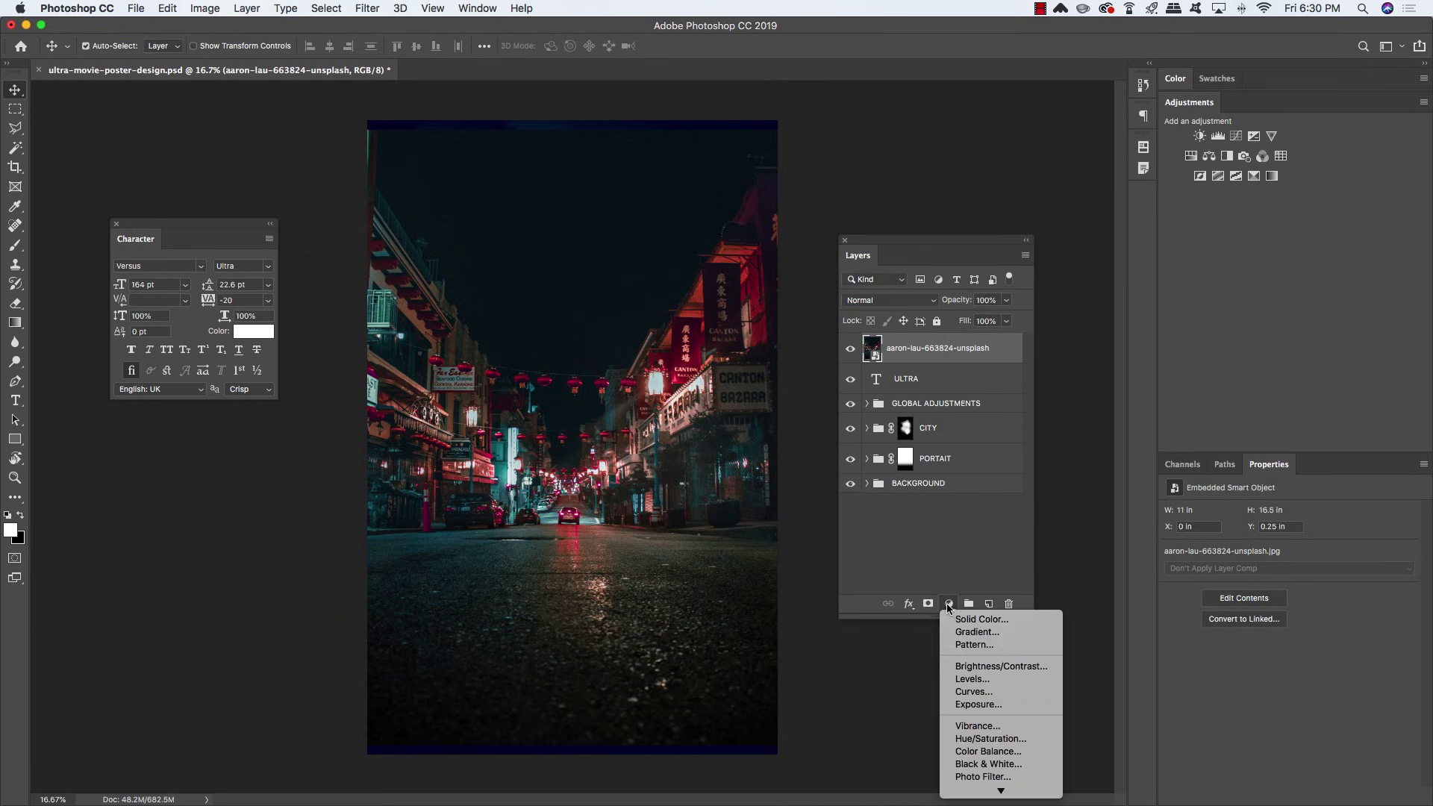
alt+click(970, 764)
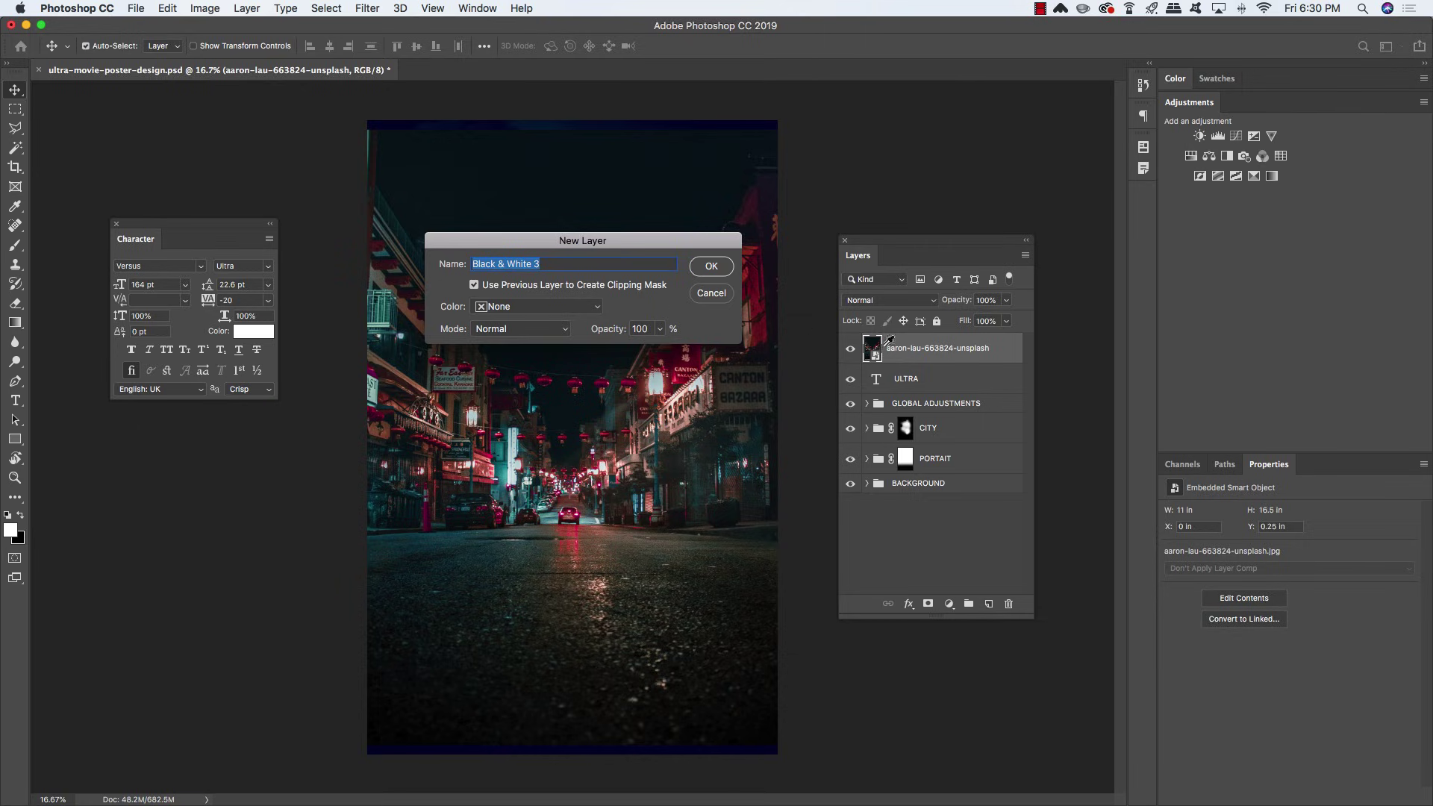
key(Return)
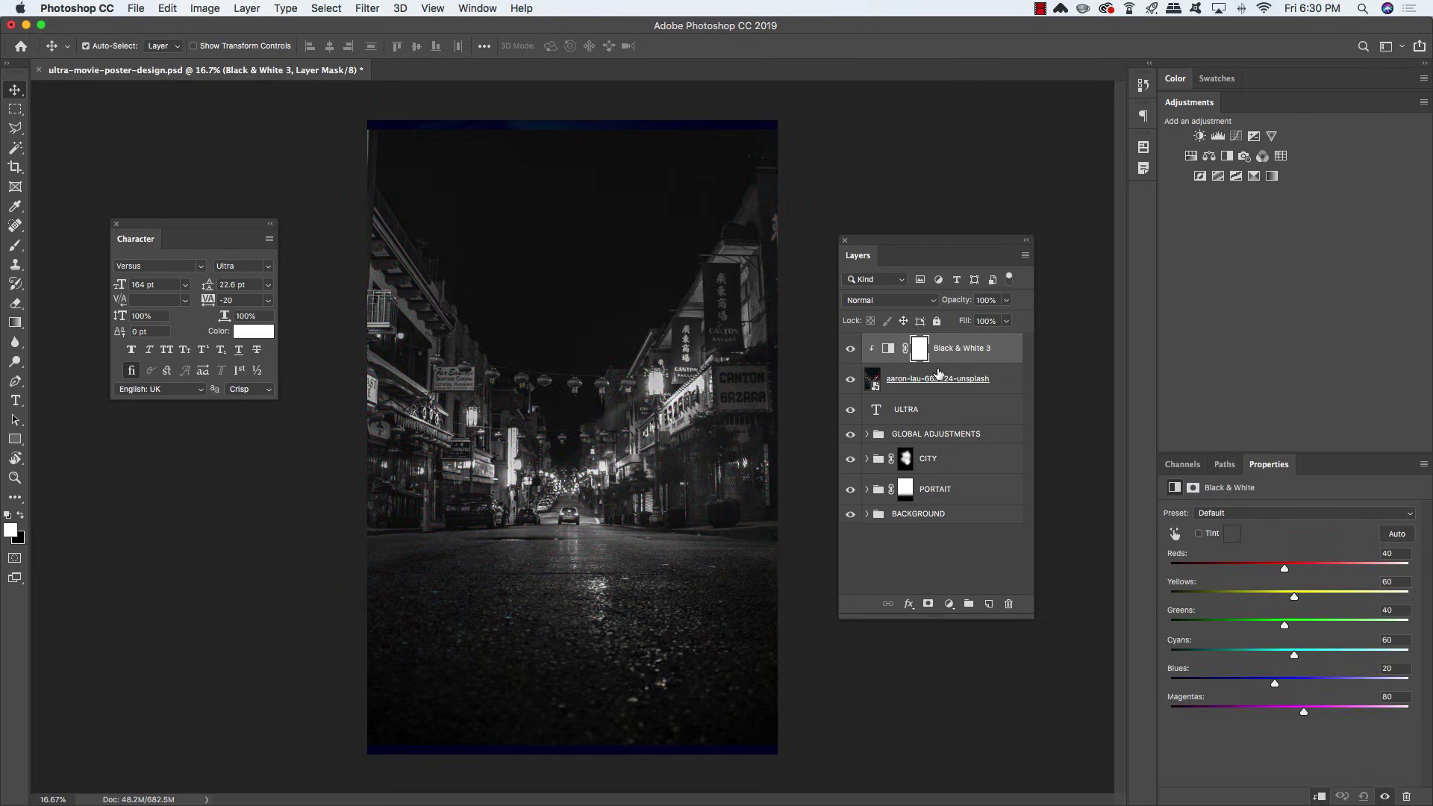
shift+click(977, 379)
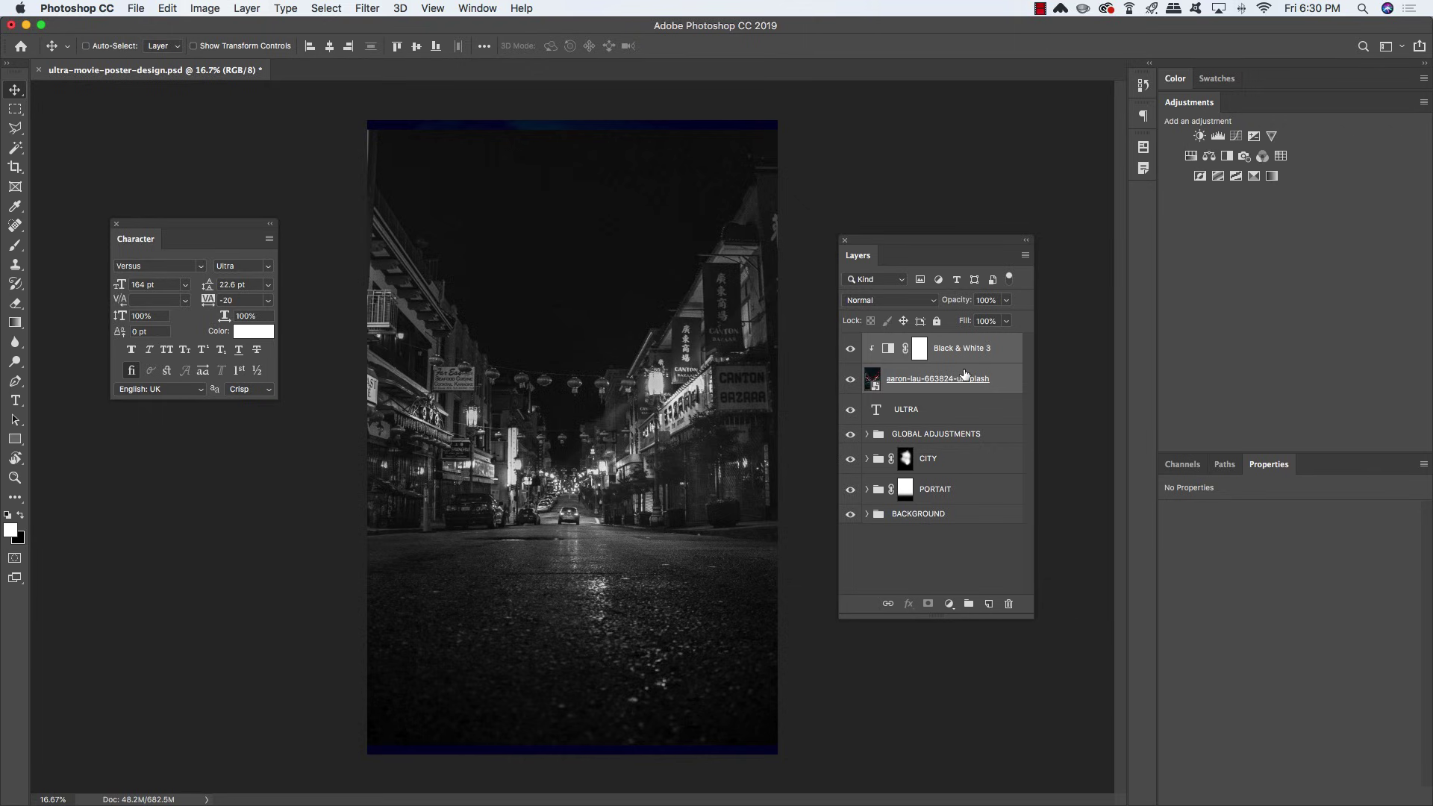
key(super+e)
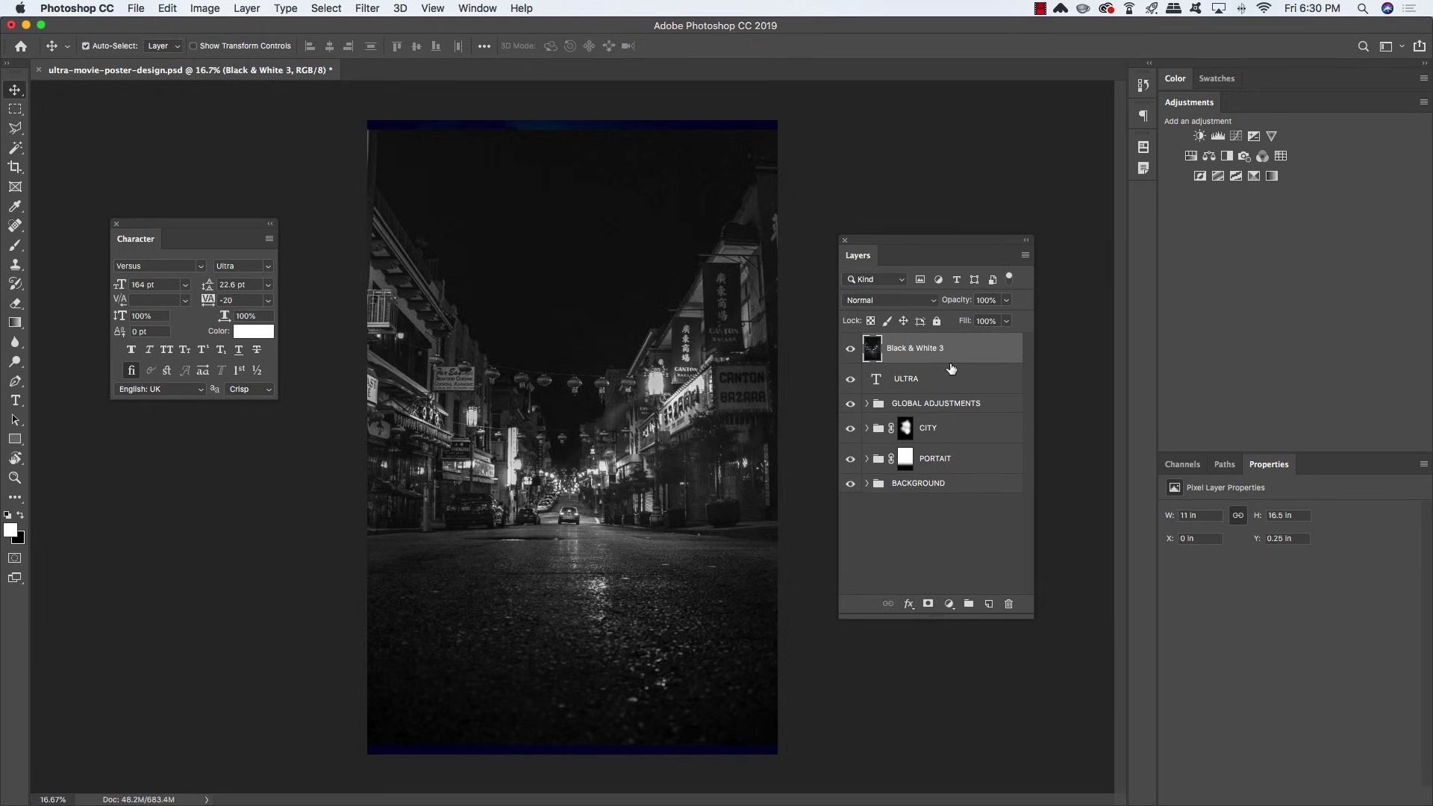
key(w)
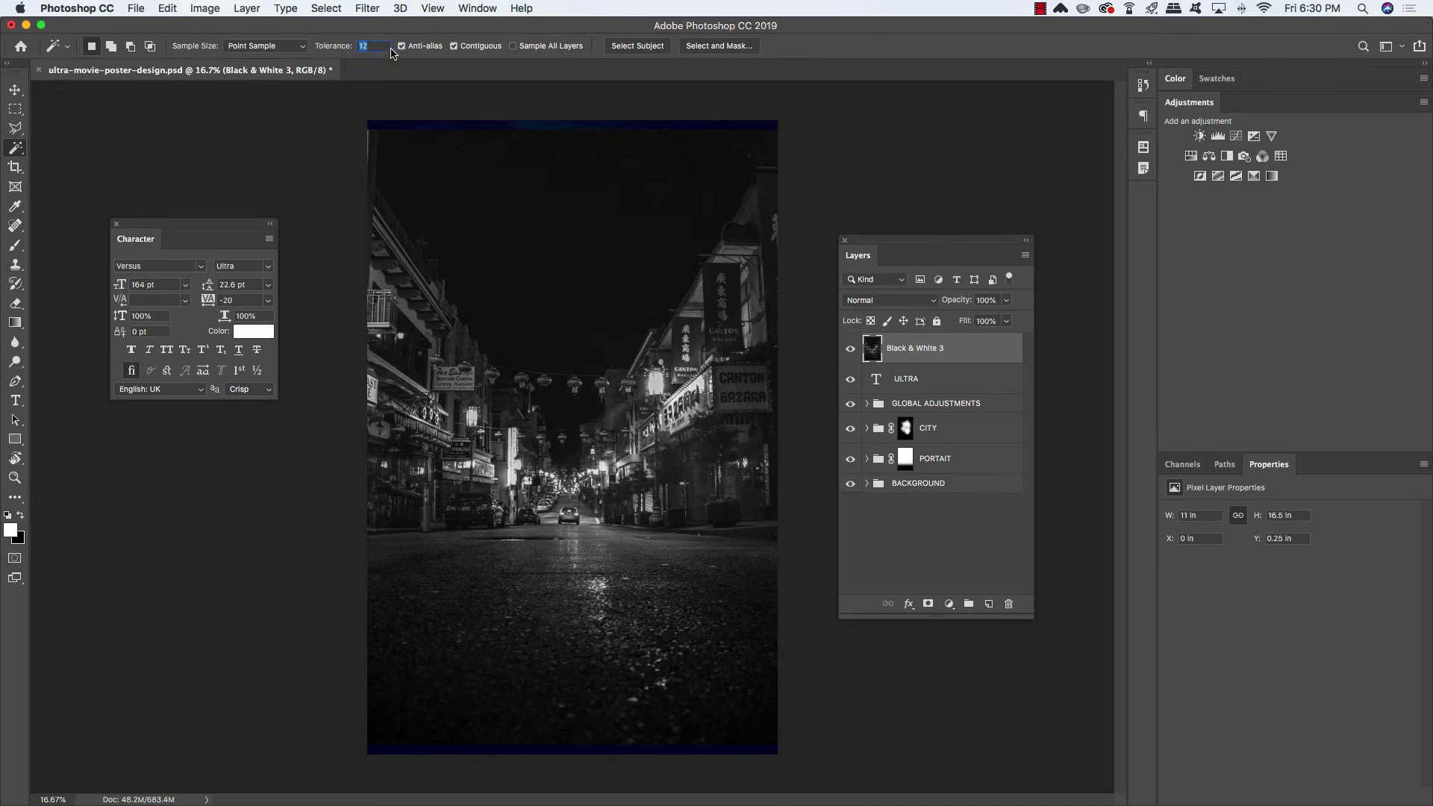
Set the Magic Wand tolerance to 24 and test selections on the street photo
click(353, 51)
text(2)
click(583, 633)
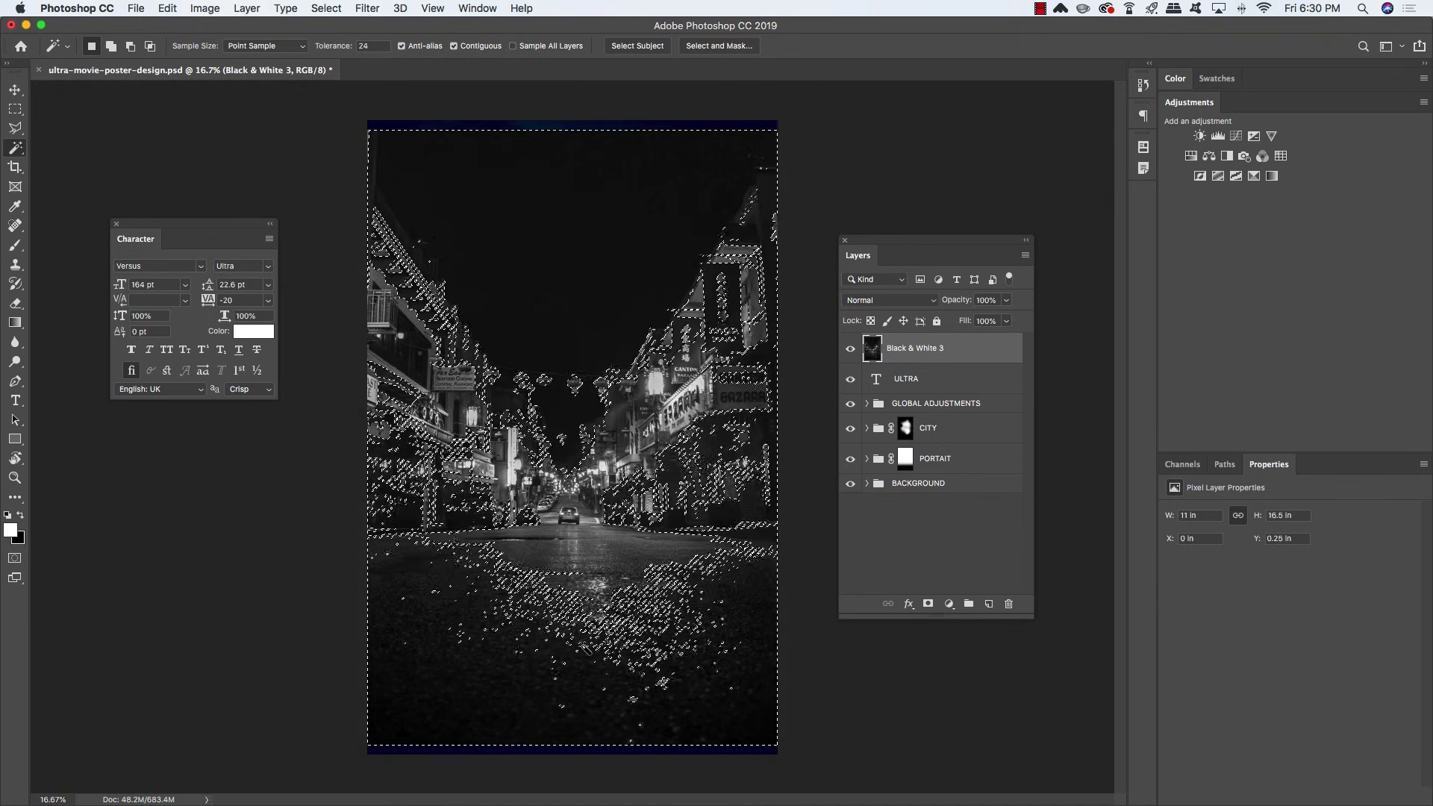
click(536, 624)
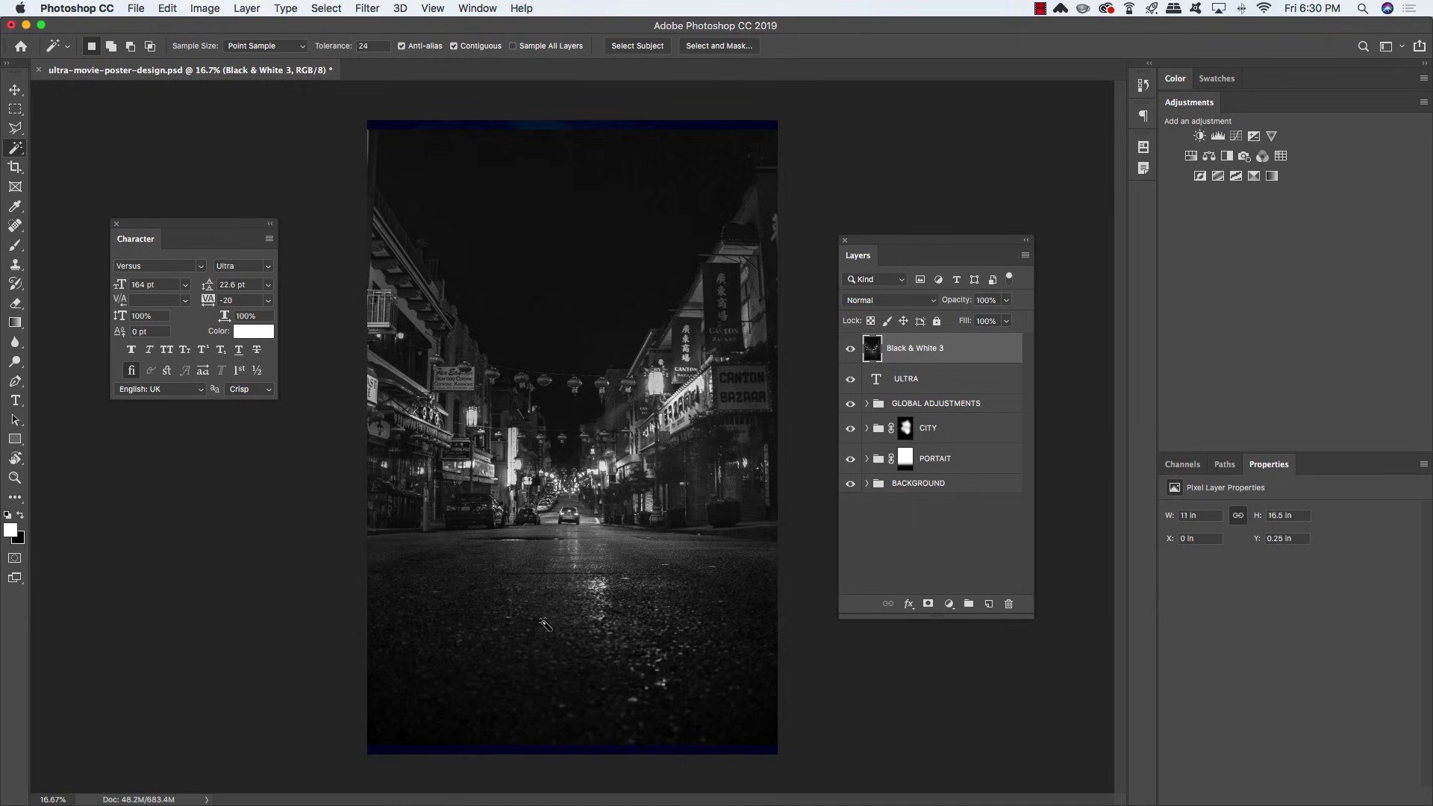
key(super+d)
click(324, 8)
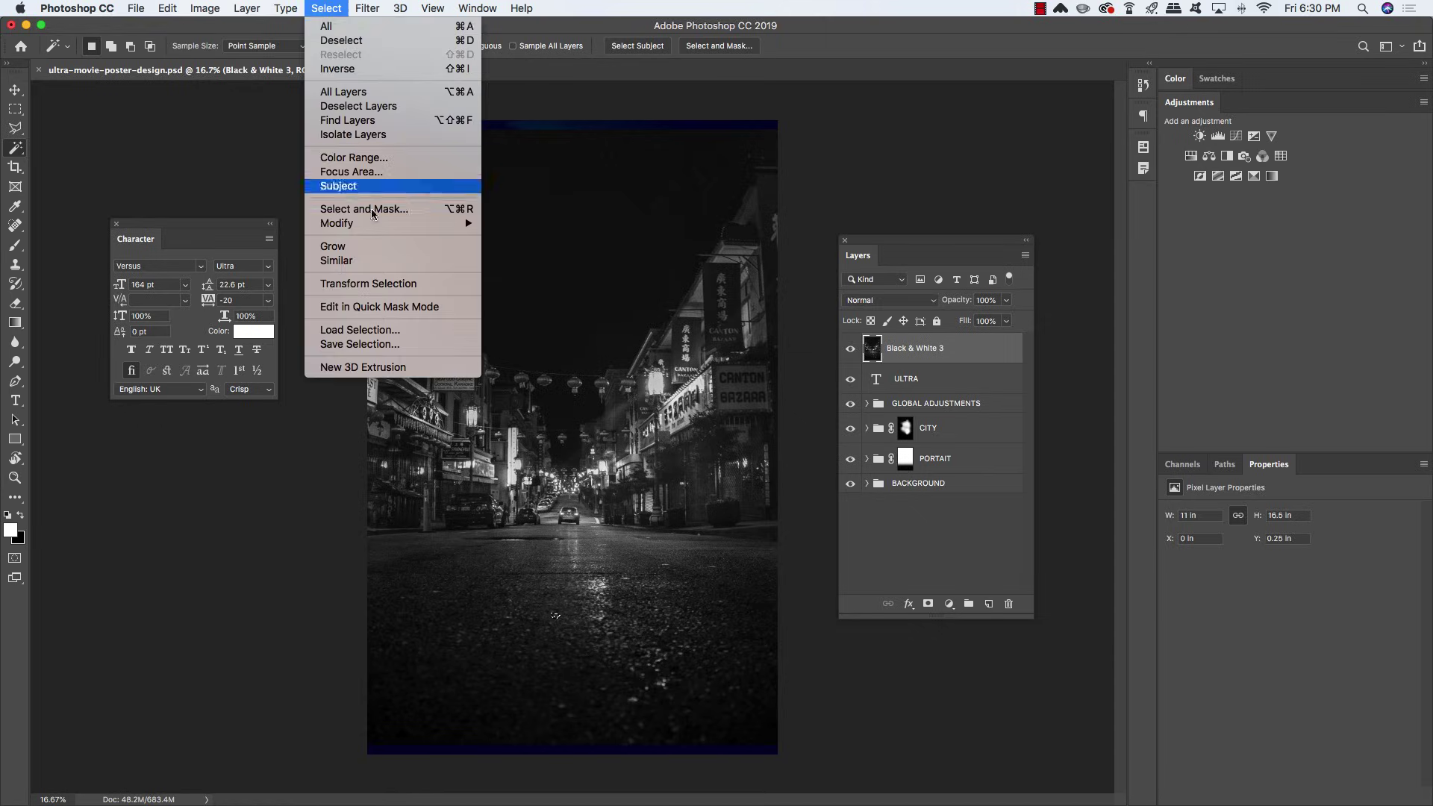
click(367, 261)
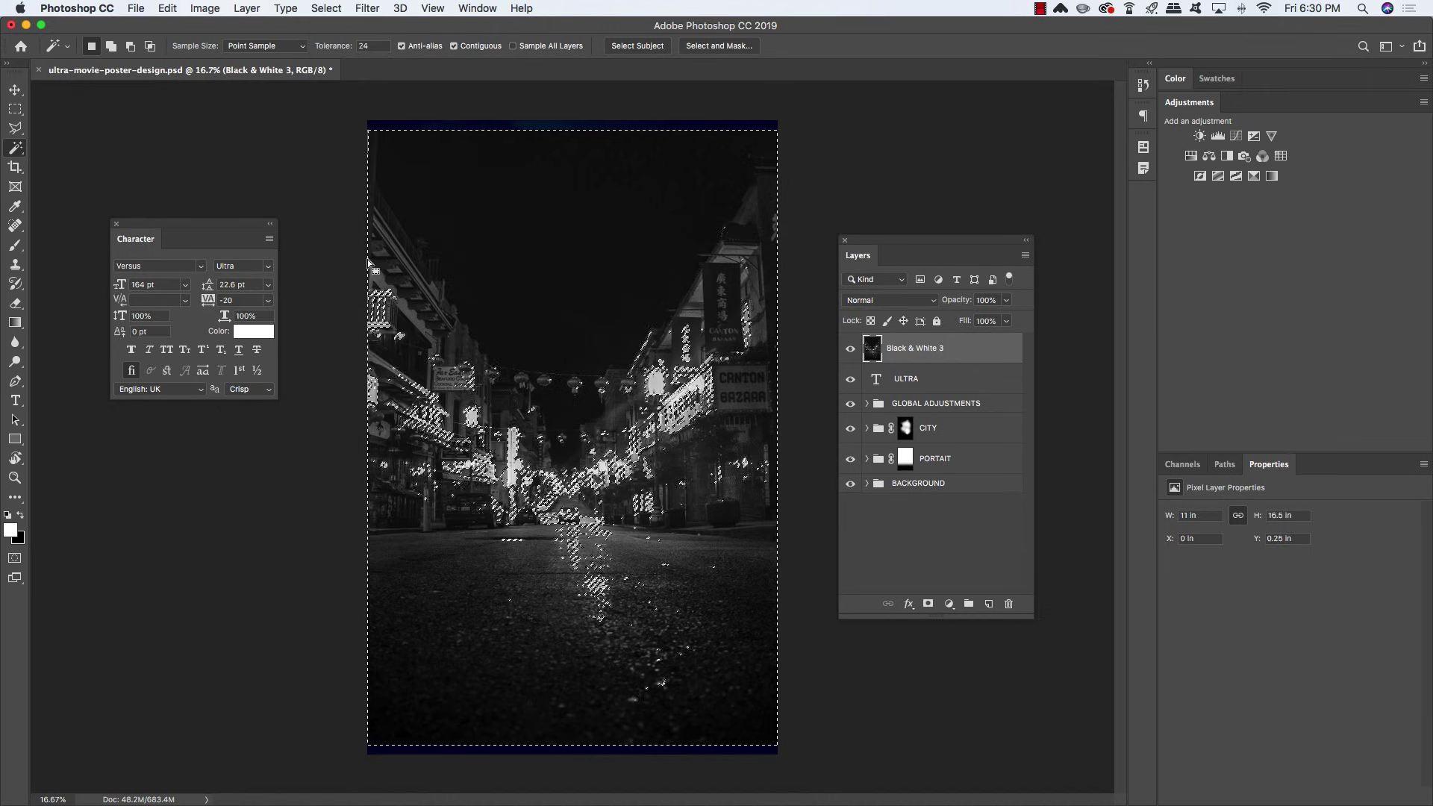
key(super+d)
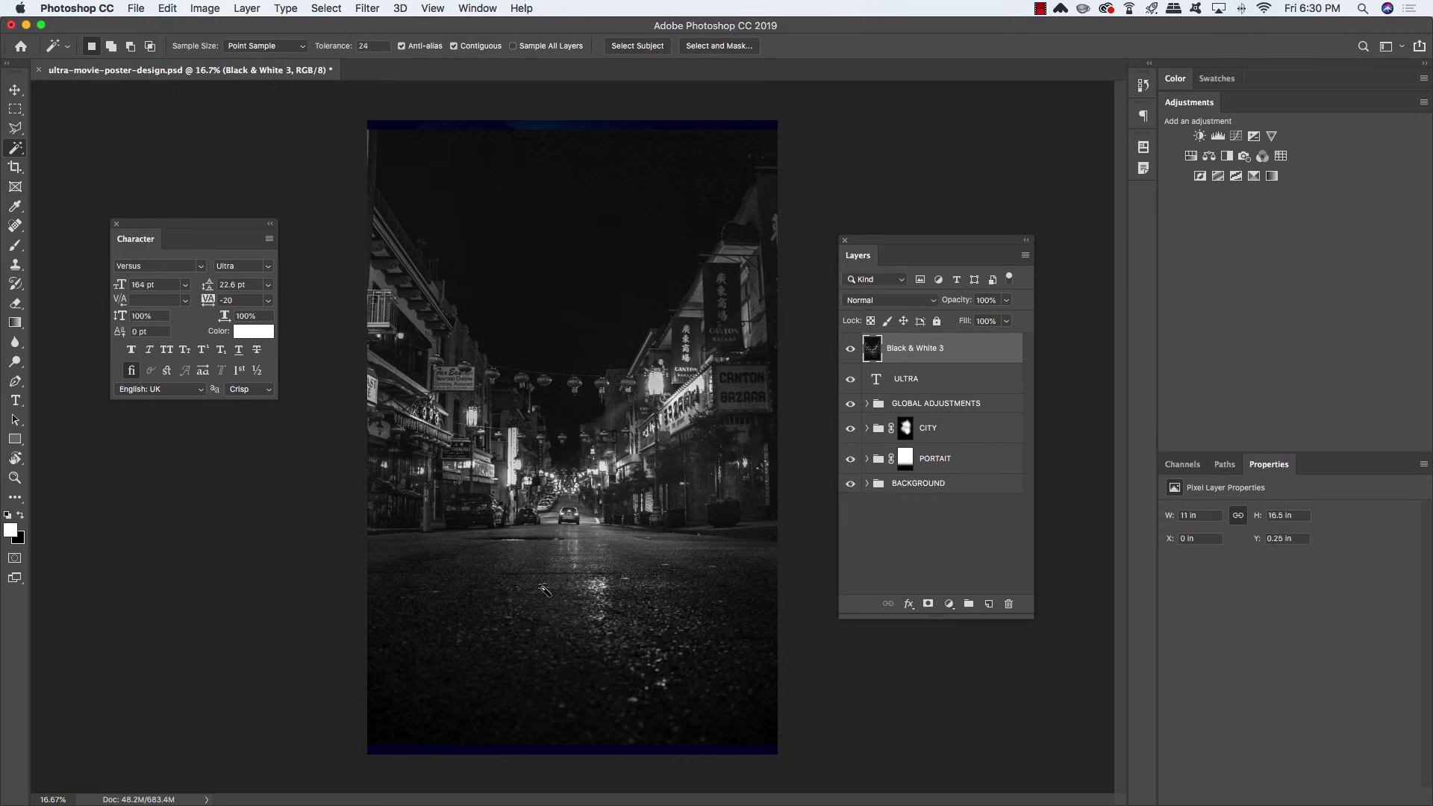
Select the dark sky and road, grow to similar tones, invert, and add an empty layer
click(571, 608)
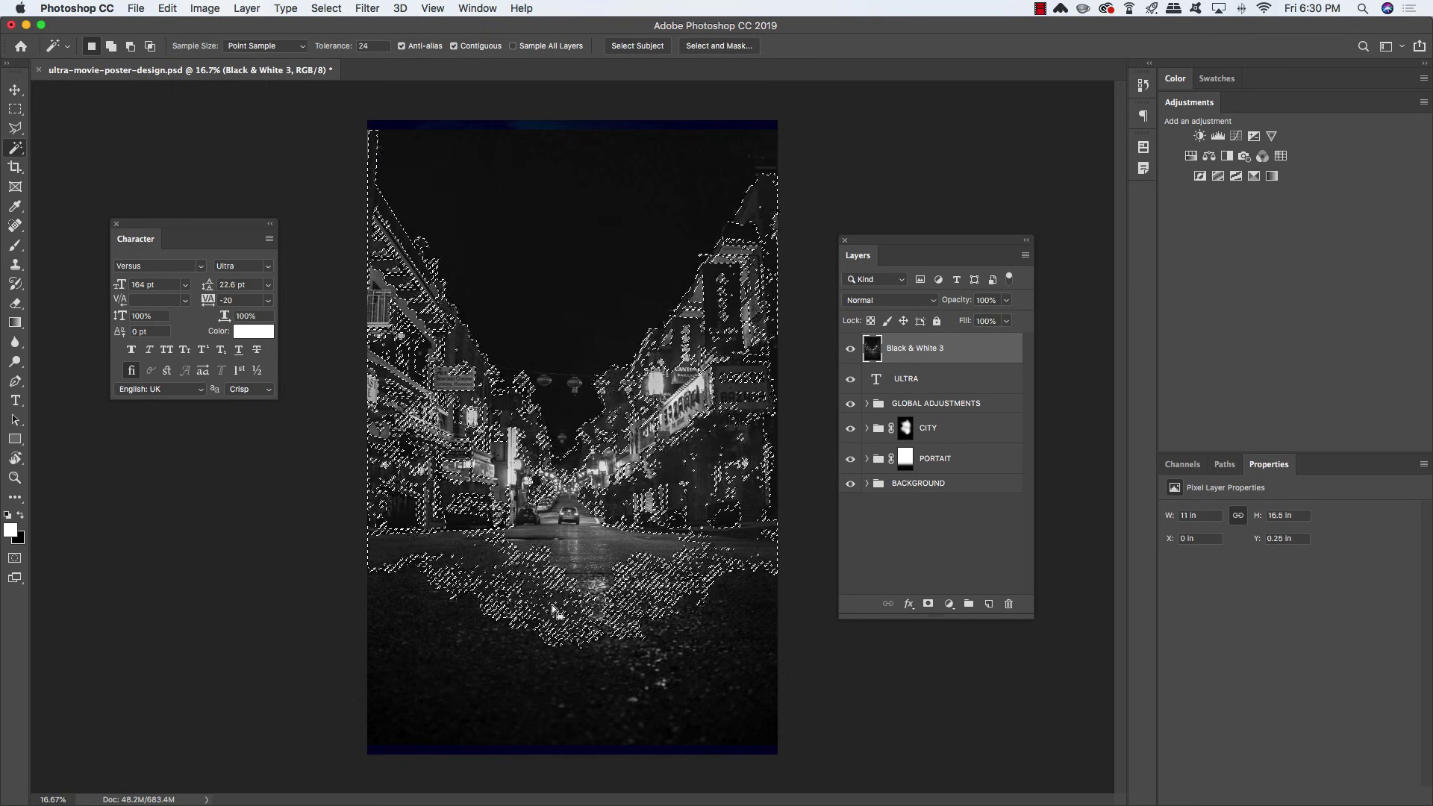
click(679, 656)
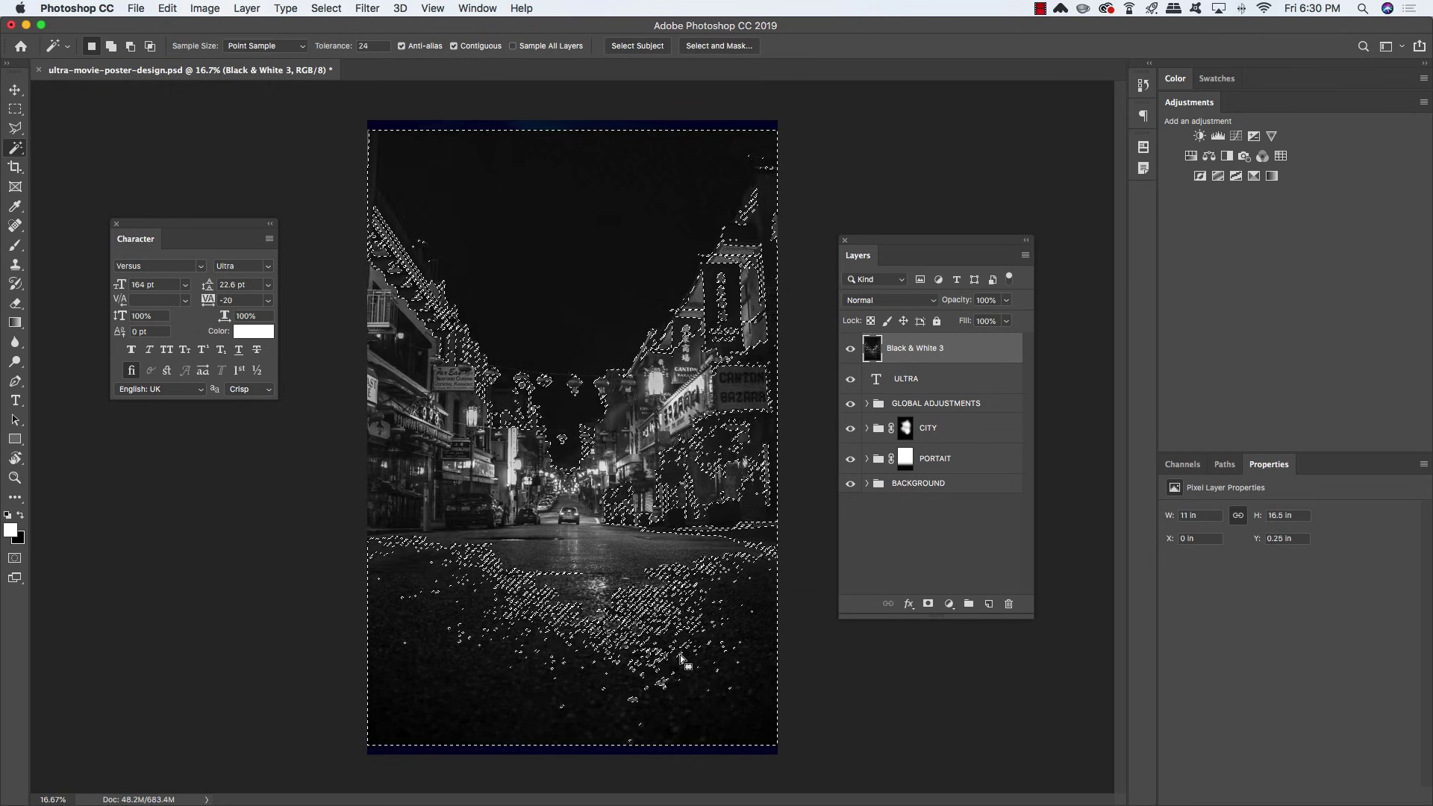
click(326, 8)
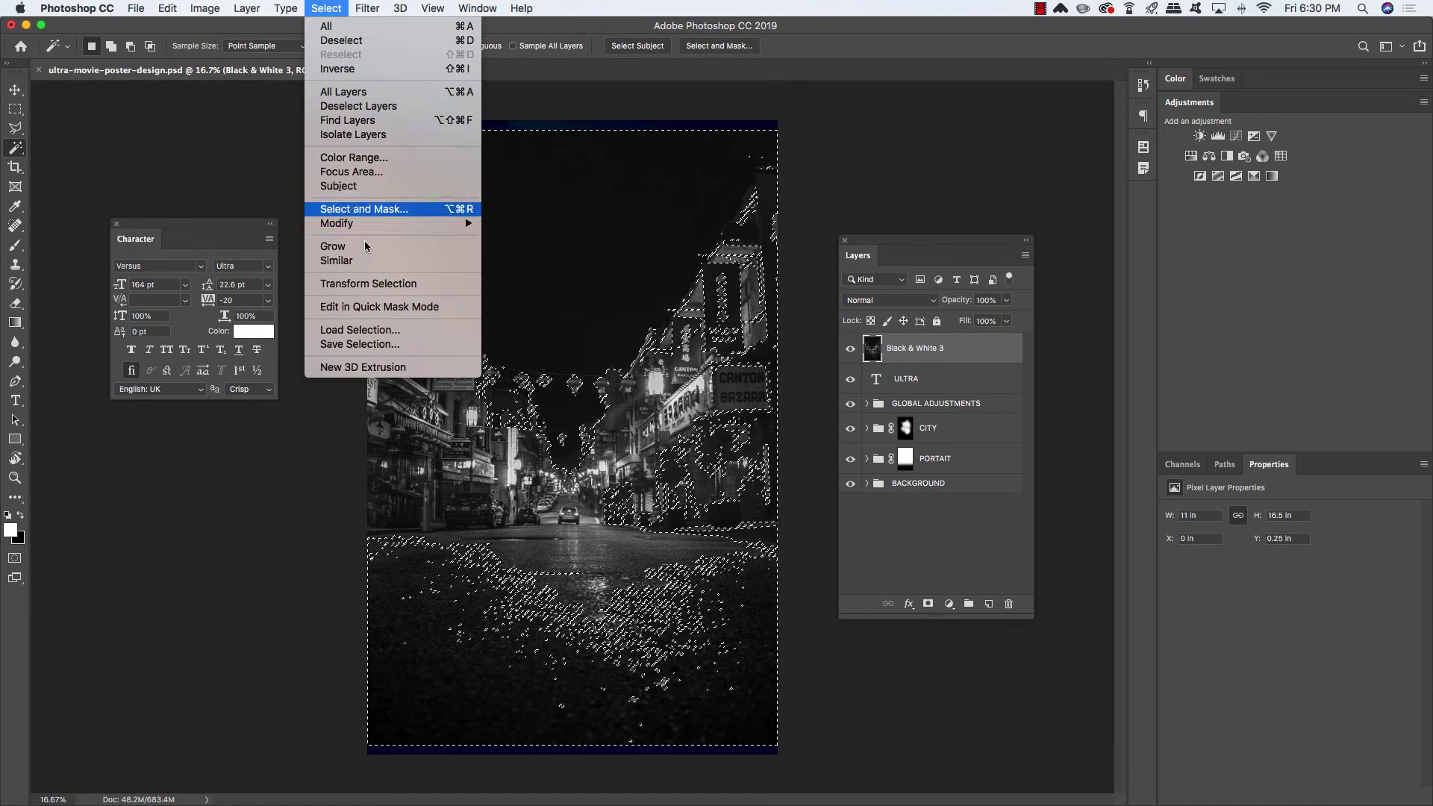
click(336, 261)
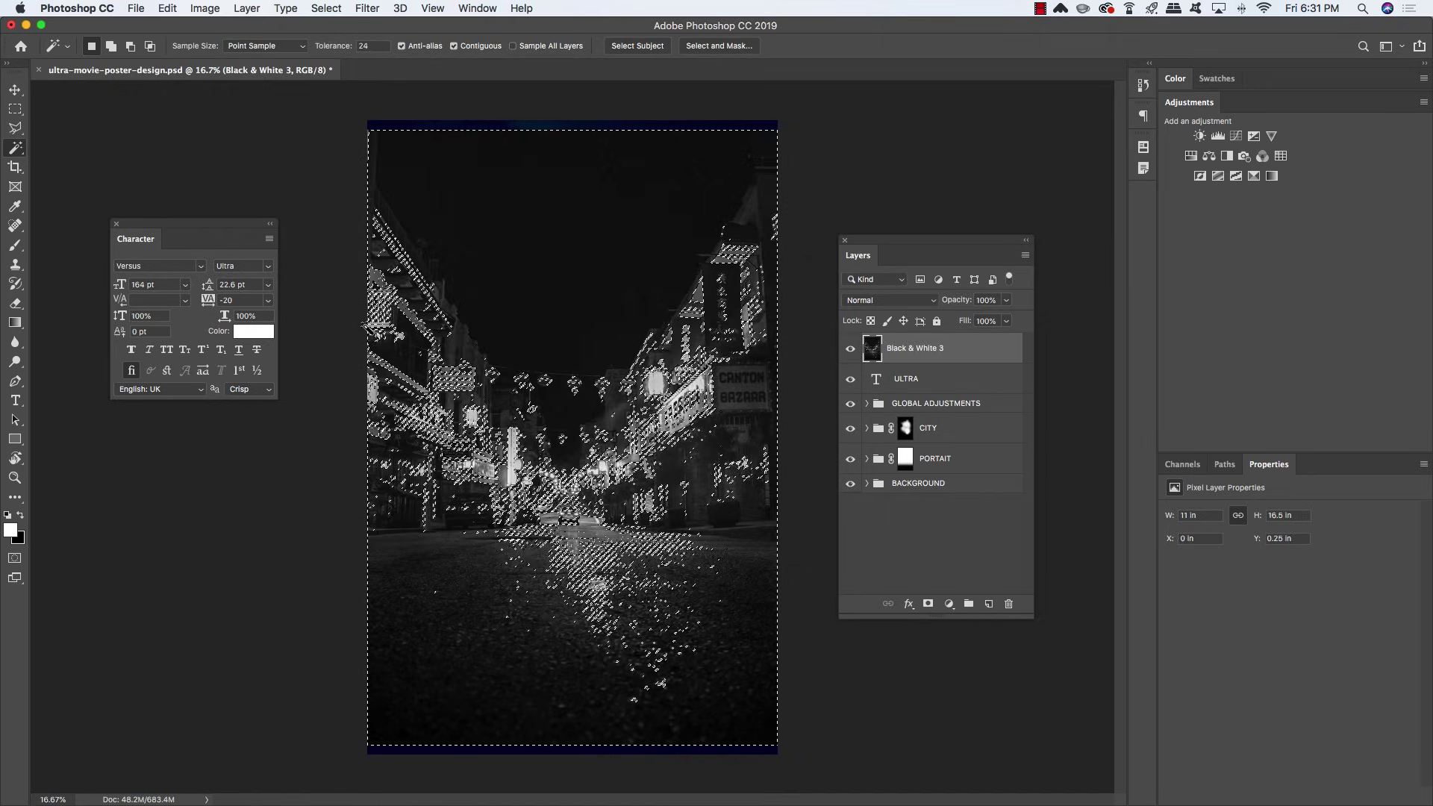
click(327, 9)
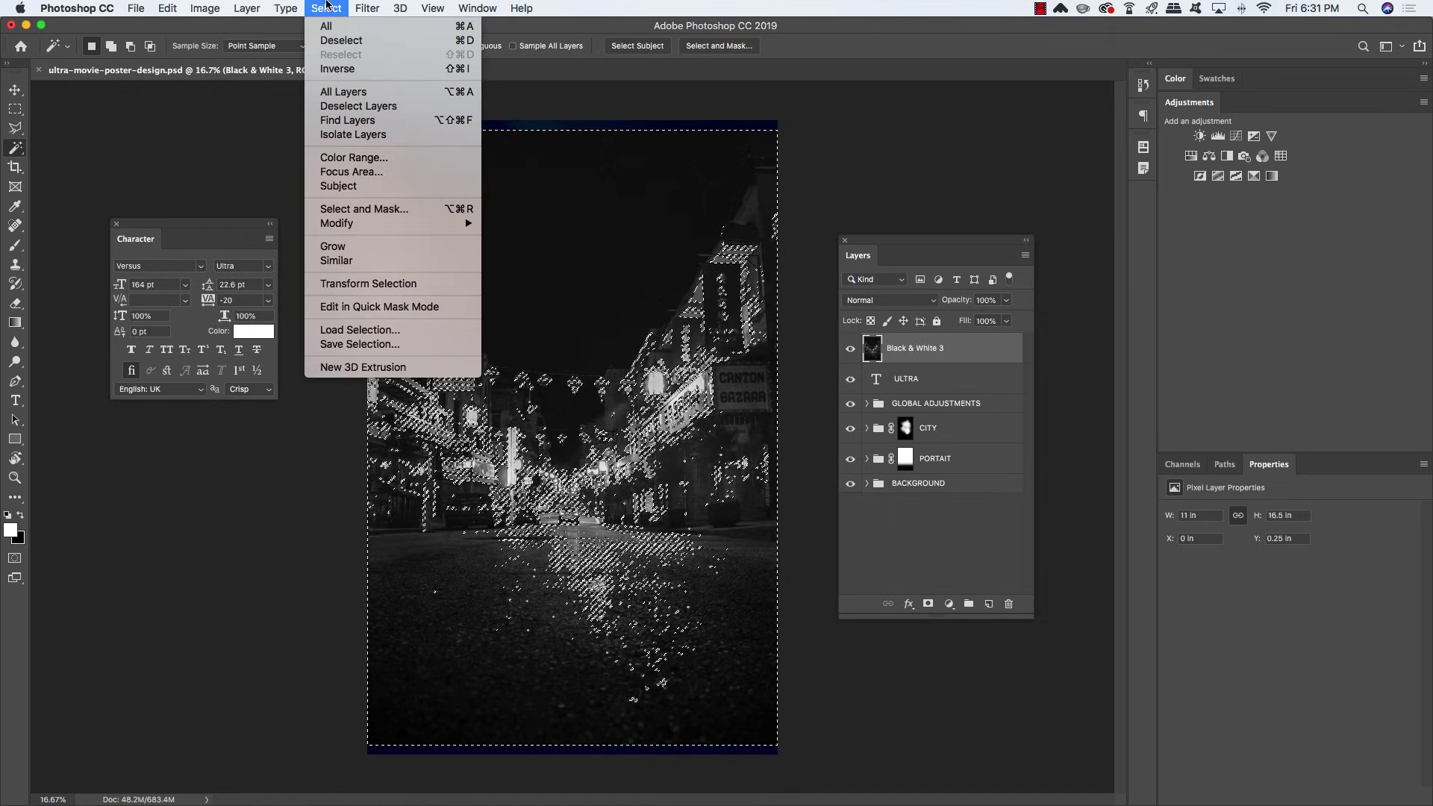
click(380, 73)
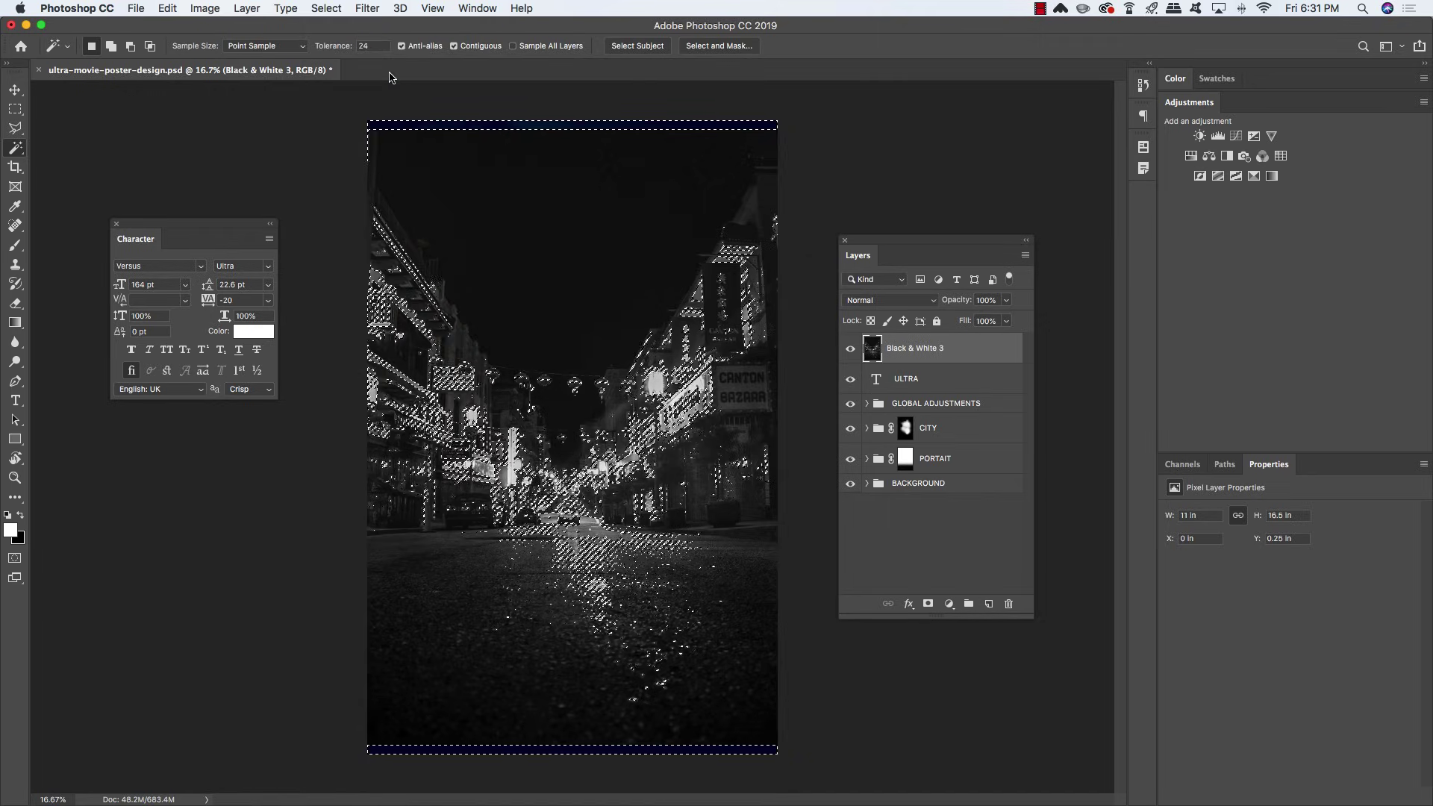
click(989, 604)
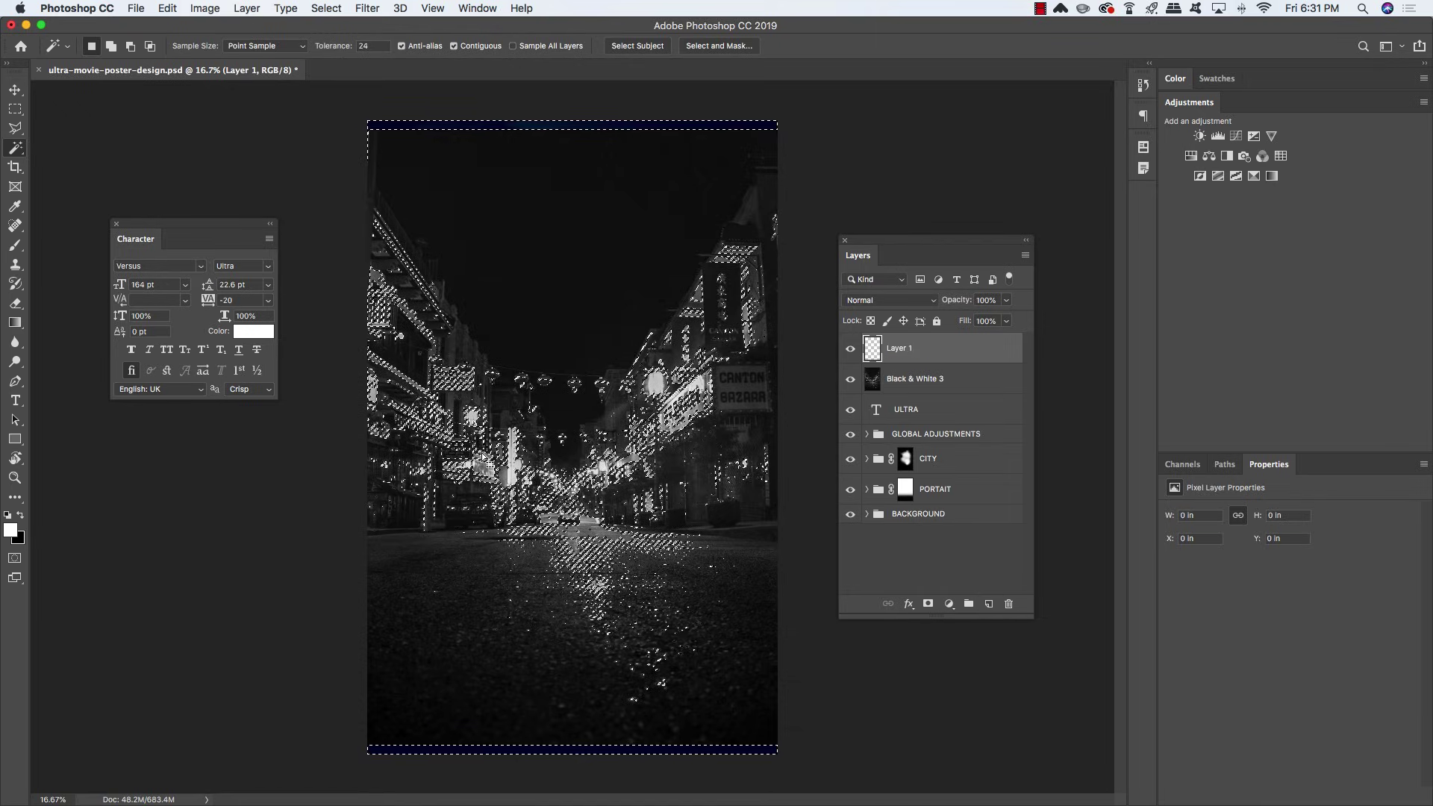
Fill the selected light areas with black, hide Black & White 3, and rename Layer 1 TEXTURE
key(x)
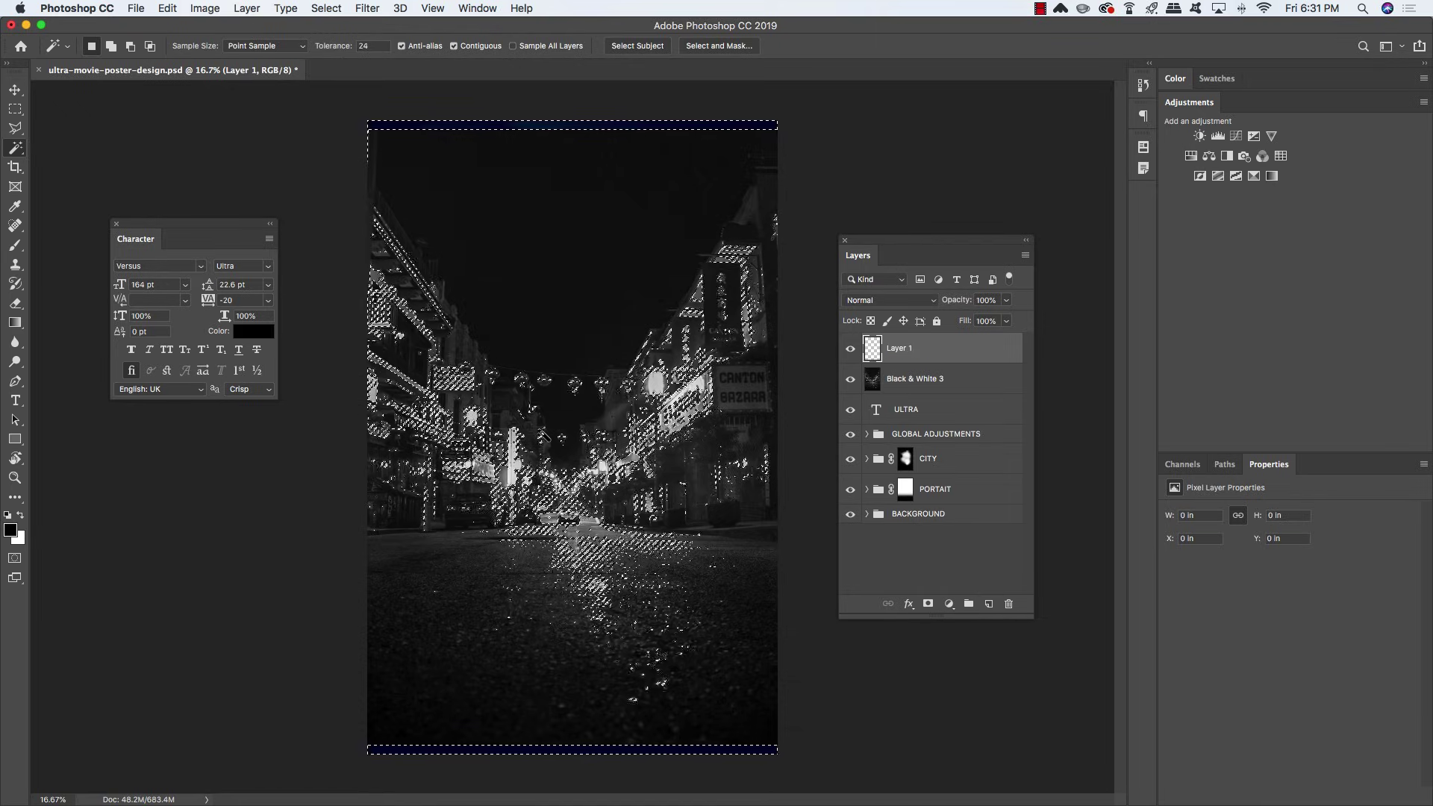
key(alt)
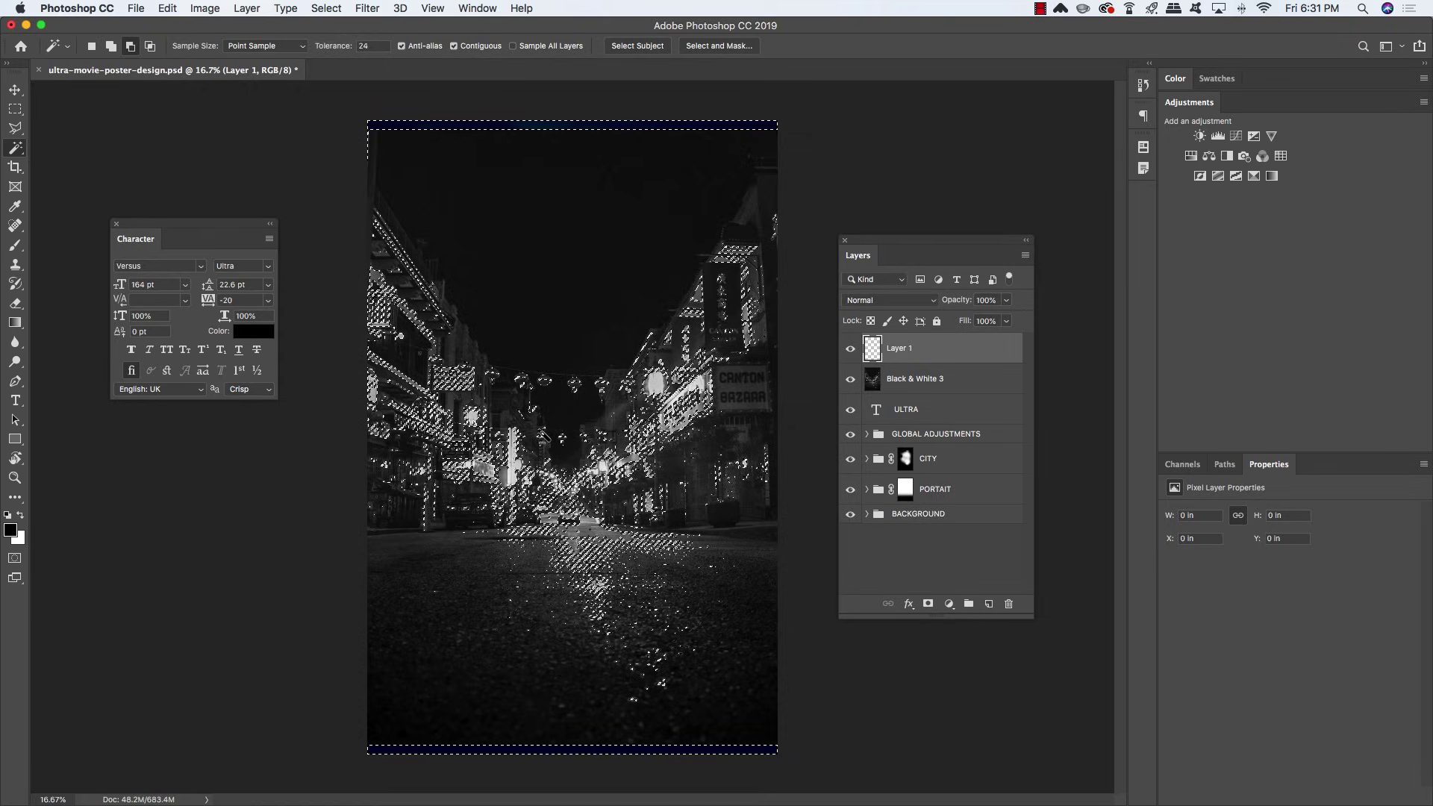
key(alt+BackSpace)
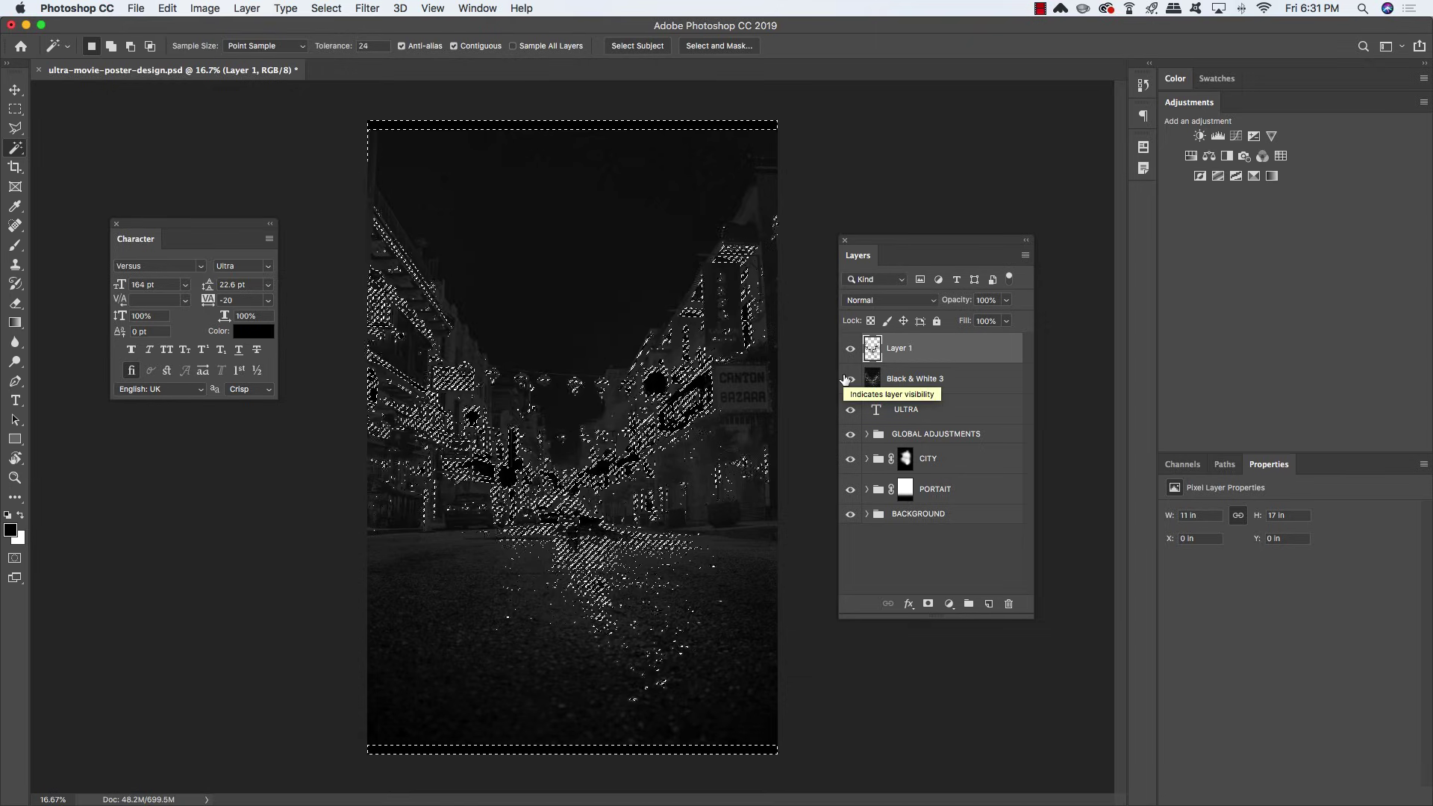
key(ctrl+d)
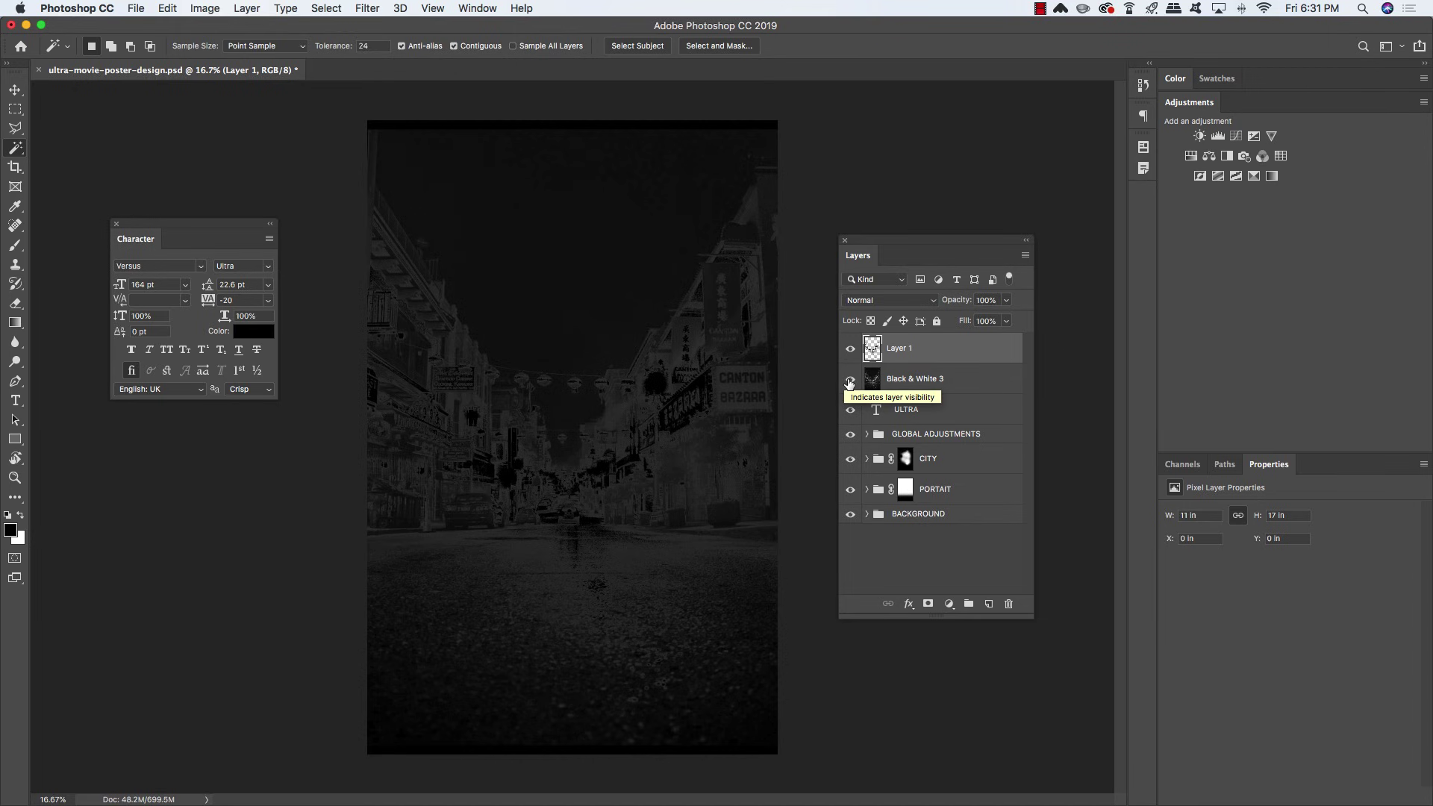
click(850, 379)
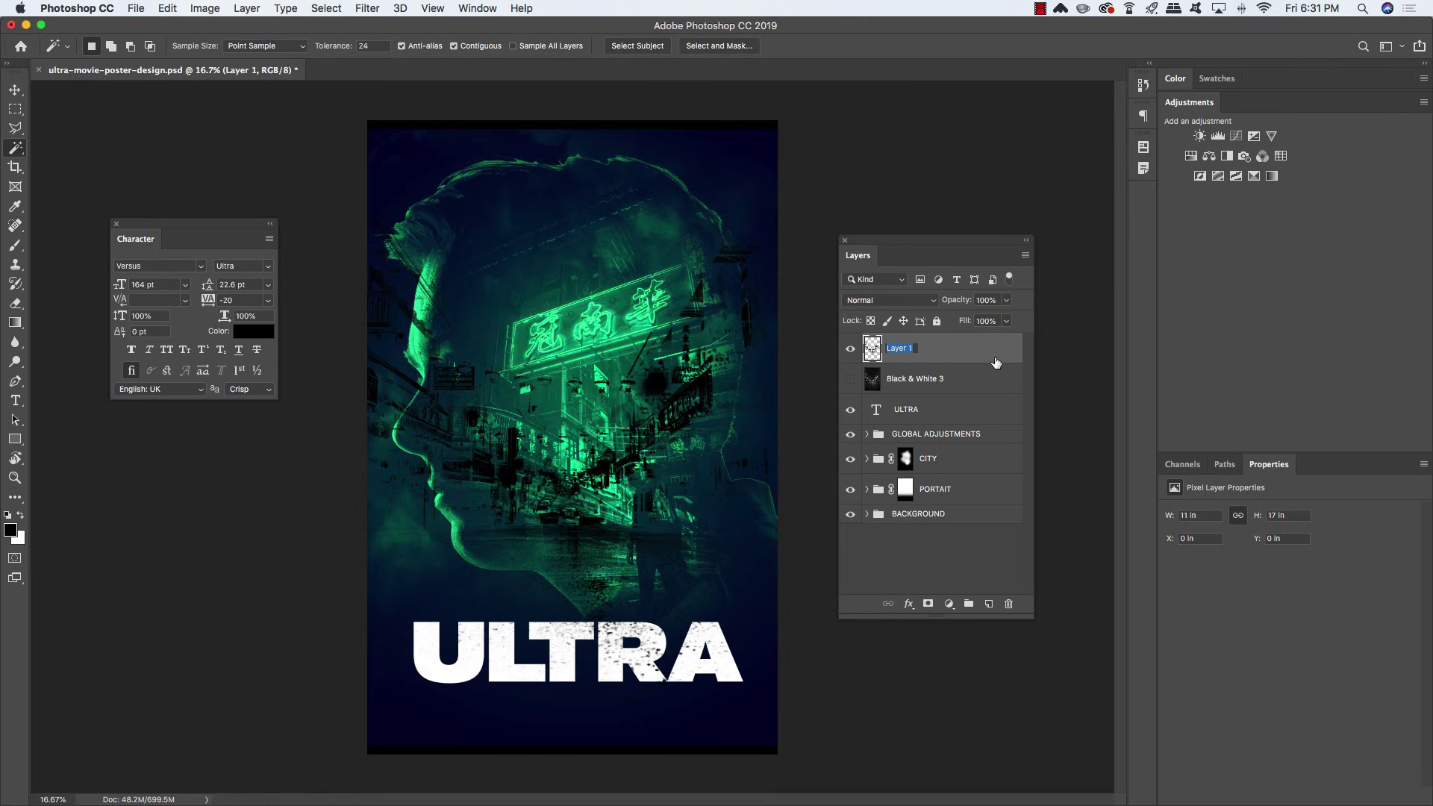
text(TEXTURE)
key(Return)
Convert TEXTURE to a smart object, duplicate it as TEXTURE copy, and hide the original
right_click(968, 356)
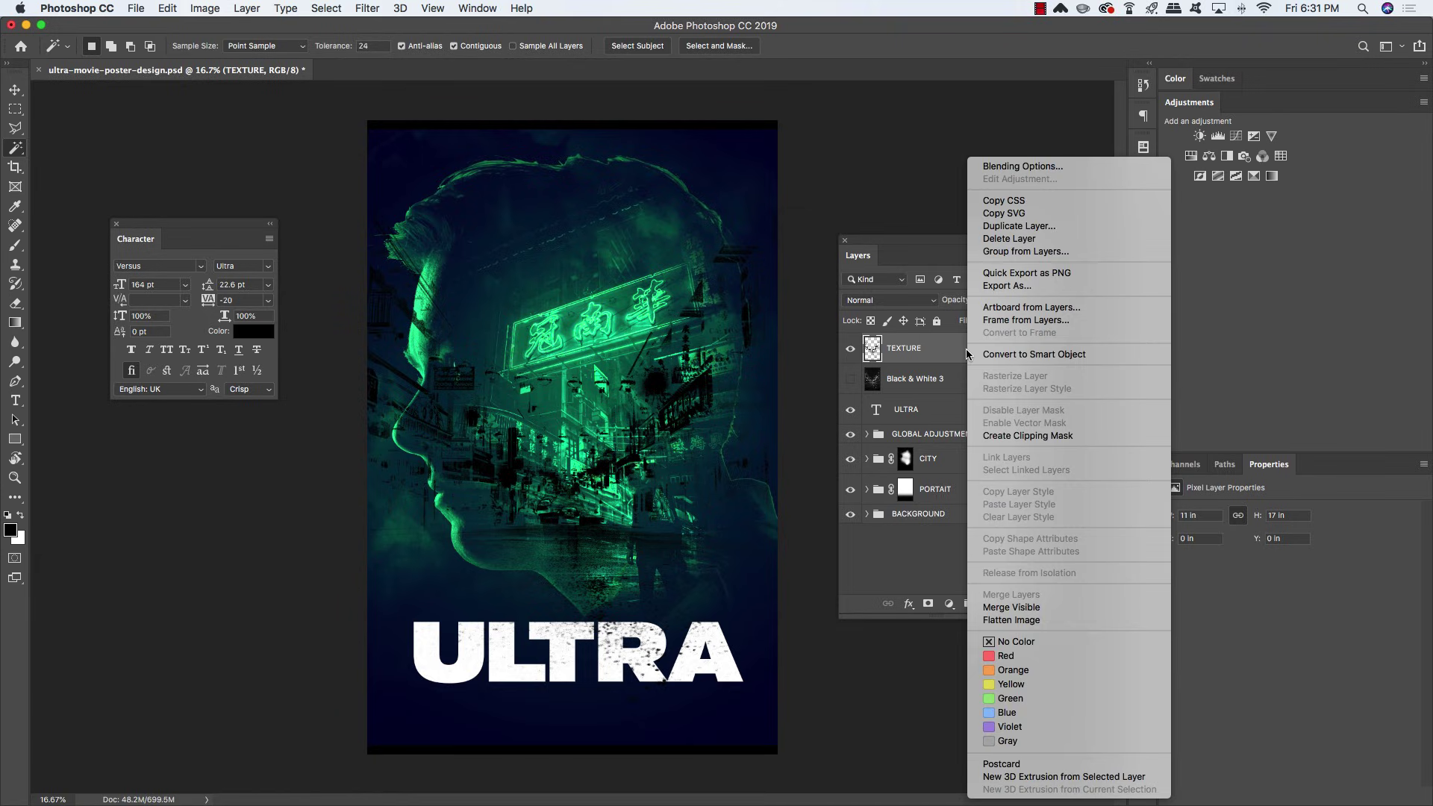
click(1016, 355)
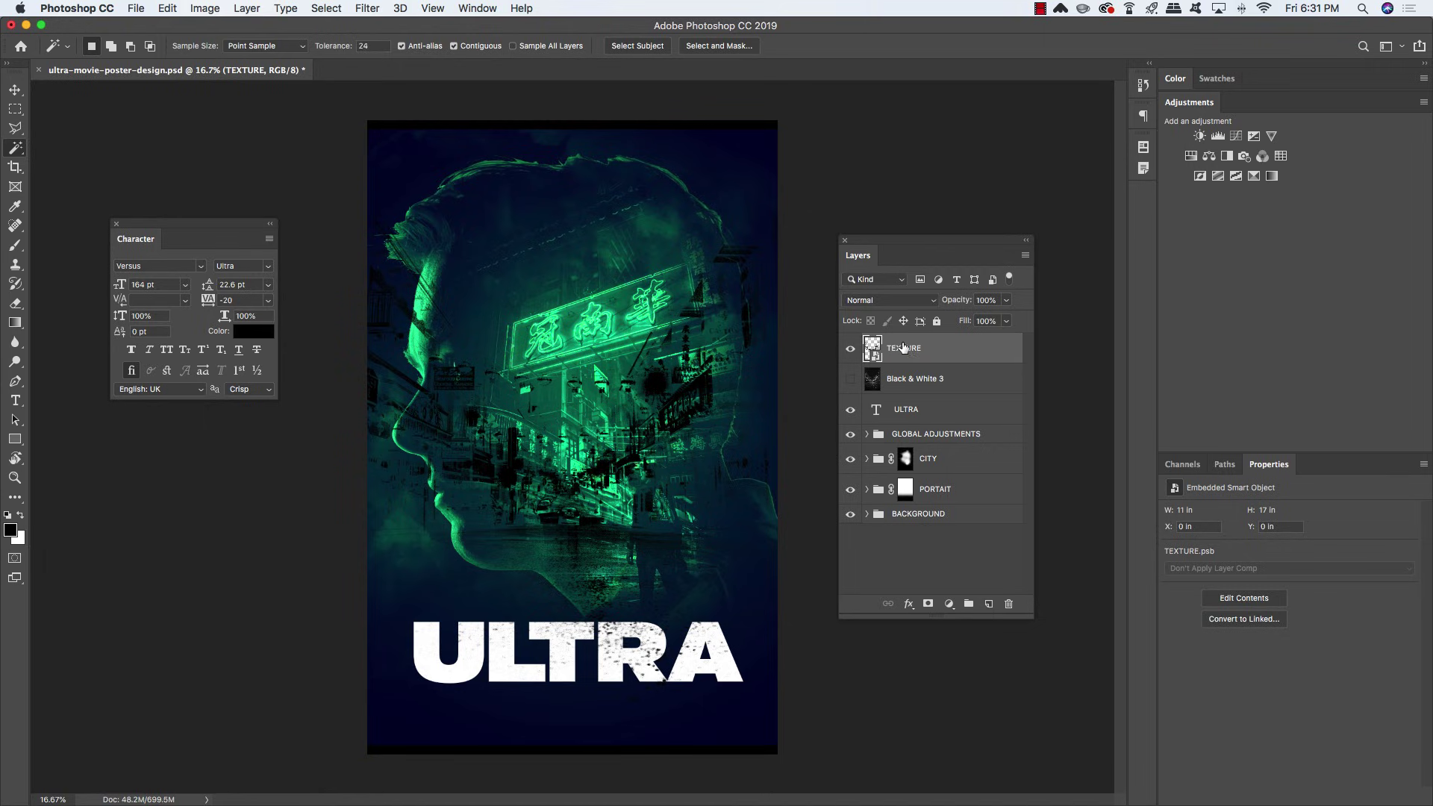
key(v)
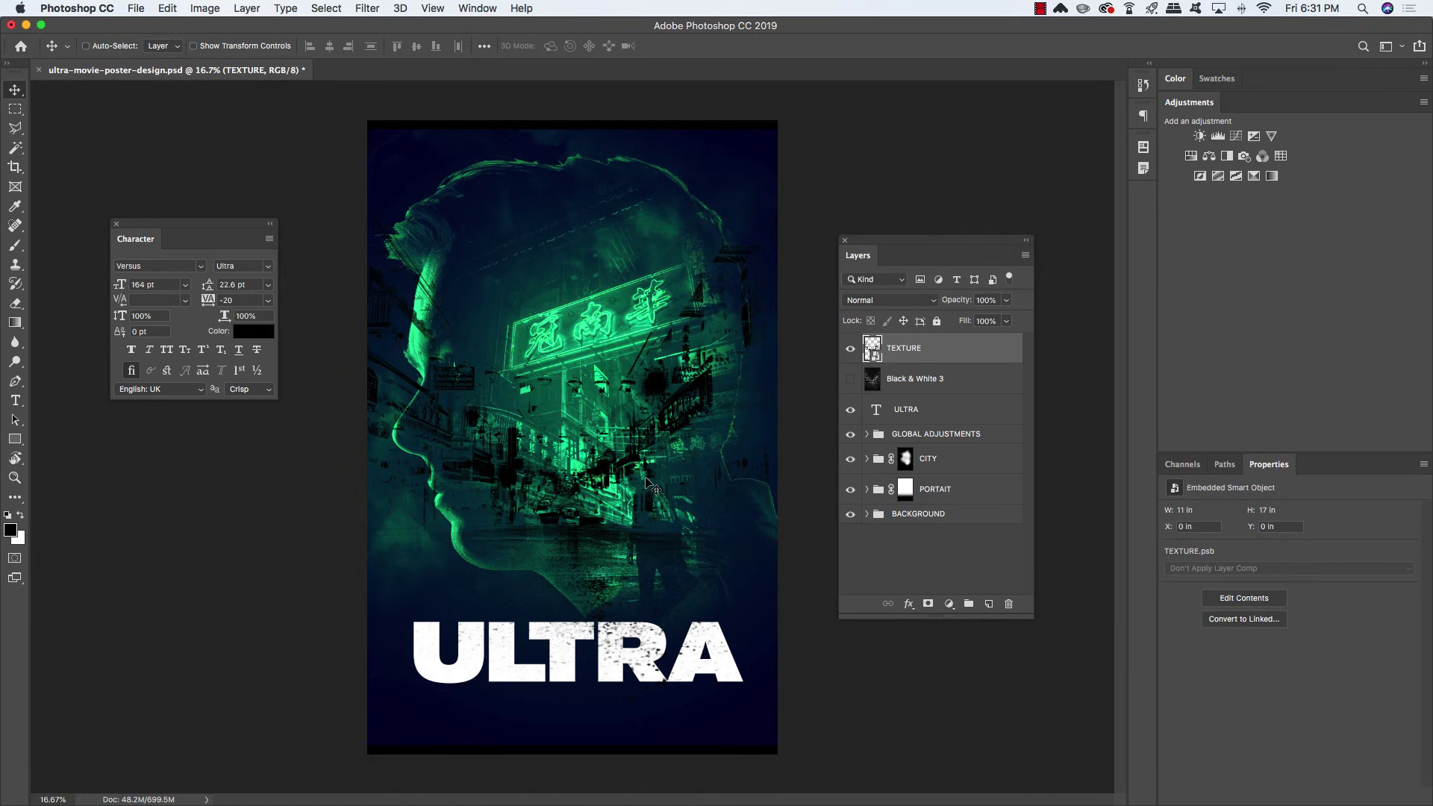
key(super+j)
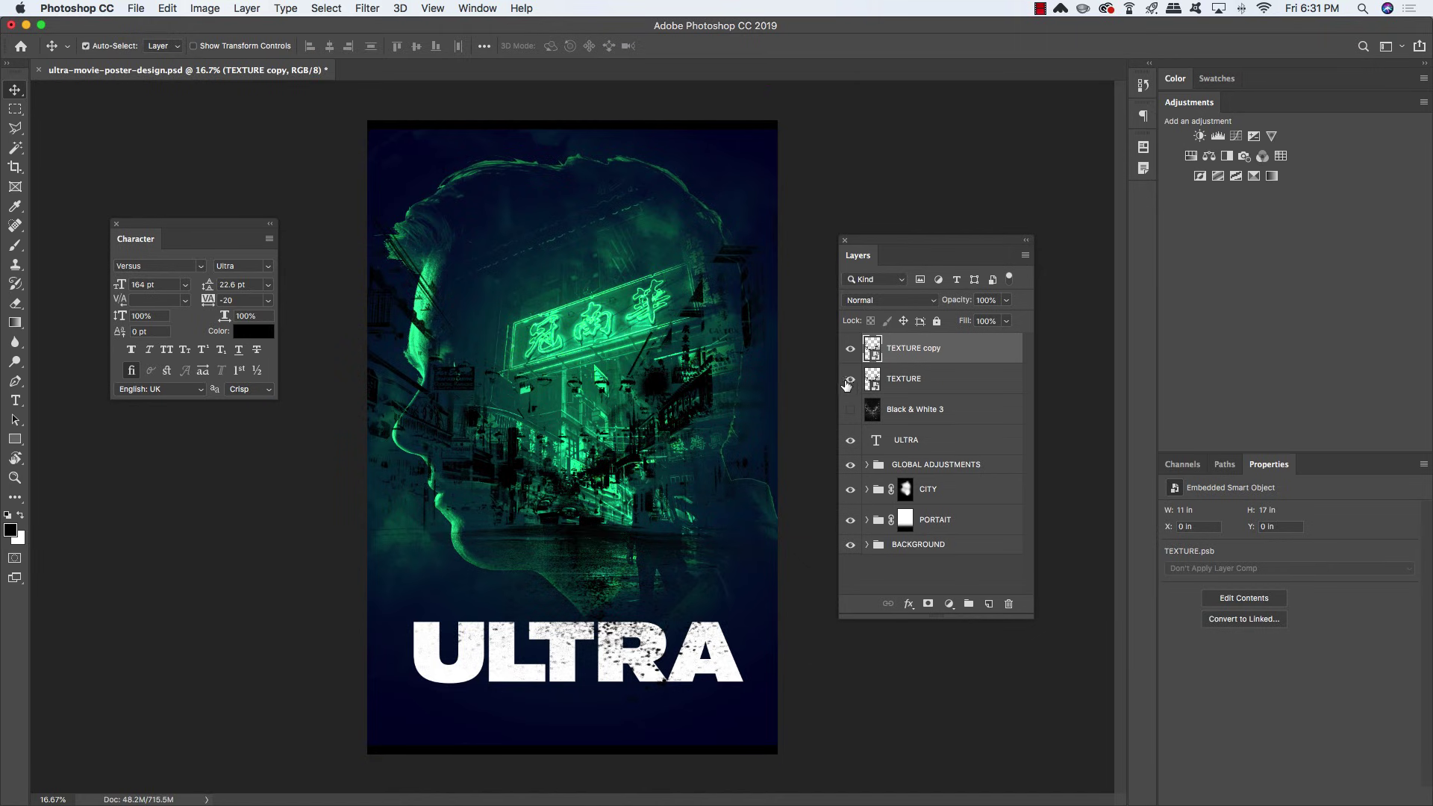
click(849, 379)
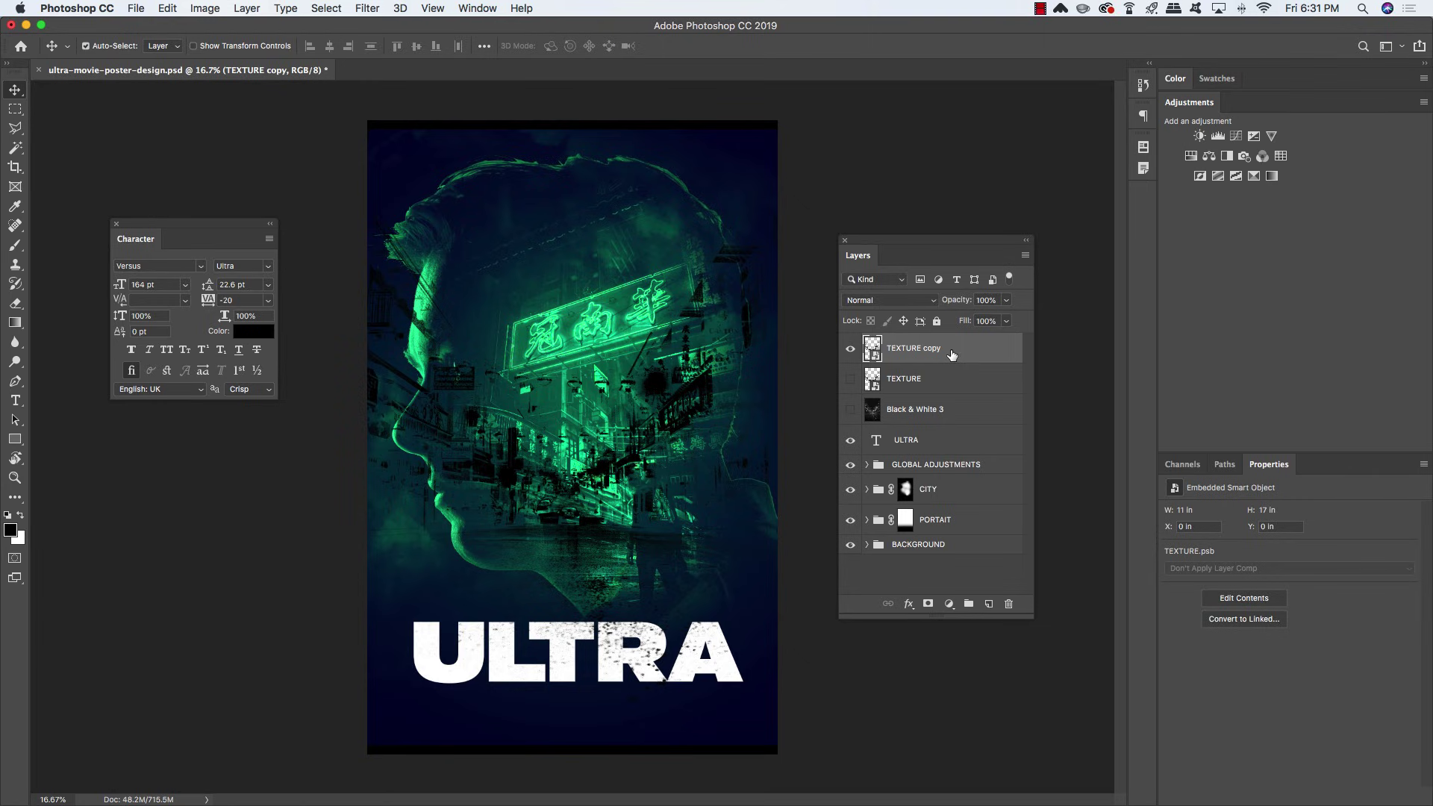
key(super+t)
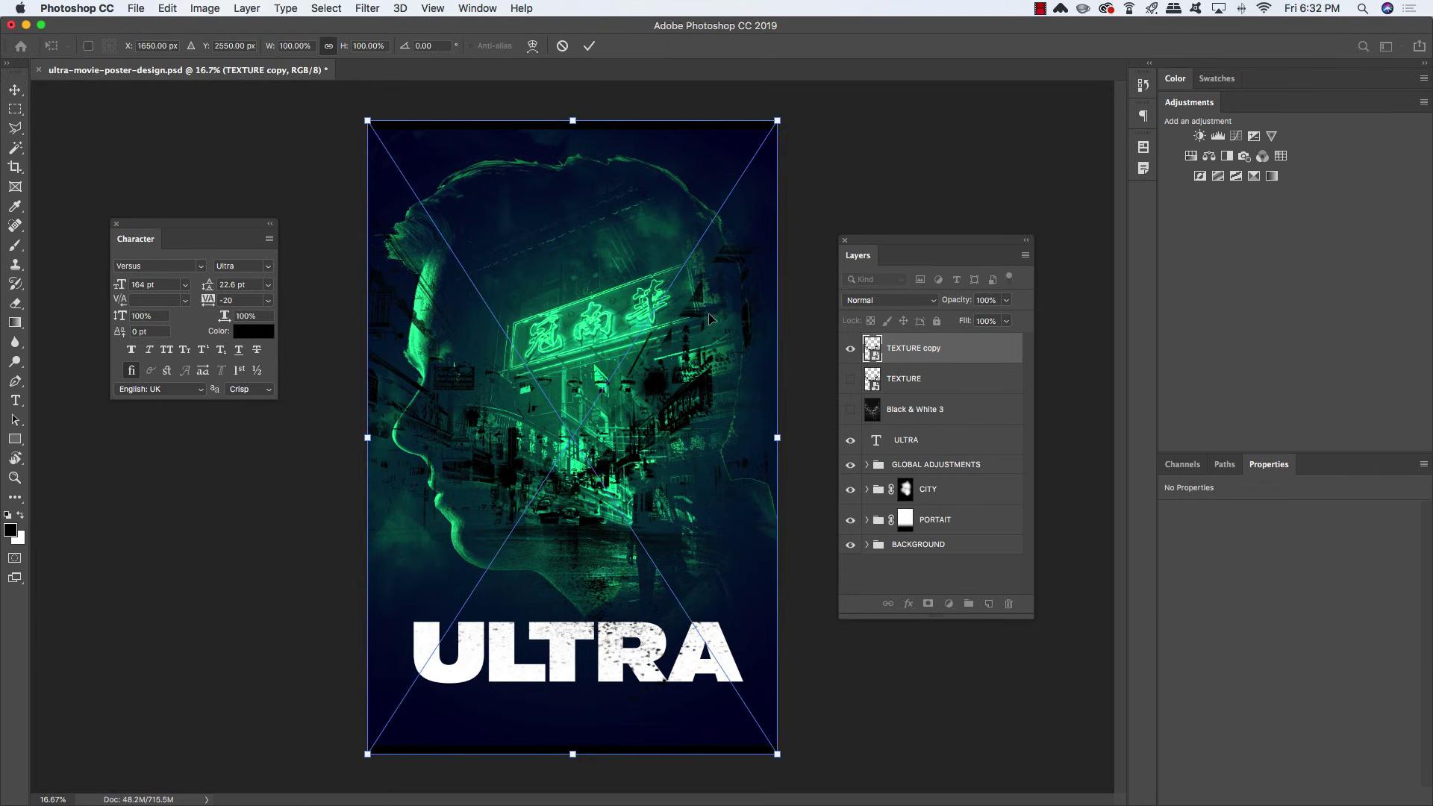
Scale TEXTURE copy to 86.63% and move it over the head and ULTRA title
drag(717, 313, 528, 426)
drag(515, 591, 448, 610)
mouse_move(484, 672)
mouse_down()
mouse_move(503, 663)
mouse_move(504, 700)
mouse_move(523, 682)
mouse_move(476, 678)
mouse_up()
drag(530, 198, 501, 239)
drag(450, 450, 617, 525)
key(Return)
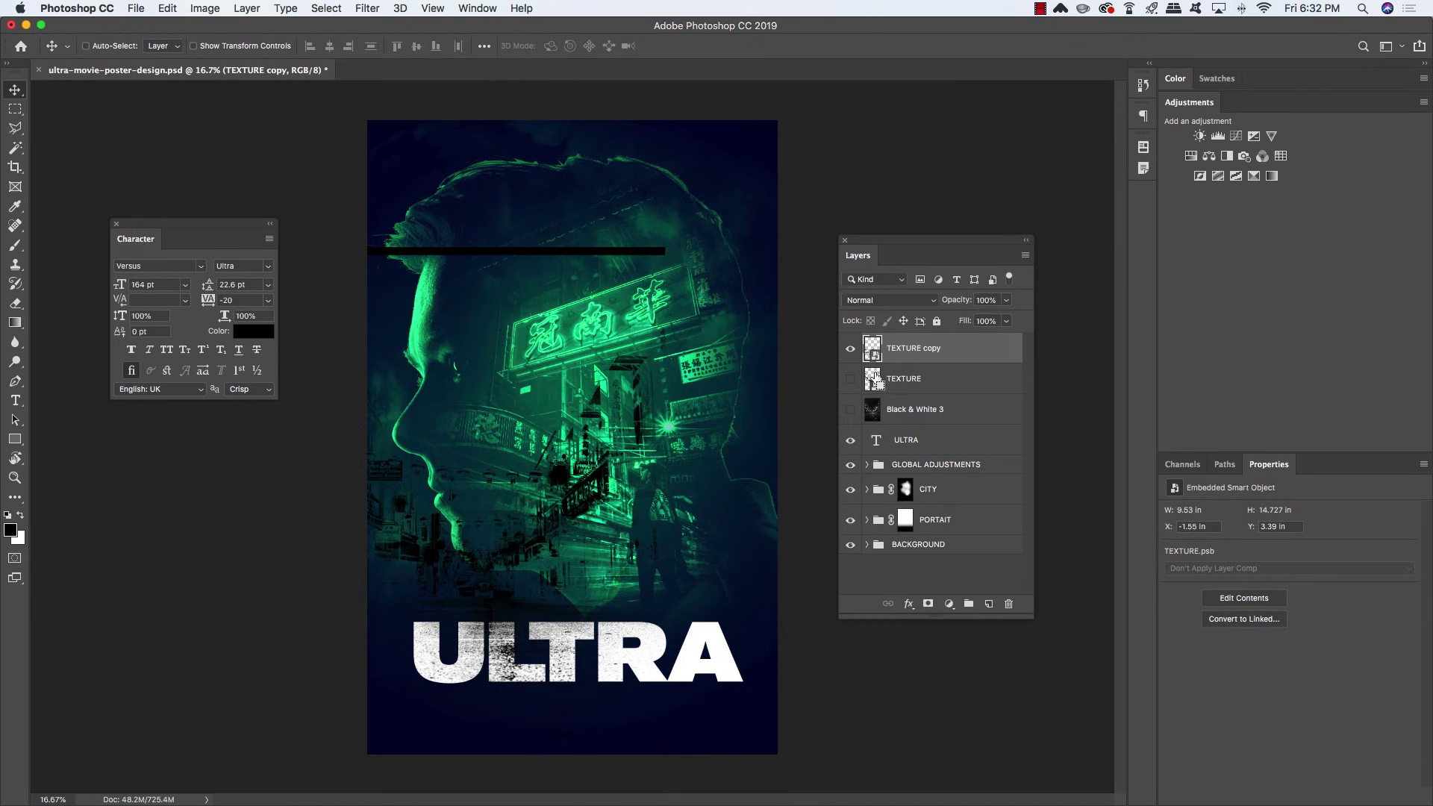
Mask the ULTRA title with the inverted TEXTURE copy selection, keeping TEXTURE copy hidden
ctrl+click(875, 357)
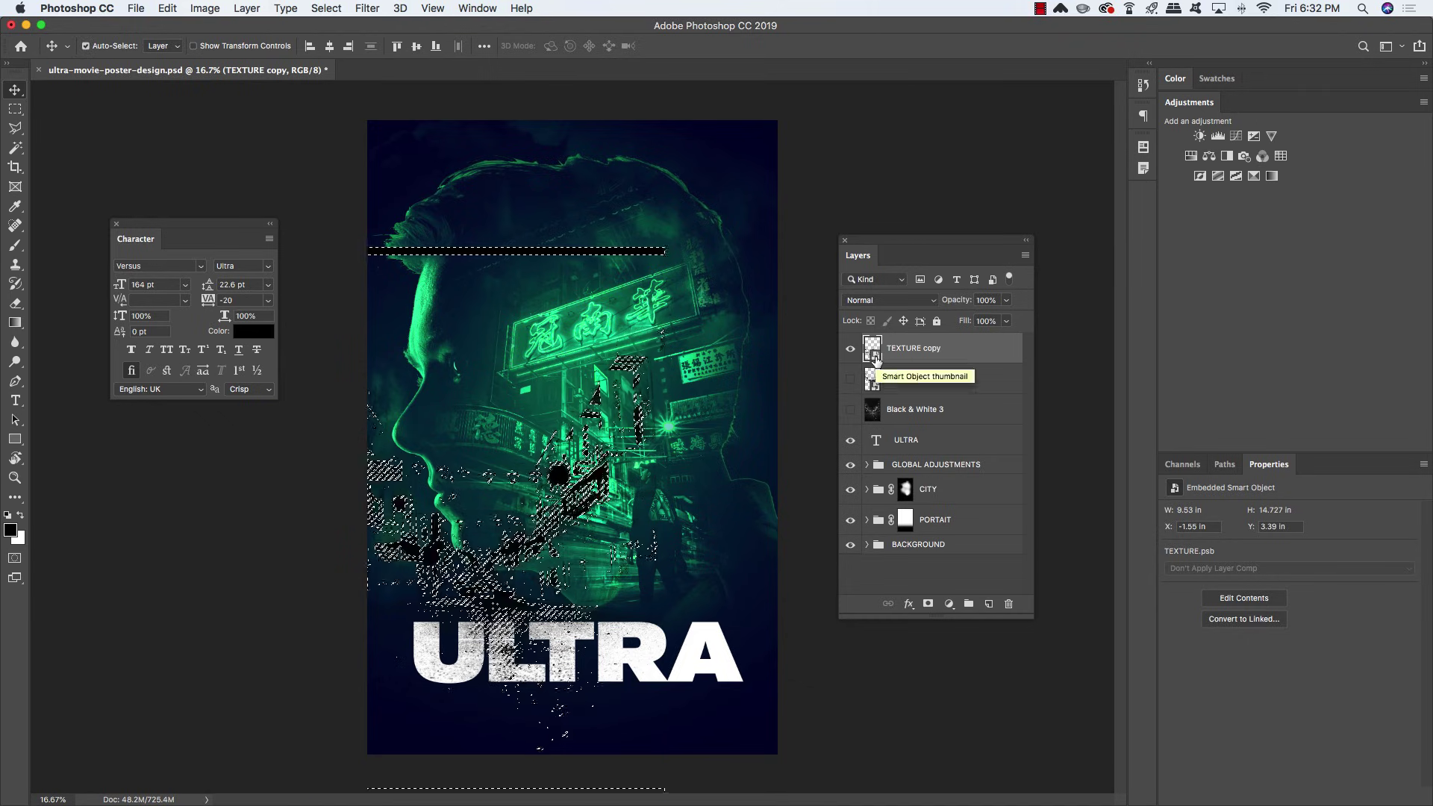
click(851, 351)
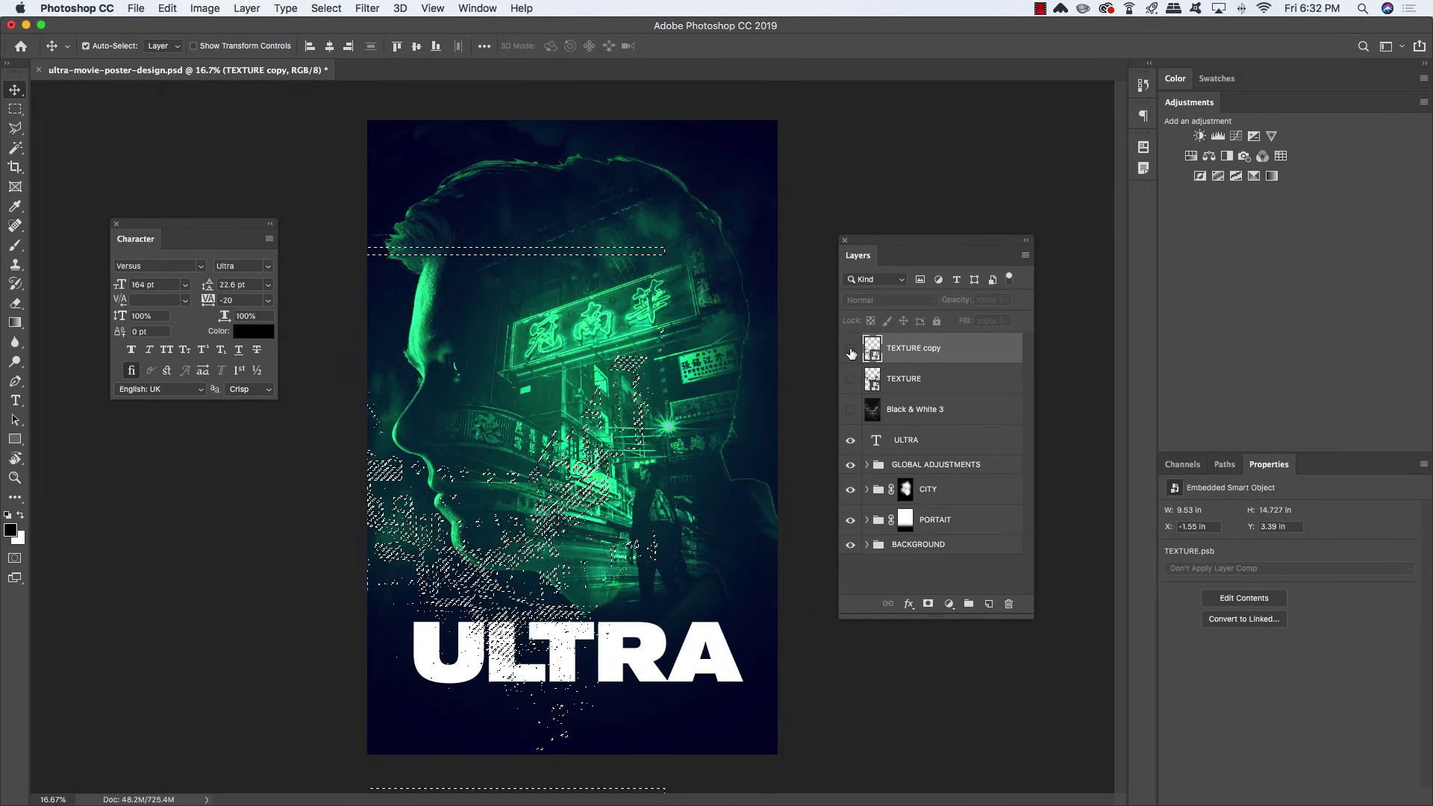
click(965, 442)
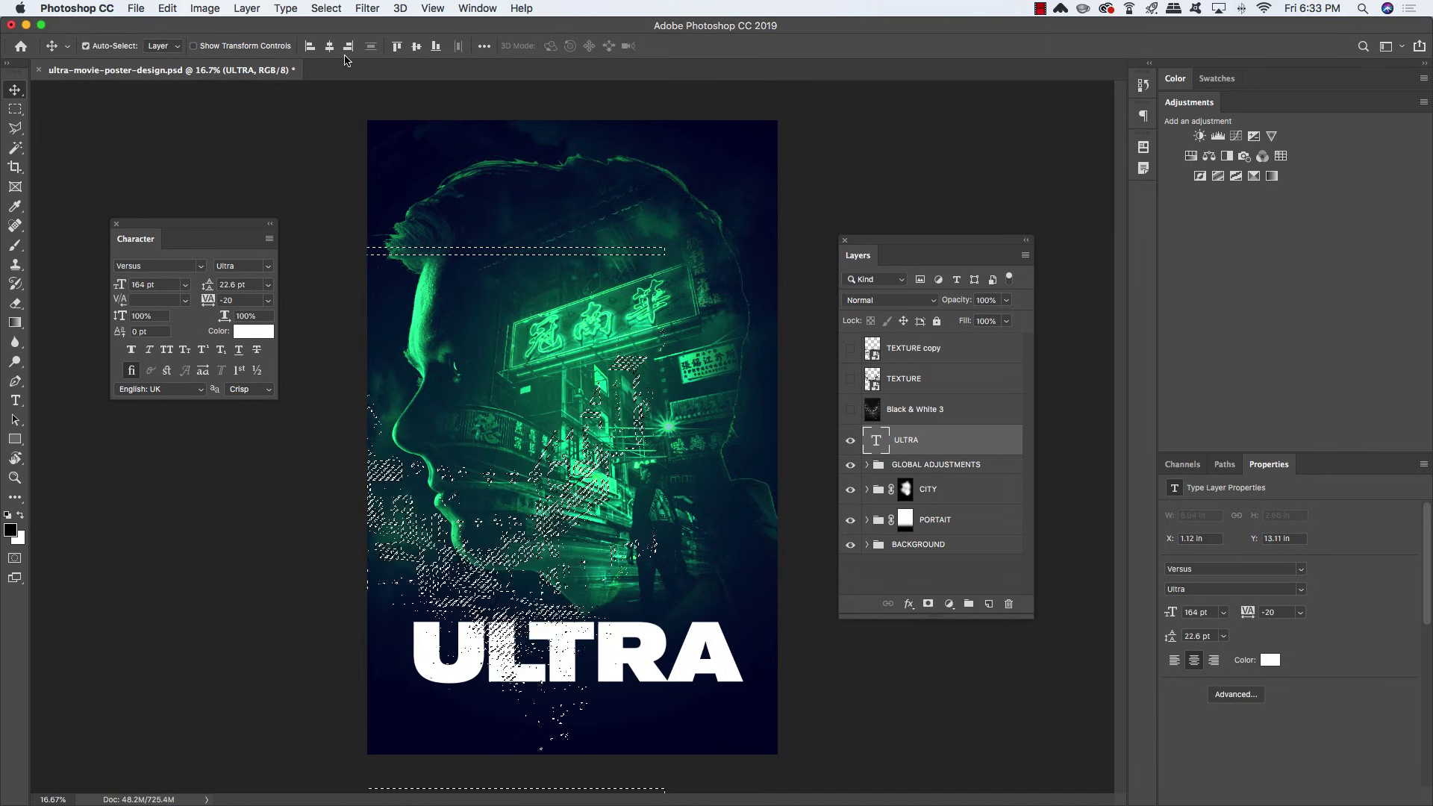
click(325, 8)
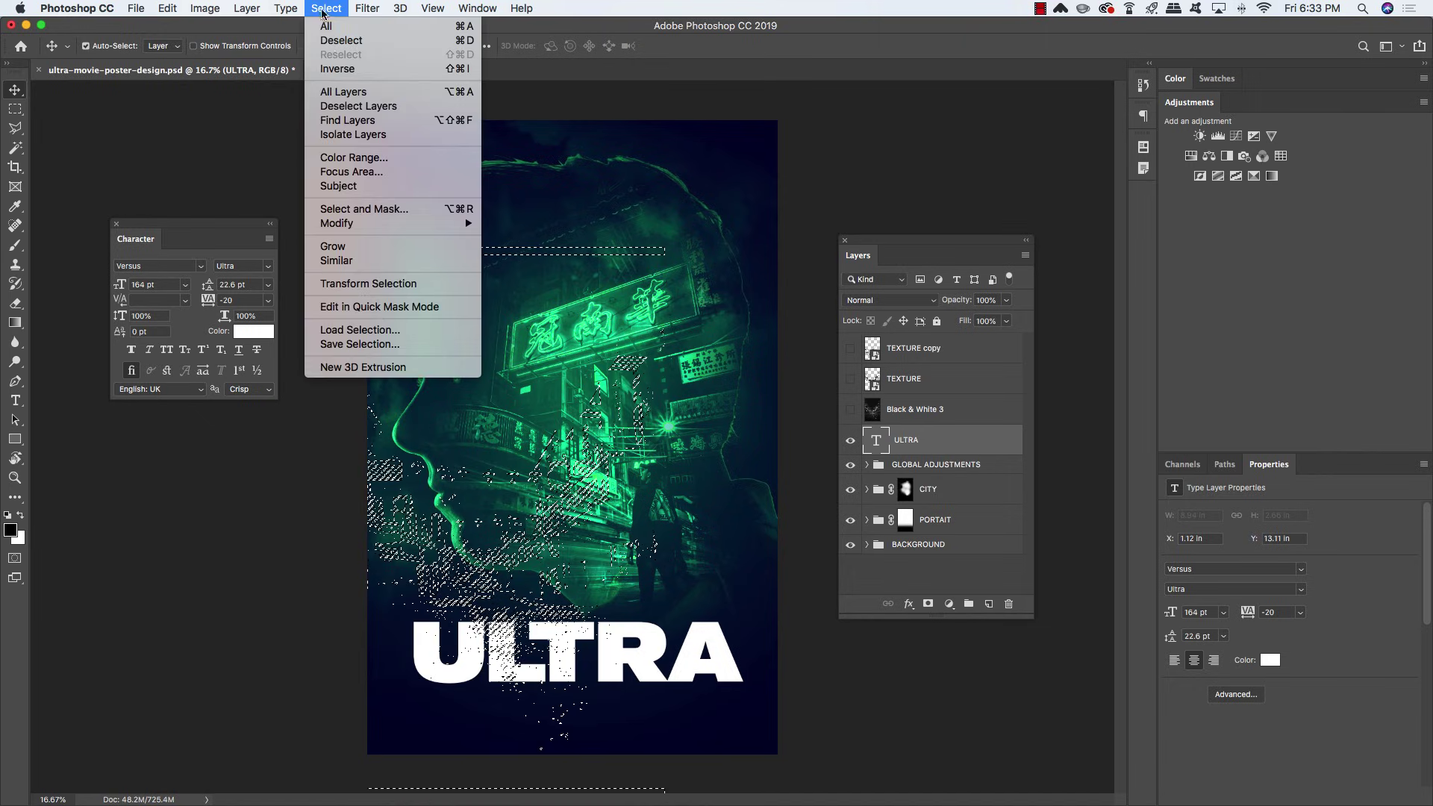
click(331, 73)
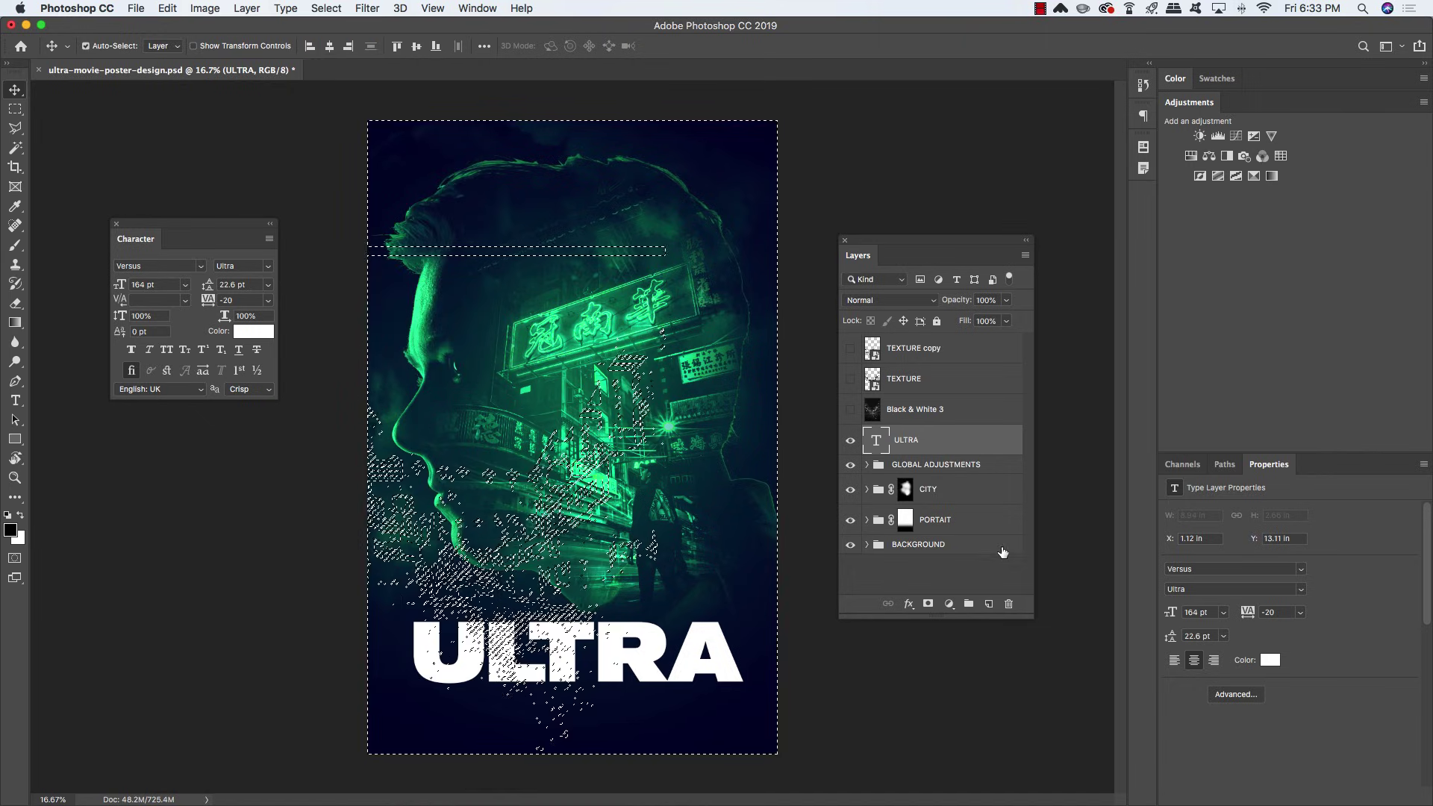
click(928, 603)
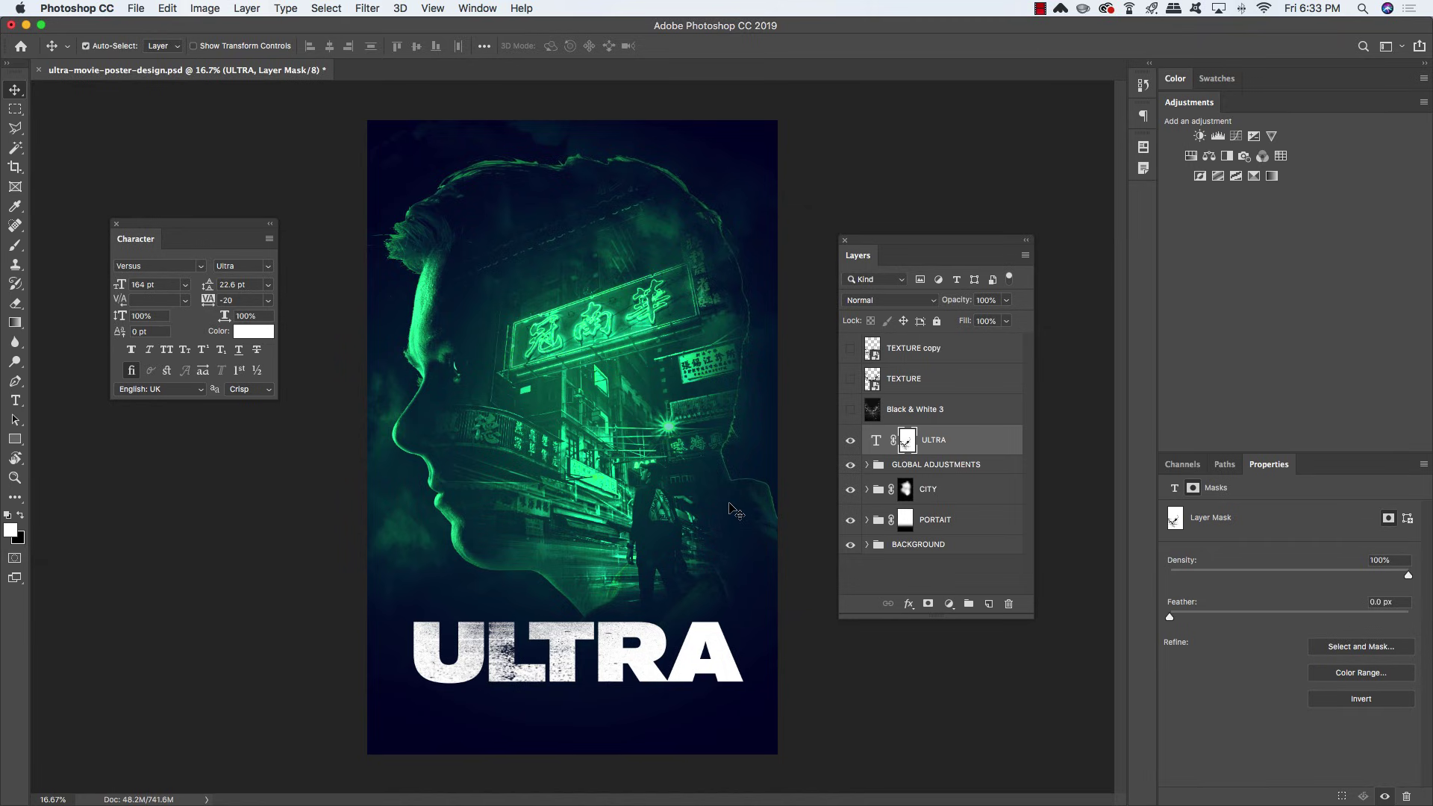
click(871, 352)
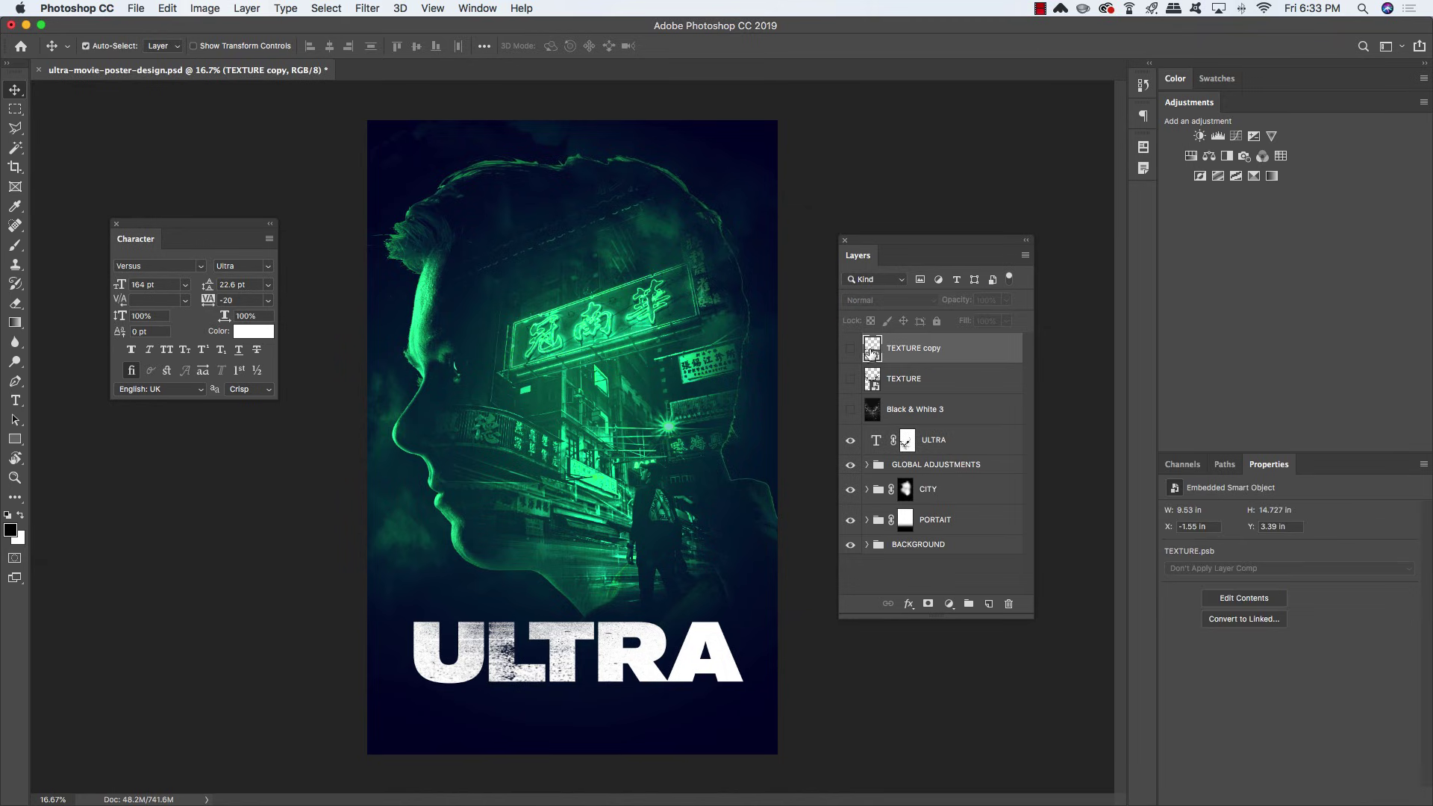
Show TEXTURE copy again, flip it horizontally, and position it toward the head's right side
click(850, 350)
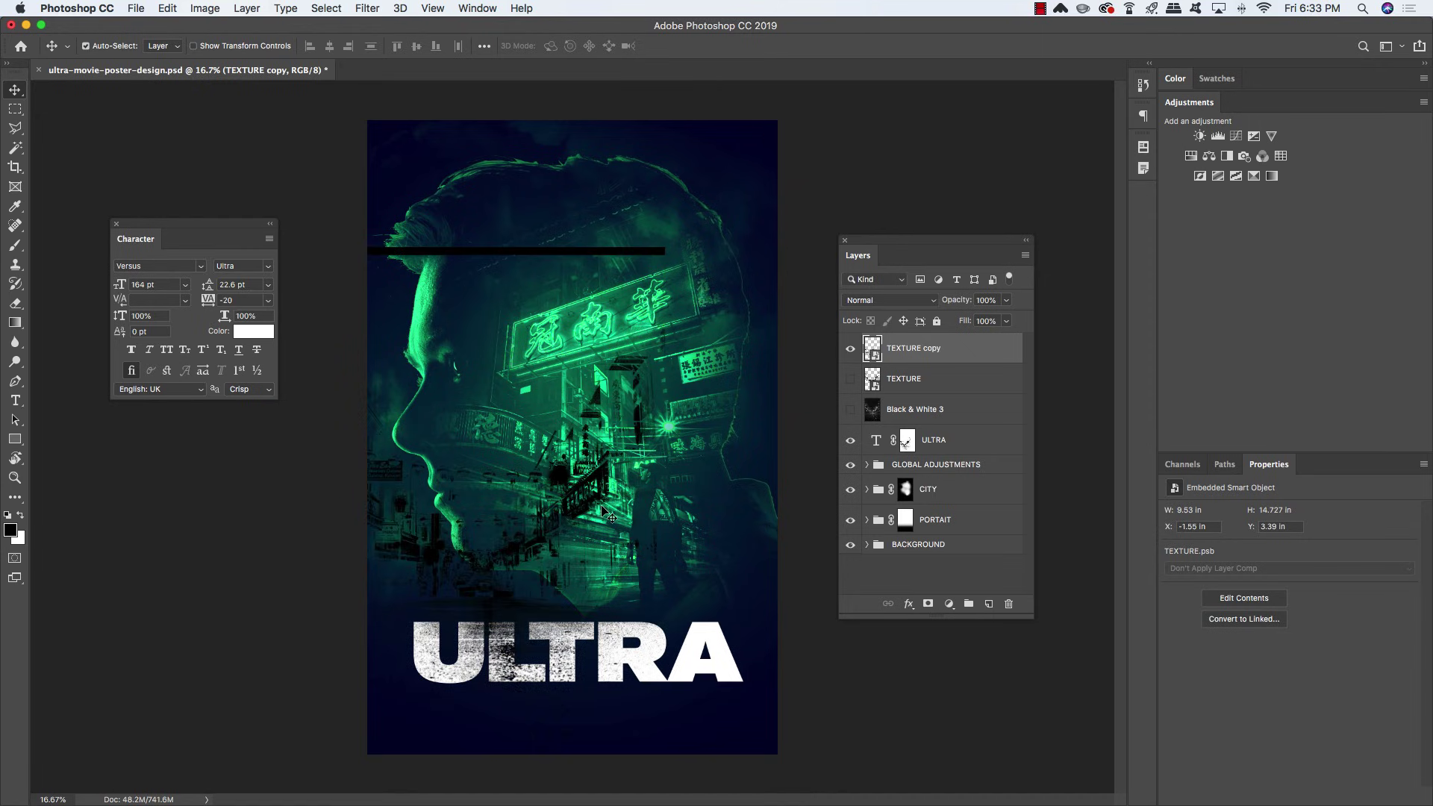
key(super+t)
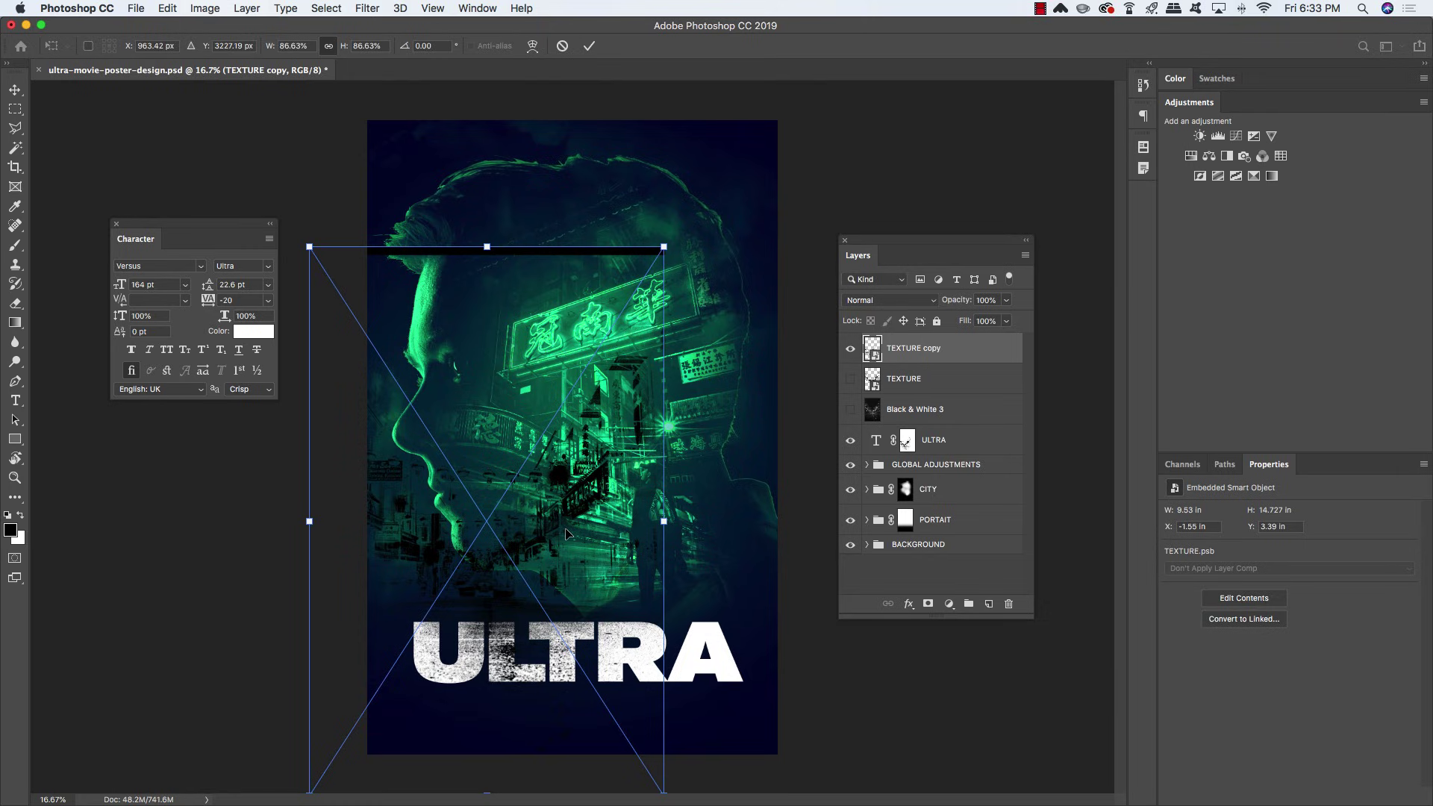
drag(454, 601, 544, 559)
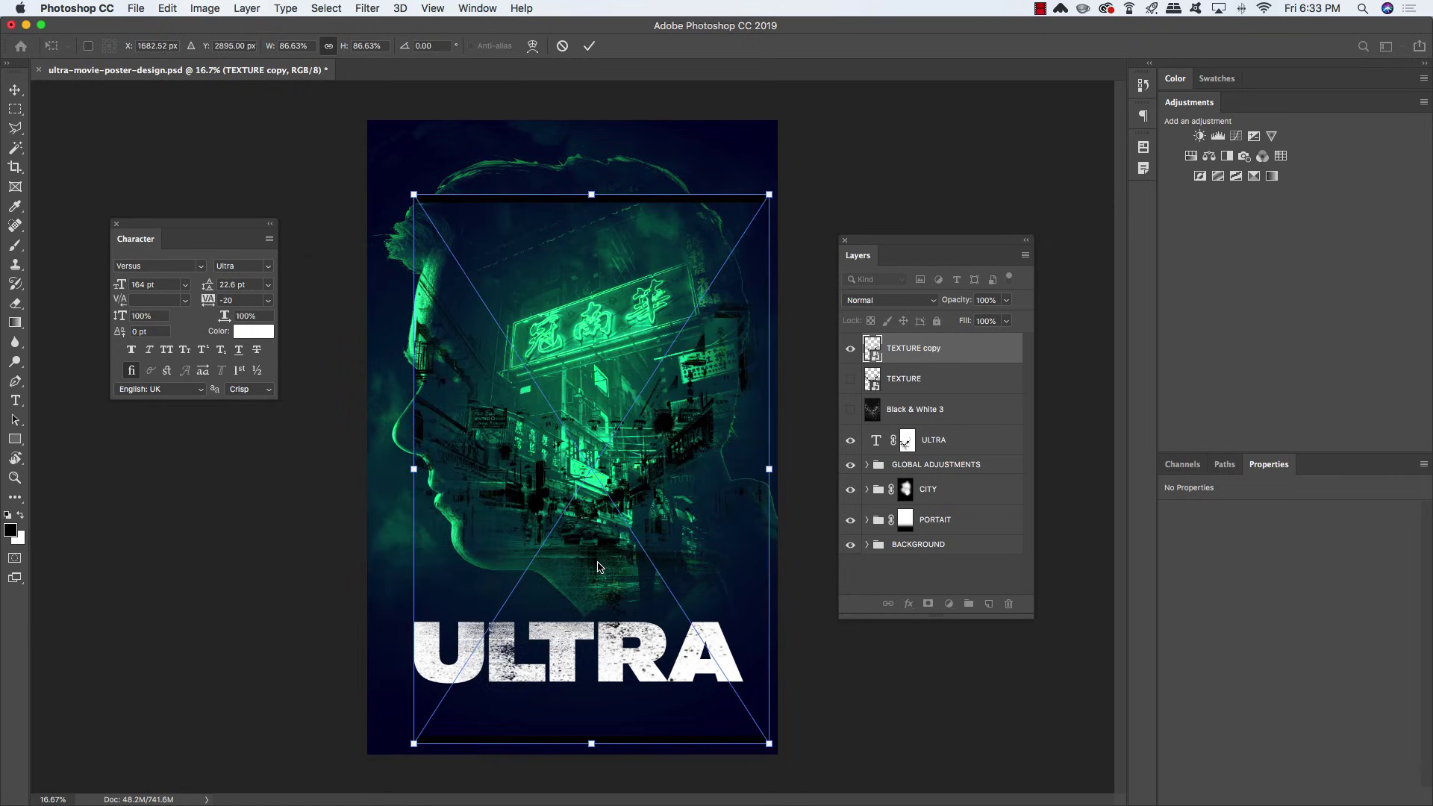
drag(594, 568, 601, 609)
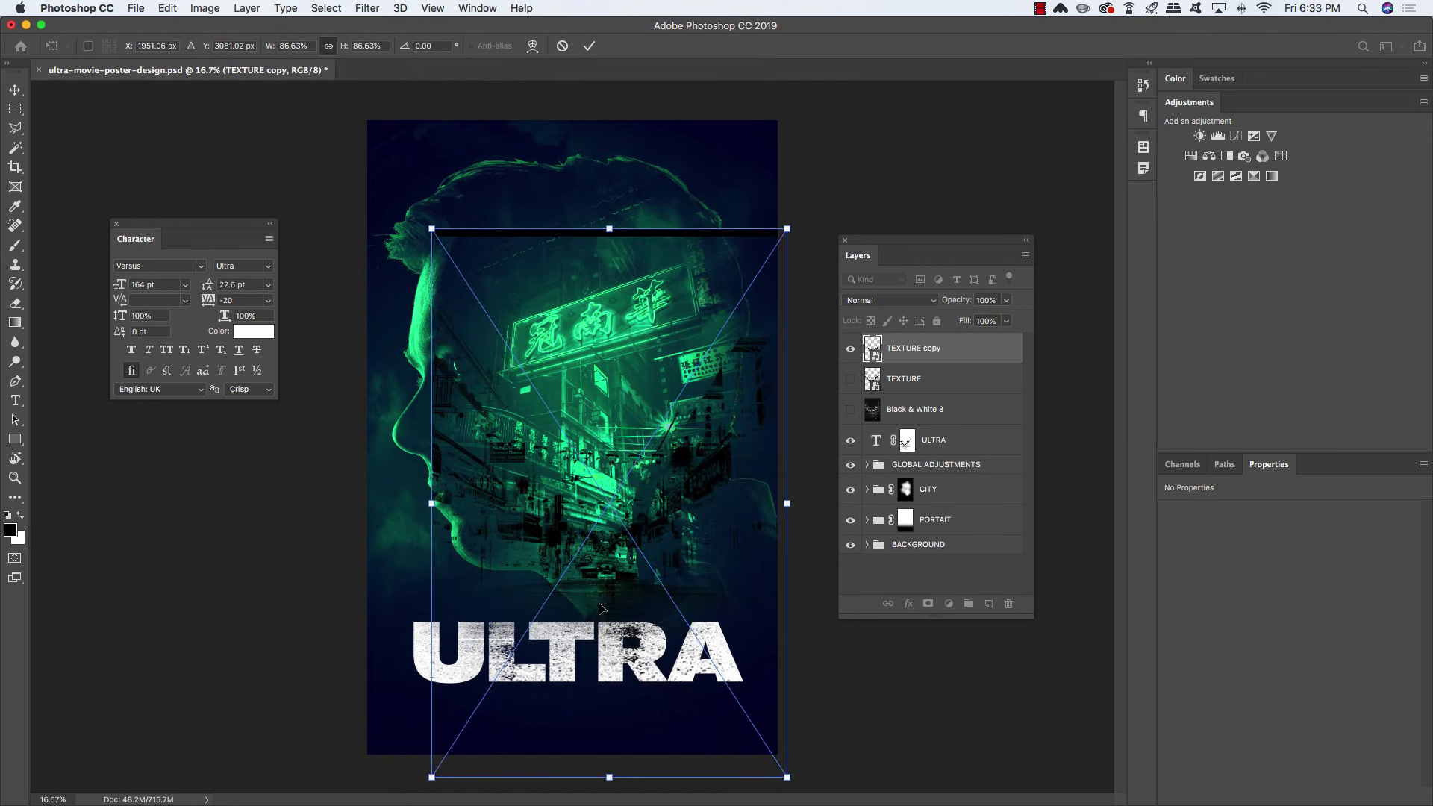
right_click(547, 547)
click(624, 716)
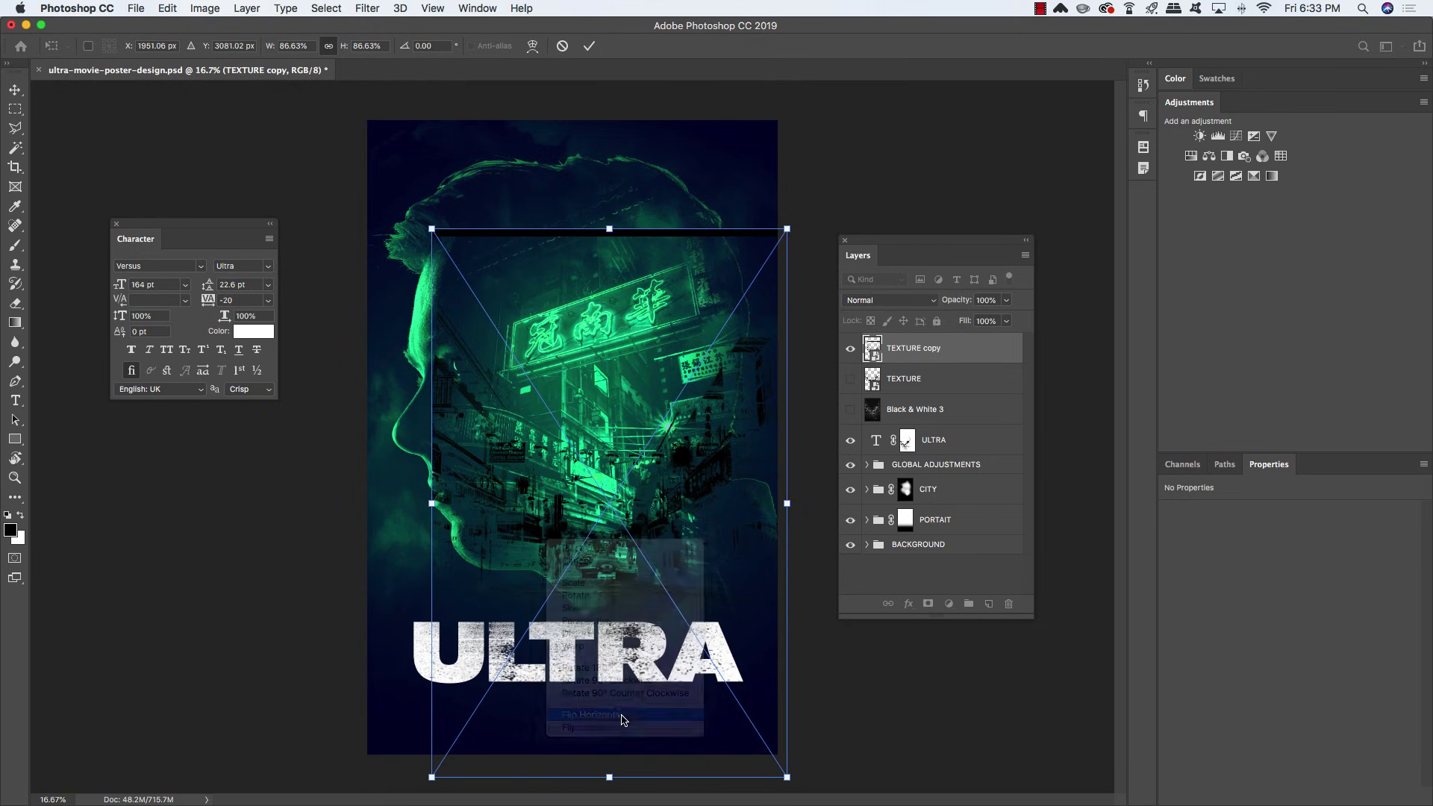
drag(586, 660, 650, 624)
drag(650, 624, 721, 698)
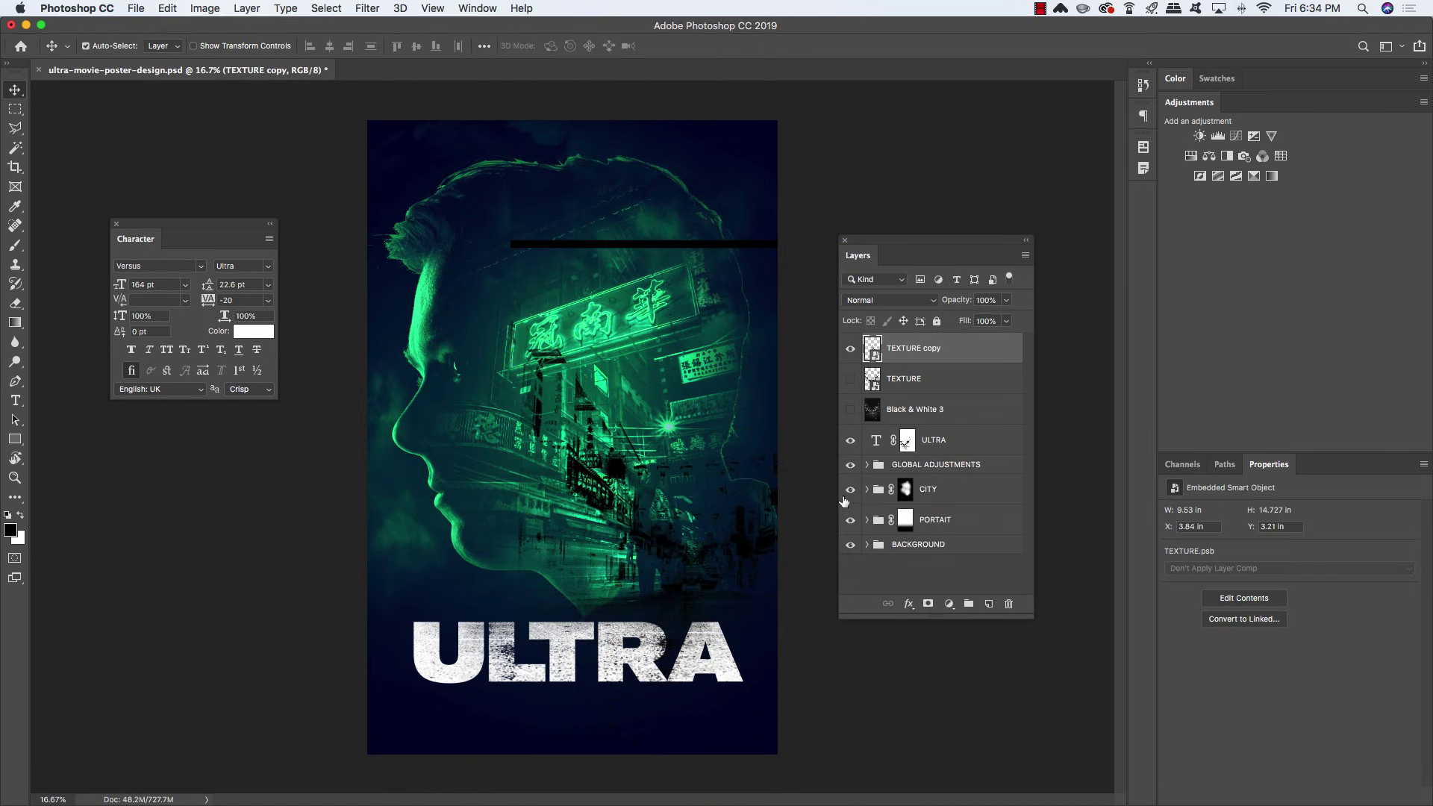
drag(892, 382, 878, 359)
Load the TEXTURE copy shape as a selection, hide that layer, and fill the selection black in ULTRA's mask
super+click(877, 360)
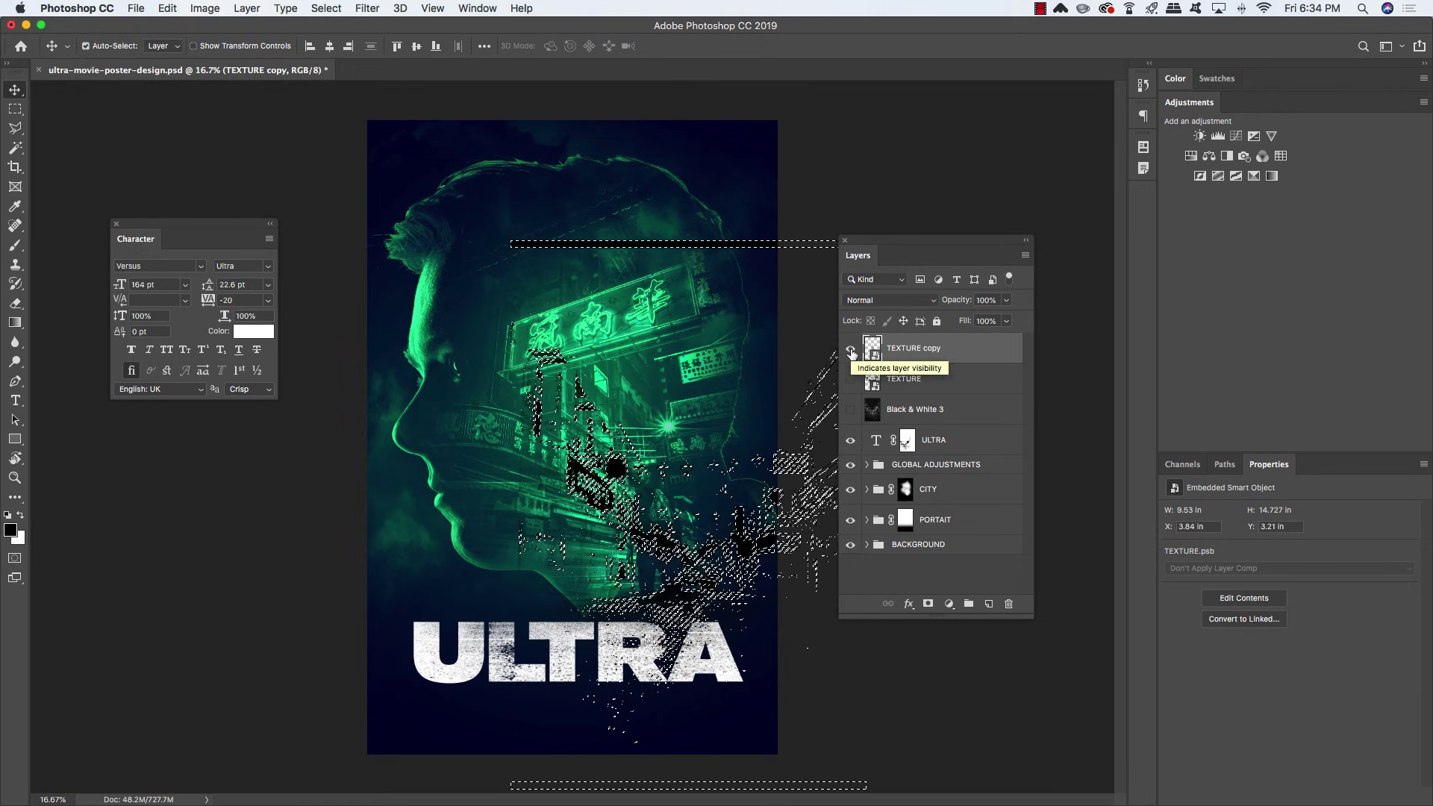
click(851, 349)
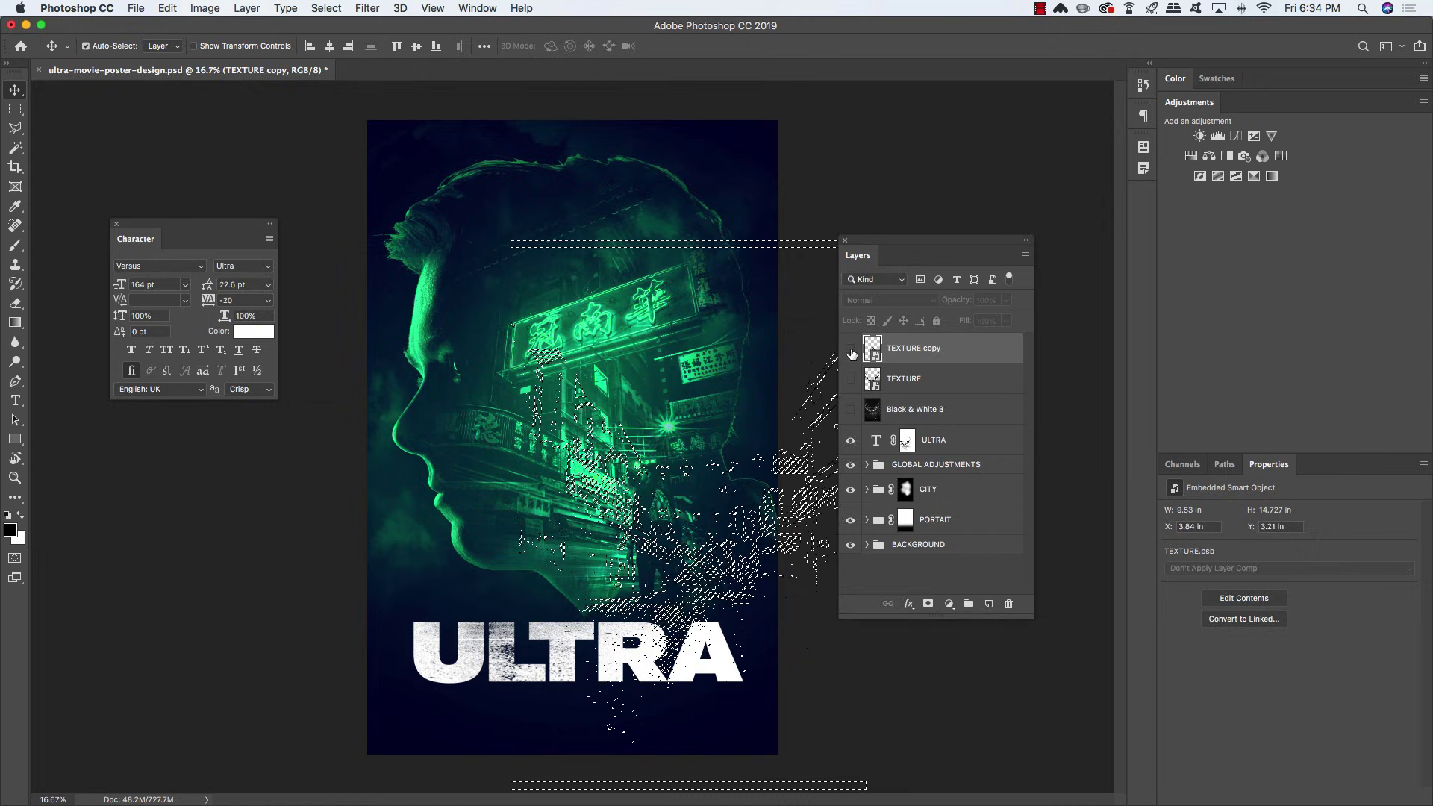
click(978, 445)
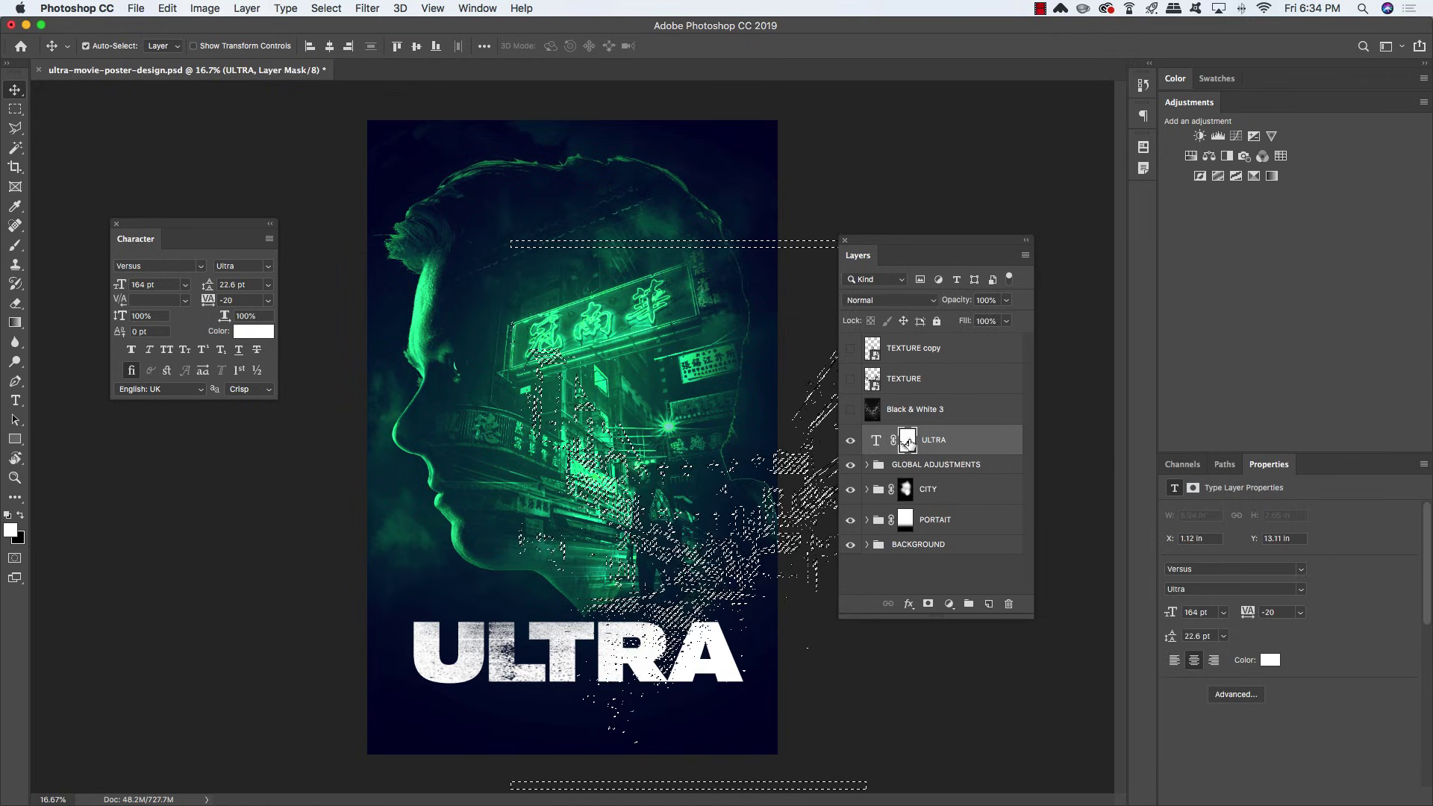
click(908, 443)
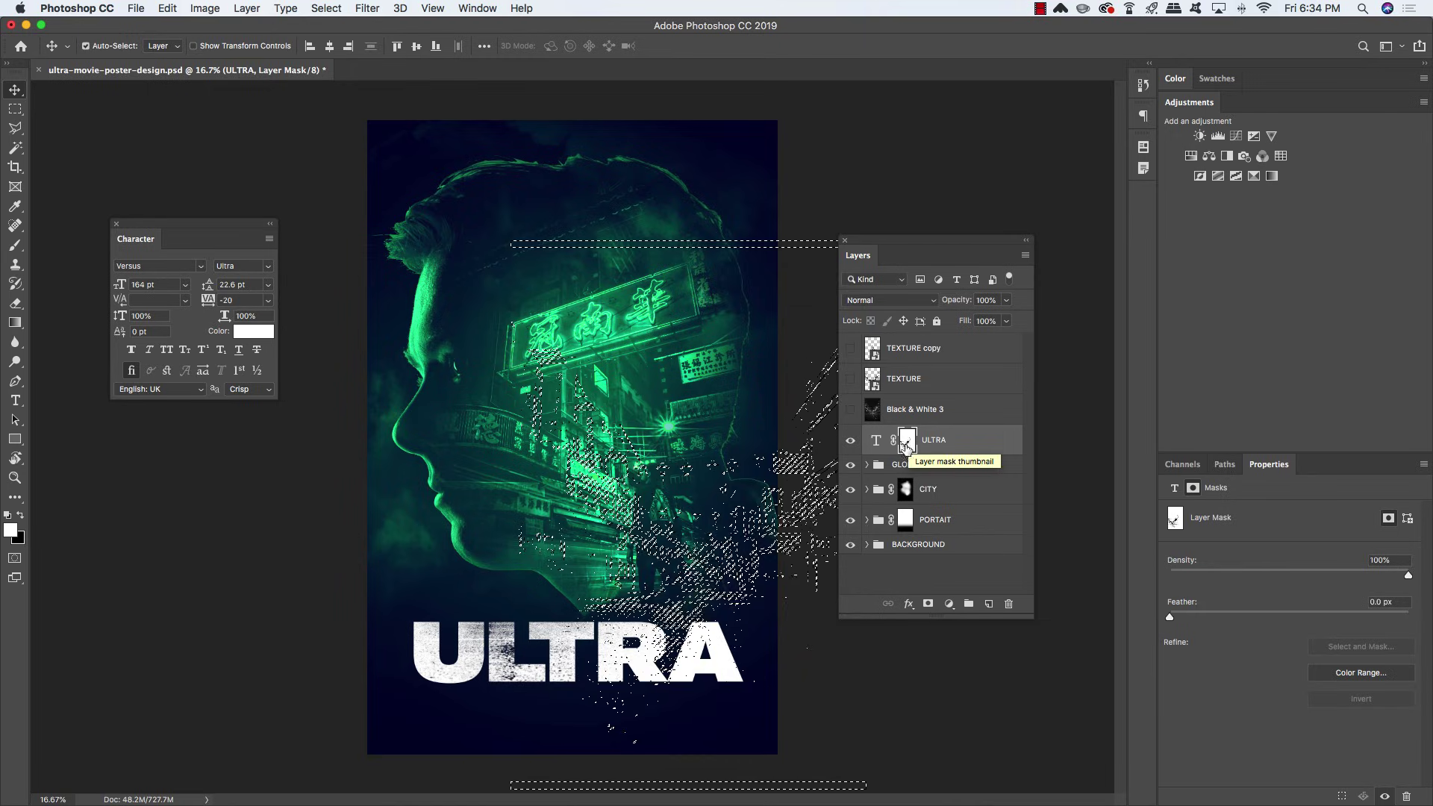
key(x)
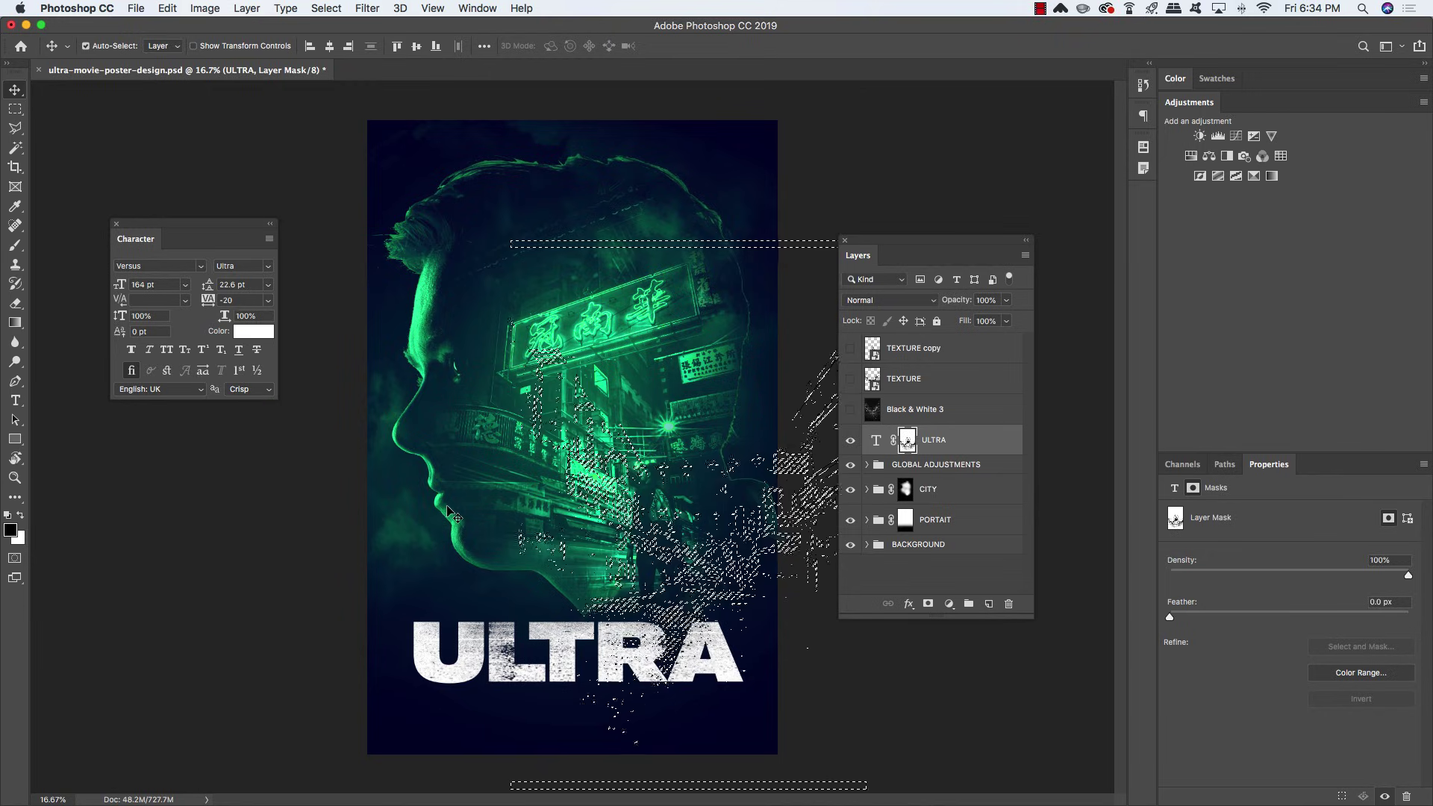
key(super+d)
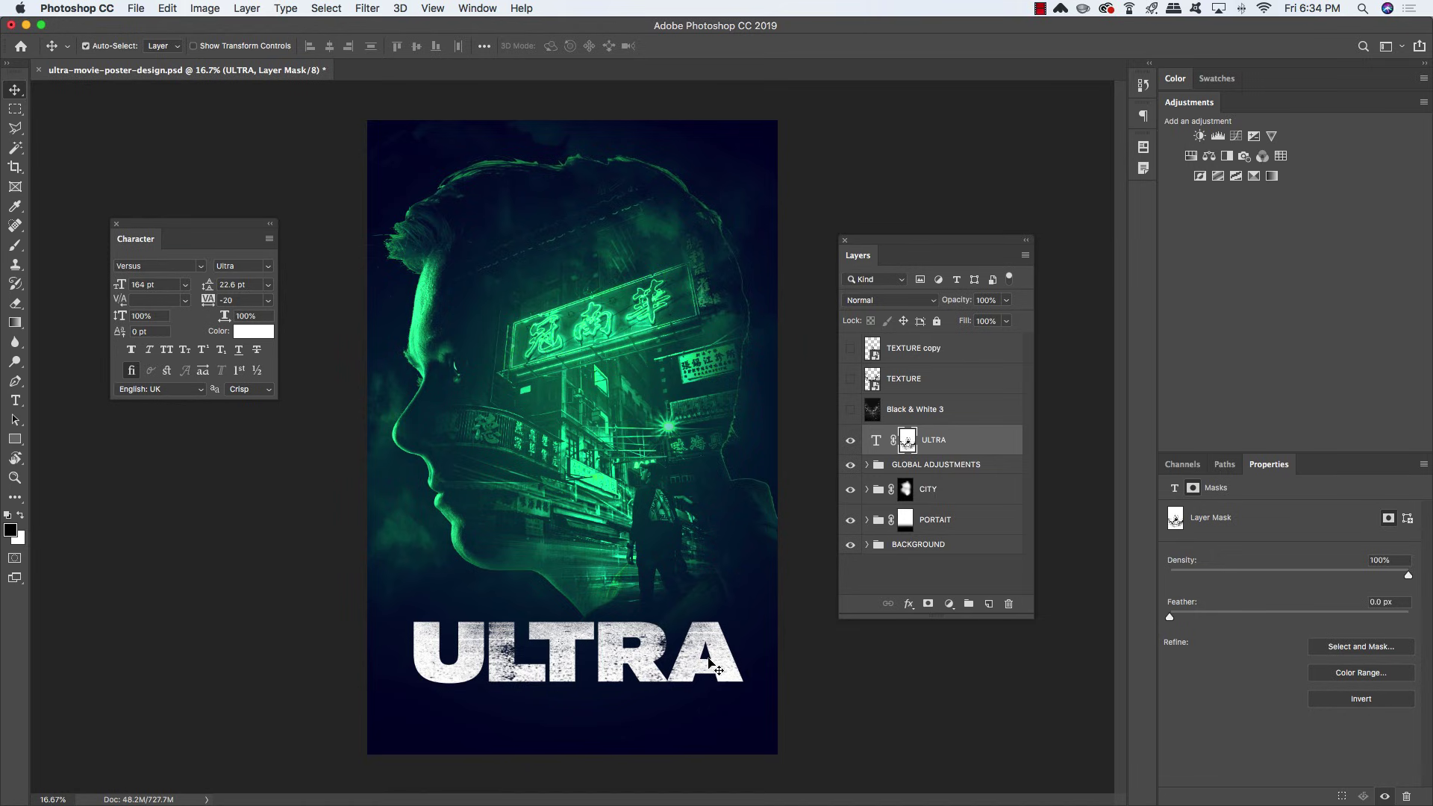
click(1004, 446)
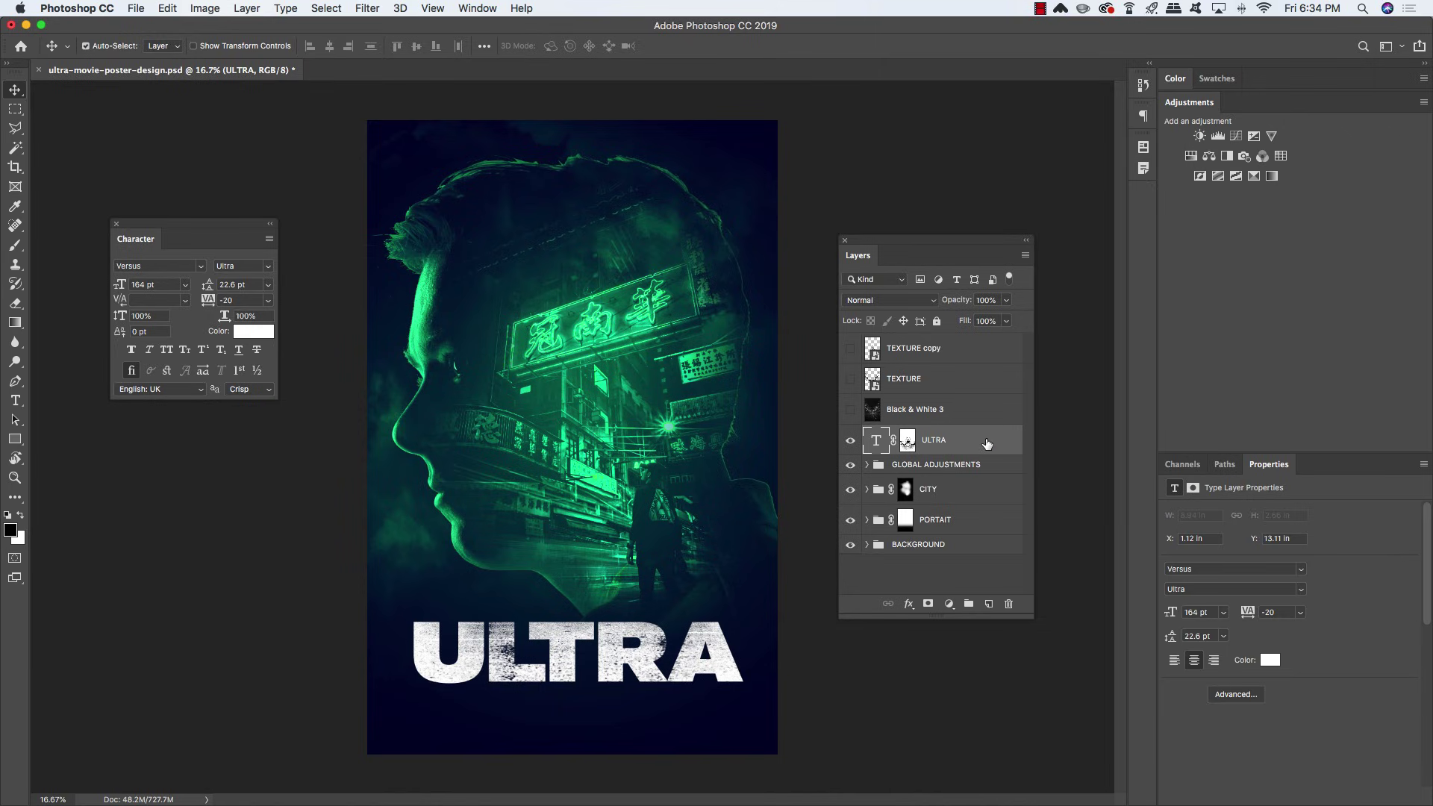
Group the layers from TEXTURE copy through ULTRA and name the group TT
shift+click(1004, 356)
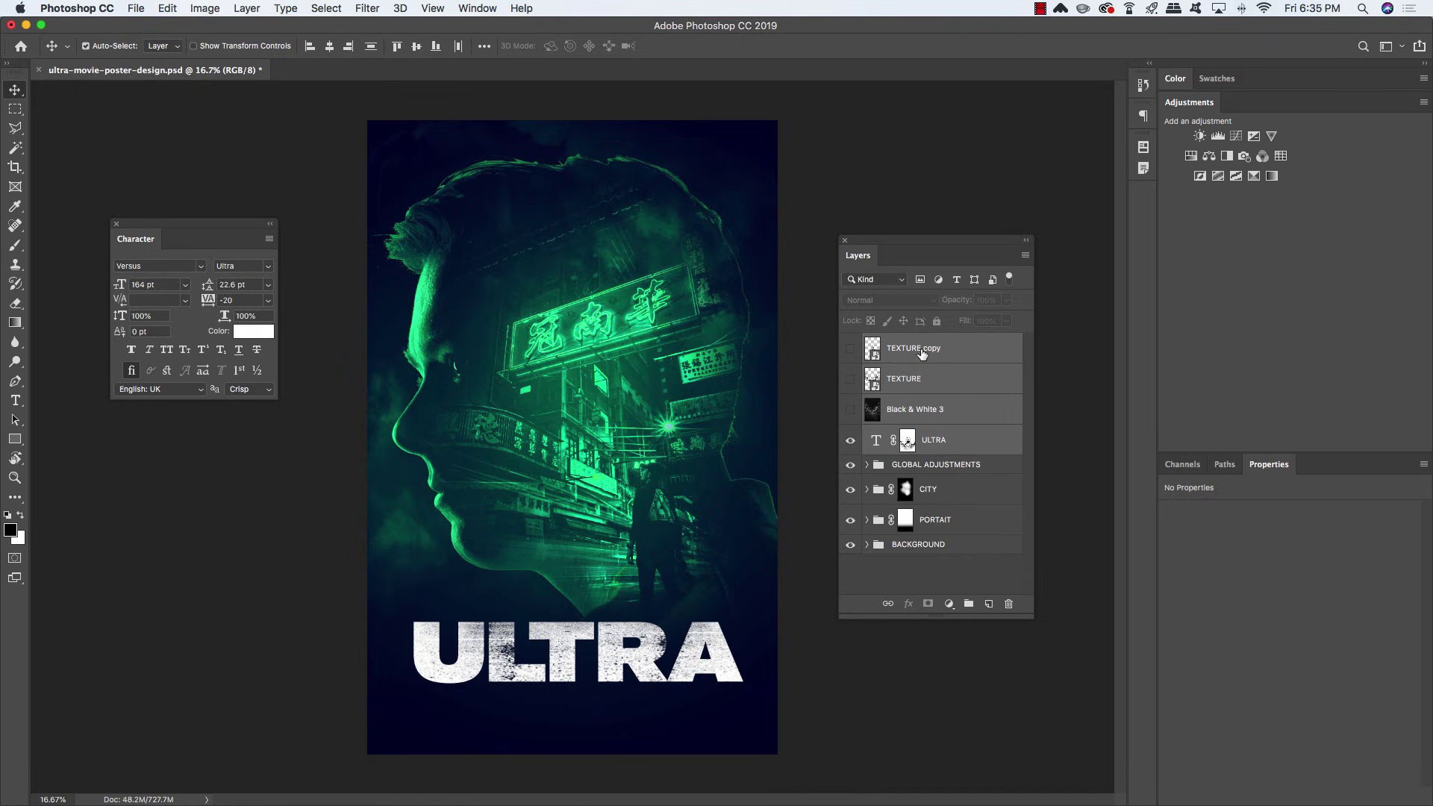
key(super+g)
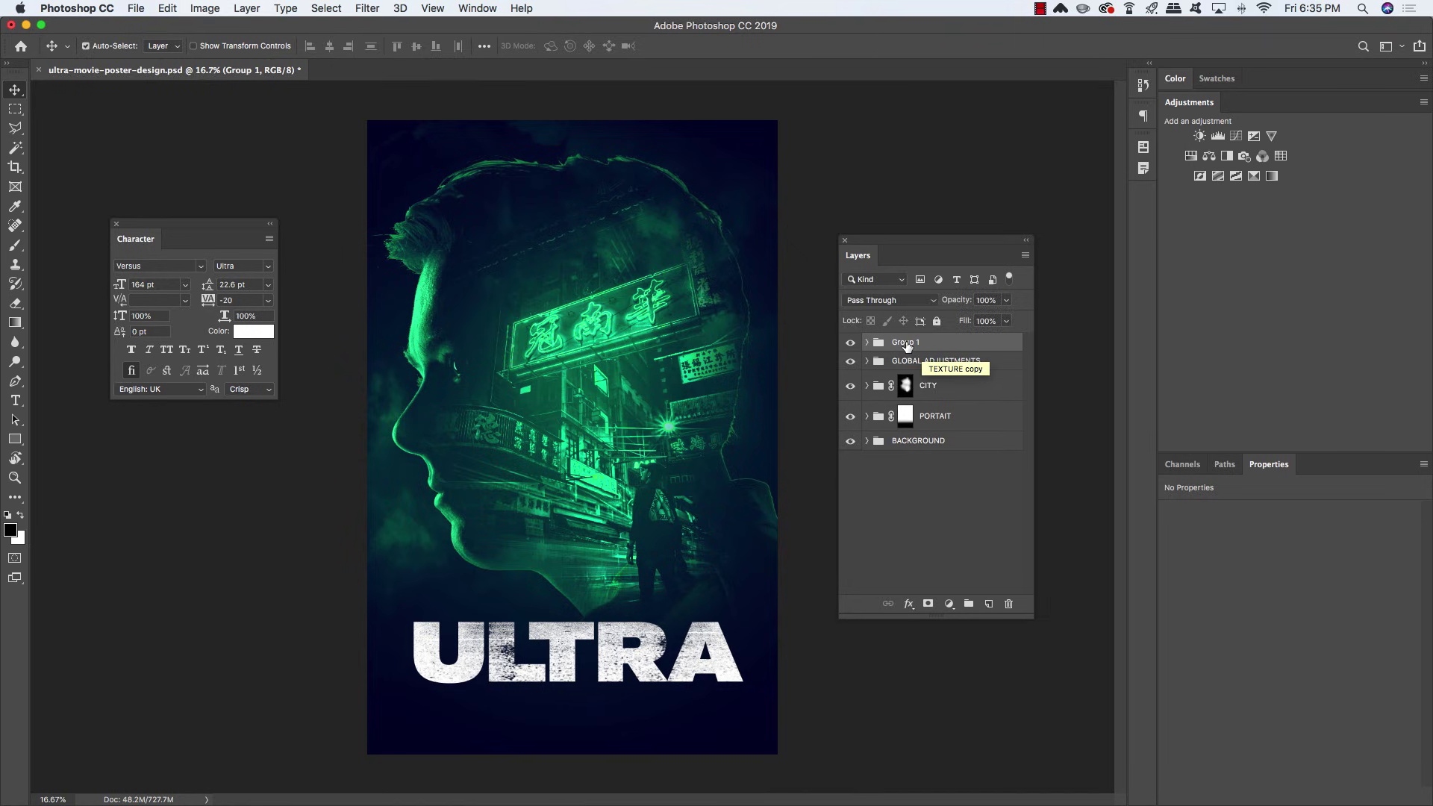
double_click(907, 345)
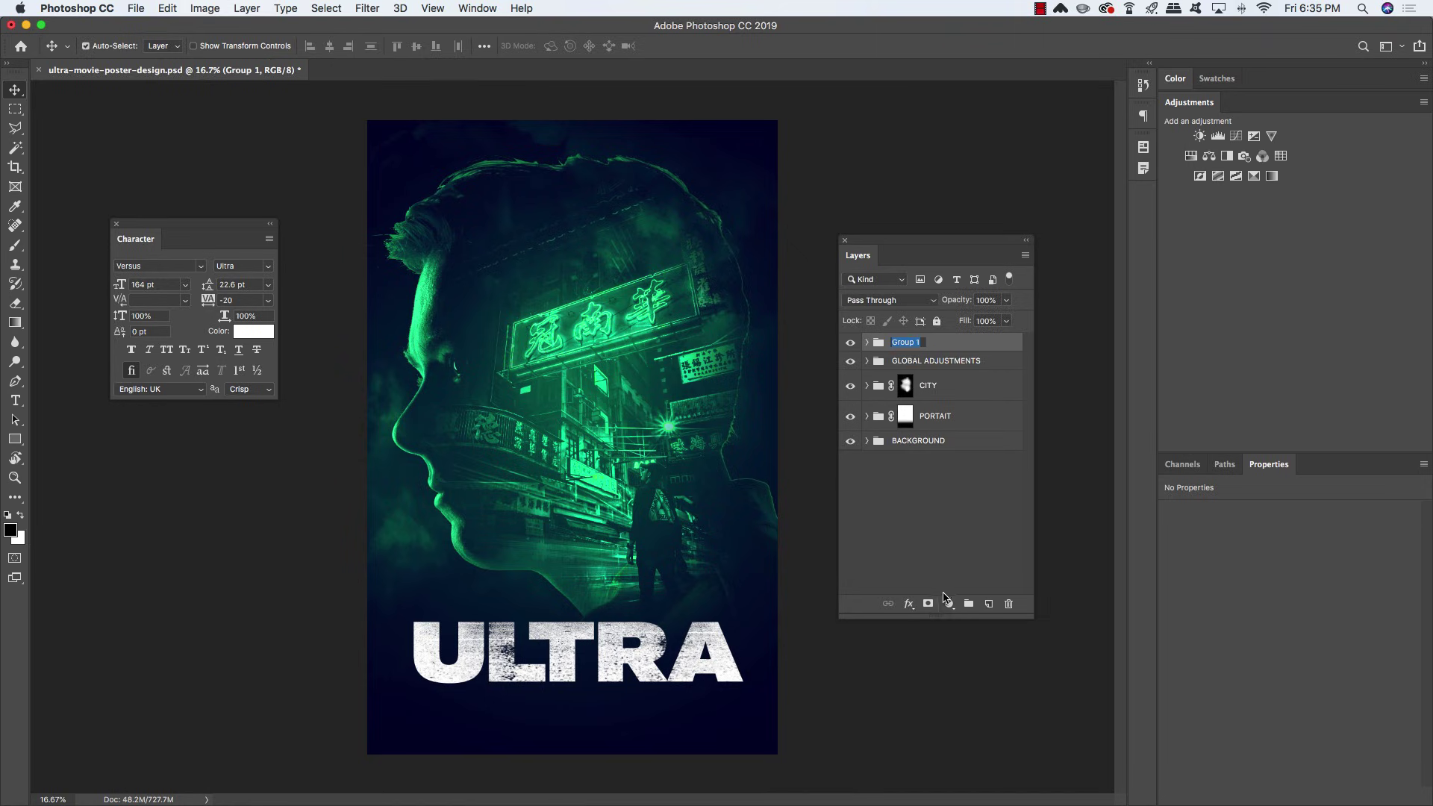
text(TT)
click(966, 351)
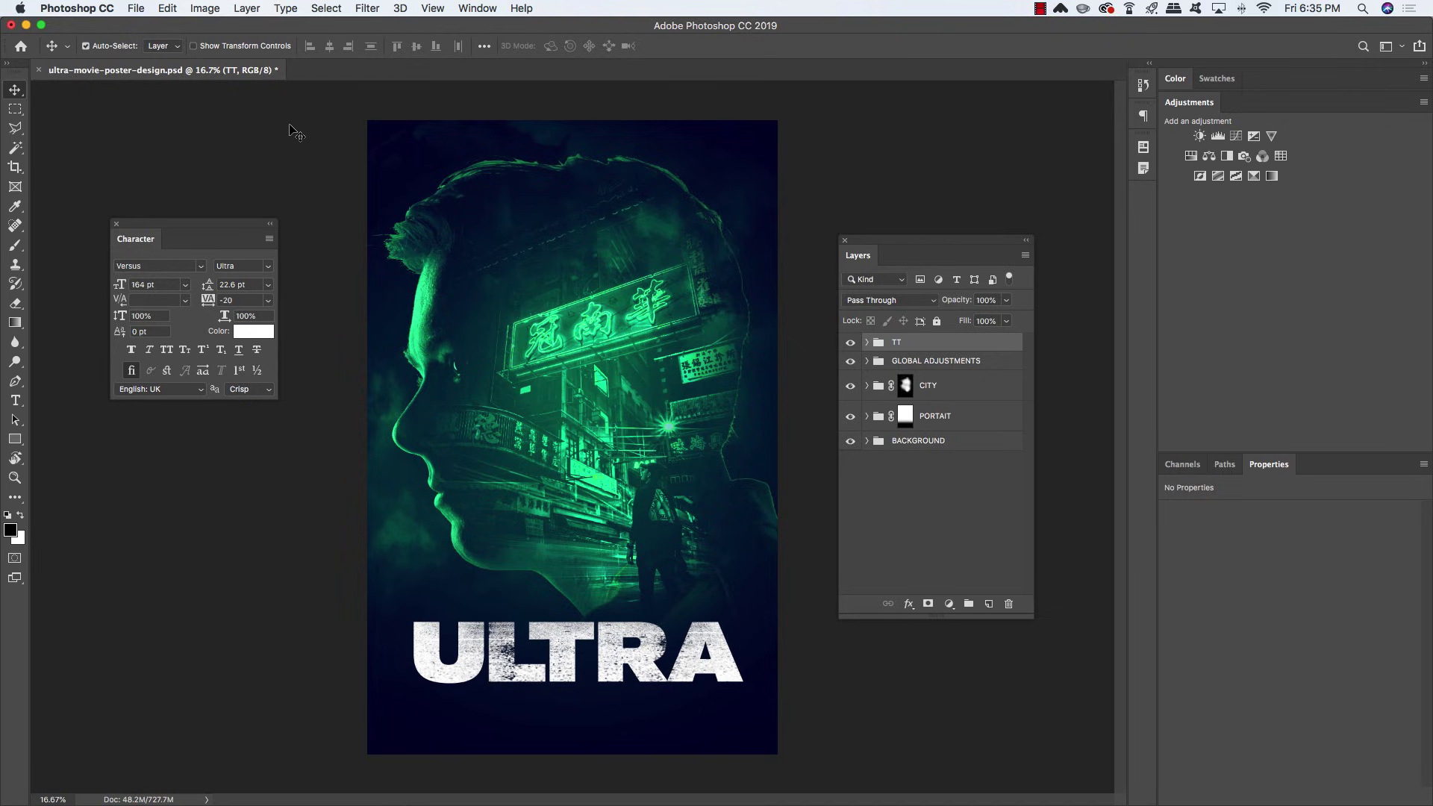
Open Movie Poster Template.psd from the resources' movie poster template folder
click(137, 8)
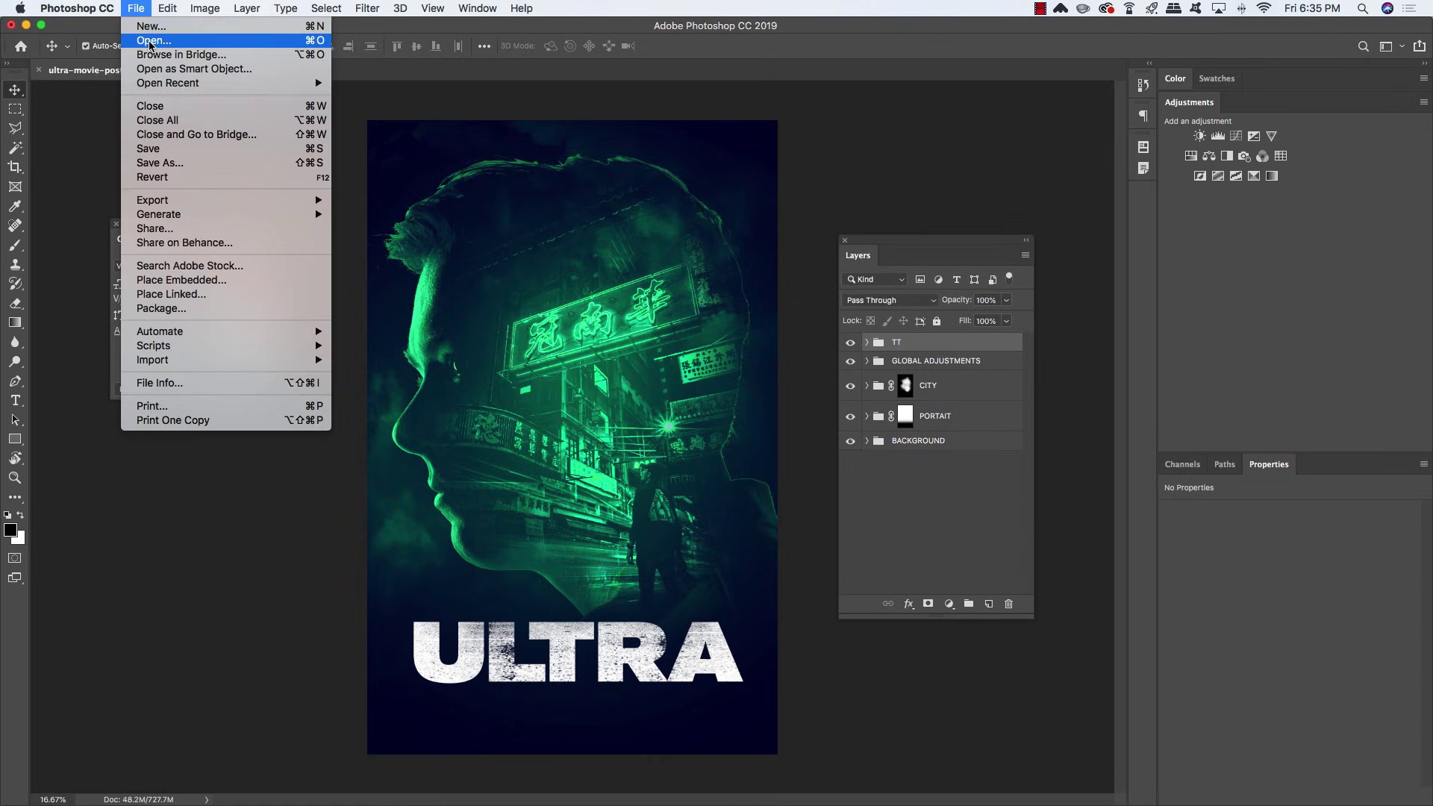
click(151, 41)
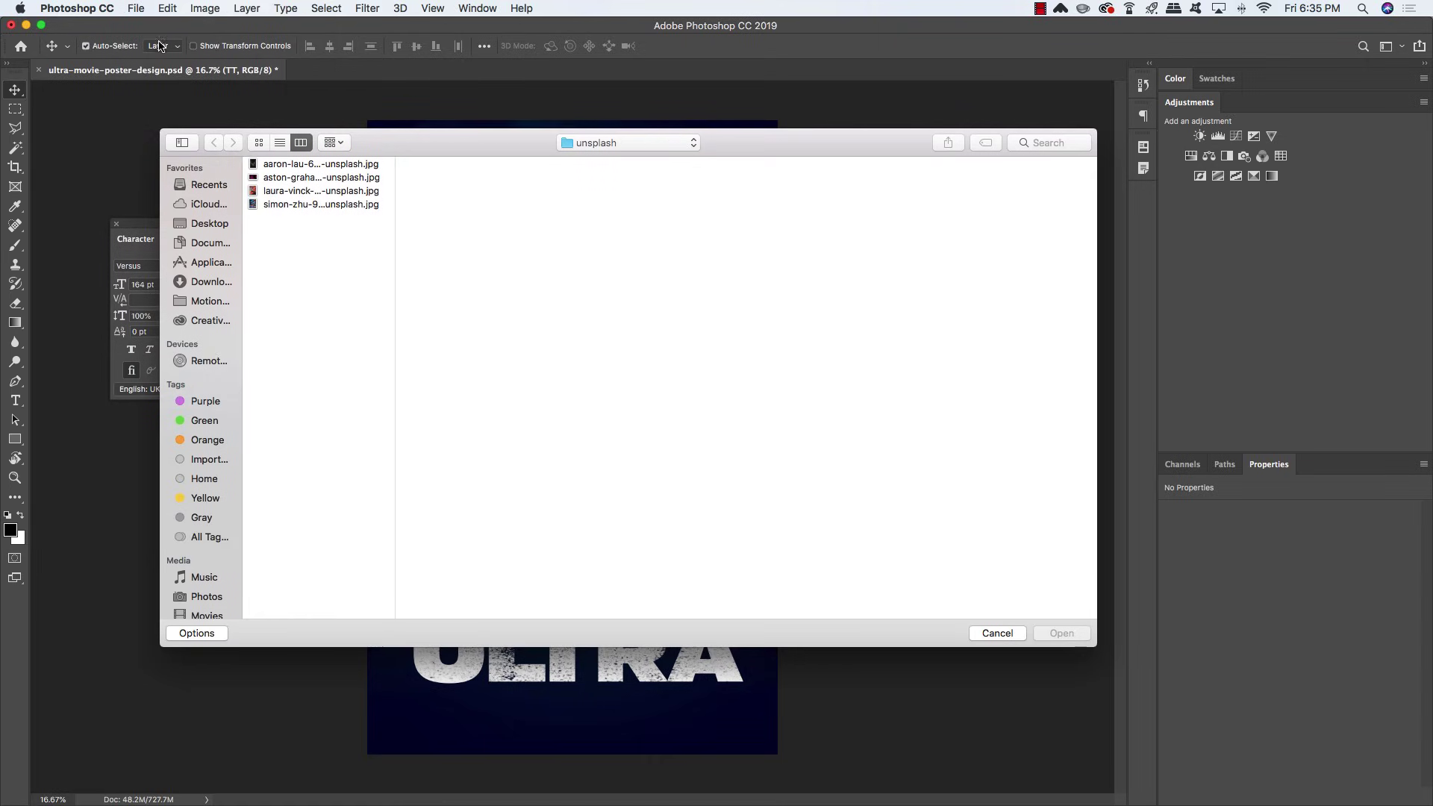
click(630, 143)
click(596, 155)
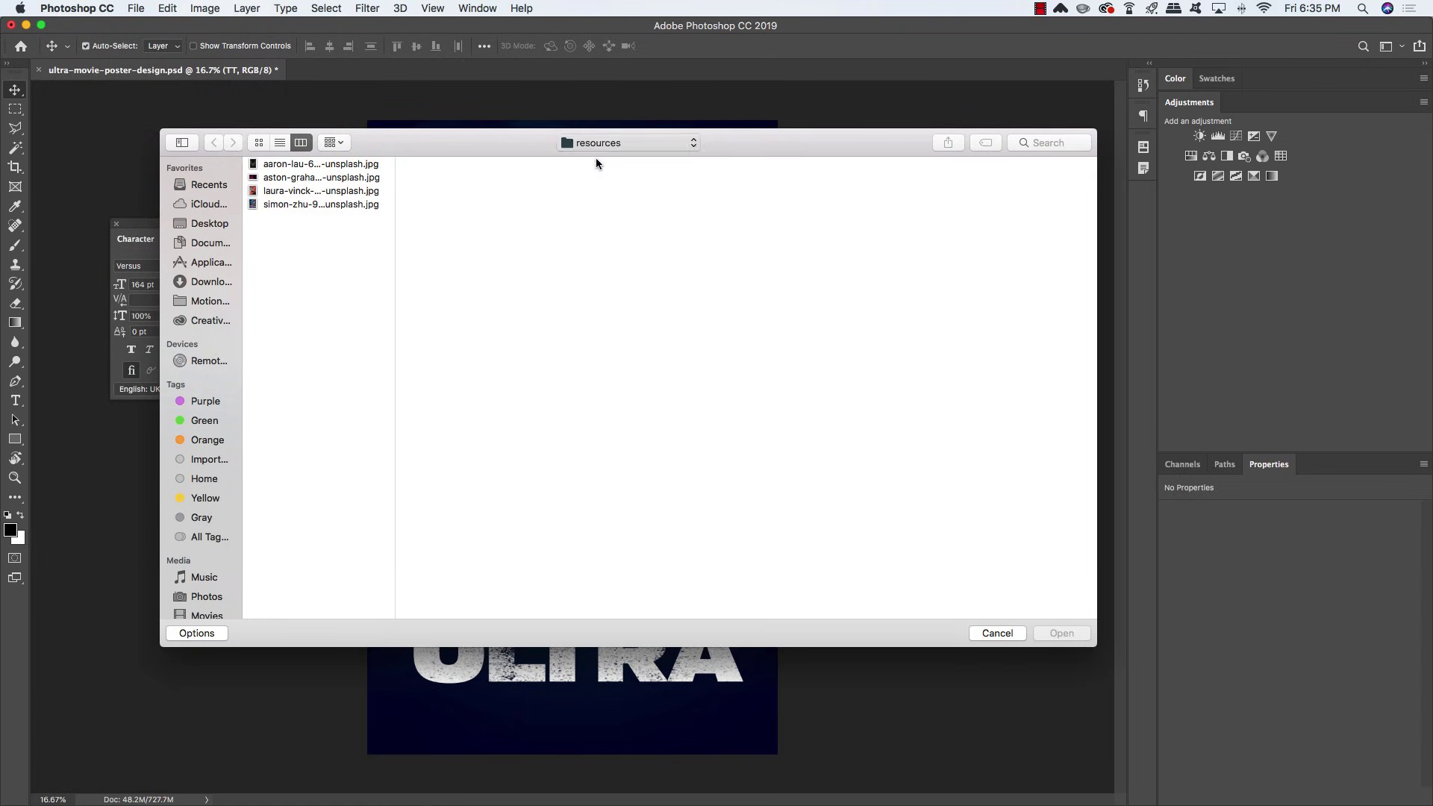
click(754, 176)
drag(868, 145, 716, 156)
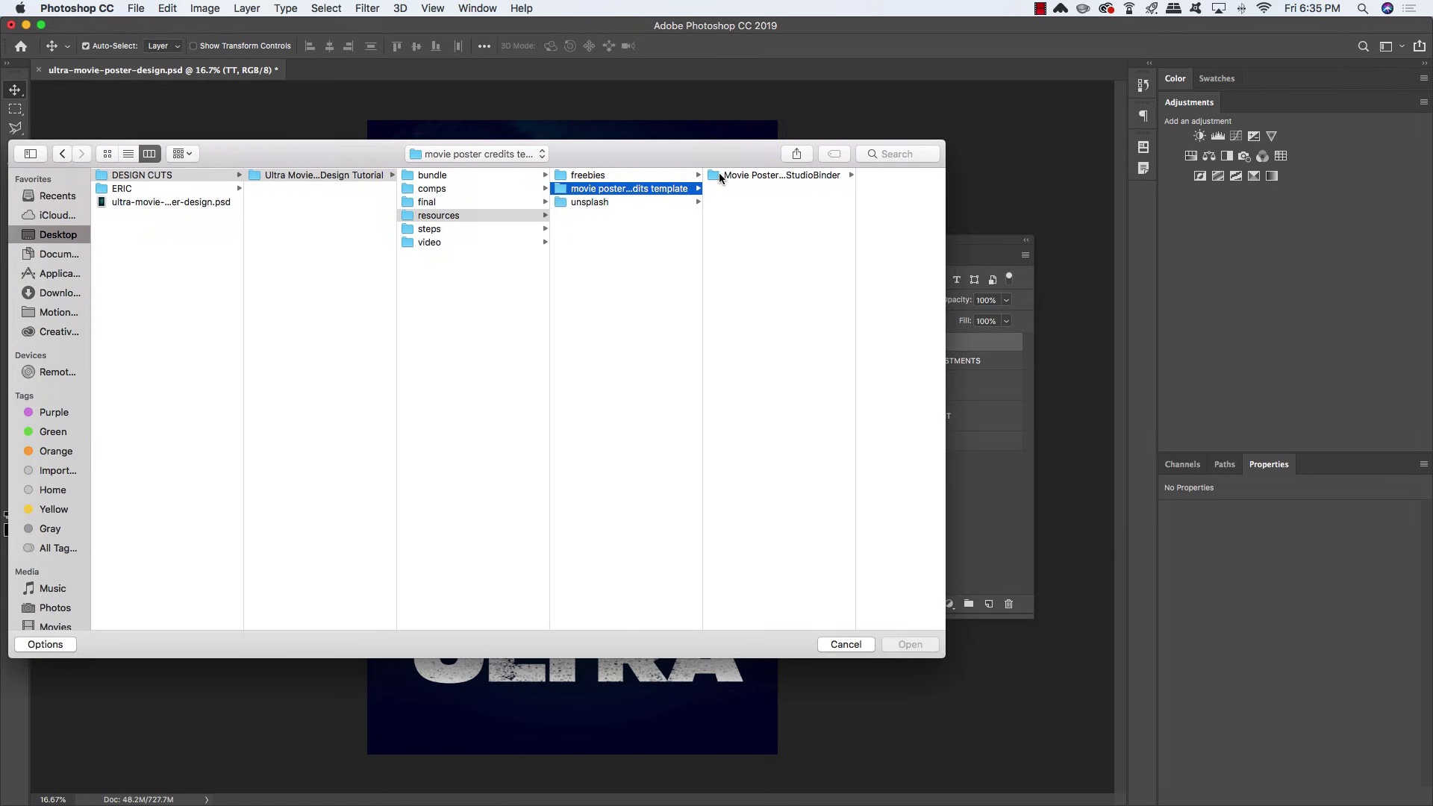
click(720, 177)
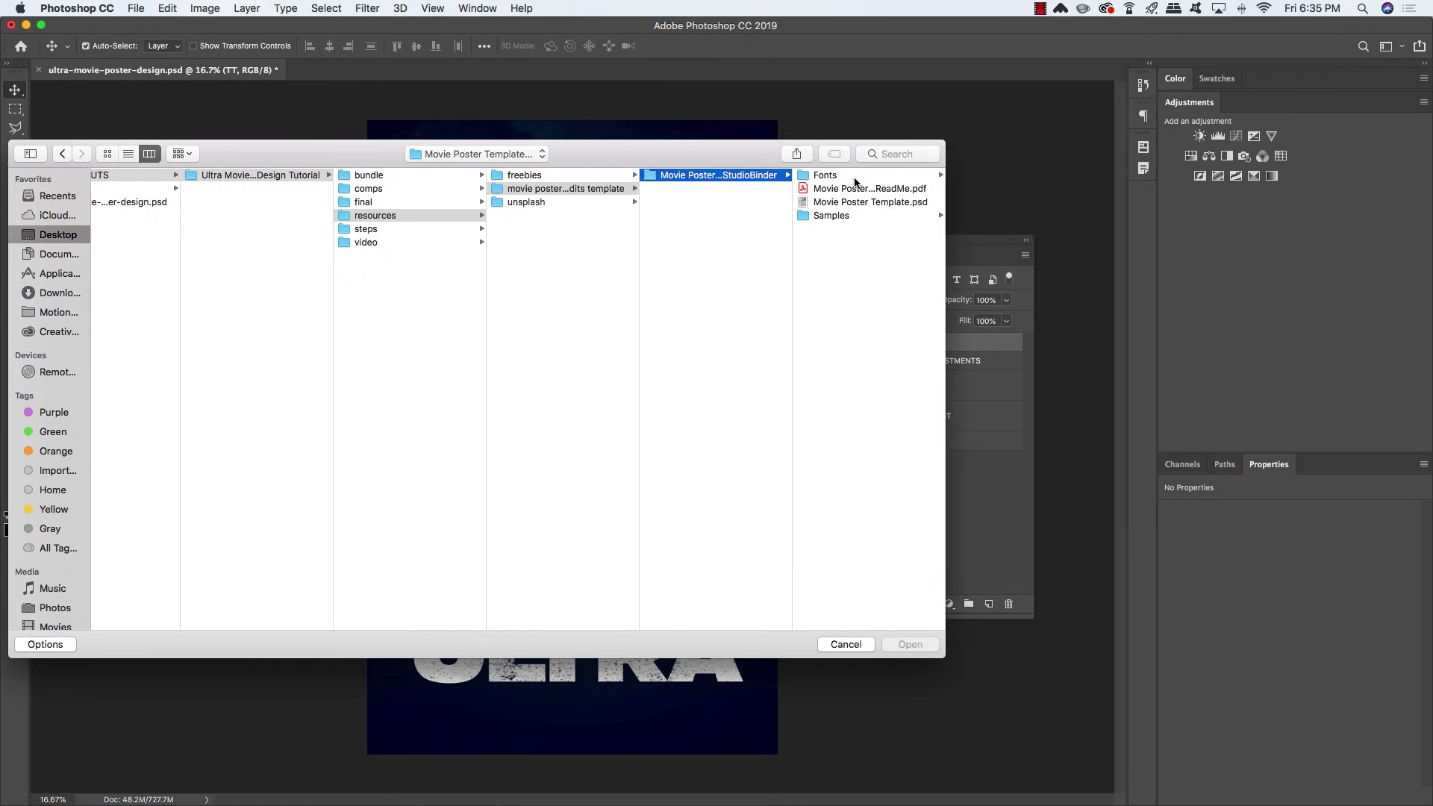
click(856, 178)
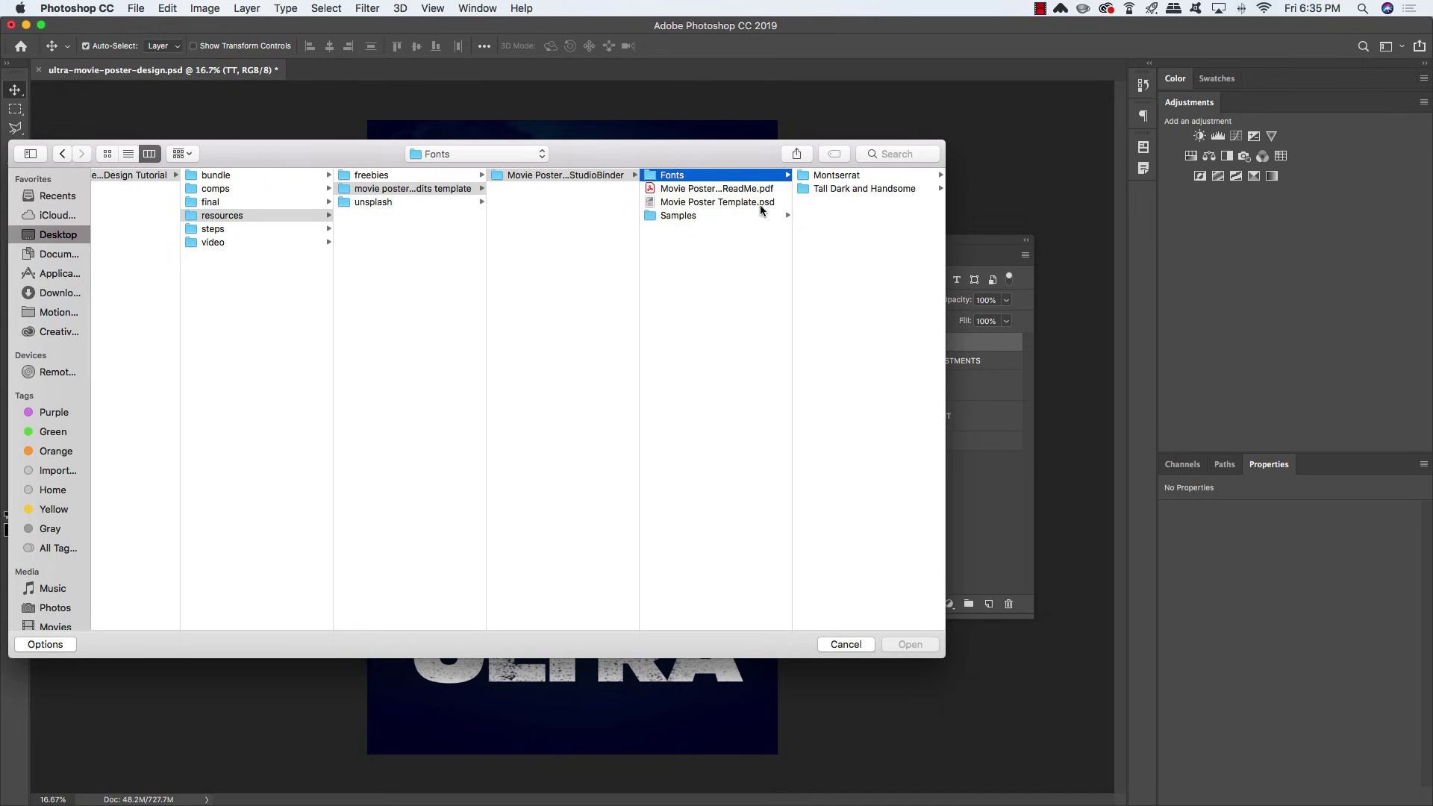
click(679, 206)
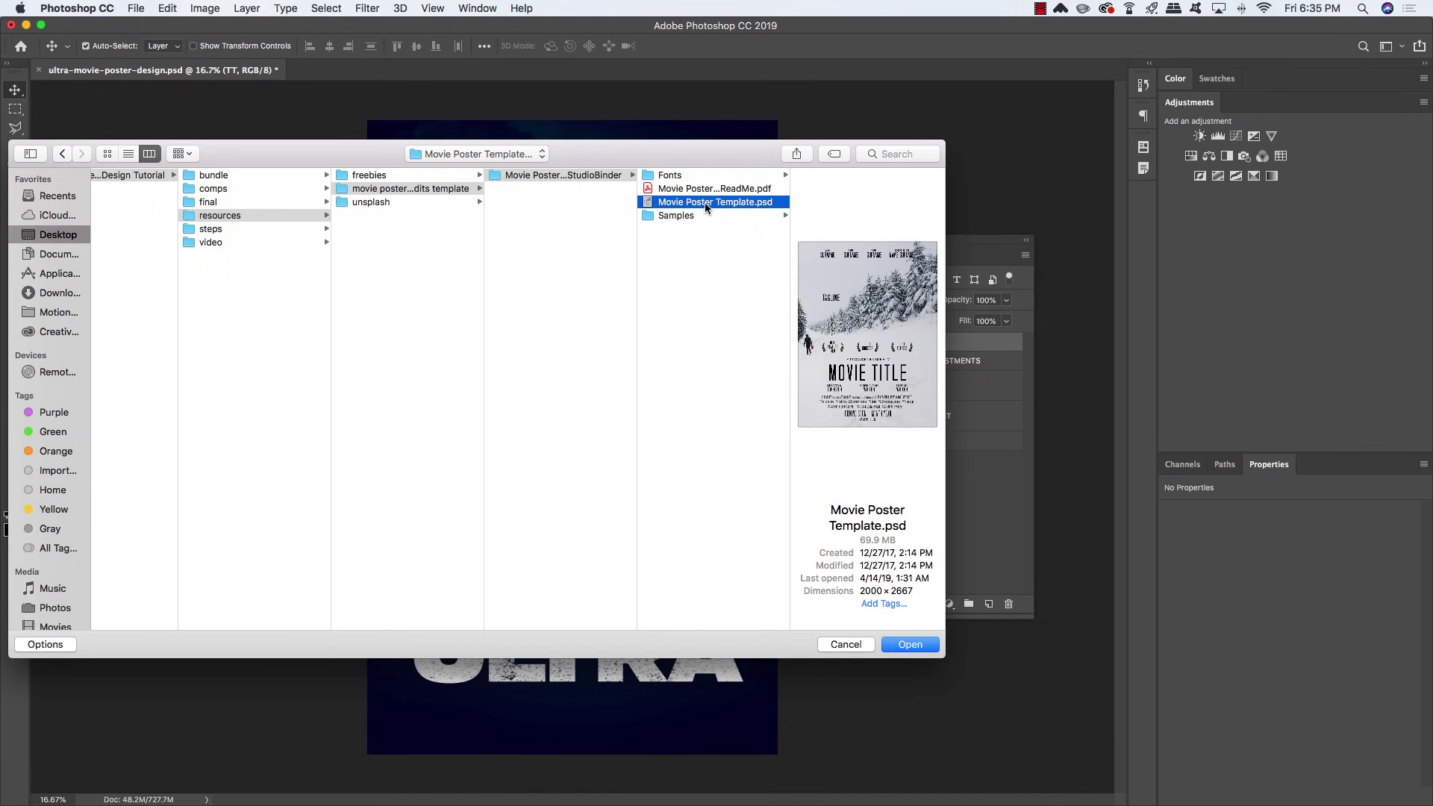
scroll(701, 209, left, 1)
click(910, 644)
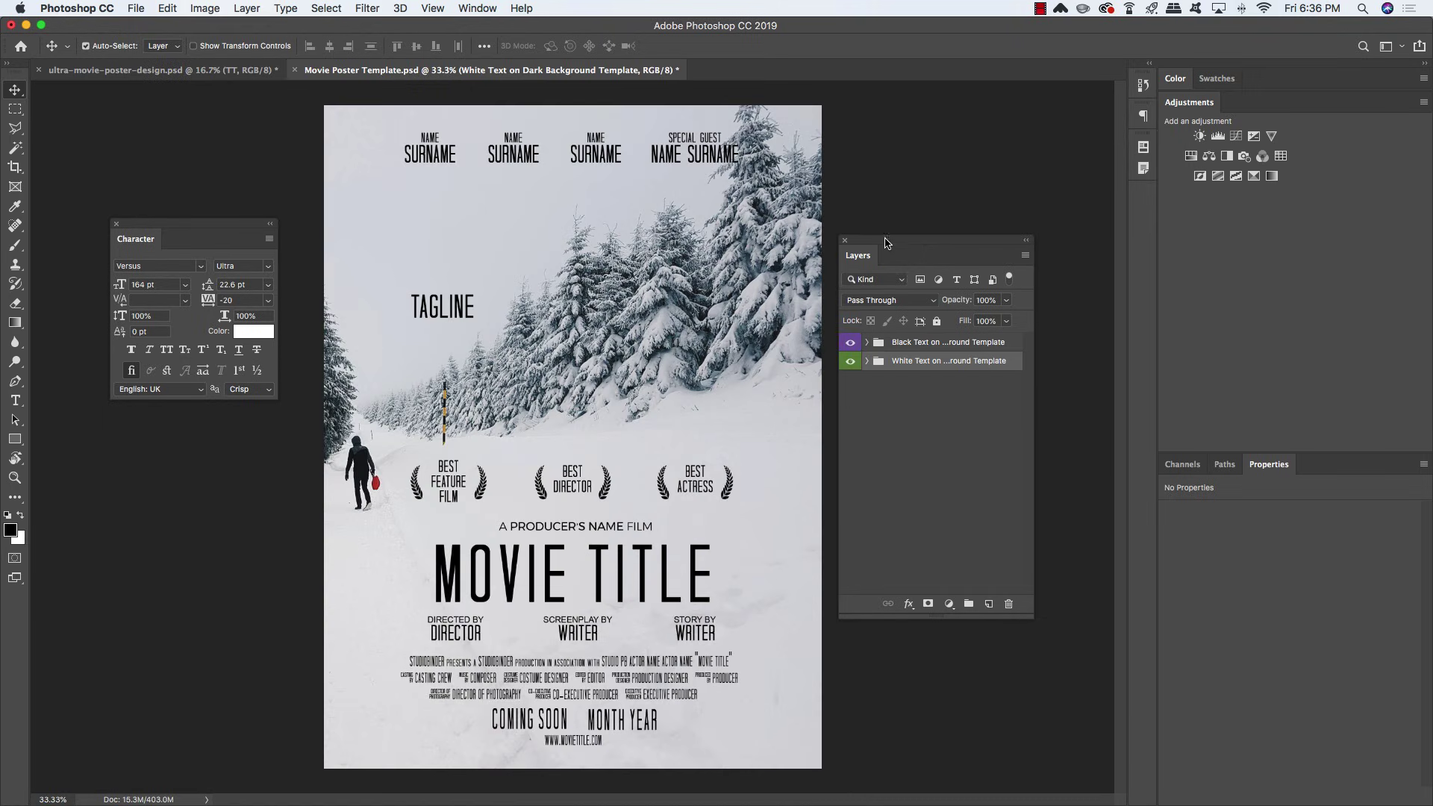
drag(886, 240, 891, 135)
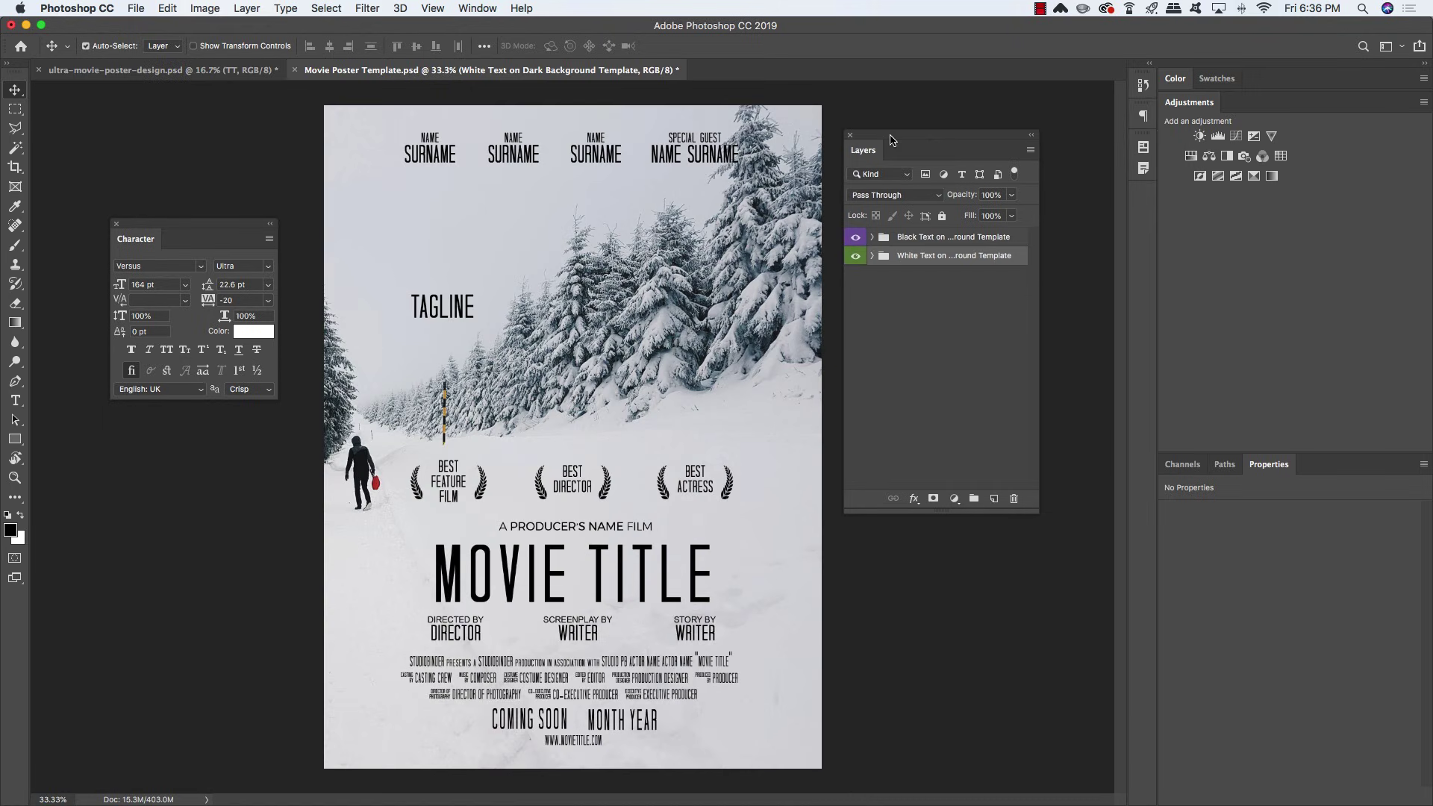
Hide the Black Text group, expand White Text > Content To Edit, and select the Billing Block group
click(936, 239)
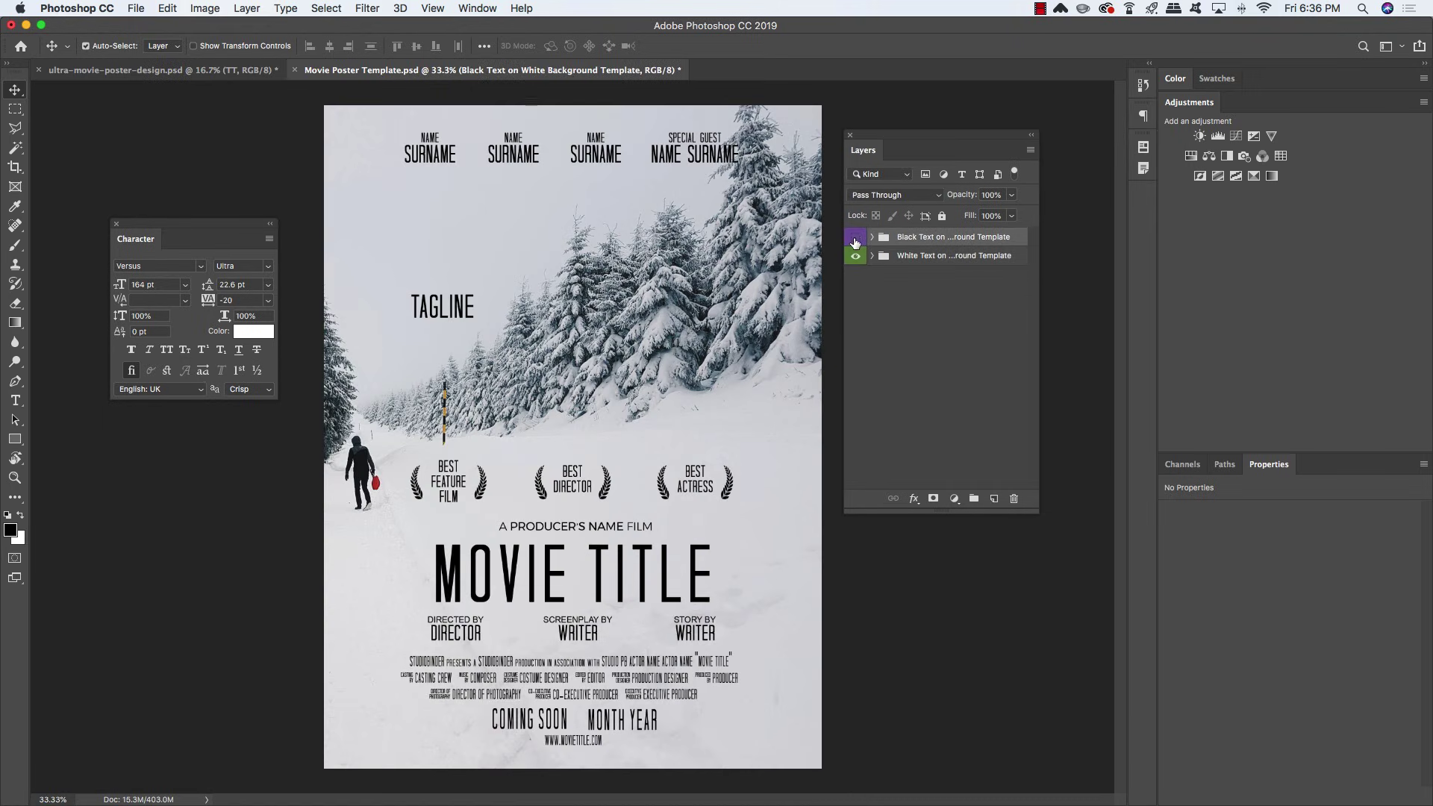
click(855, 237)
click(905, 258)
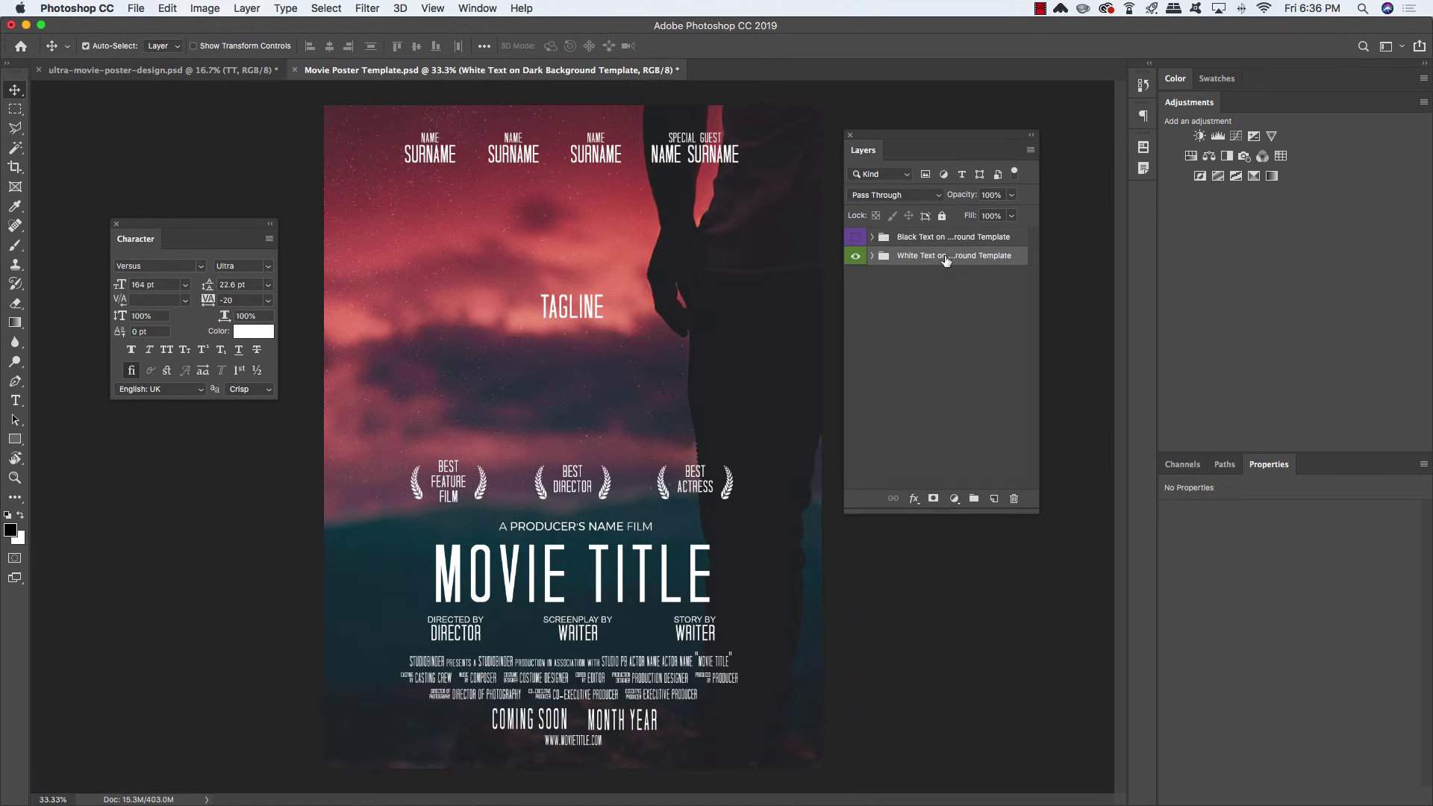
click(871, 257)
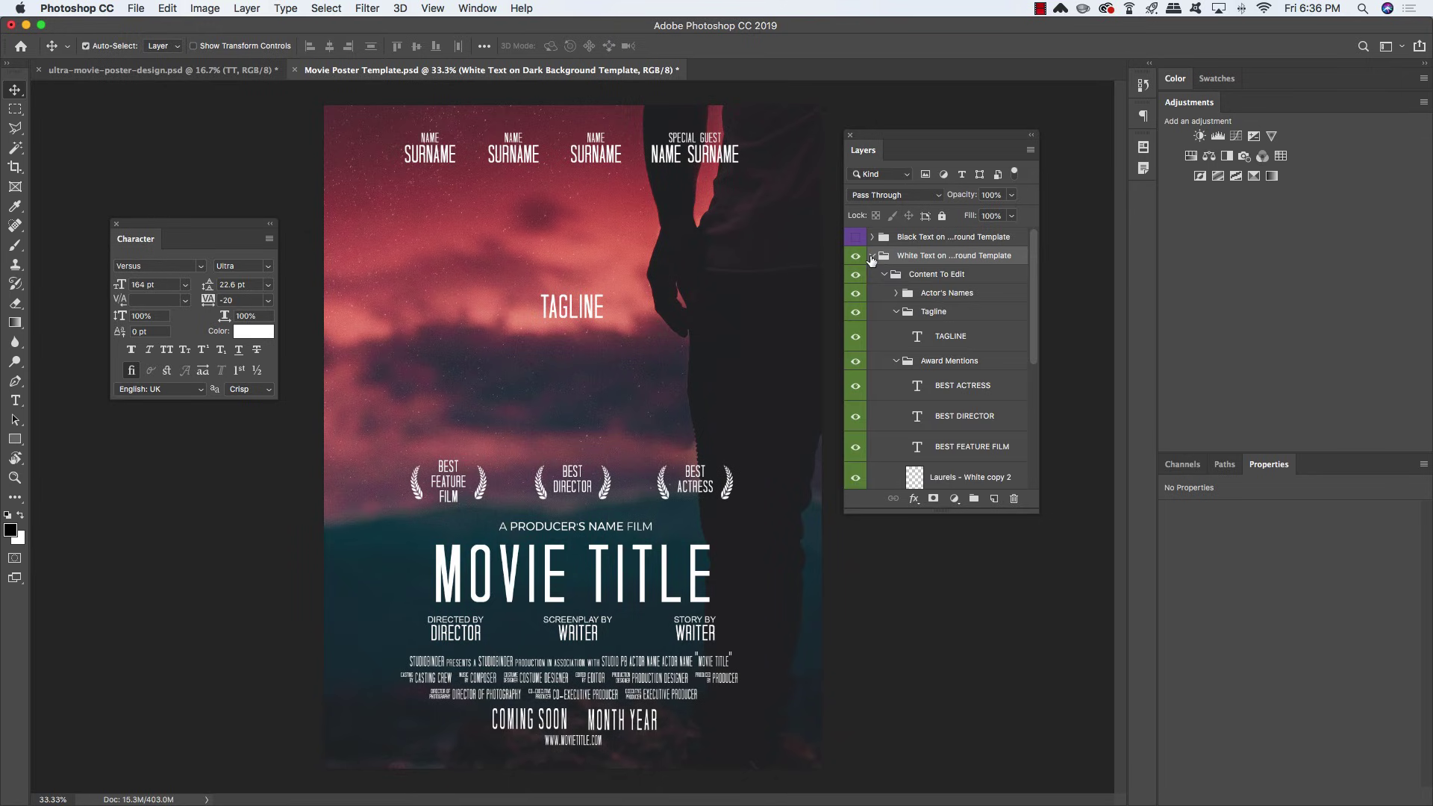
drag(1038, 513, 1106, 769)
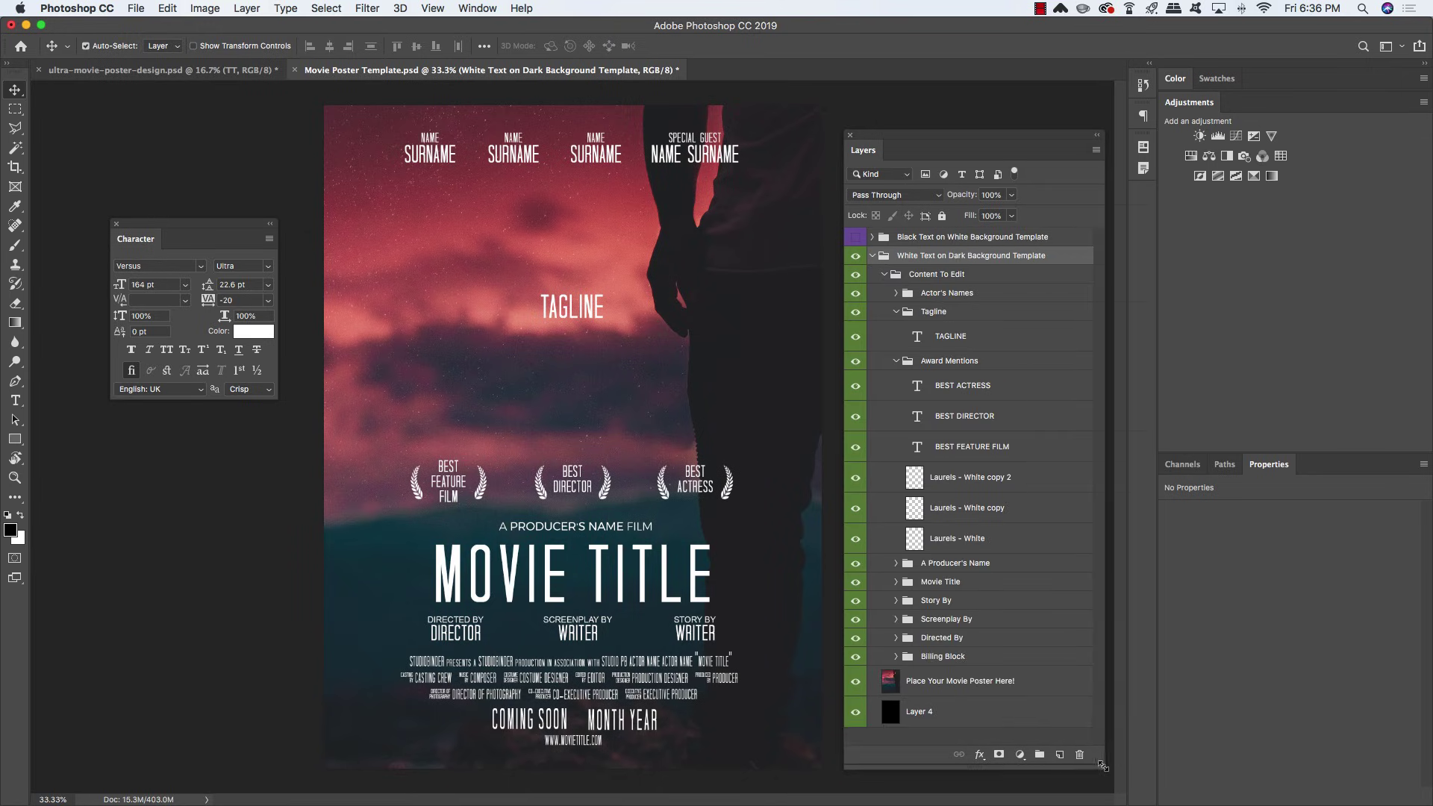
click(942, 276)
click(896, 312)
click(896, 331)
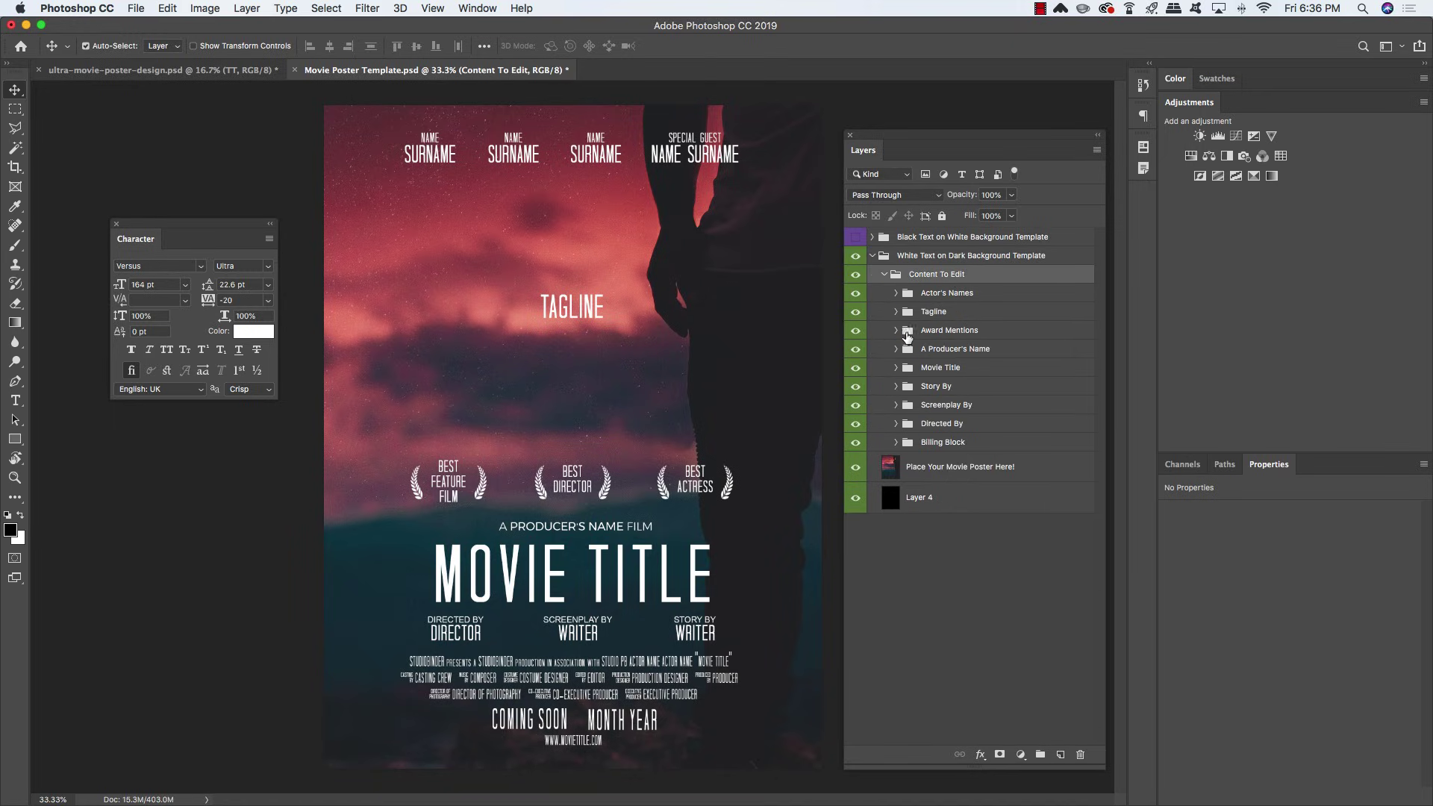
click(987, 447)
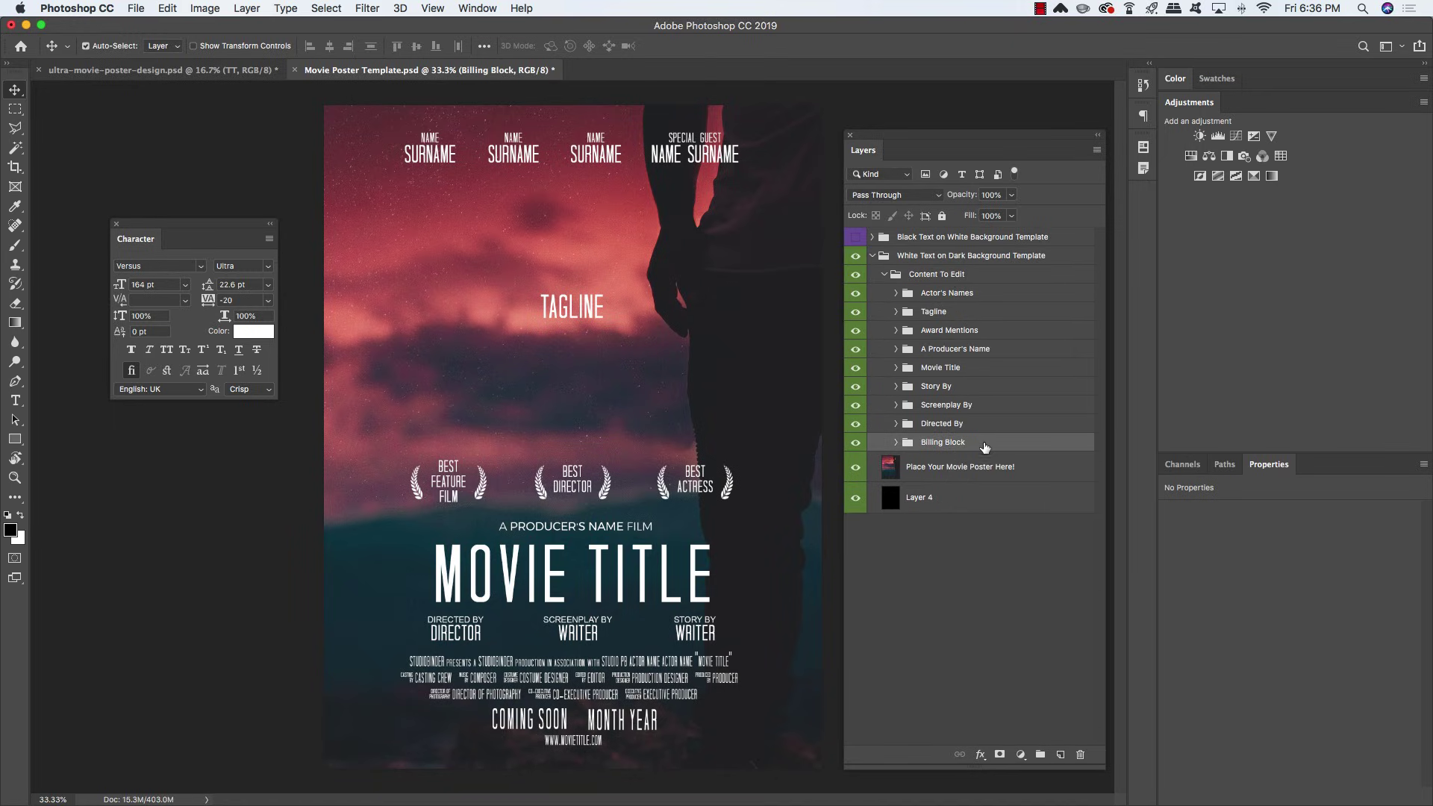
Float both document windows and drag the Billing Block group onto the ULTRA poster
drag(357, 74, 665, 440)
drag(226, 71, 251, 139)
drag(383, 139, 516, 98)
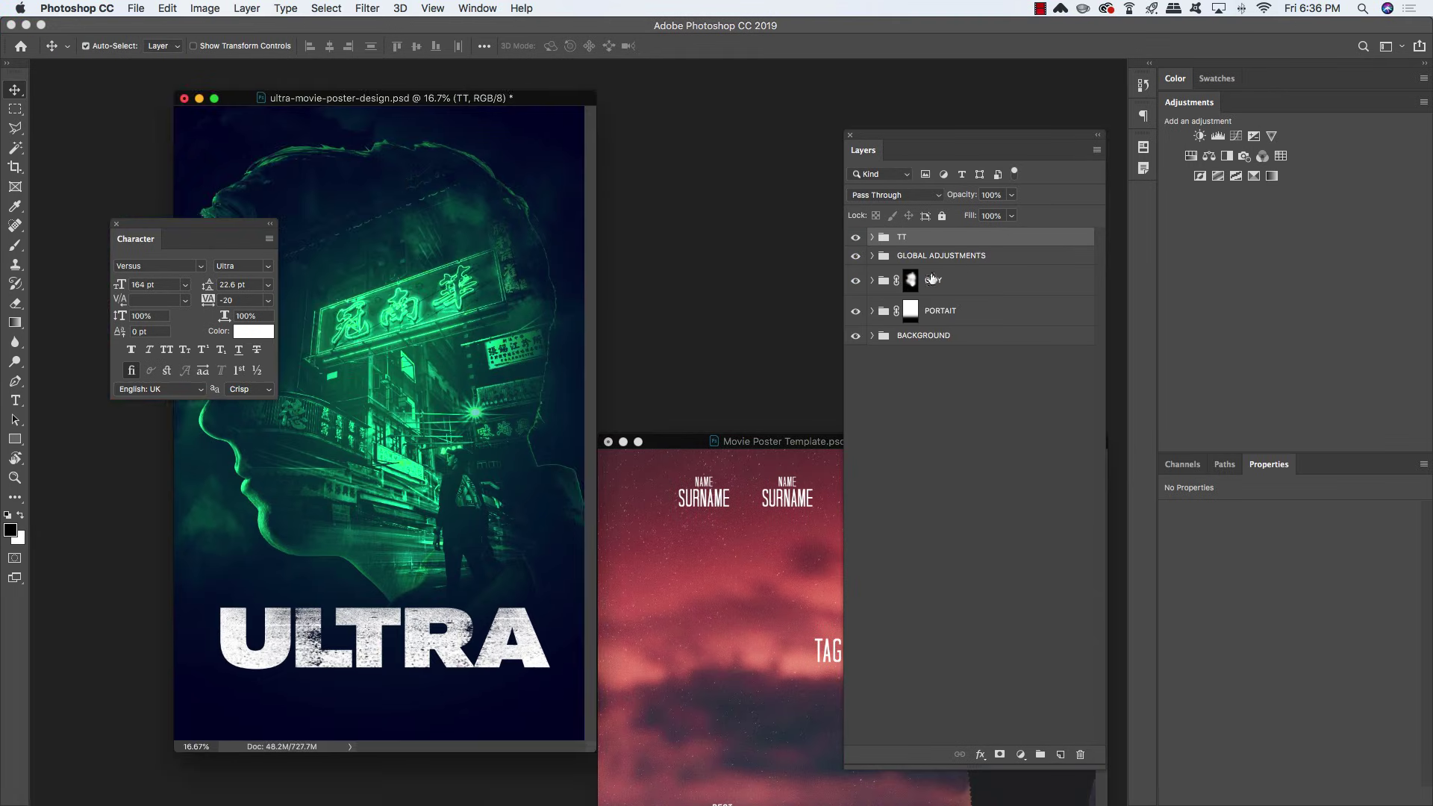
click(780, 443)
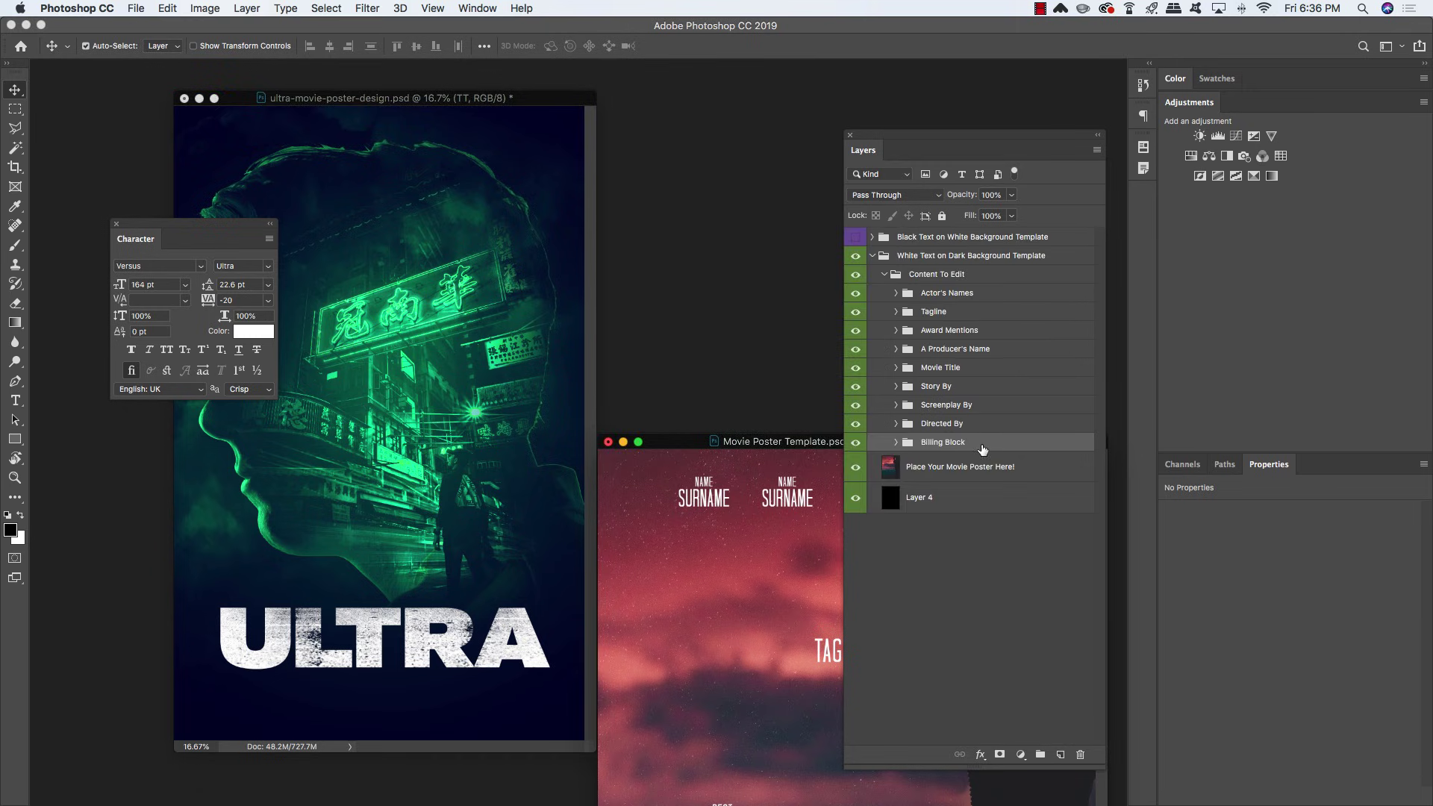
drag(1010, 444, 410, 524)
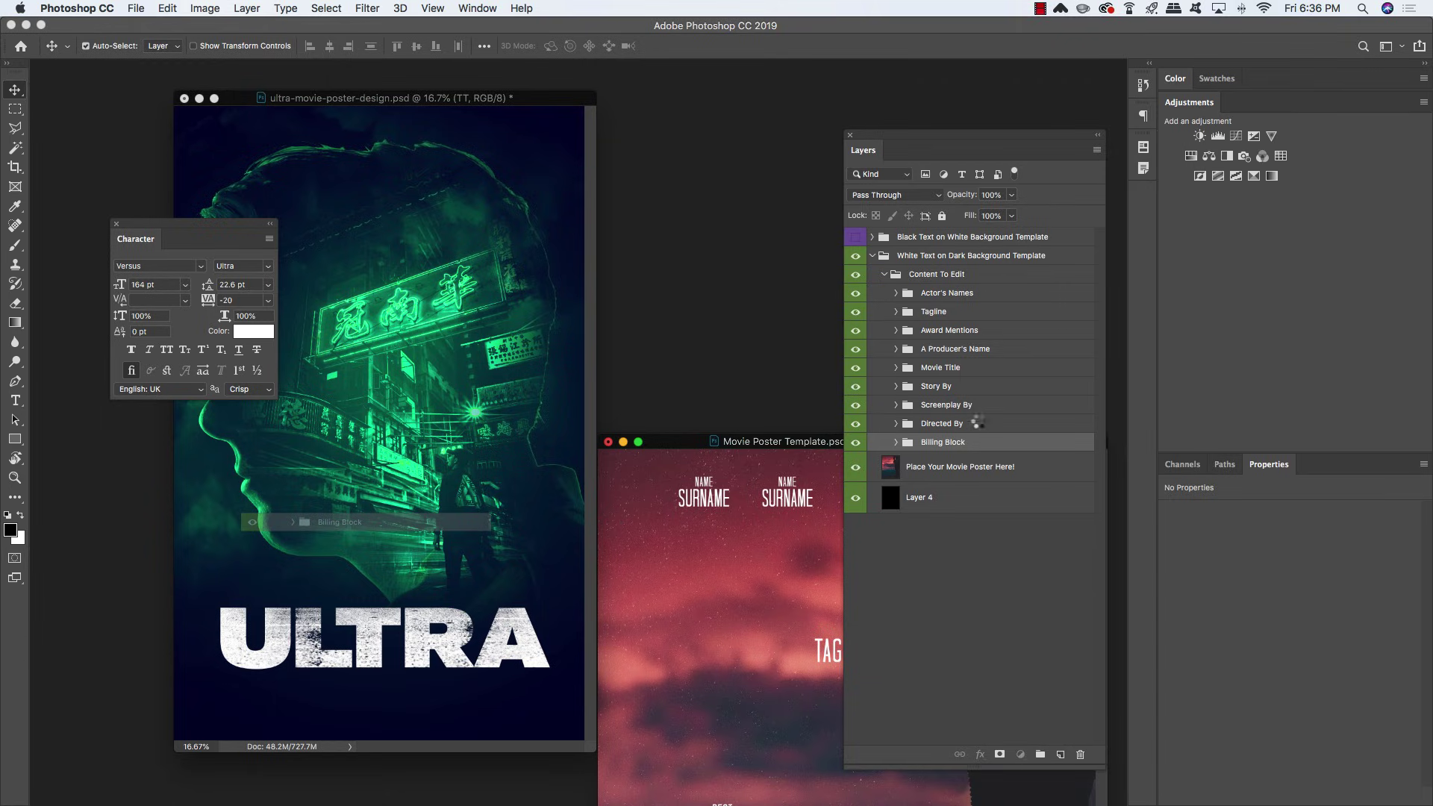
Close the template document without saving and switch the poster to full-screen view
click(672, 442)
click(609, 443)
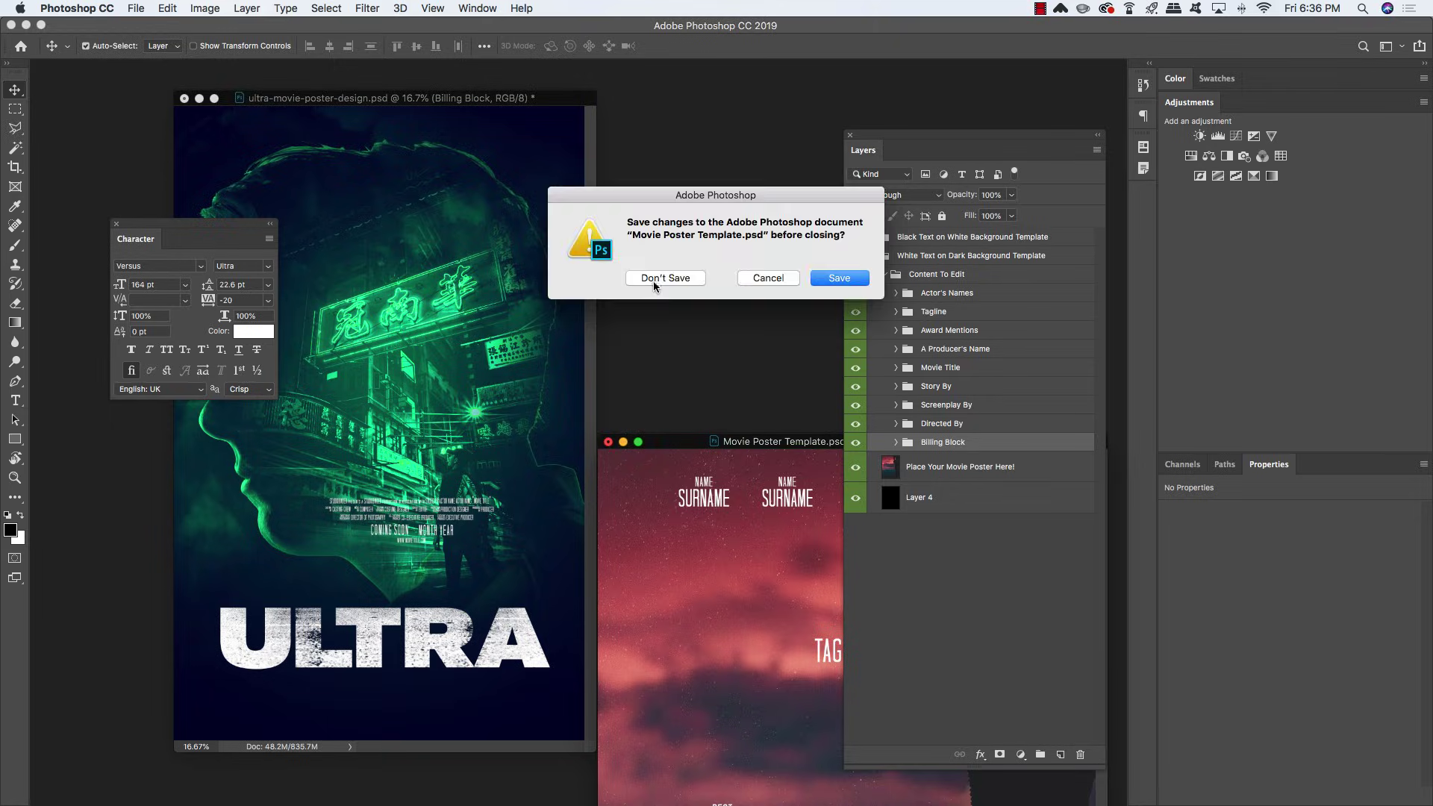
click(658, 283)
key(f)
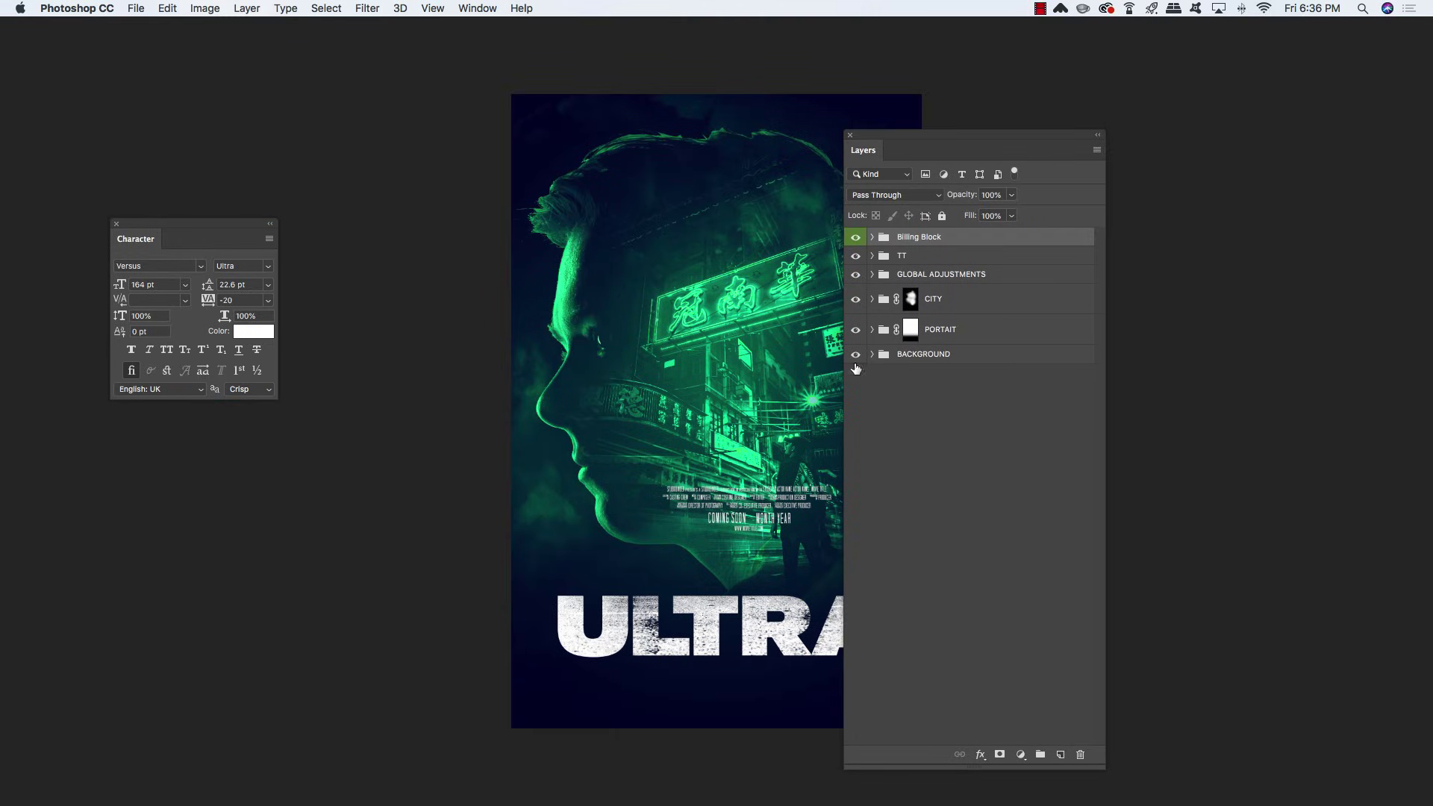
Rename the copied group BILLING BLOCK and move it below the TT group
double_click(910, 237)
text(BILLING BLOCK)
key(Return)
key(super+bracketleft)
Move the billing credits below the ULTRA title and scale them up to fill the width
key(super+t)
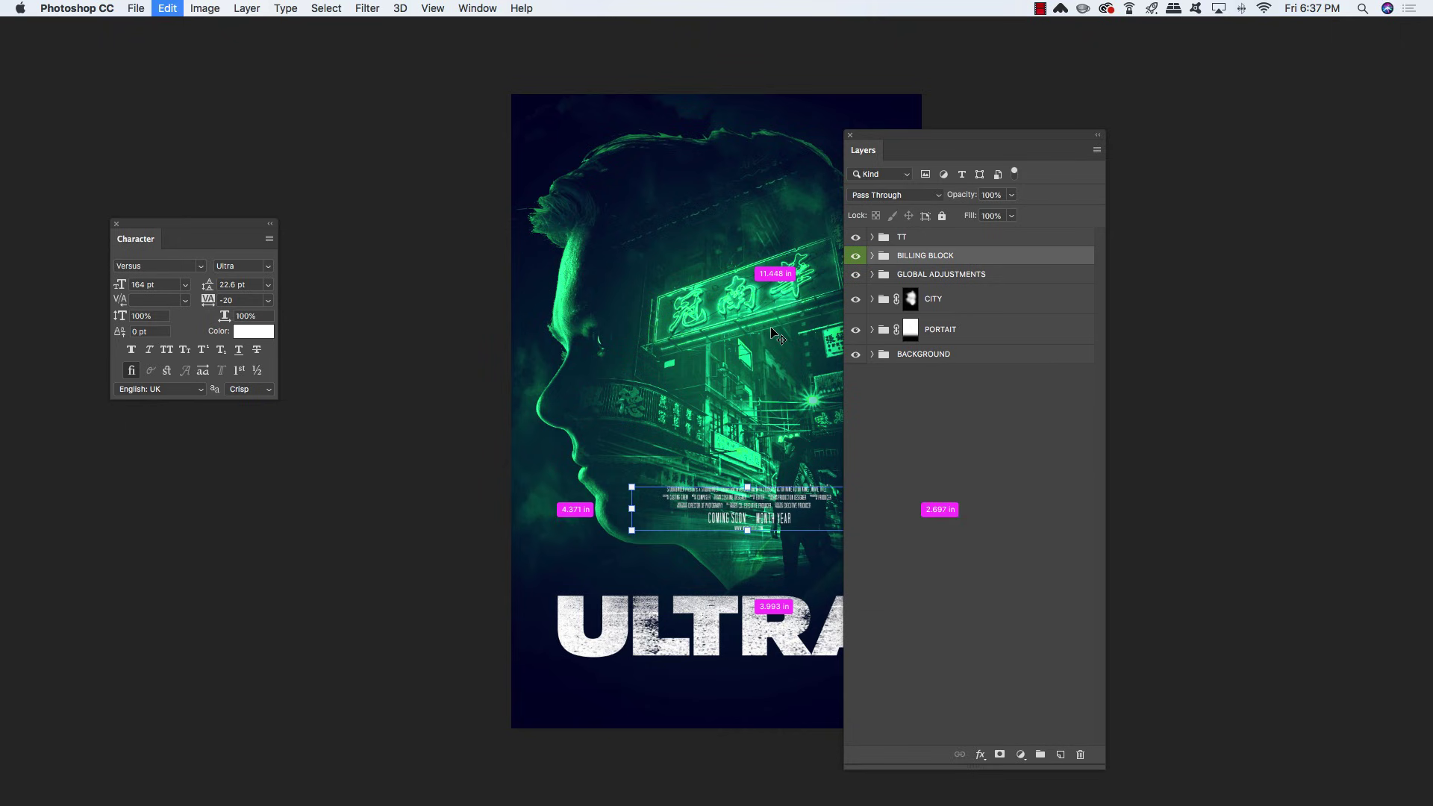
drag(701, 512, 660, 689)
drag(625, 483, 480, 444)
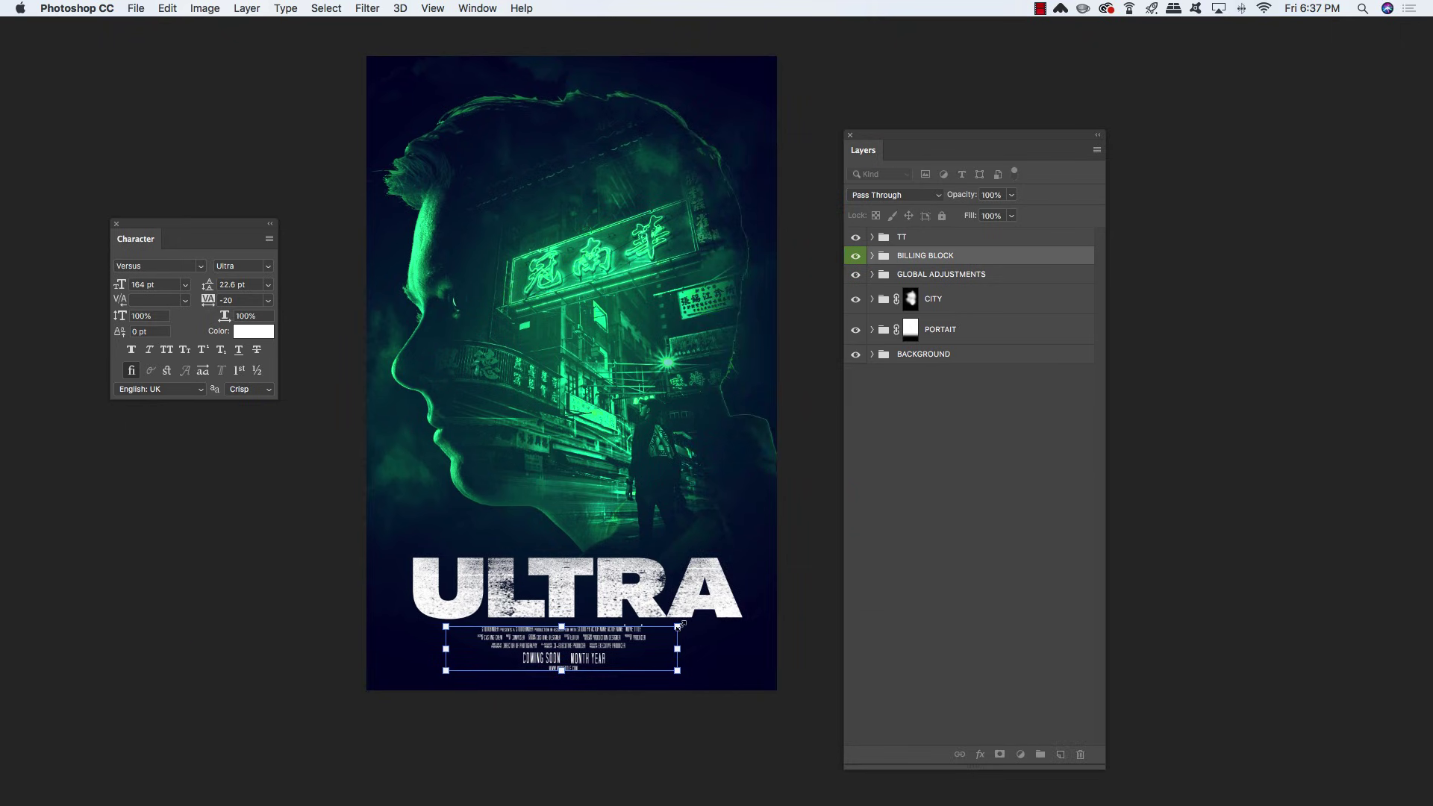
drag(680, 624, 765, 608)
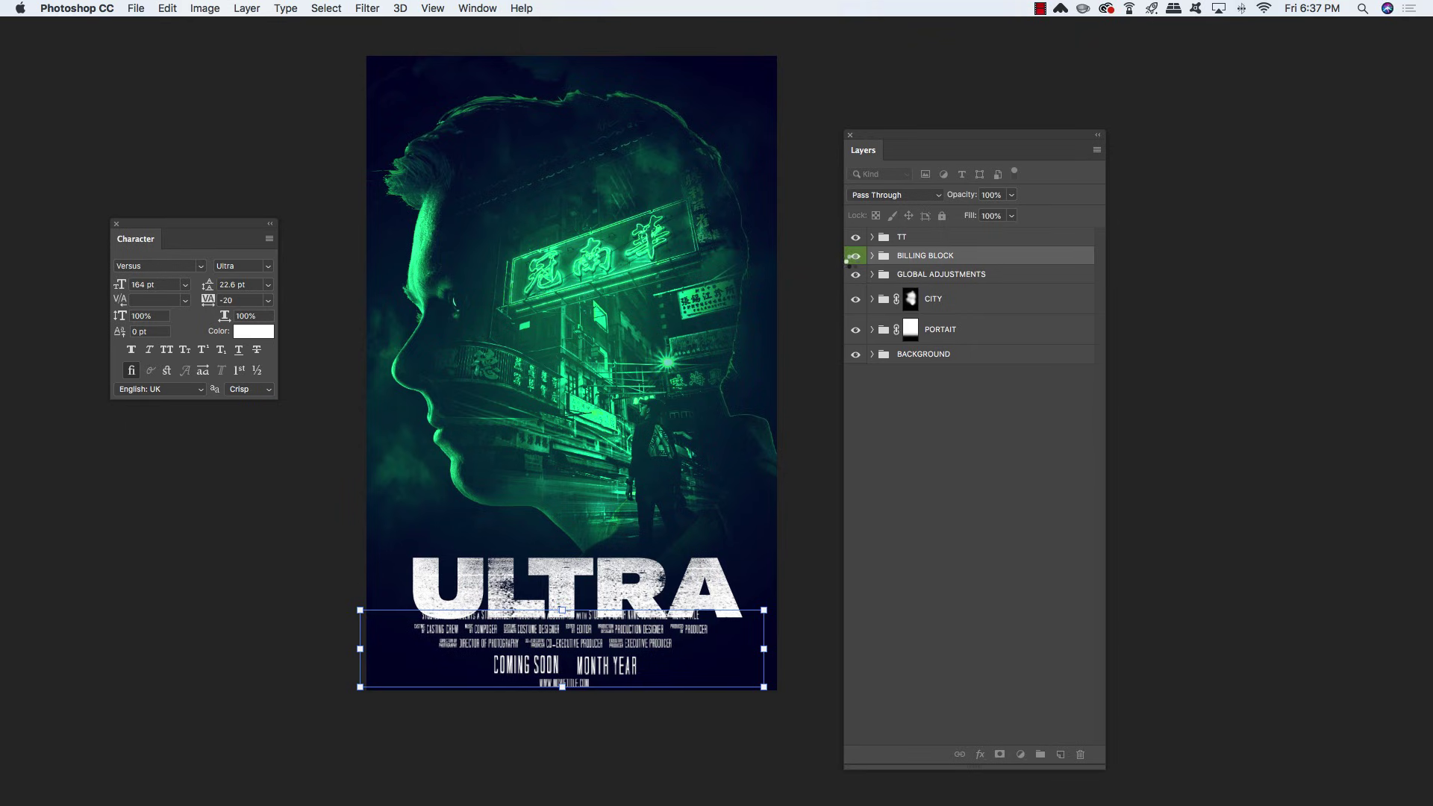
key(Return)
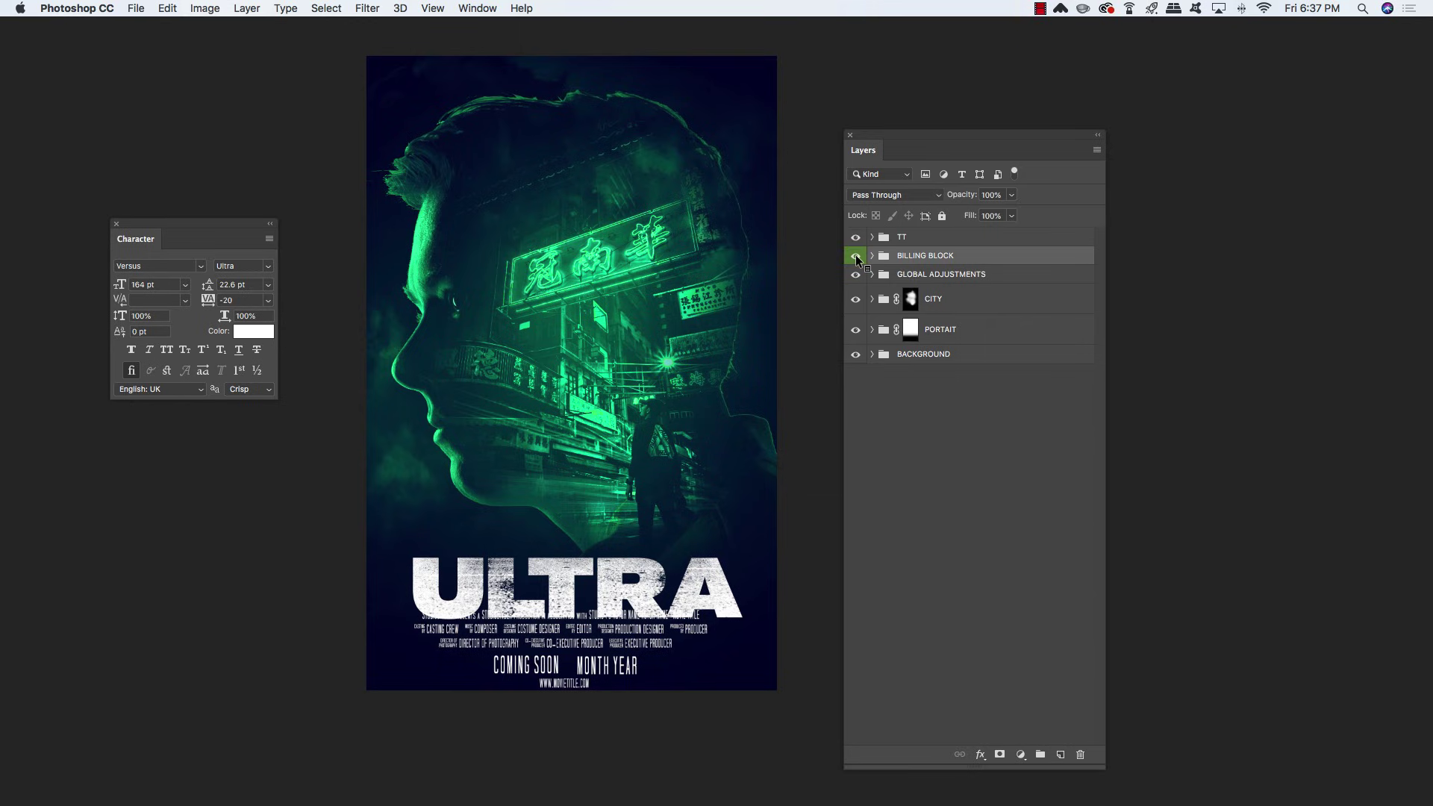
right_click(857, 258)
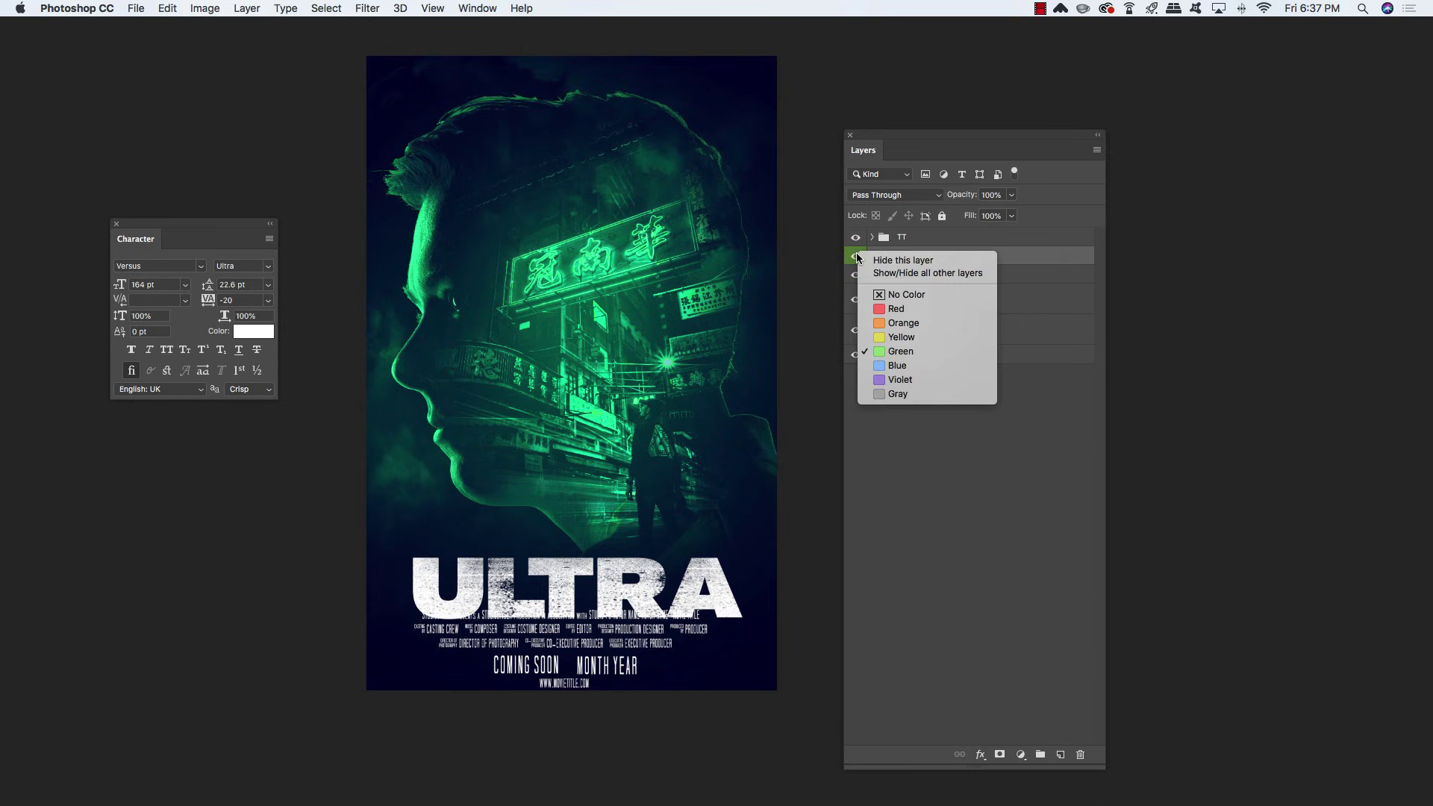
click(926, 296)
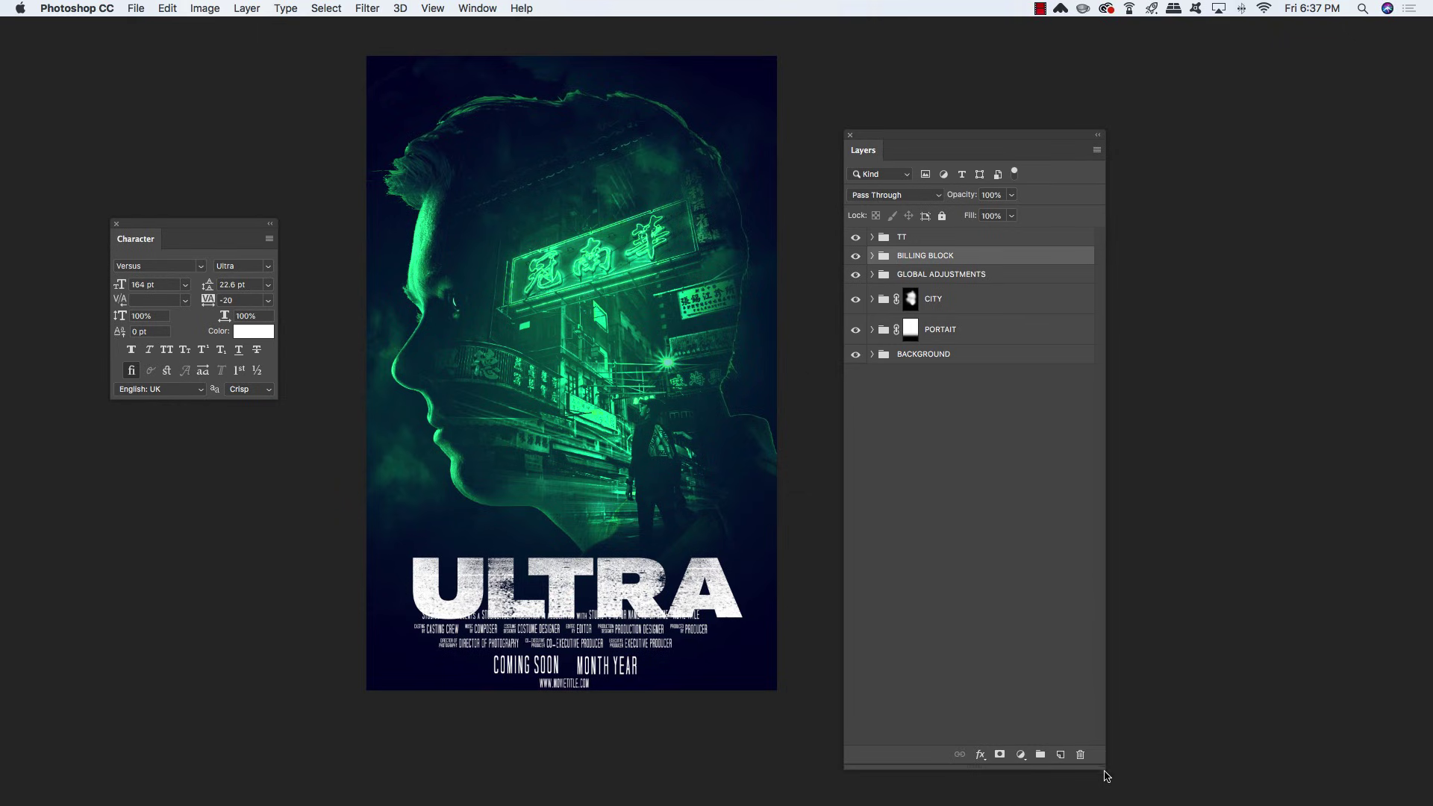
drag(1101, 768, 1021, 410)
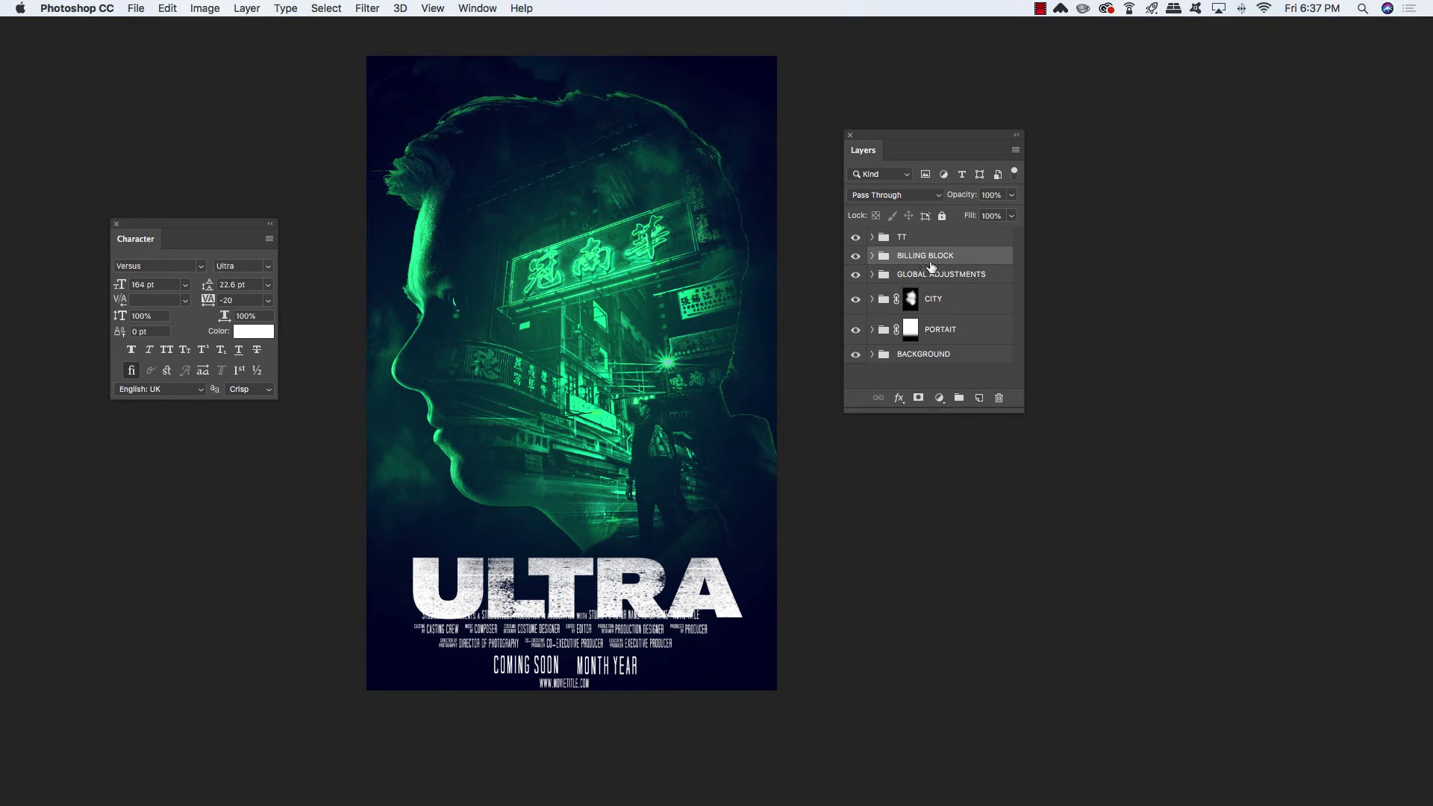
click(871, 256)
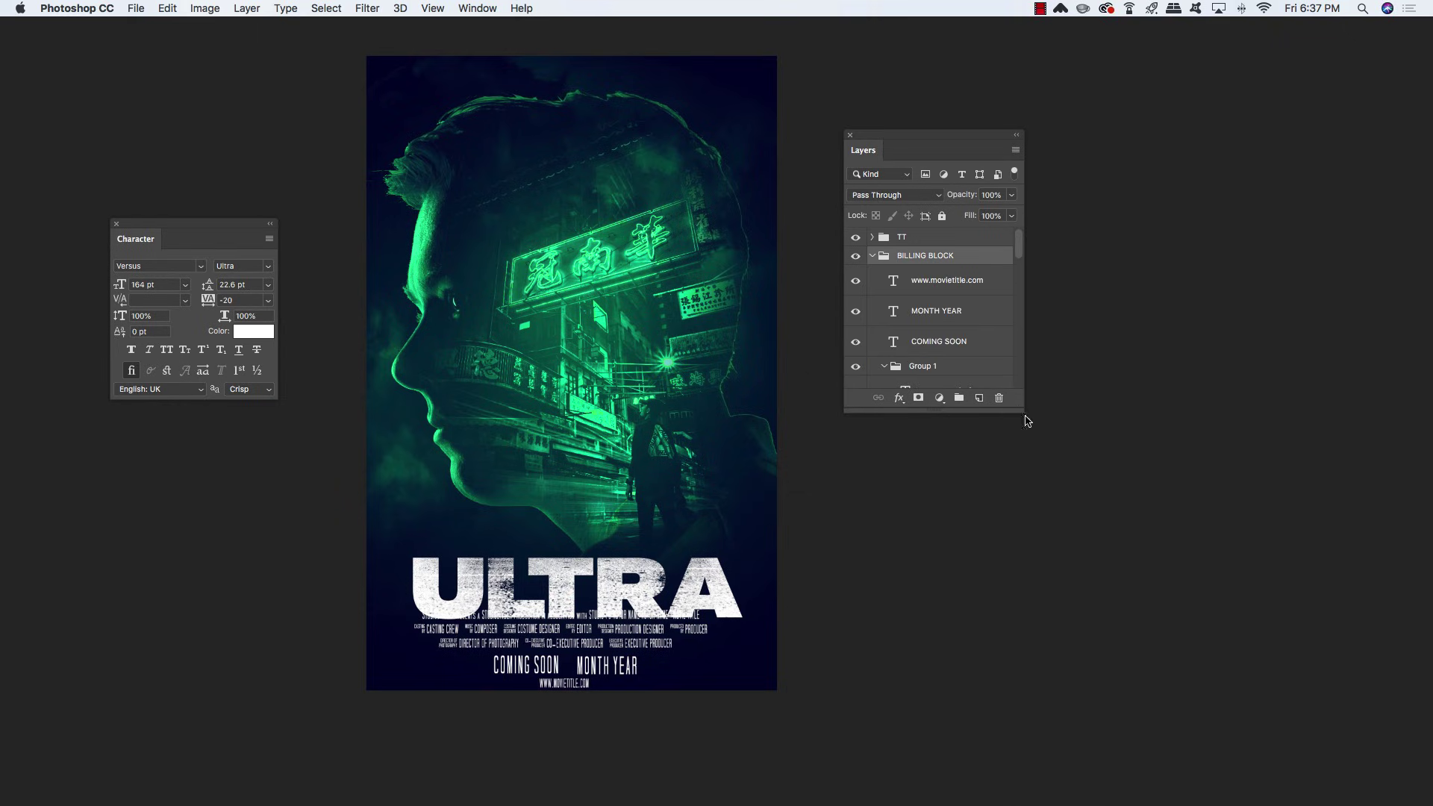
drag(1024, 410, 1091, 576)
click(970, 280)
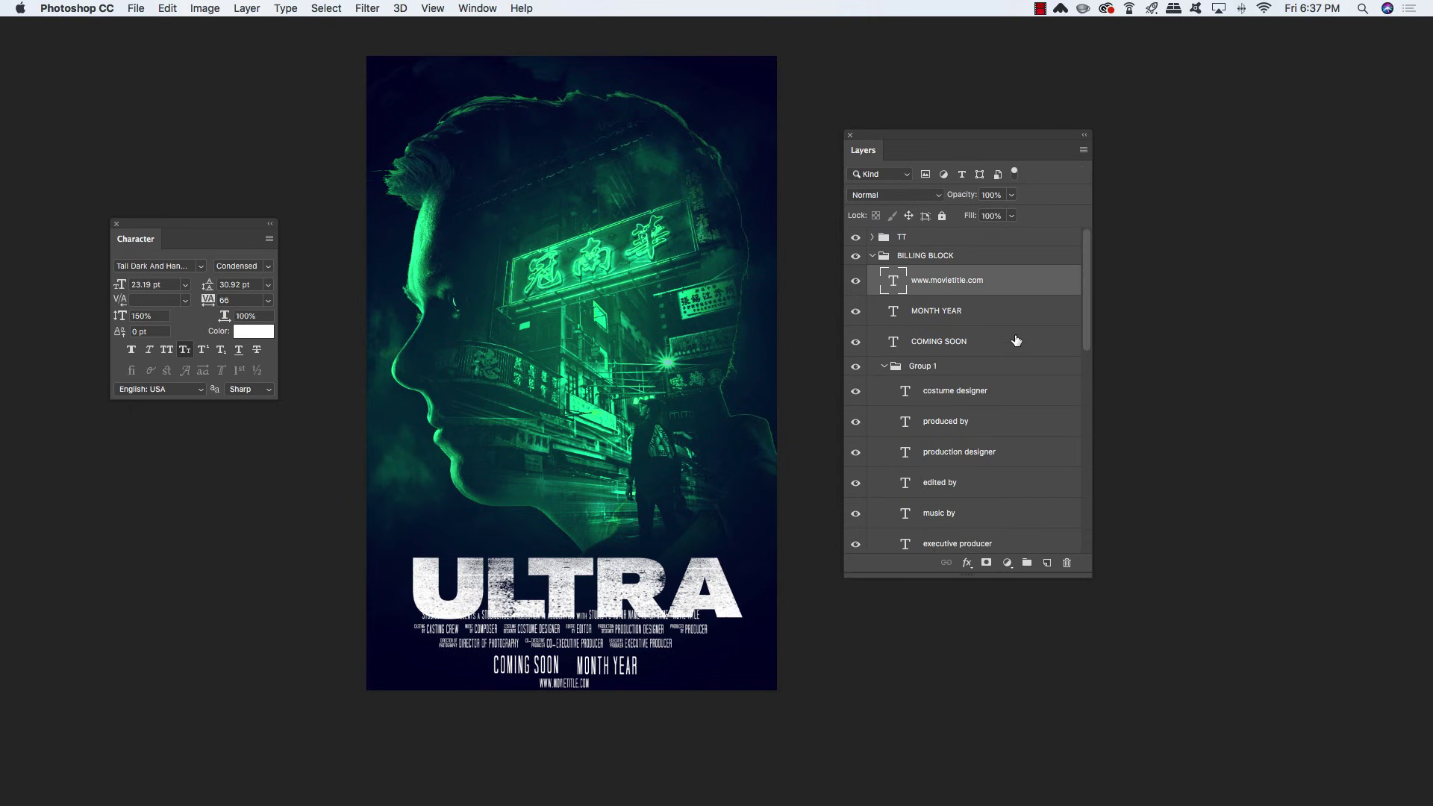
shift+click(1016, 341)
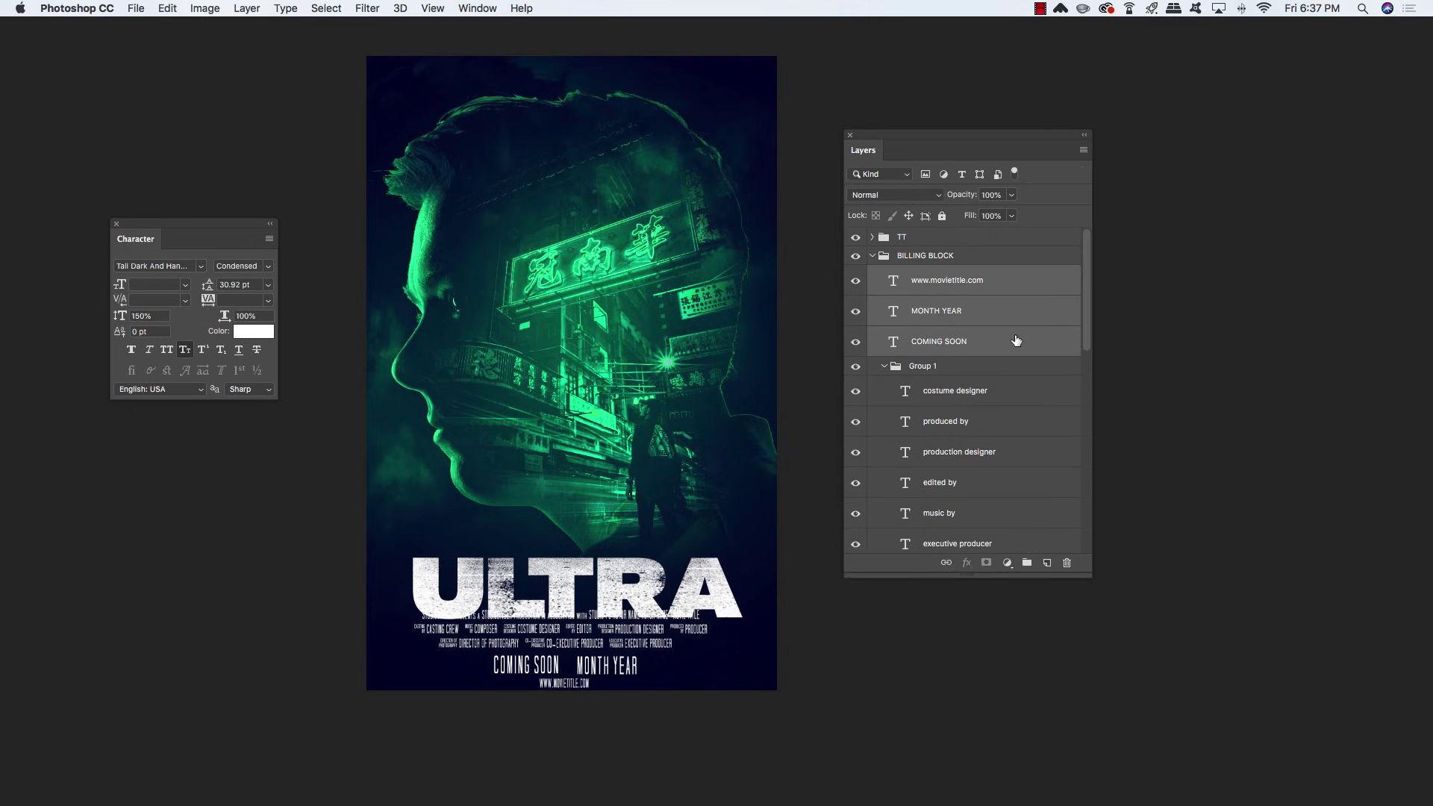
key(Delete)
click(885, 275)
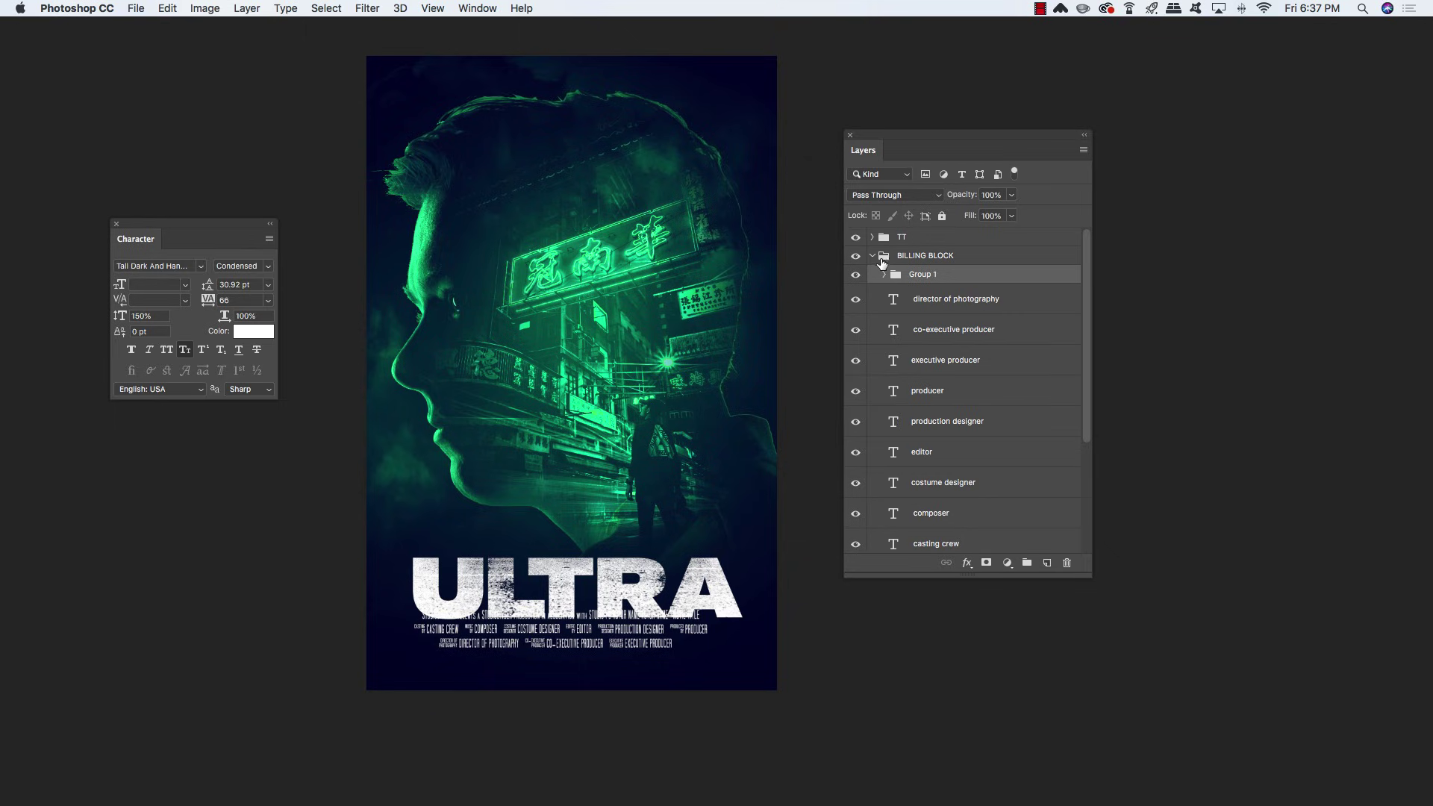
click(873, 256)
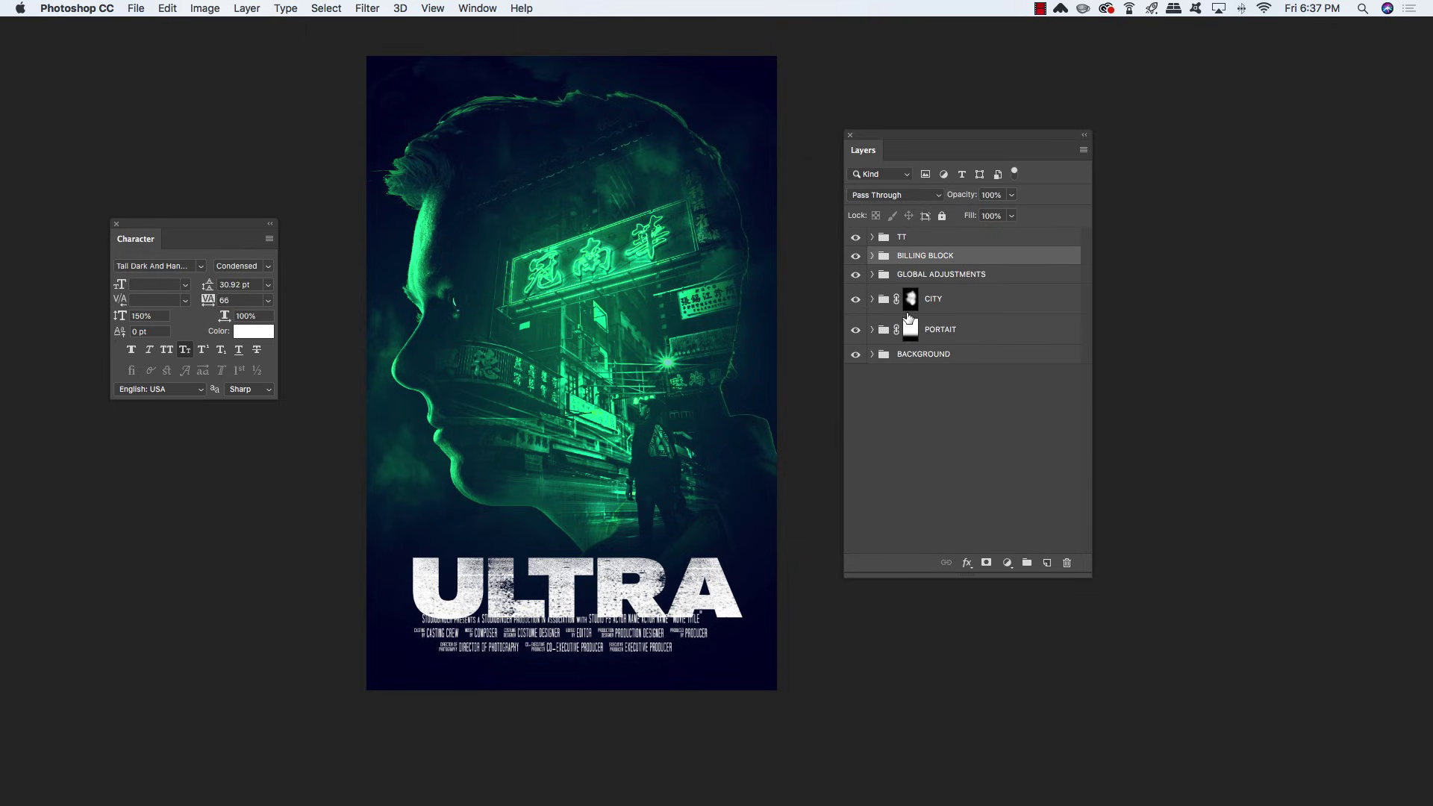
Reposition the billing block a little lower under ULTRA and zoom in on it
key(super+t)
drag(613, 633, 623, 646)
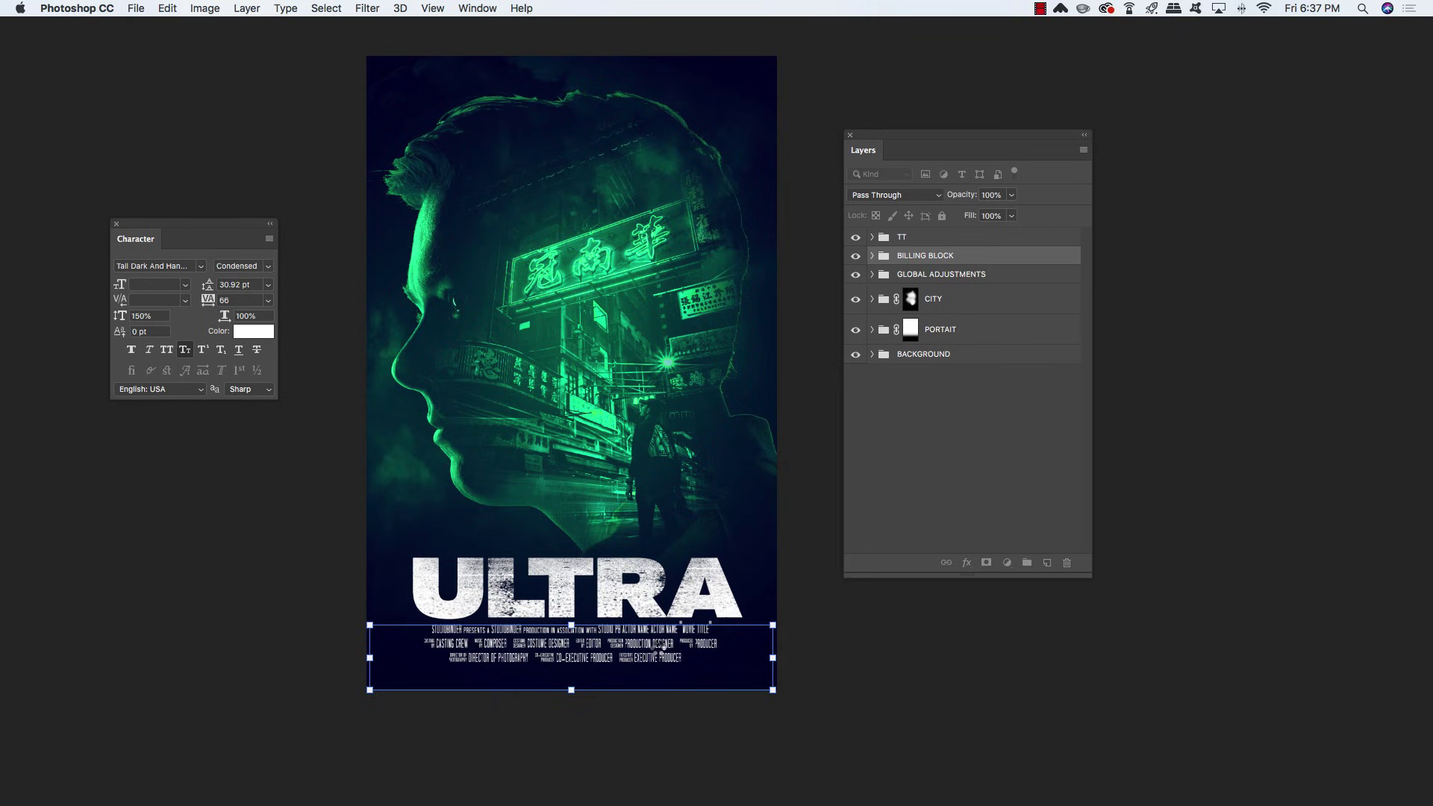
key(Return)
key(shift+Down)
key(shift+Down)
key(shift+Down)
key(shift+Down)
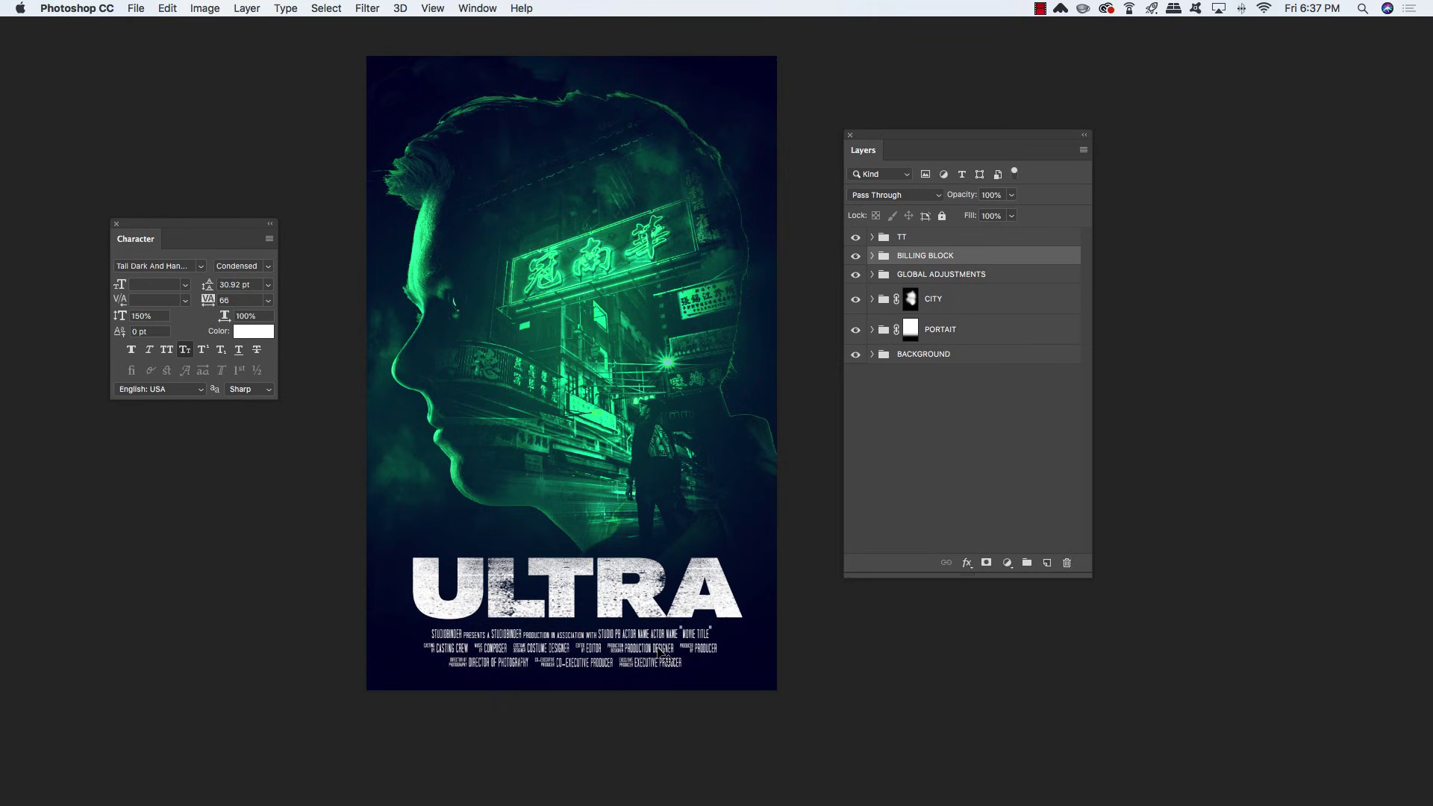
key(Down)
key(Down)
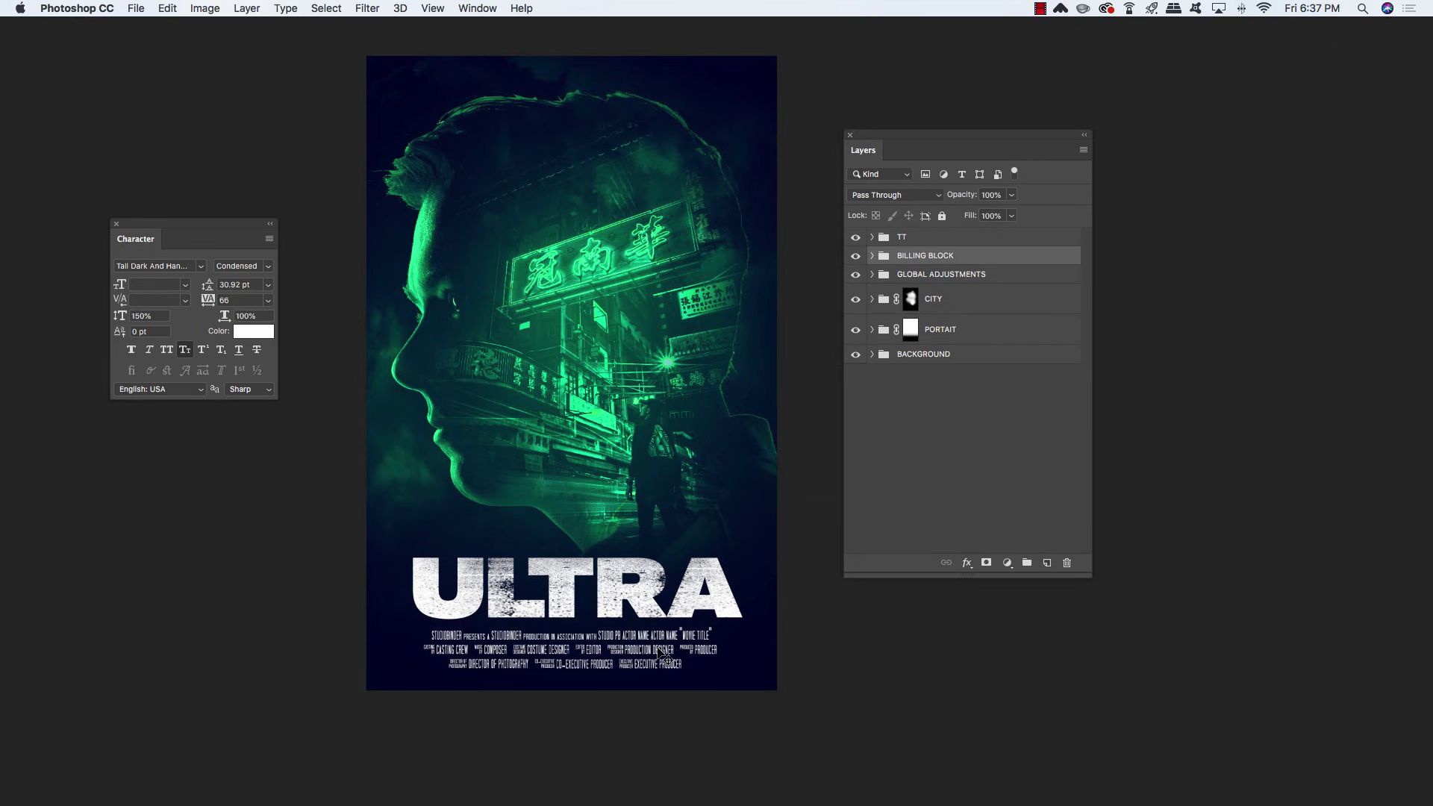
key(super+plus)
key(super+plus)
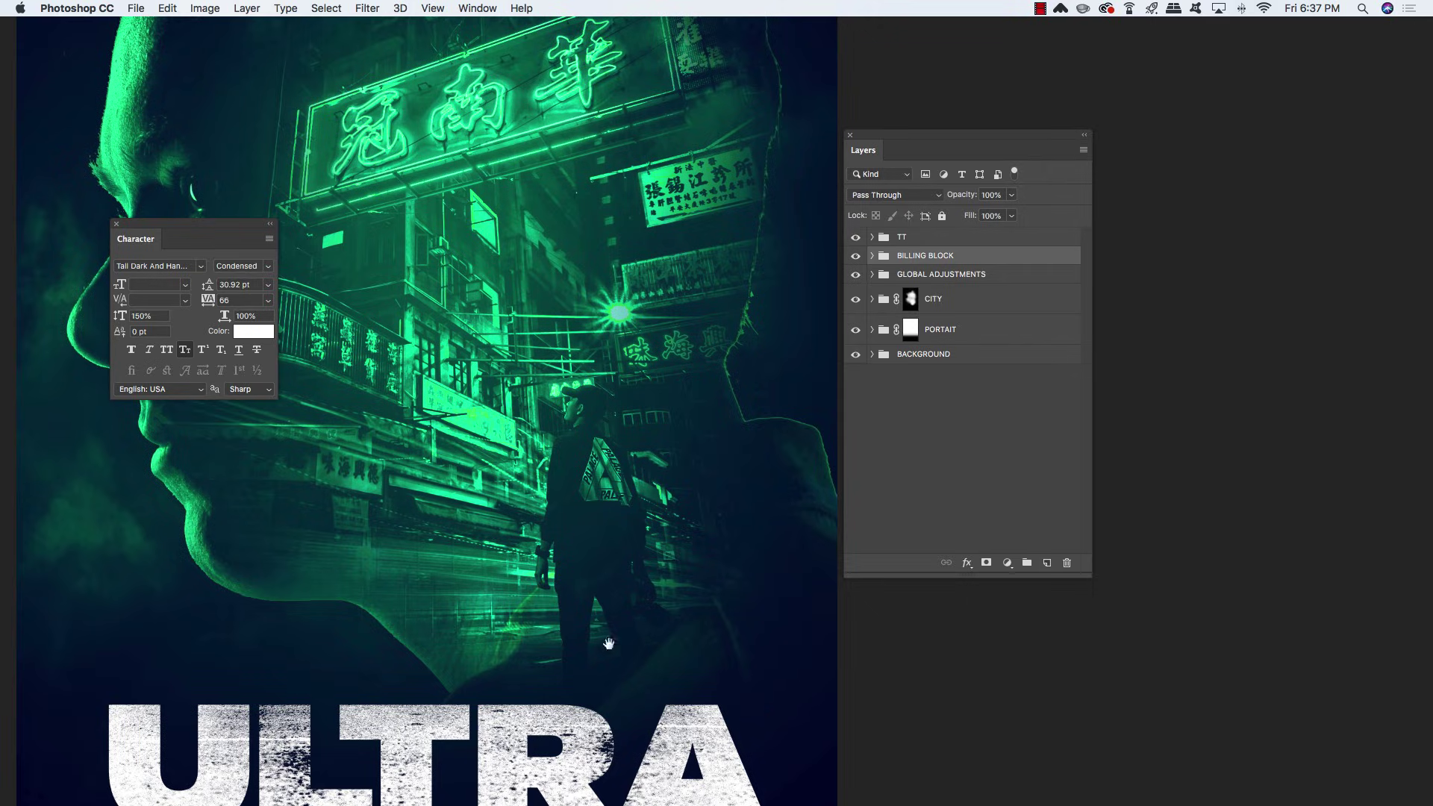
Replace the studio names in the billing line with DESIGN CUTS and DC, ending in STUDIOS
drag(558, 497, 661, 203)
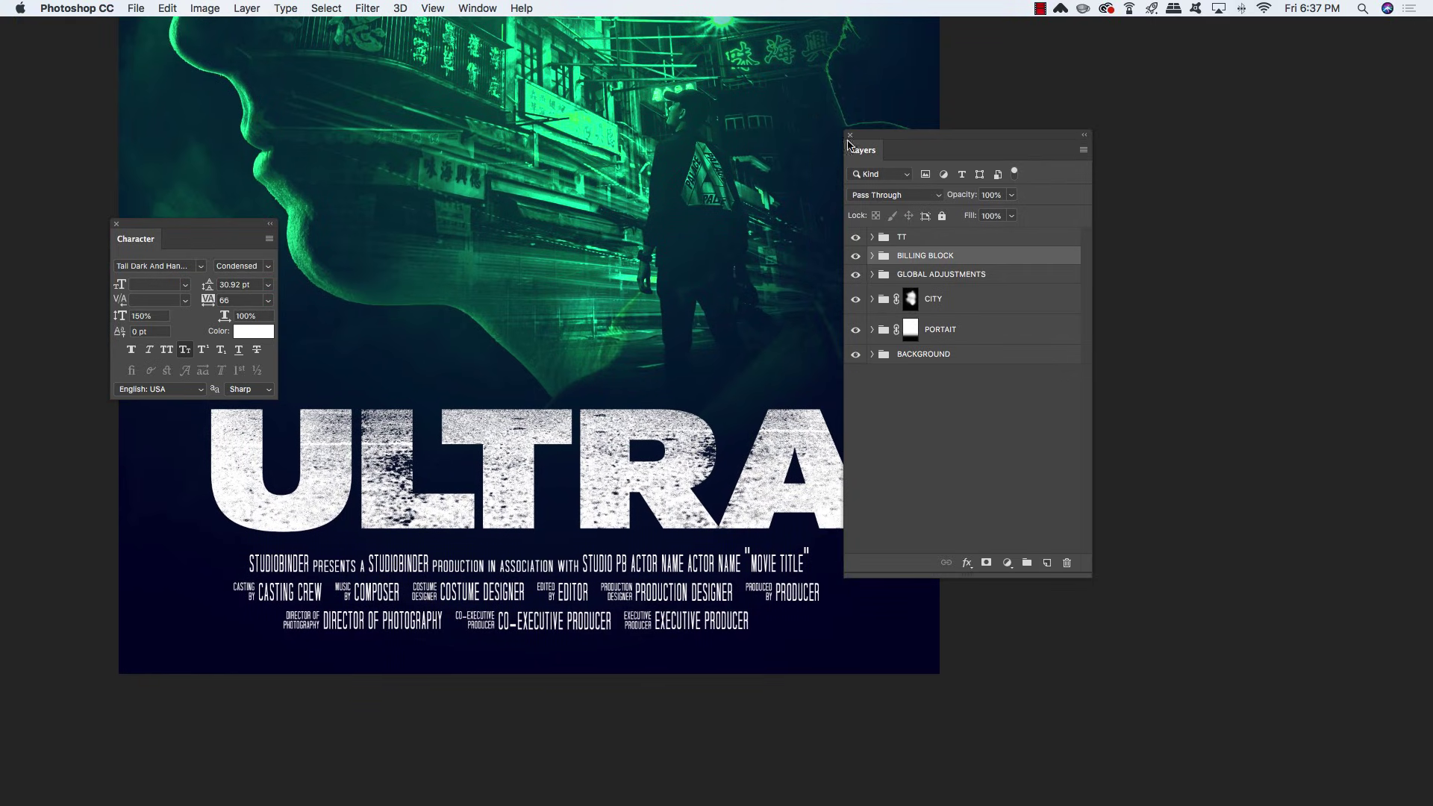
drag(878, 141, 954, 220)
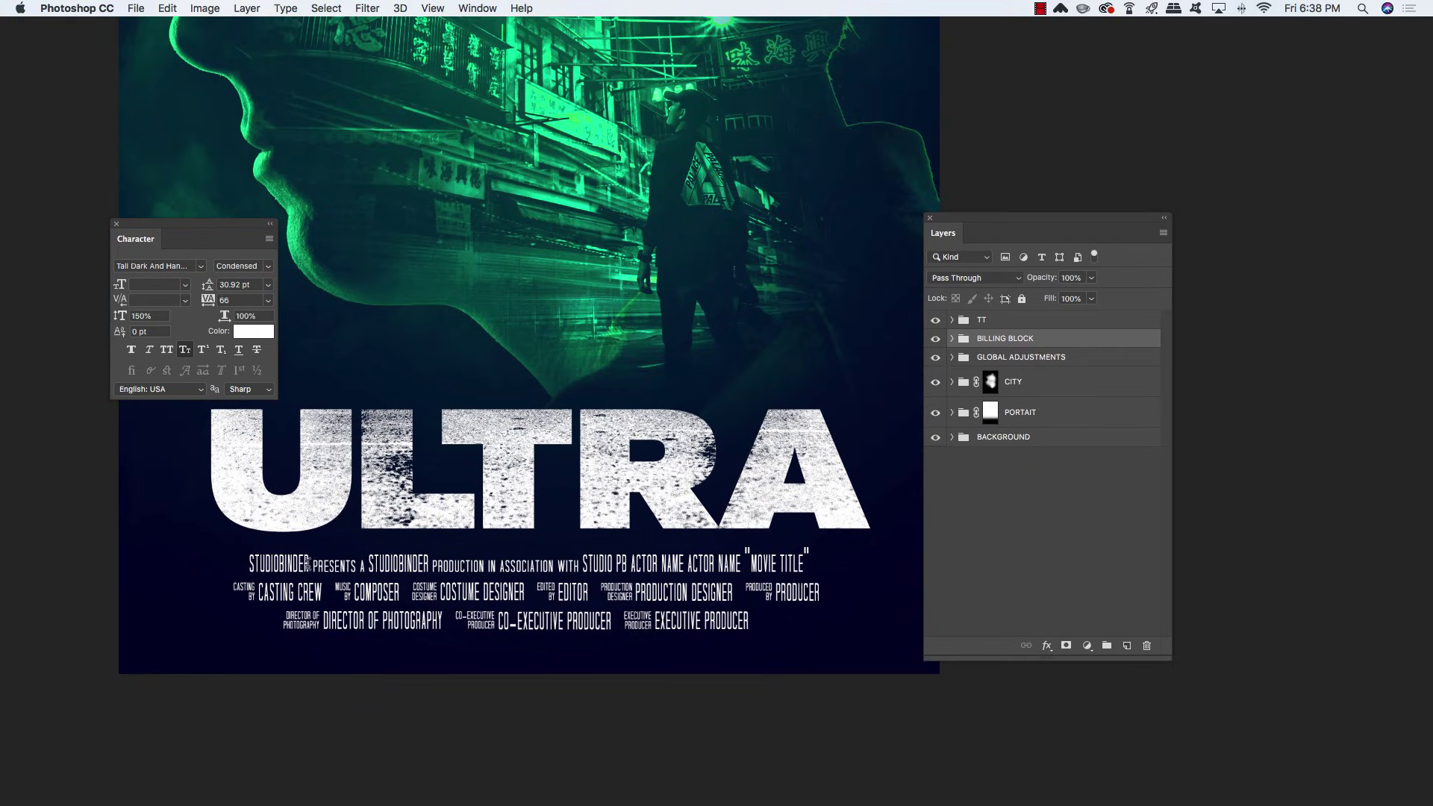
drag(306, 562, 223, 564)
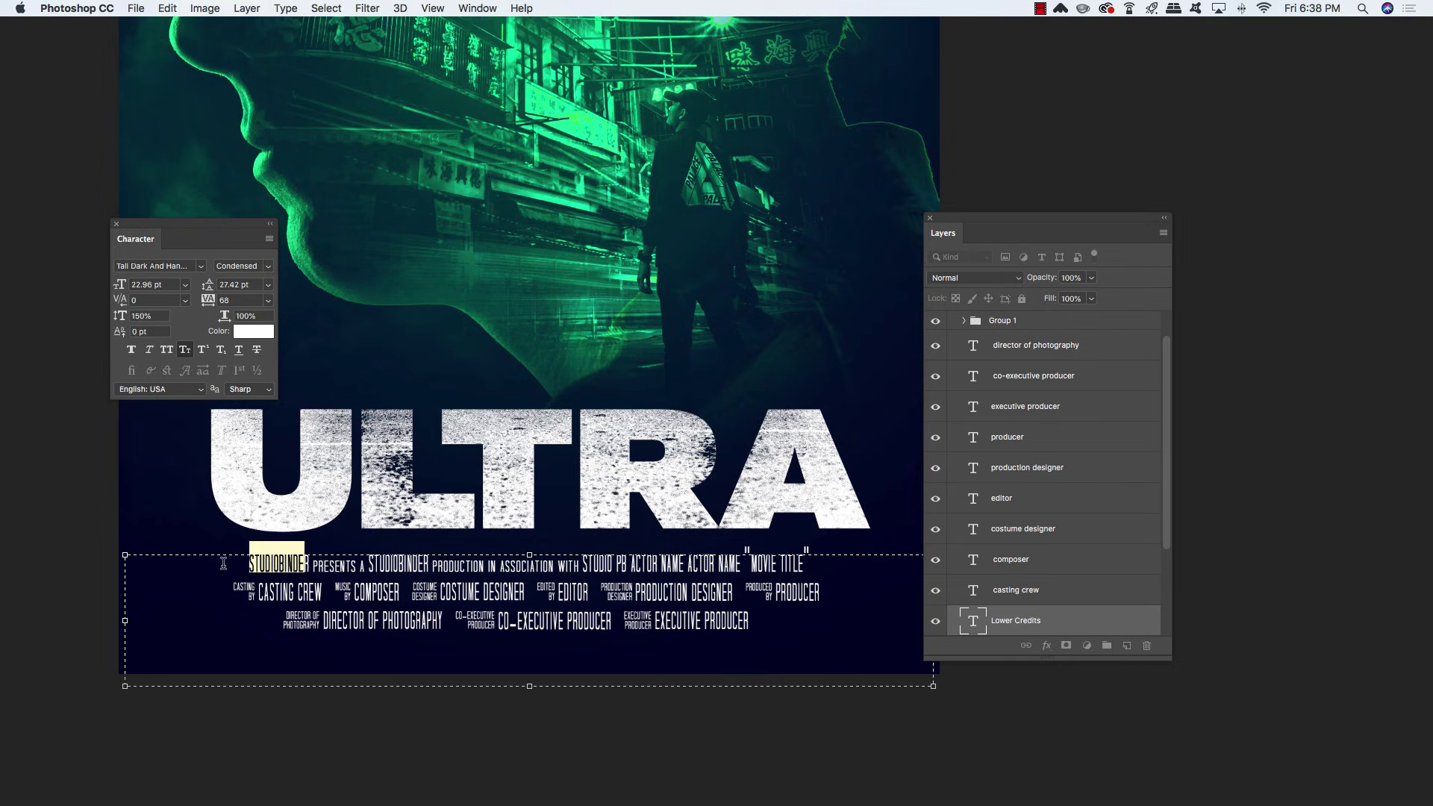
text(DESIGN C)
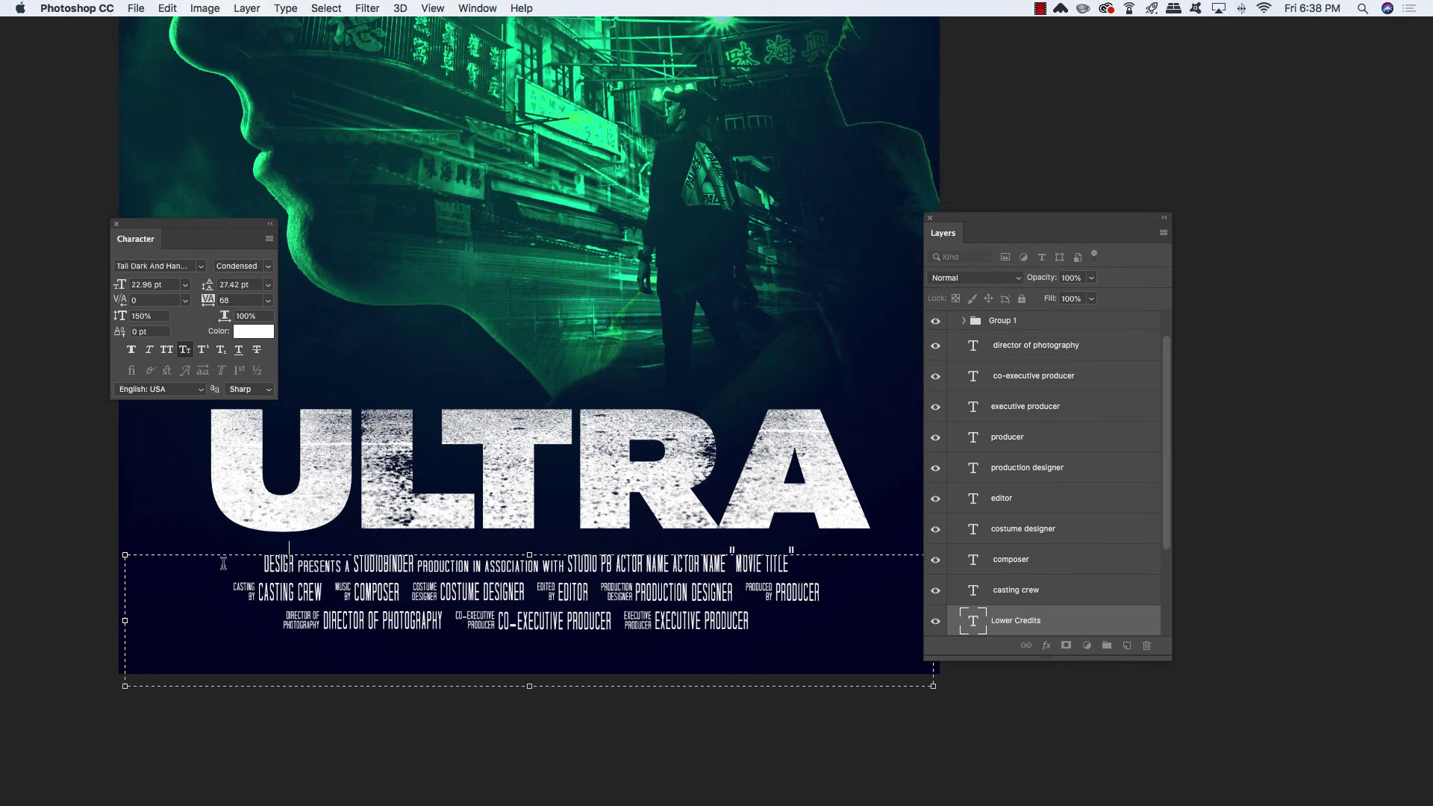
text(UTS)
key(Delete)
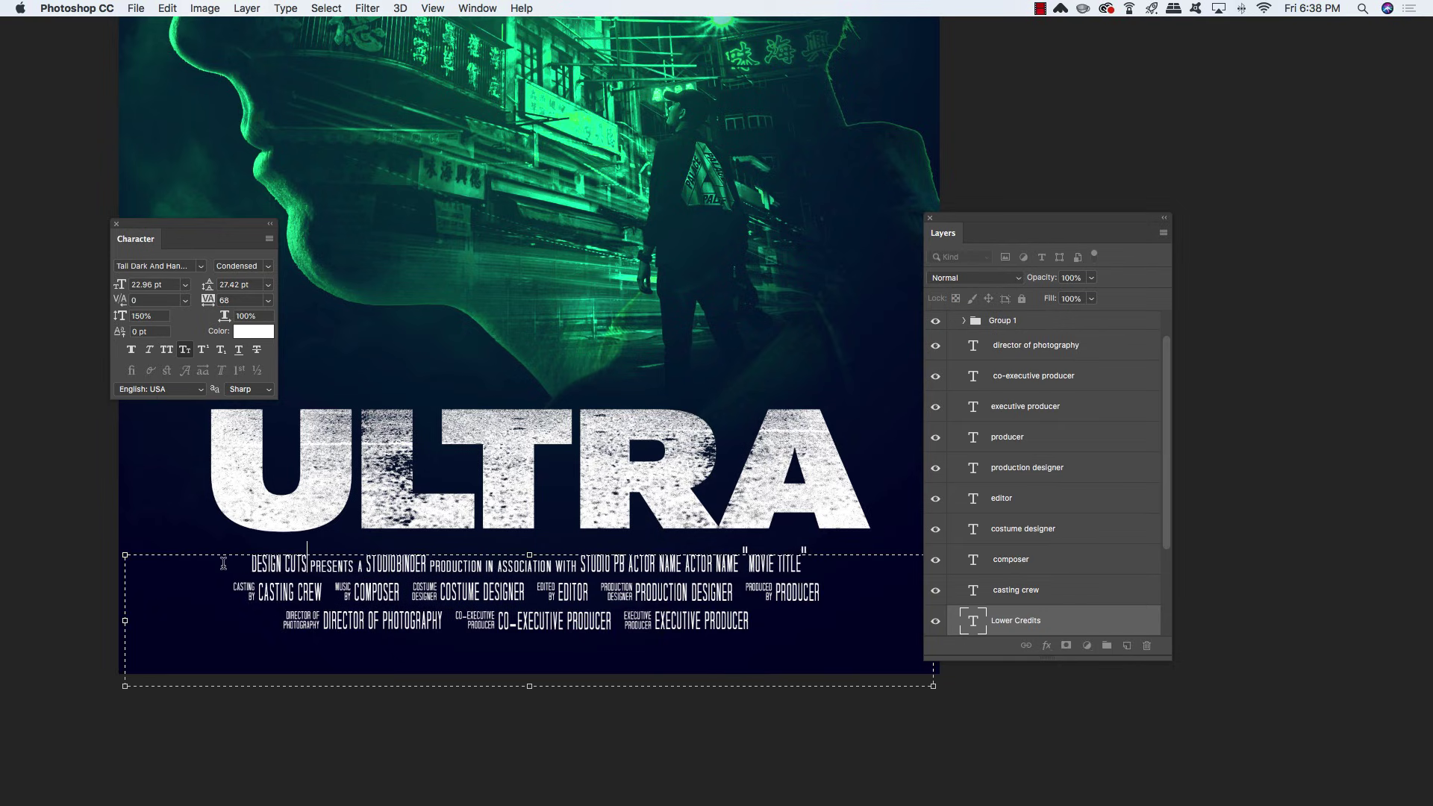
drag(366, 565, 425, 567)
text(DC)
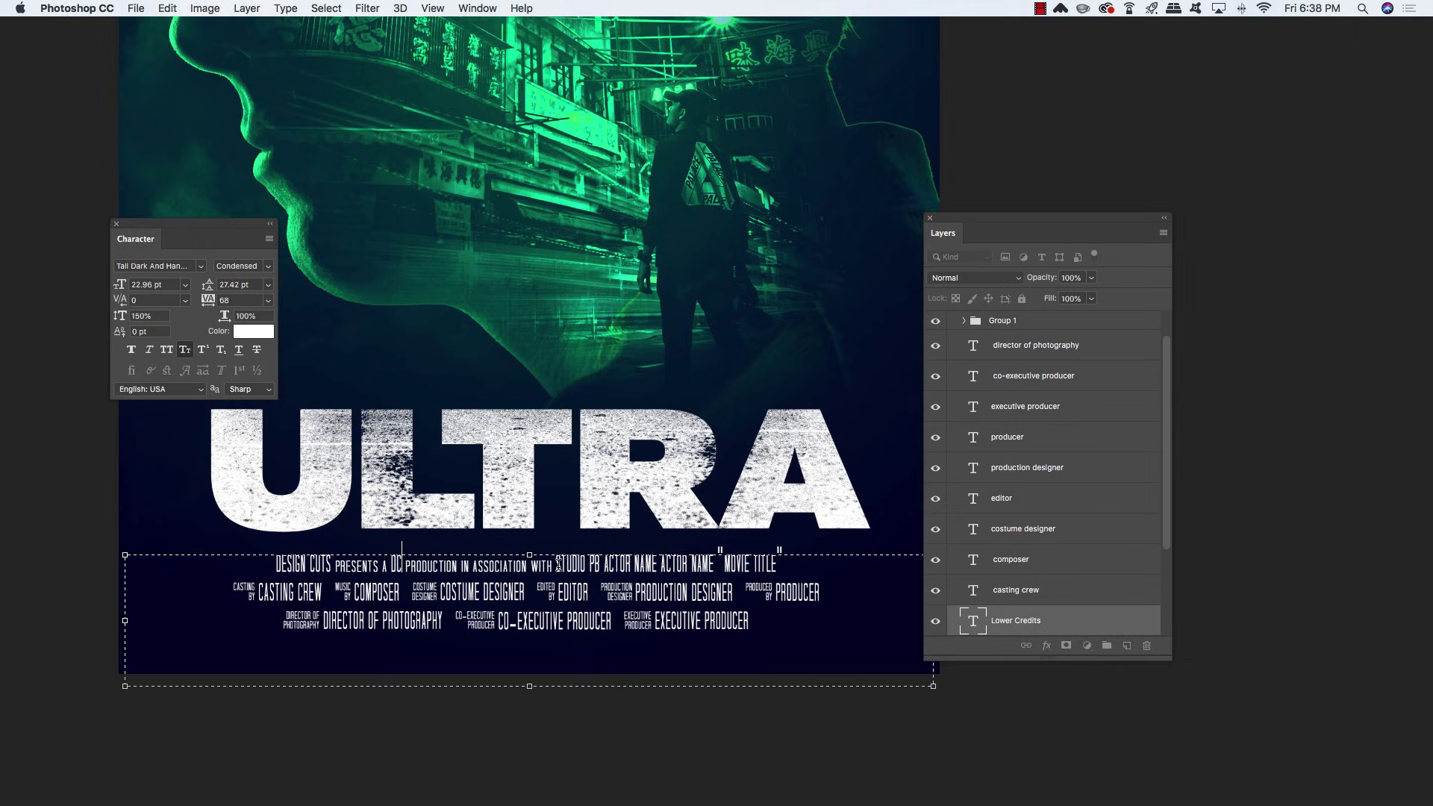
text(DC)
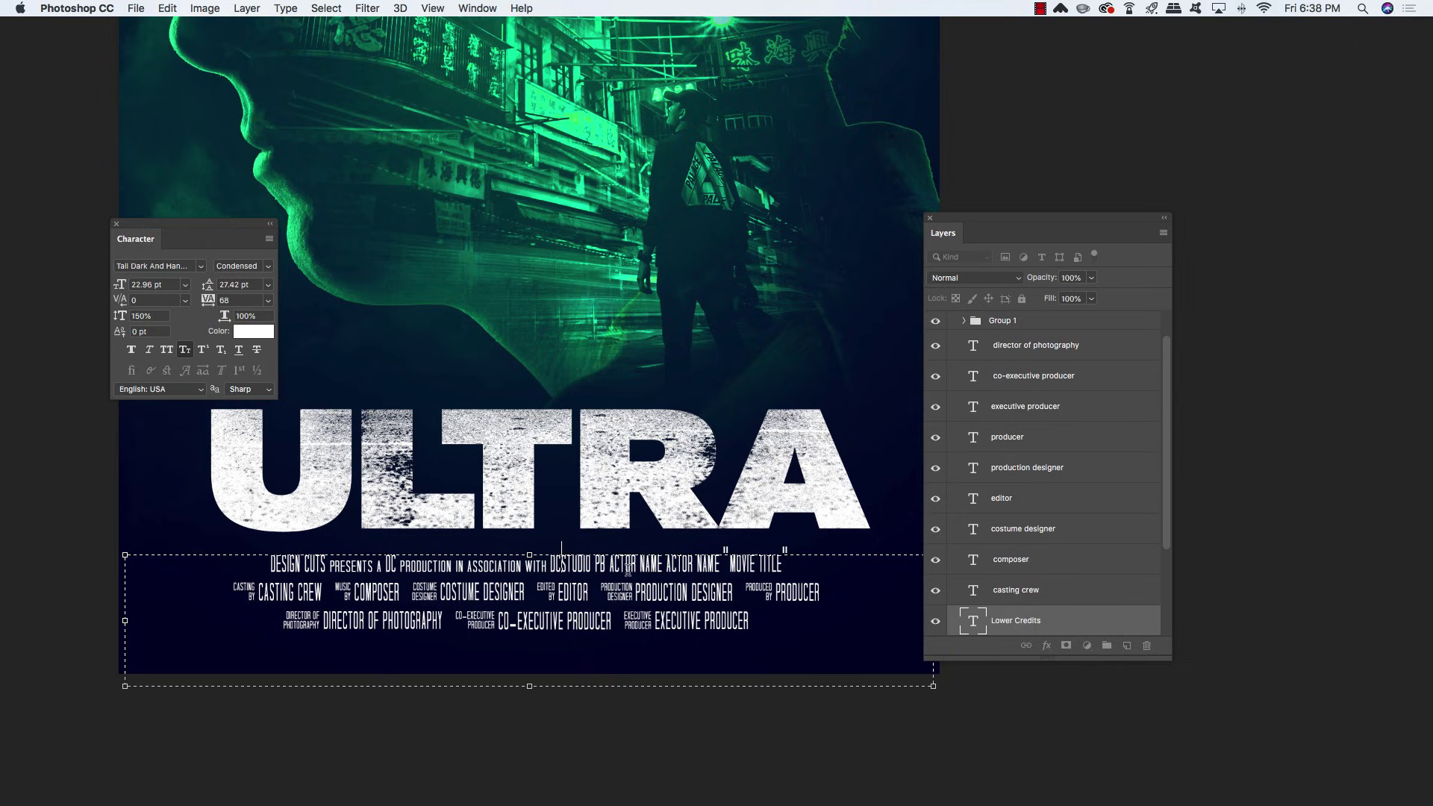
click(595, 569)
text(S)
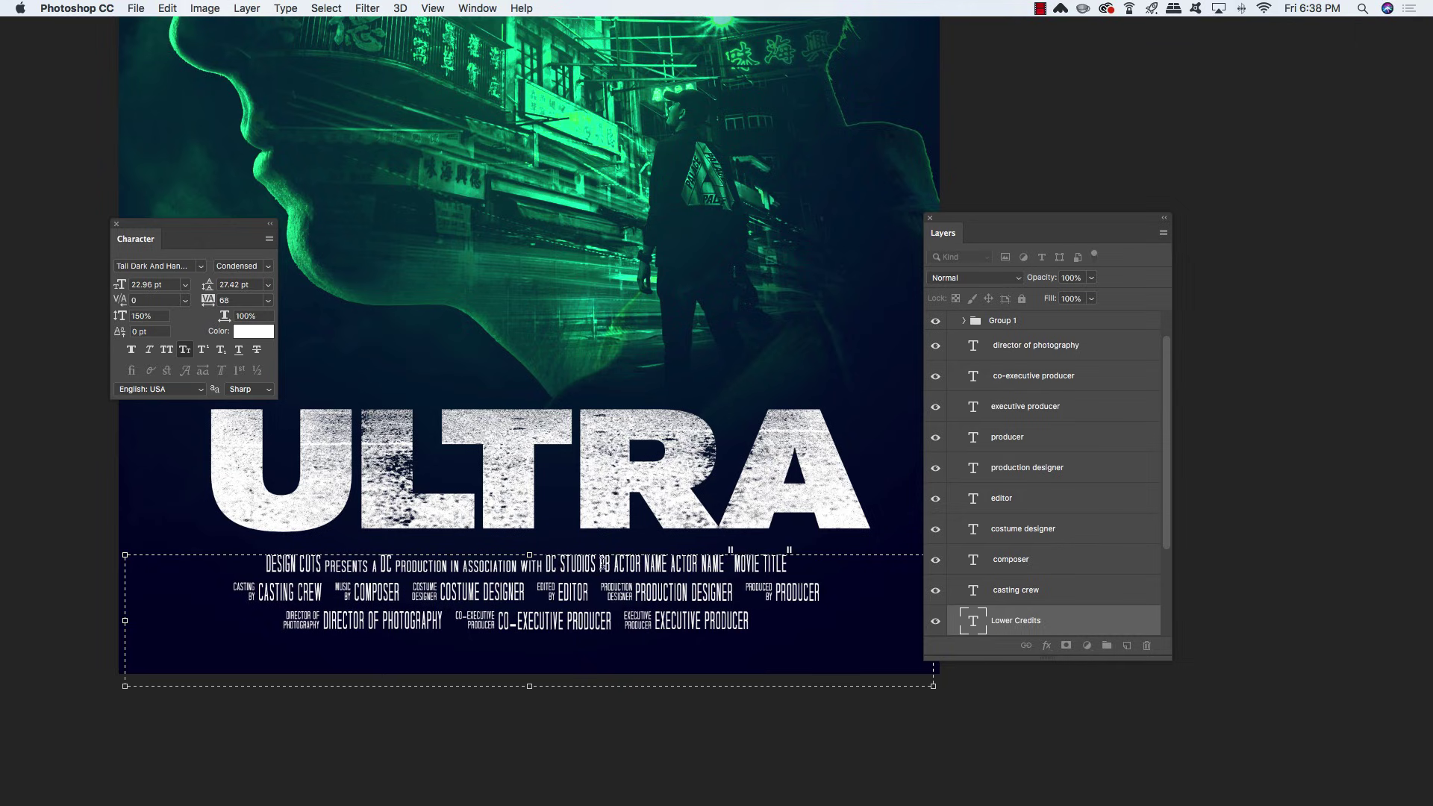
Replace the placeholder actor names with the actor's name and the movie title with ULTRA
drag(601, 563, 724, 564)
text(ERIC VASQUEZ)
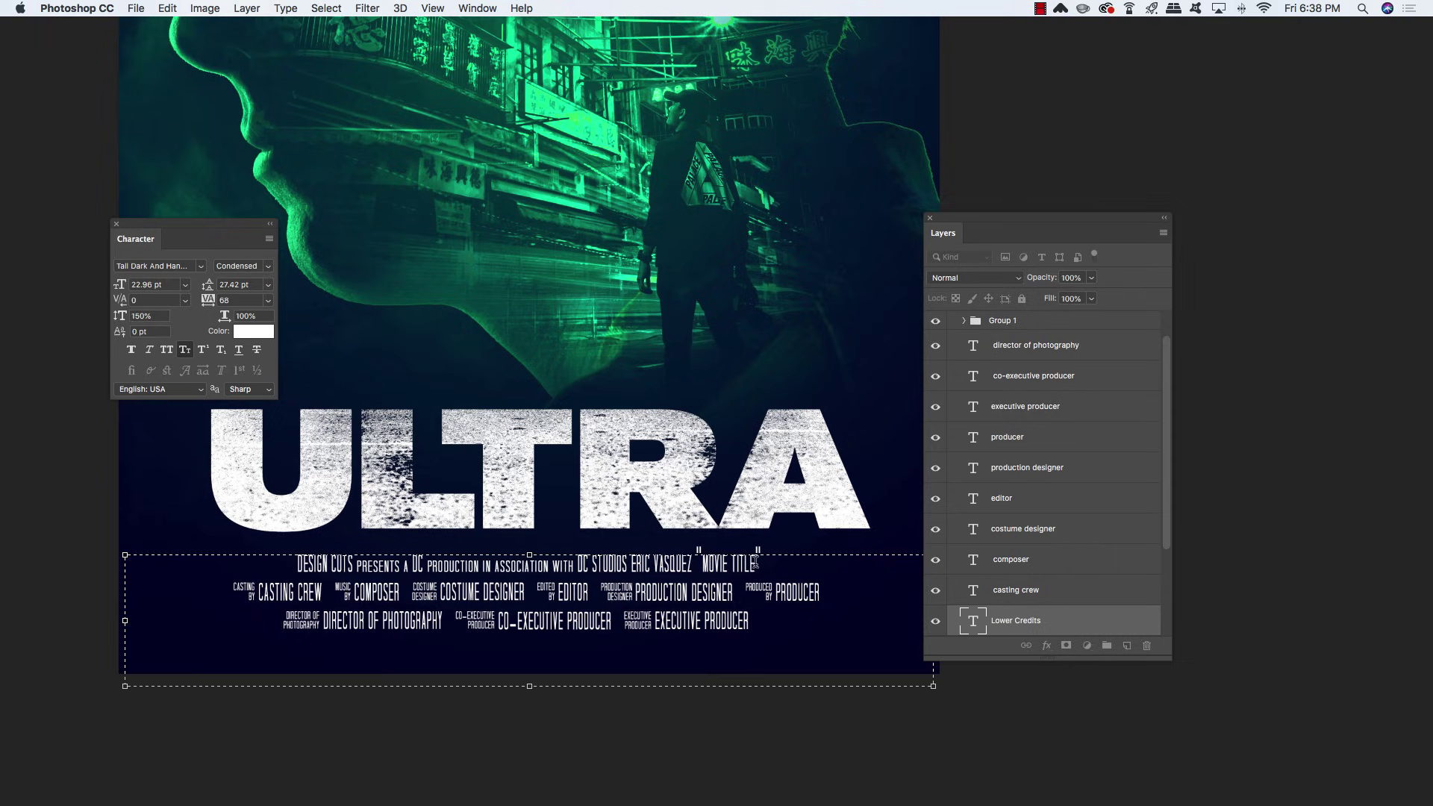
drag(758, 563, 701, 563)
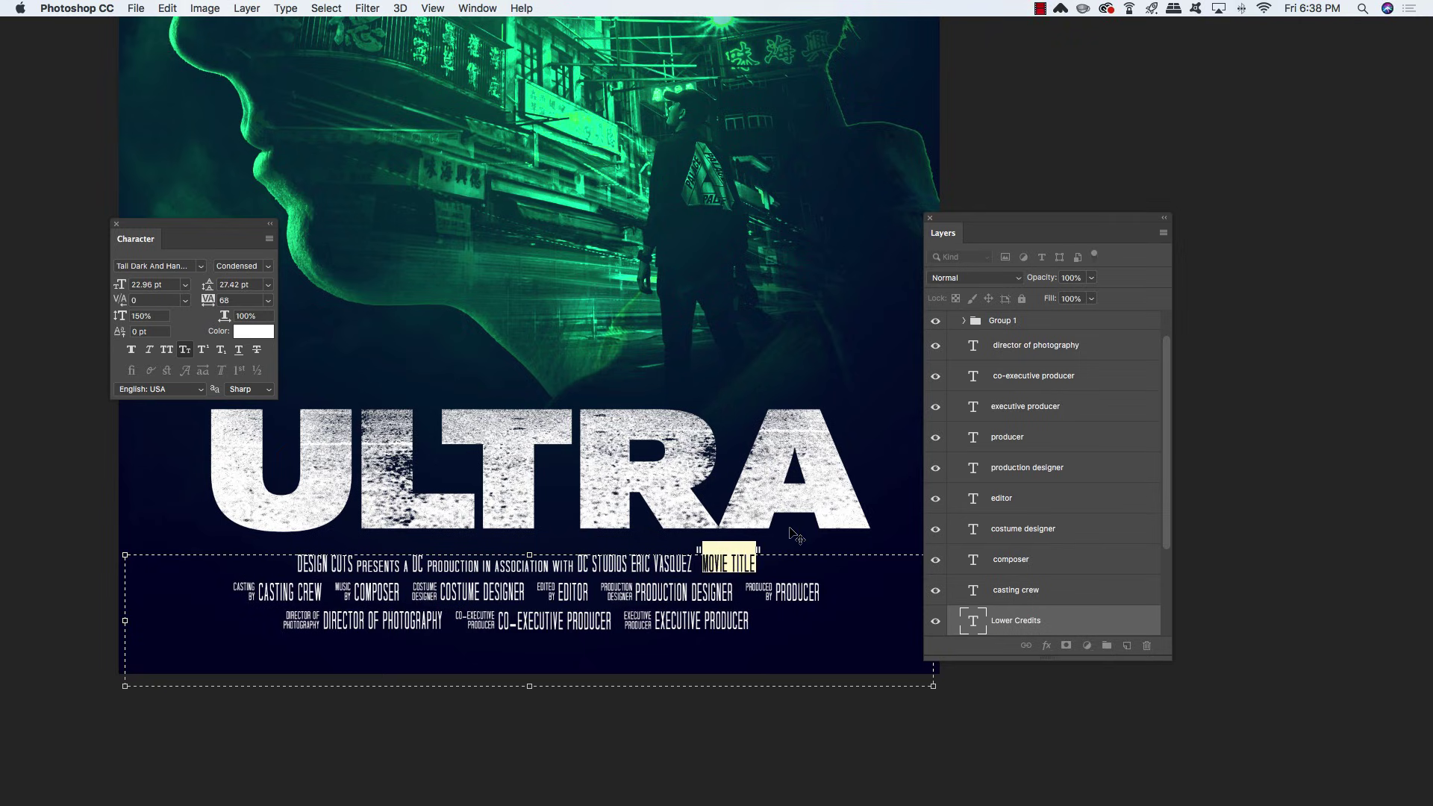
text(ULTRA)
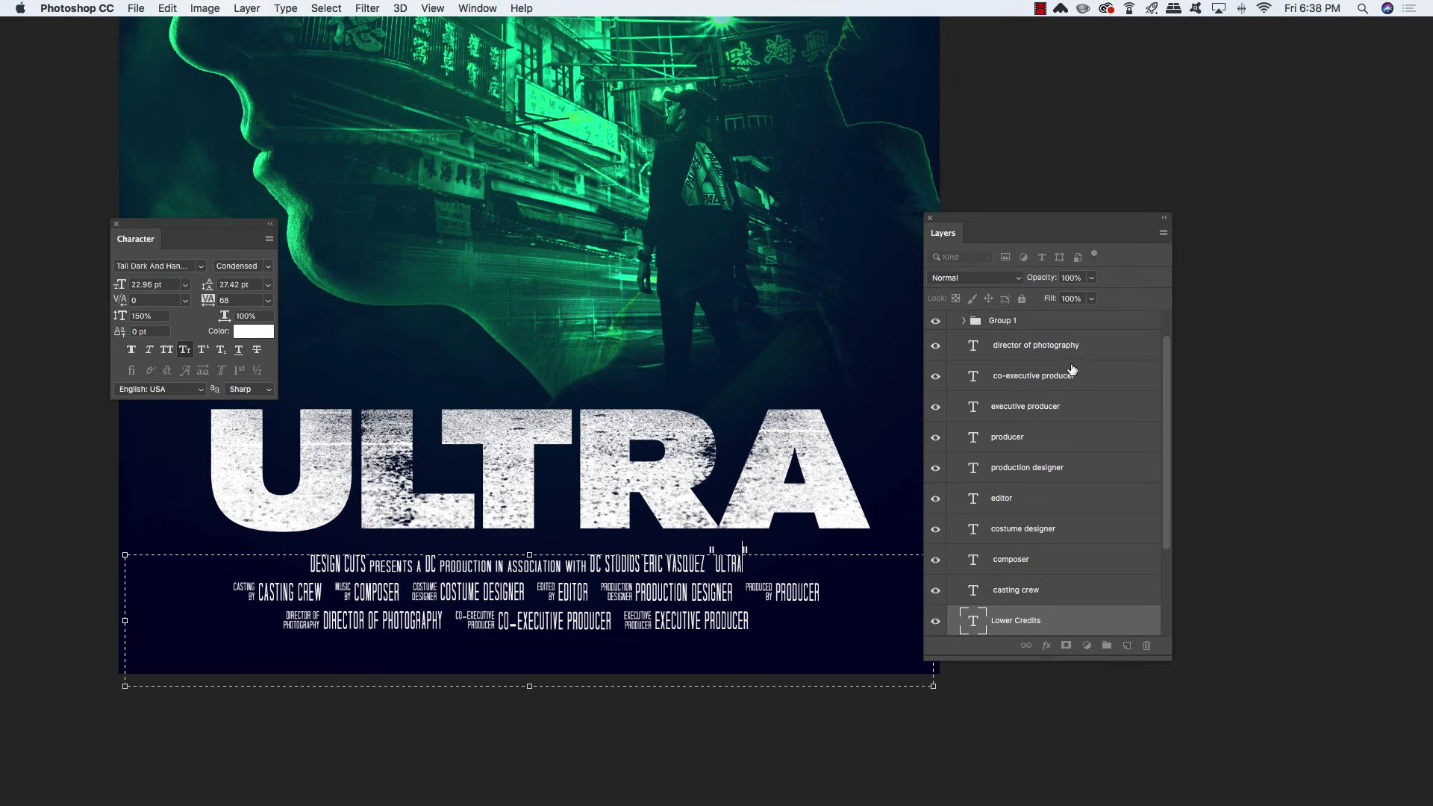
scroll(1164, 306, up, 2)
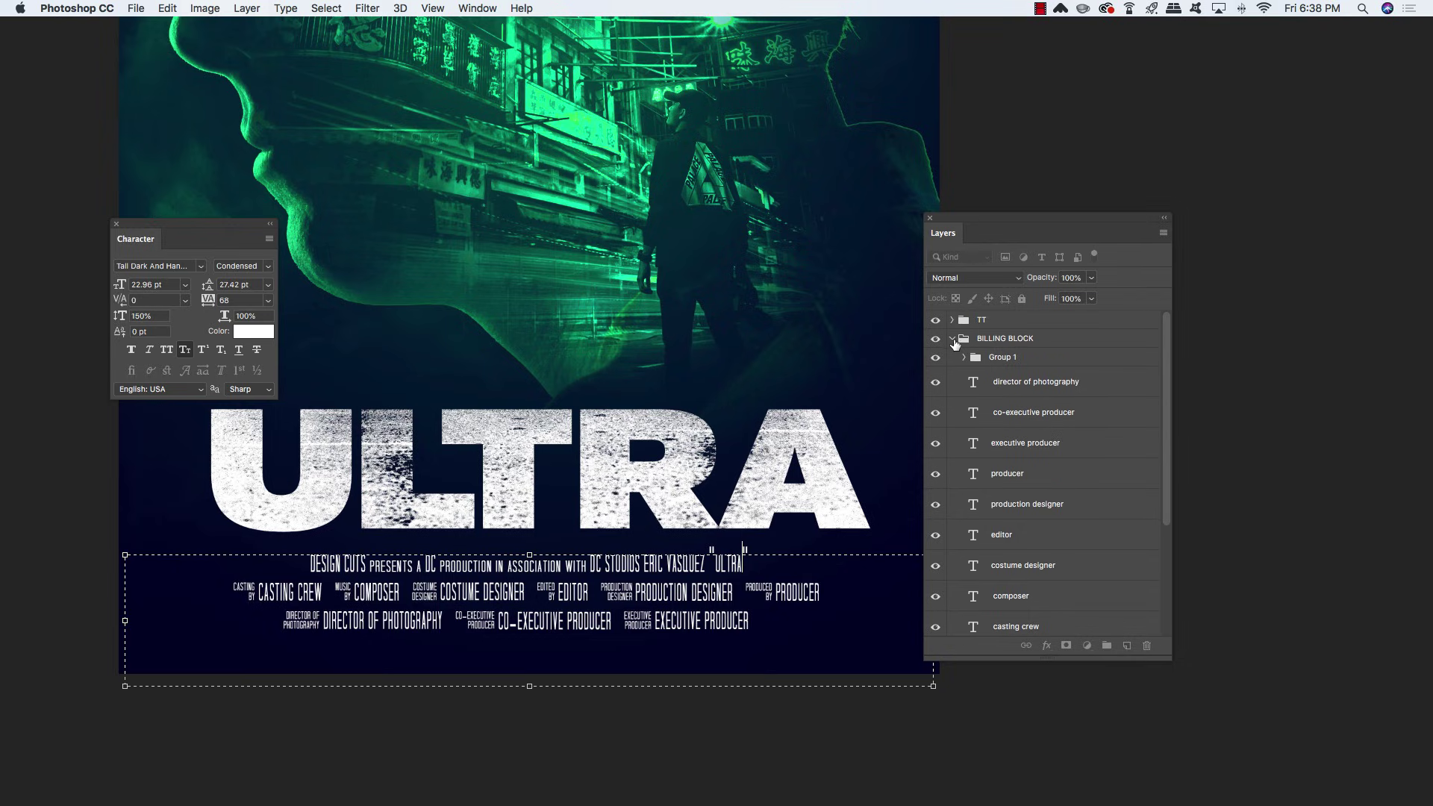
click(952, 340)
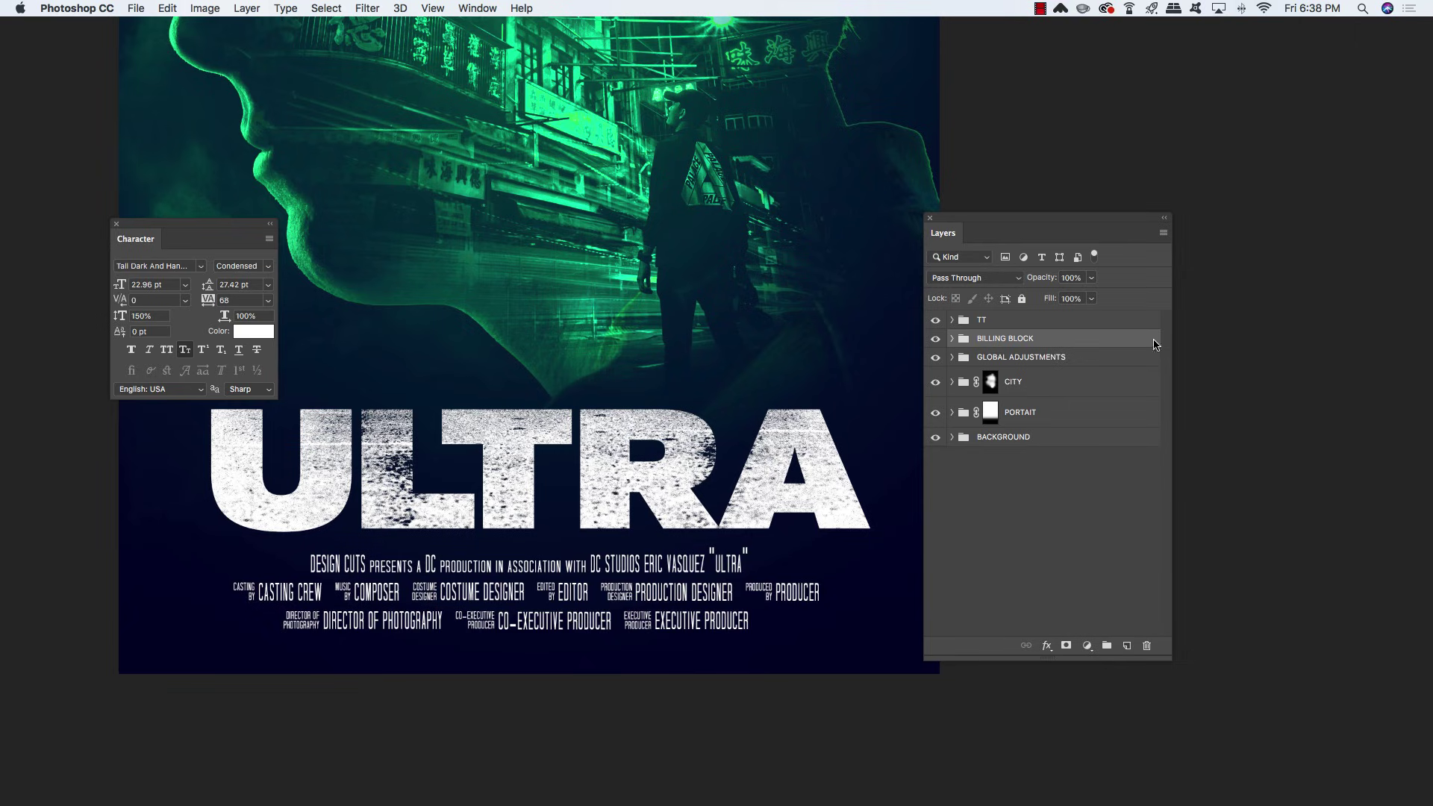
Give the BILLING BLOCK group a Color Overlay in hex 0ec897
double_click(1155, 345)
drag(1017, 232, 849, 149)
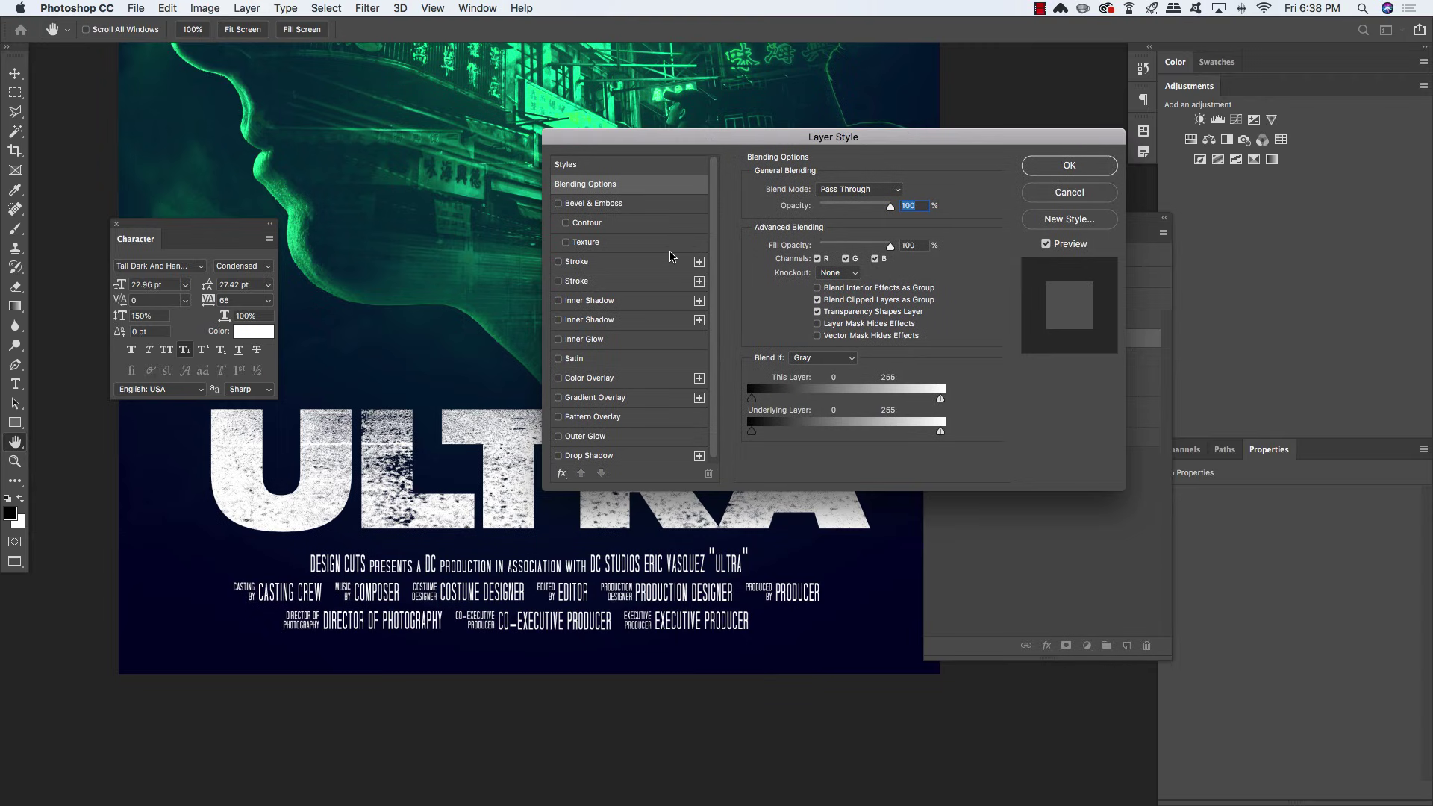
click(579, 379)
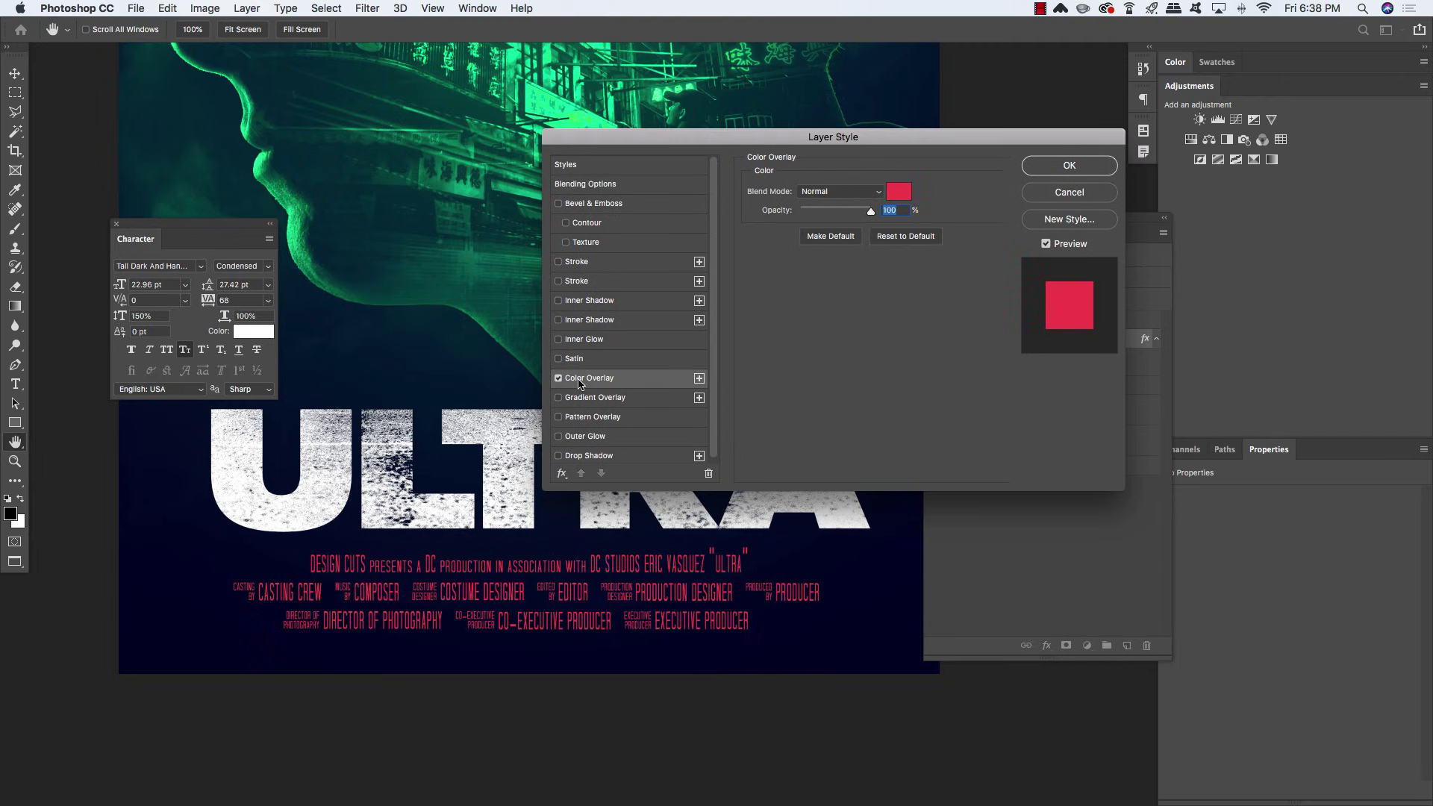
click(899, 193)
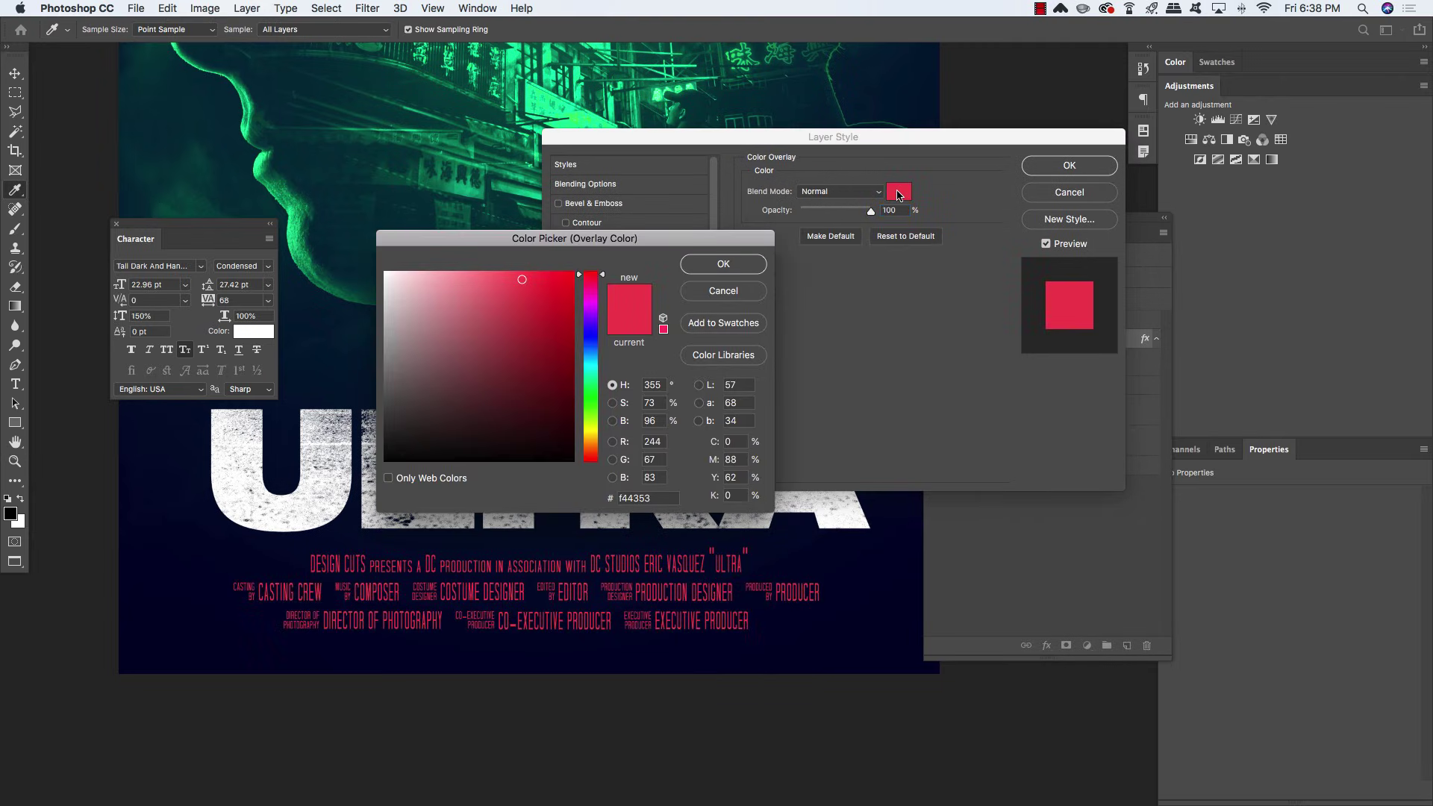
drag(654, 499, 537, 490)
text(0)
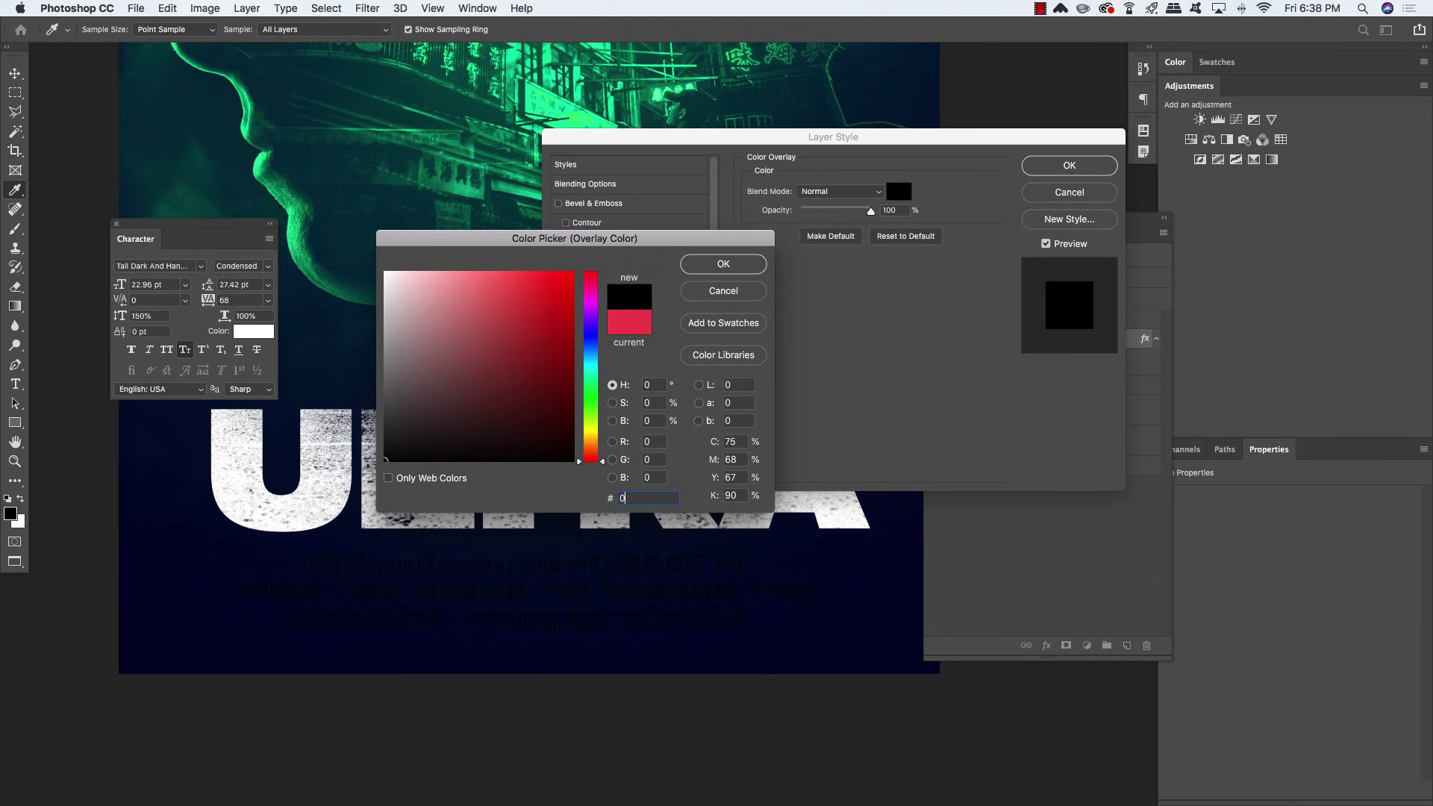
text(ec897)
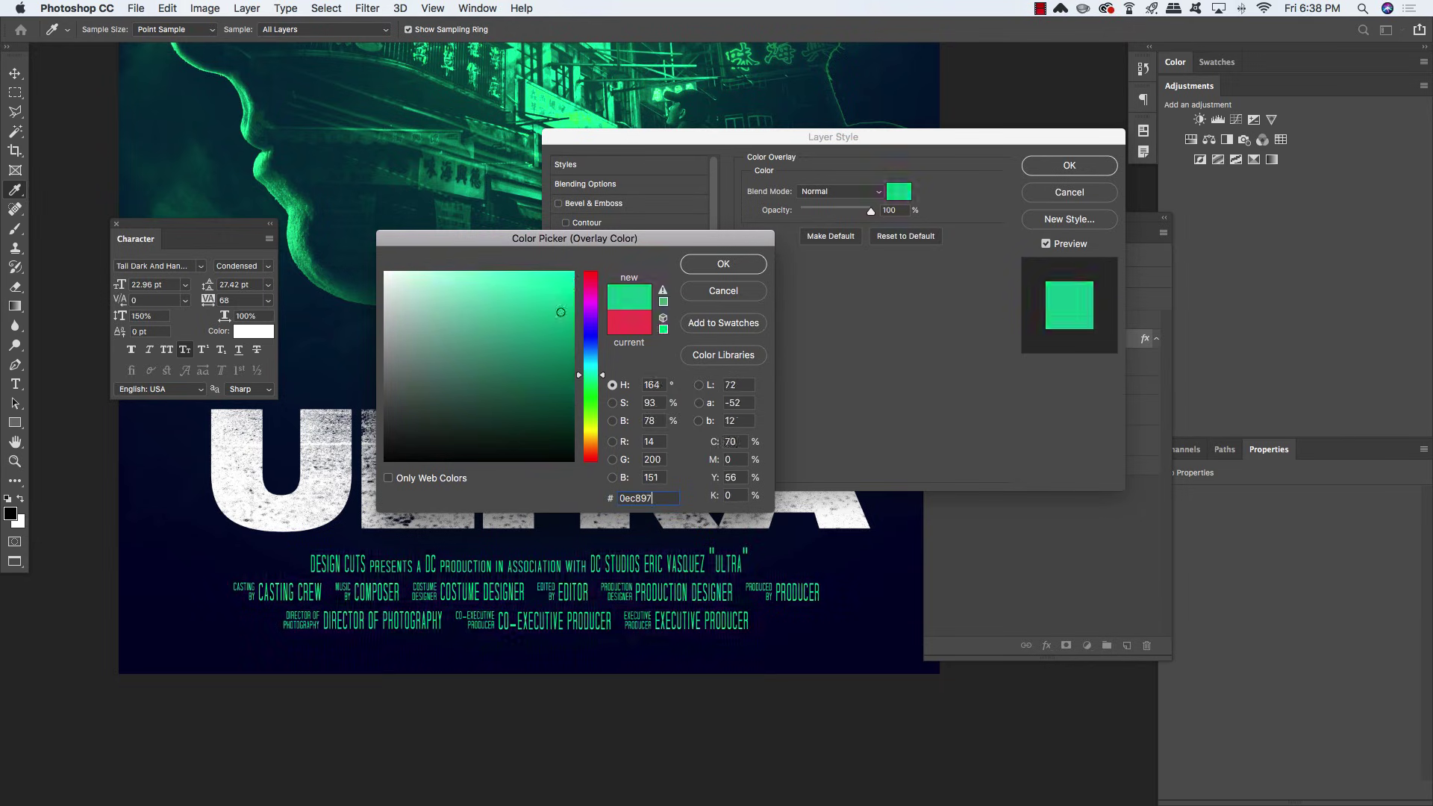
click(739, 266)
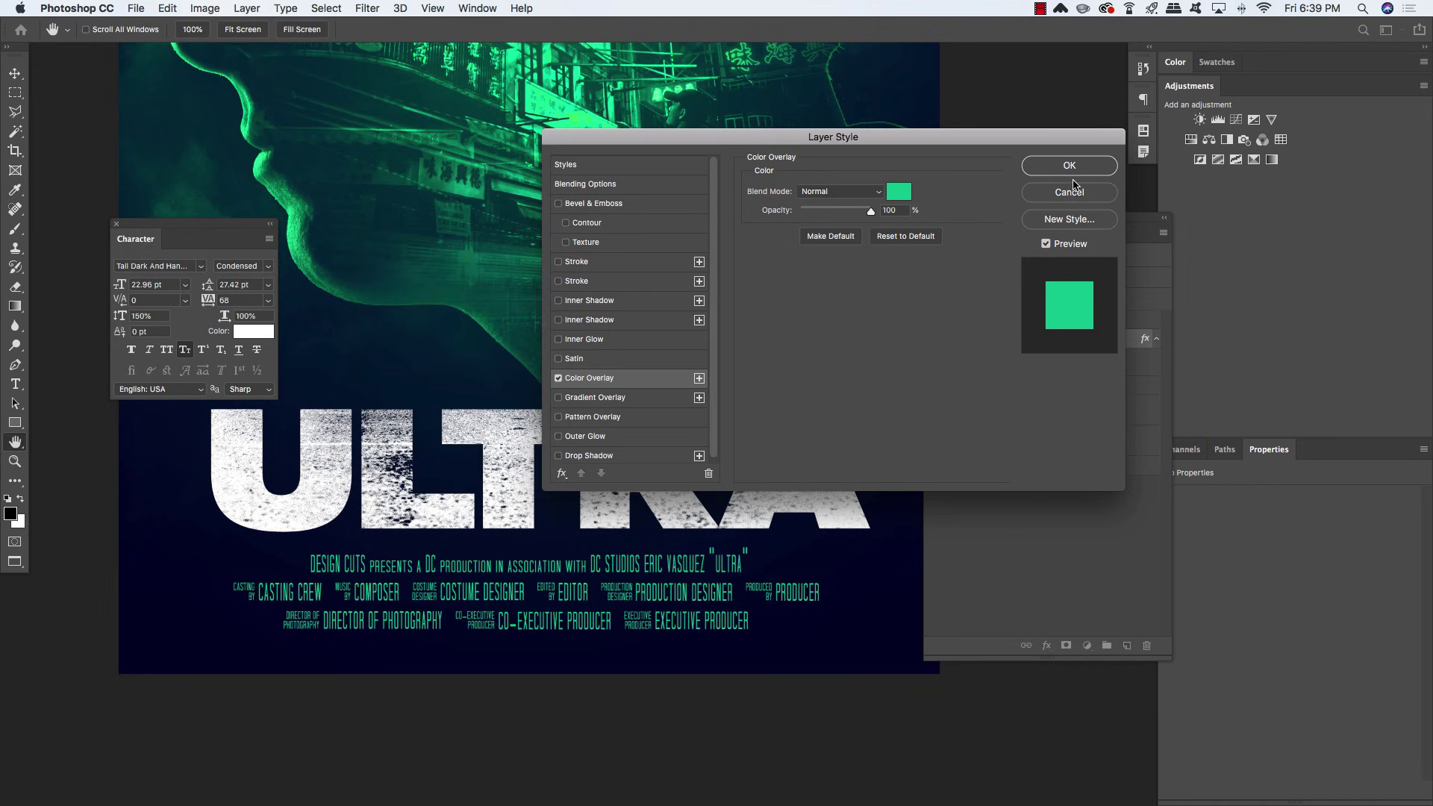
click(1073, 164)
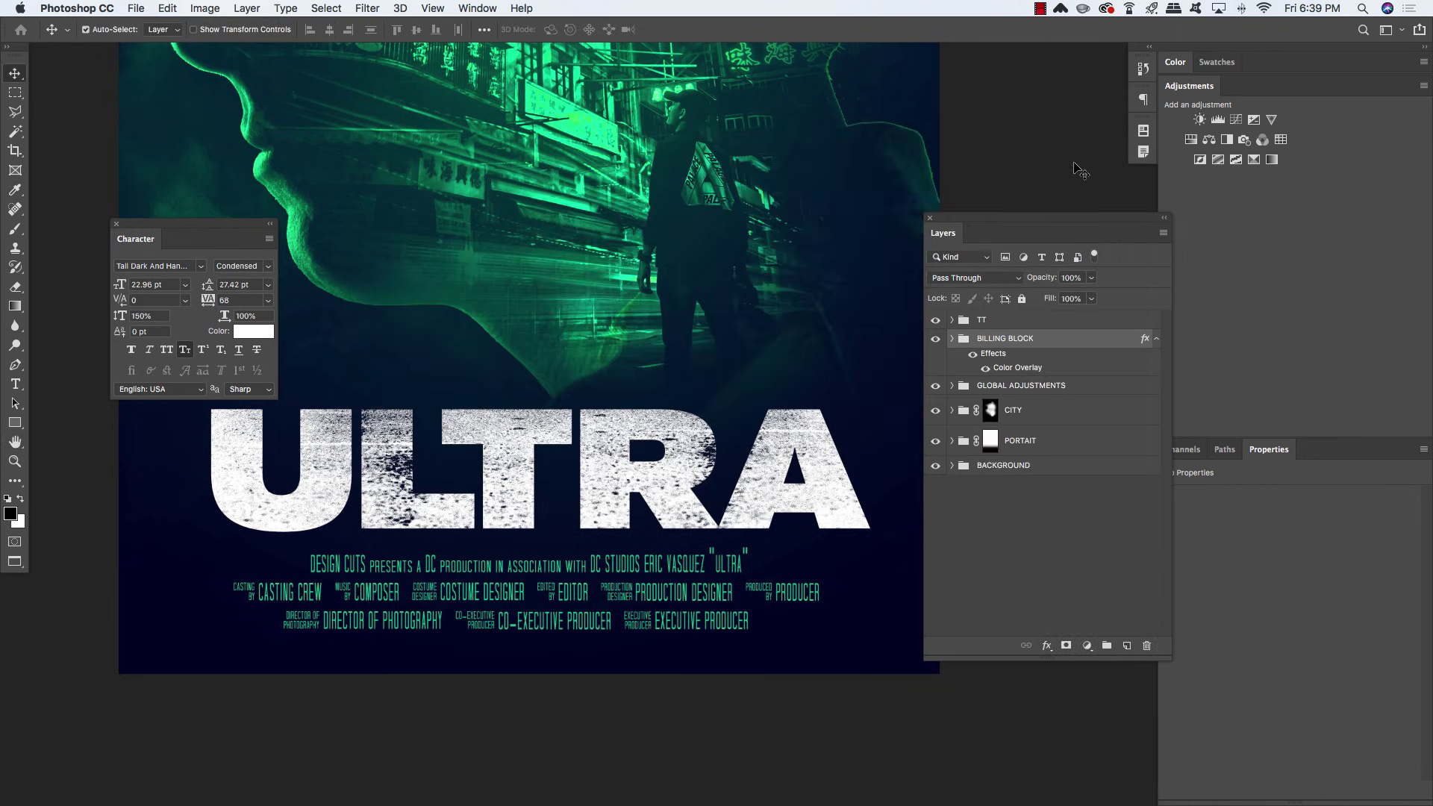
click(1157, 340)
click(1157, 339)
click(1157, 340)
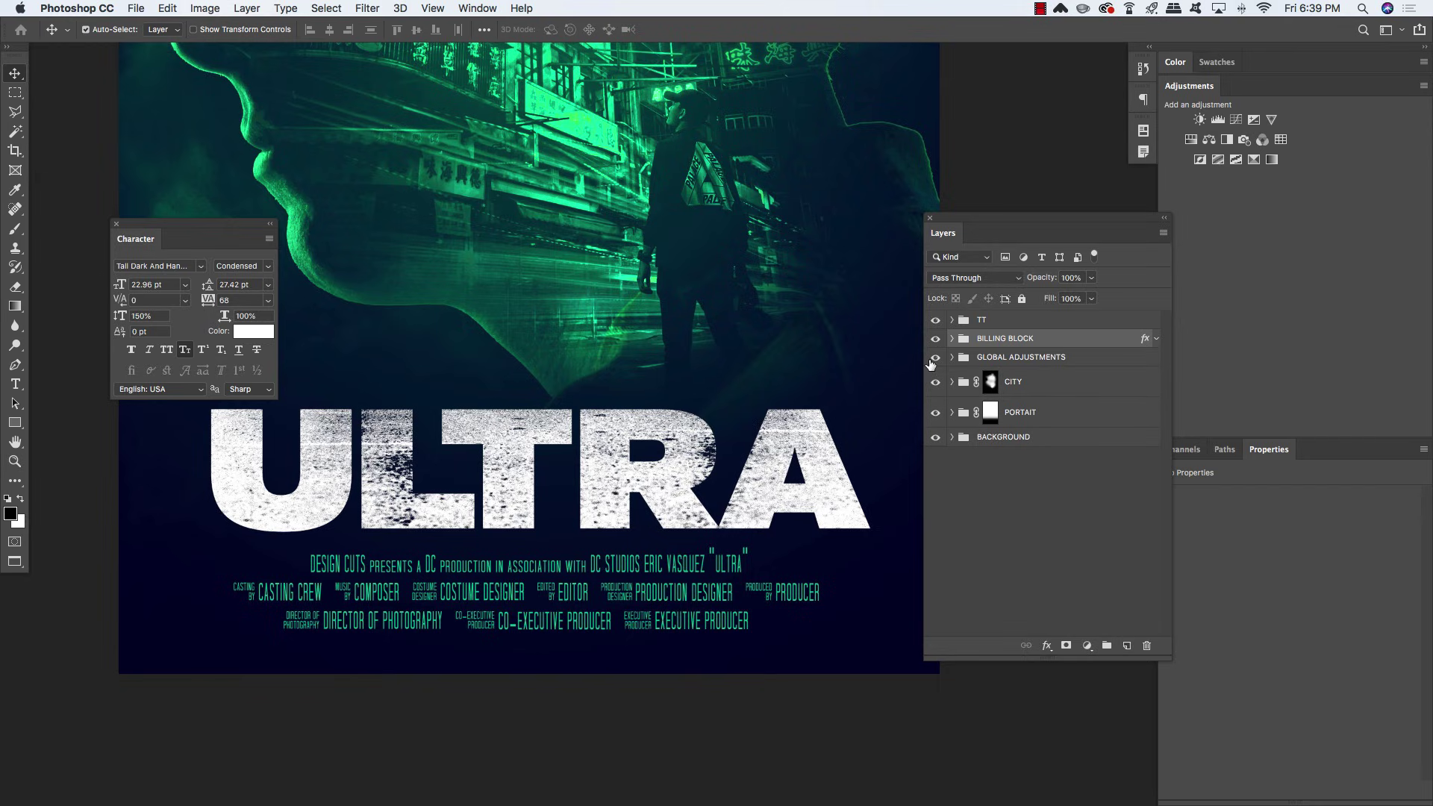
key(super+0)
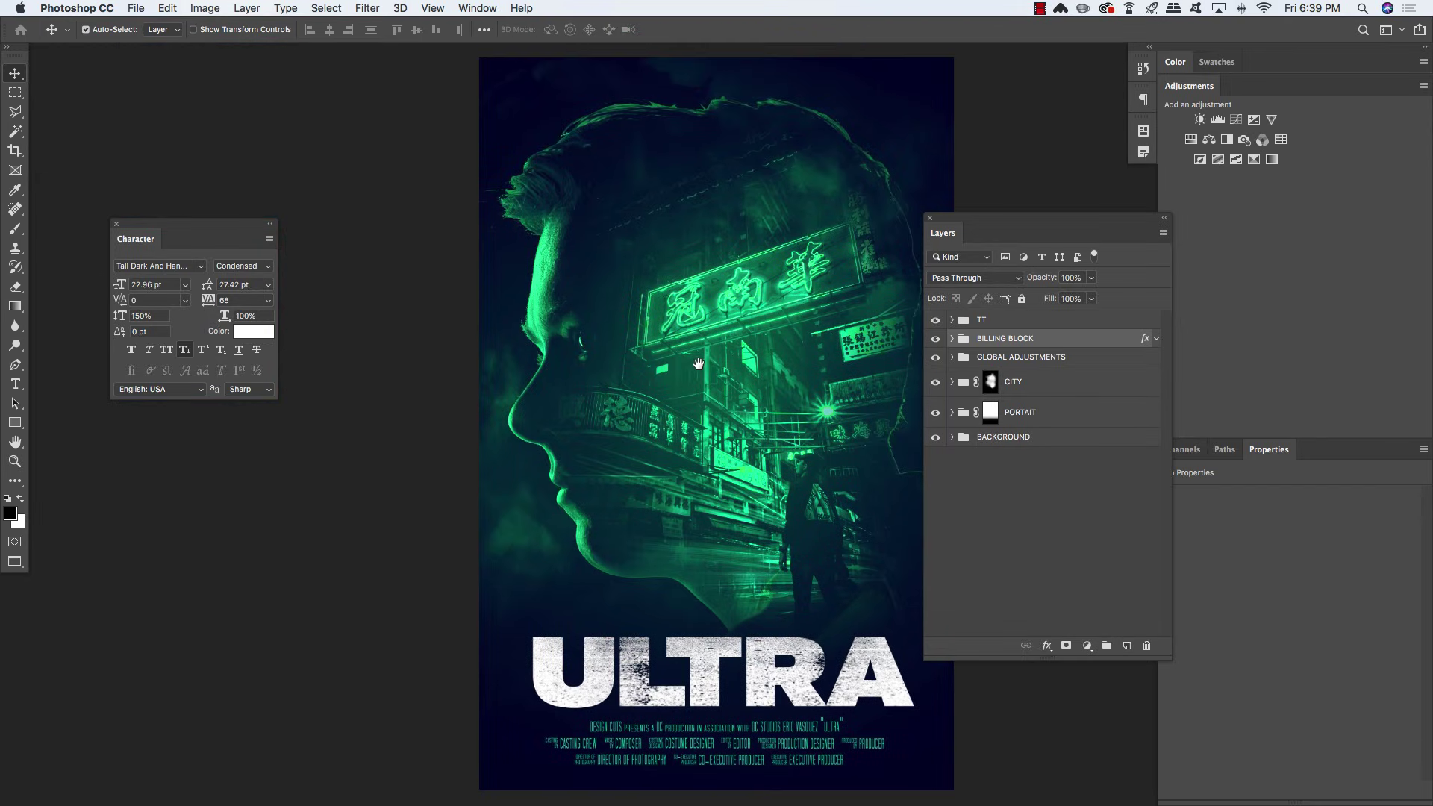
On a new layer, type the actor's first name and surname on two lines at the poster's top-left
drag(699, 365, 625, 374)
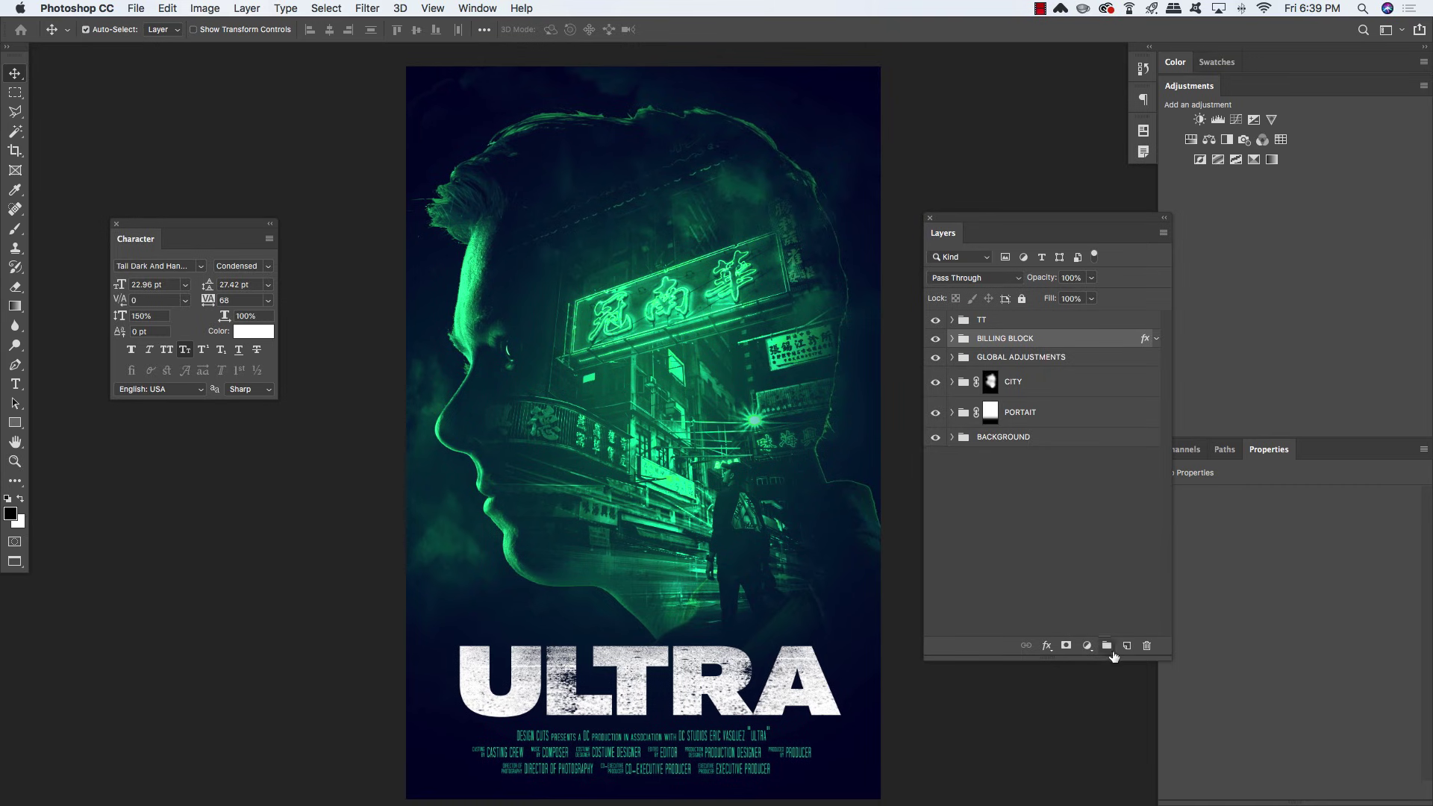
click(1127, 645)
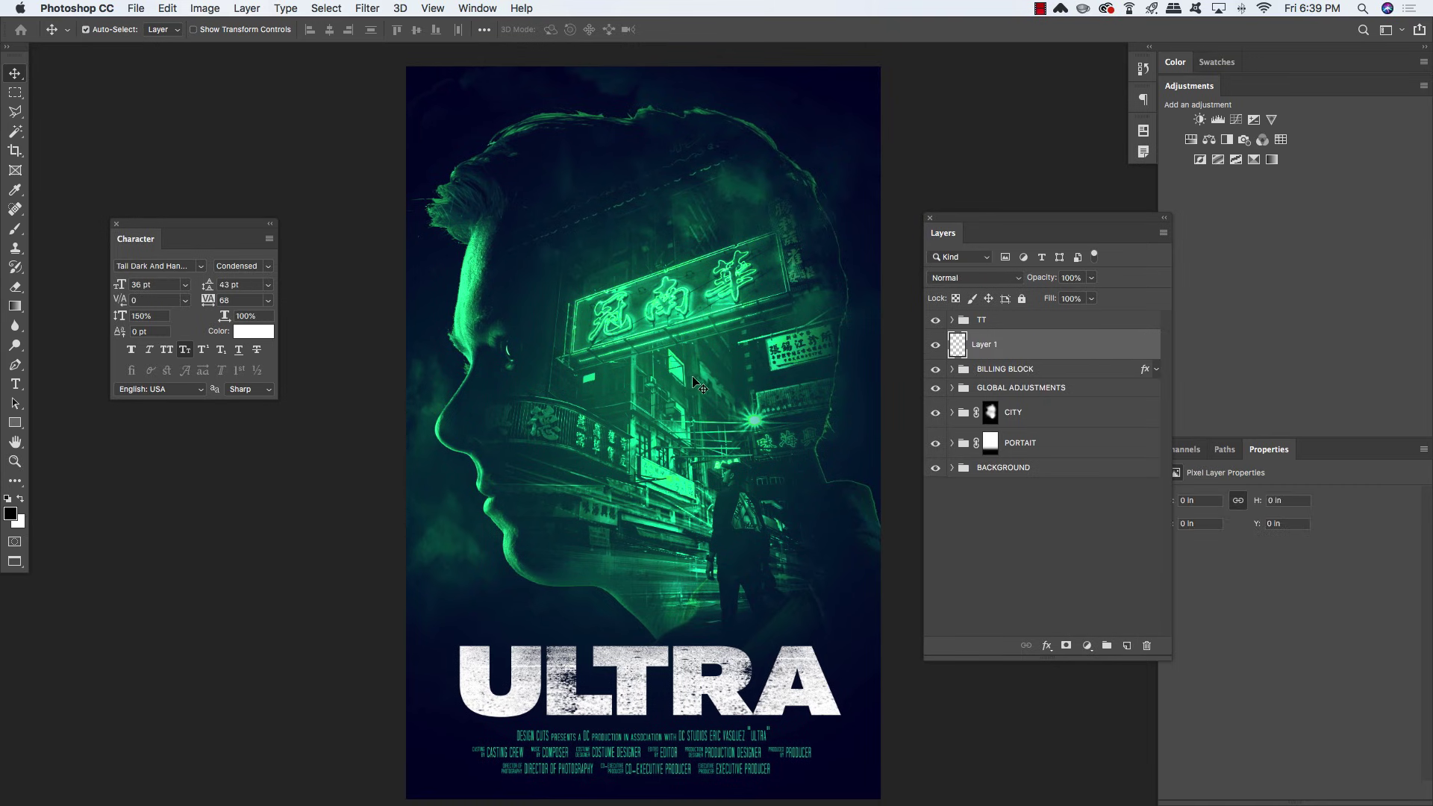
key(t)
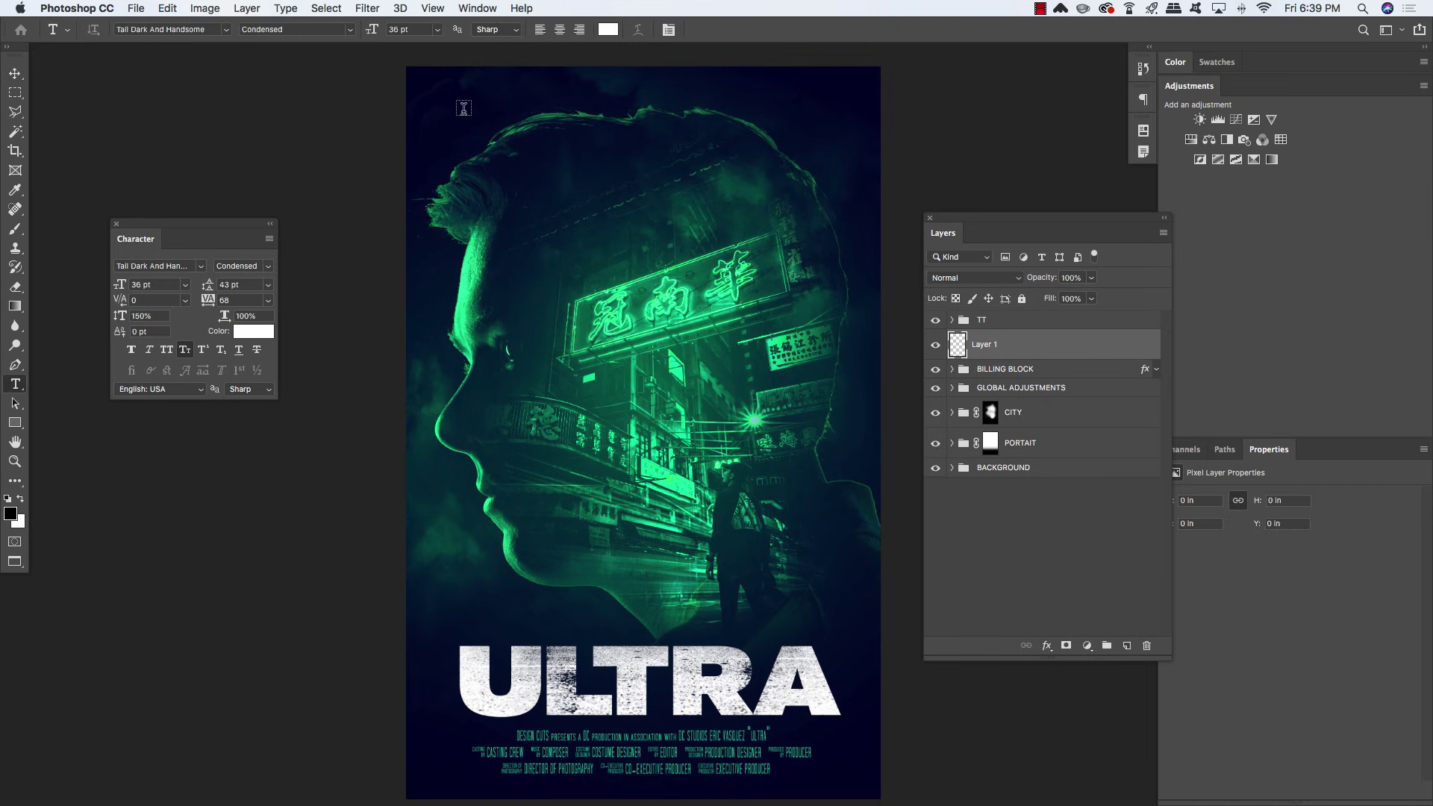
click(464, 109)
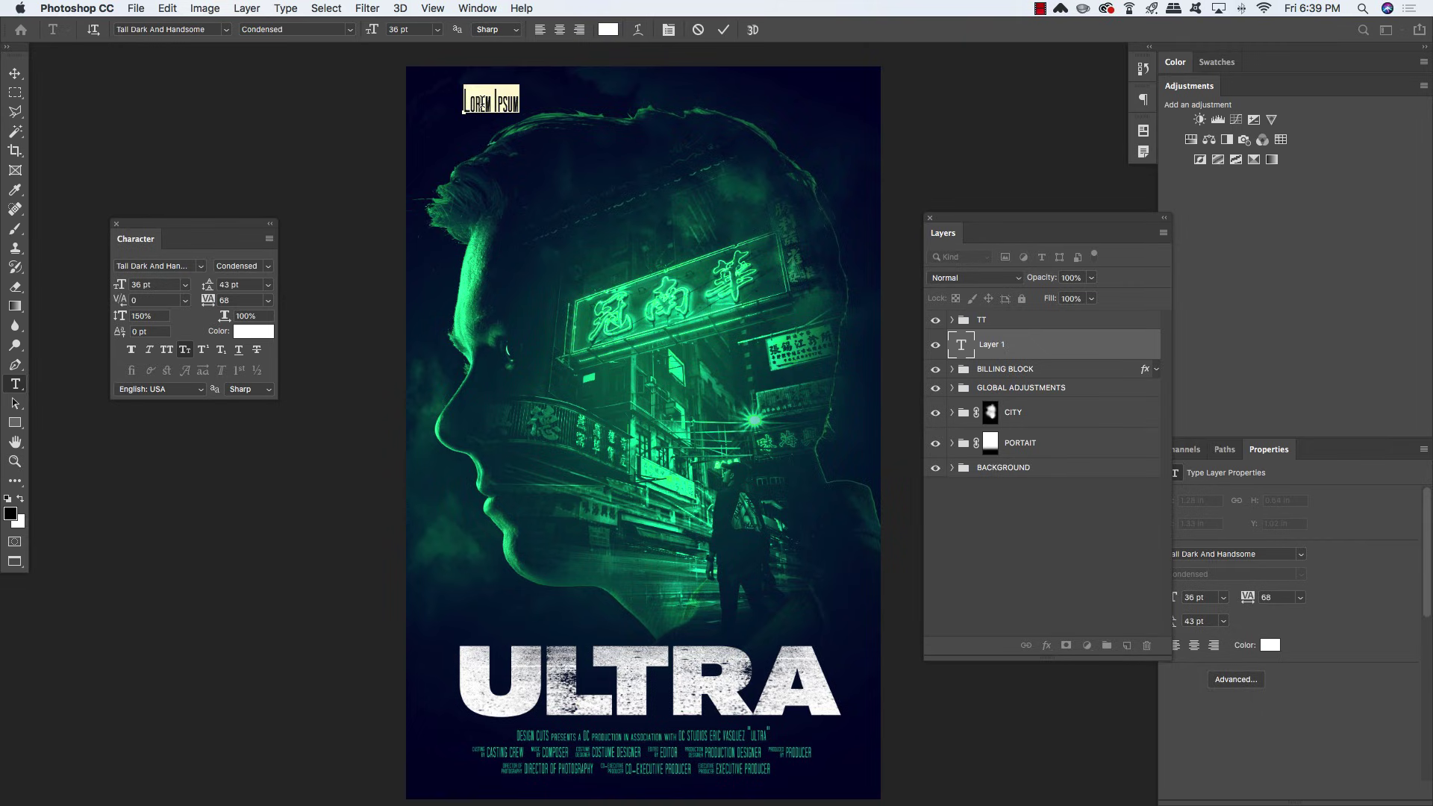
text(ALEXIS)
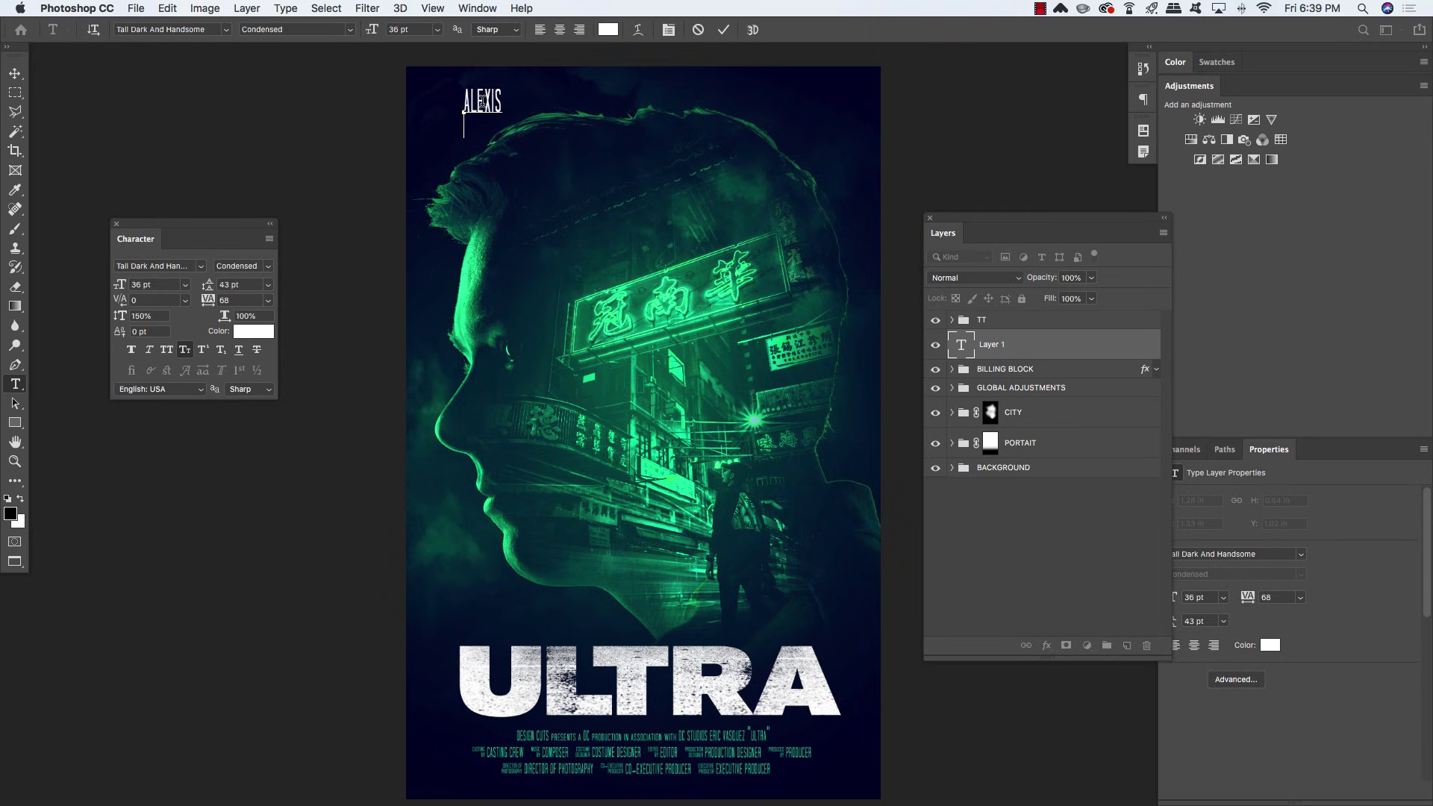
key(Return)
text(VANDERBILT)
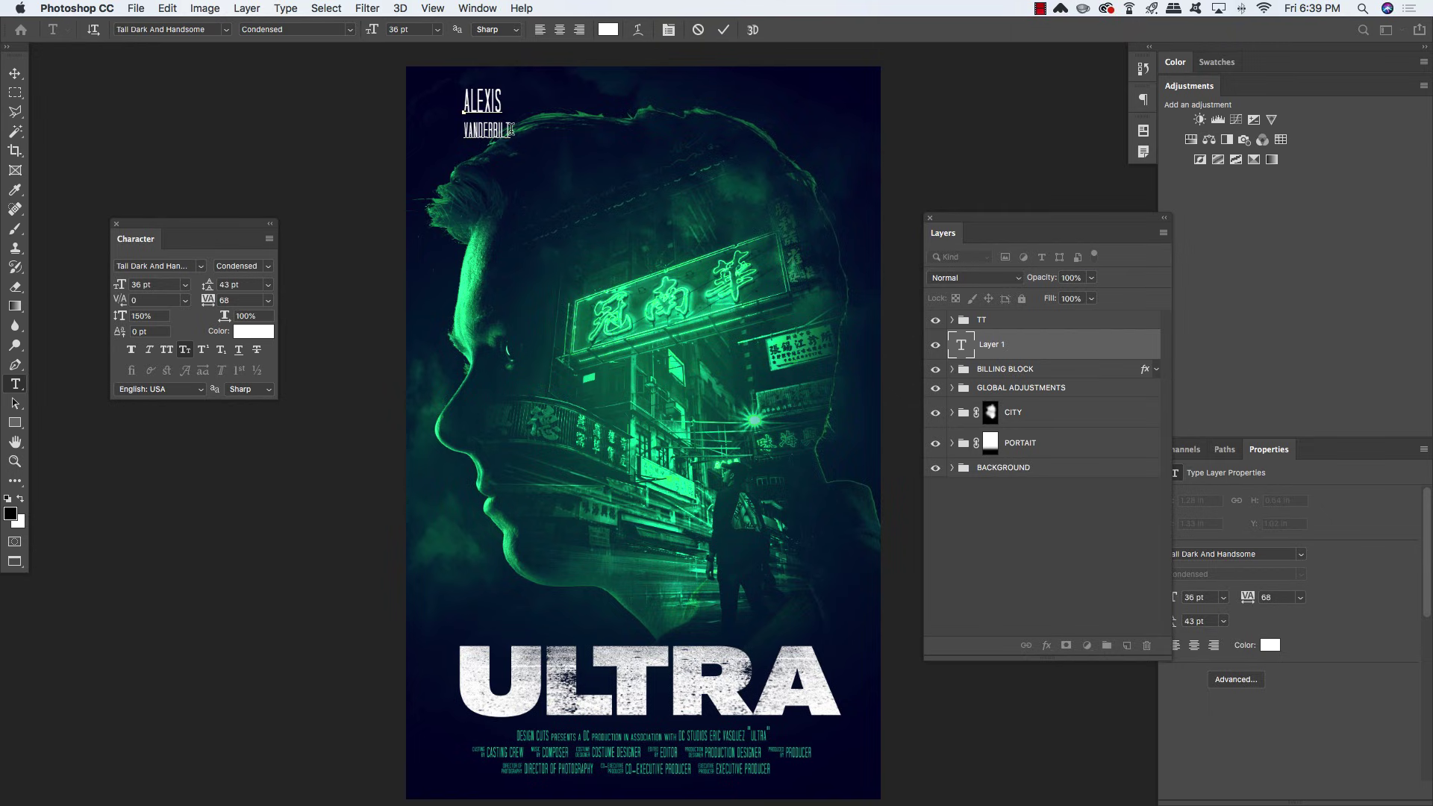
Center-align both lines of the selected cast name text
key(super+a)
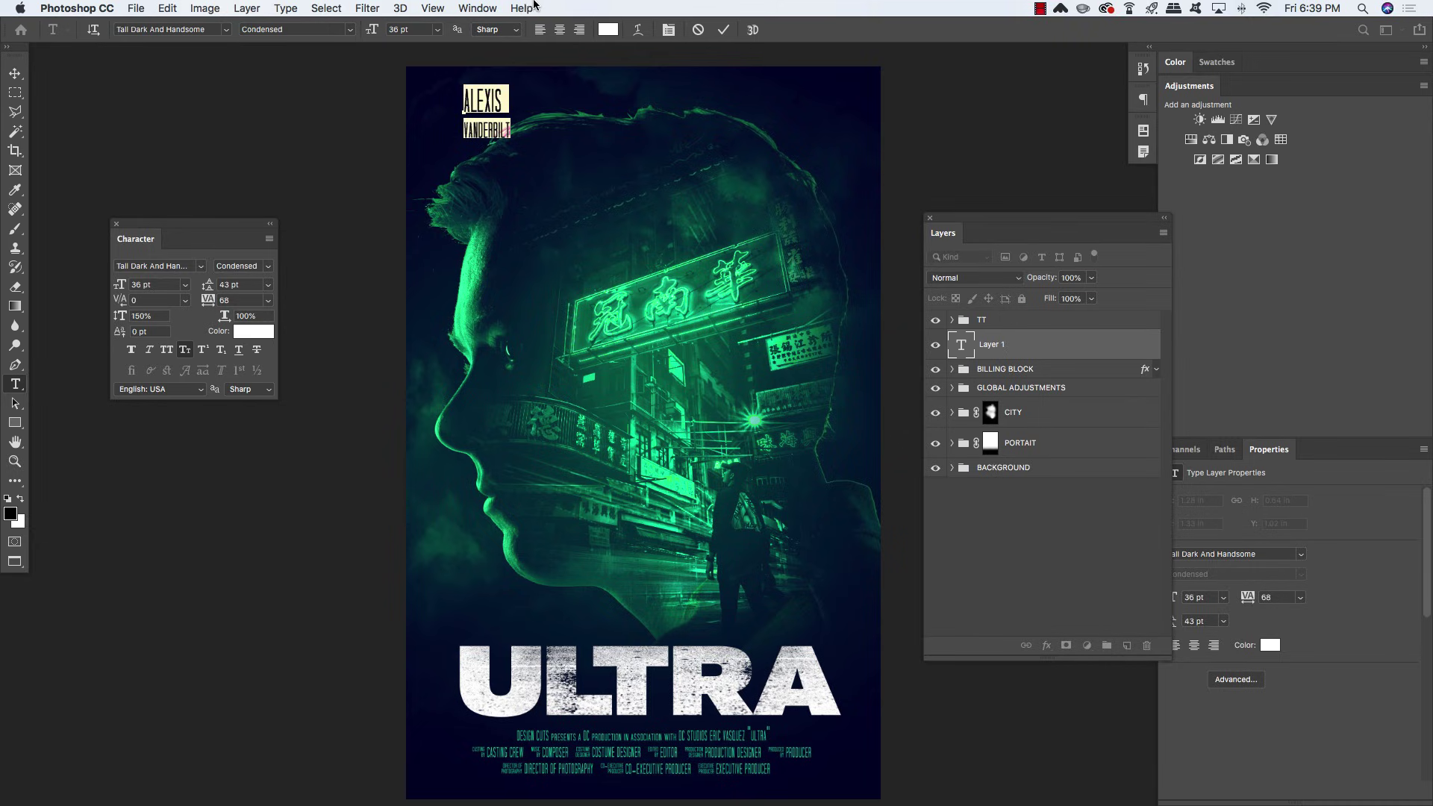
click(489, 8)
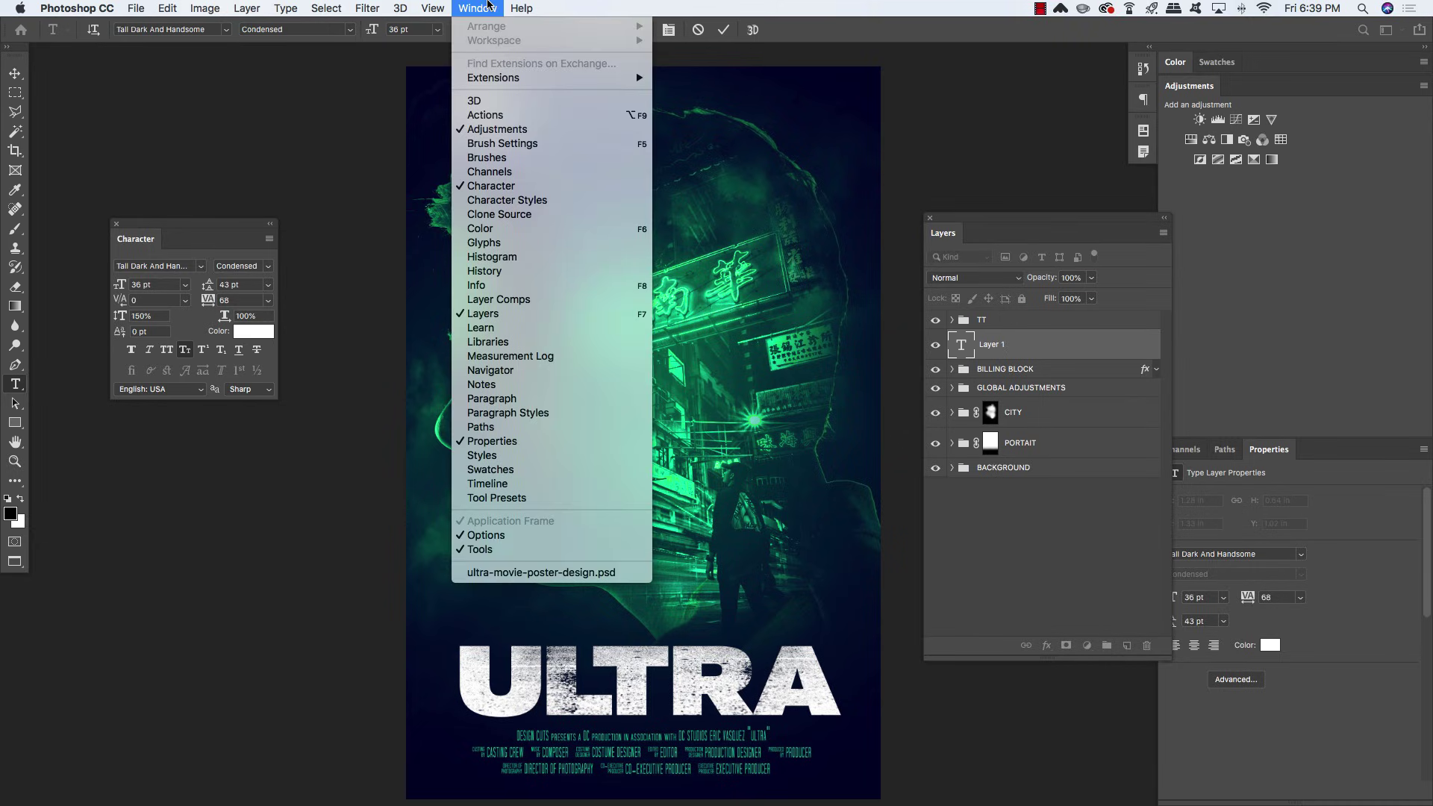
click(541, 399)
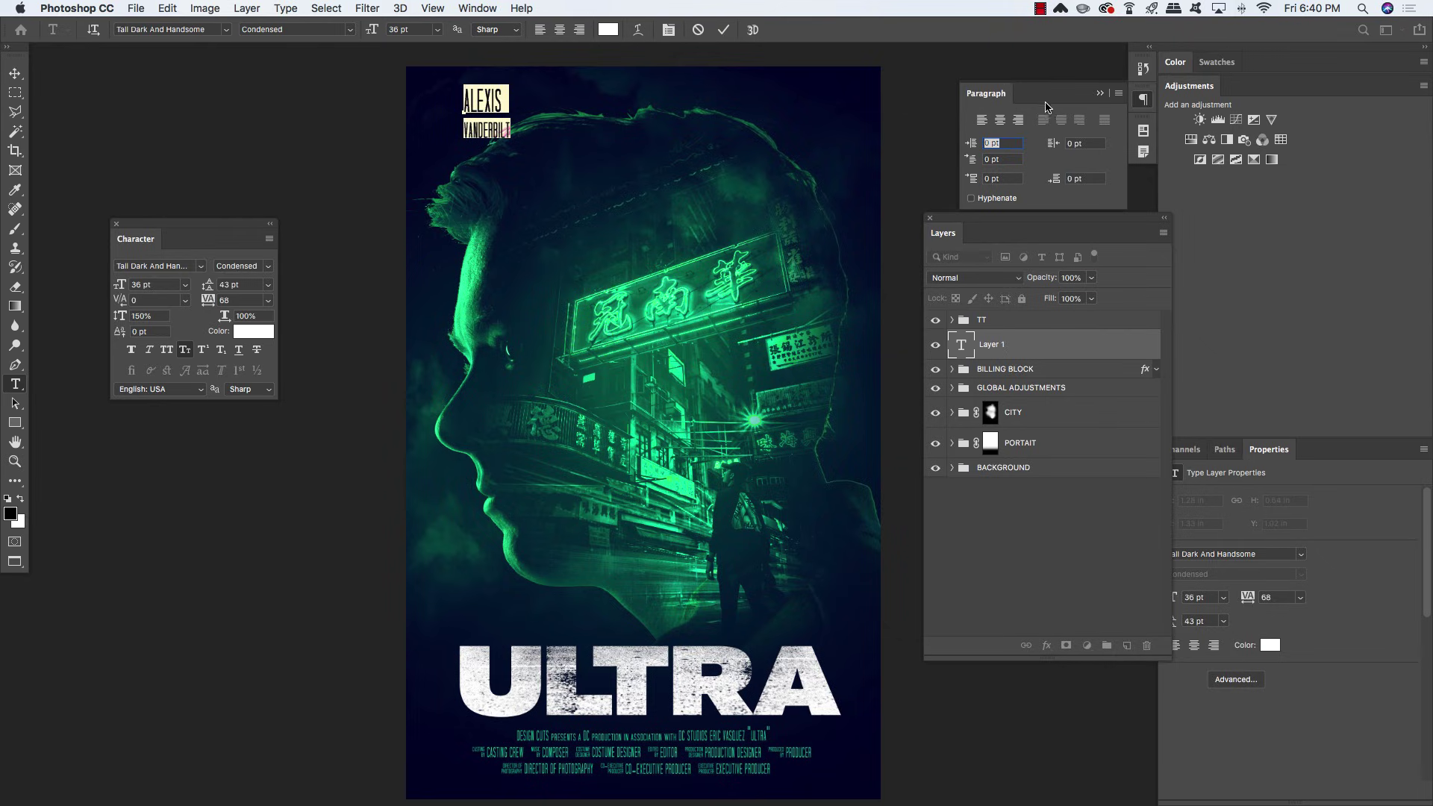
click(1000, 120)
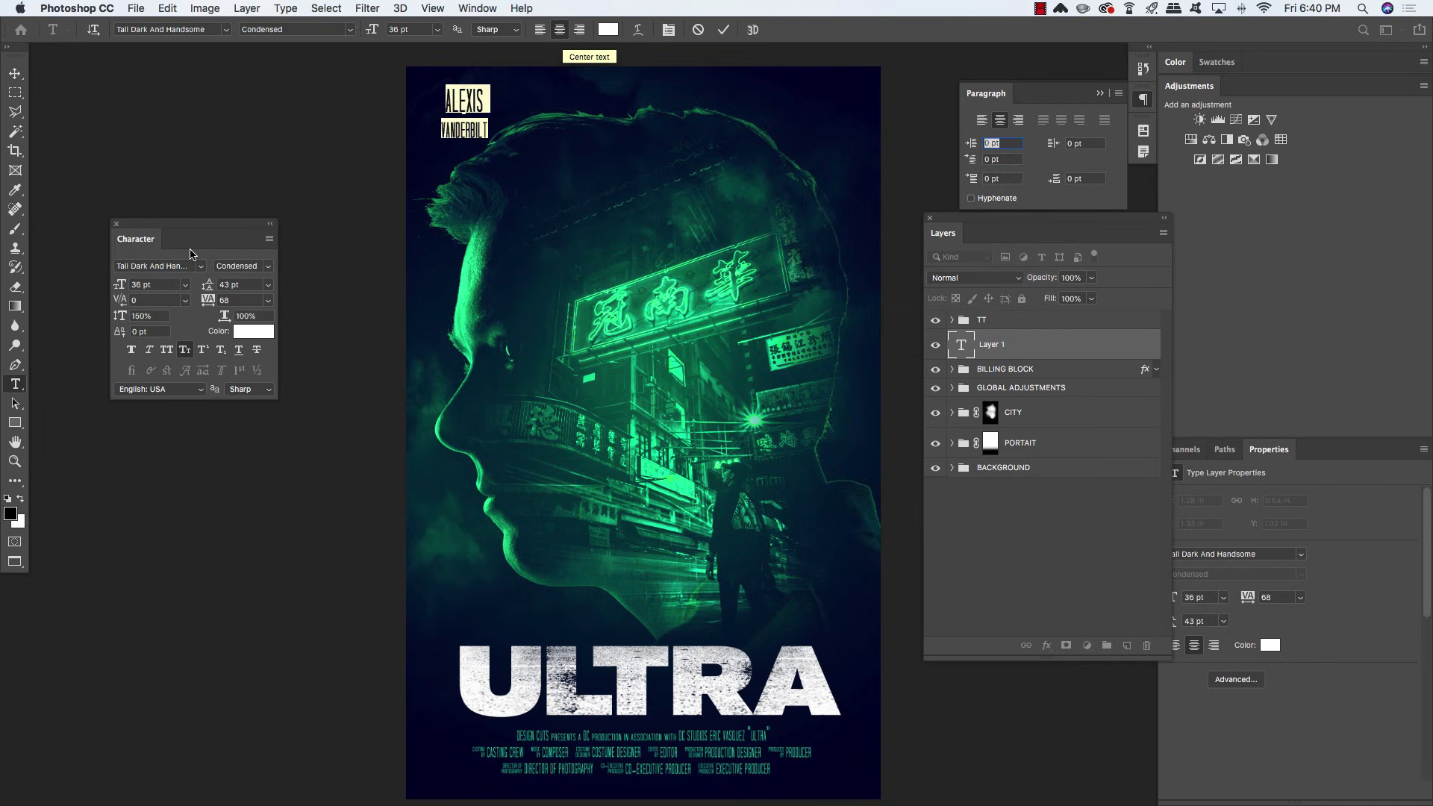
Set the cast name to 30.5 pt size, 31 pt leading and 88 tracking
drag(160, 286, 102, 293)
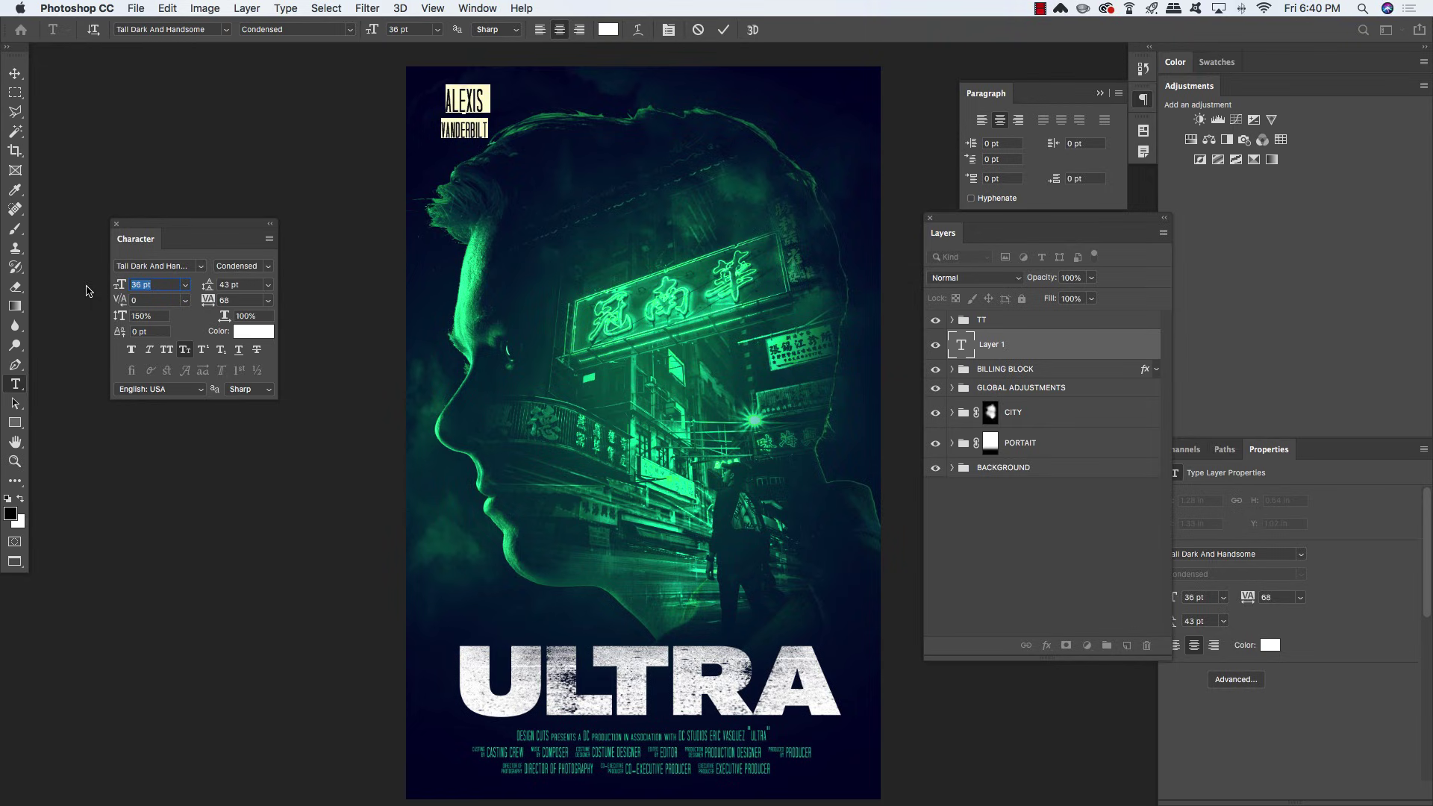
text(30.5)
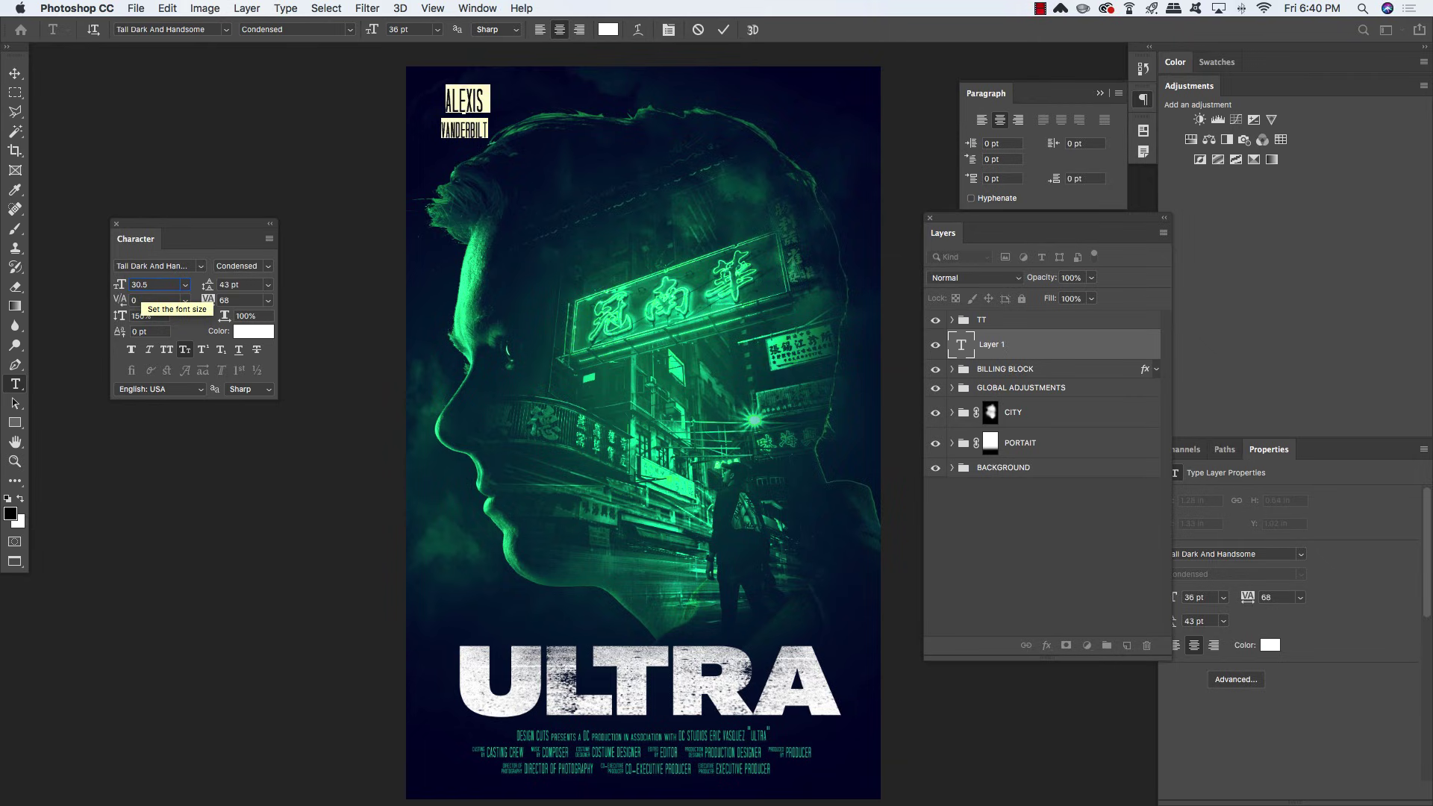
key(Return)
click(243, 284)
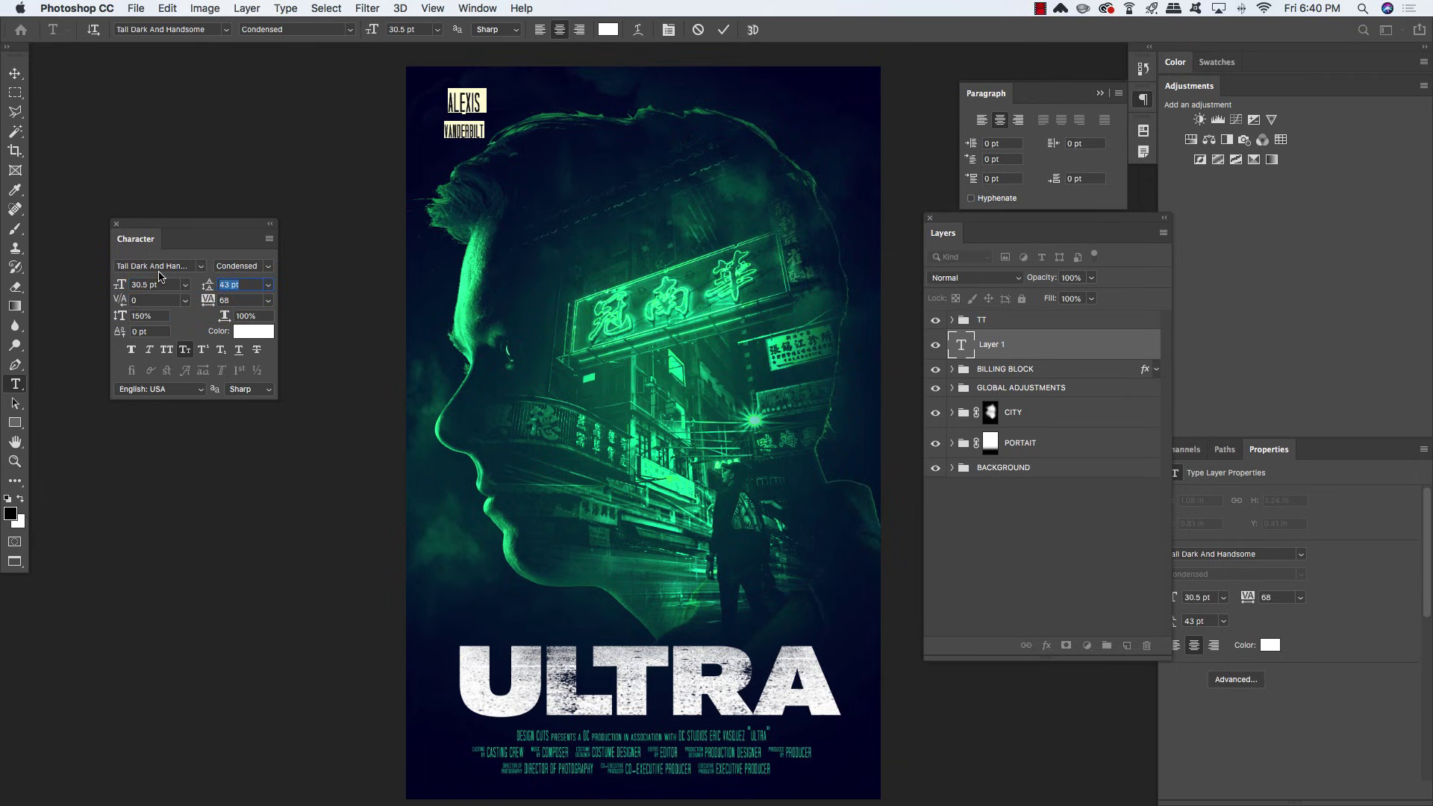
text(31)
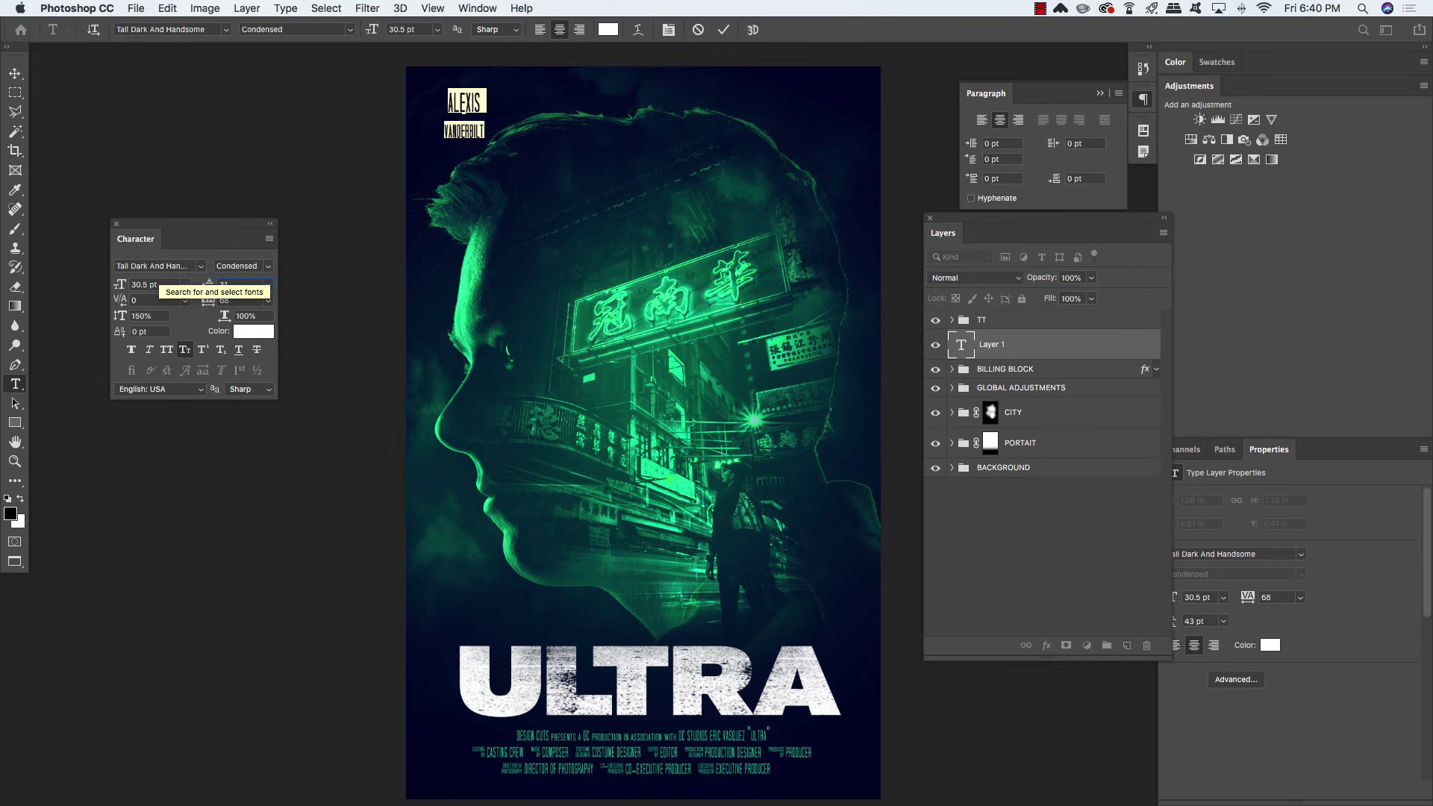
key(Return)
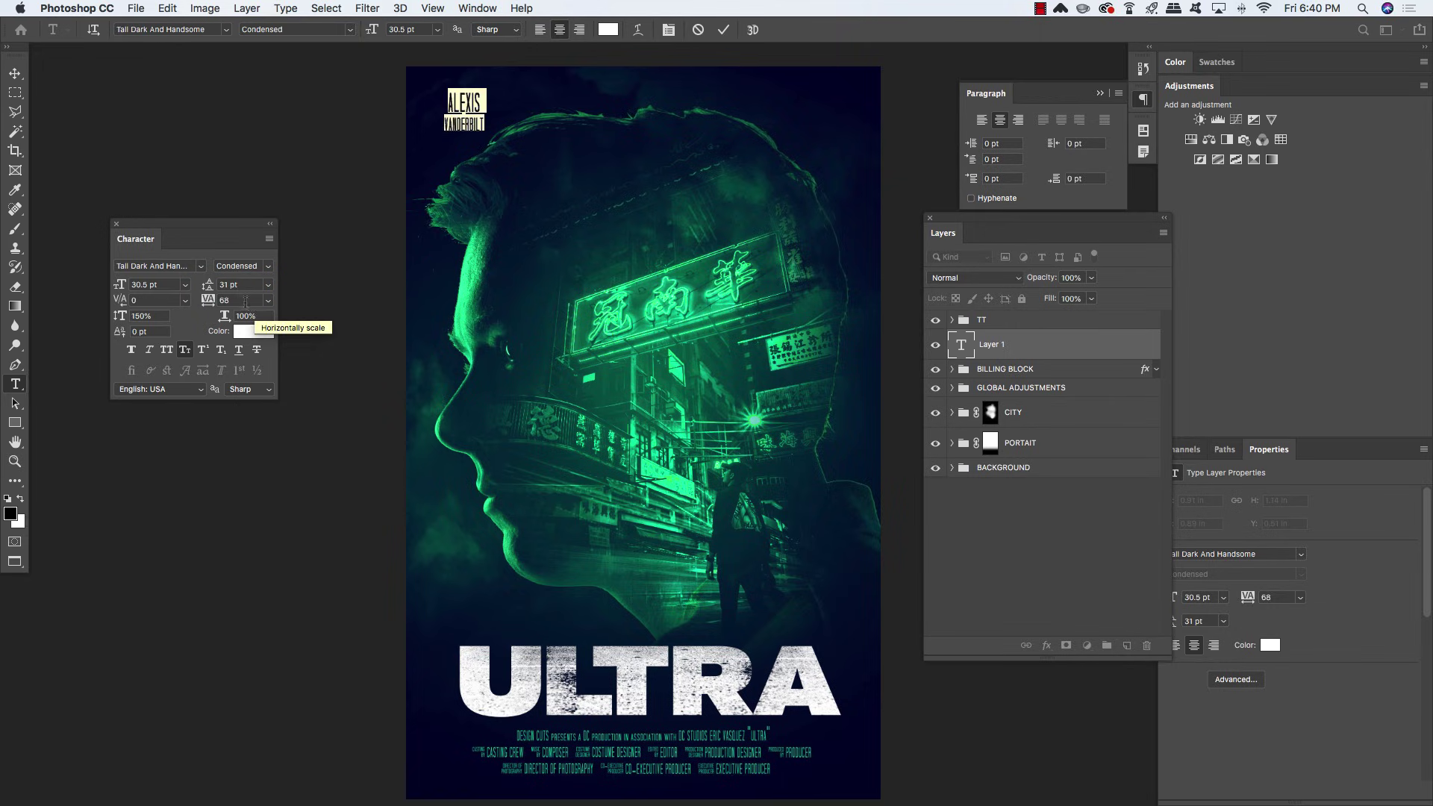
drag(235, 300, 151, 283)
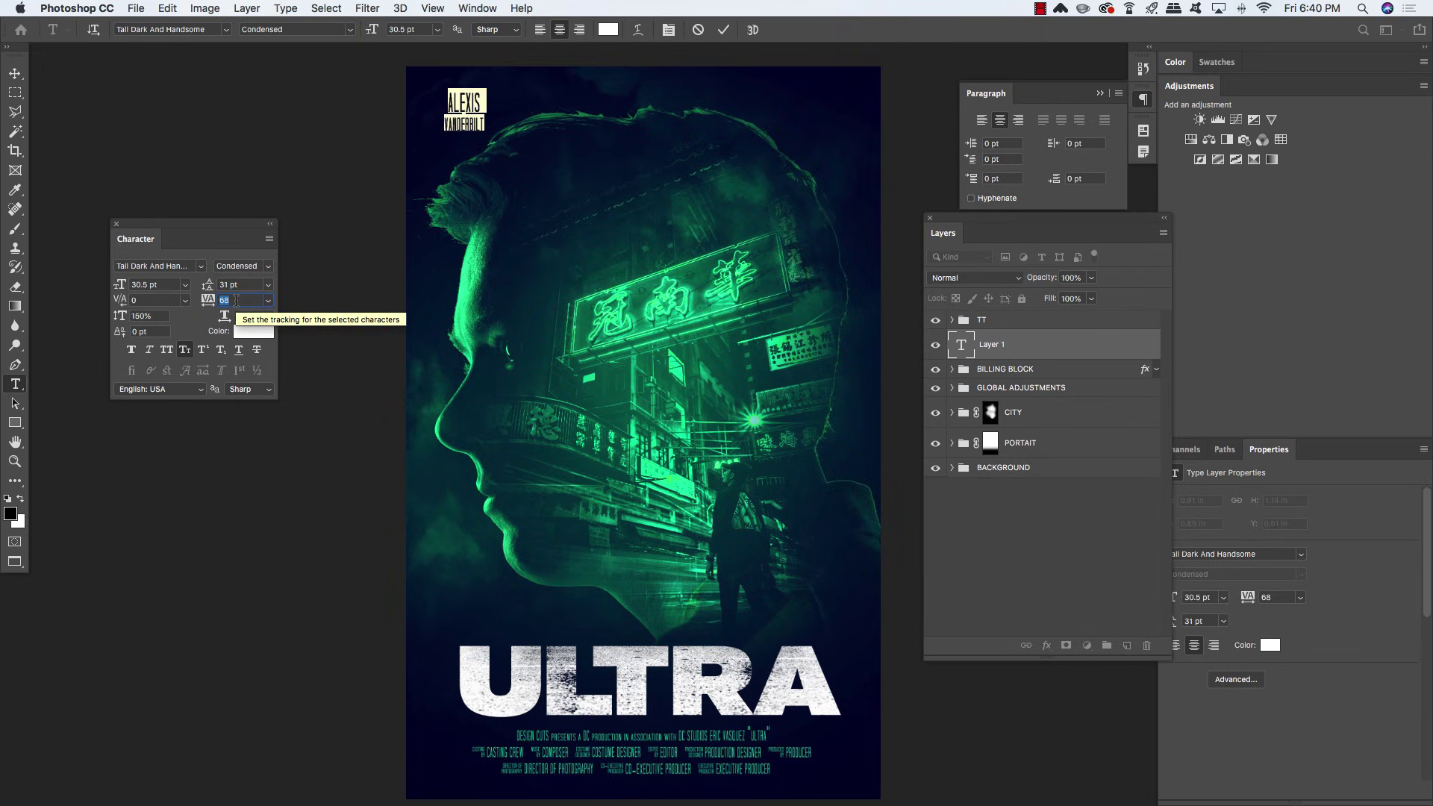
key(shift+Up)
key(shift+Up)
click(15, 74)
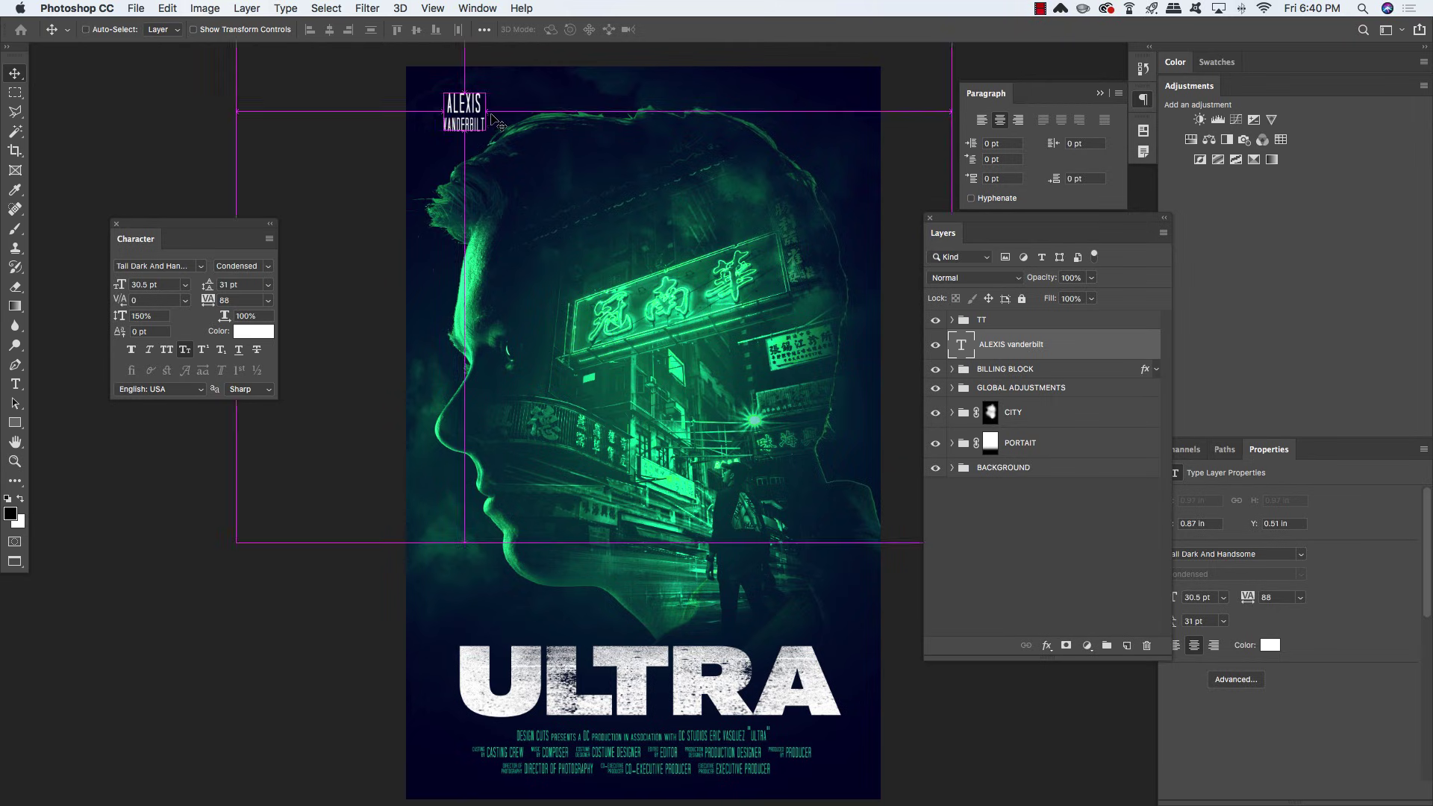
Shift the first cast name to the right and slightly up
key(super+t)
drag(473, 124, 536, 123)
key(Return)
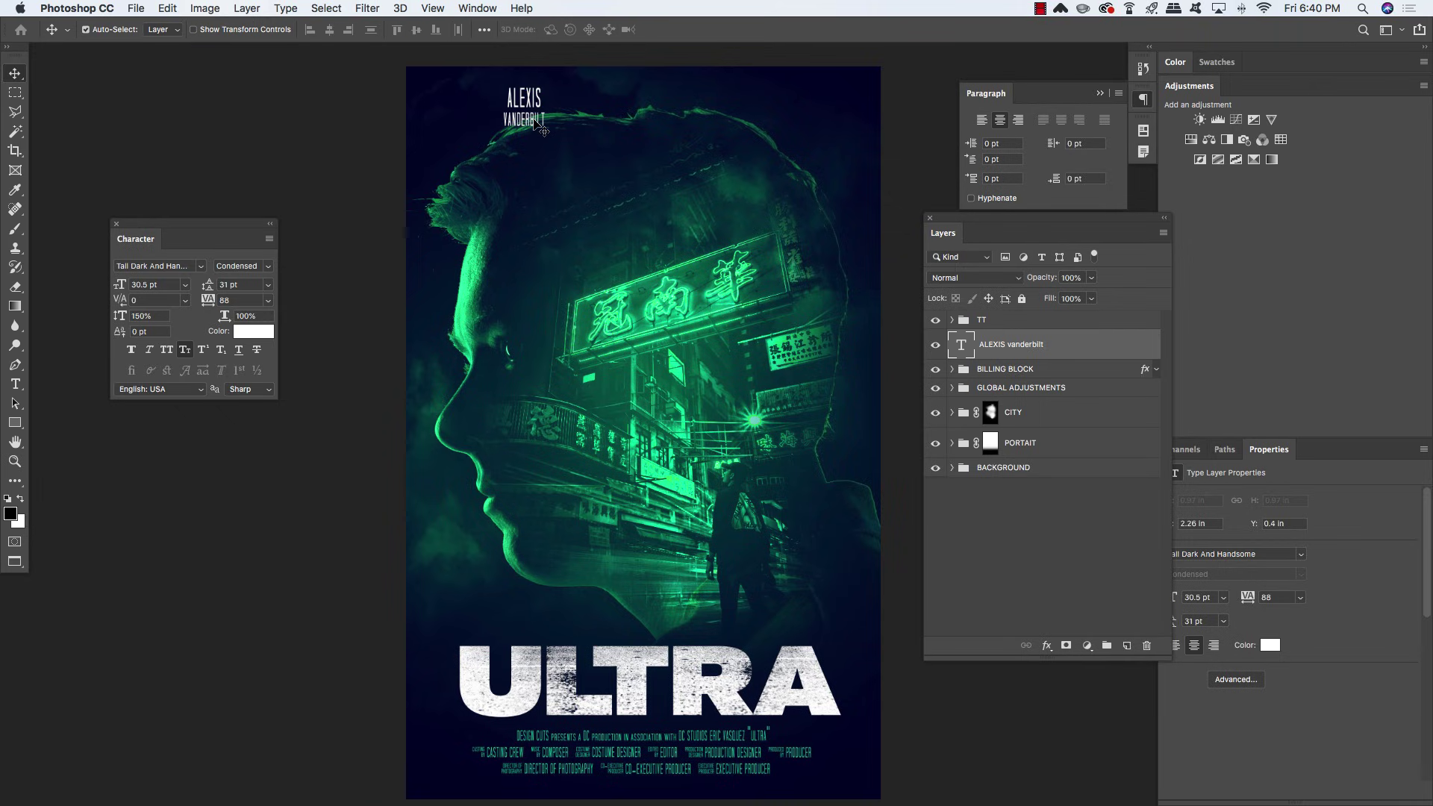
key(shift+Left)
key(shift+Left)
key(shift+Left)
key(shift+Left)
key(shift+Left)
key(shift+Left)
key(shift+Up)
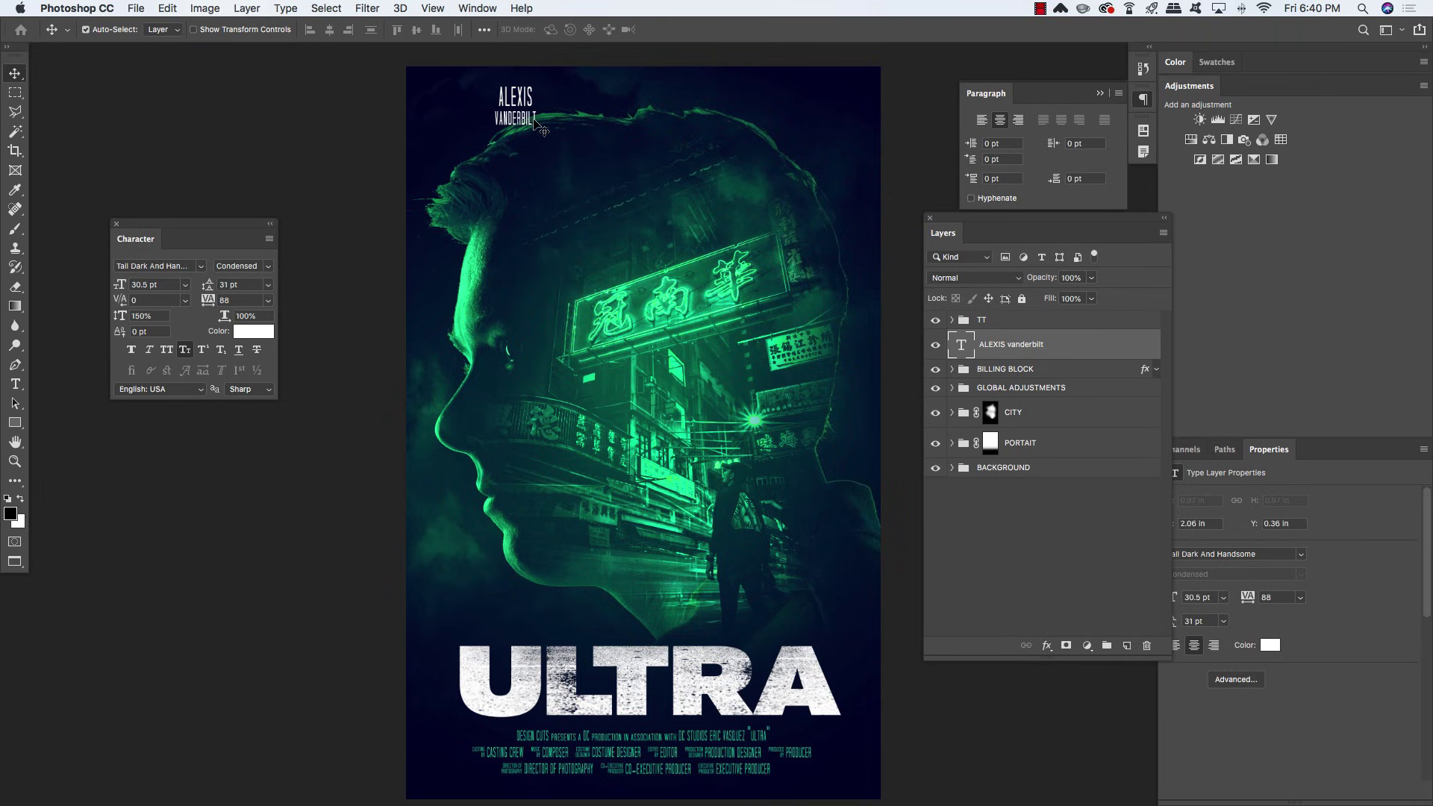
Duplicate the cast name layer below the original and slide the copy to its right
key(super+j)
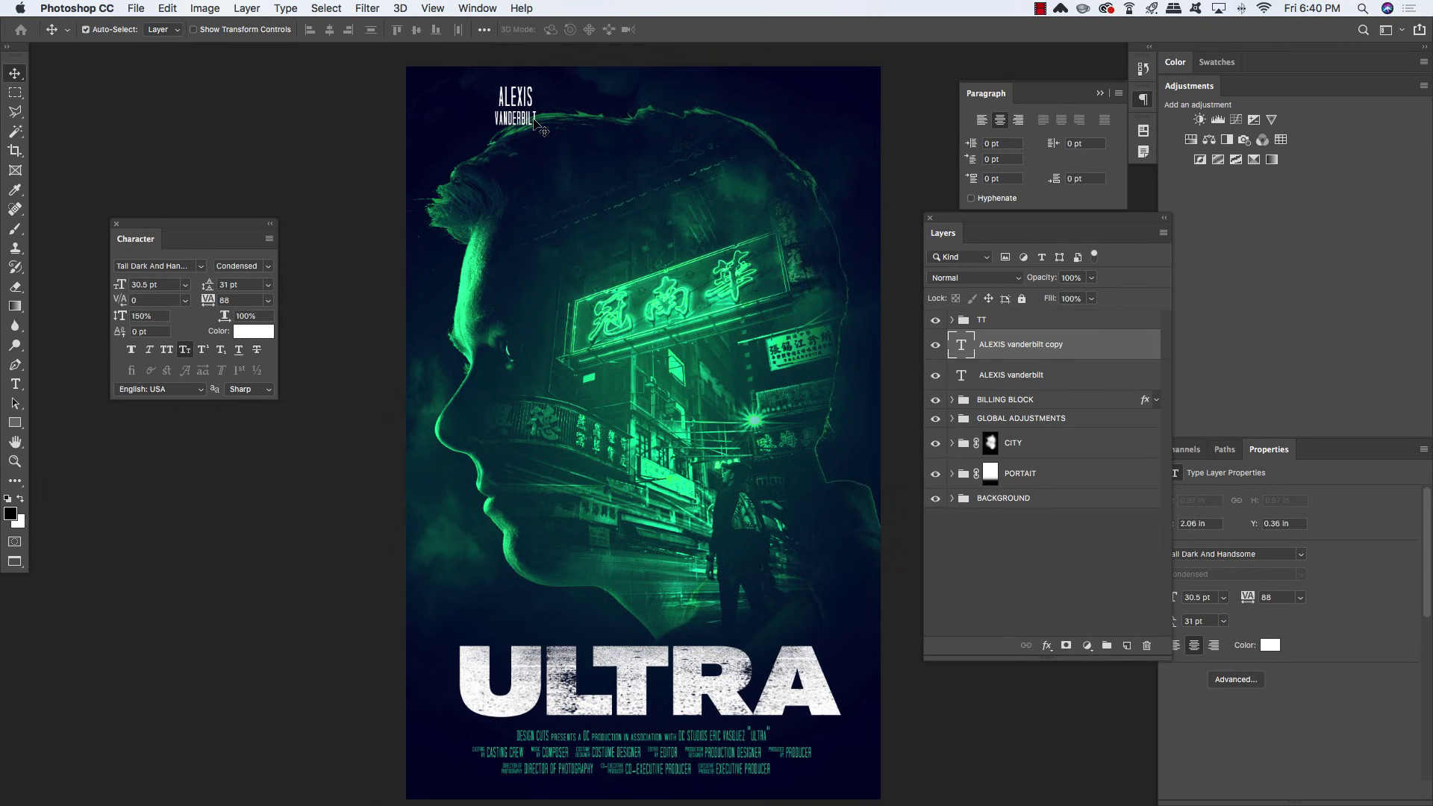
key(super+bracketleft)
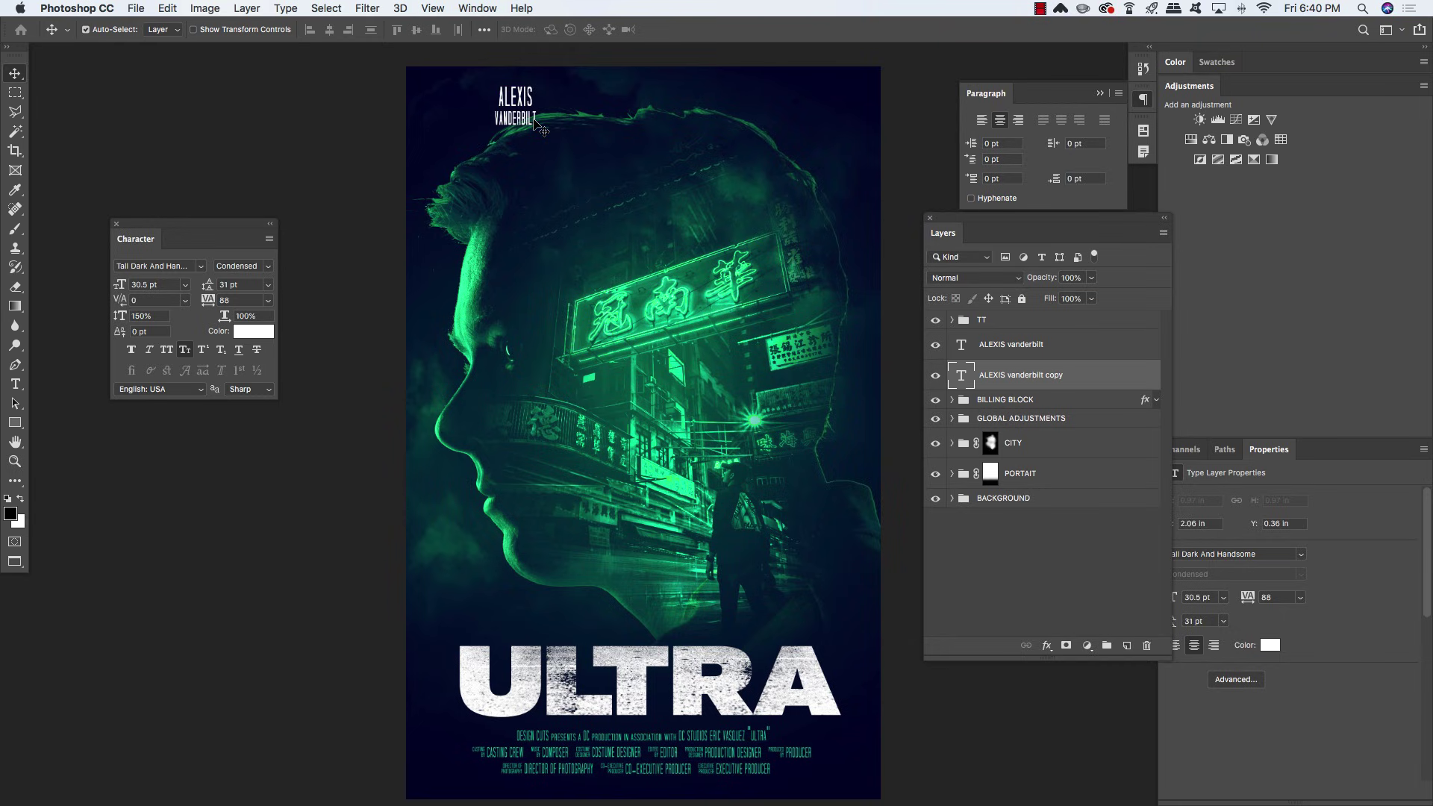
key(super+t)
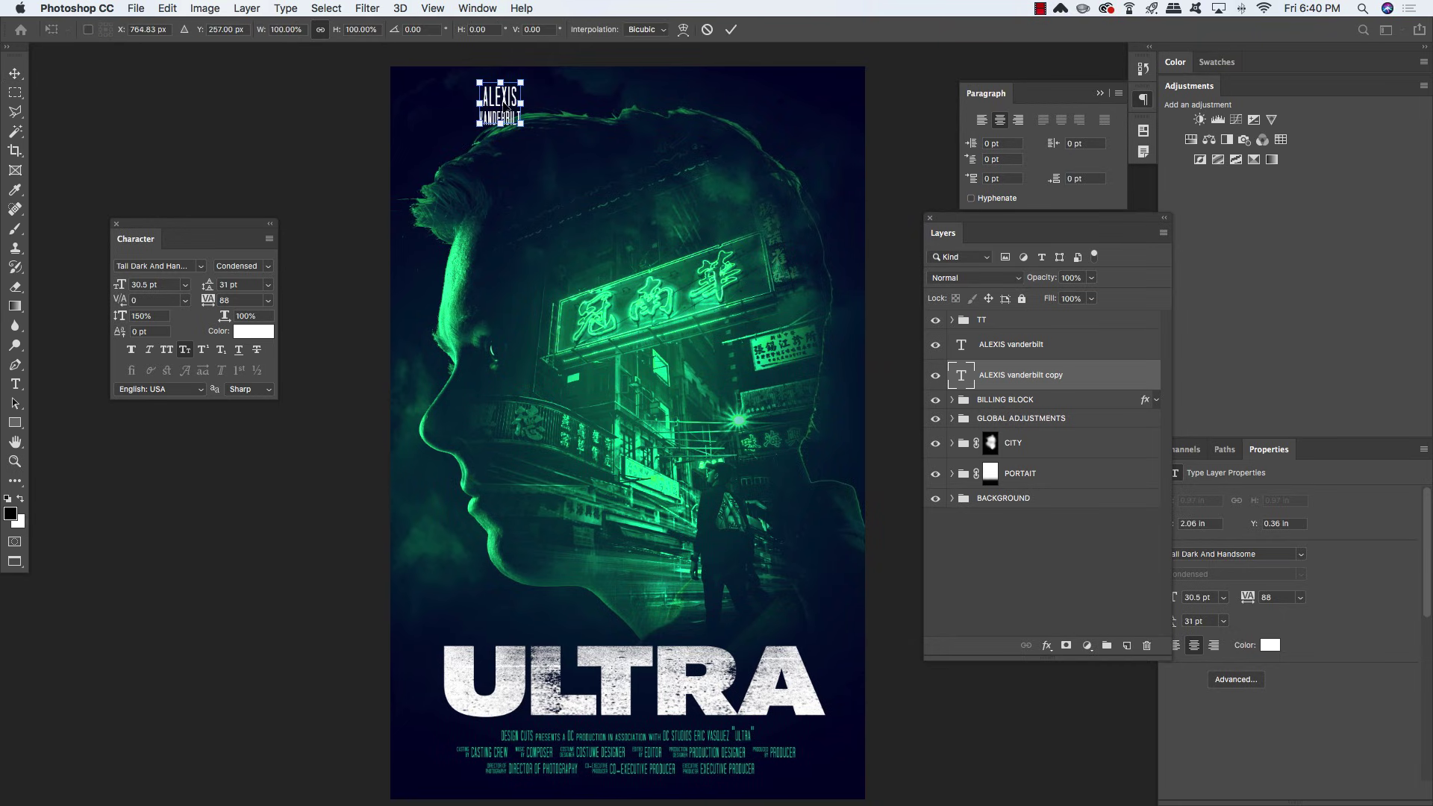
drag(505, 107, 588, 104)
scroll(588, 104, down, 1)
key(Return)
key(super+plus)
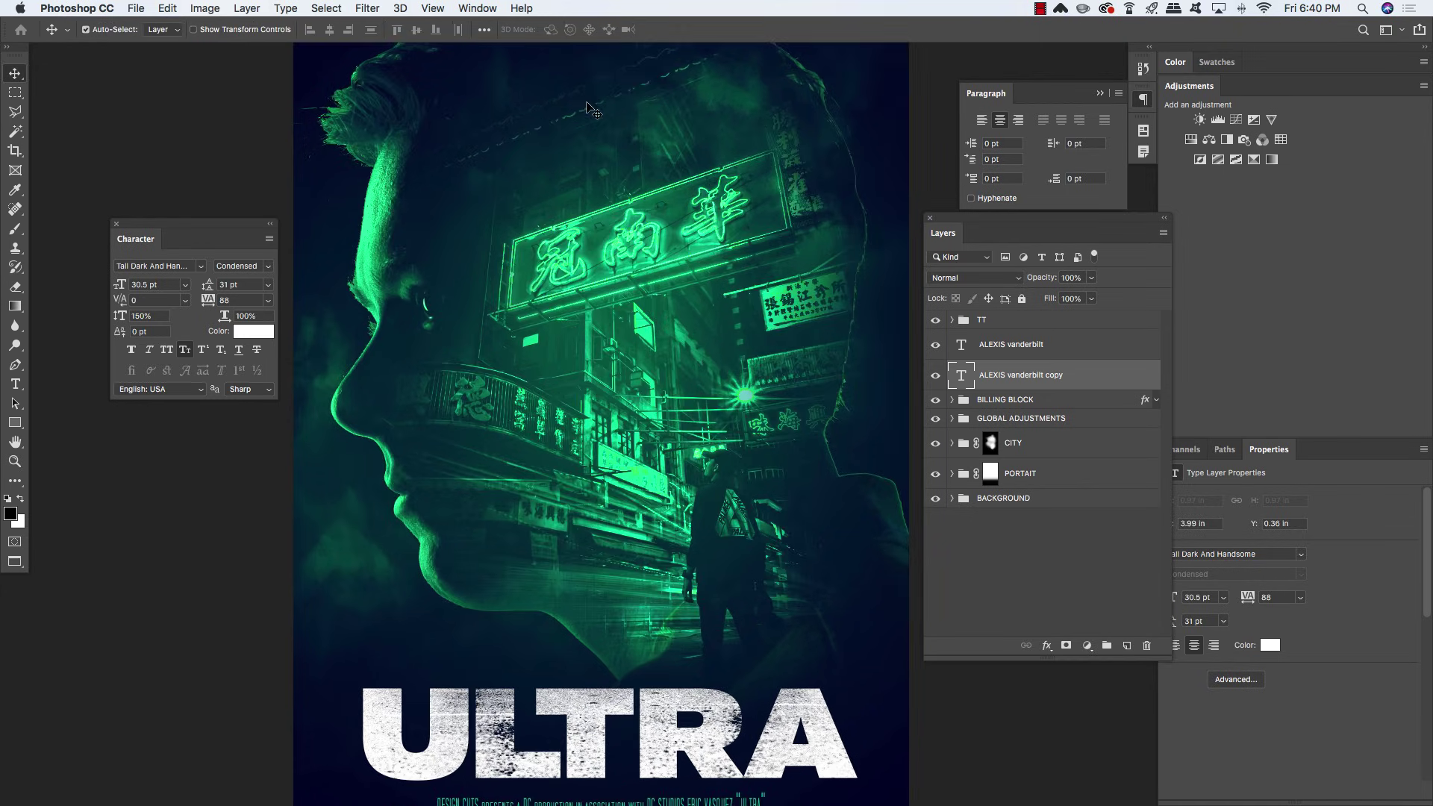
drag(619, 212, 722, 497)
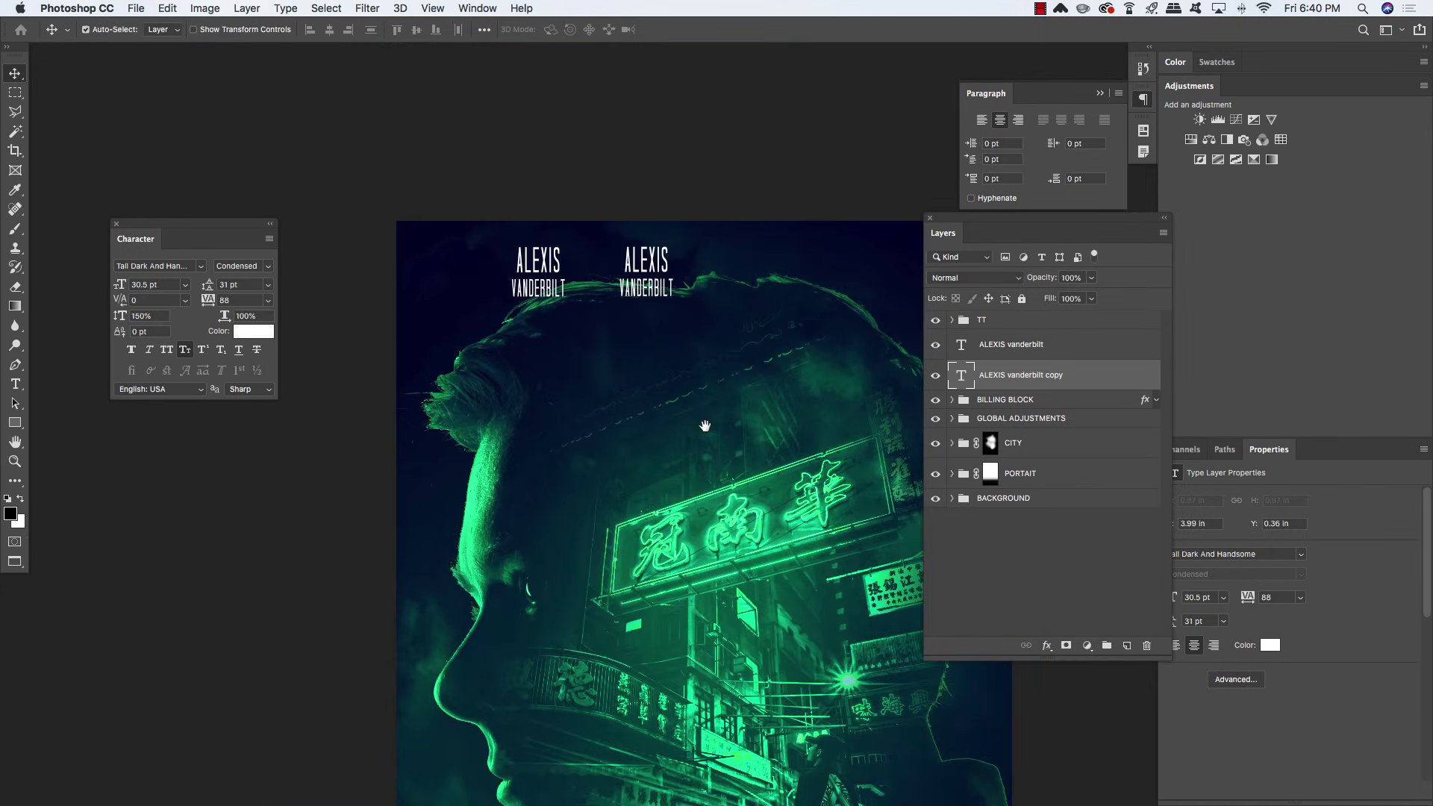
Retype the copy with the second cast member's first name and surname
key(t)
double_click(658, 255)
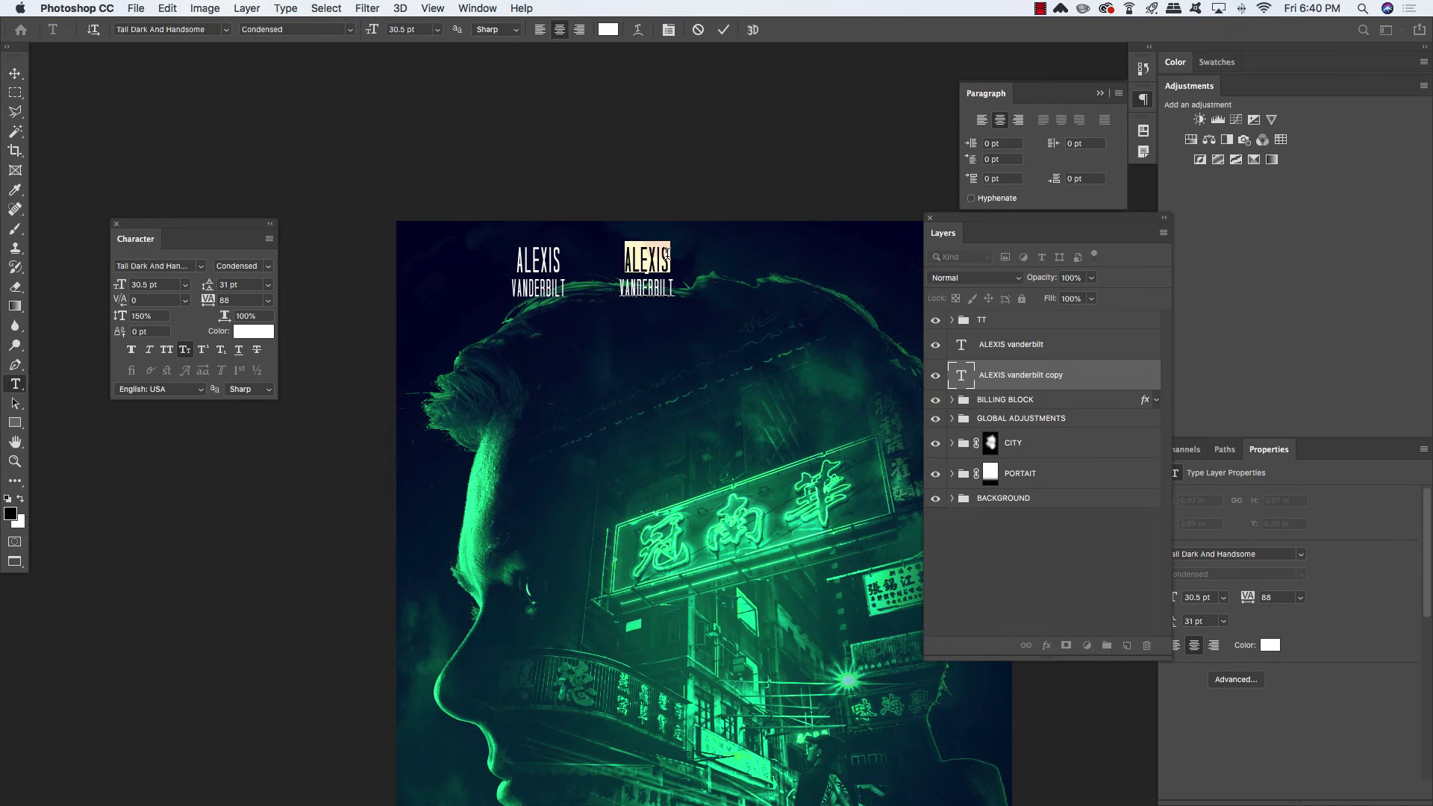
text(CASSI)
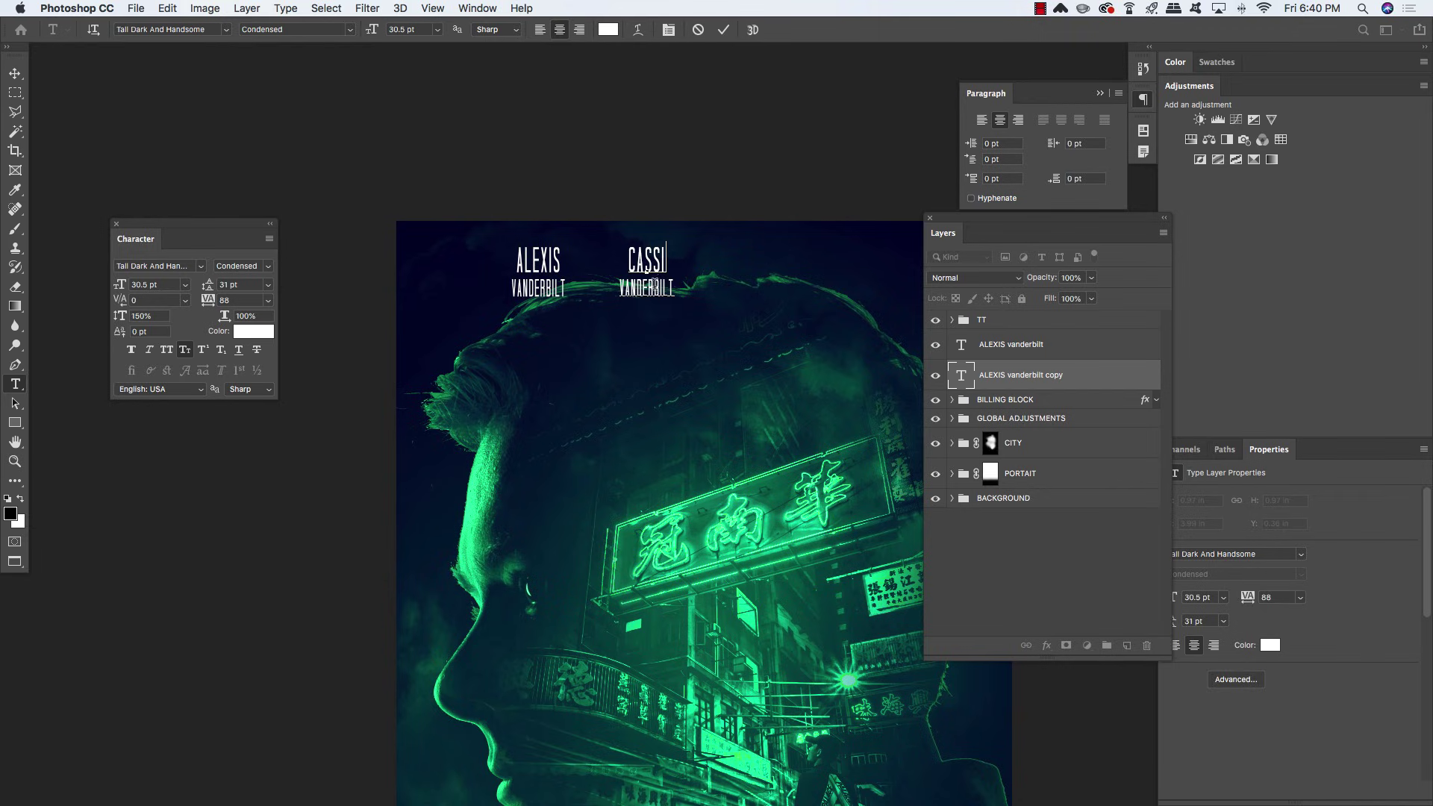
drag(675, 288, 564, 299)
text(LOPEZ)
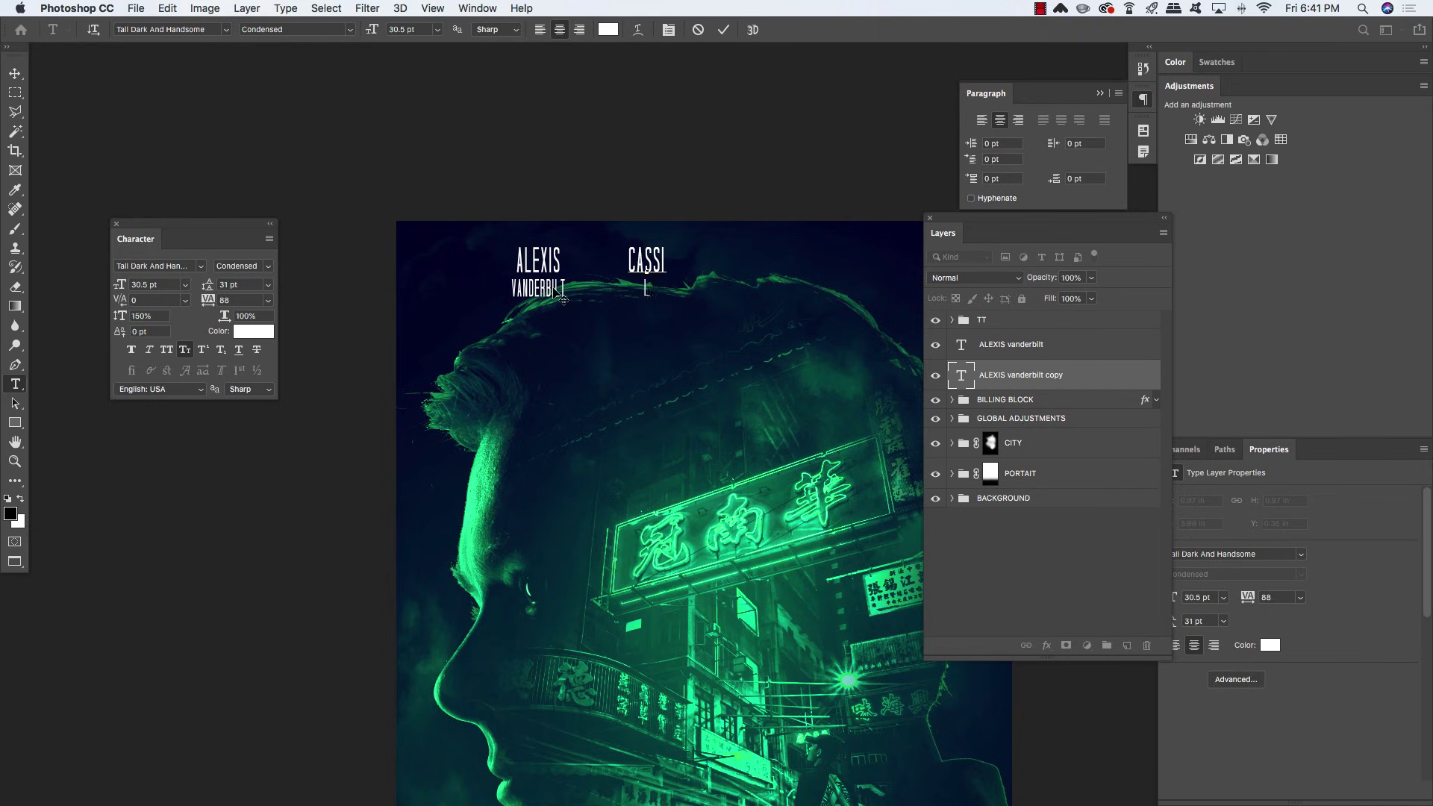
click(15, 73)
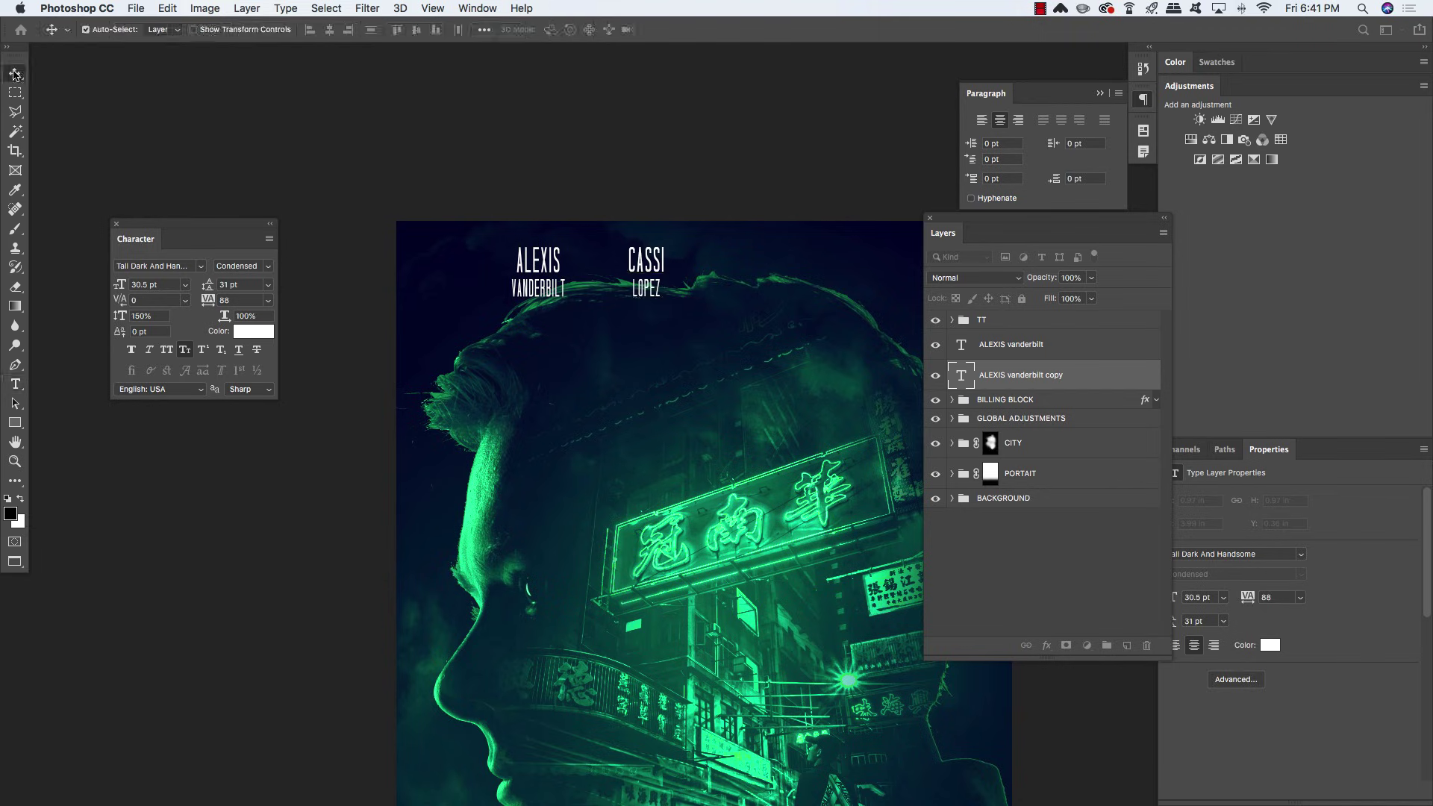
key(super+j)
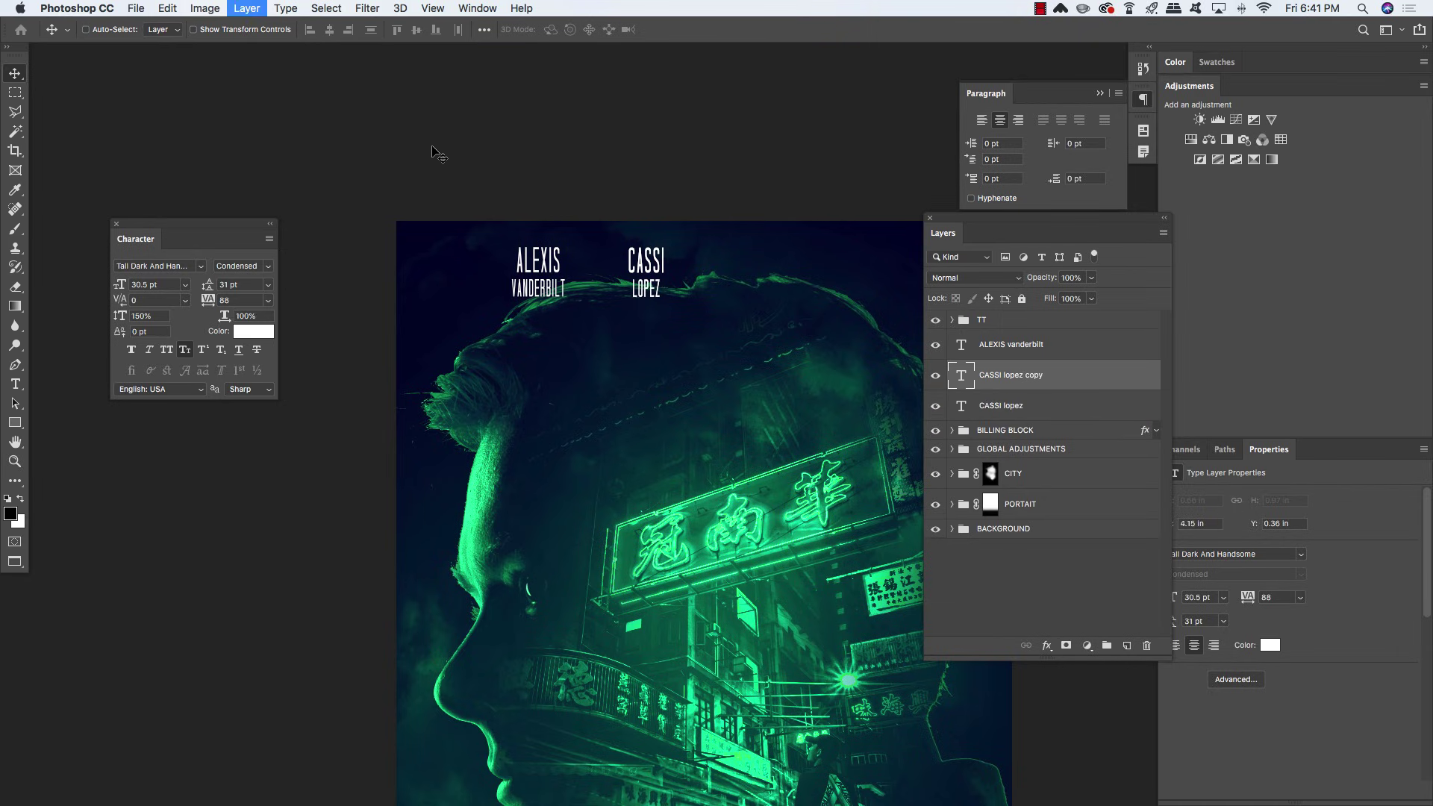
key(super+t)
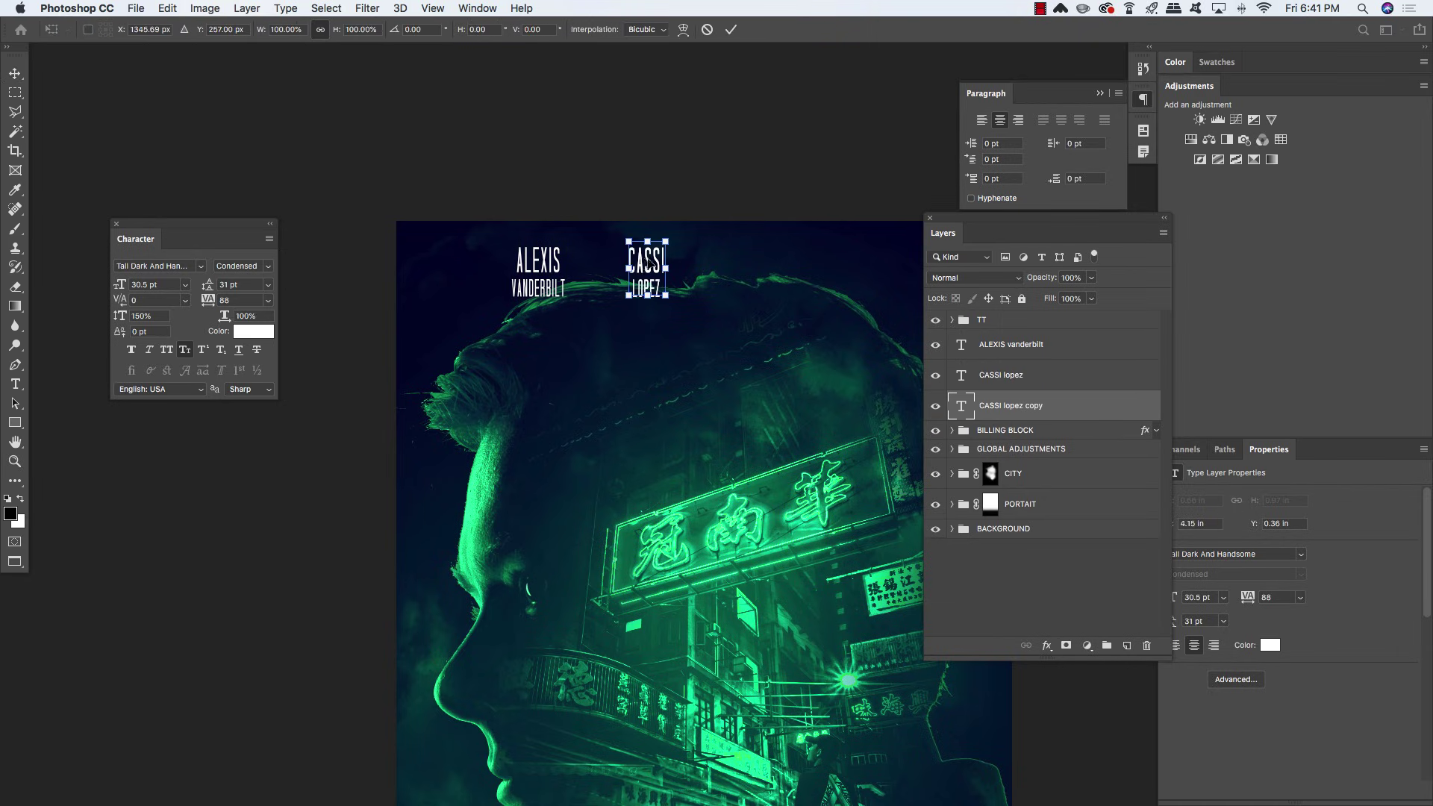
drag(646, 263, 750, 262)
key(Return)
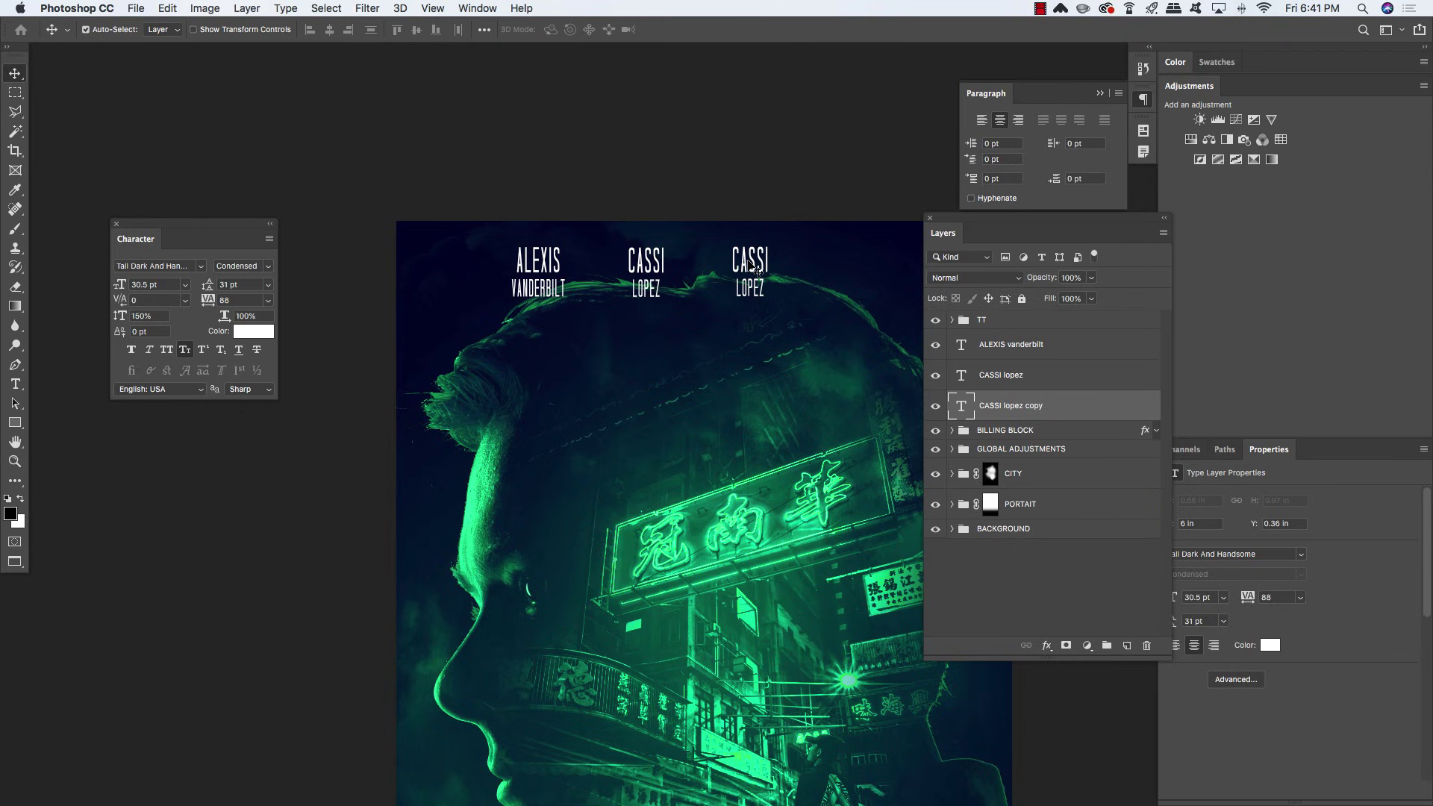
double_click(755, 268)
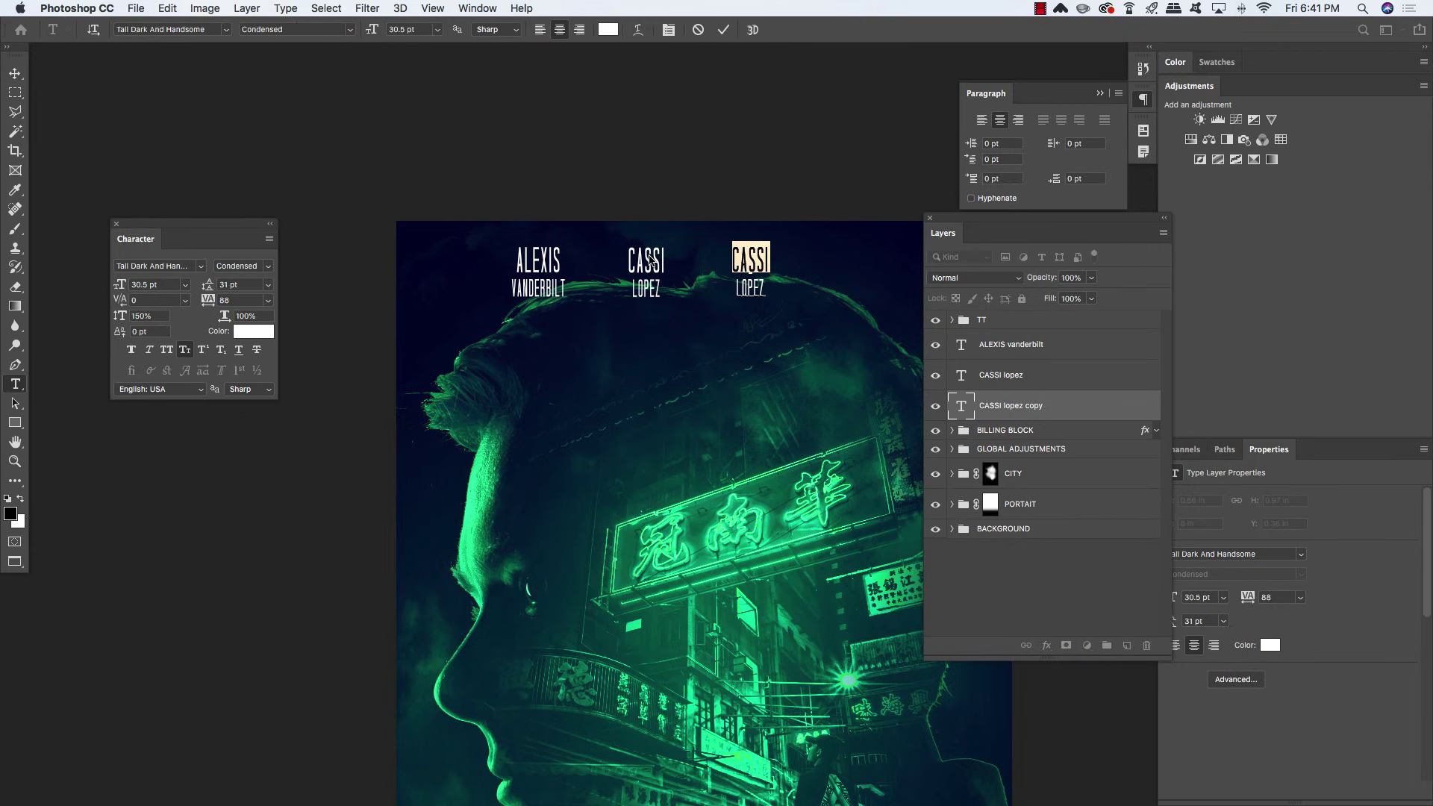
text(JAKE)
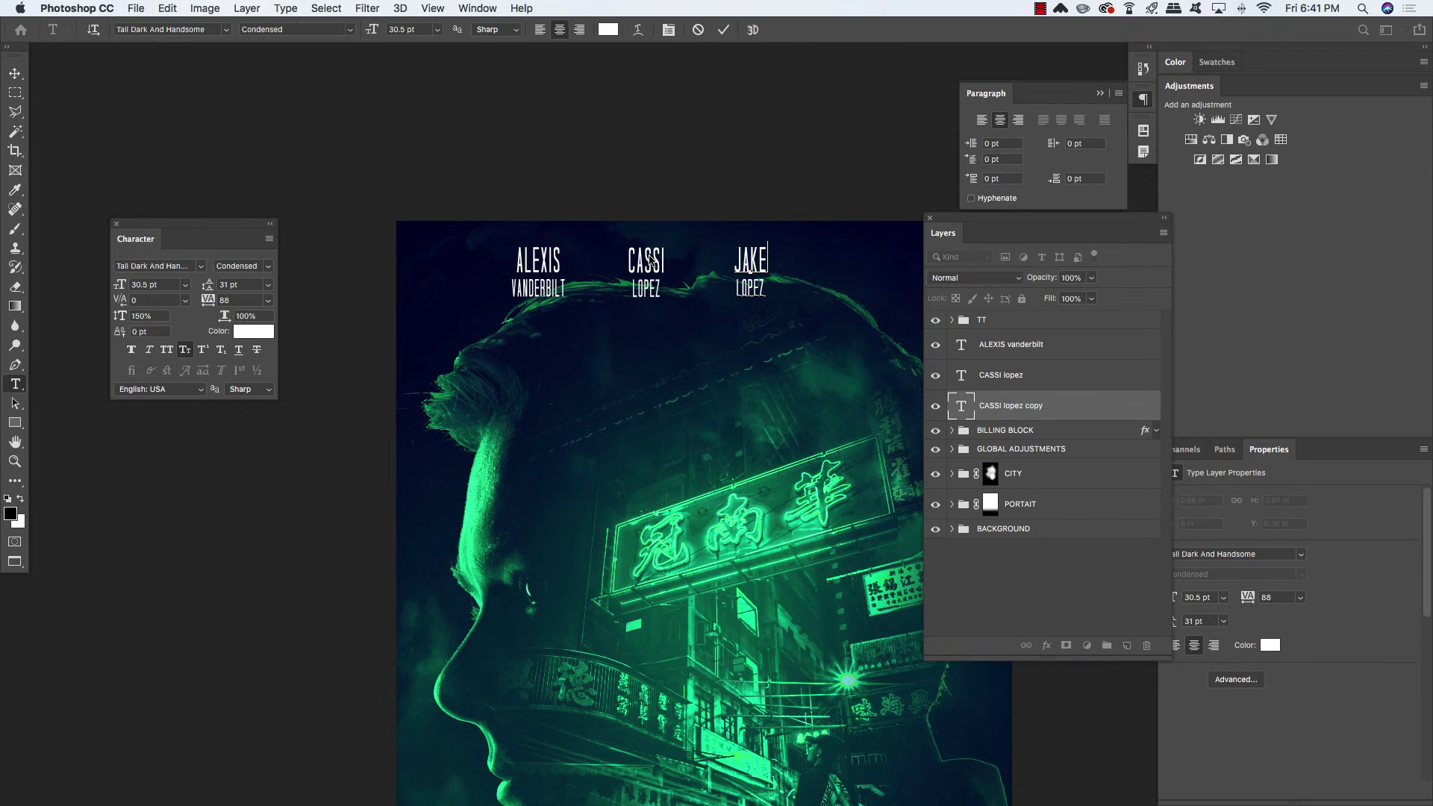
drag(765, 288, 676, 287)
text(THOMPSON)
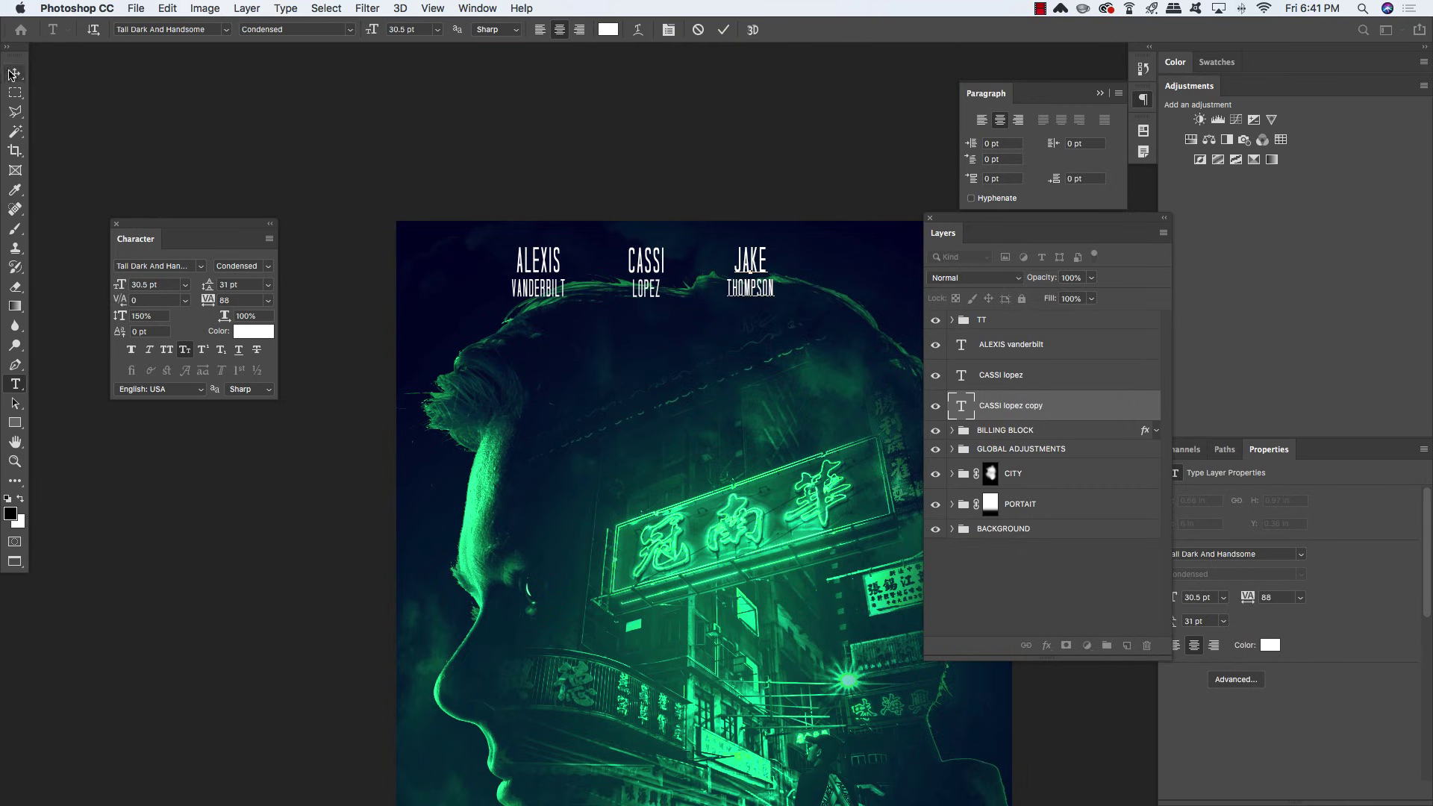
click(14, 73)
Add a fourth cast name to the right as PETER HENDERSON
drag(757, 166, 581, 171)
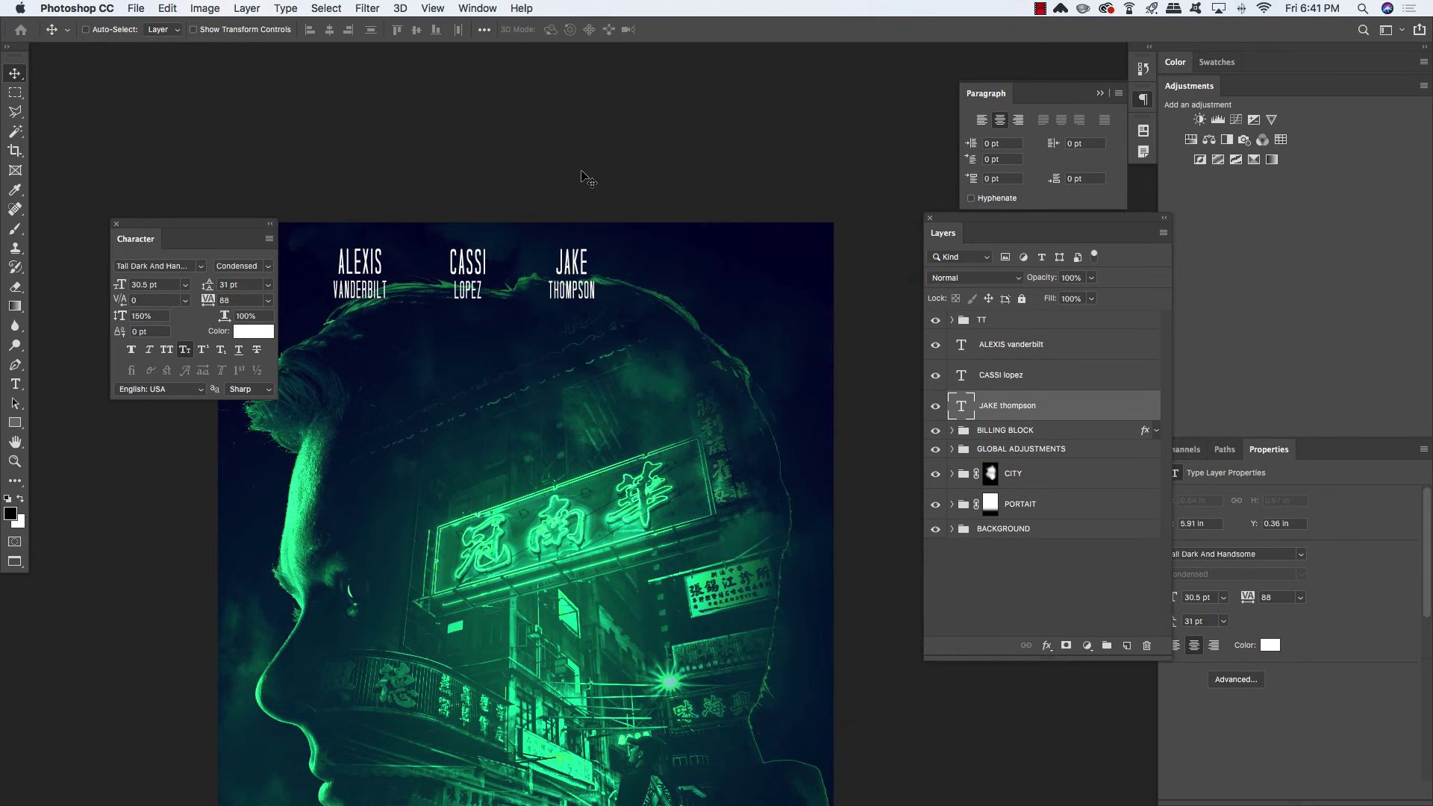
key(ctrl+j)
key(ctrl+t)
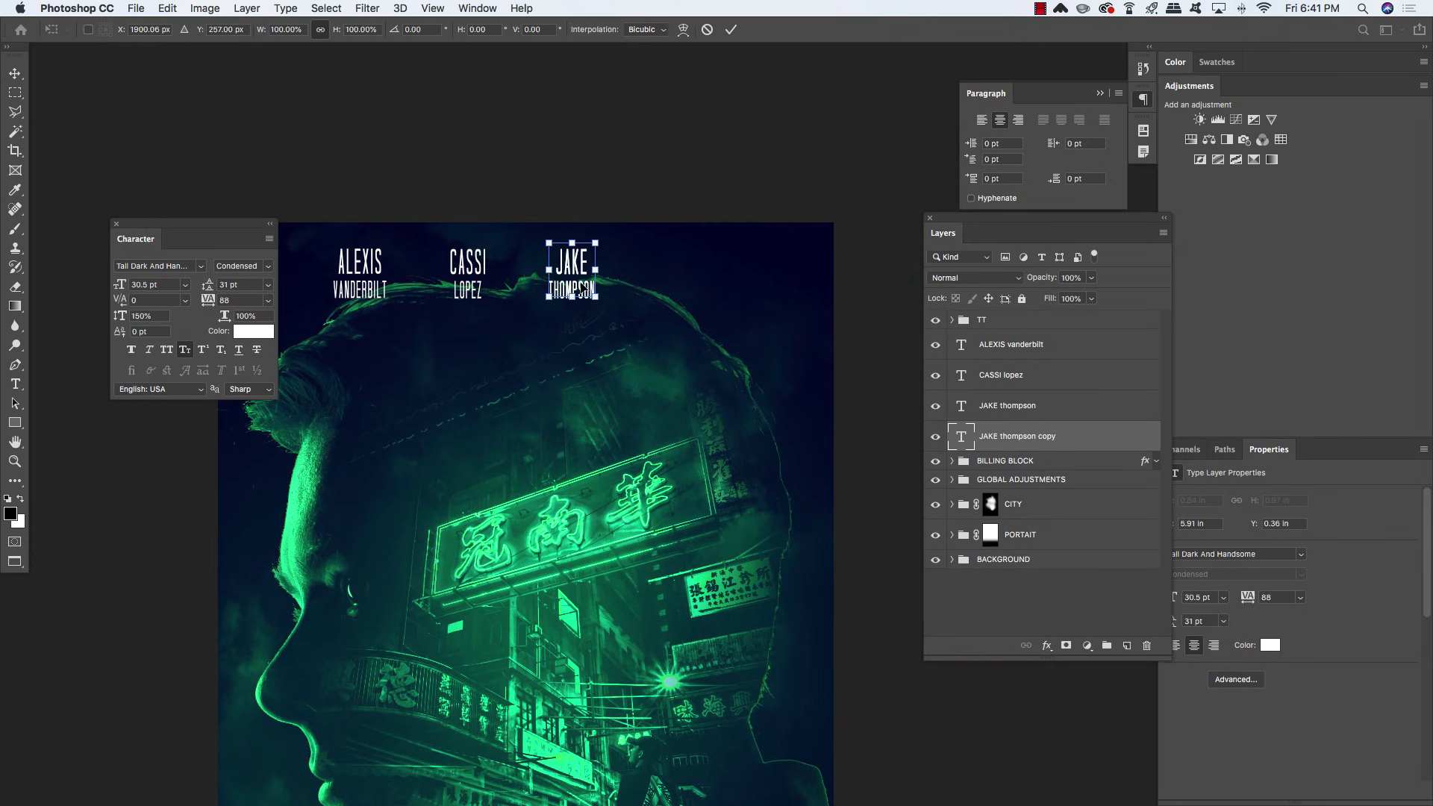
drag(582, 288, 674, 289)
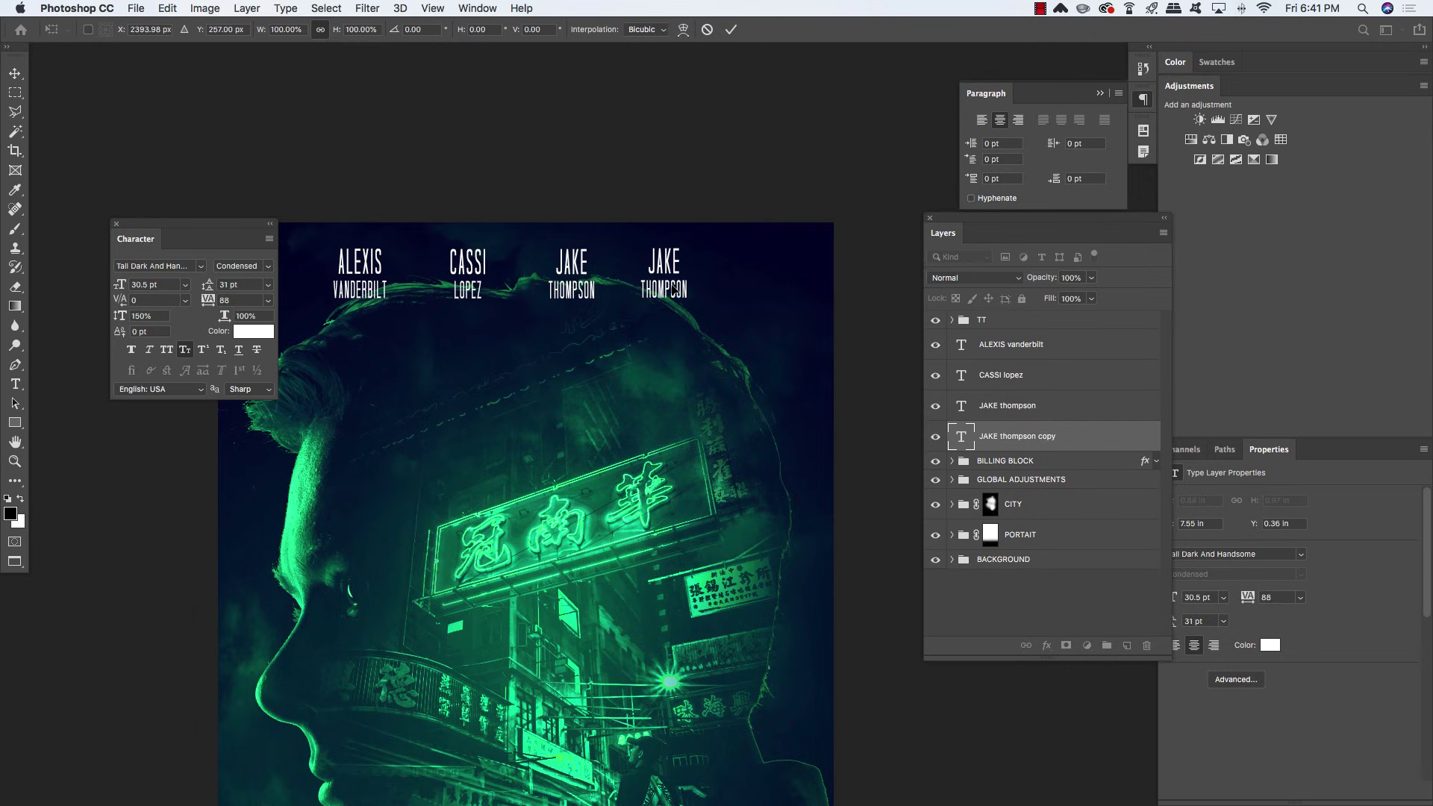
key(Return)
key(t)
double_click(673, 262)
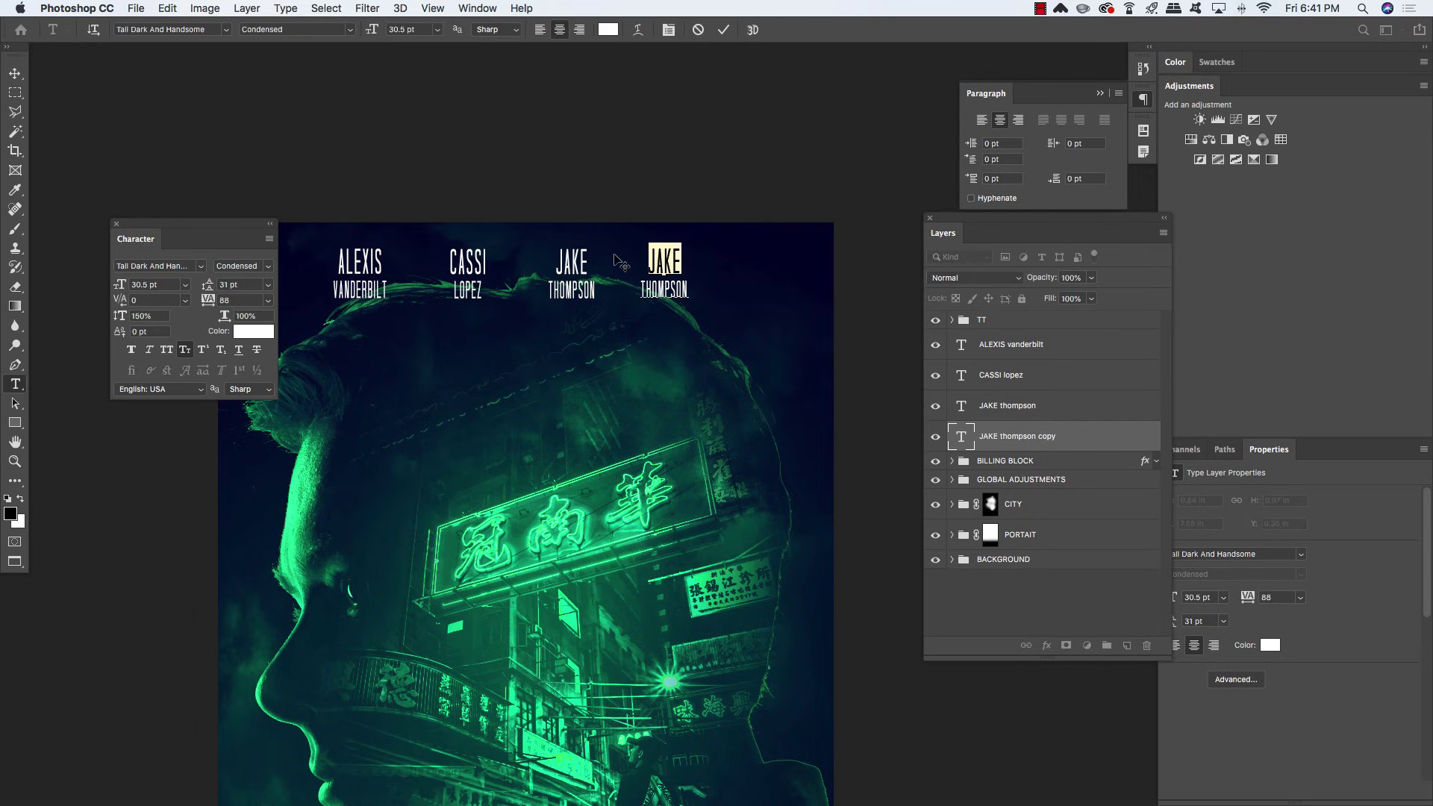
text(PETER)
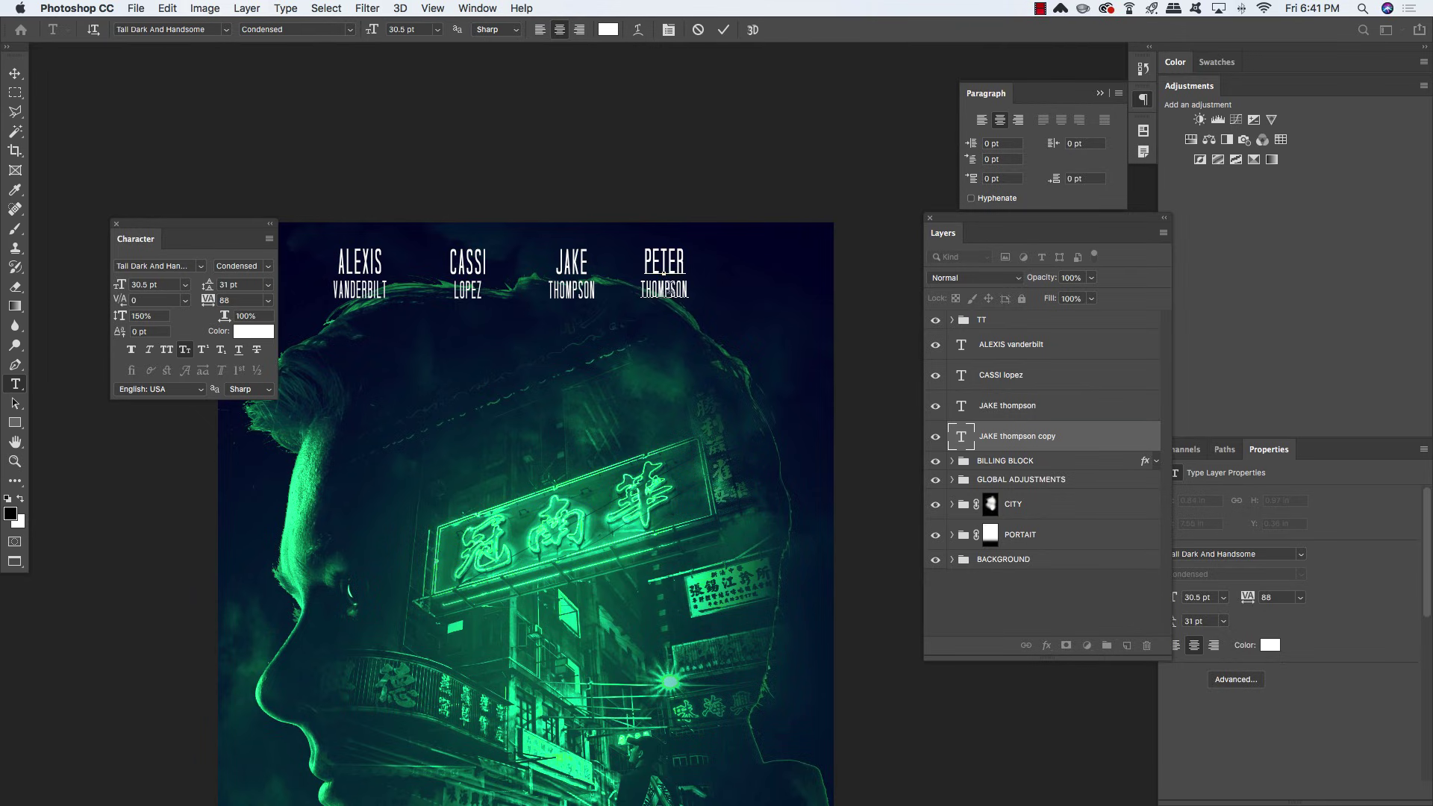
drag(672, 291, 583, 294)
text(HENDER)
click(15, 74)
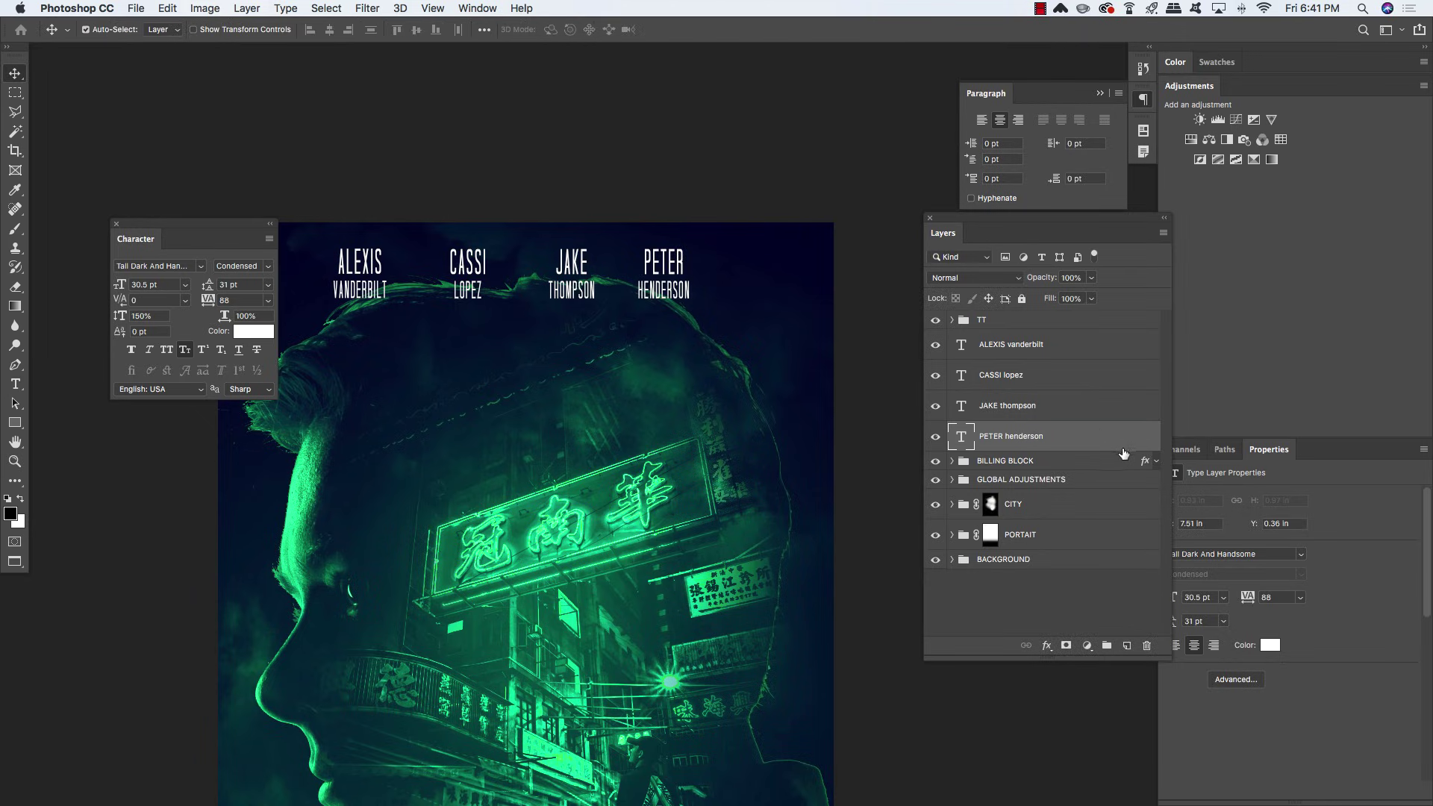
drag(553, 401, 617, 407)
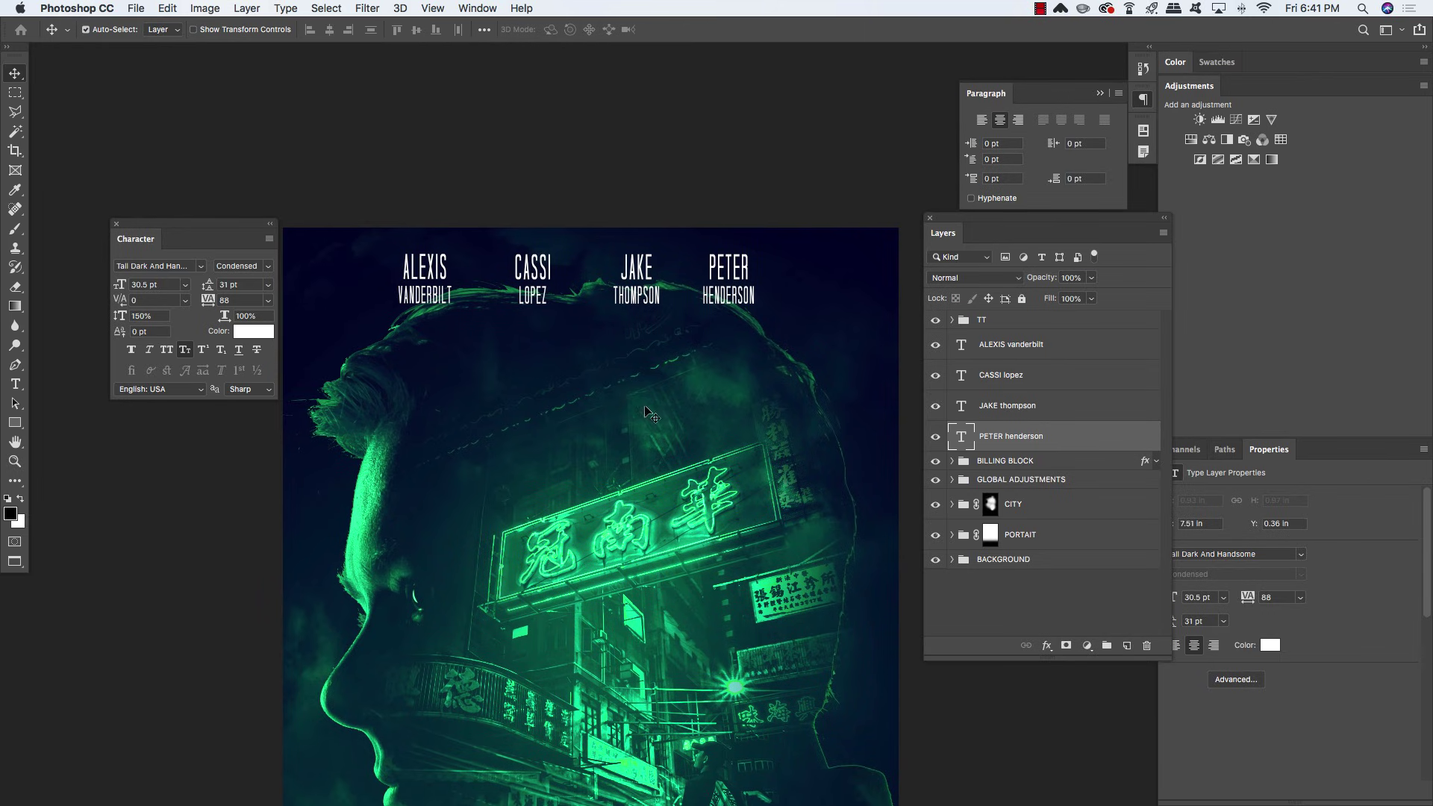
Distribute the four cast name layers by horizontal centers and group them
shift+click(1112, 345)
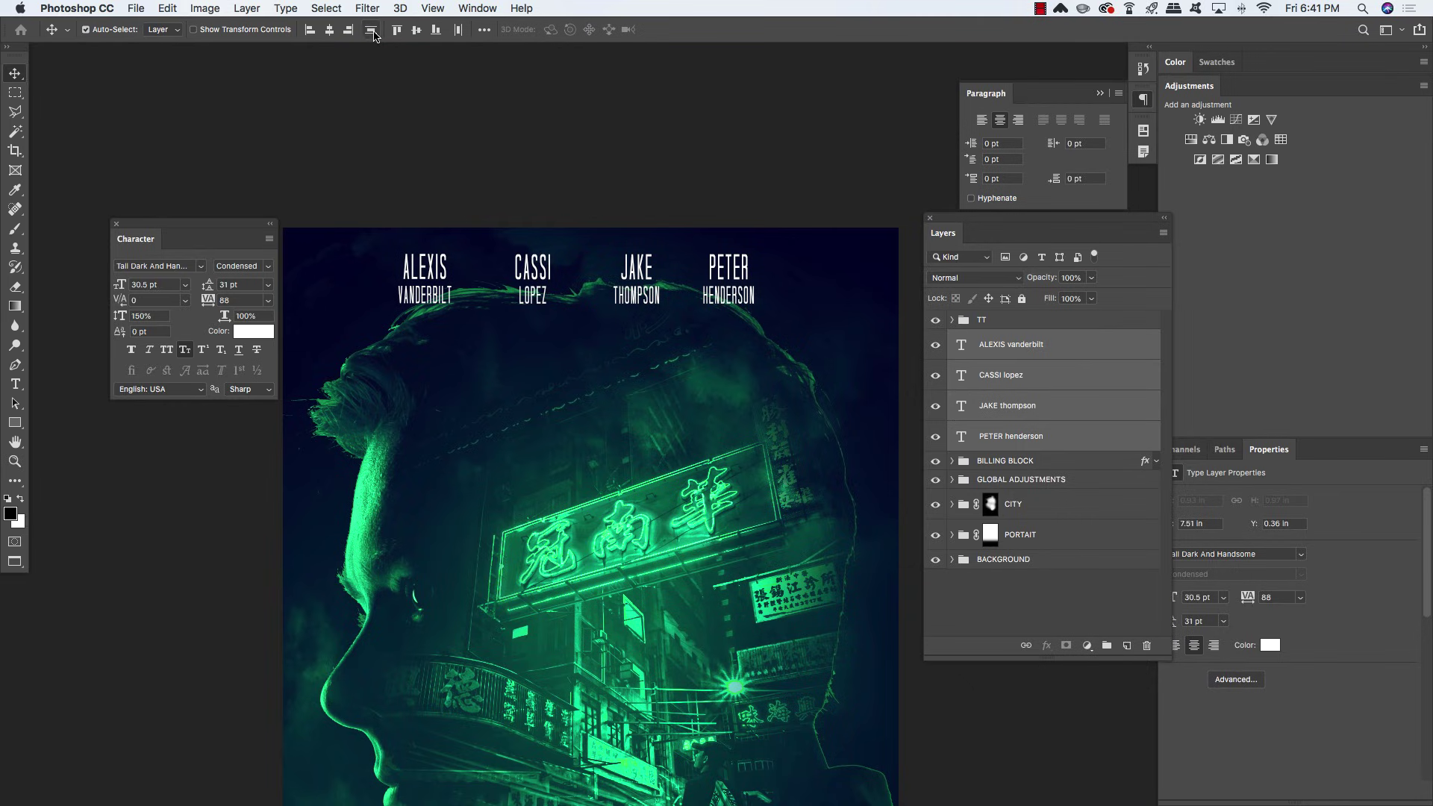
click(484, 30)
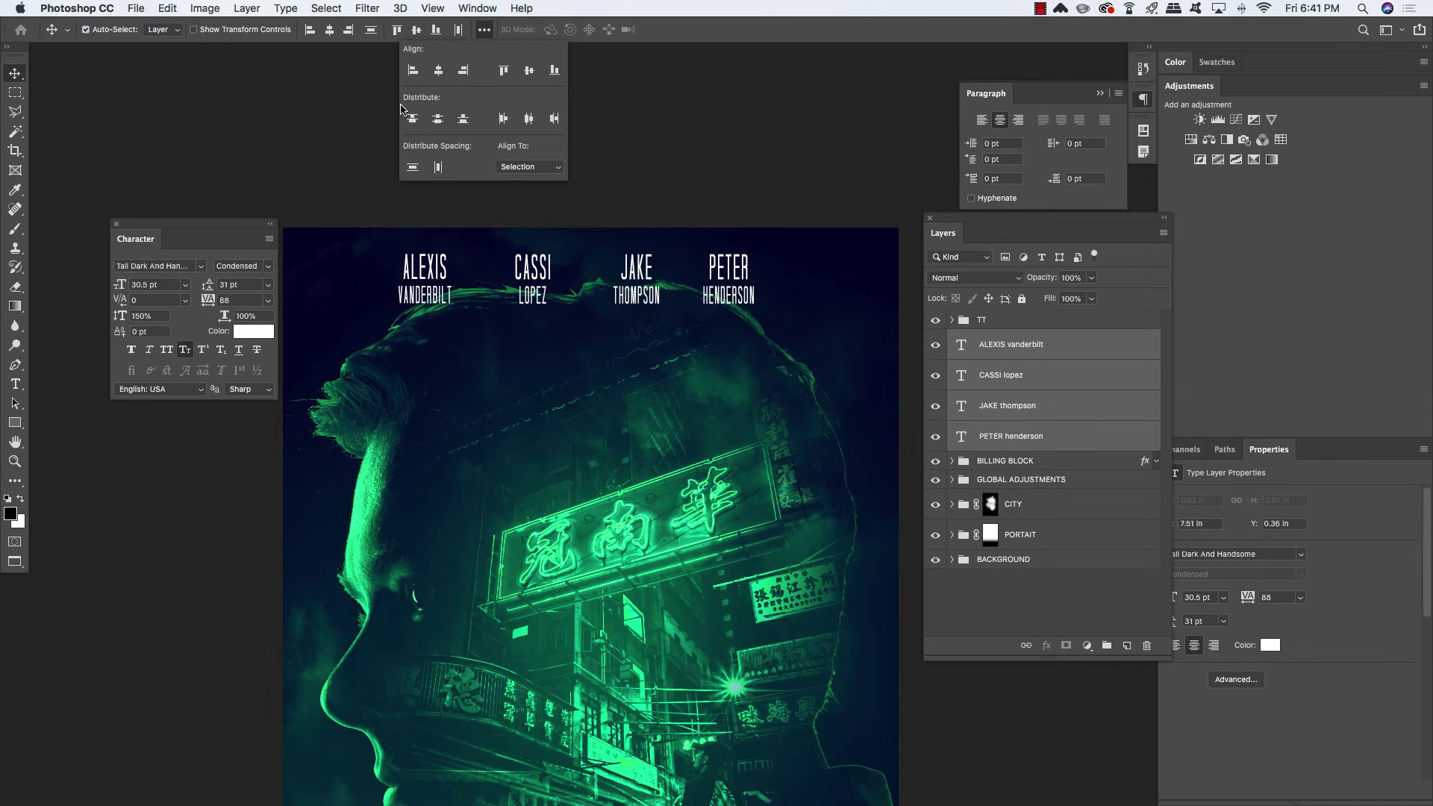
click(529, 119)
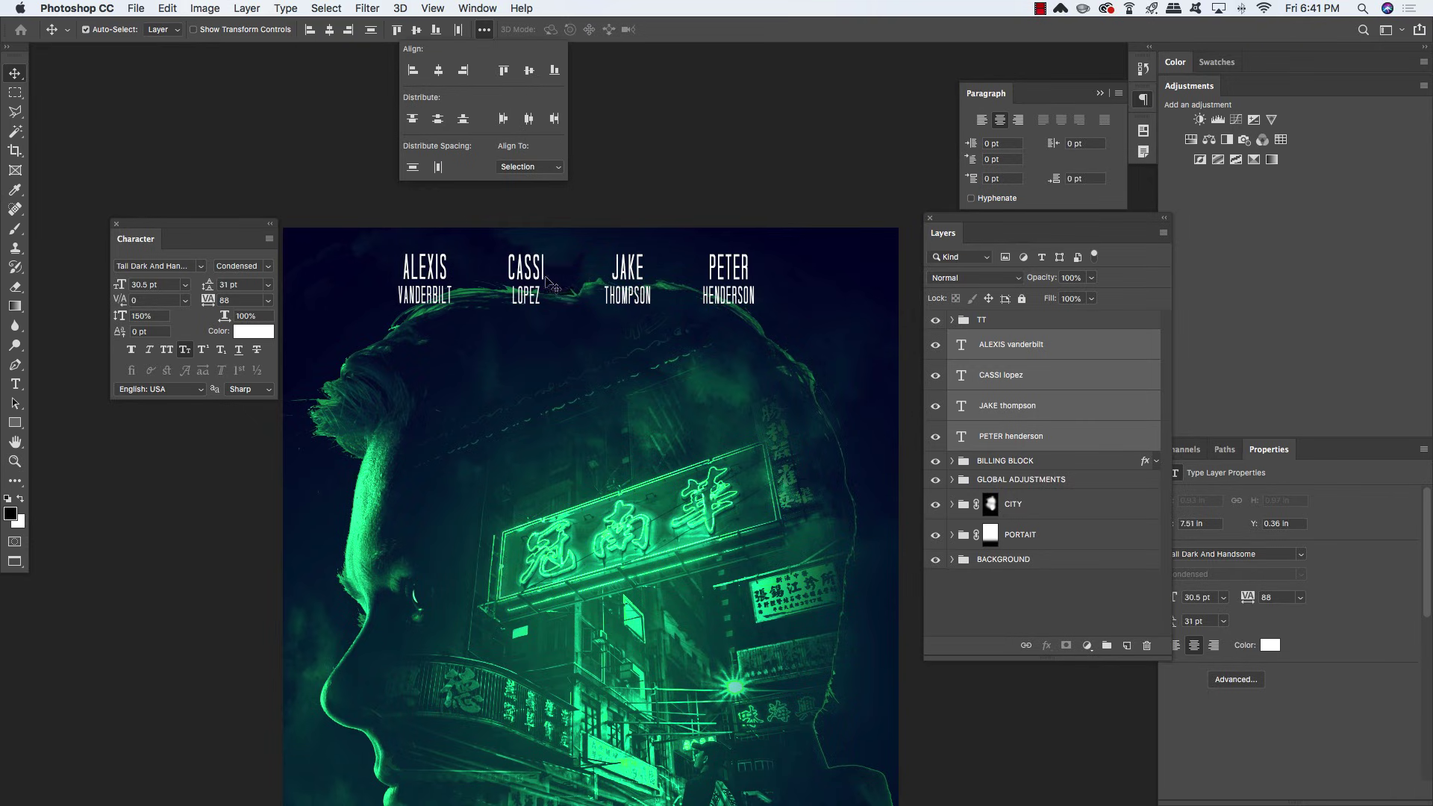
click(20, 74)
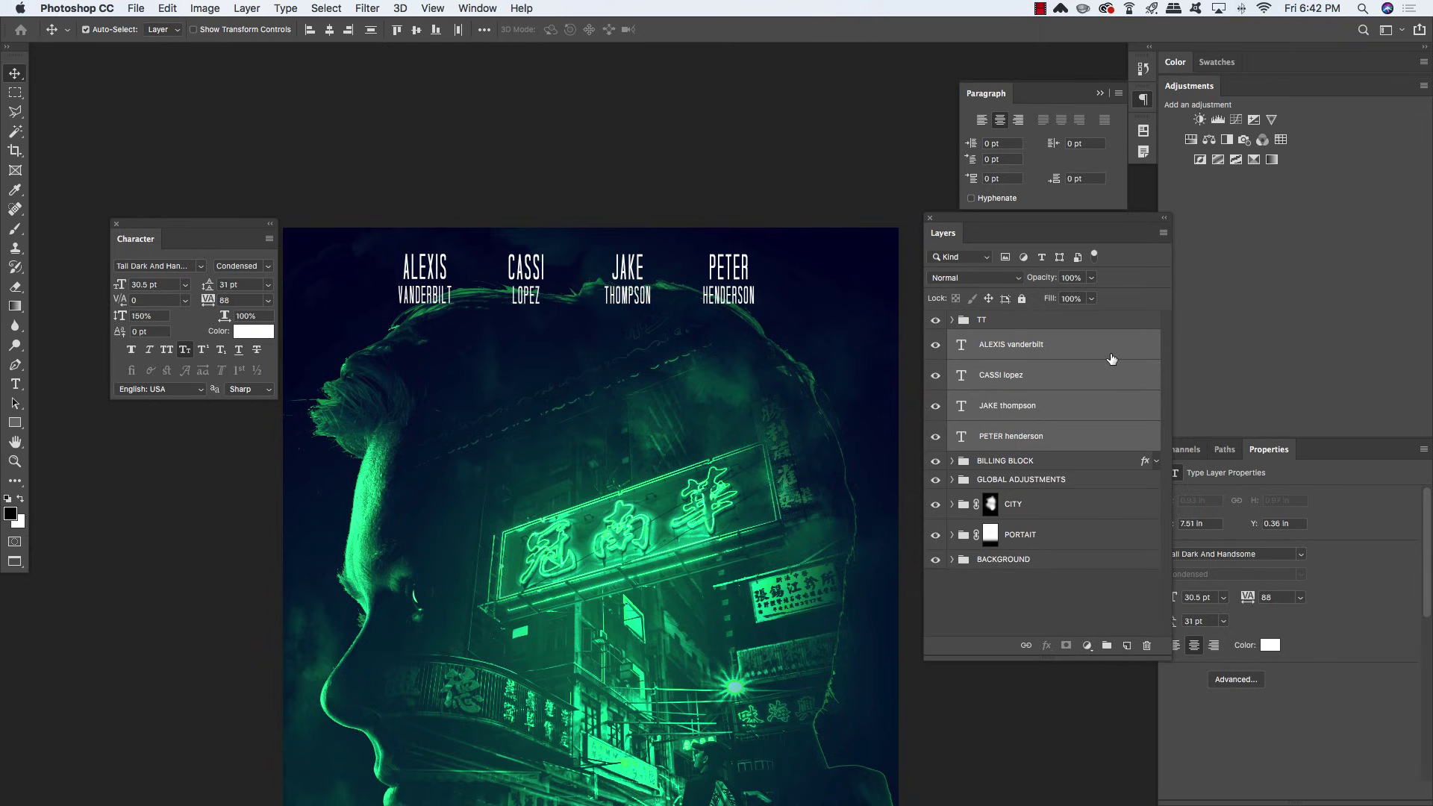
key(super+g)
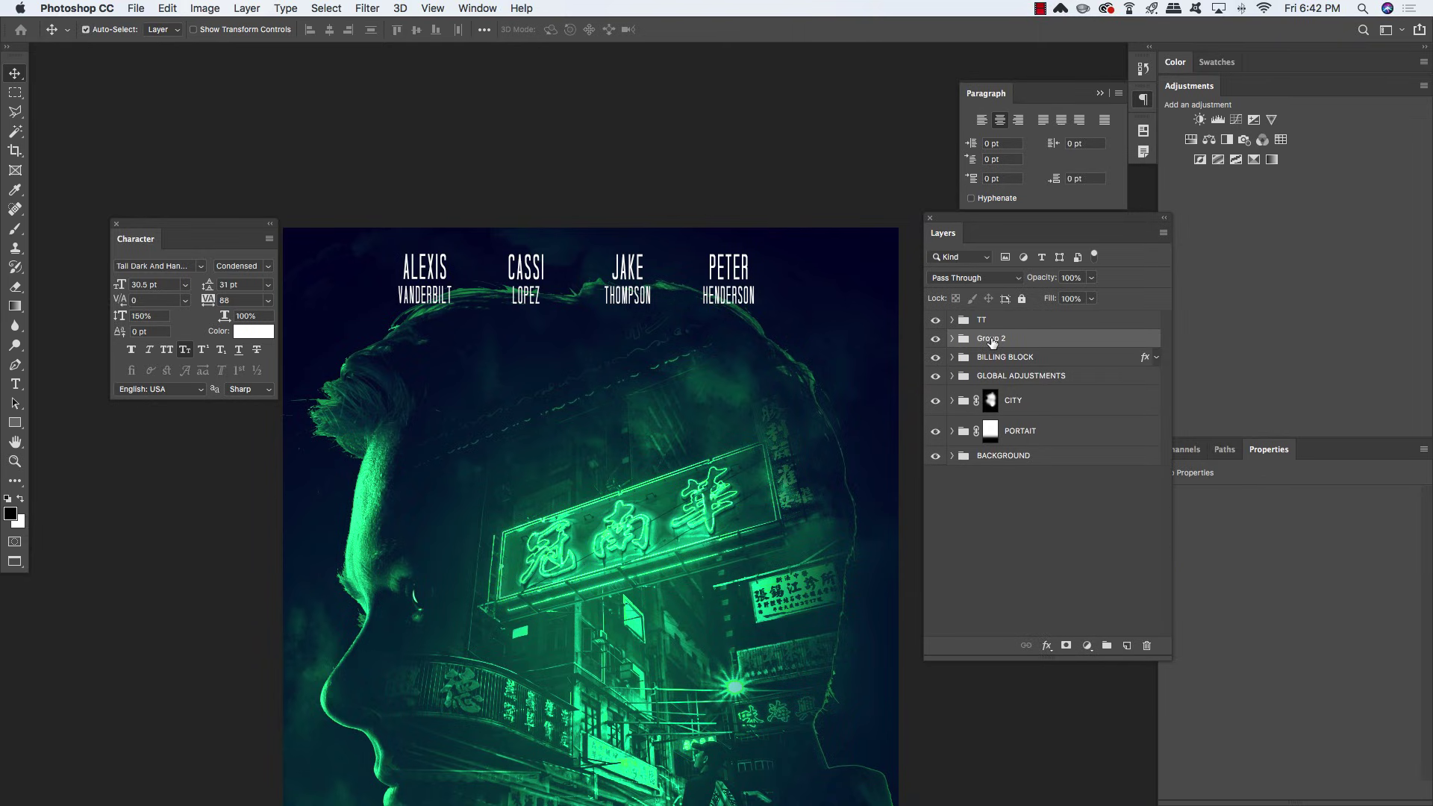
Rename the new group CAST, move it to the top of the stack, and fit the poster
double_click(992, 339)
text(CAST)
key(Return)
key(super+bracketright)
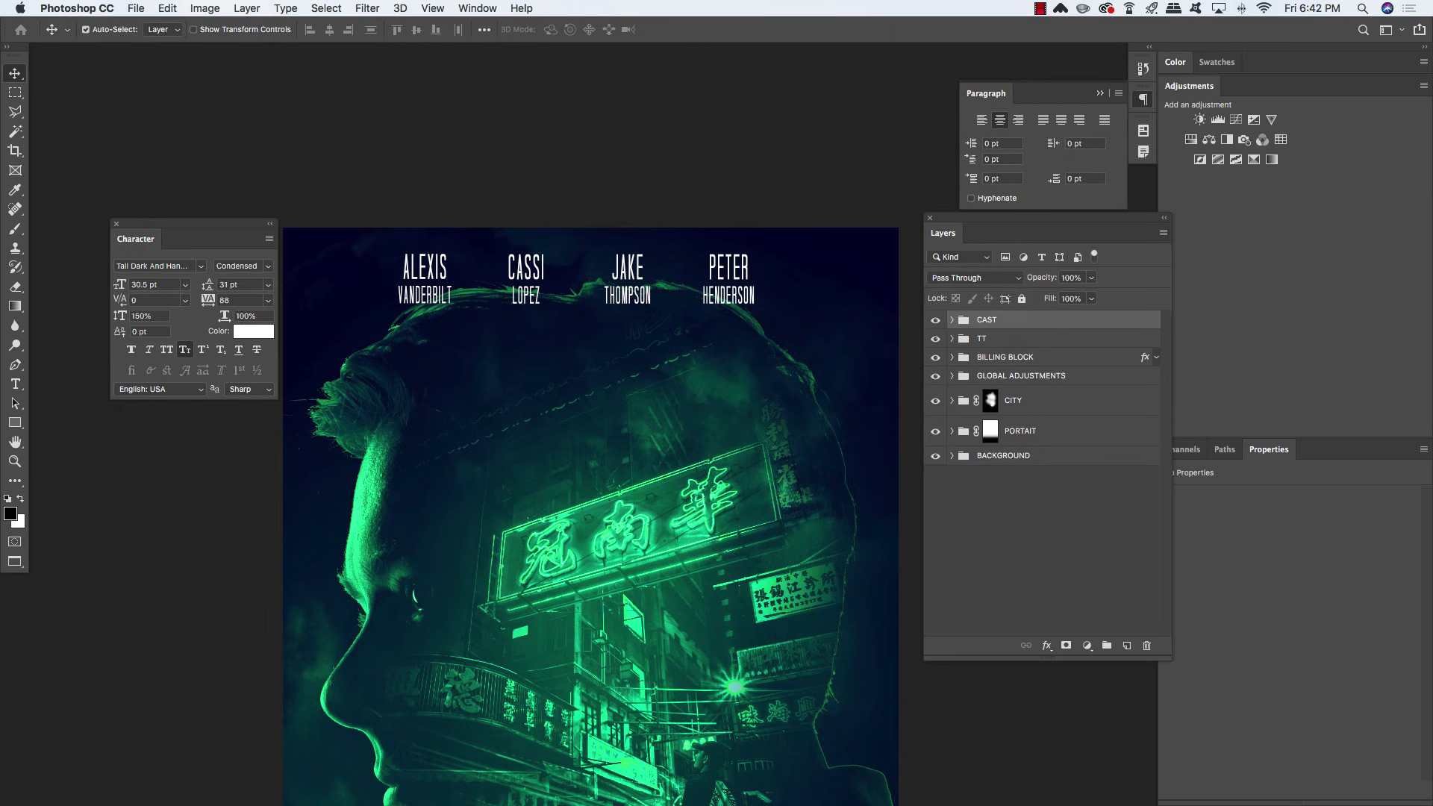
key(super+0)
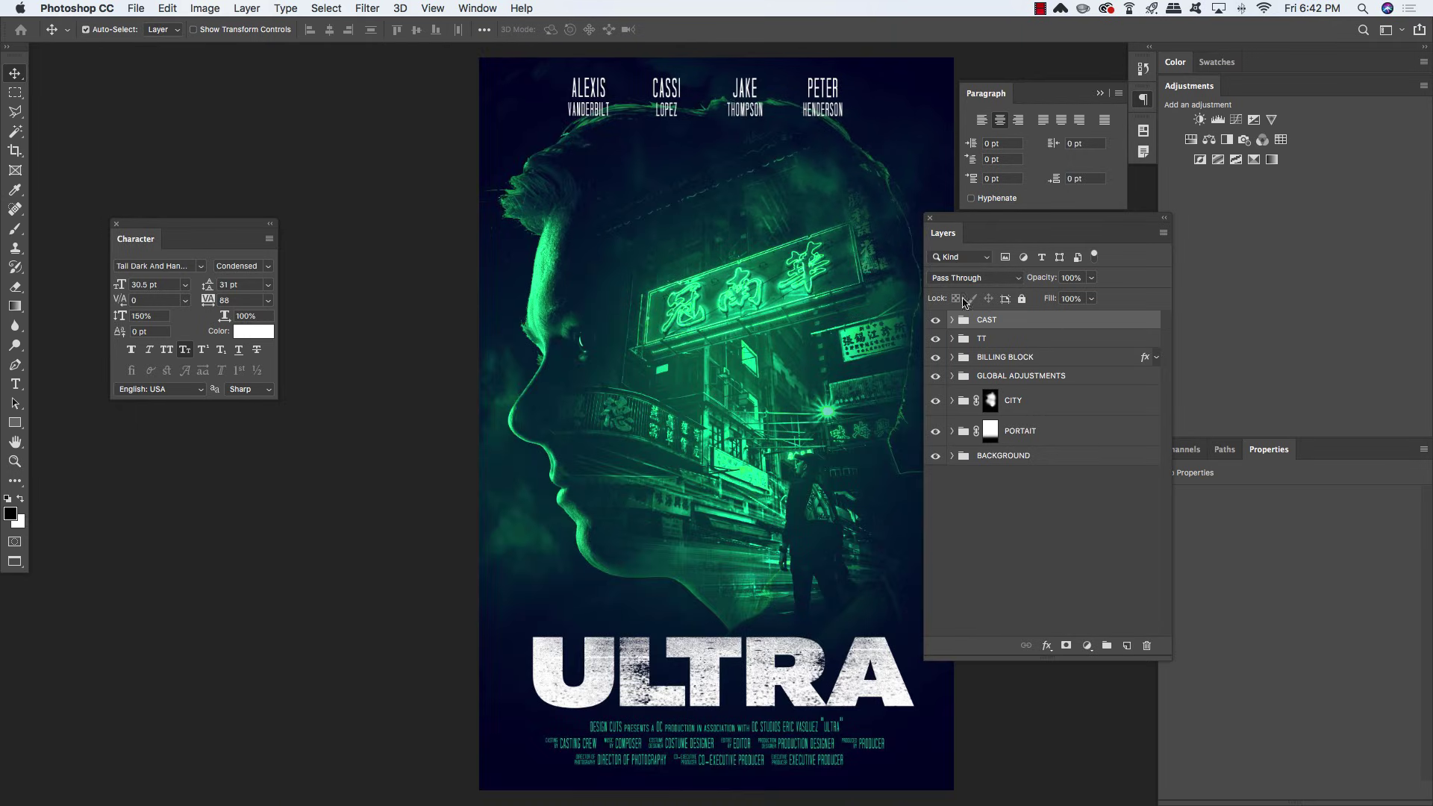
scroll(832, 329, right, 3)
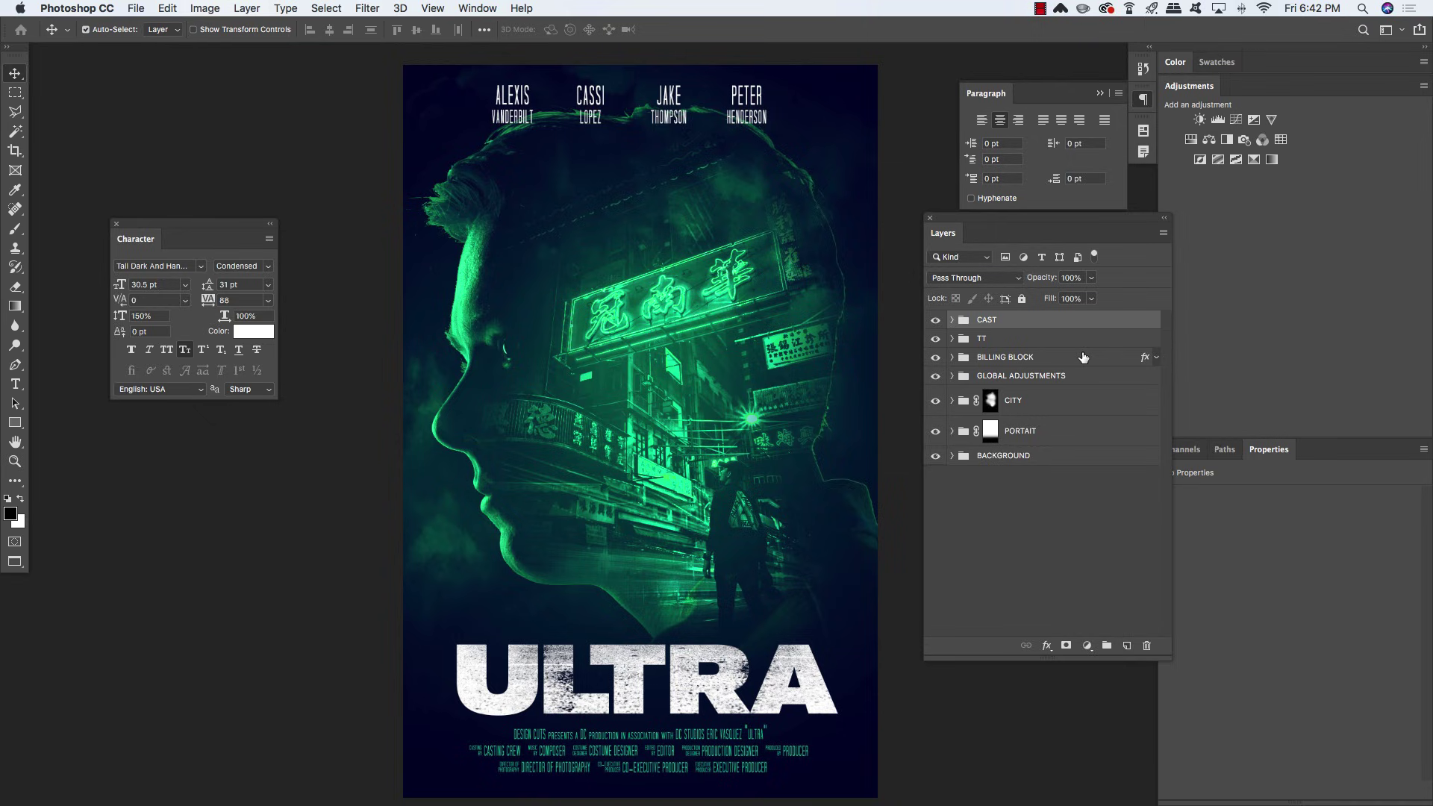
Scale the CITY and PORTAIT groups to about 96% and move them slightly lower
click(1049, 435)
shift+click(1075, 404)
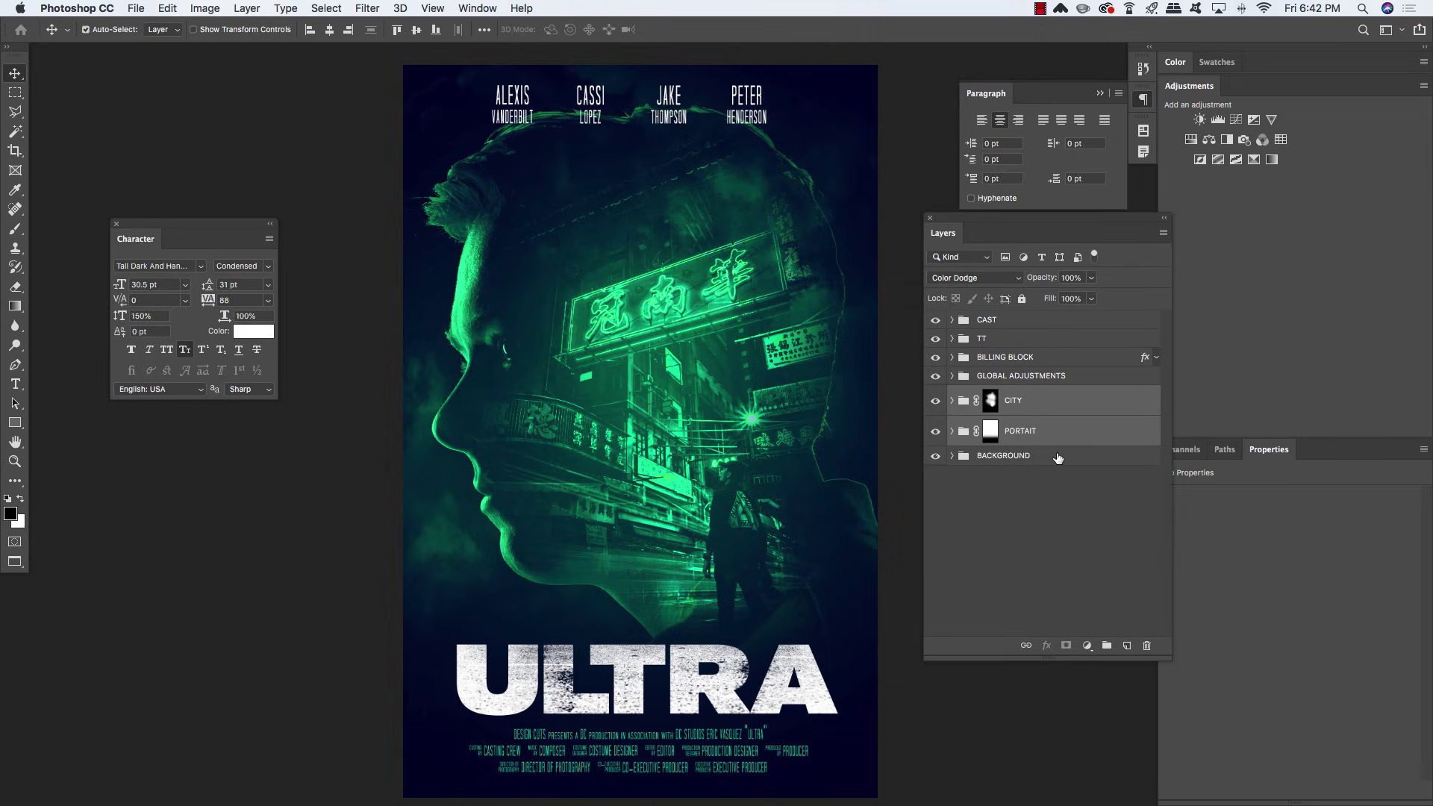
key(super+minus)
key(super+minus)
key(super+t)
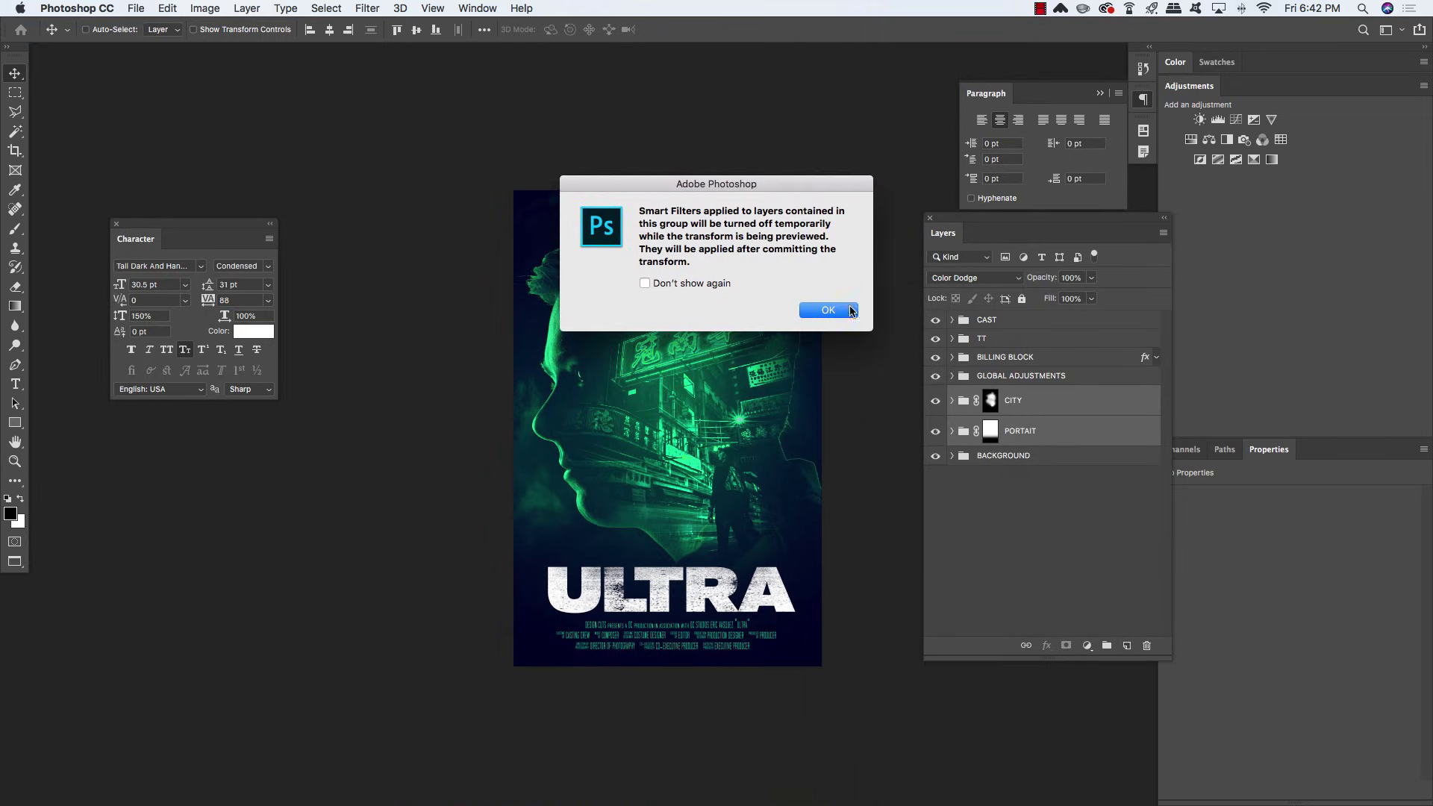
click(823, 310)
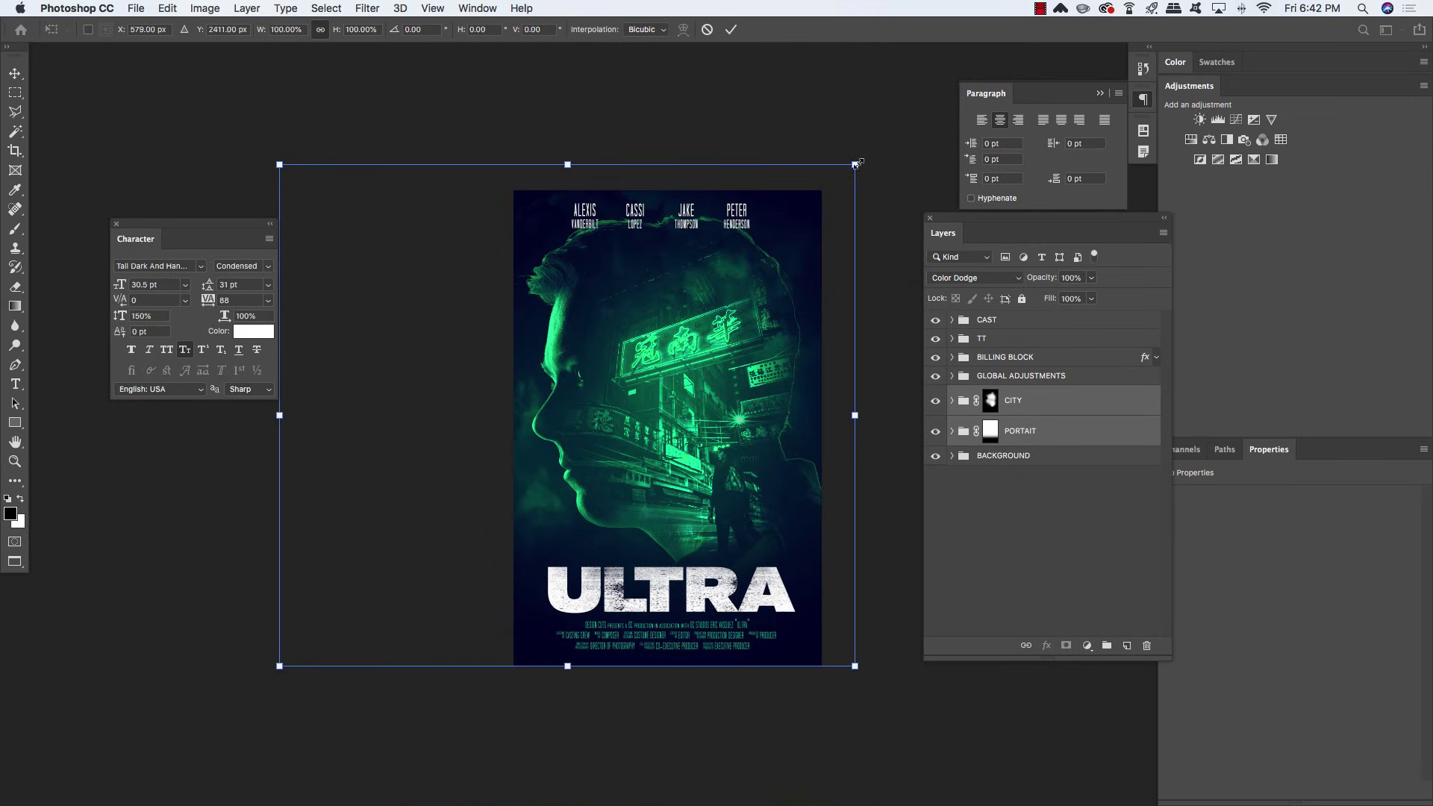
drag(856, 163, 848, 170)
key(super+z)
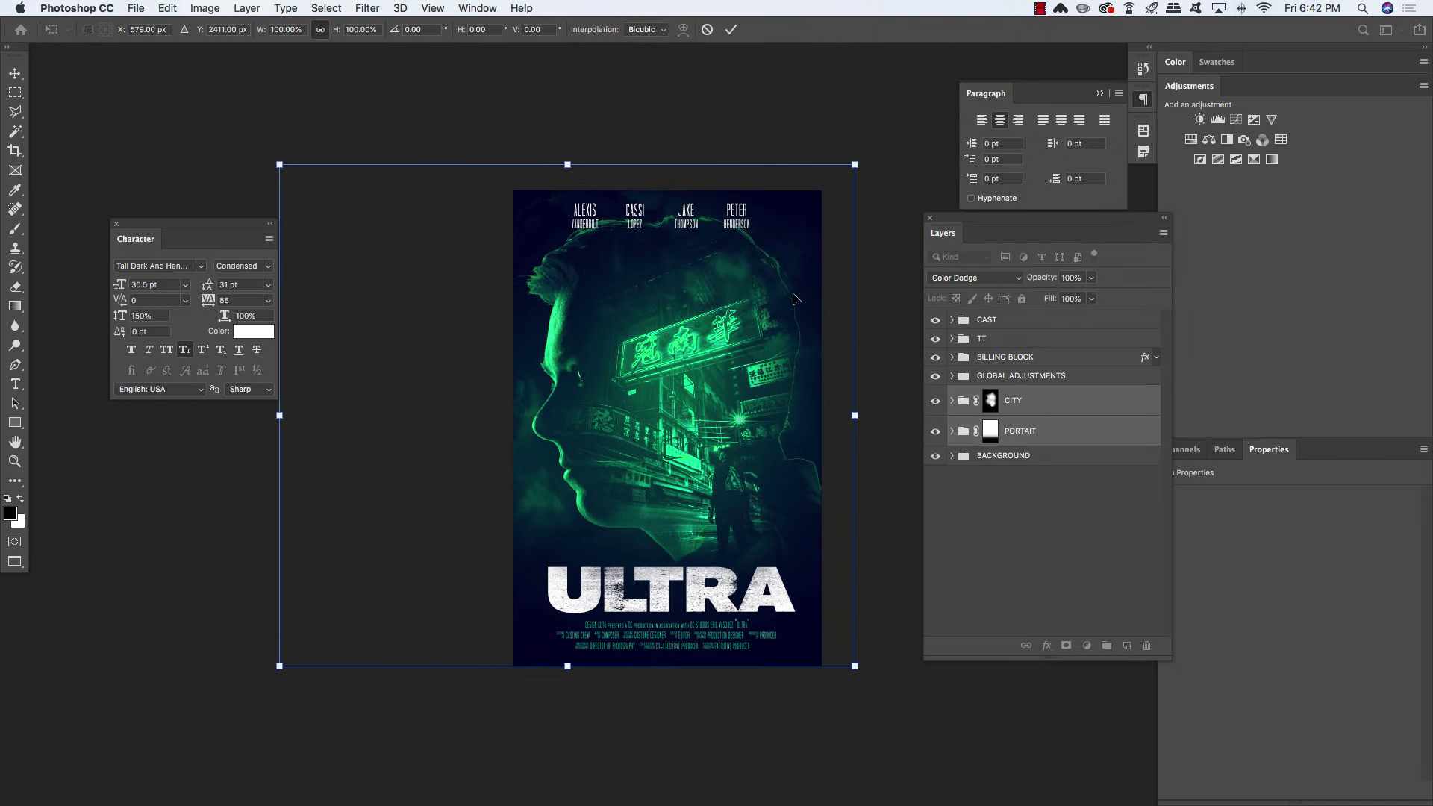
drag(796, 298, 794, 320)
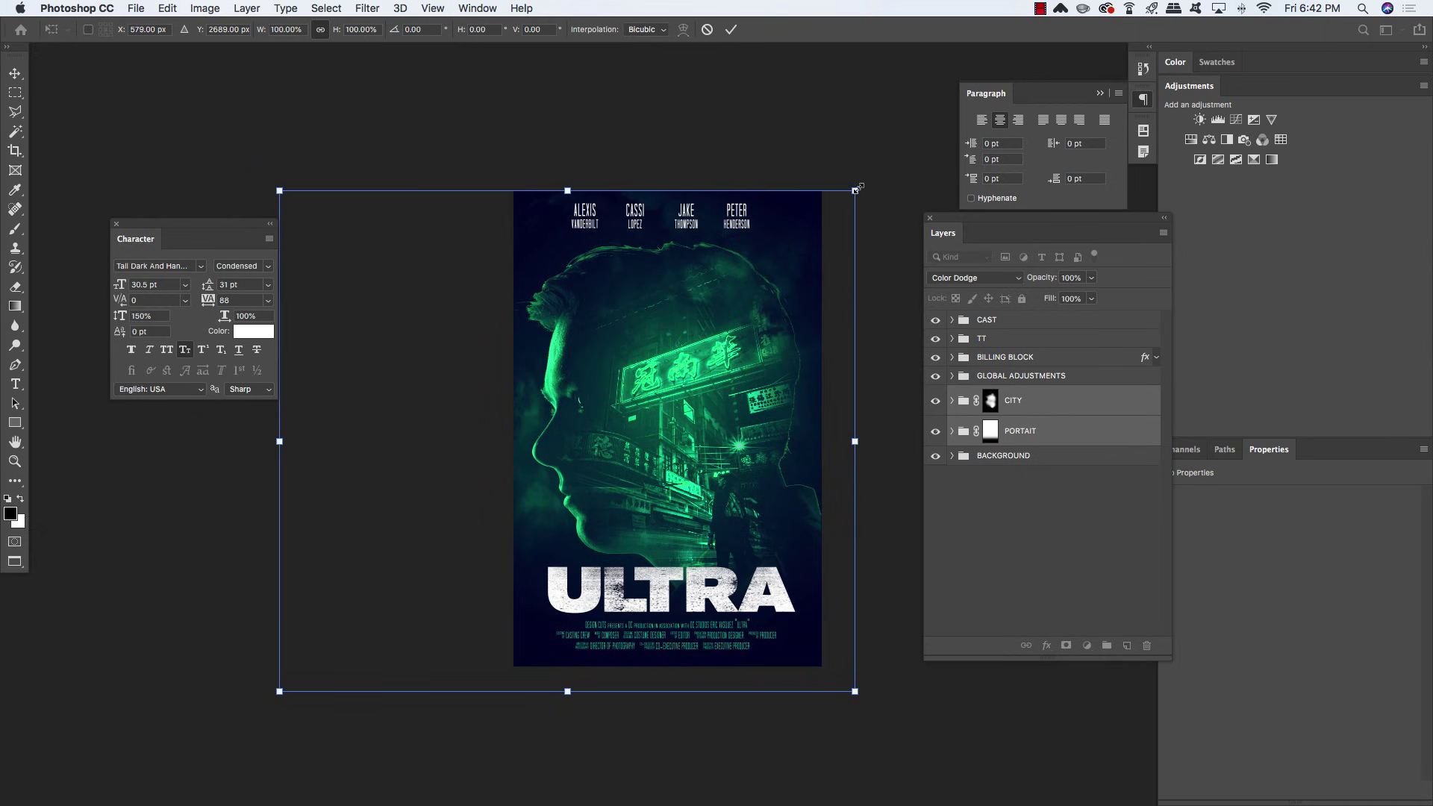
drag(856, 189, 847, 199)
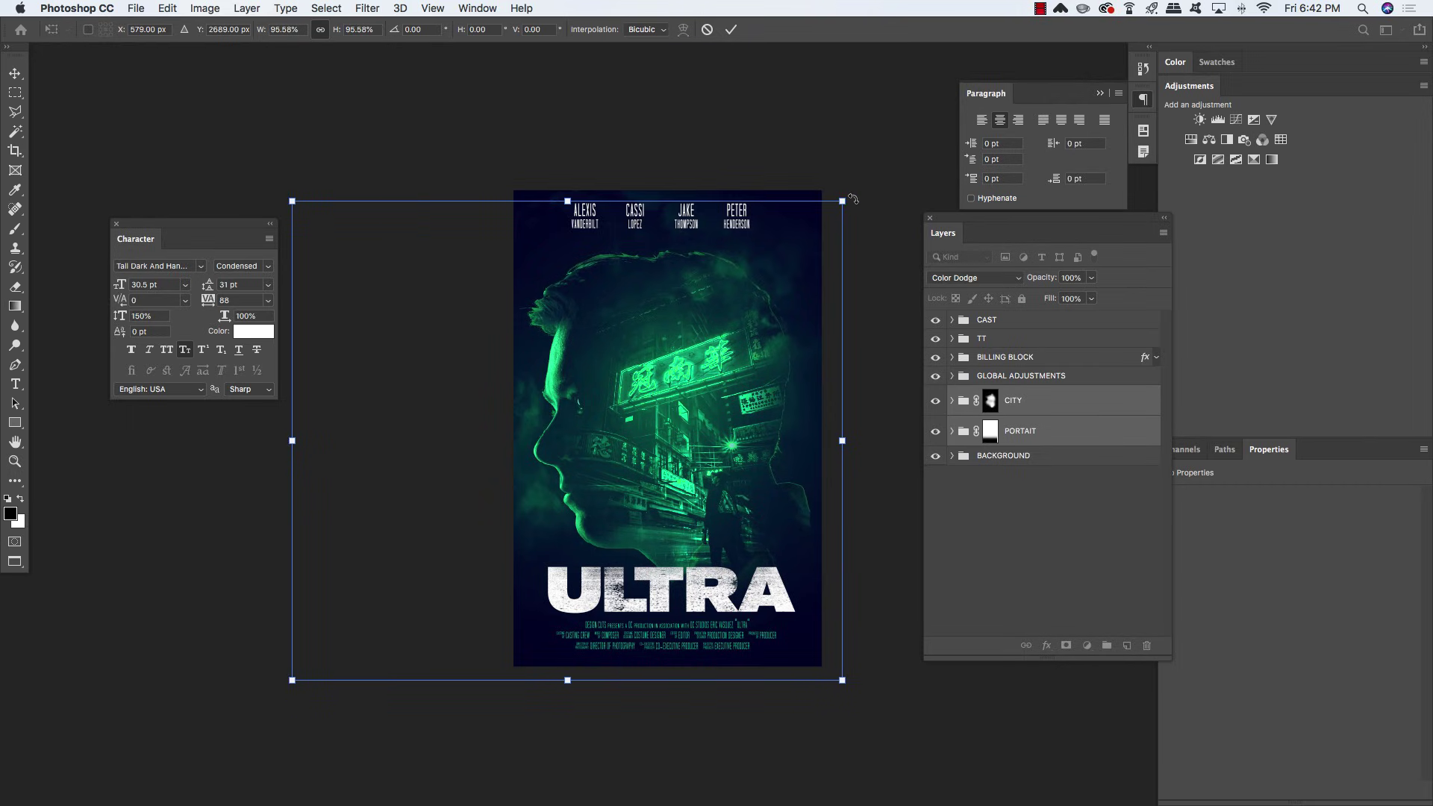
key(Return)
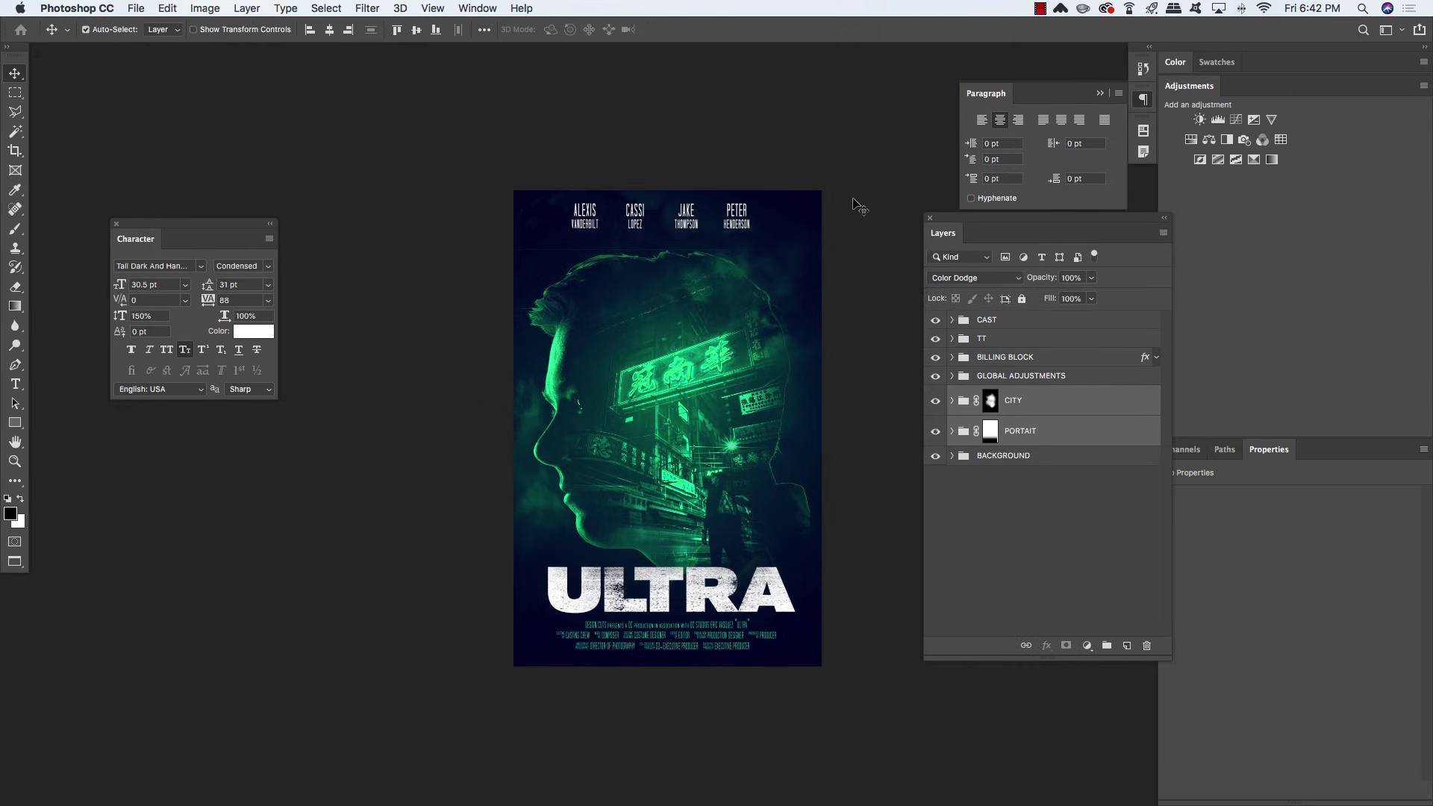
key(shift+Up)
key(shift+Up)
key(shift+Up)
key(shift+Up)
key(shift+Up)
key(shift+Up)
key(shift+Up)
key(shift+Up)
key(shift+Up)
key(shift+Up)
key(shift+Up)
key(shift+Up)
key(shift+Up)
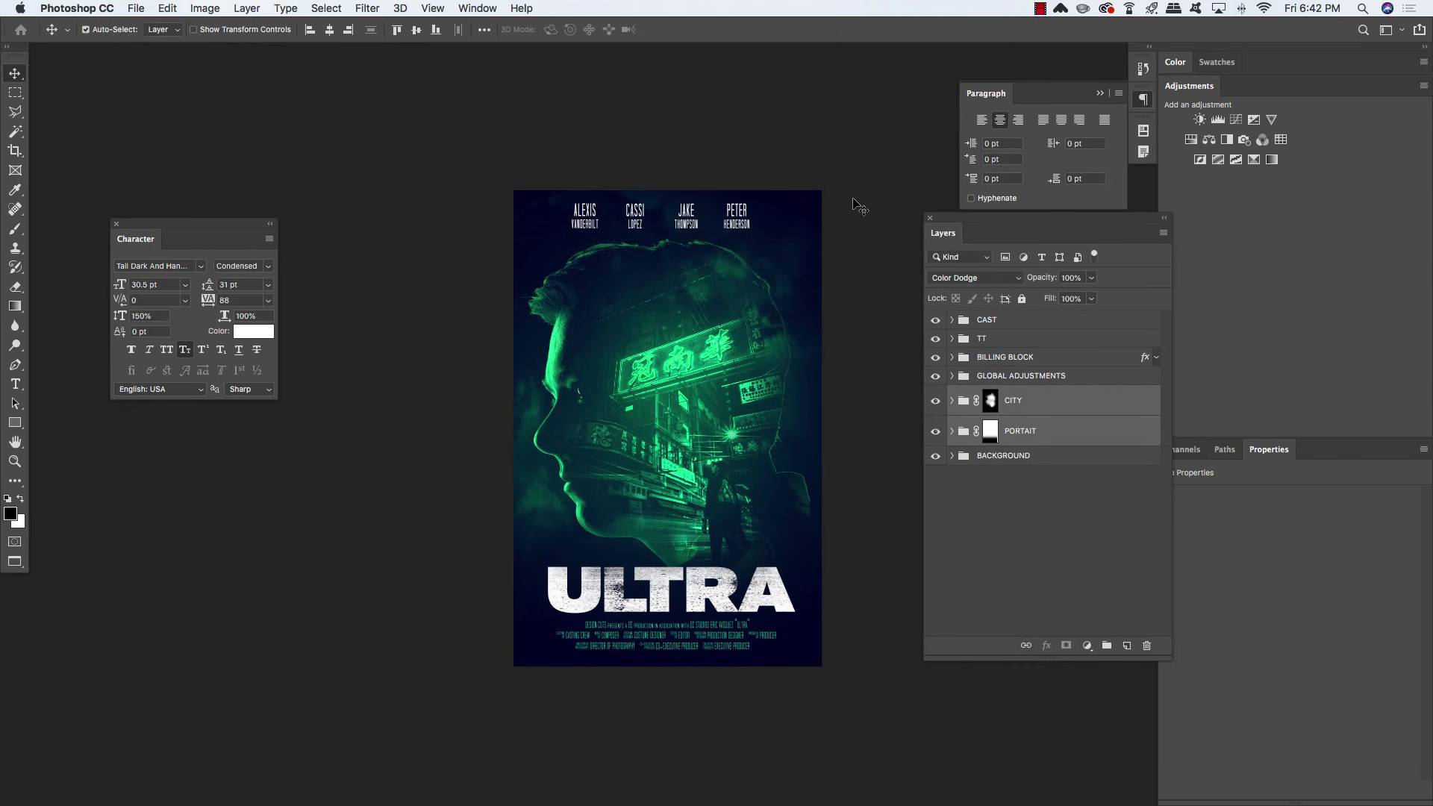
key(ctrl+plus)
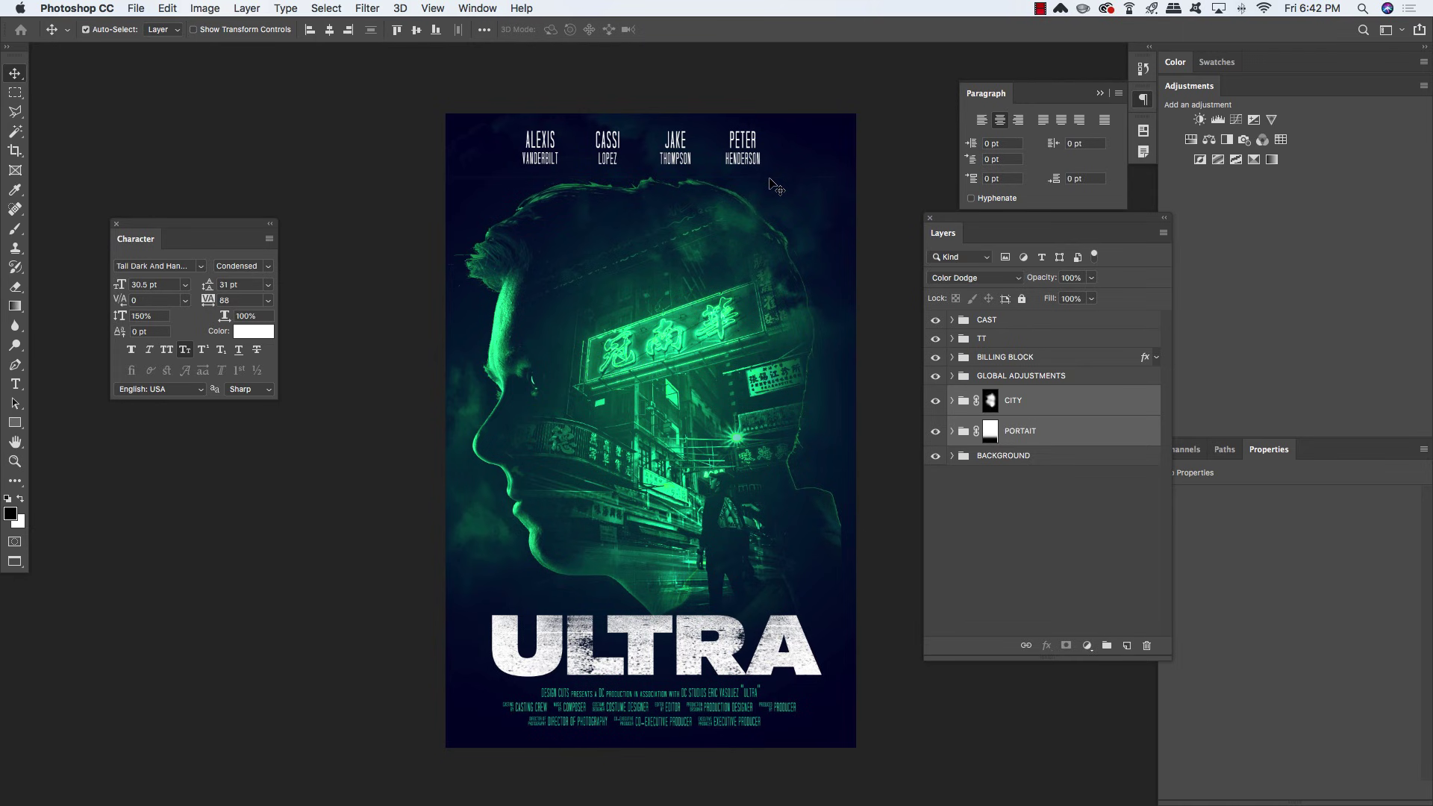
key(super+plus)
Target the PORTAIT mask with a small hard-edged brush, then select CAST and BILLING BLOCK
drag(772, 180, 738, 321)
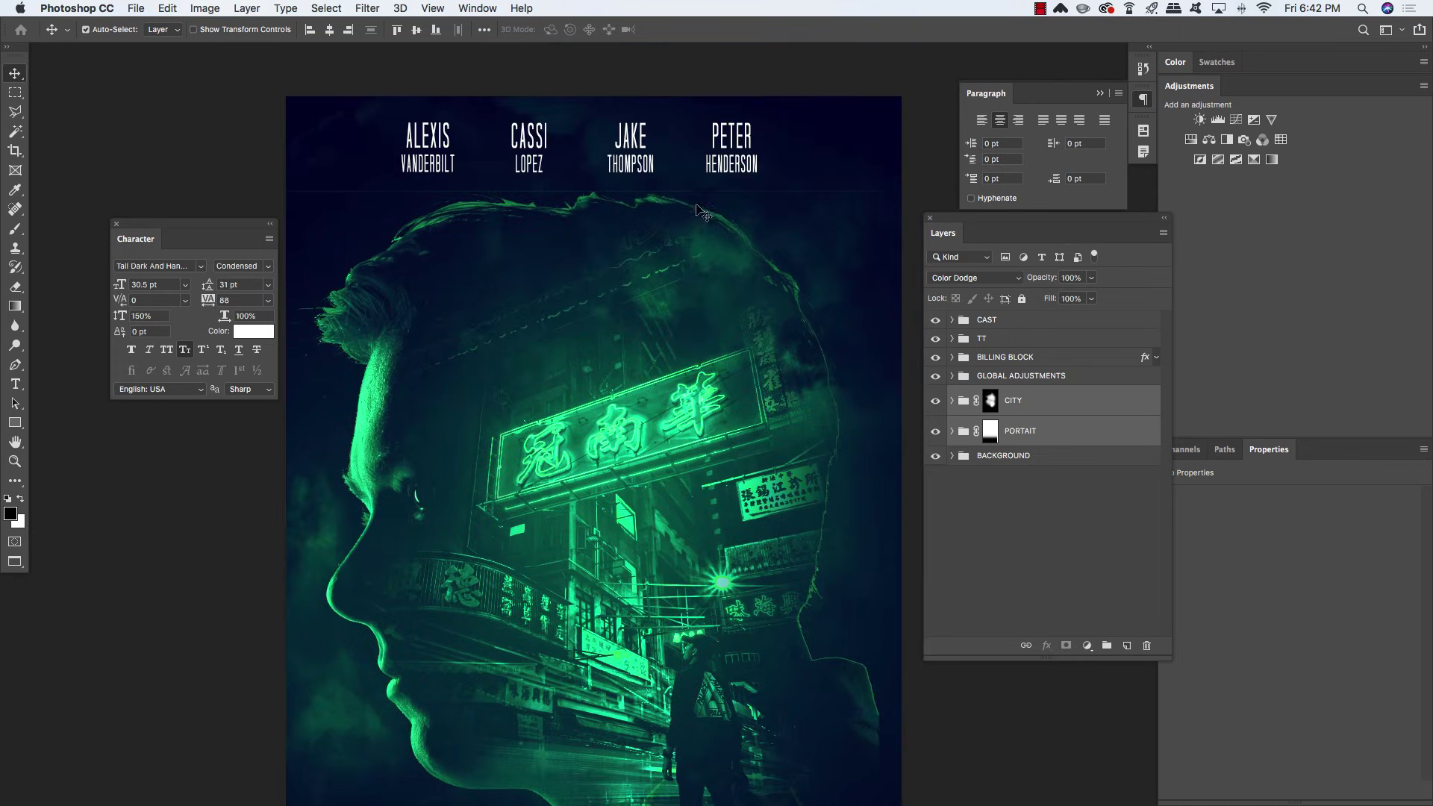
click(990, 433)
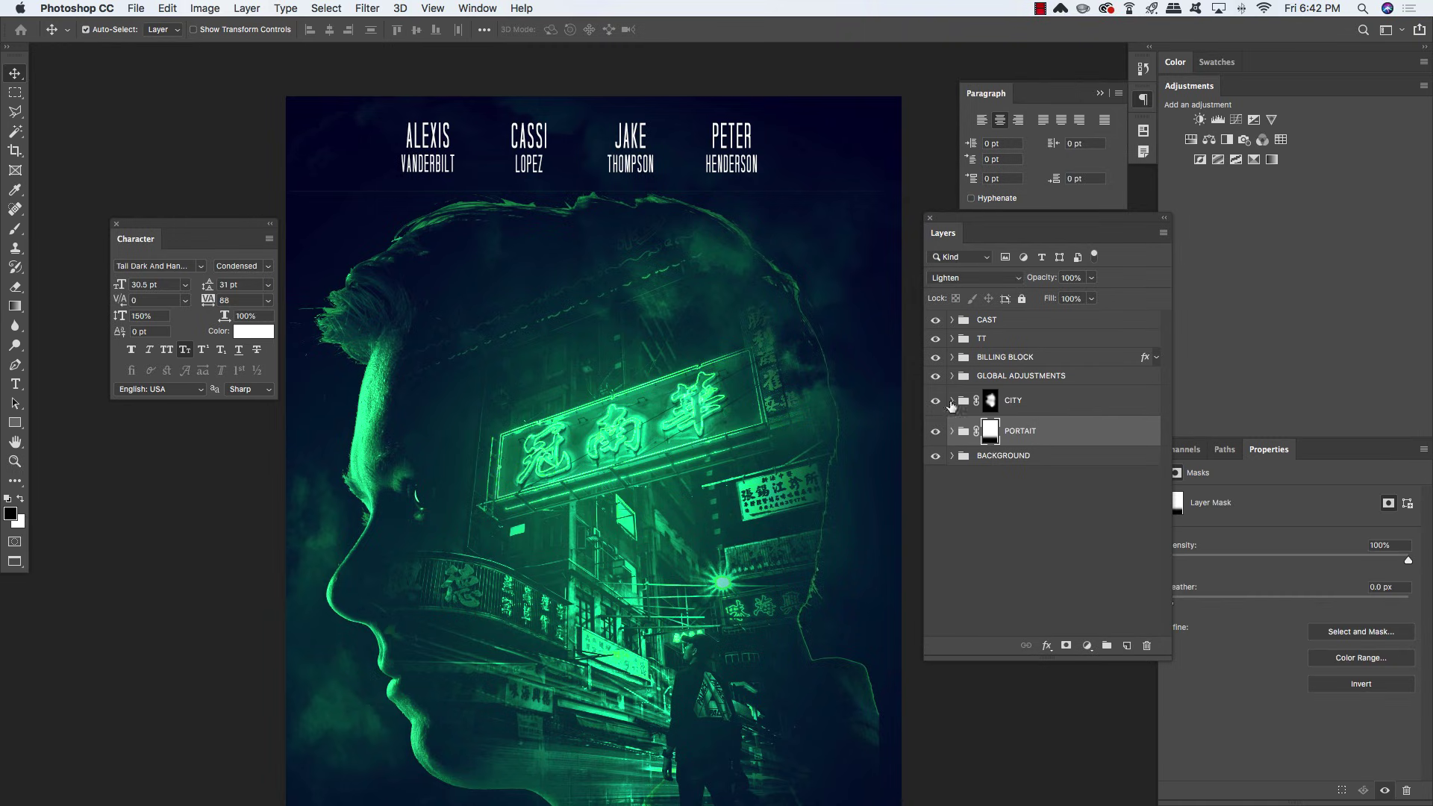
key(b)
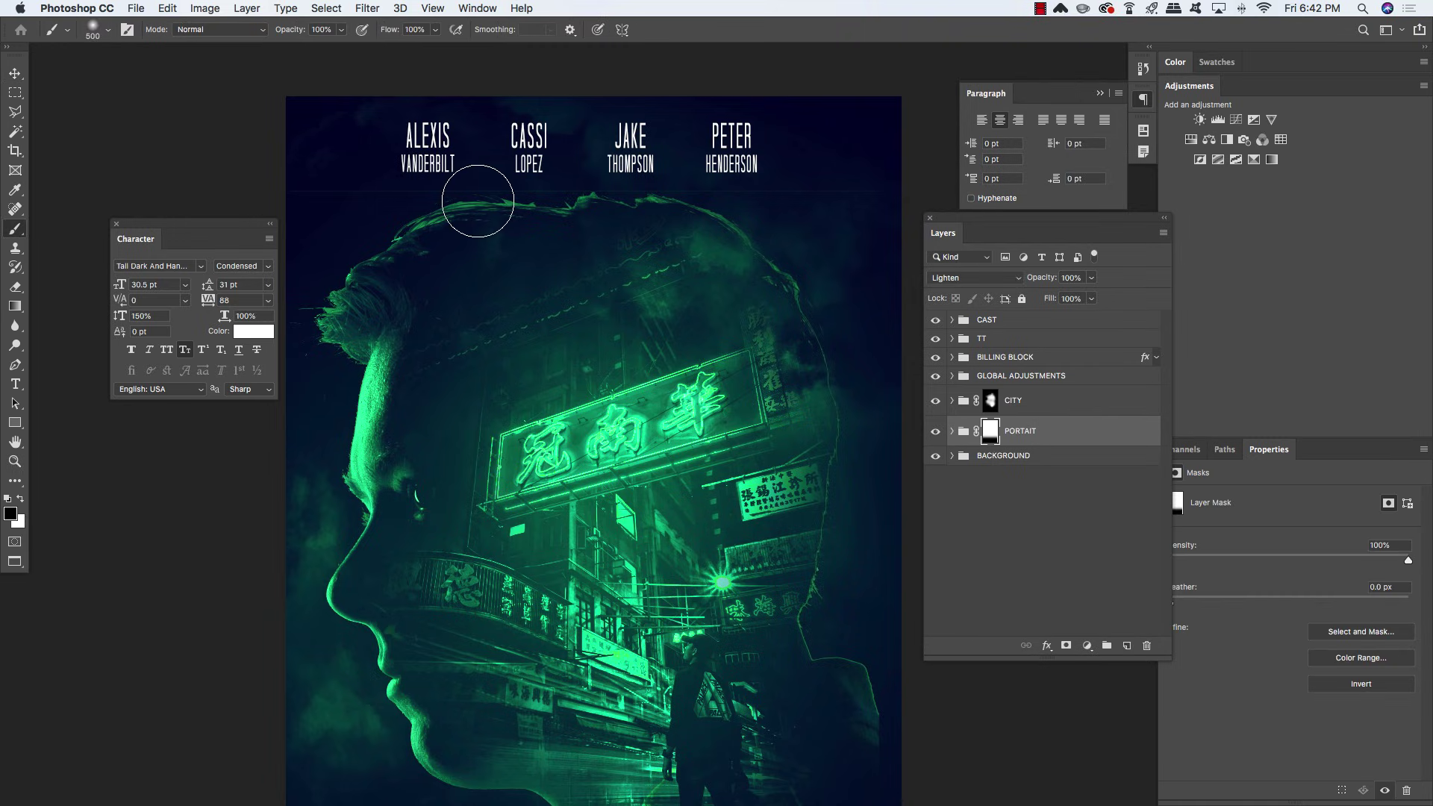
key(bracketleft)
key(bracketleft)
key(bracketleft)
key(bracketleft)
key(bracketleft)
key(bracketleft)
key(bracketleft)
key(bracketleft)
key(bracketleft)
key(bracketleft)
key(bracketleft)
key(shift+bracketright)
key(shift+bracketright)
key(shift+bracketright)
key(shift+bracketright)
scroll(324, 192, left, 1)
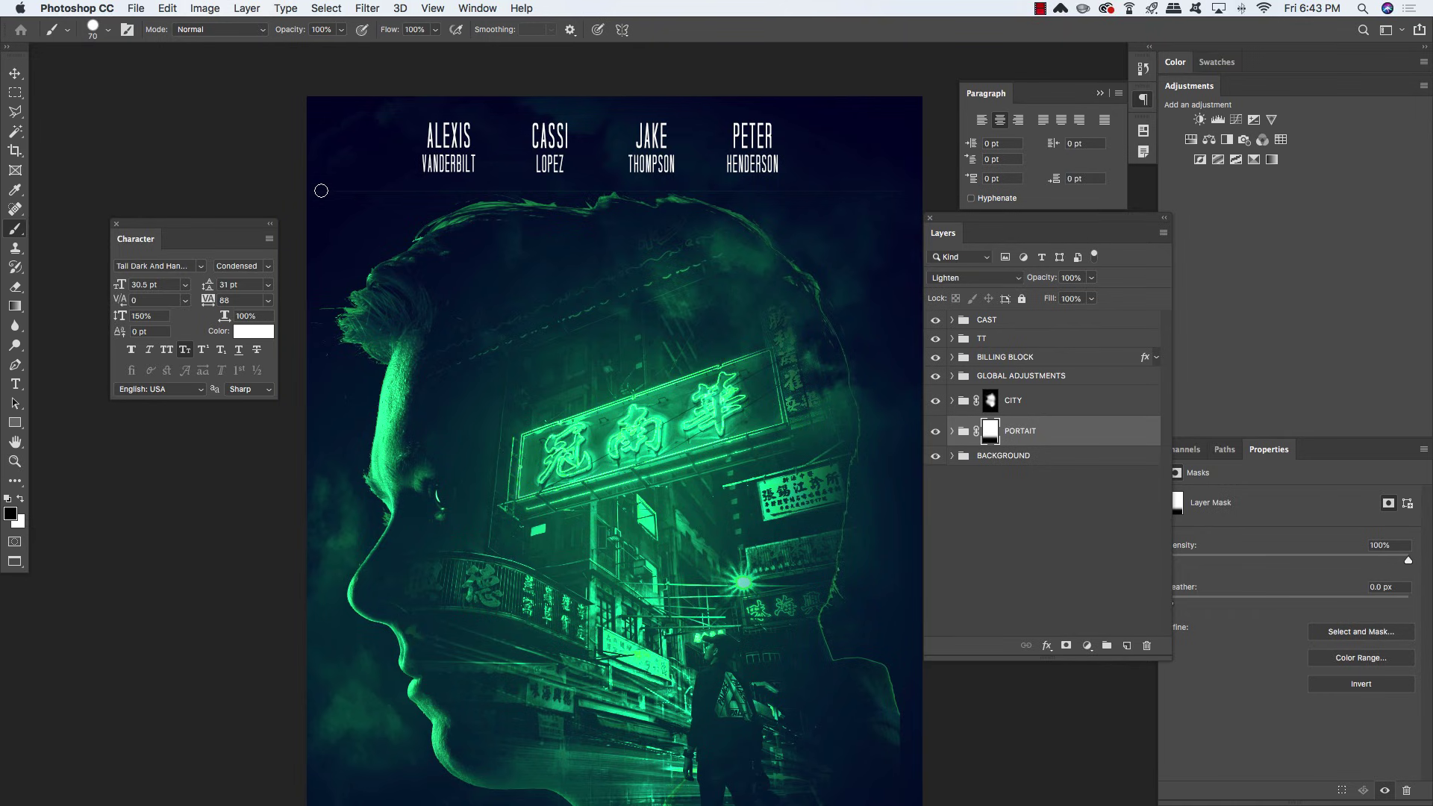
key(bracketleft)
key(bracketleft)
key(bracketright)
key(bracketright)
click(1024, 320)
click(1042, 359)
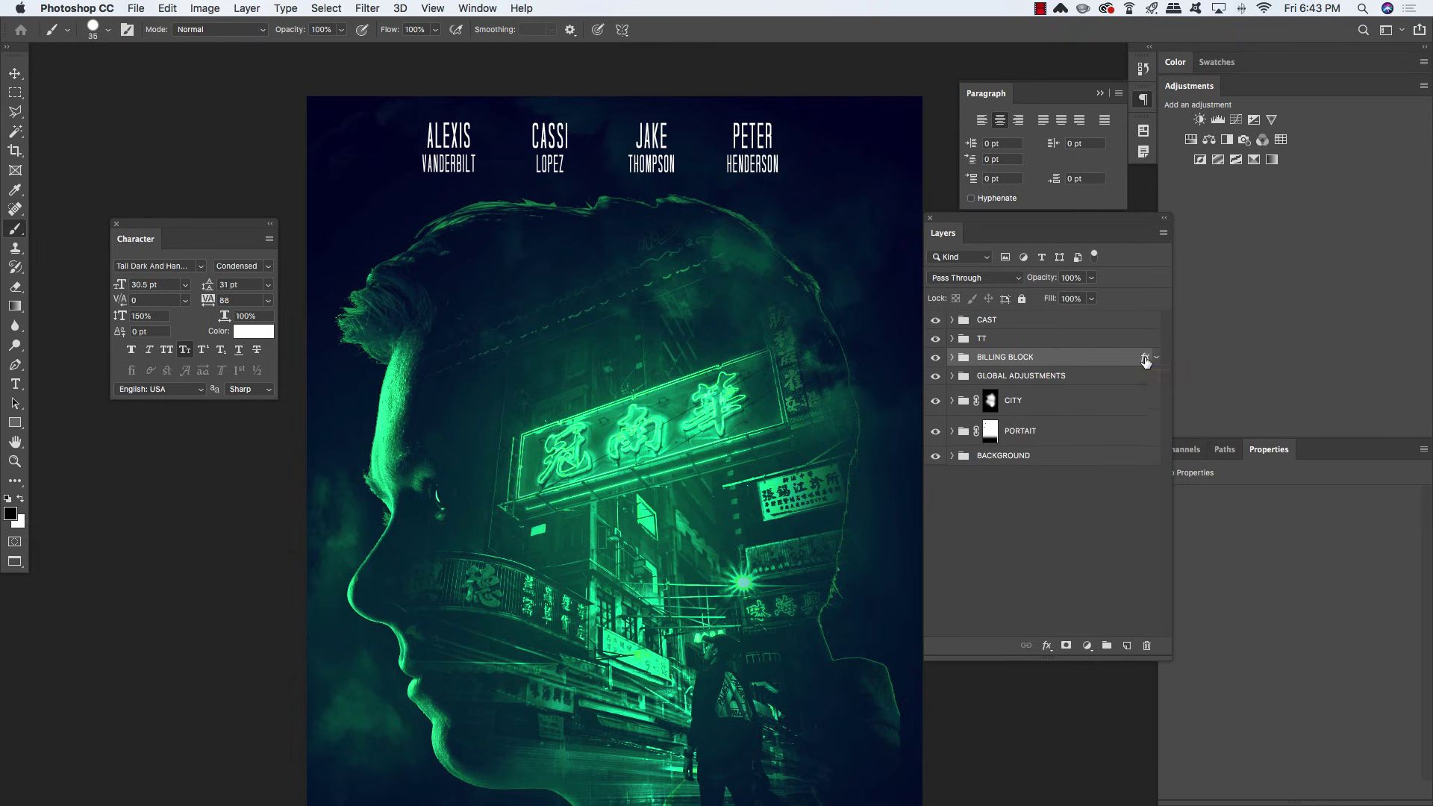
Copy the BILLING BLOCK's 0ec897 Color Overlay effect onto the CAST group
drag(1146, 361, 1147, 321)
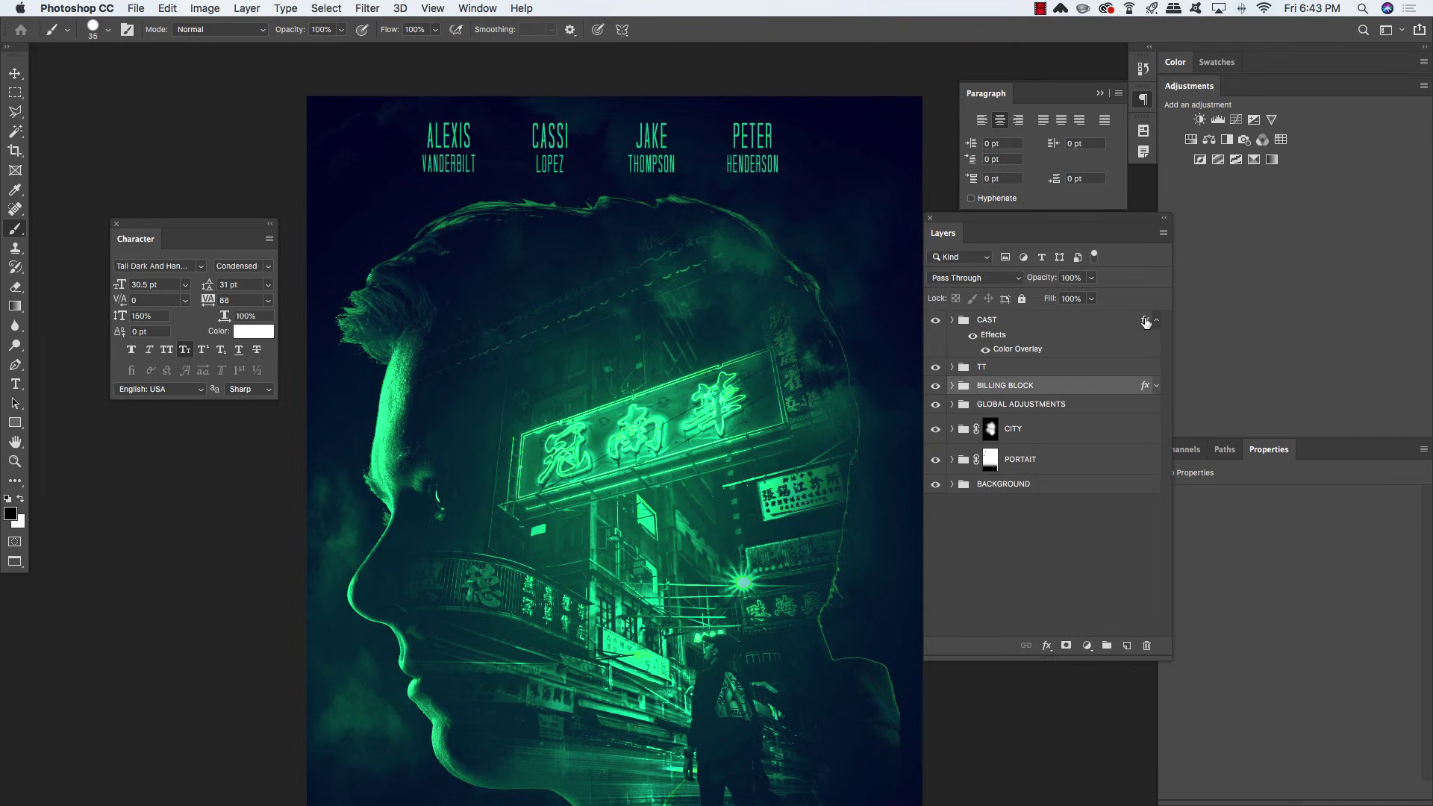
click(1004, 326)
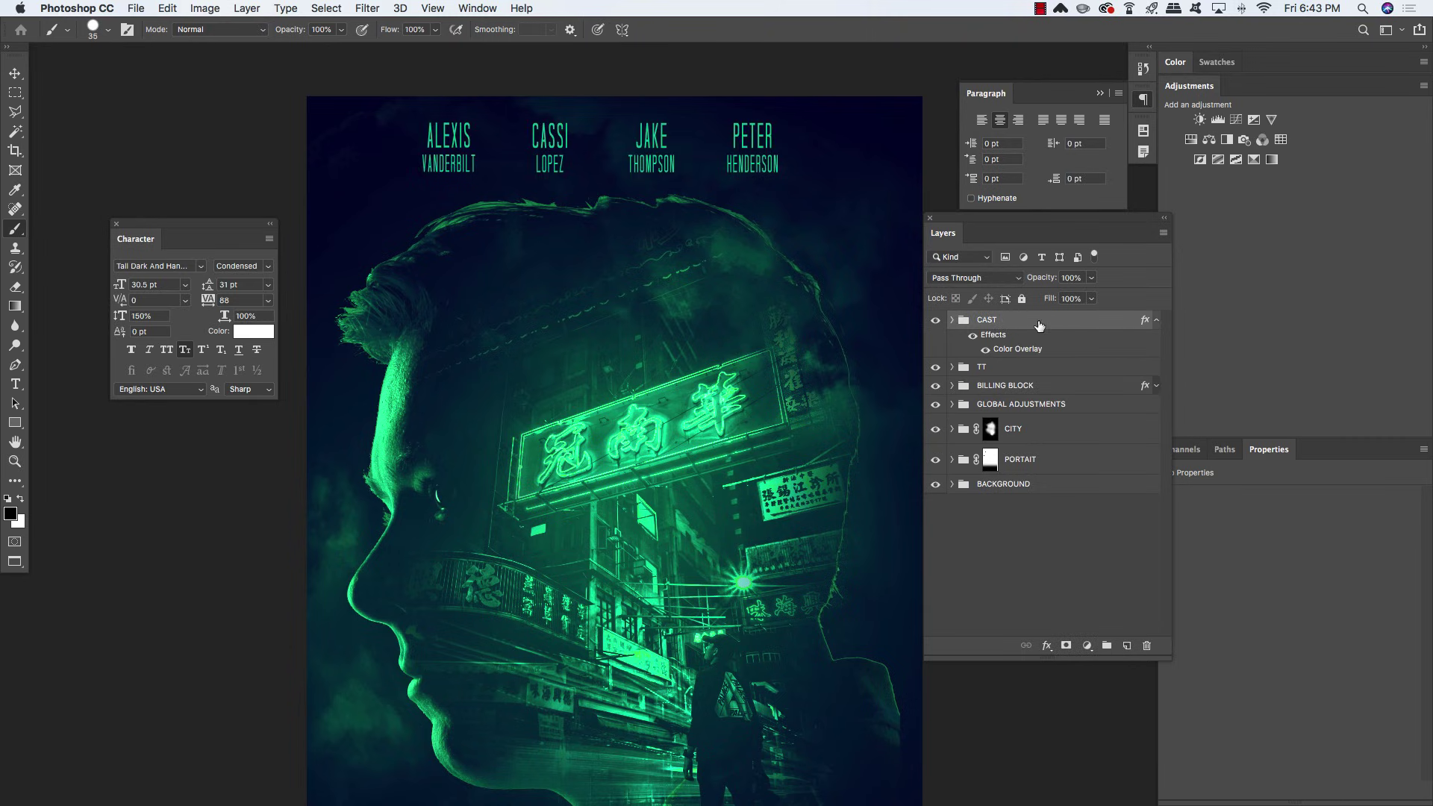
click(1155, 321)
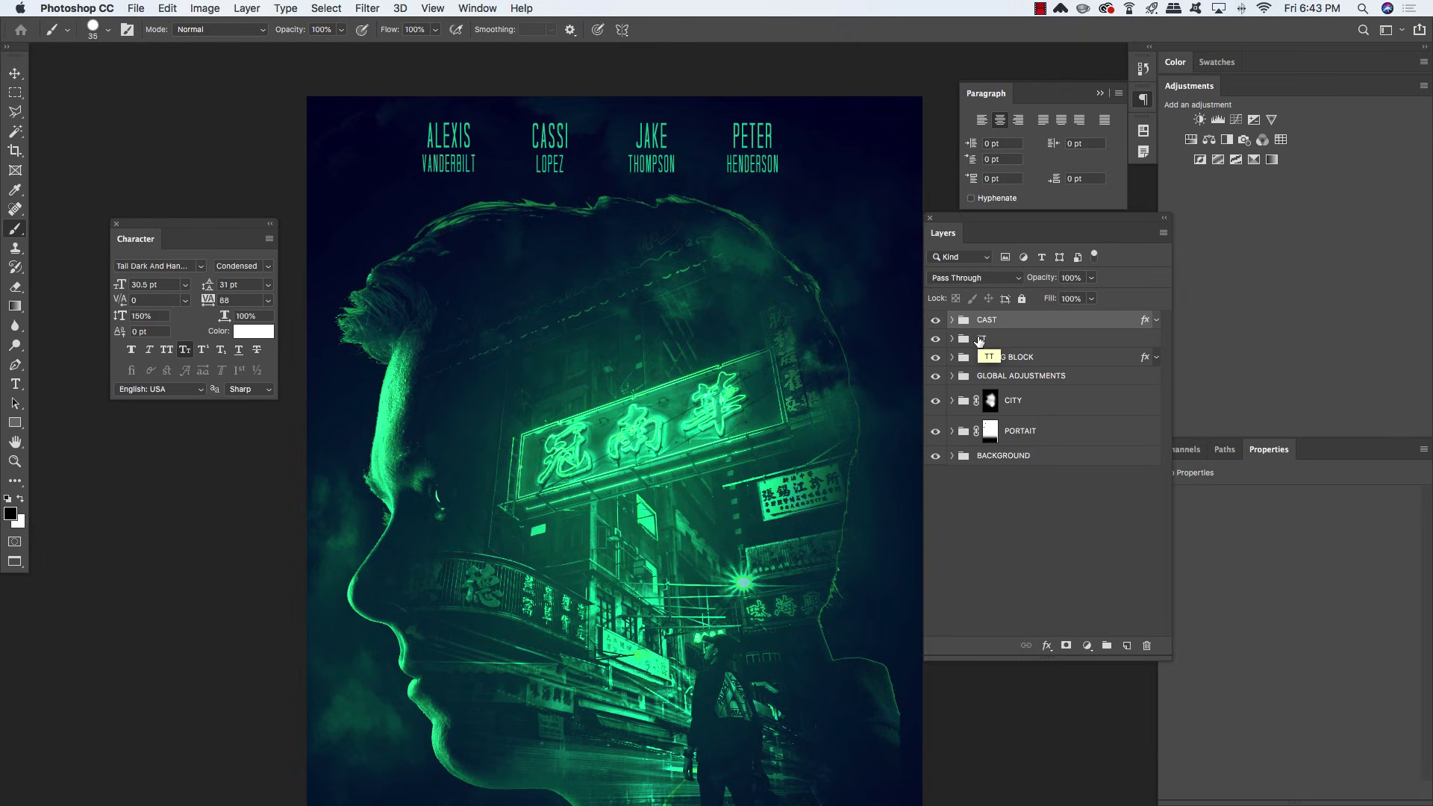
Add a layer mask to CAST and drag an upward gradient fading the lower name line
key(v)
click(1065, 646)
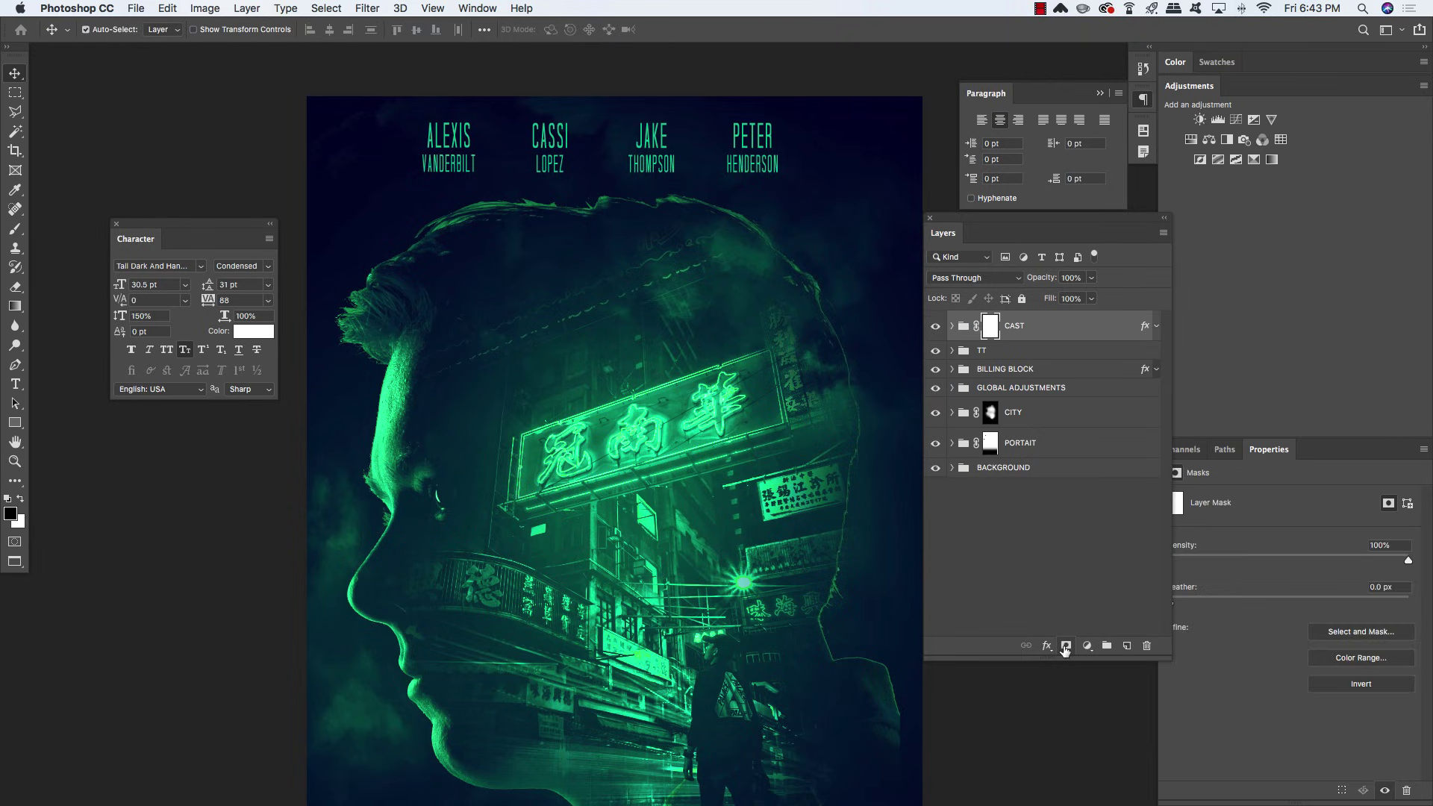
key(g)
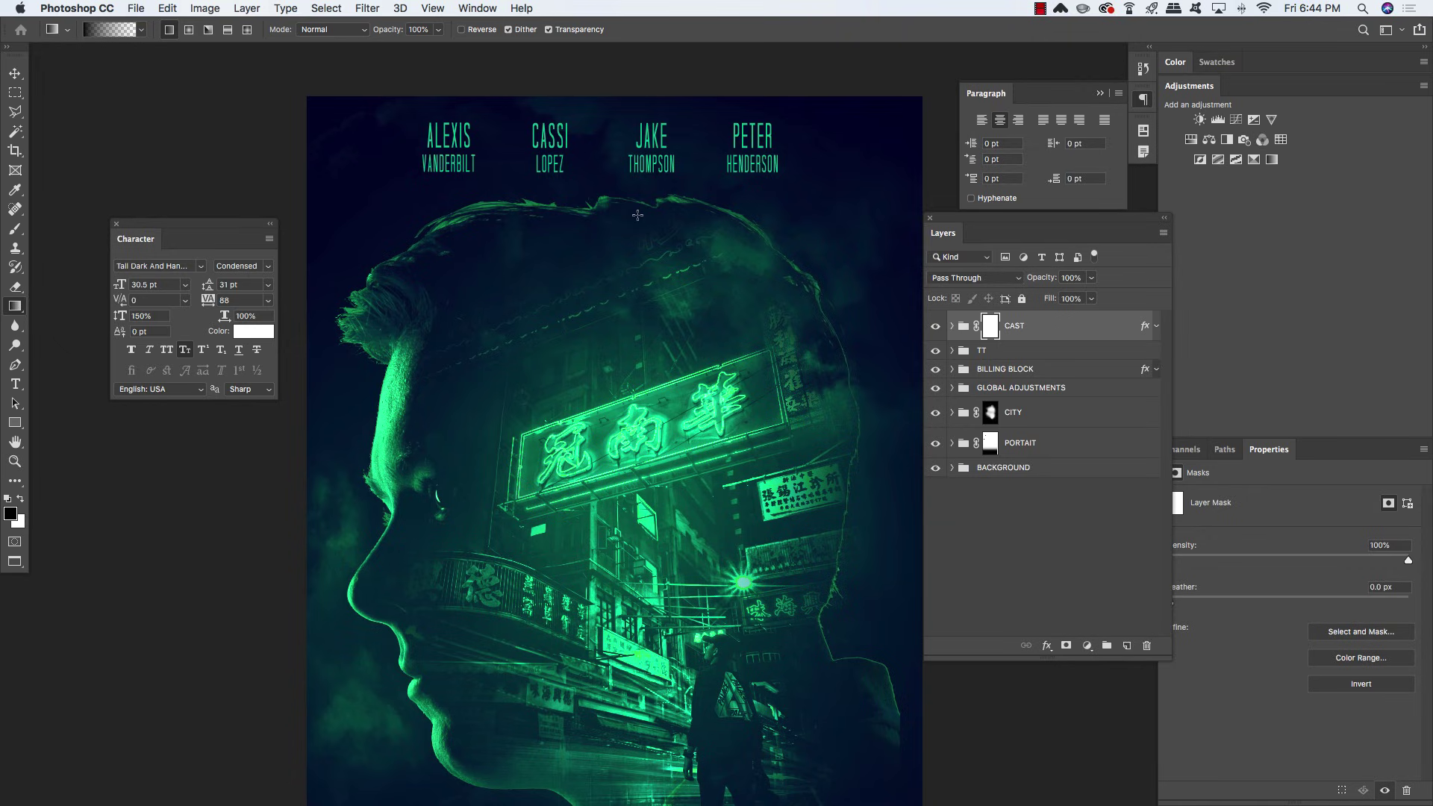
drag(638, 215, 636, 114)
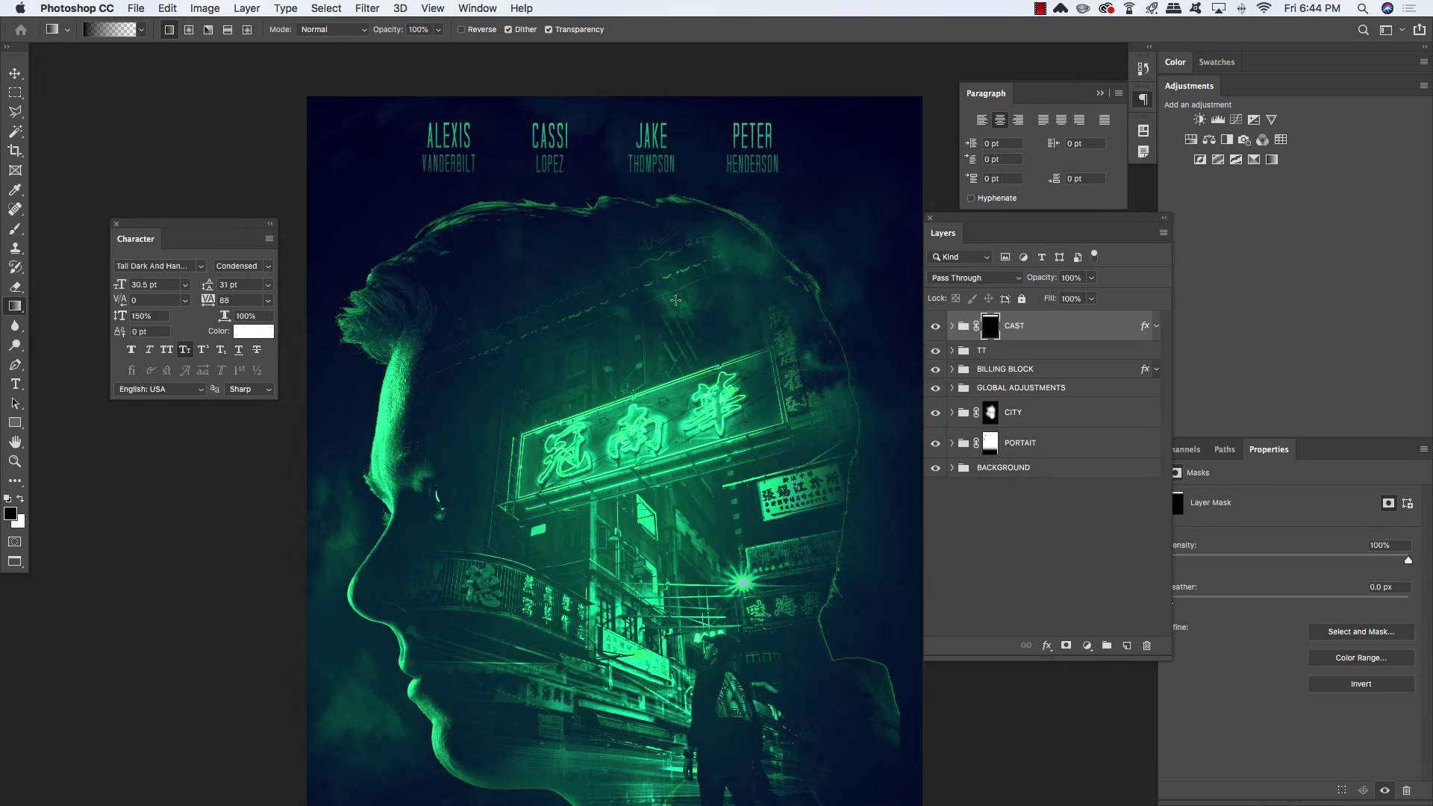
key(super+0)
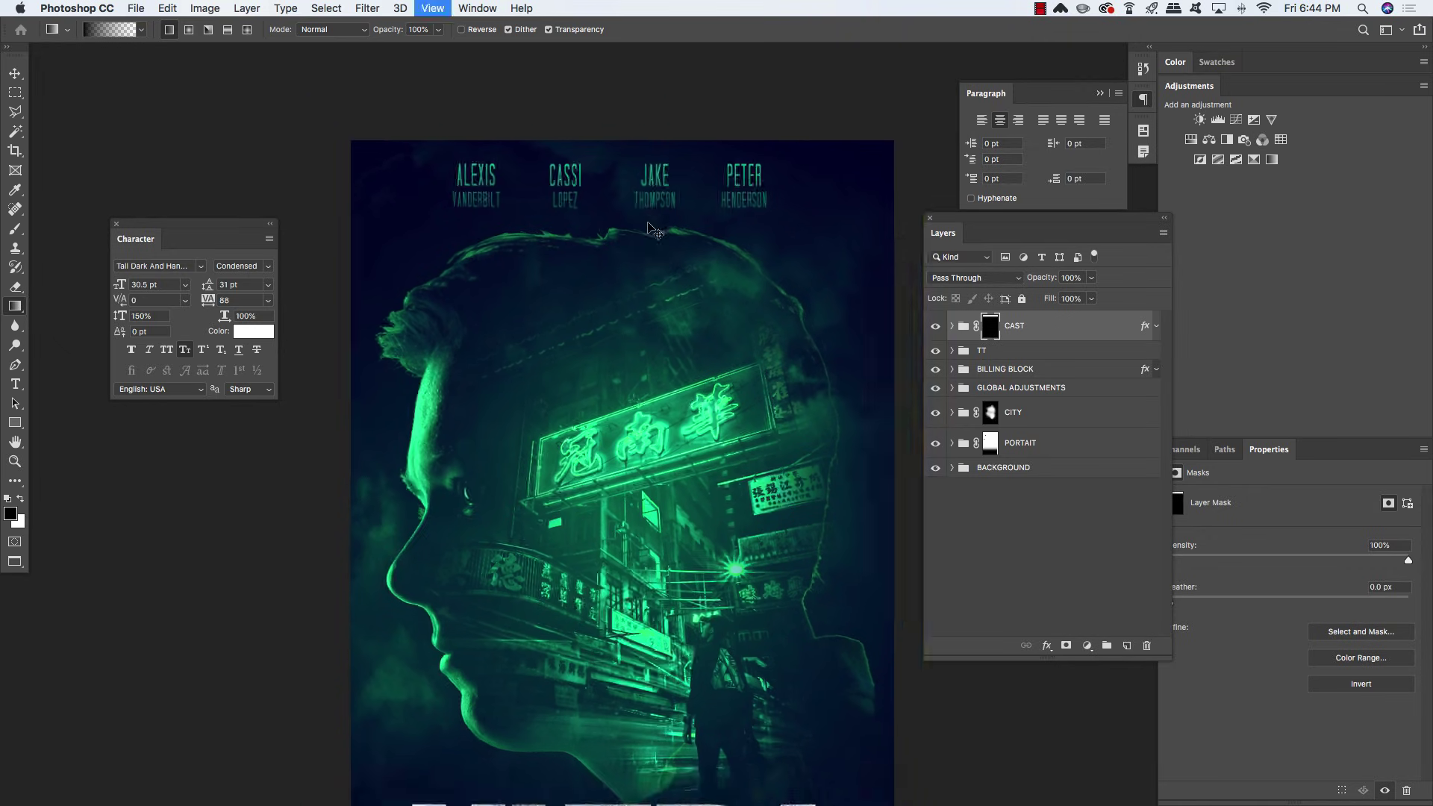
key(super+minus)
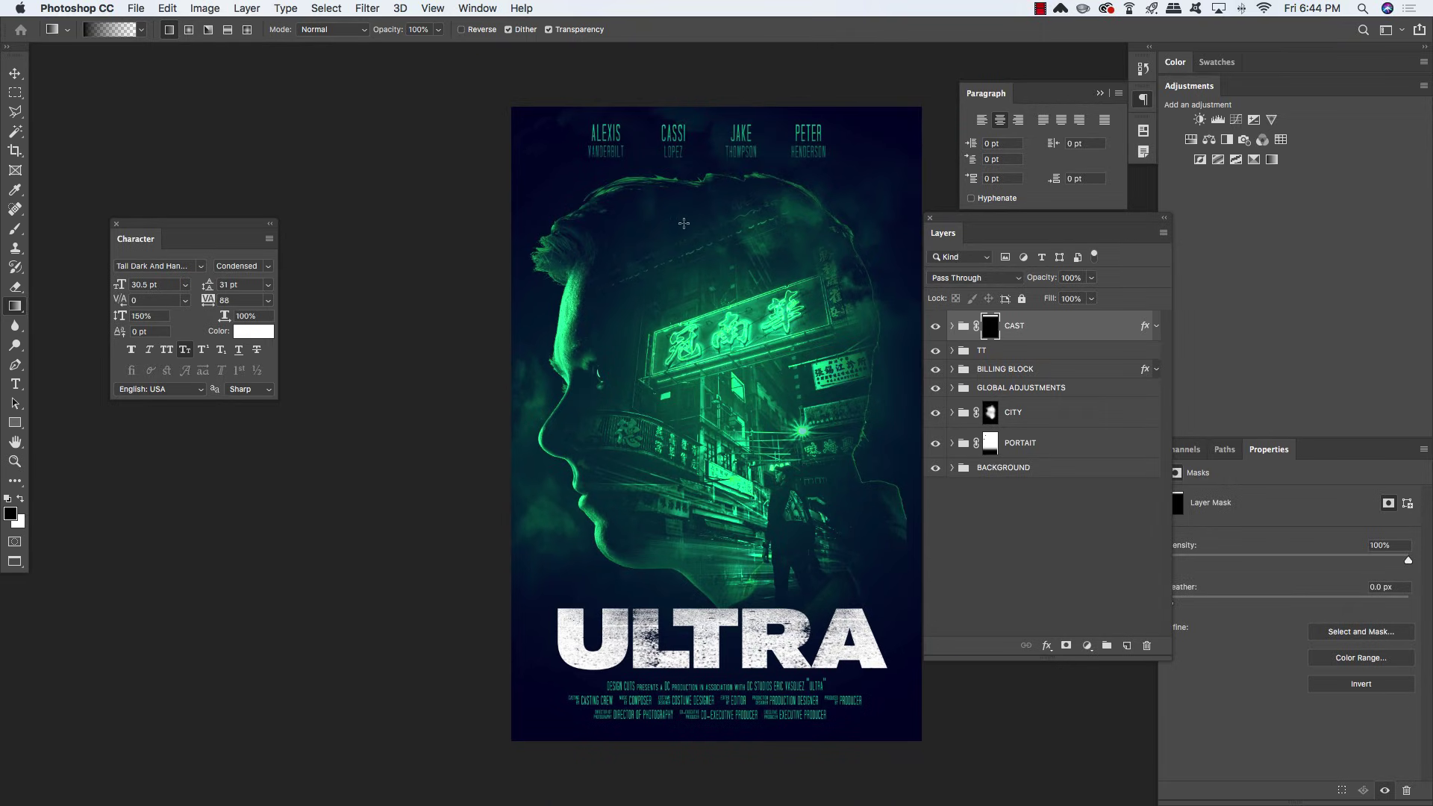
key(v)
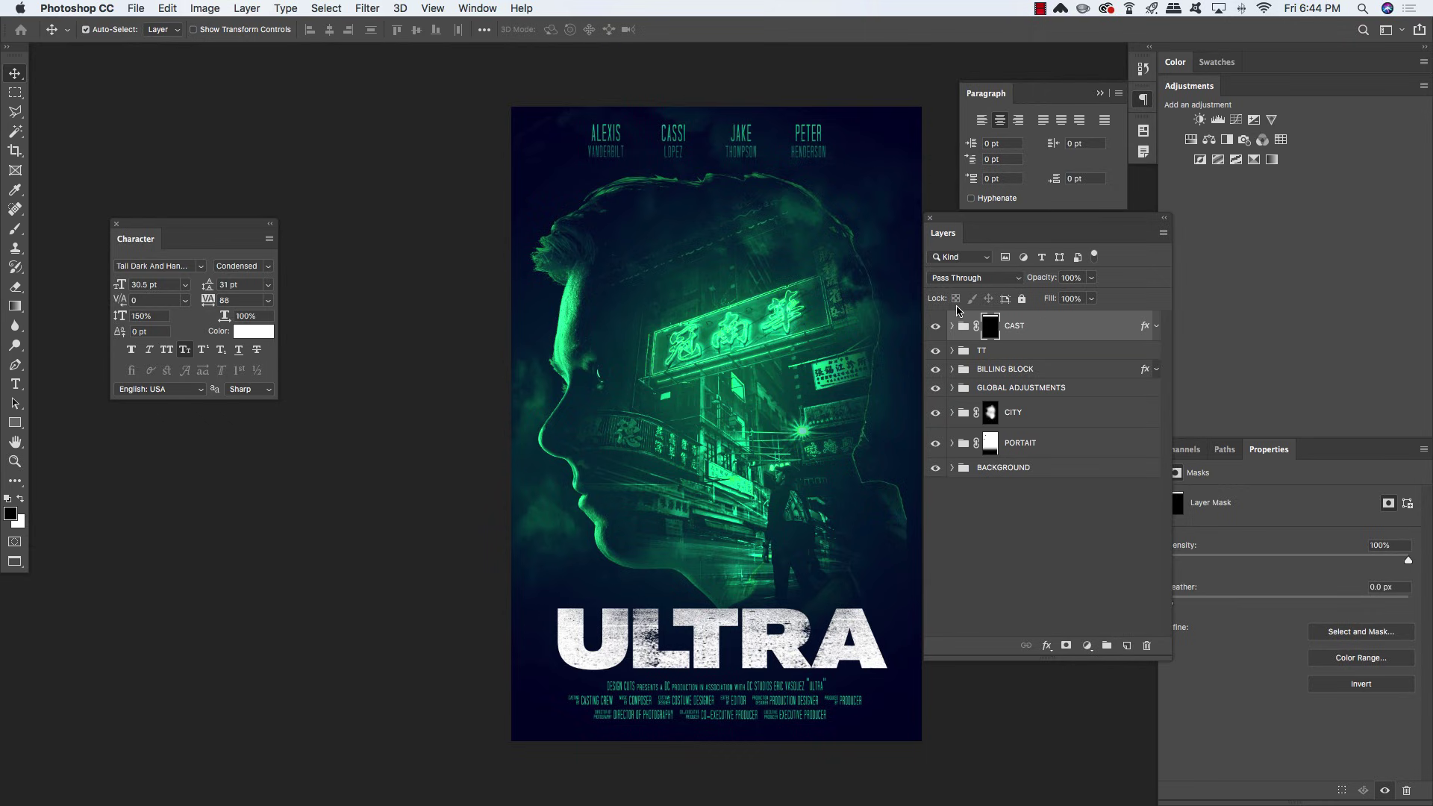
Nudge the two left-hand cast names further to the left
click(952, 326)
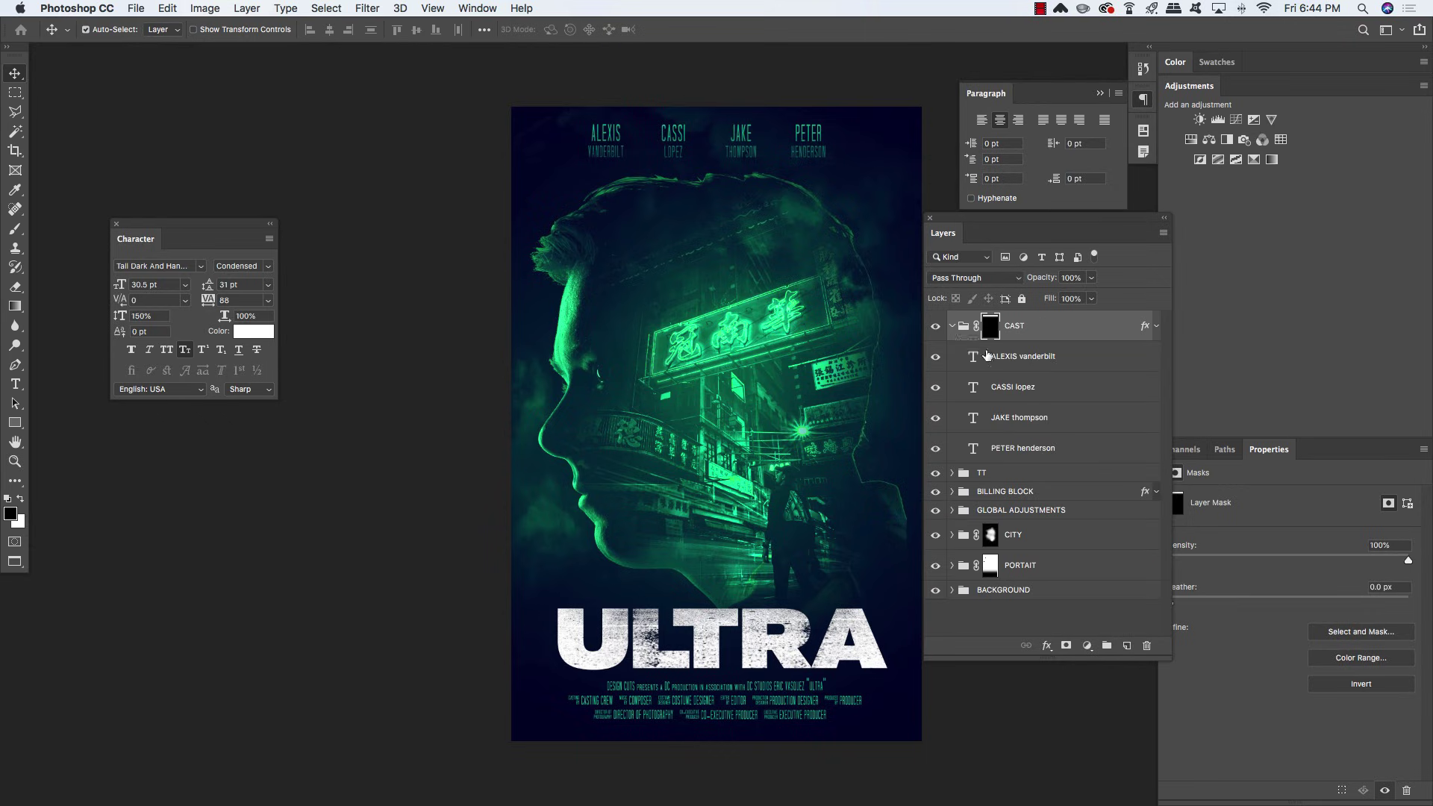
click(1067, 359)
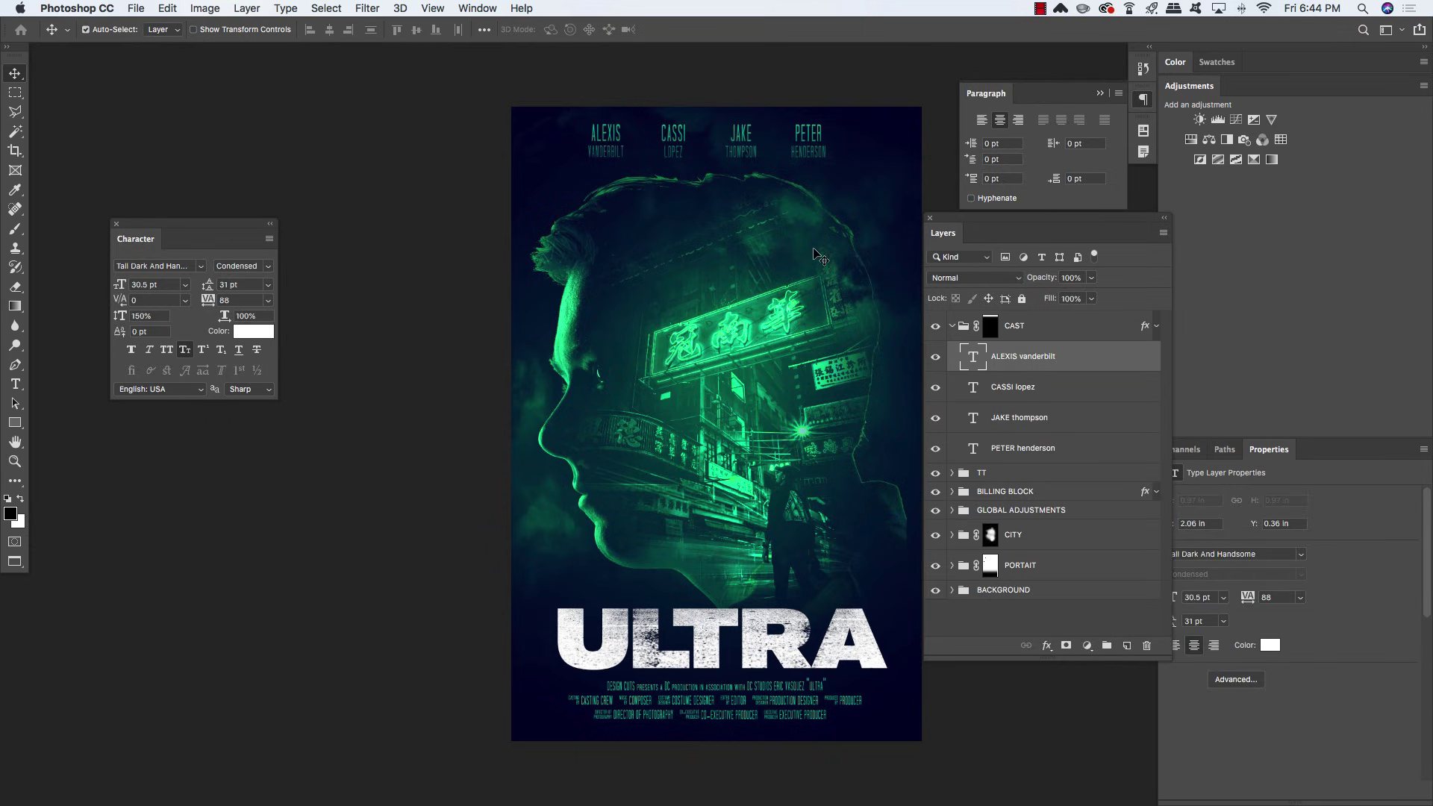
key(shift+Left)
key(shift+Left)
key(shift+Left)
shift+click(1052, 385)
key(shift+Left)
key(shift+Left)
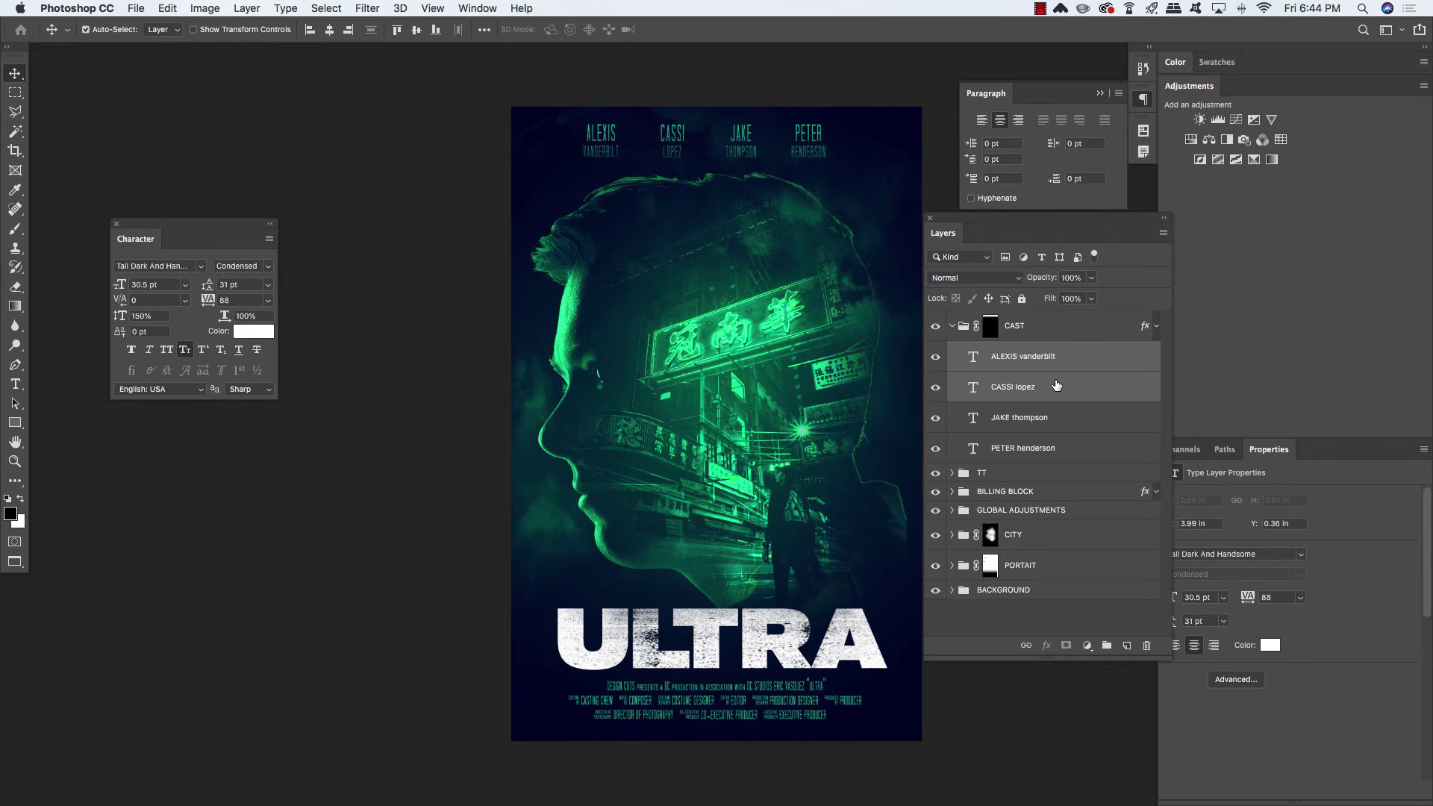
key(shift+Left)
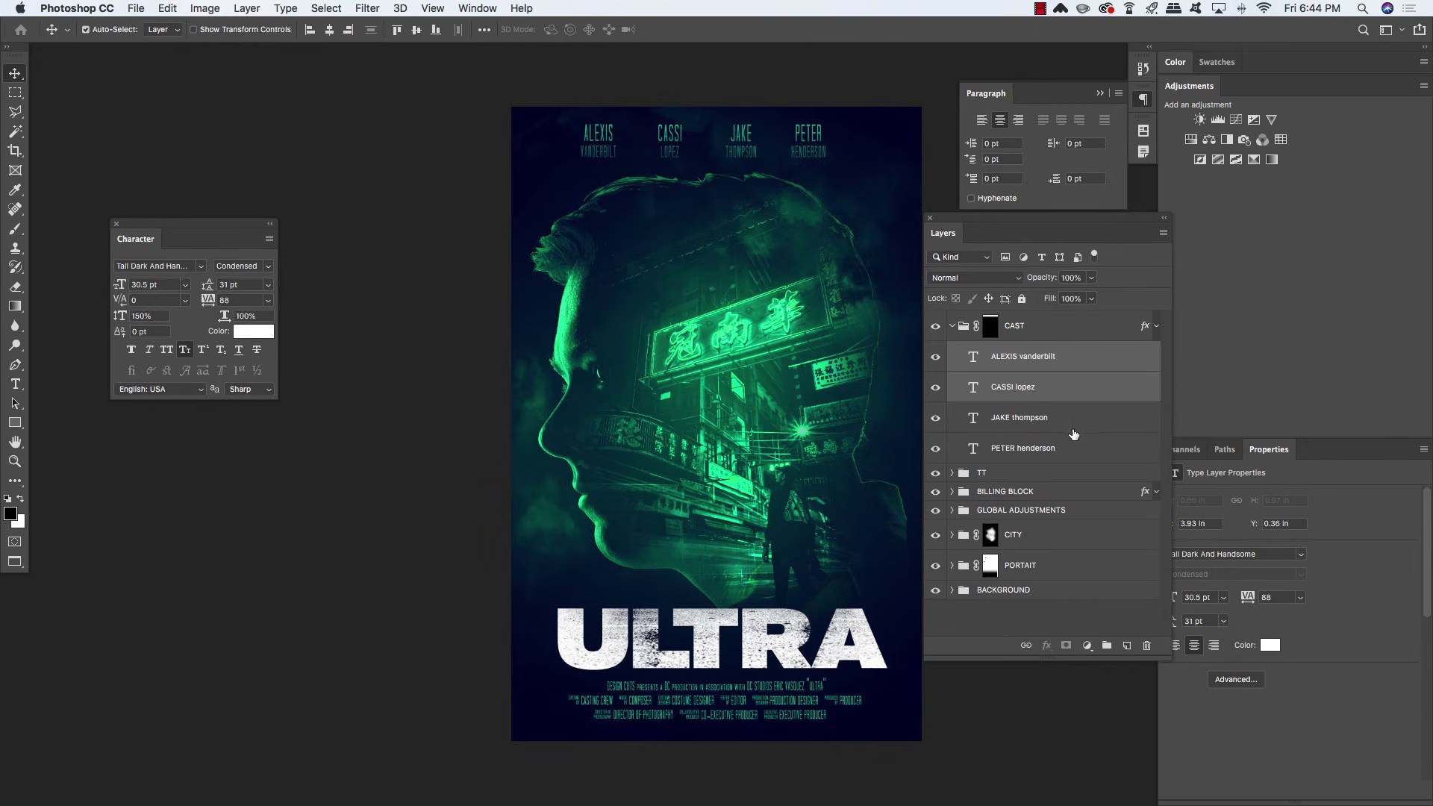
Nudge JAKE and PETER further right, then select all groups from CAST to BACKGROUND
click(1105, 452)
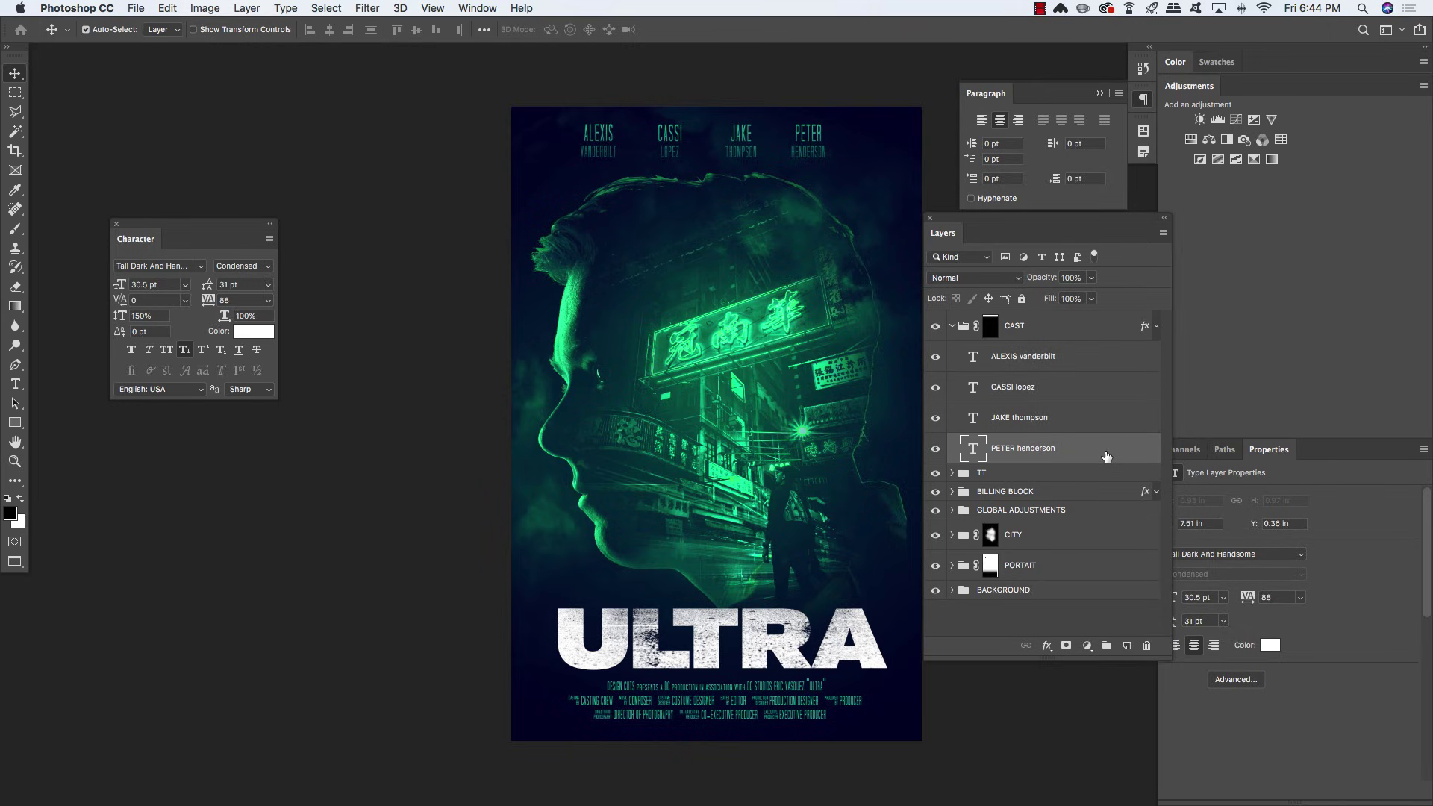
key(shift+Right)
key(shift+Right)
key(shift+Right)
shift+click(1116, 419)
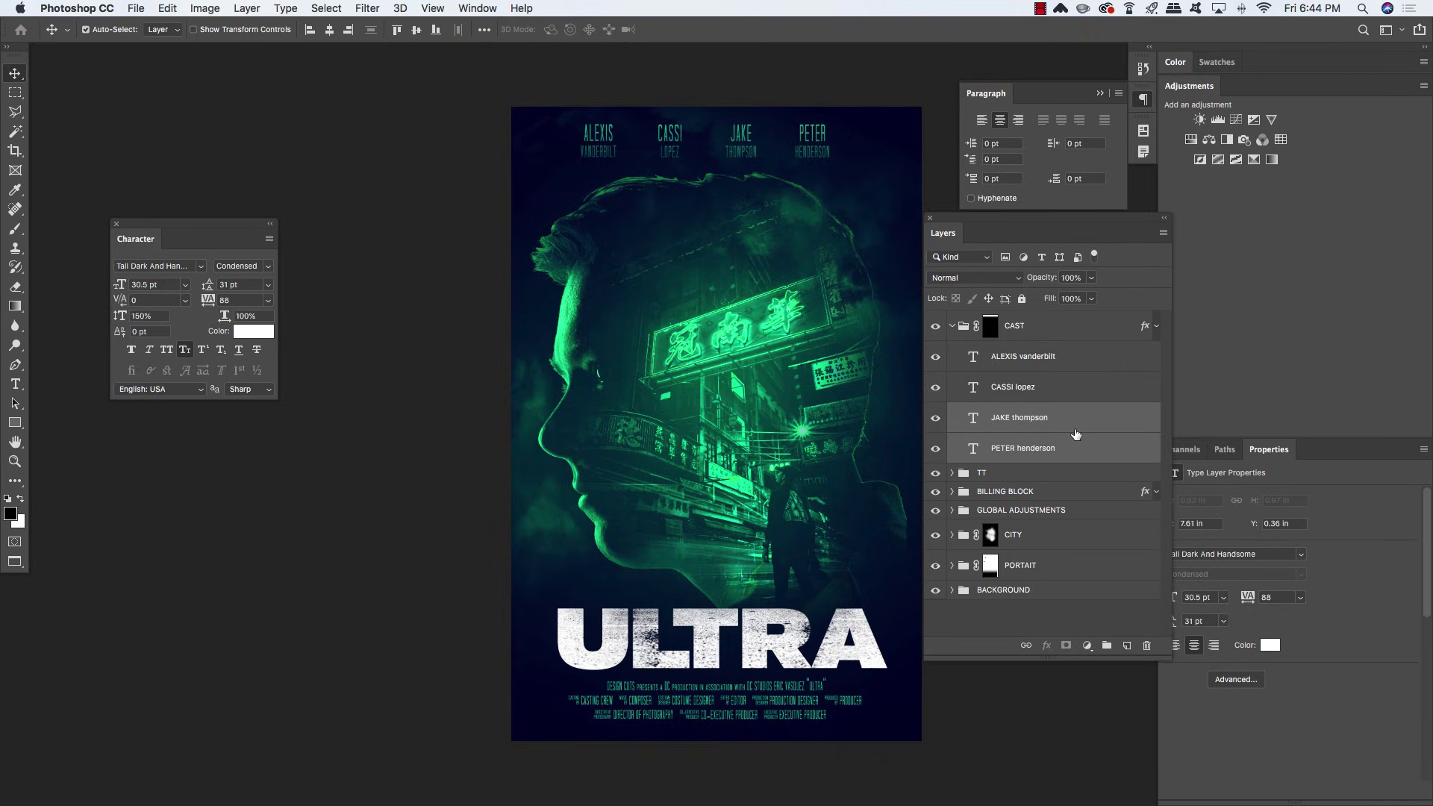
key(shift+Right)
key(shift+Right)
key(shift+Right)
click(1059, 391)
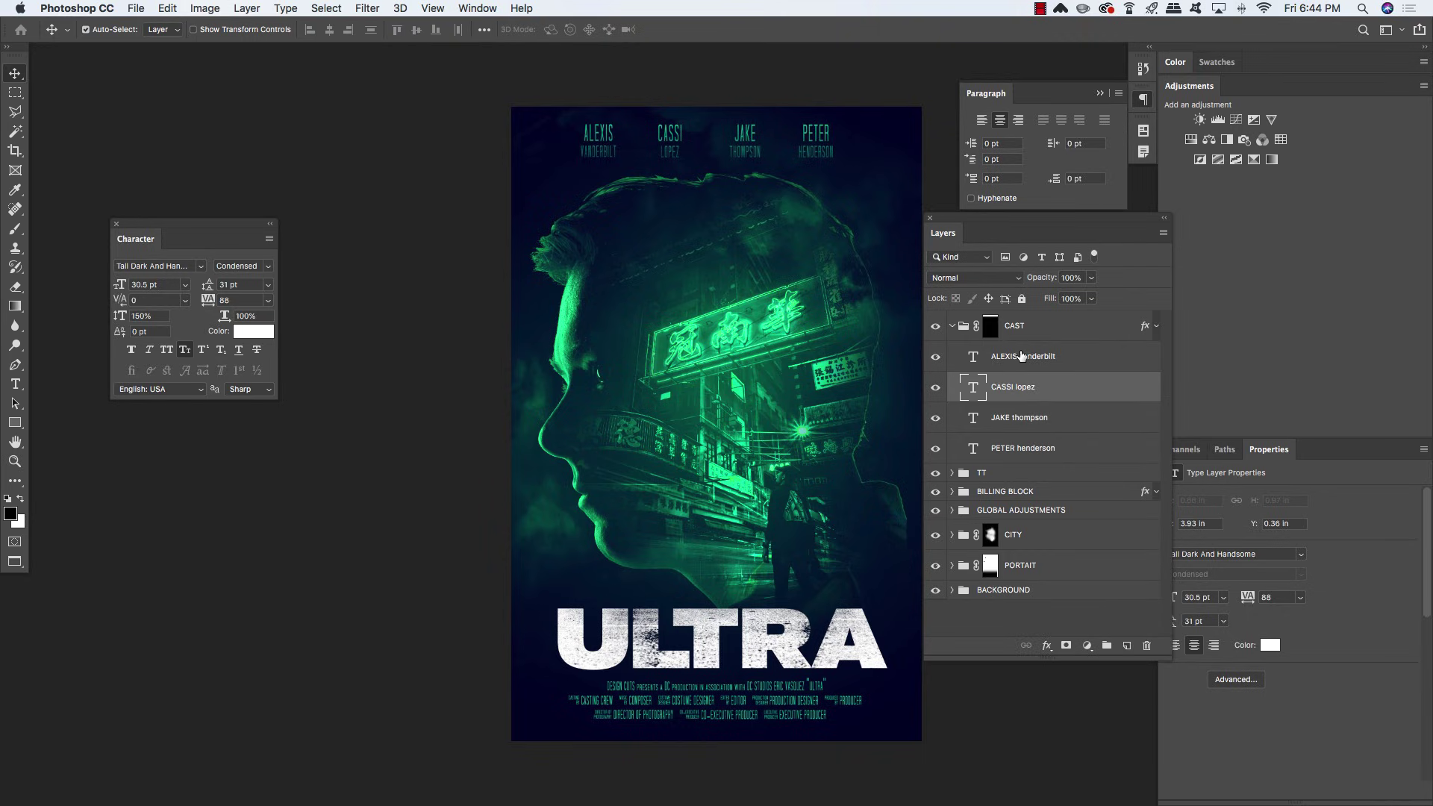
click(951, 327)
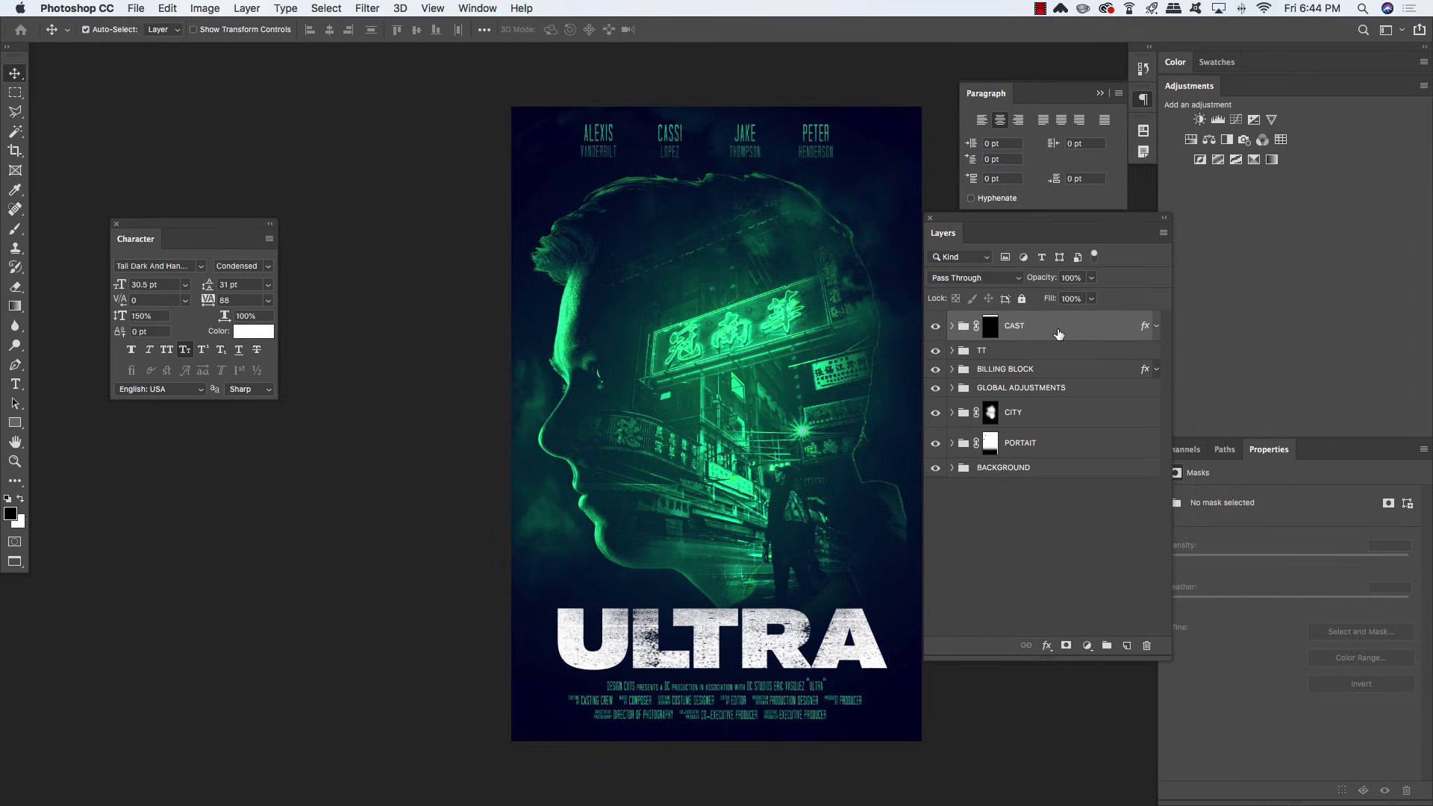
shift+click(1091, 472)
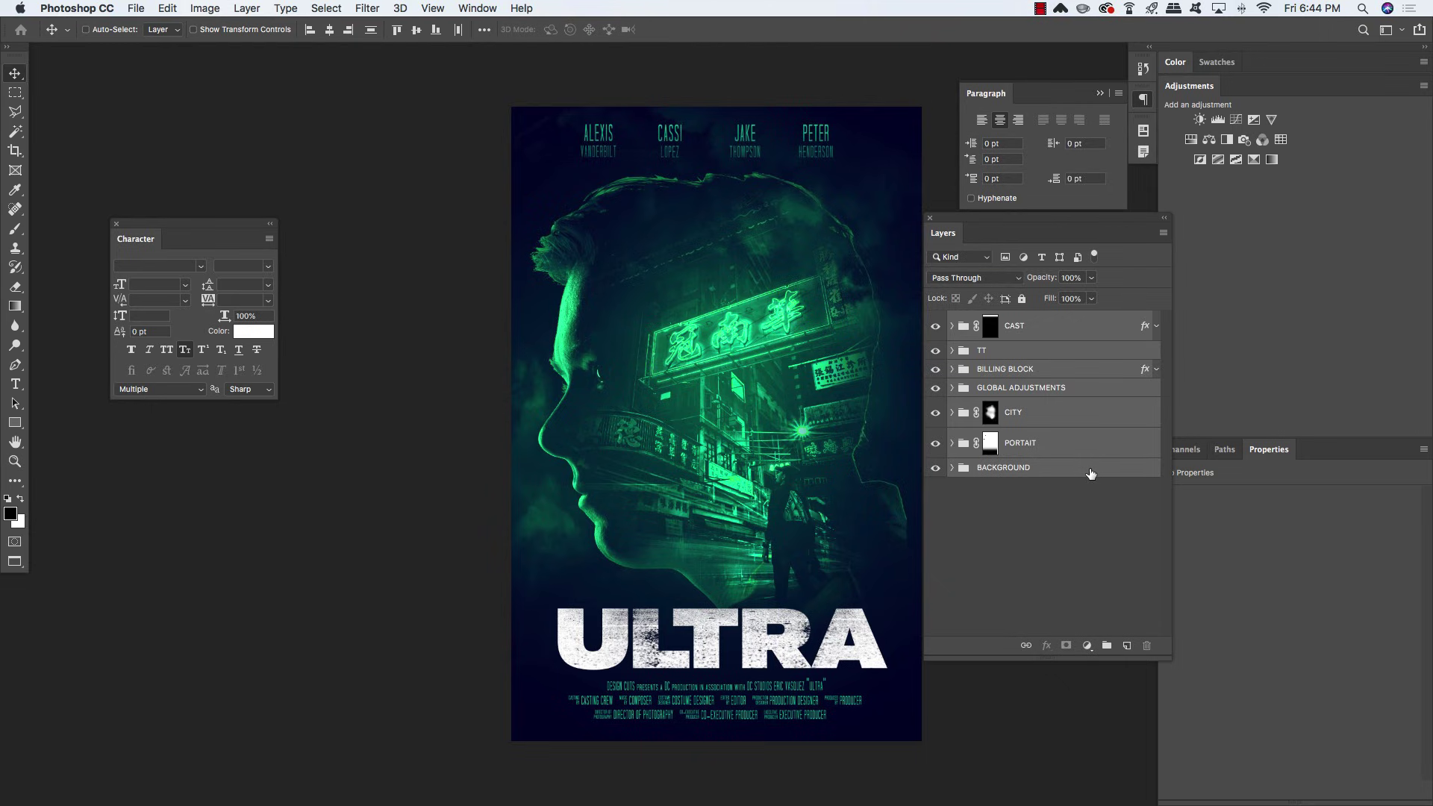
Group all selected groups into one group named ALL LAYERS
key(super+g)
double_click(992, 321)
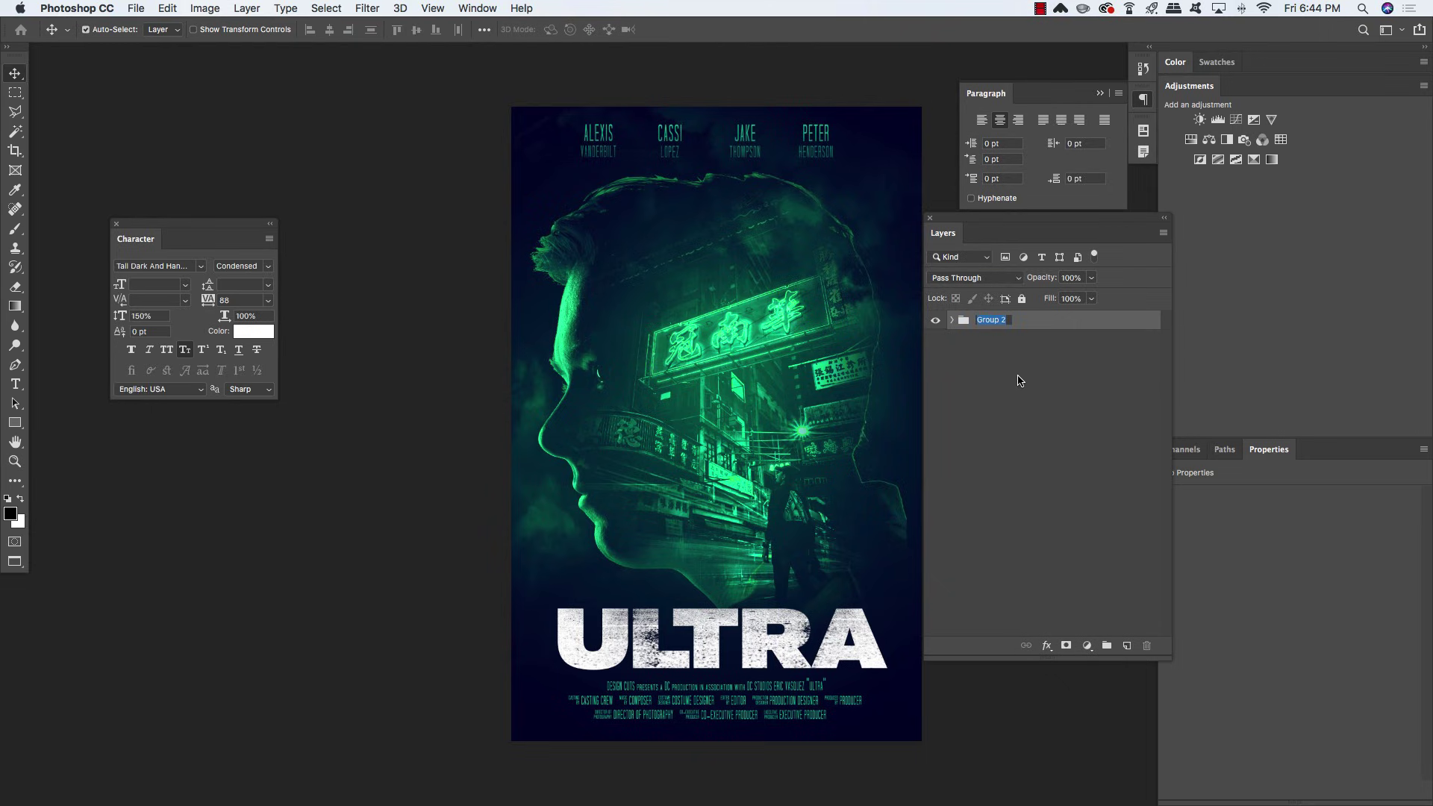
text(ALL LAYERS)
key(Return)
Resize the Layers panel, collapse Paragraph and close the Character panel
drag(1171, 660, 1099, 400)
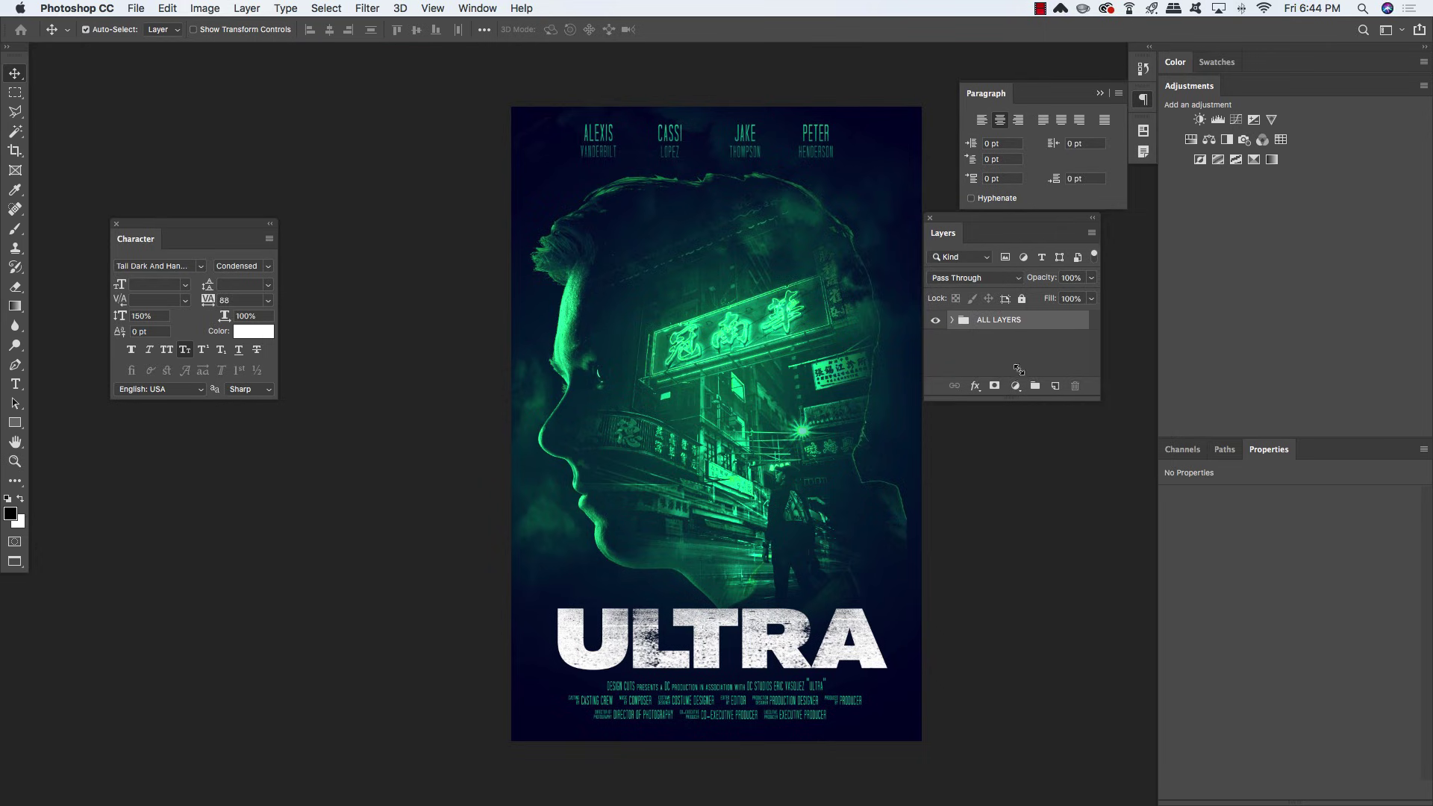
click(976, 96)
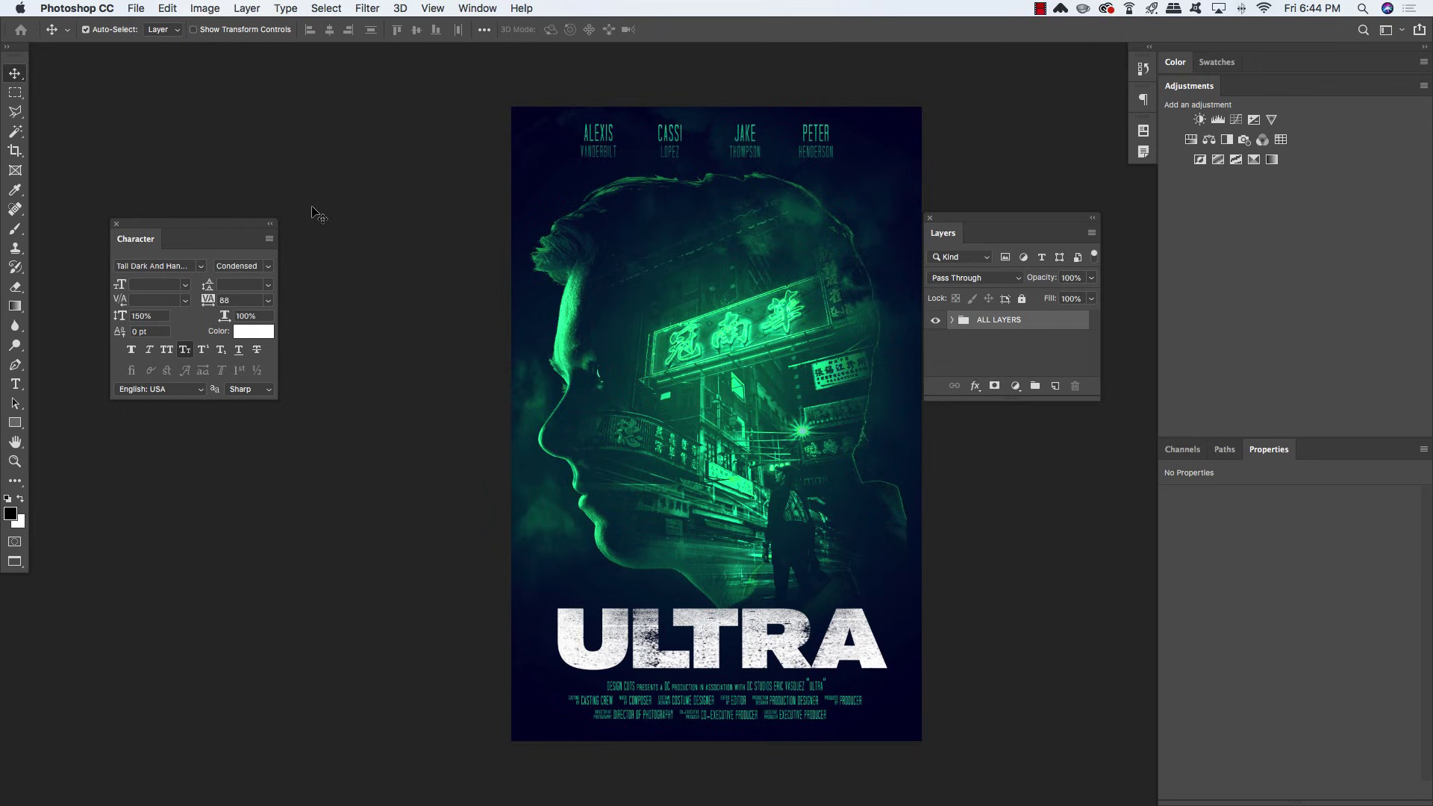
click(116, 224)
drag(980, 219, 983, 114)
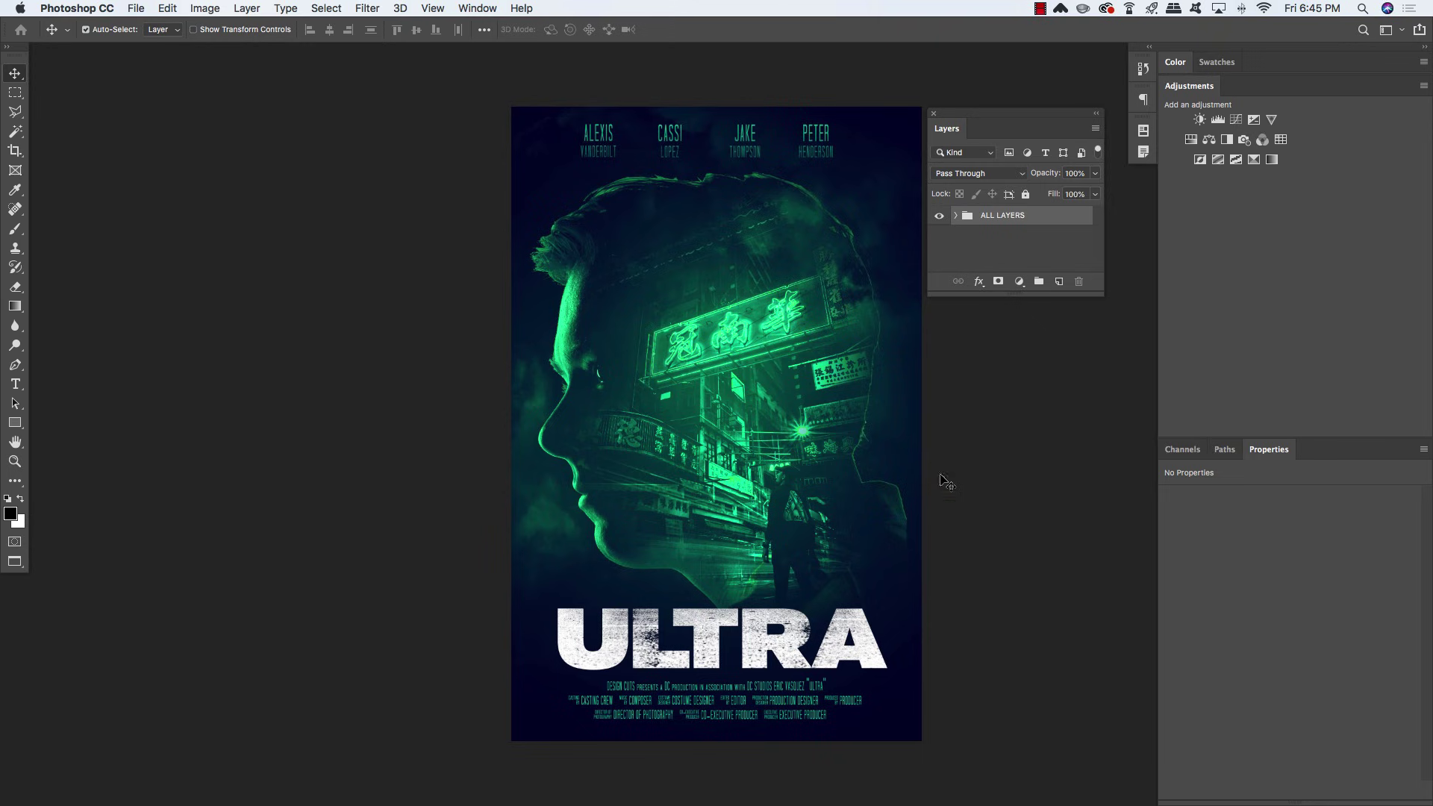
scroll(791, 446, left, 1)
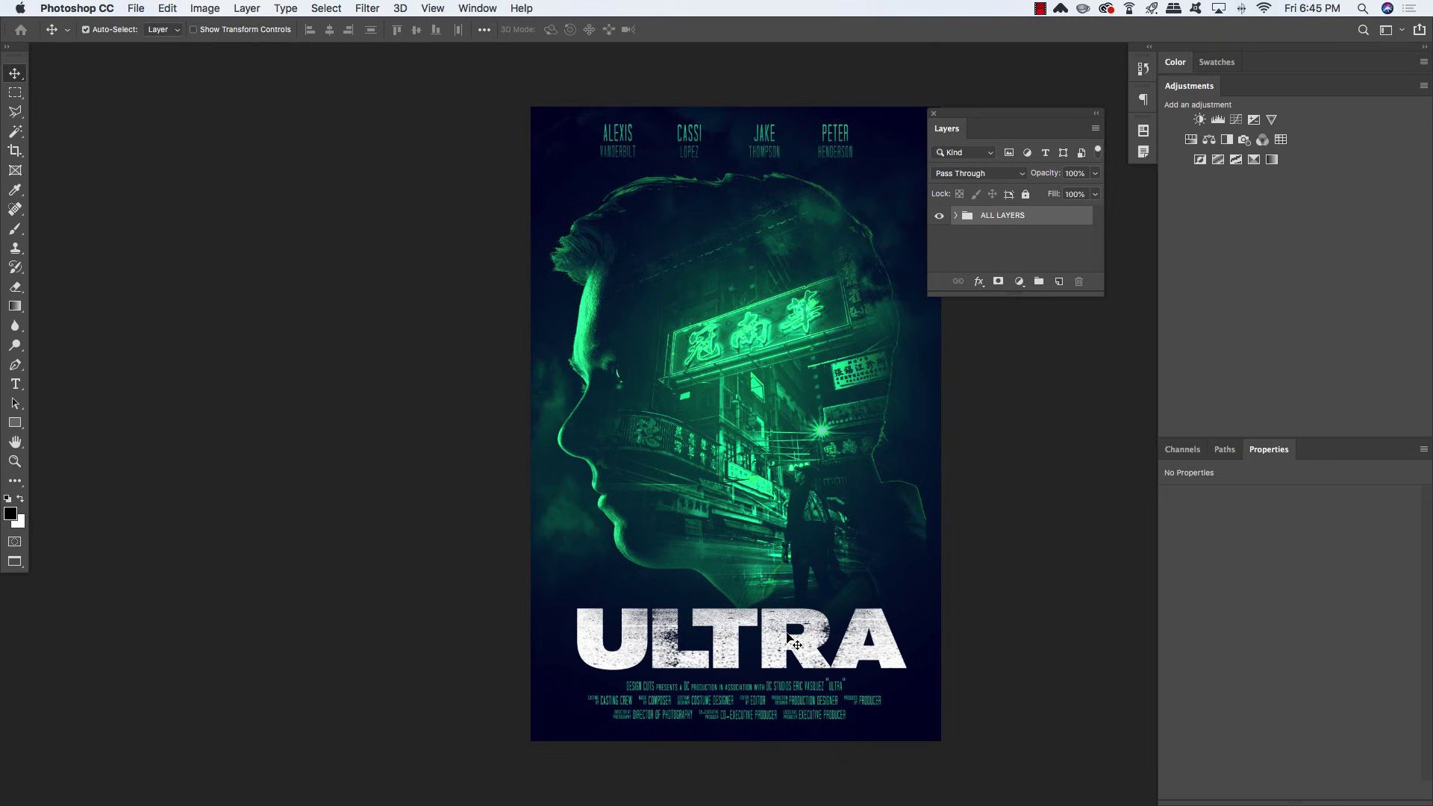
scroll(927, 628, left, 1)
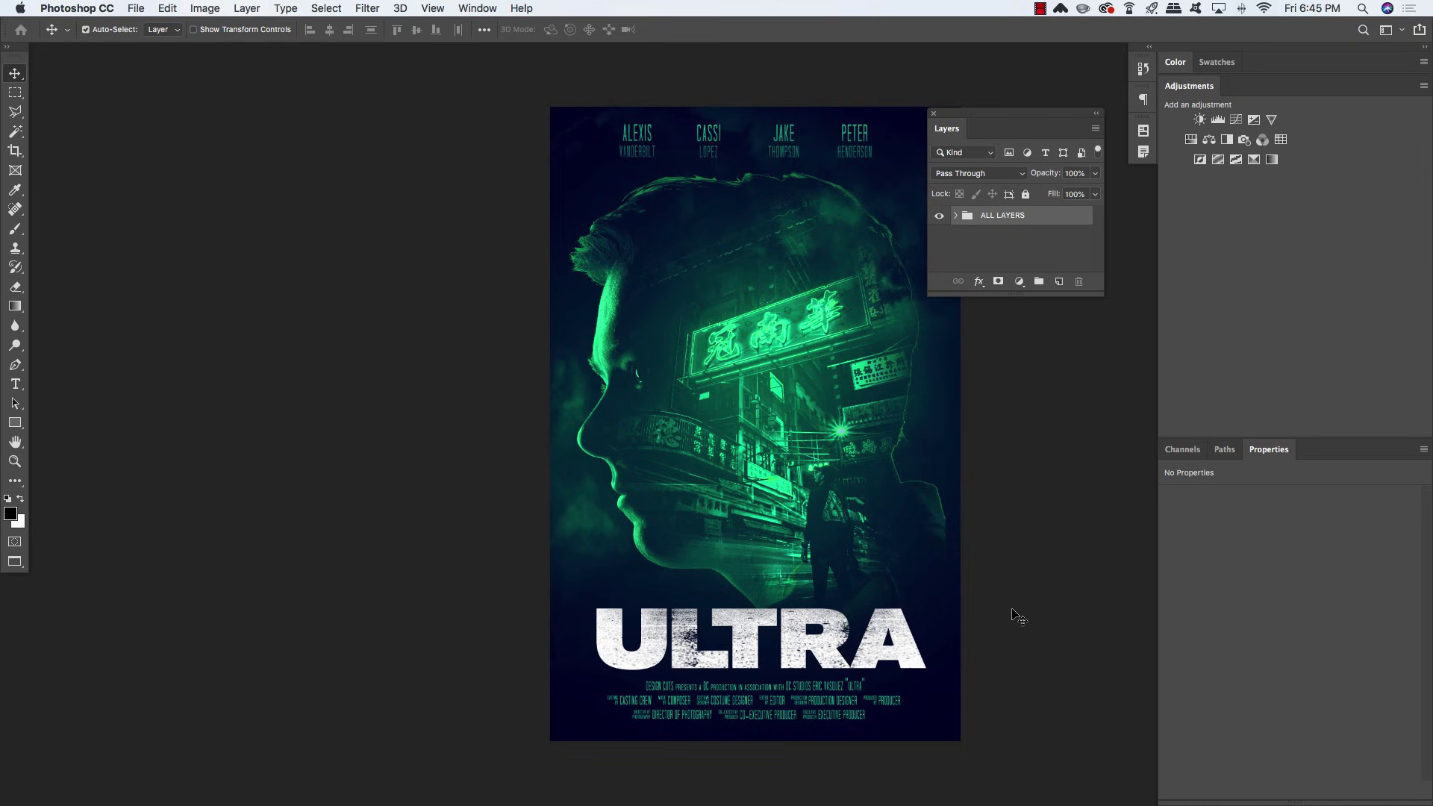